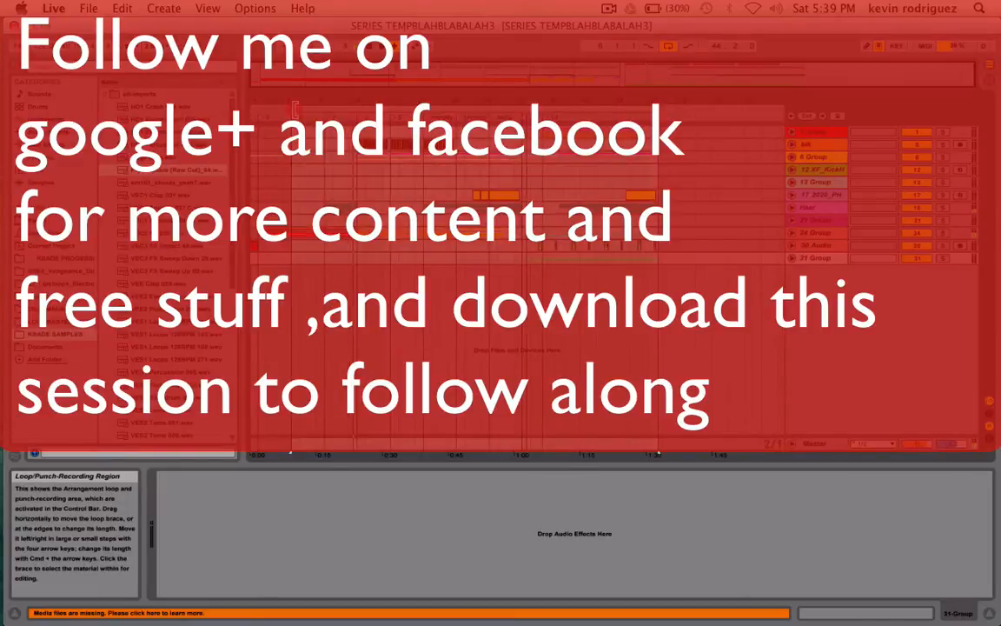
Select the material inside the arrangement loop, 6.1.1 to 50.3.1, and look over its sections during playback.
click(296, 111)
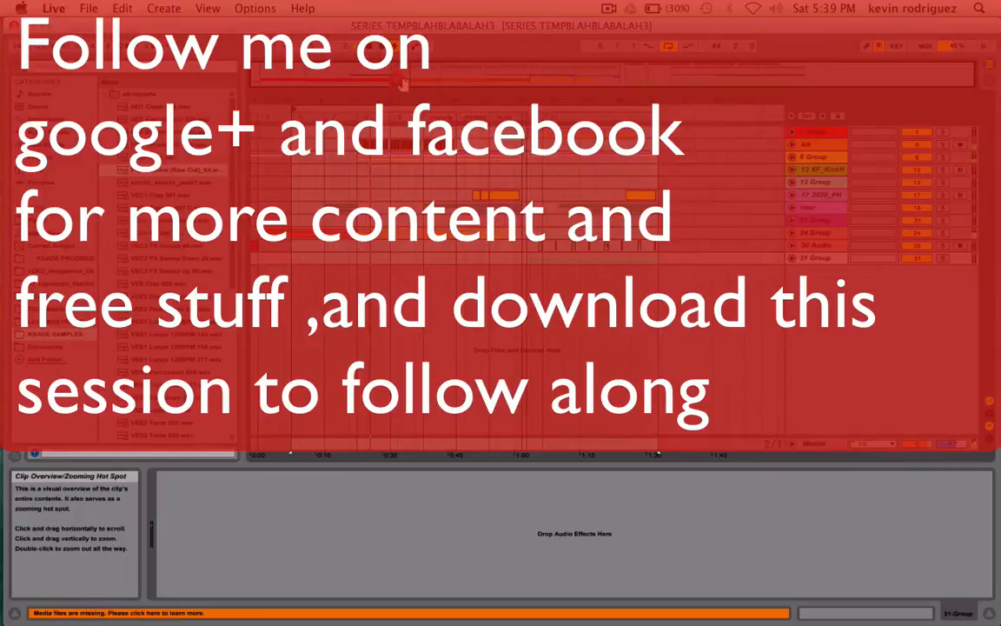
drag(365, 85, 443, 272)
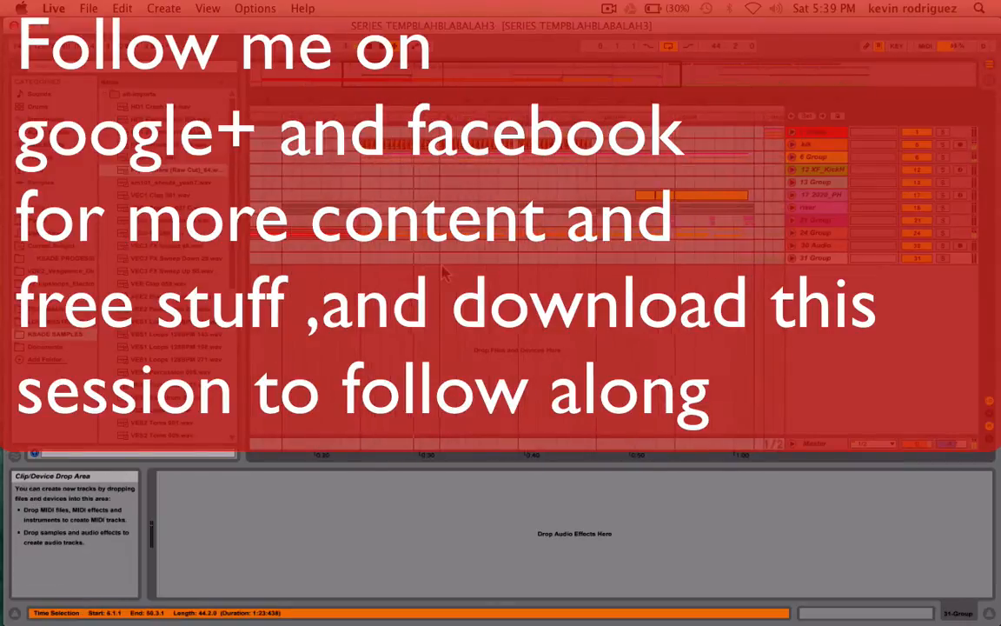
key(super+f)
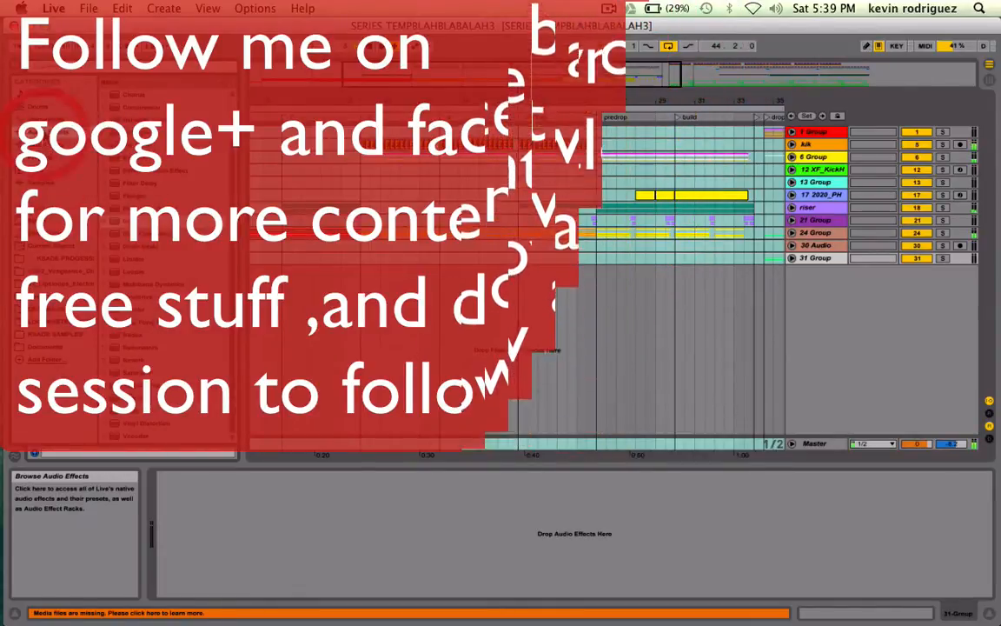
click(559, 310)
scroll(559, 310, right, 3)
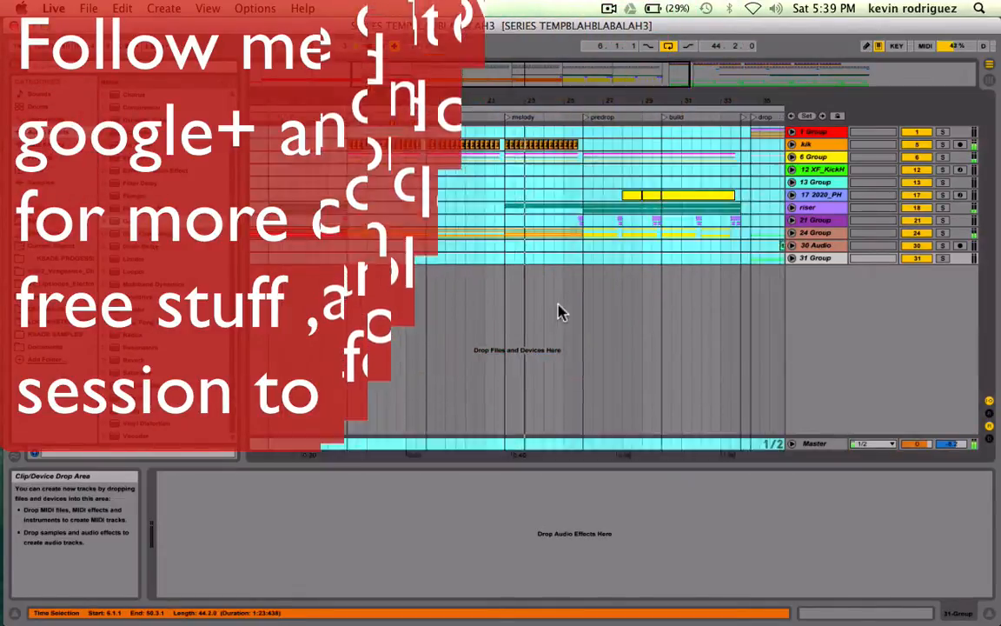
scroll(559, 310, left, 5)
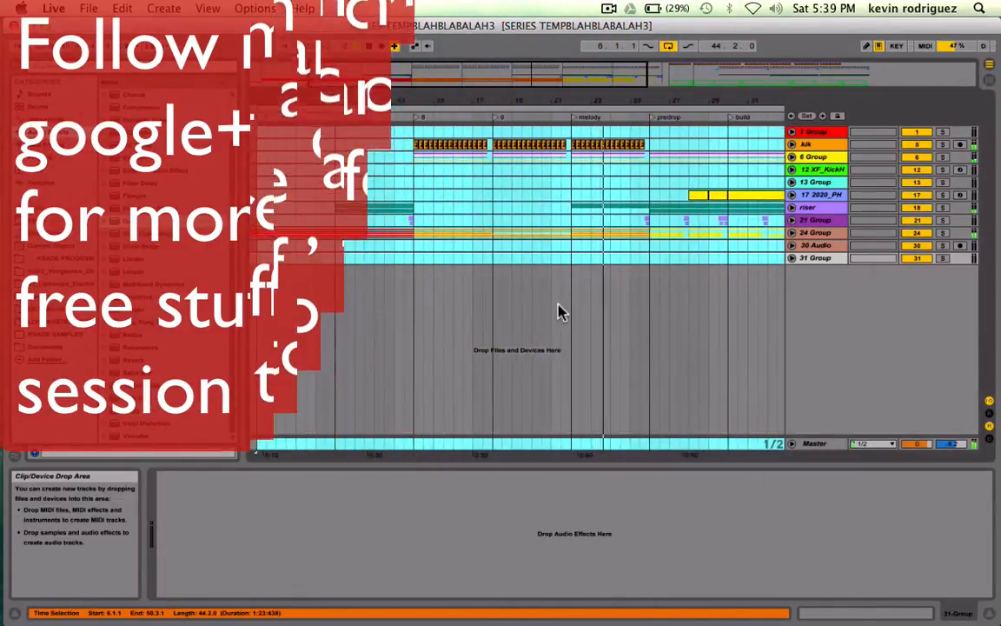
double_click(520, 78)
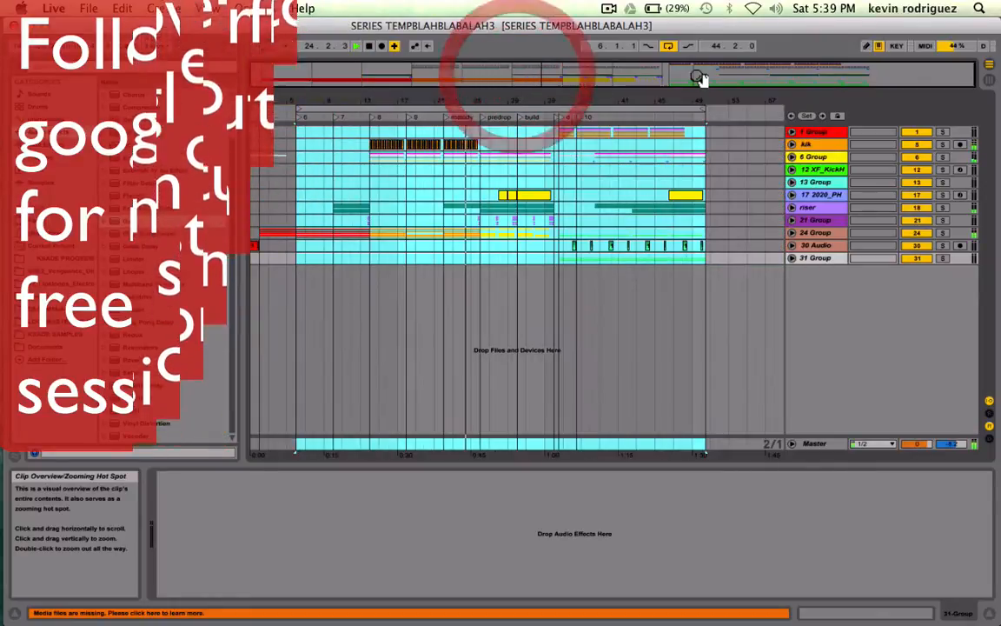
Show the Master track's devices and look over the arrangement up to the loop's end during playback.
click(833, 447)
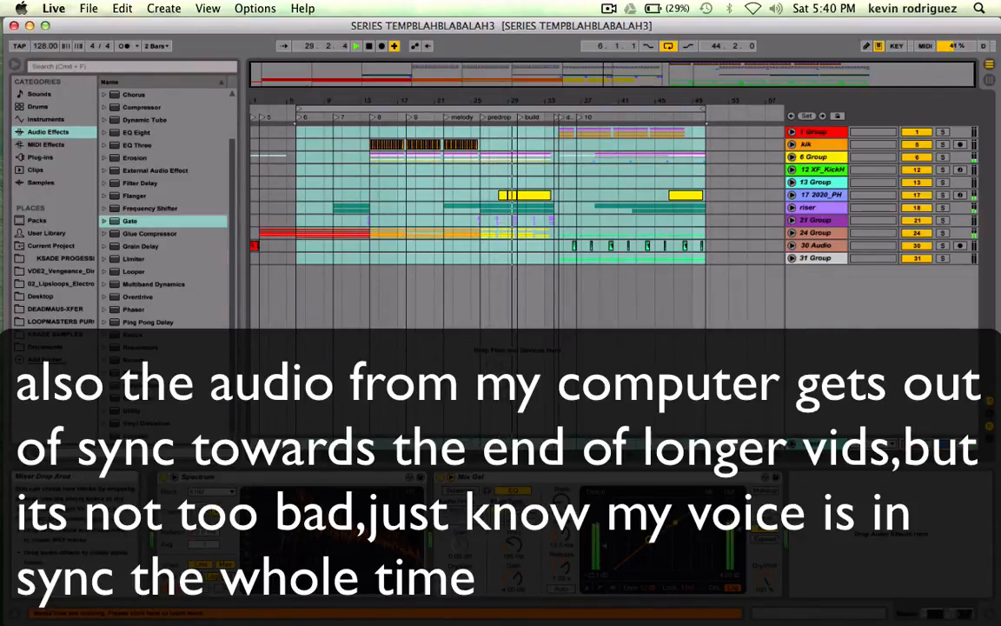
drag(531, 75, 531, 98)
scroll(590, 277, right, 3)
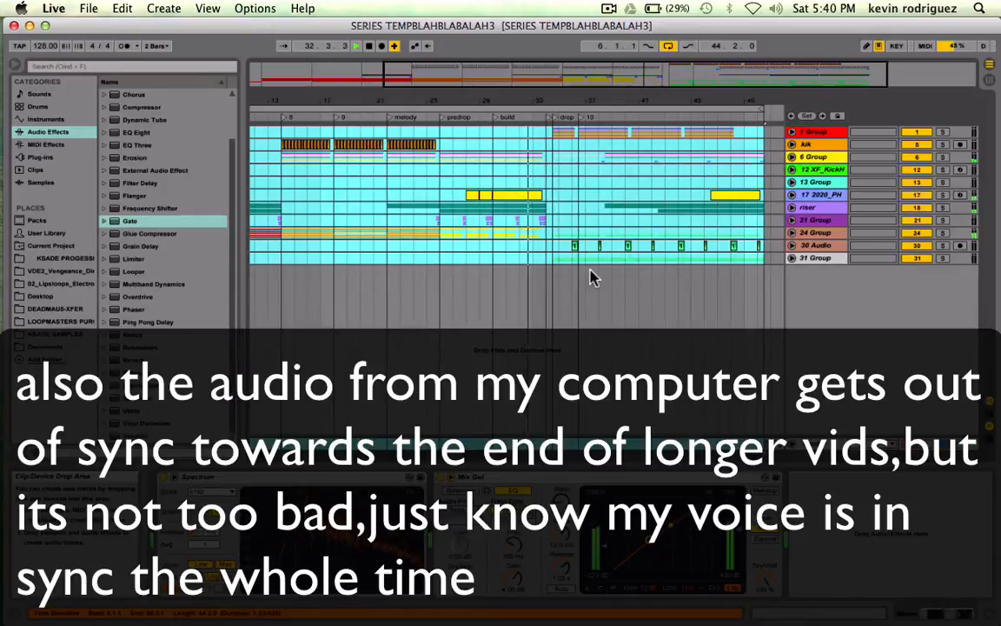
scroll(591, 277, right, 2)
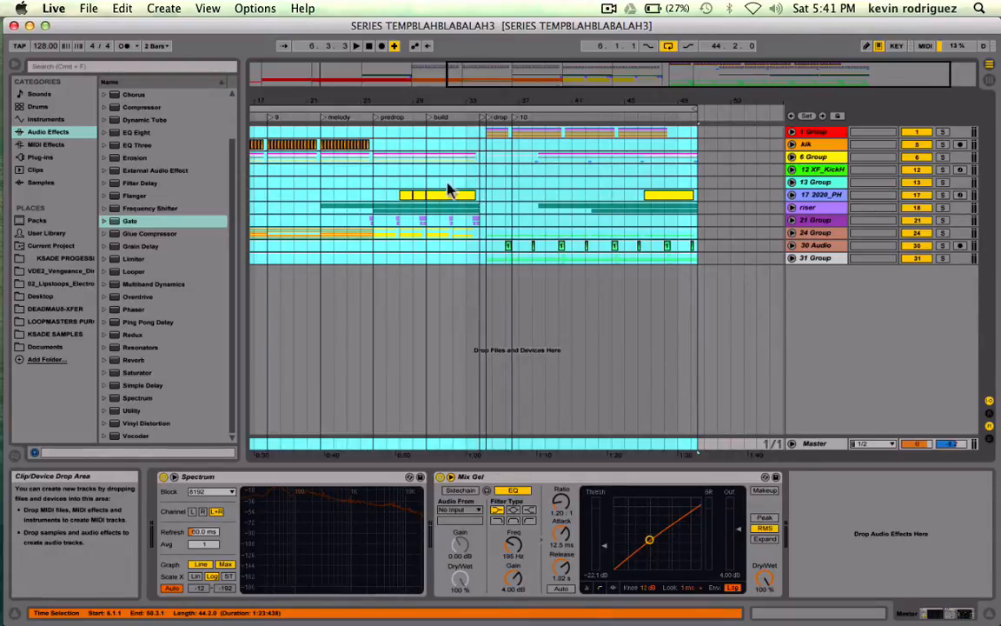
Place the insert mark at 38.1.1 in the drop and unfold 31 Group to show its tracks.
click(531, 287)
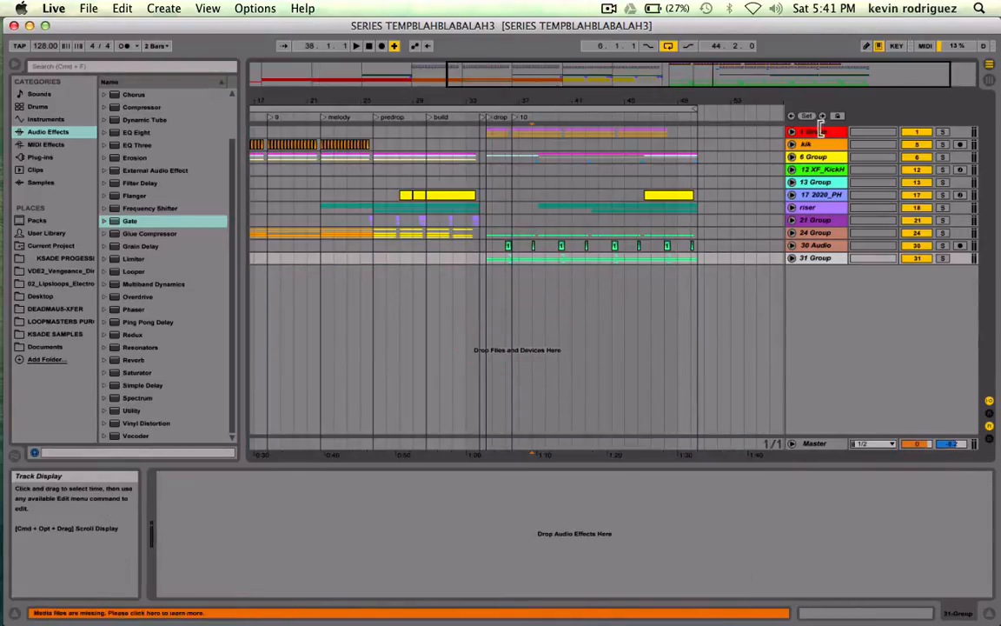
scroll(476, 163, left, 5)
scroll(479, 165, right, 6)
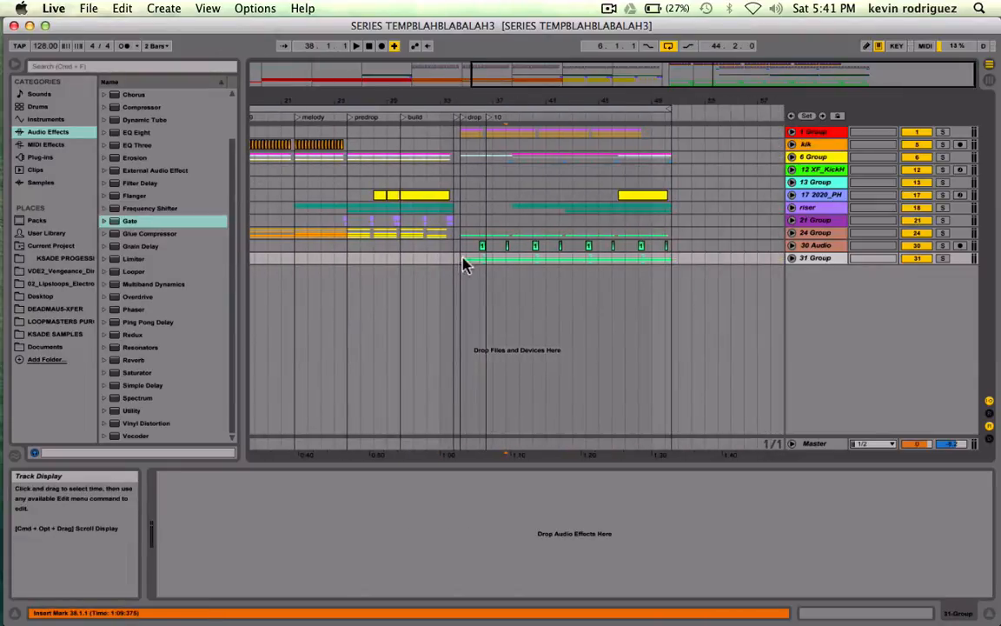
click(791, 258)
scroll(391, 337, down, 5)
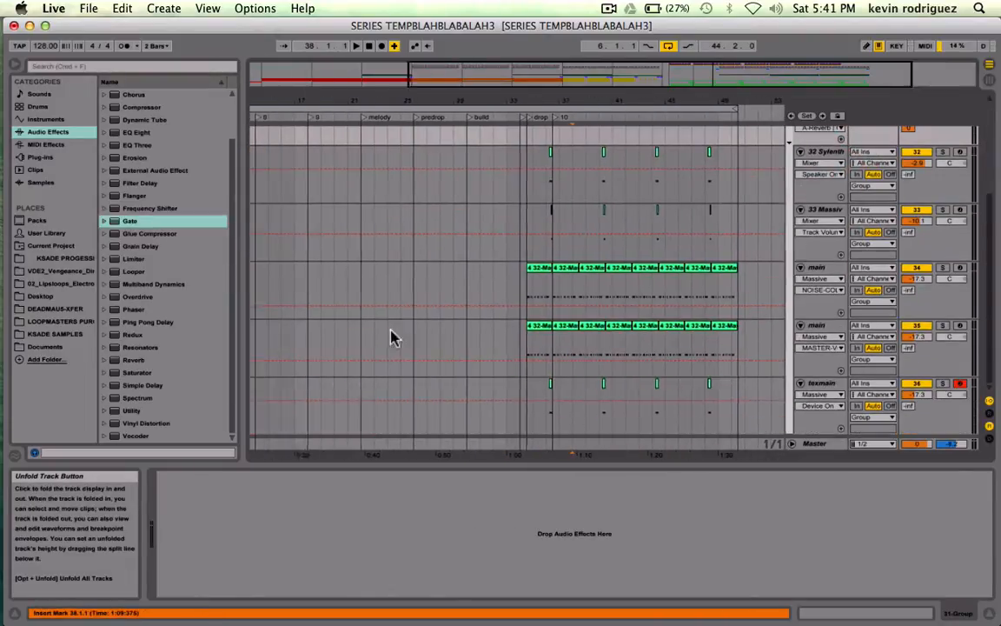
Examine the drop's clips in 31 Group and select the last 32-Massive clip on the second main track.
scroll(391, 337, left, 2)
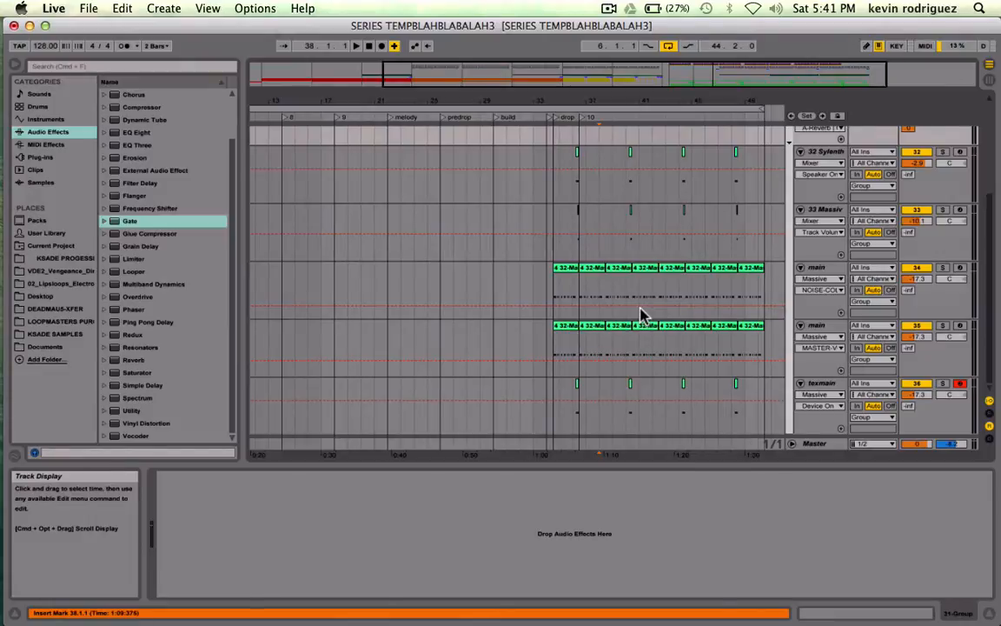
scroll(643, 313, right, 3)
scroll(643, 313, up, 5)
scroll(485, 373, down, 4)
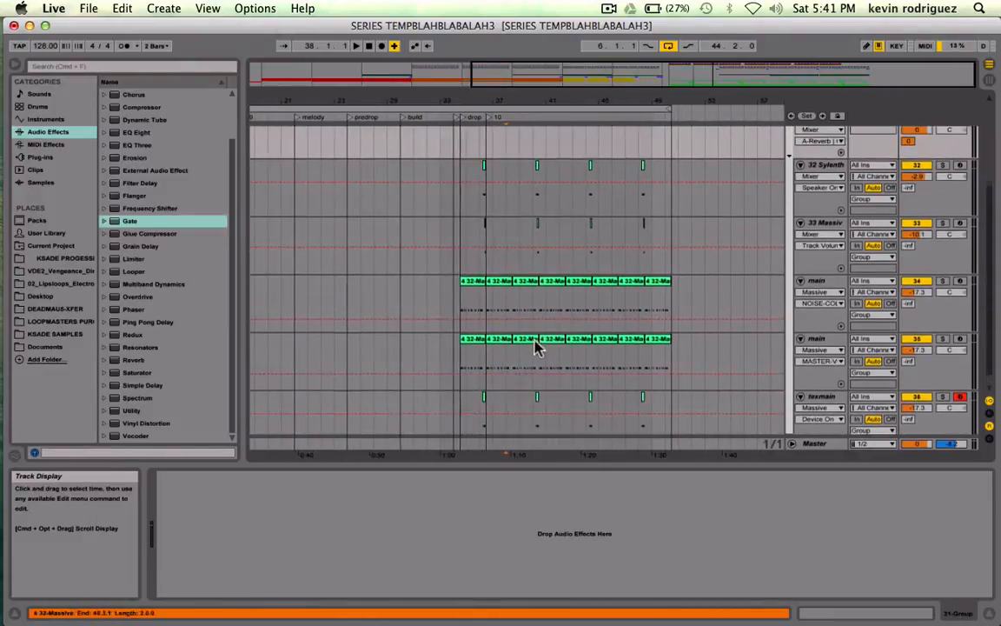
scroll(530, 330, up, 2)
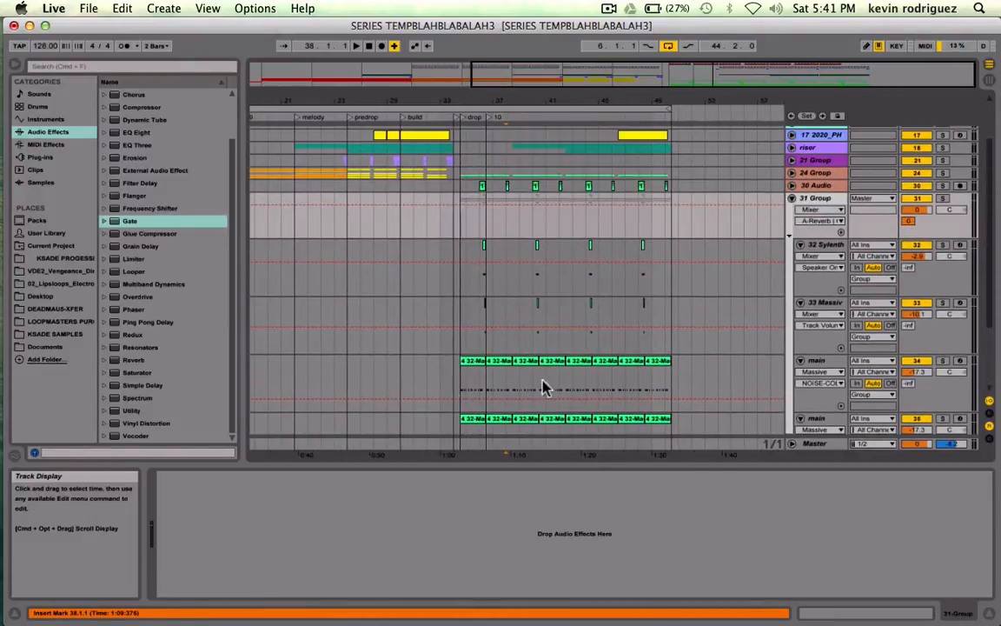
scroll(472, 391, down, 2)
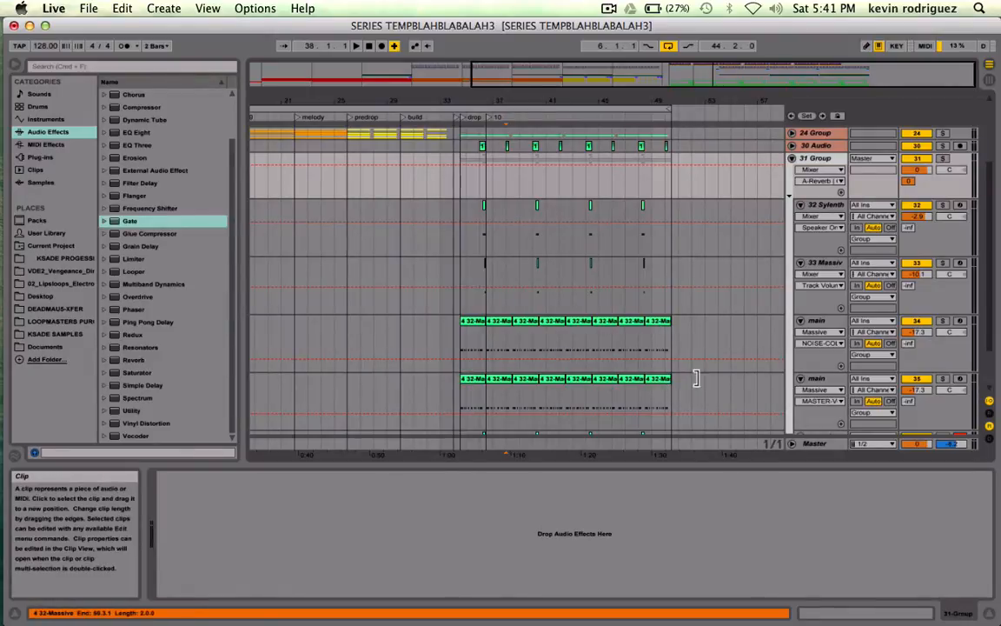
click(662, 380)
scroll(661, 385, up, 1)
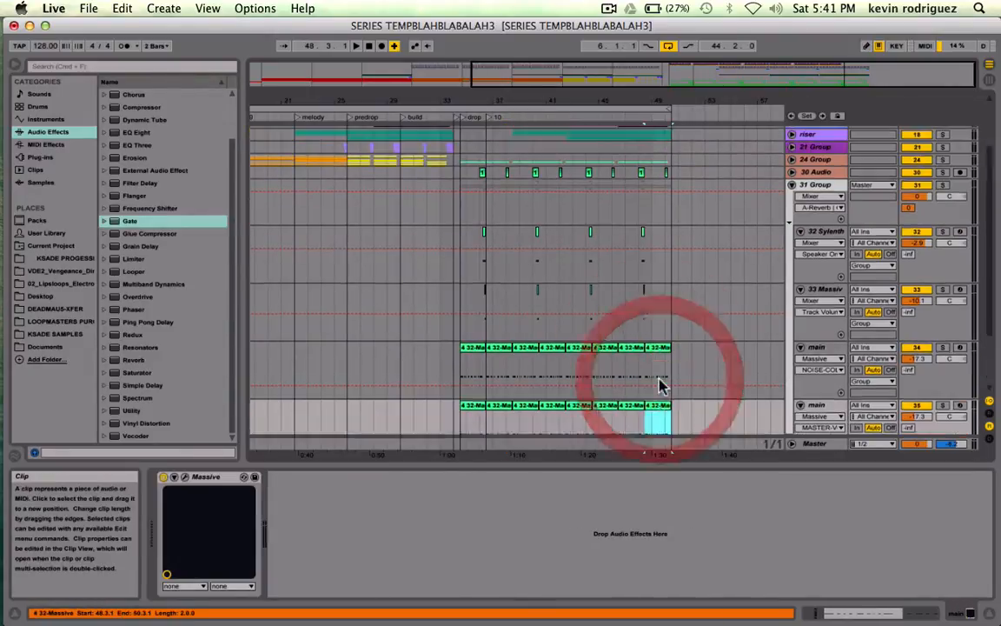
Unfold 24 Group and show the 28 Massive track's clips and pitch automation in the drop.
scroll(669, 365, up, 2)
click(792, 203)
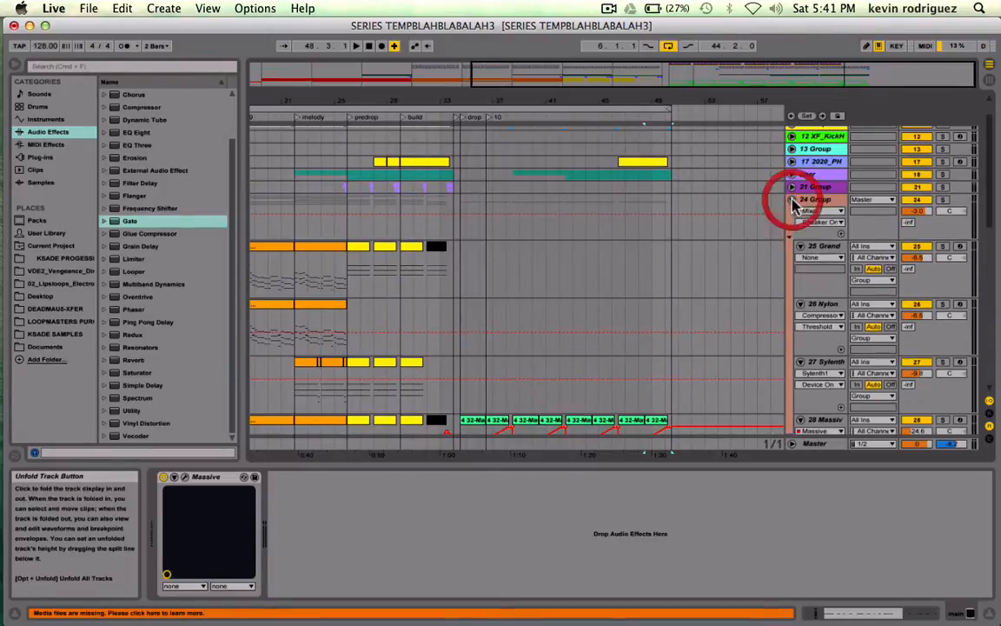
scroll(608, 339, down, 5)
scroll(574, 317, up, 2)
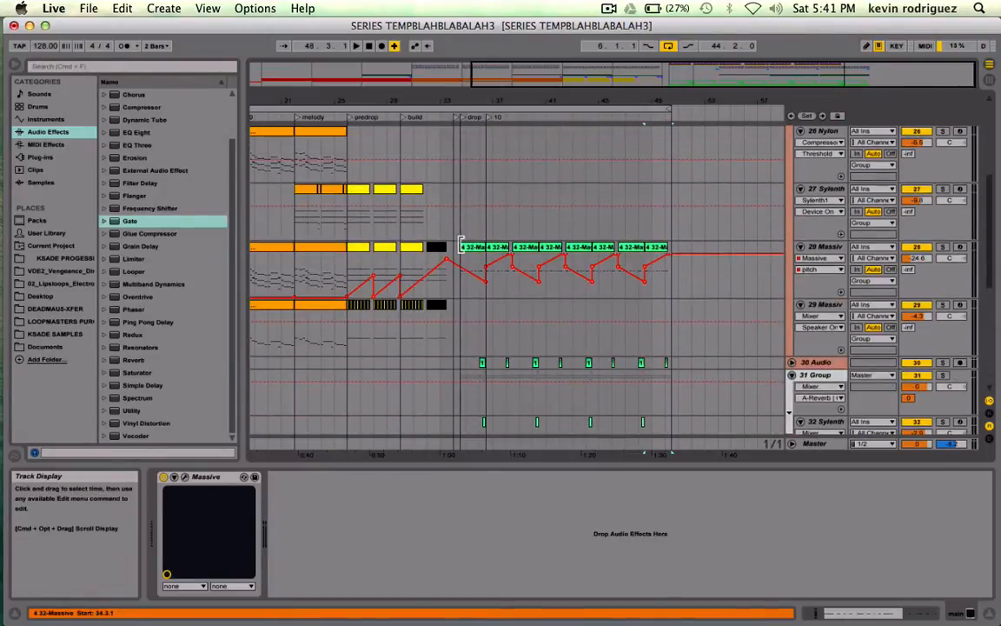
scroll(601, 383, down, 4)
scroll(602, 382, up, 3)
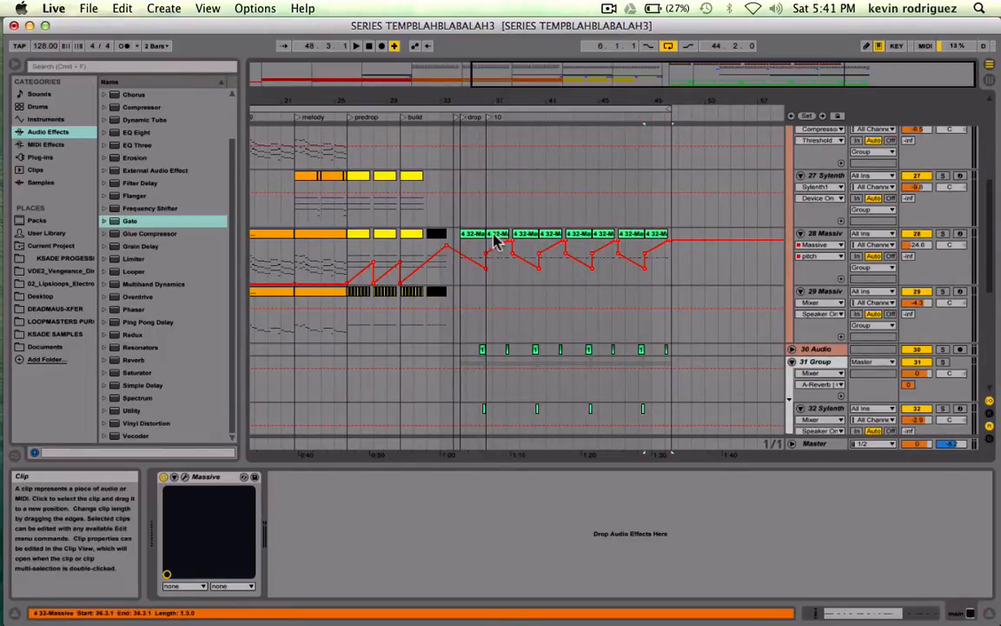
Zoom in on the drop and examine how the pitch automation rises and falls across the 28 Massive clips.
drag(519, 86, 522, 133)
scroll(509, 215, right, 7)
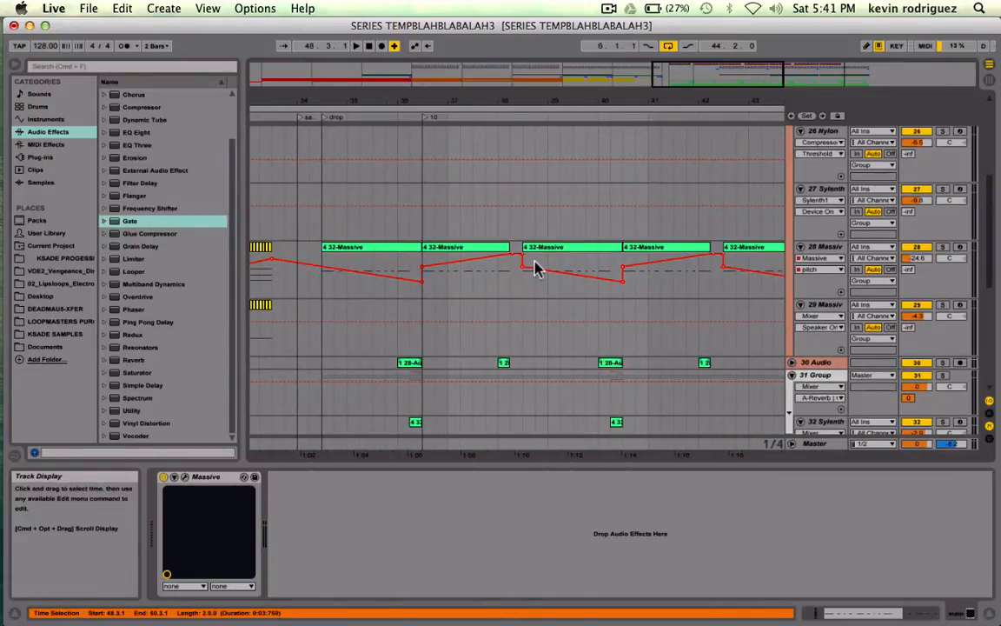
scroll(543, 278, right, 6)
scroll(543, 279, right, 4)
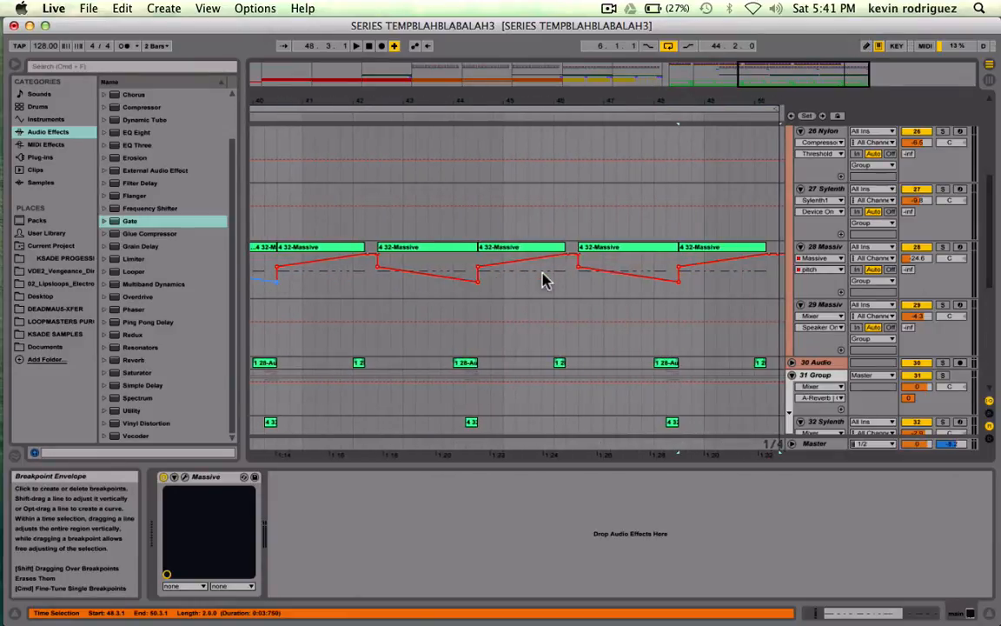
scroll(648, 277, left, 13)
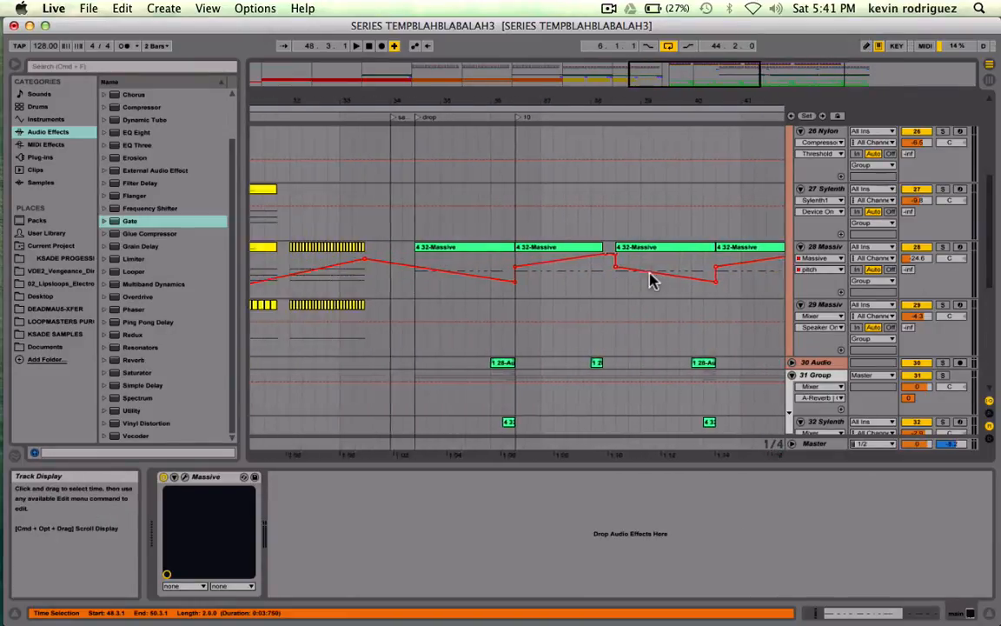
scroll(608, 255, up, 5)
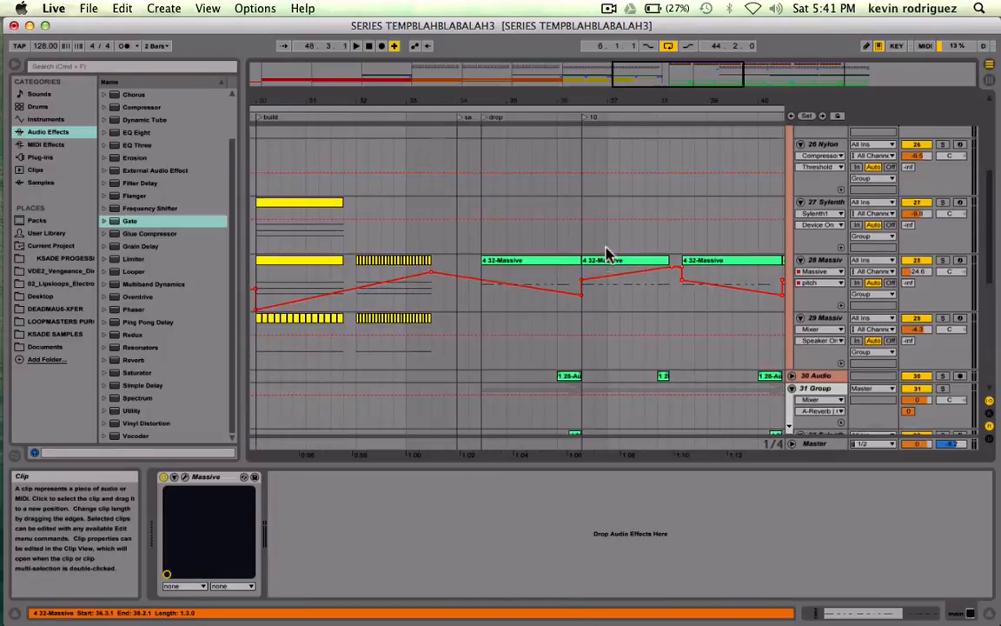
scroll(608, 254, right, 4)
scroll(607, 255, down, 2)
scroll(607, 255, left, 1)
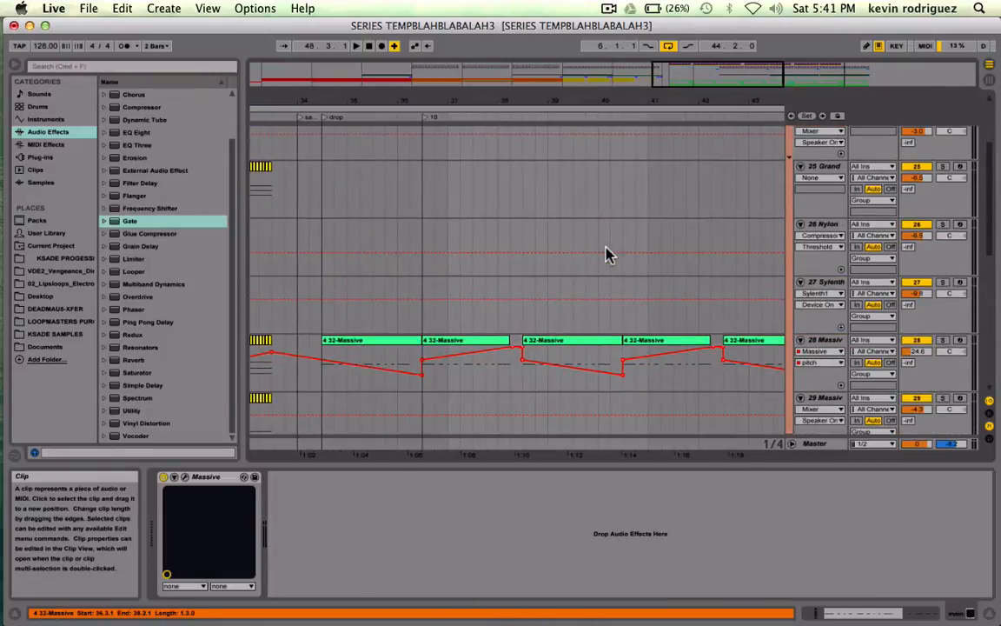
scroll(607, 254, down, 5)
scroll(607, 255, up, 10)
scroll(607, 255, right, 1)
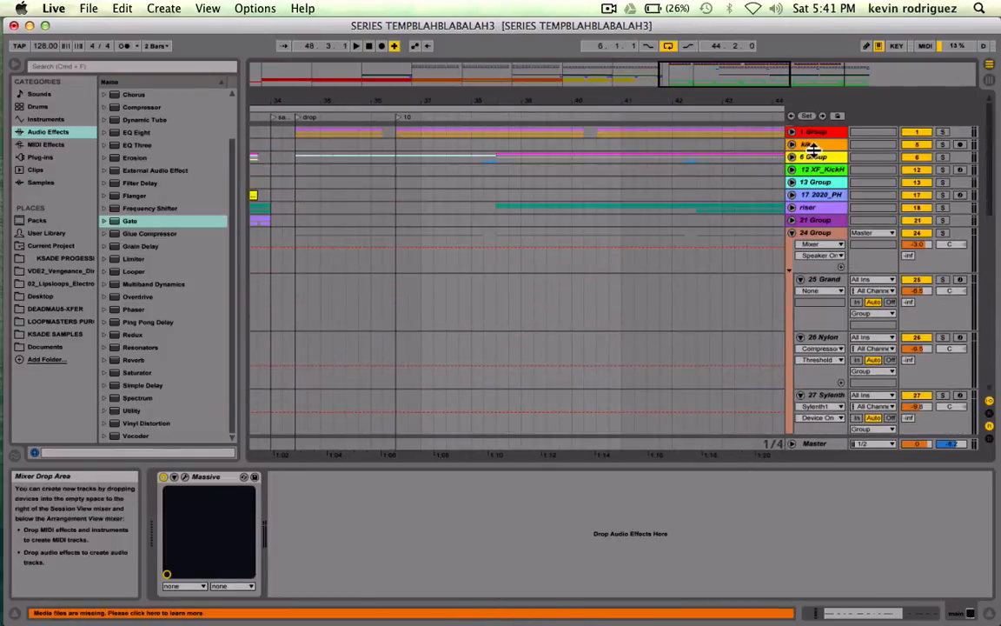
Audition the 11 Audio clip inside 6 Group in solo from 38.2.1, and fold the group again.
click(791, 157)
scroll(630, 326, down, 3)
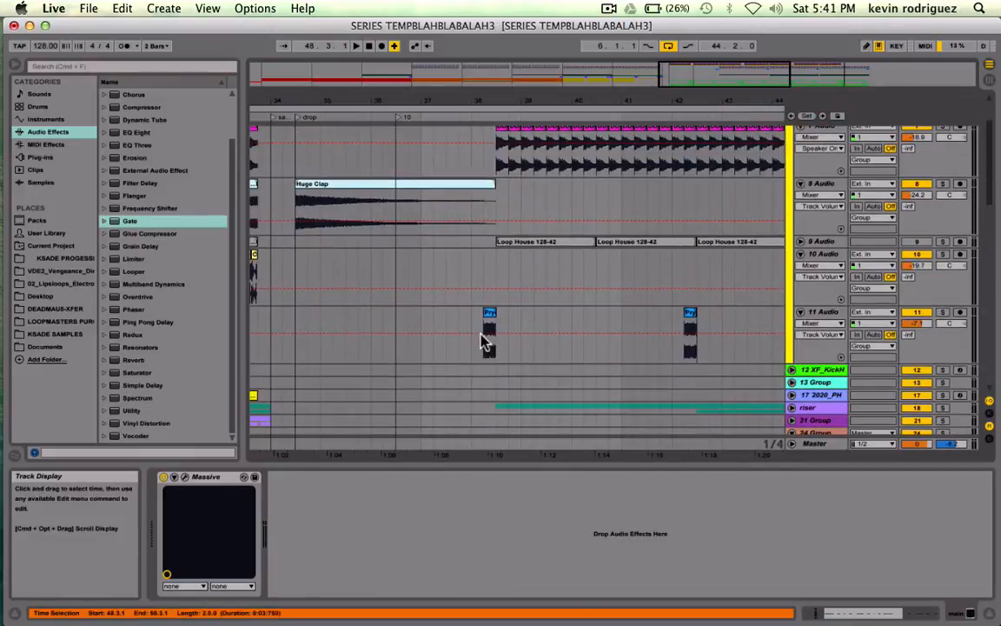
click(487, 344)
click(943, 313)
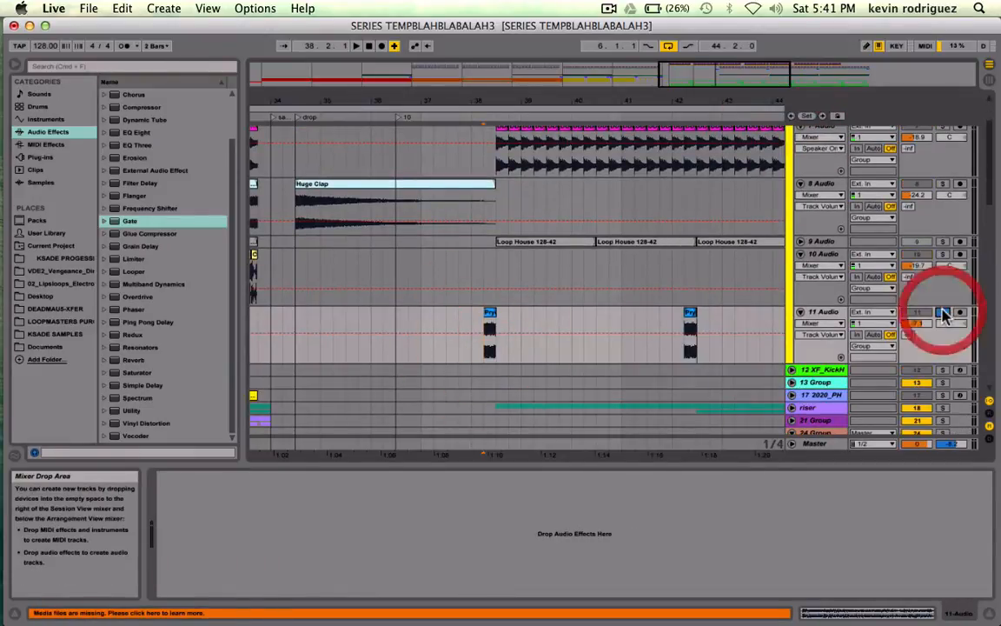
click(943, 313)
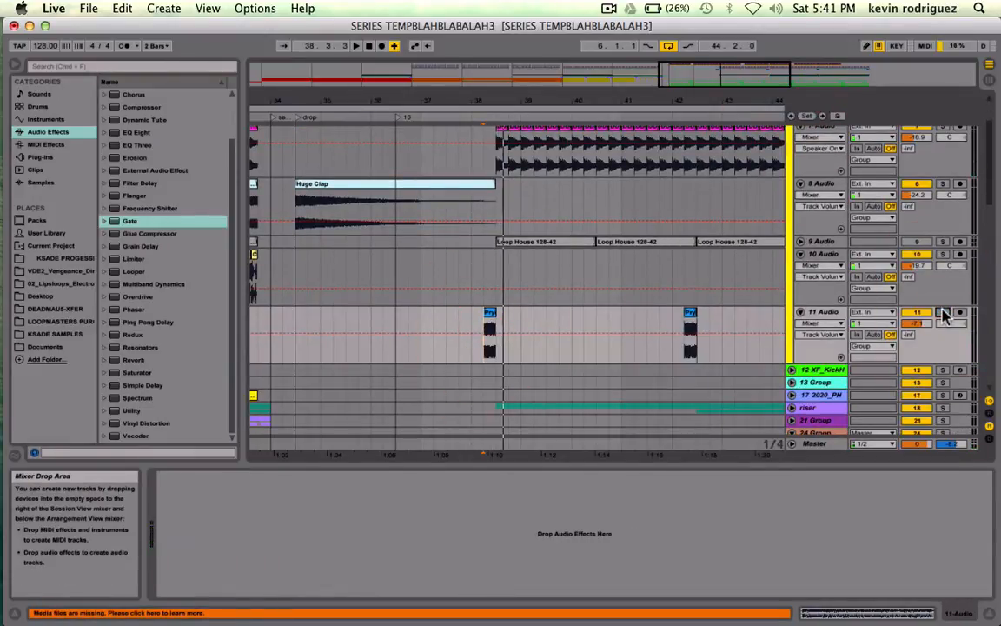
scroll(946, 314, up, 3)
click(792, 157)
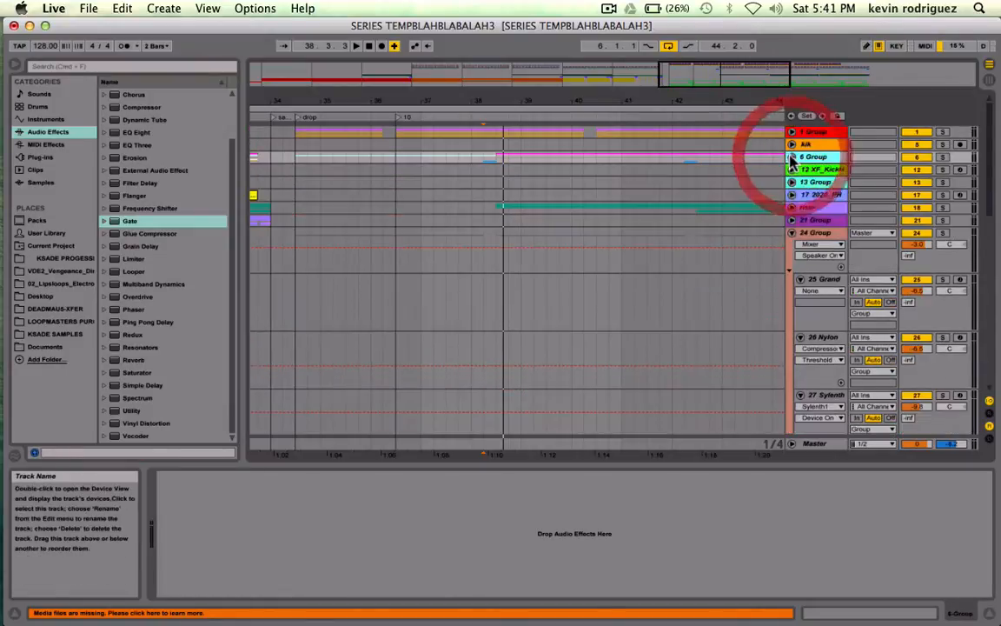
Look over the drop's tracks zoomed out, fold 24 Group and return to the arrangement's start.
drag(695, 73, 693, 38)
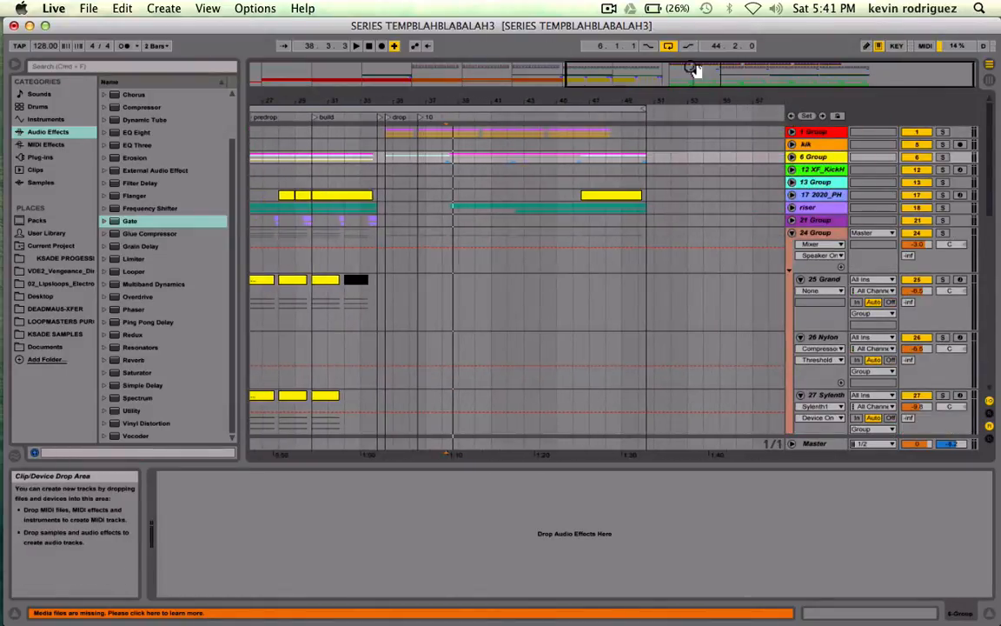
scroll(542, 297, down, 10)
scroll(543, 296, left, 4)
scroll(543, 297, up, 10)
scroll(542, 296, right, 5)
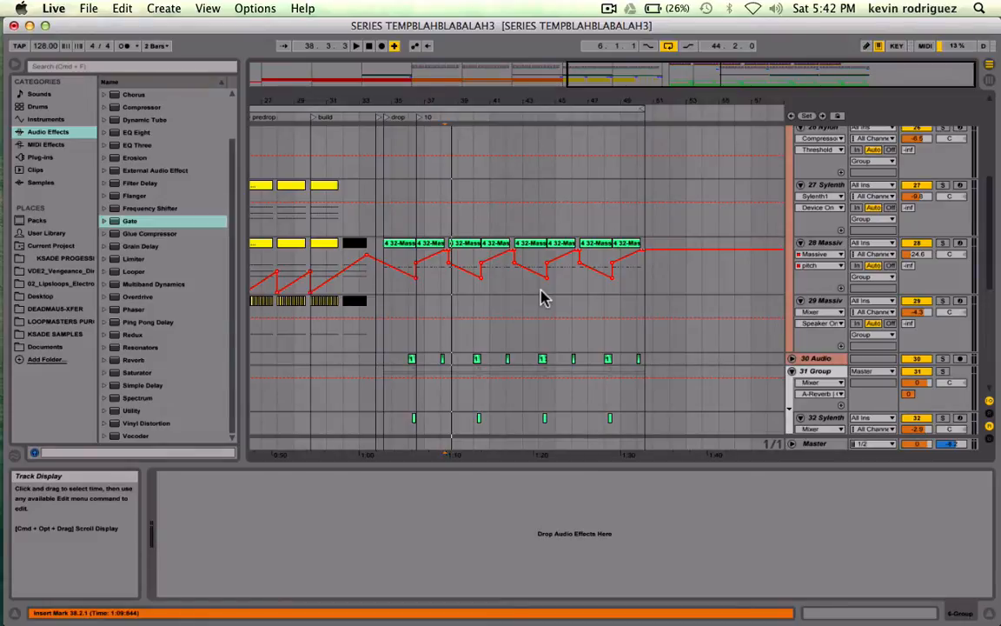
scroll(540, 297, up, 10)
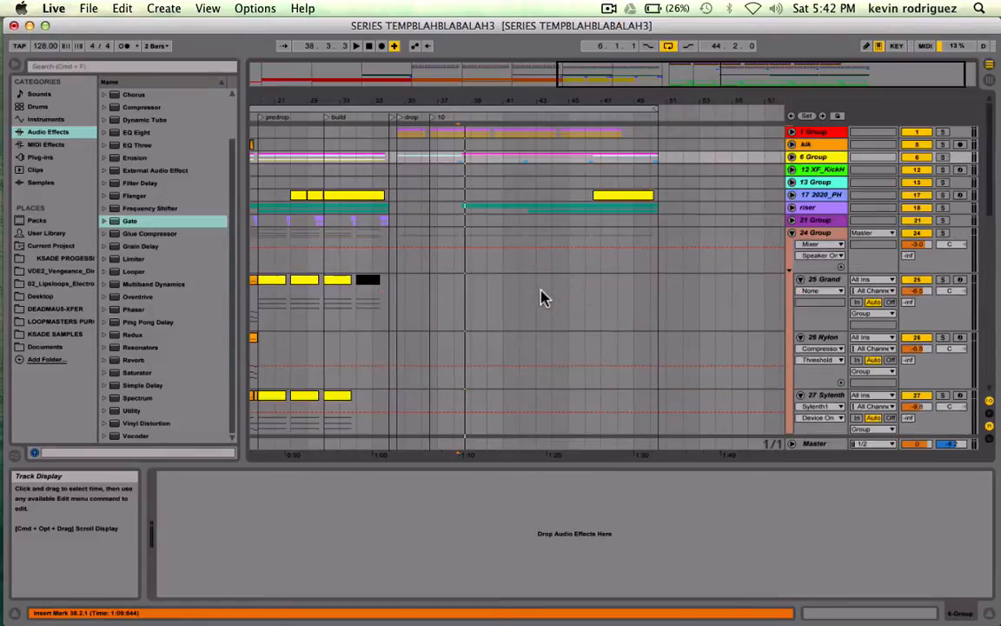
click(792, 231)
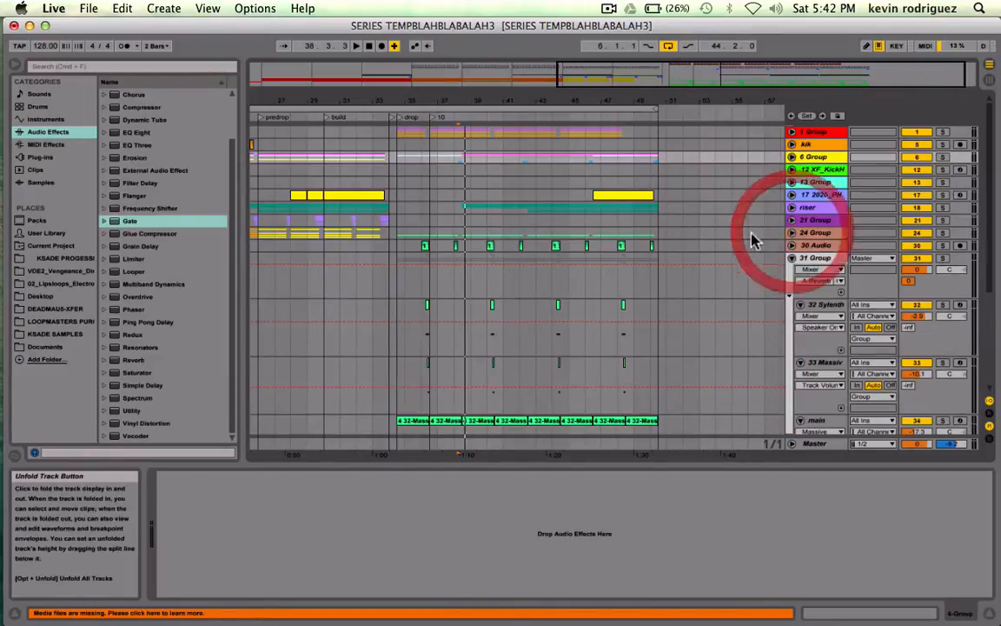
scroll(587, 296, down, 5)
scroll(588, 296, up, 5)
scroll(587, 297, left, 10)
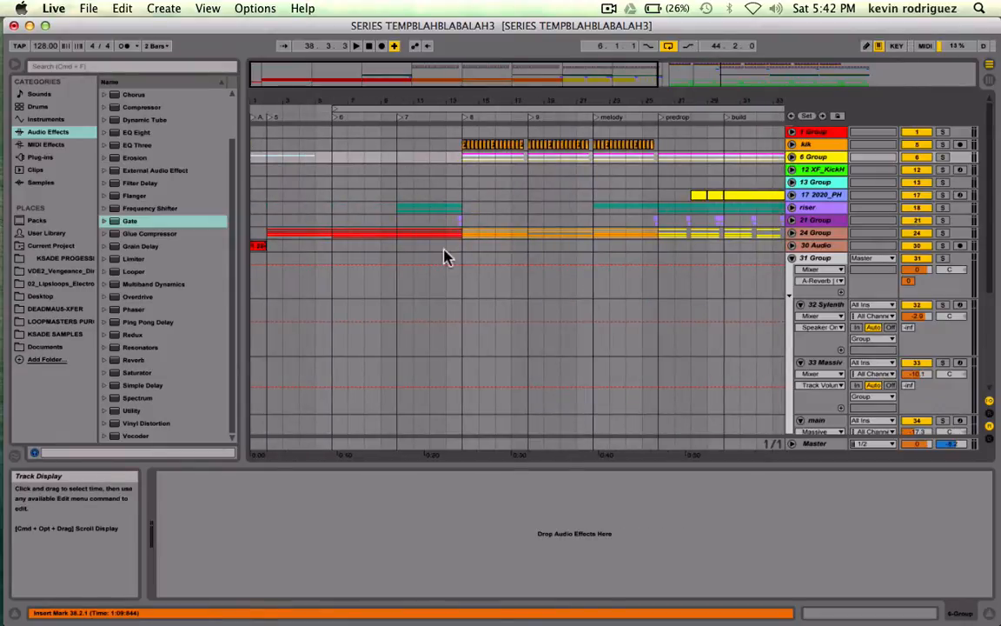
Show the whole arrangement and mark bars 14.1.1 to 25.1.1, then 26.1.1 through the build, on the 17 2020_PH track.
scroll(447, 252, right, 10)
scroll(254, 206, left, 10)
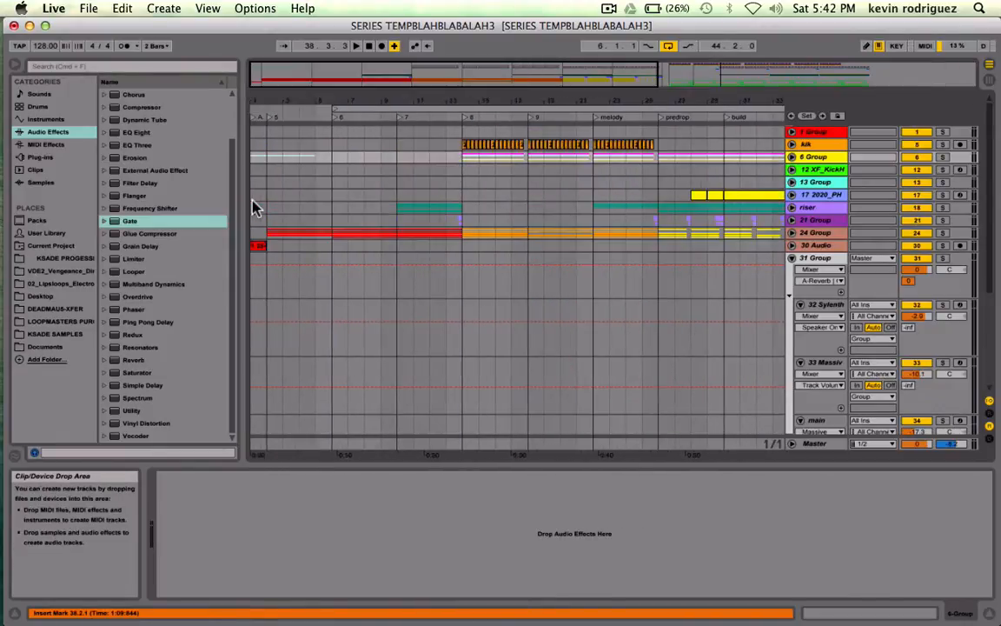
double_click(527, 74)
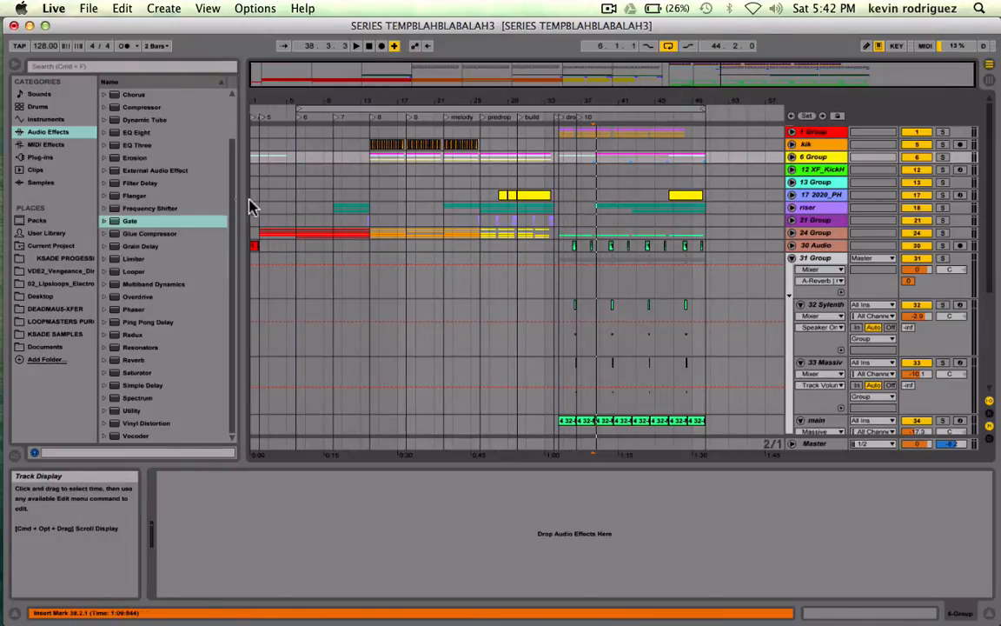
drag(250, 196, 471, 198)
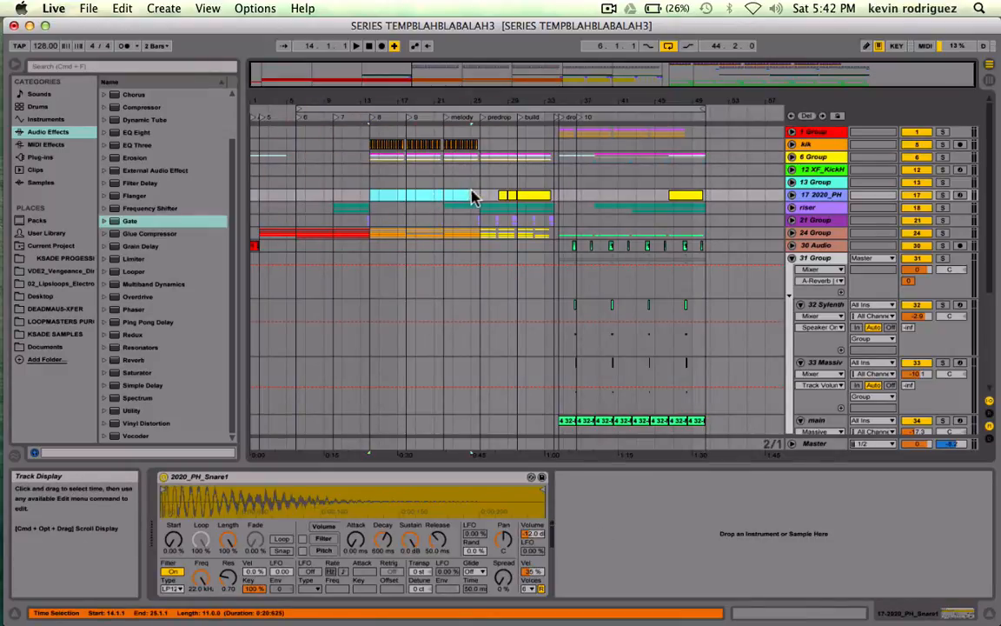
drag(480, 195, 557, 196)
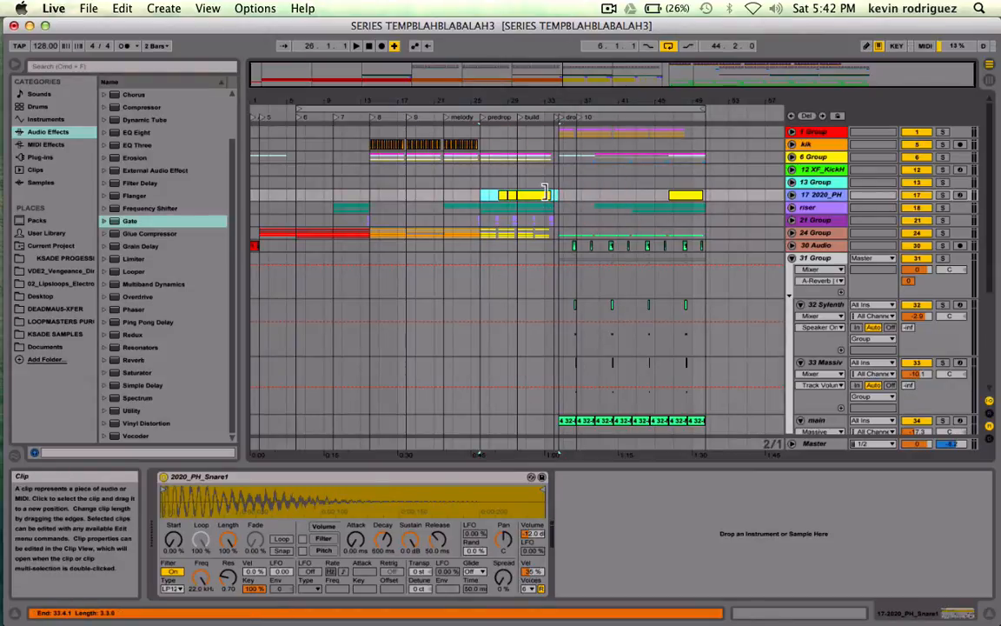
Fold 31 Group so its member tracks are collapsed.
scroll(543, 193, down, 5)
scroll(544, 194, up, 5)
click(793, 258)
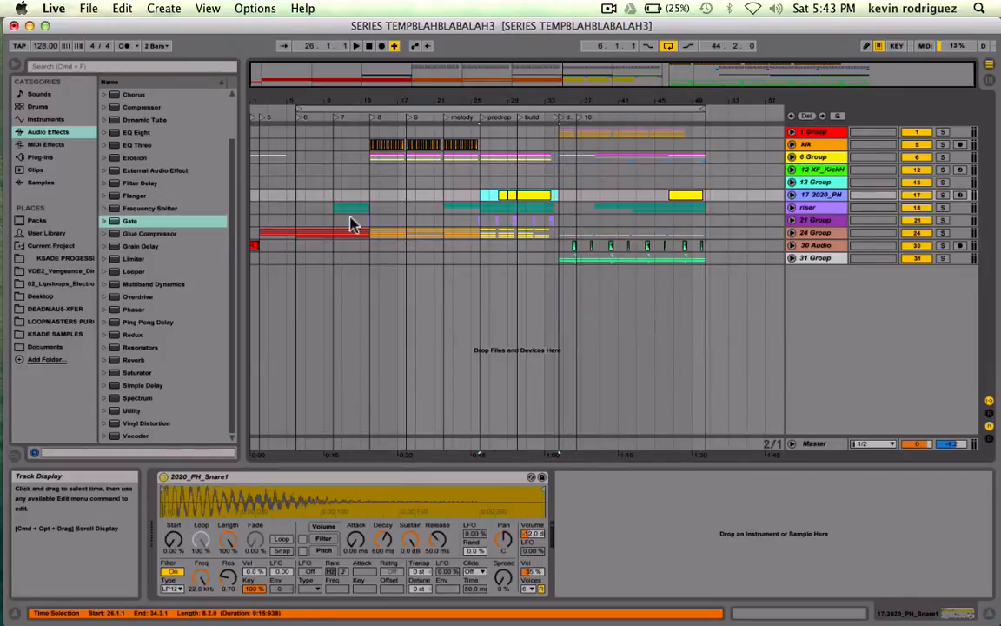
Point out the 24 Group sections before the drop, the 31 Group drop clips, the empty bars after the drop and its last snare clip.
click(315, 235)
click(427, 232)
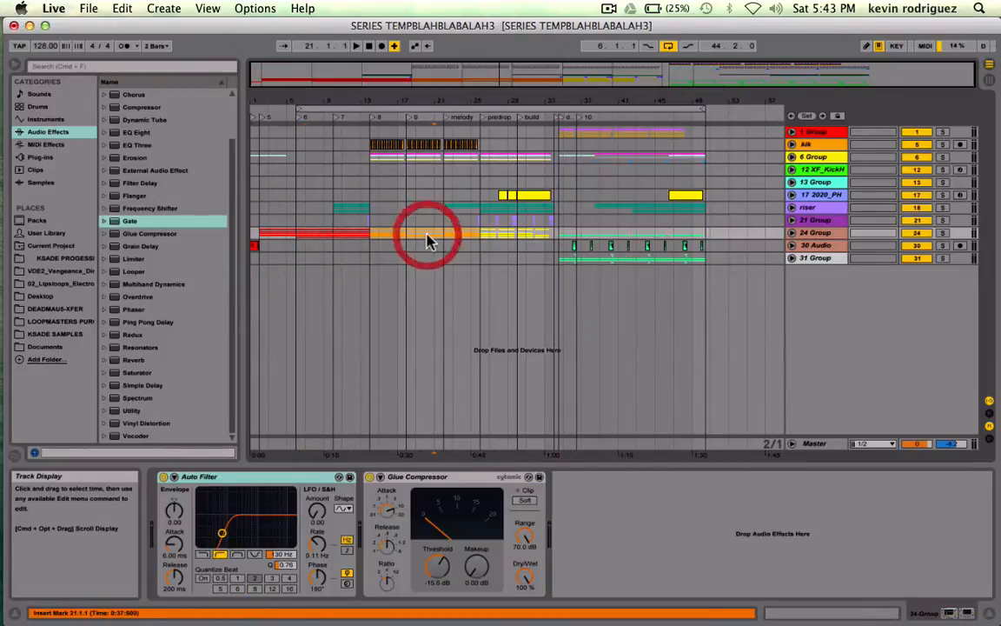
click(534, 236)
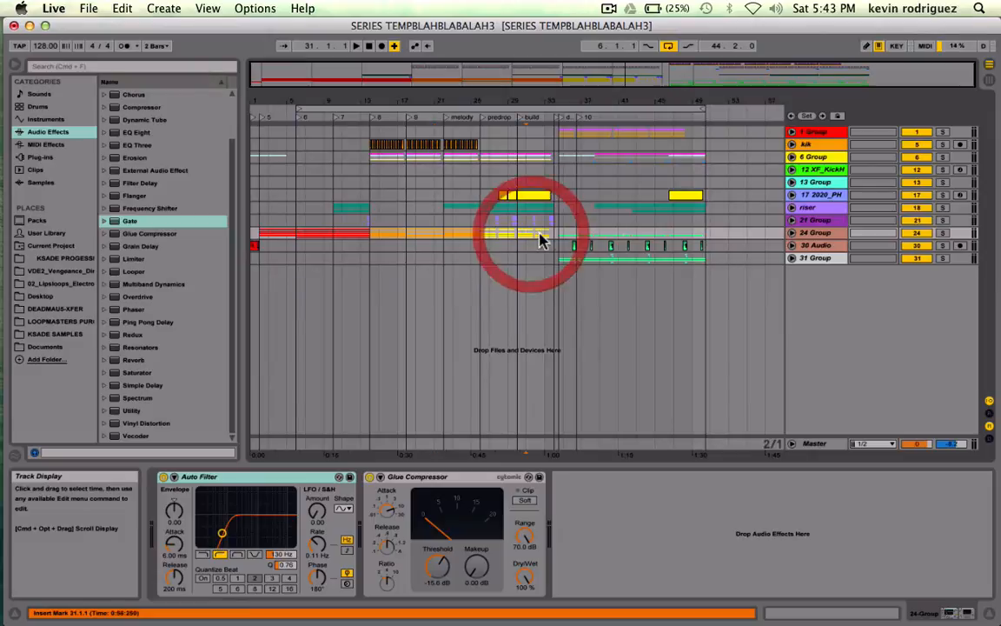
click(653, 259)
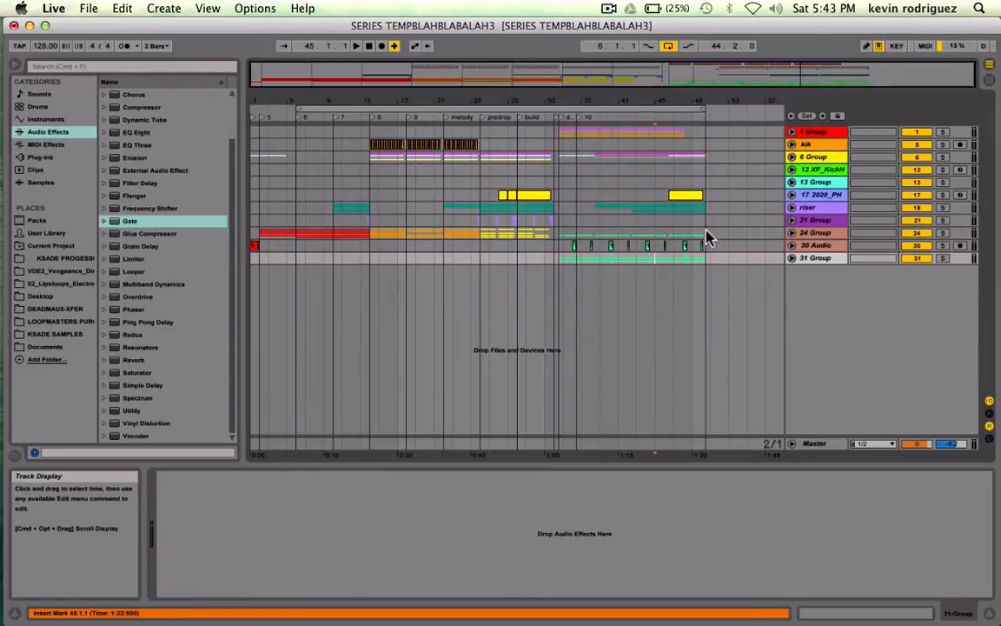
drag(725, 233, 756, 233)
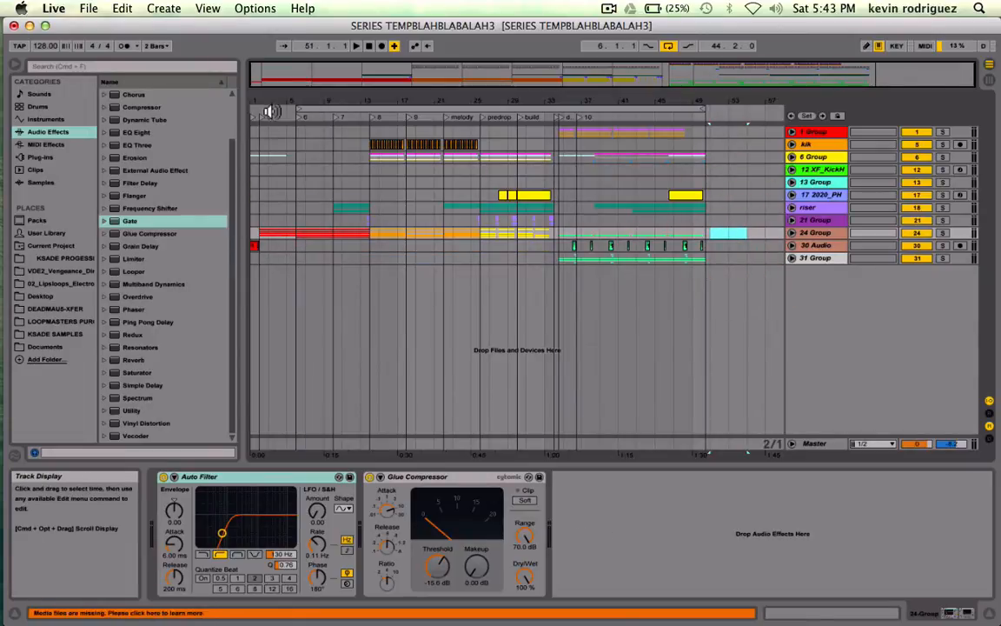
click(676, 184)
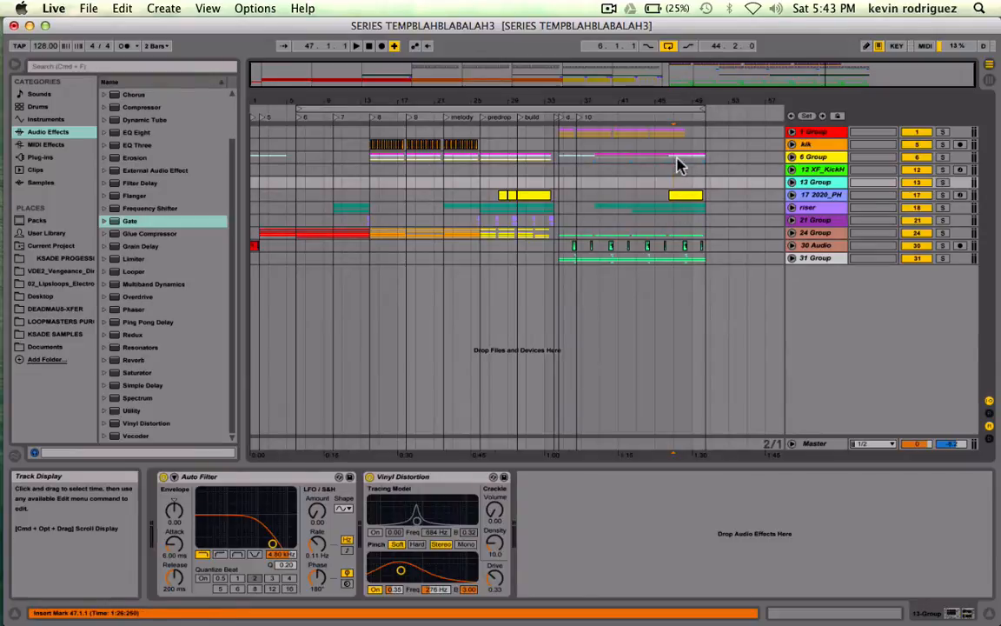
click(682, 196)
Set the loop to the drop's first four bars, starting at 34.3.1 with a length of 4.0.0.
drag(554, 81, 554, 77)
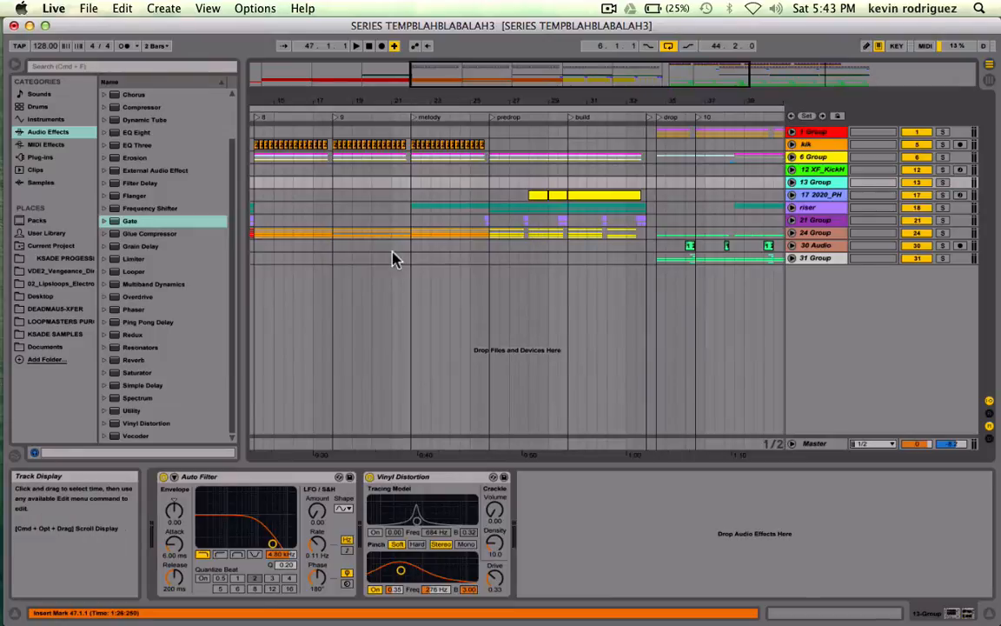
scroll(468, 313, right, 10)
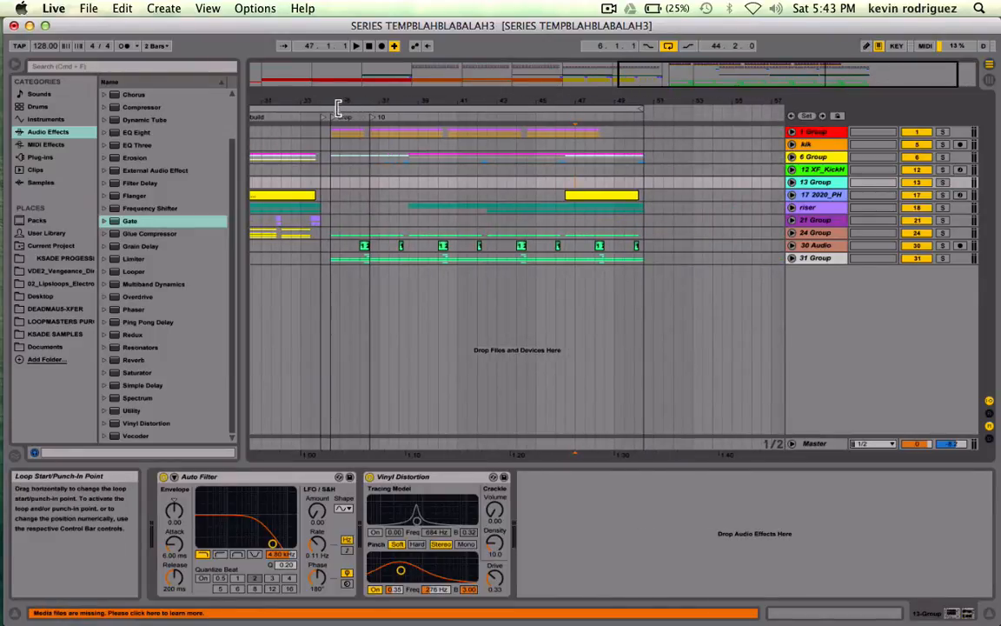
click(330, 105)
drag(658, 100, 657, 136)
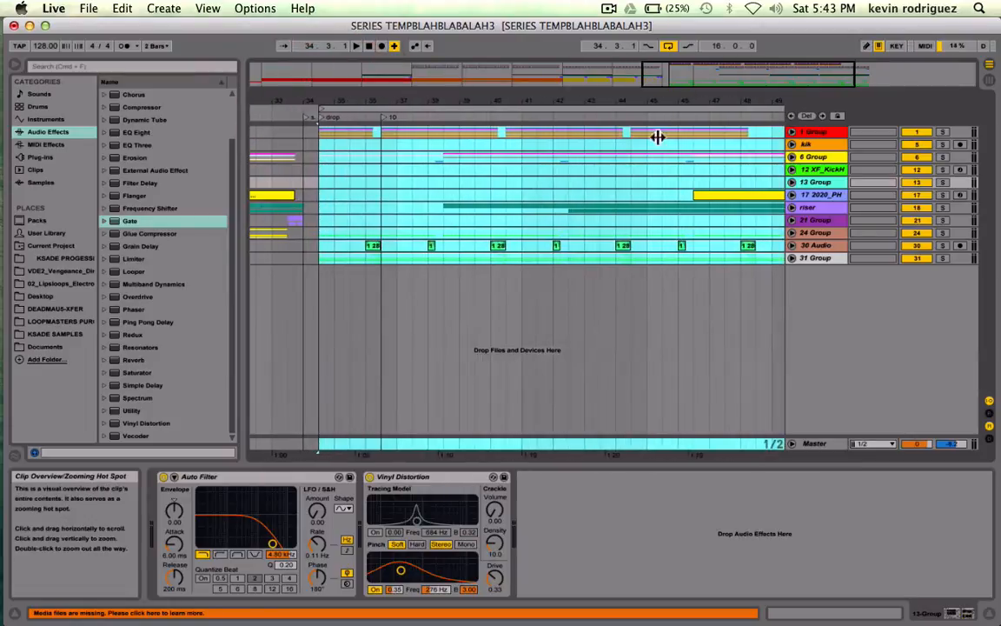
scroll(617, 270, left, 3)
click(519, 108)
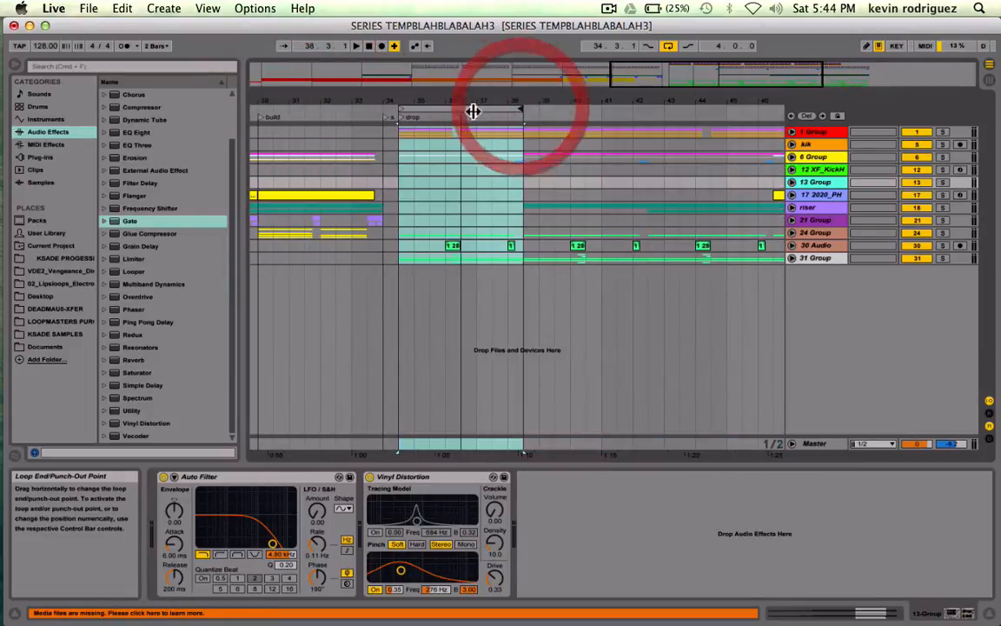
Move the four-bar loop through the drop's sections to 38.3.1, 42.3.1 and finally 46.3.1.
click(442, 108)
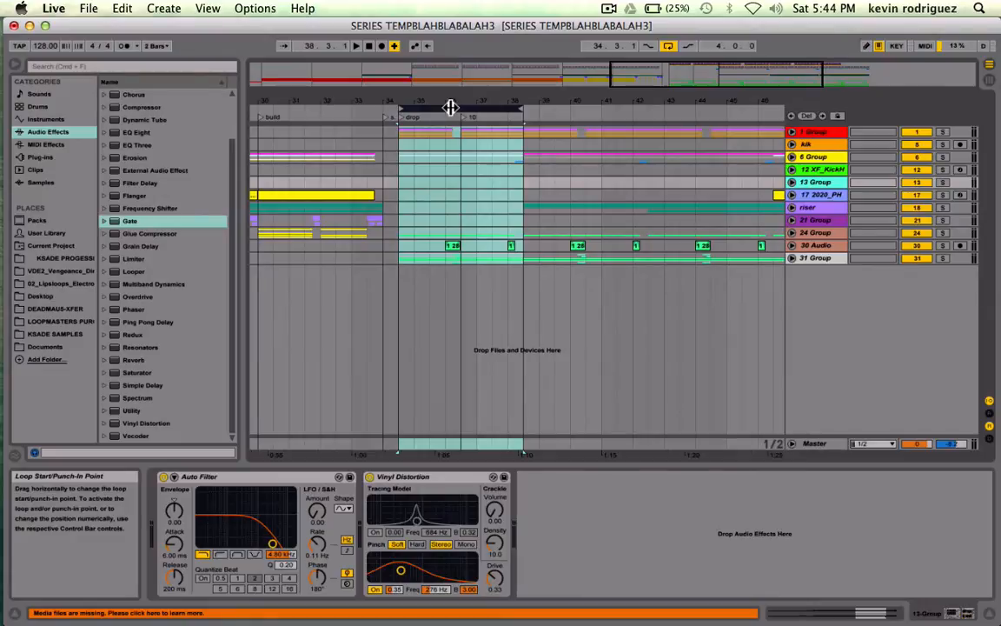
drag(447, 106, 572, 103)
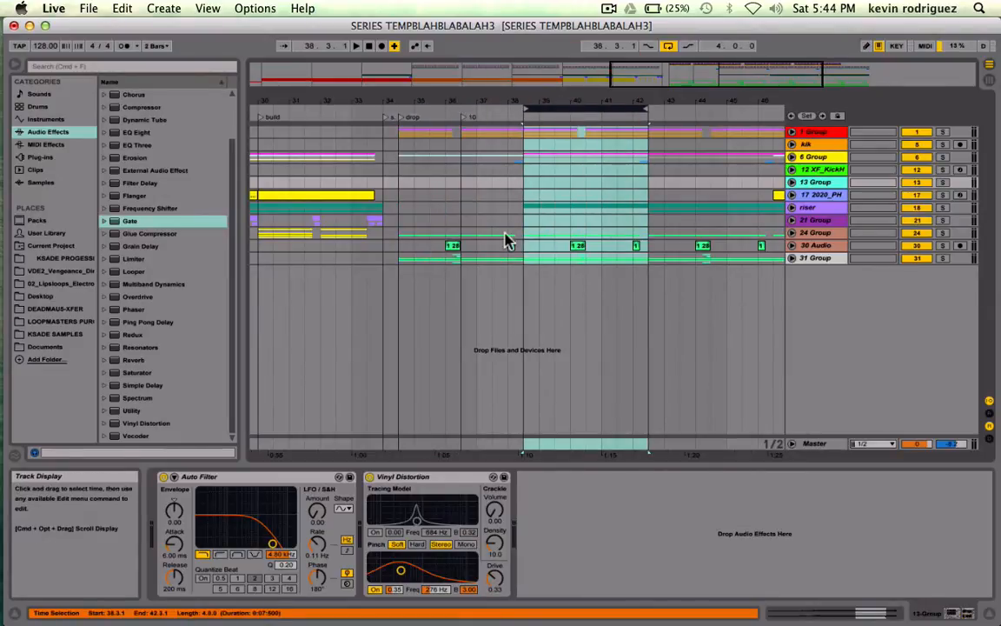
scroll(507, 239, right, 5)
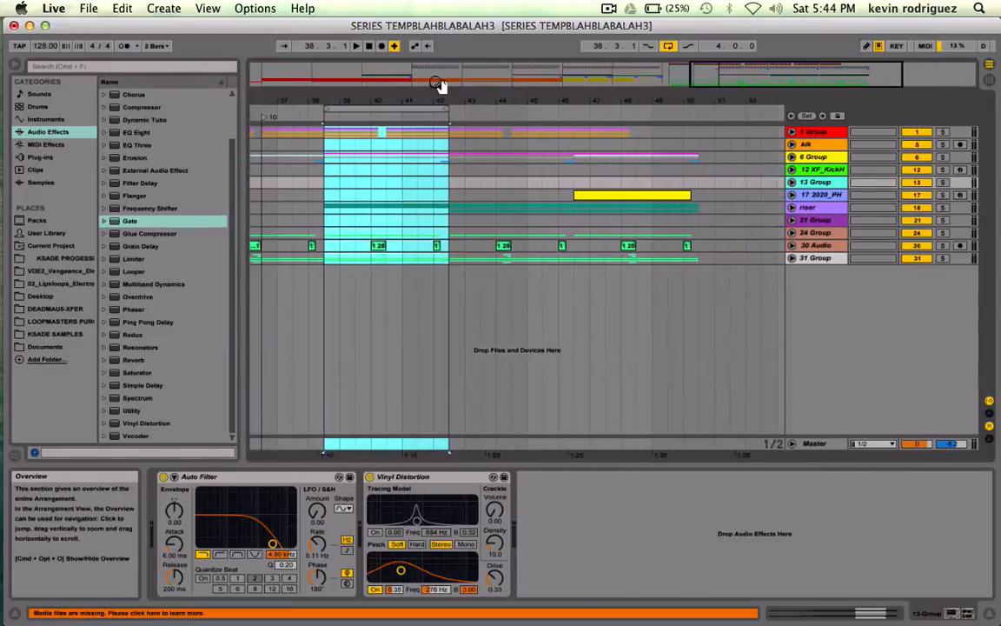
drag(388, 106, 518, 106)
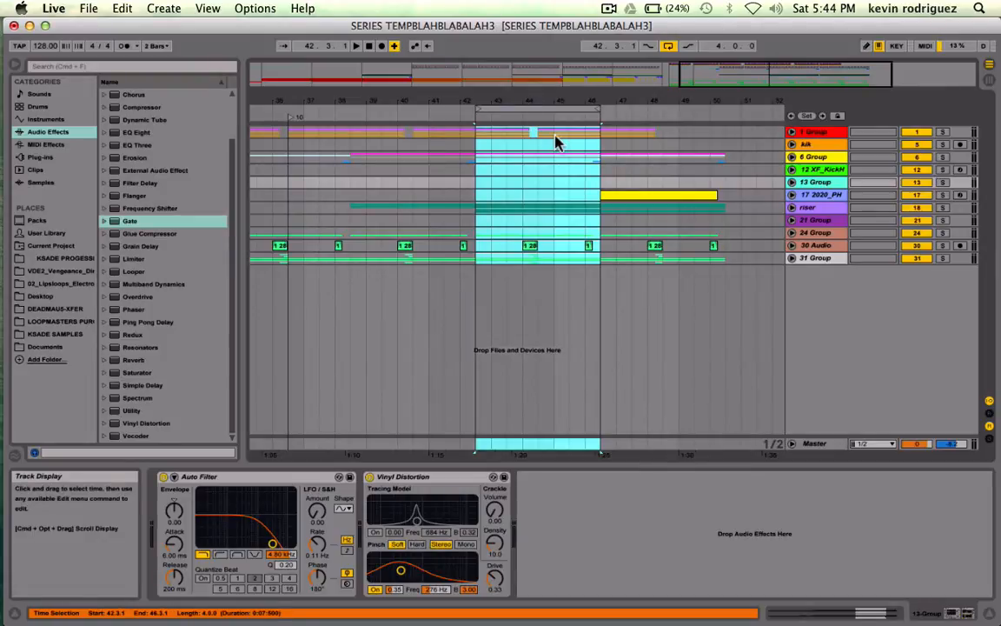
click(532, 107)
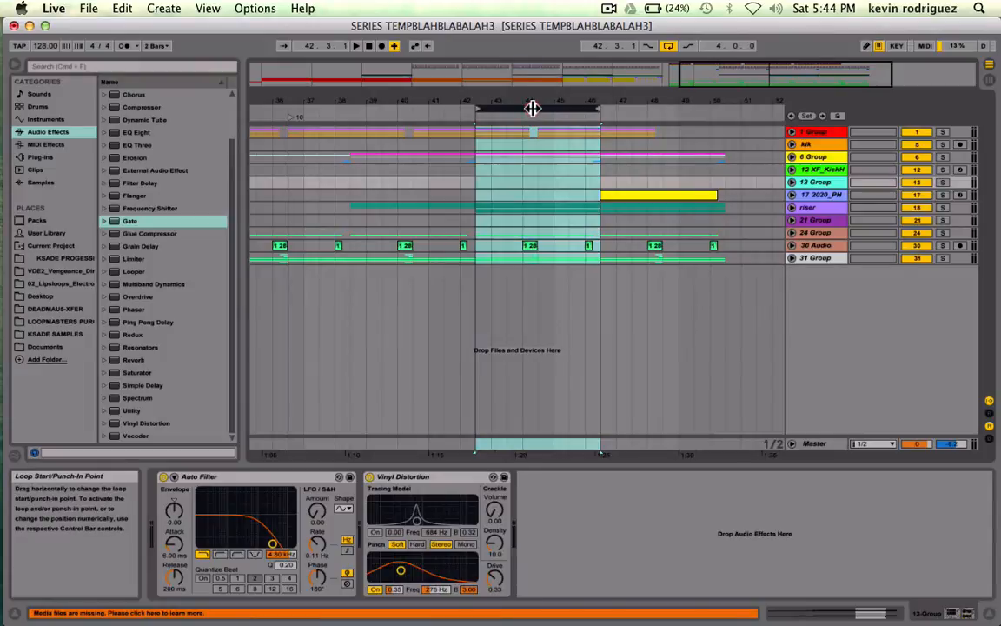
drag(533, 108, 666, 107)
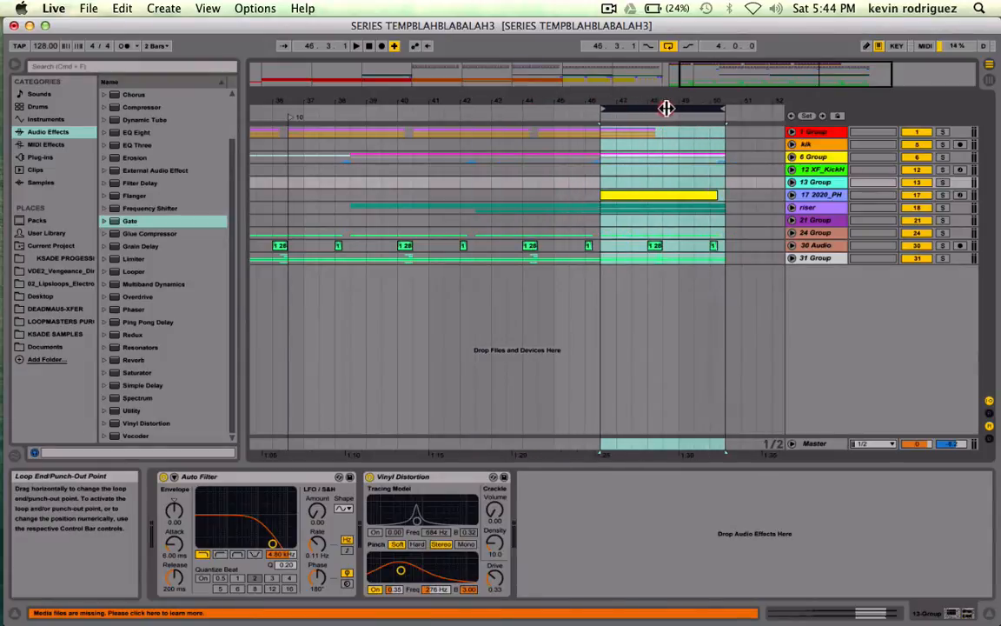
click(665, 108)
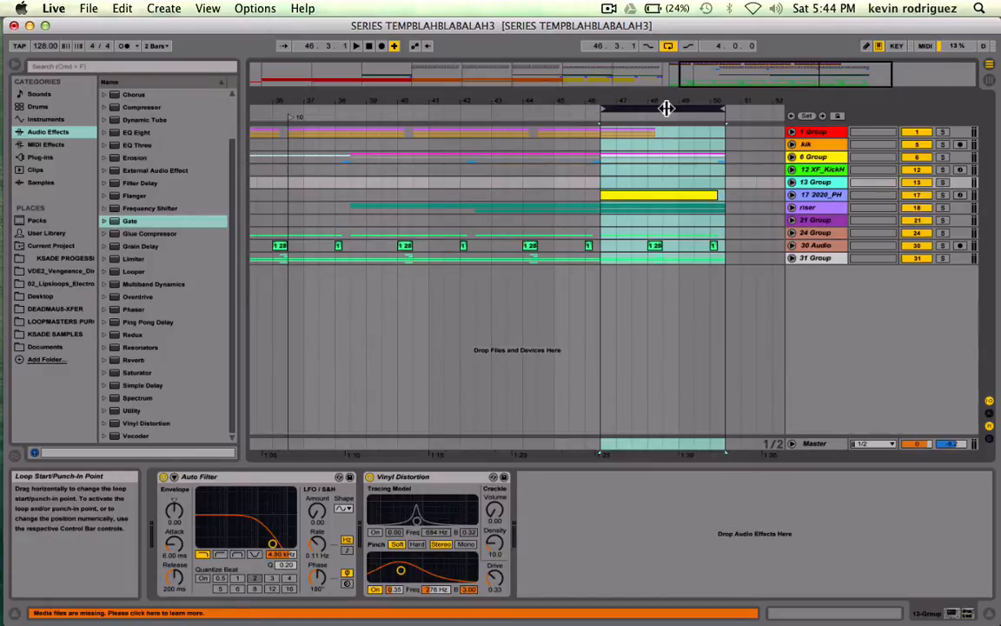
Move the four-bar loop back to 36.3.1 and on to the drop's start at 34.3.1.
drag(685, 105, 371, 112)
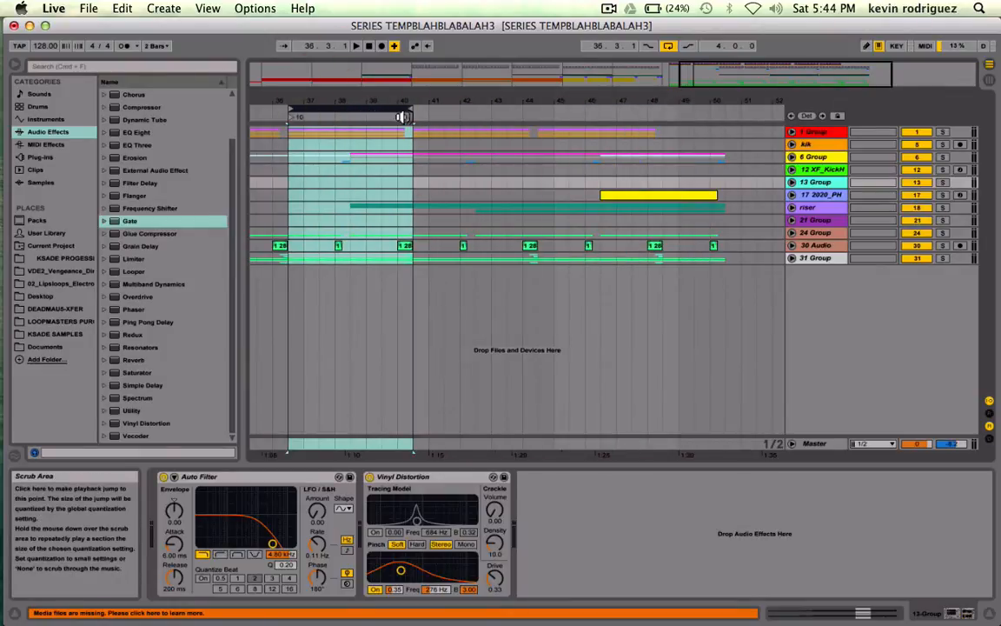
scroll(404, 204, left, 5)
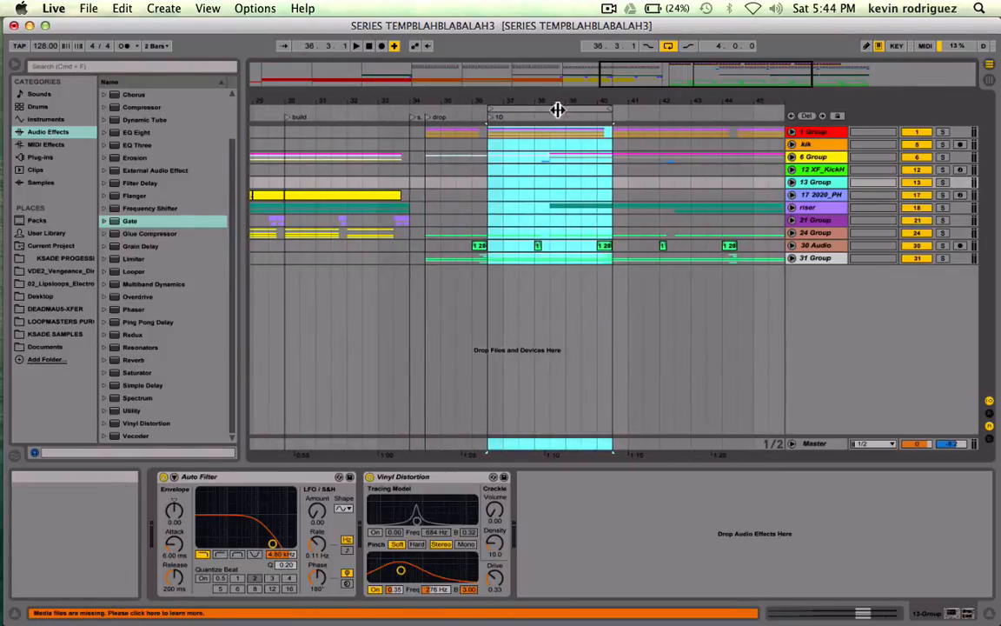
drag(543, 108, 492, 105)
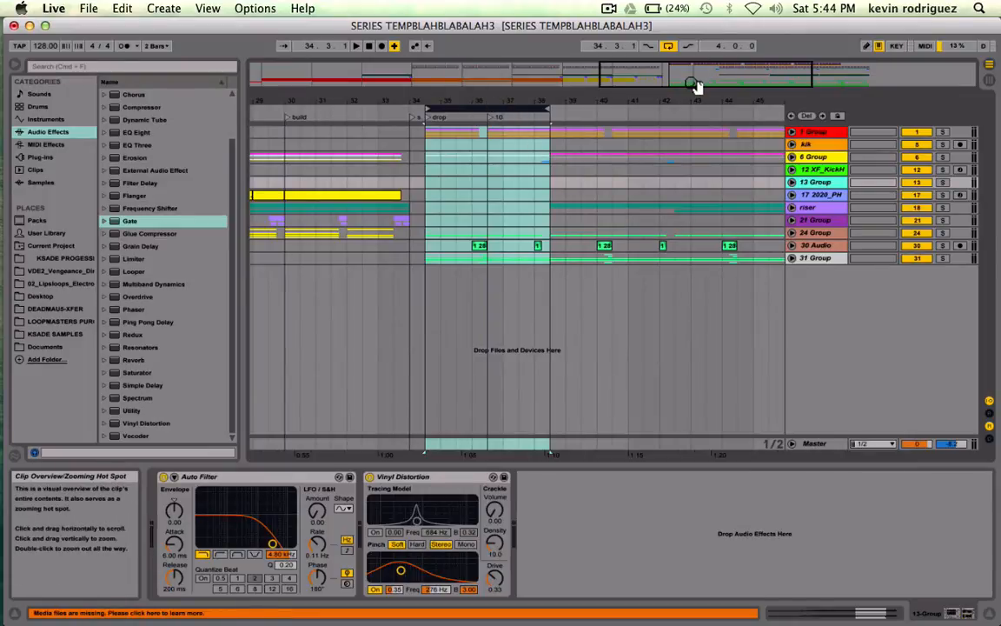
Step the four-bar loop forward again from the drop's start through 38.3.1 and 42.3.1 to 46.3.1.
drag(695, 89, 566, 111)
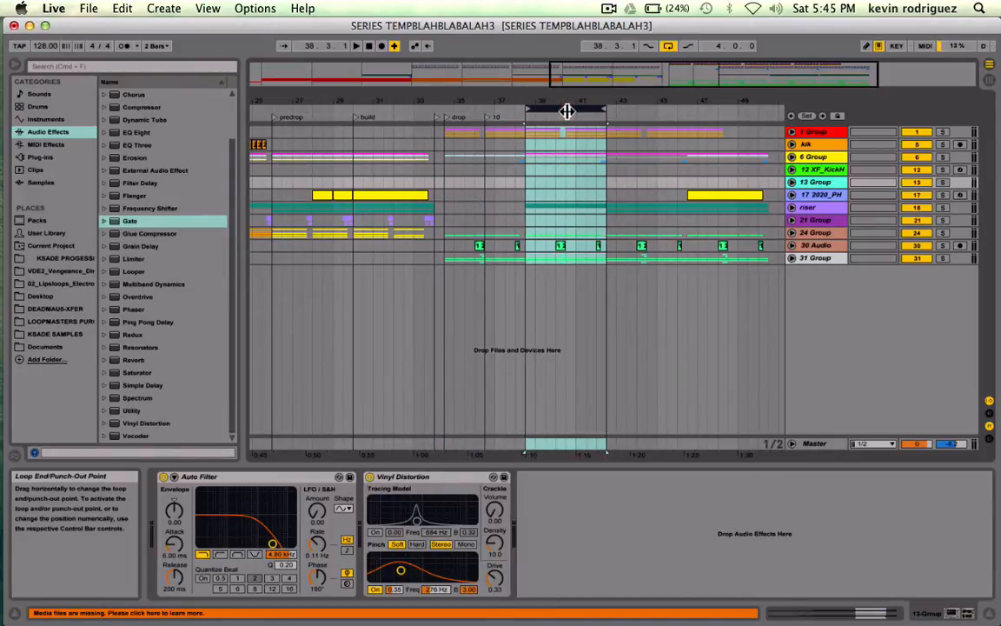
drag(566, 111, 650, 121)
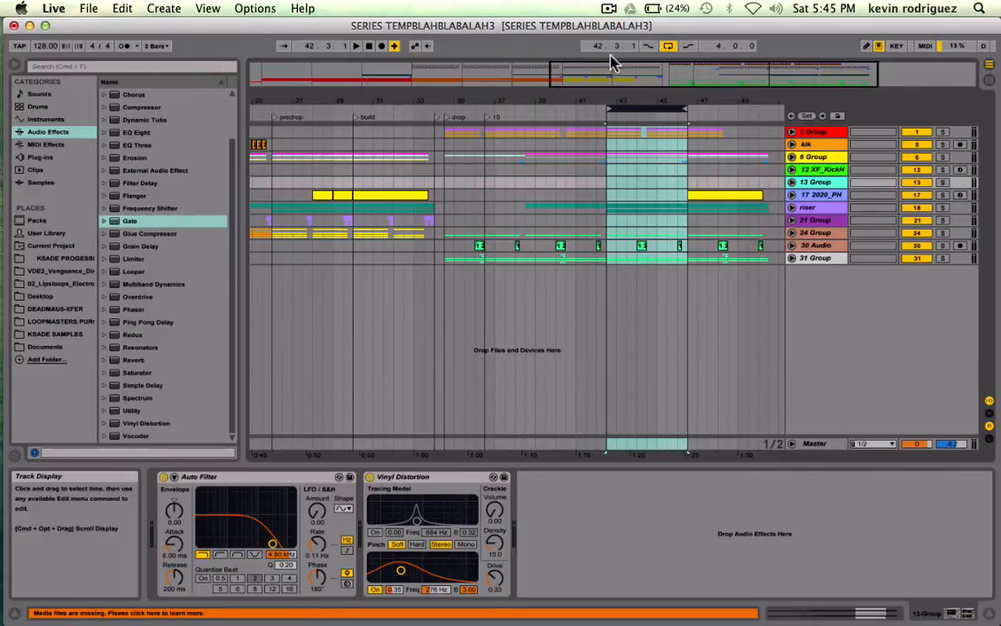
drag(635, 108, 725, 106)
scroll(703, 216, right, 5)
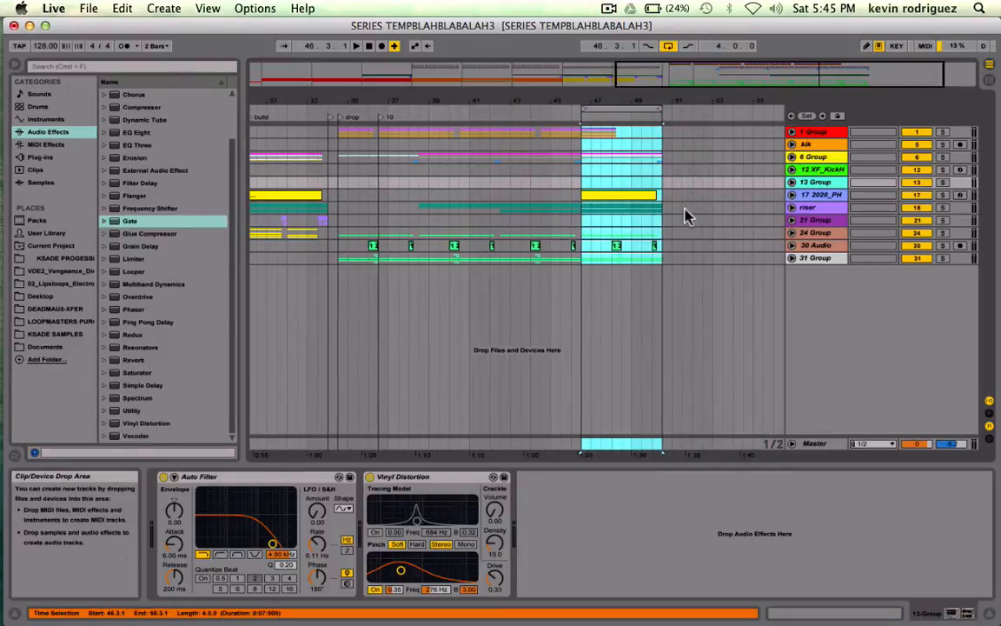
Play the drop's last four bars from 46.3.1 to hear the fill, and stop playback.
click(584, 184)
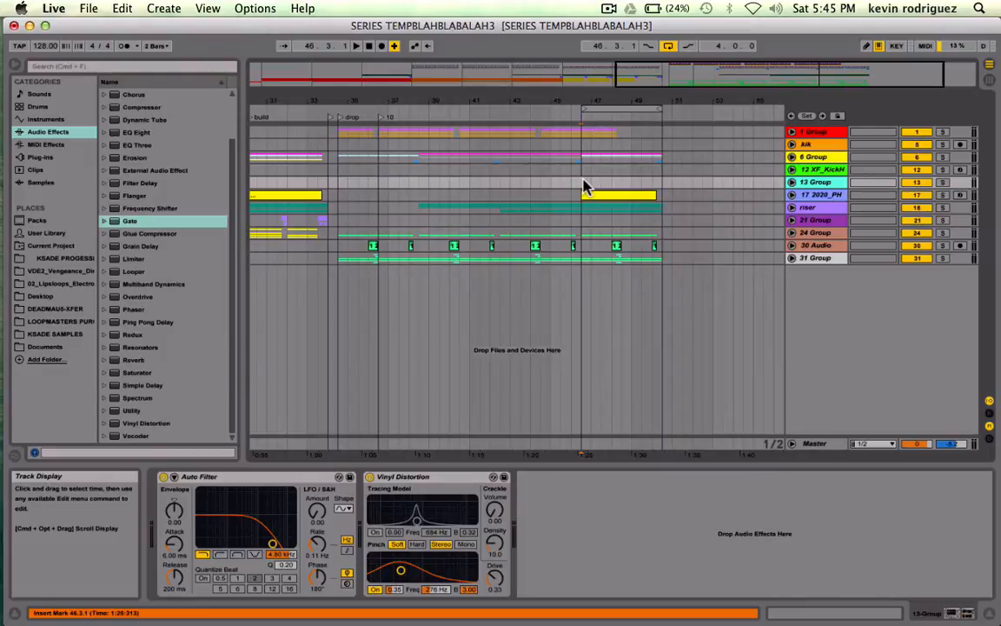
click(584, 184)
key(space)
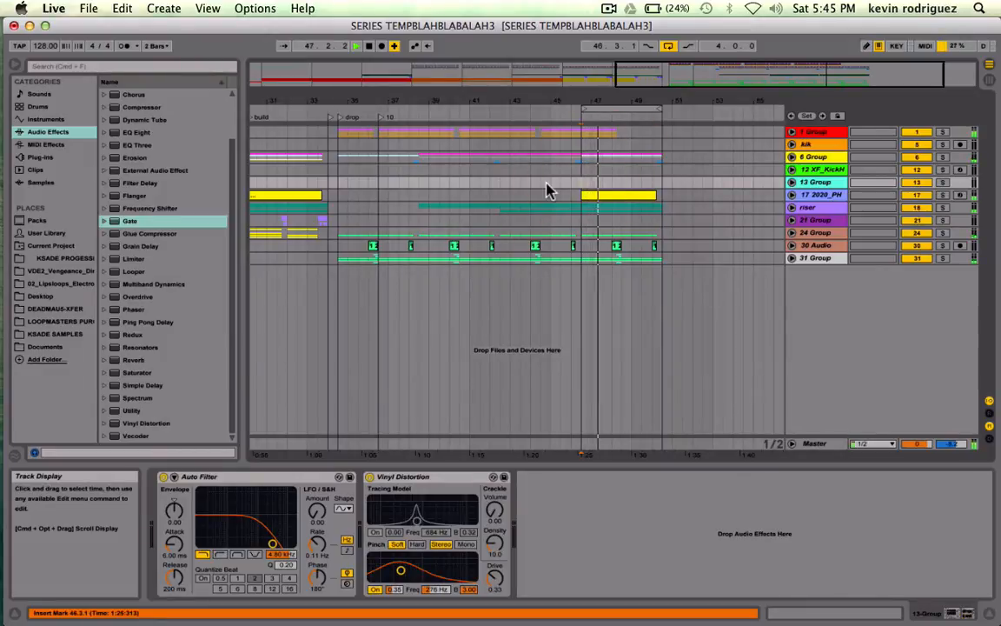
click(547, 189)
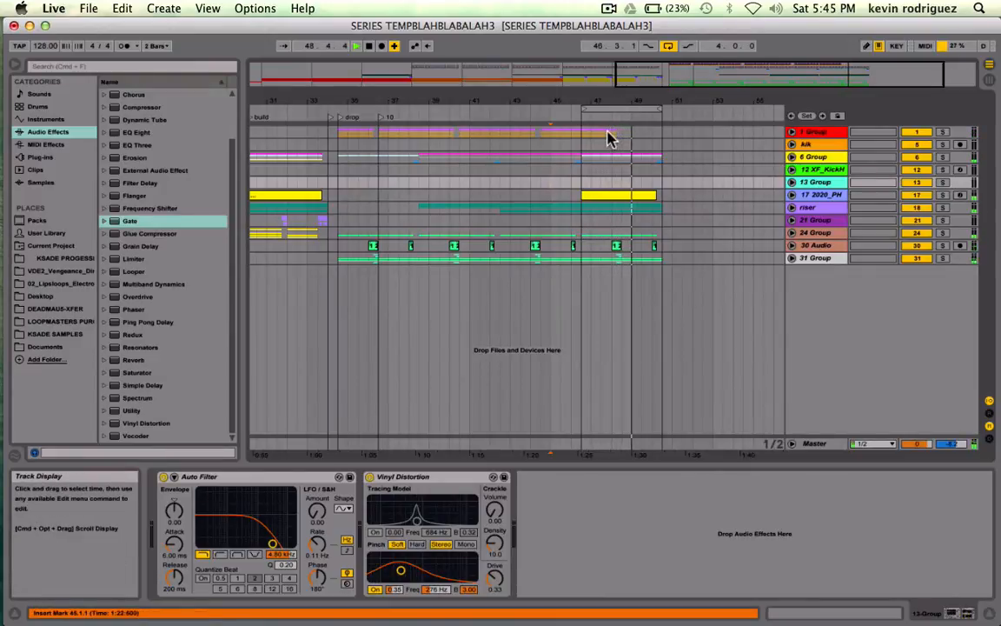
scroll(608, 139, left, 10)
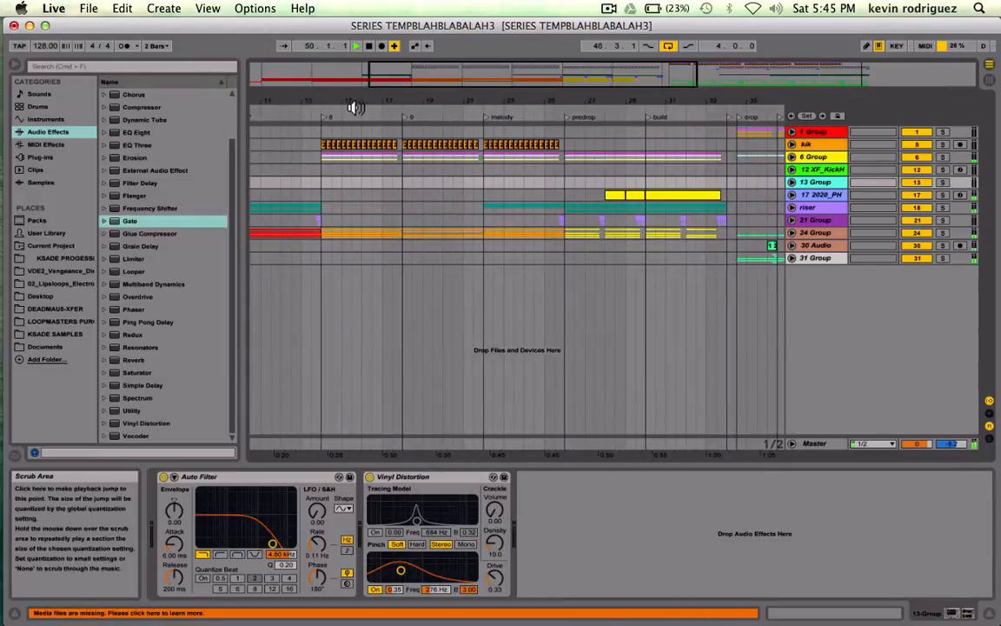
key(space)
Extend the loop's start back to 2.1.1 near the arrangement's beginning, for a length of 48.2.0.
scroll(330, 184, left, 5)
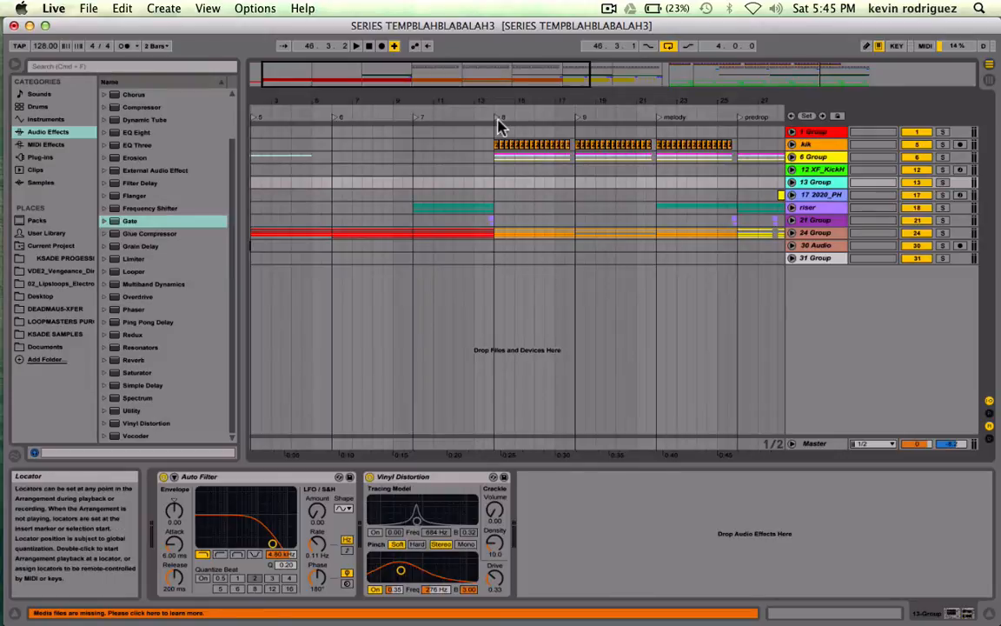
scroll(320, 154, left, 2)
click(273, 109)
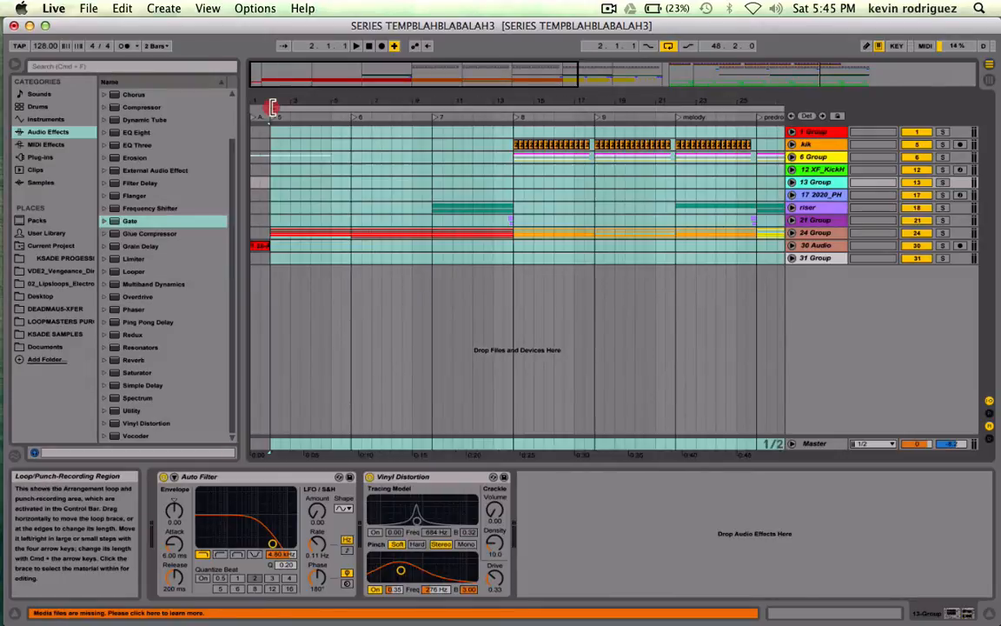
Play from 49.1.1 at the drop's end to hear how it loops back into the arrangement's opening.
scroll(481, 189, right, 10)
click(625, 138)
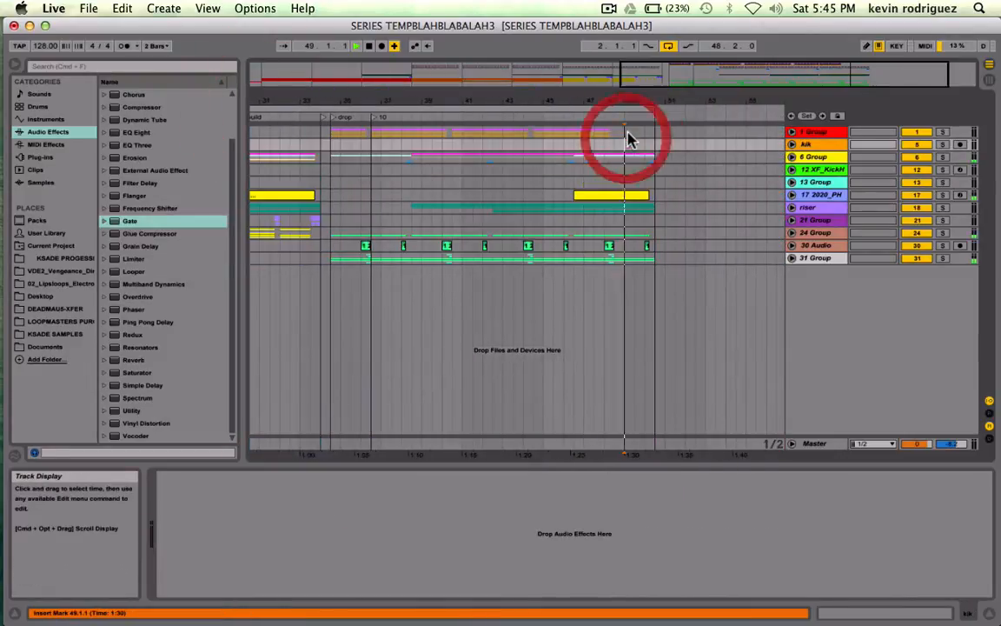
key(space)
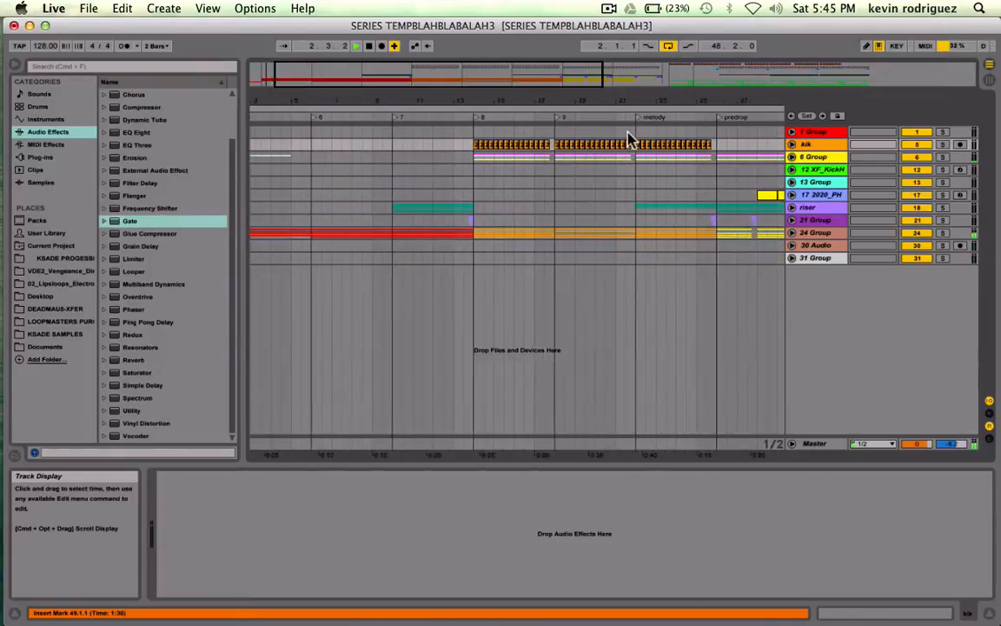
Show the whole arrangement and play the melody section from 22.1.1 to hear how it leads onward.
double_click(335, 81)
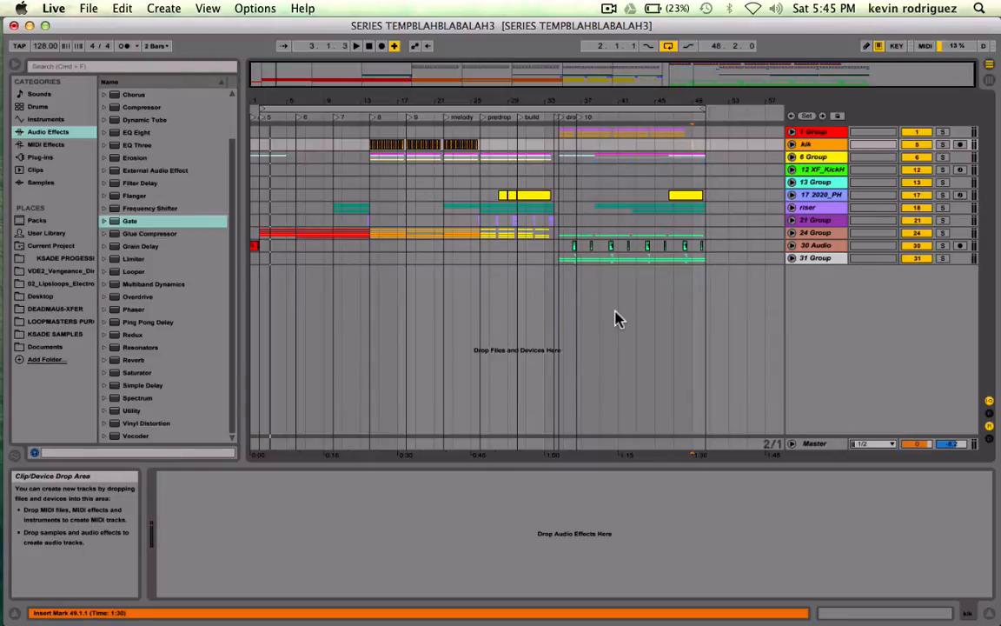
click(556, 246)
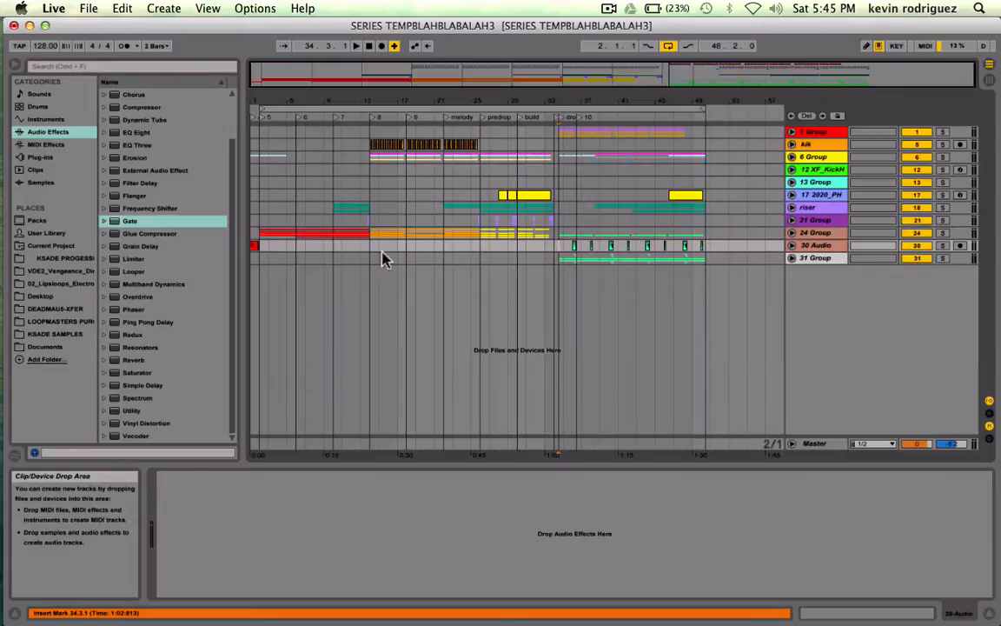
click(561, 250)
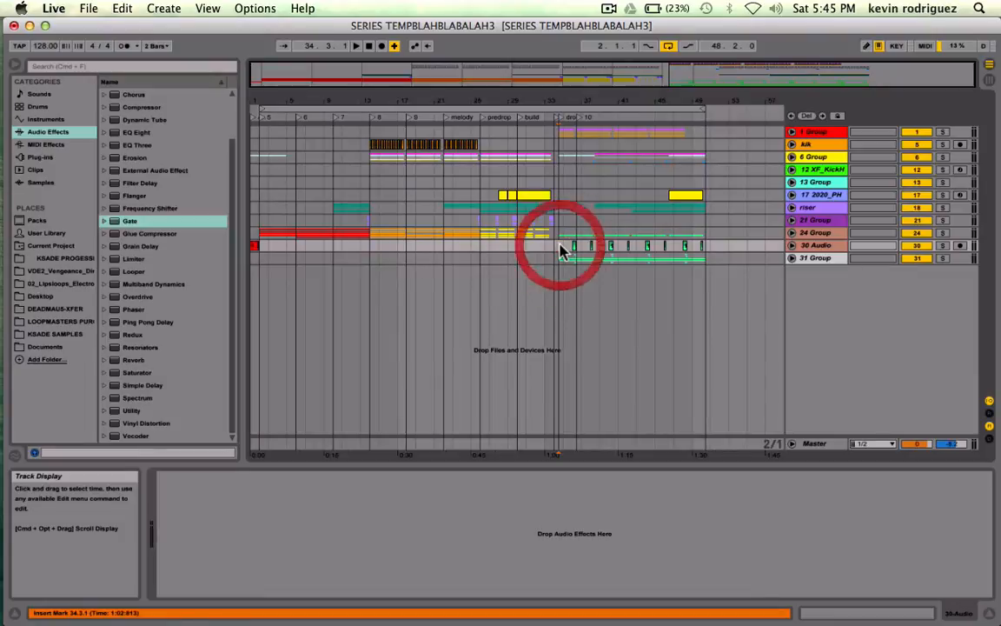
click(448, 253)
key(space)
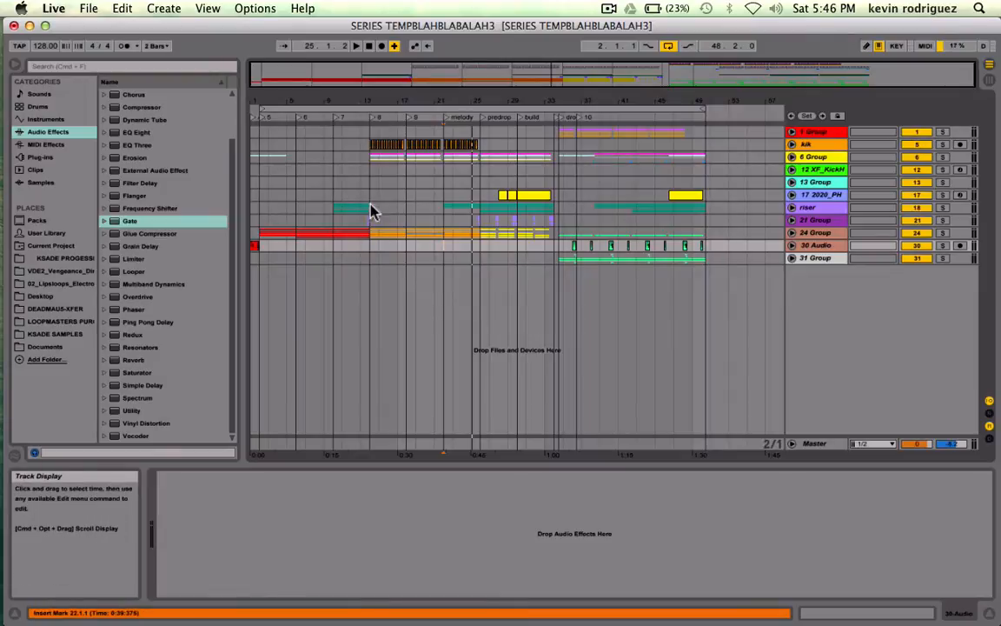
Play the arrangement from 47.1.1 to hear the ending of the drop.
click(709, 229)
click(672, 226)
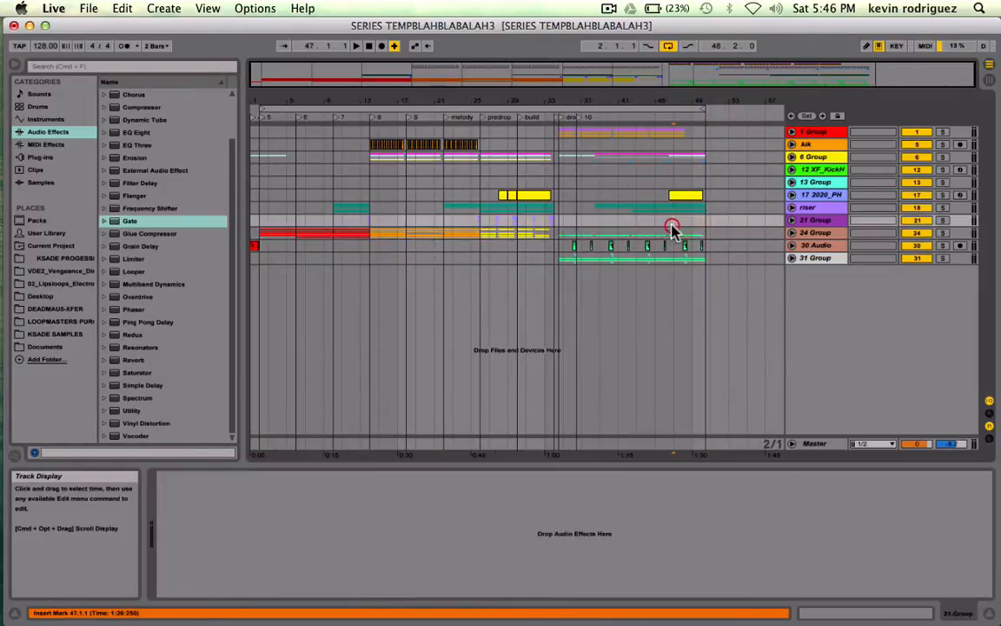
click(669, 228)
key(space)
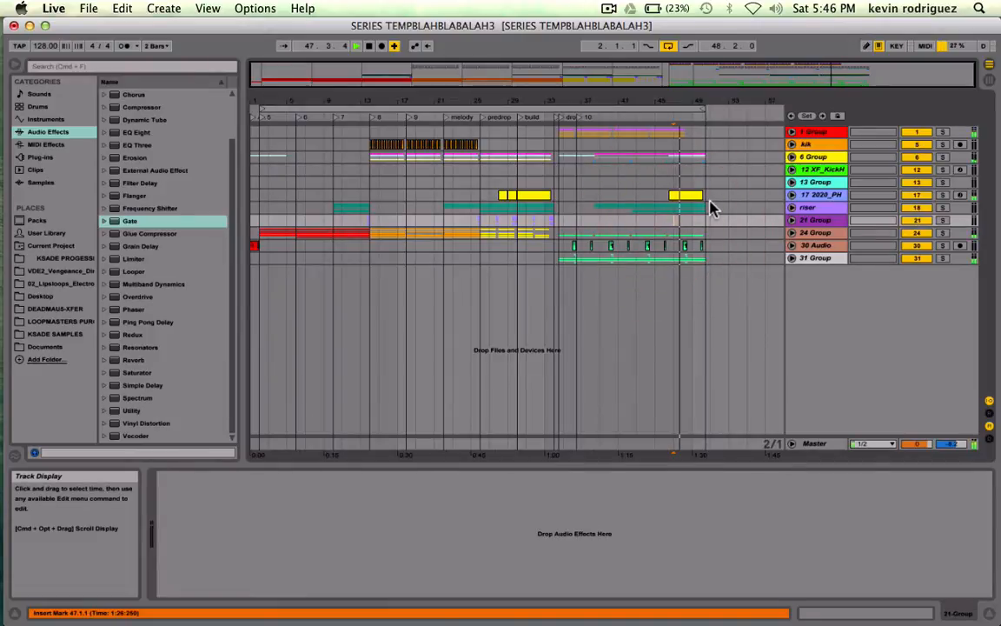
Duplicate the texmain track inside 31 Group and clear the copy's clips across the drop from 34.3.1 to 50.3.1.
drag(609, 71, 604, 153)
scroll(607, 158, right, 8)
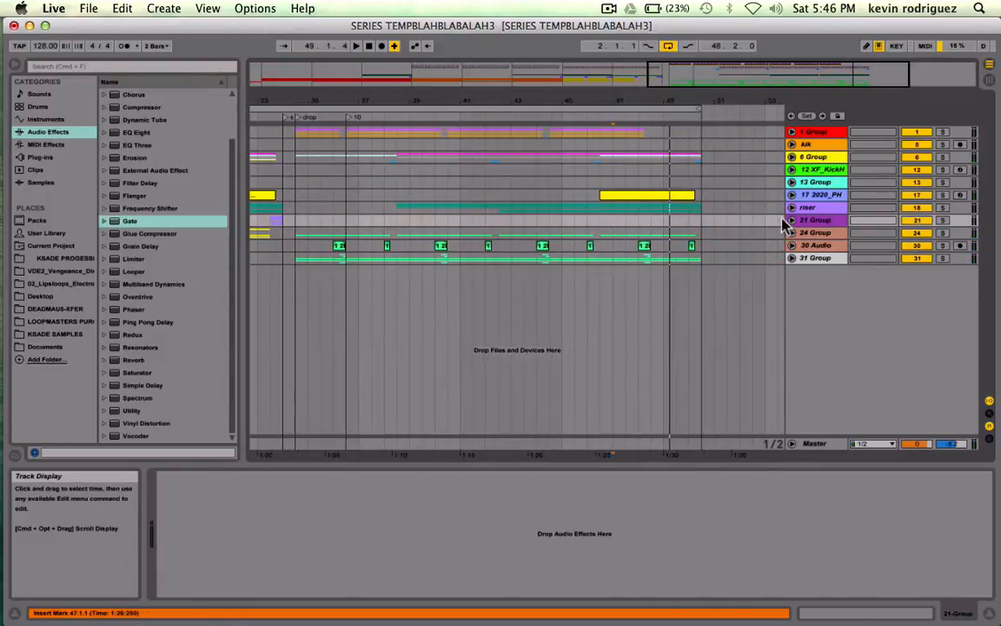
click(792, 258)
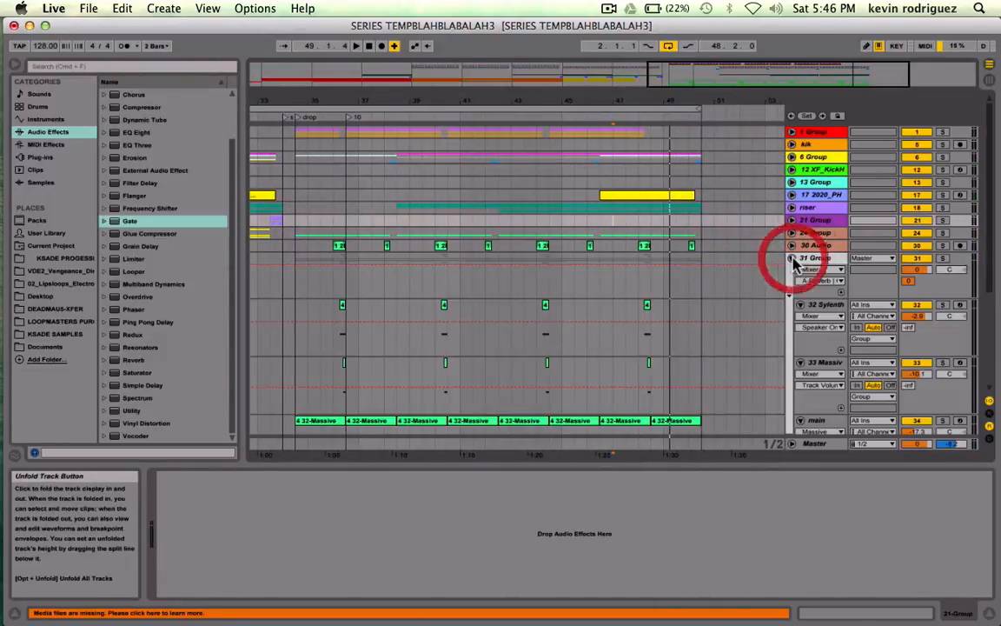
scroll(766, 364, down, 10)
click(826, 383)
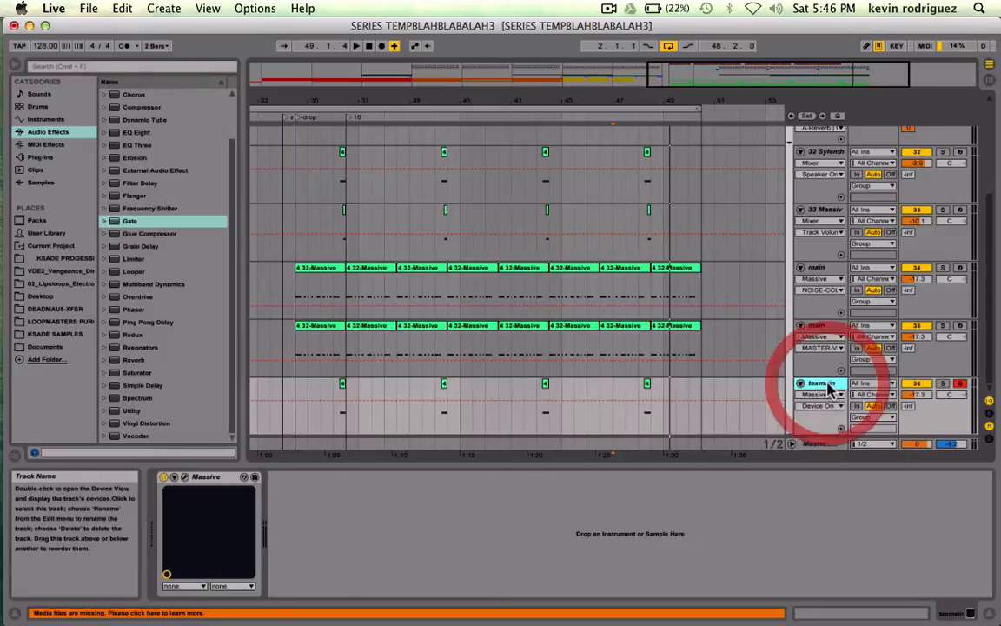
key(super+d)
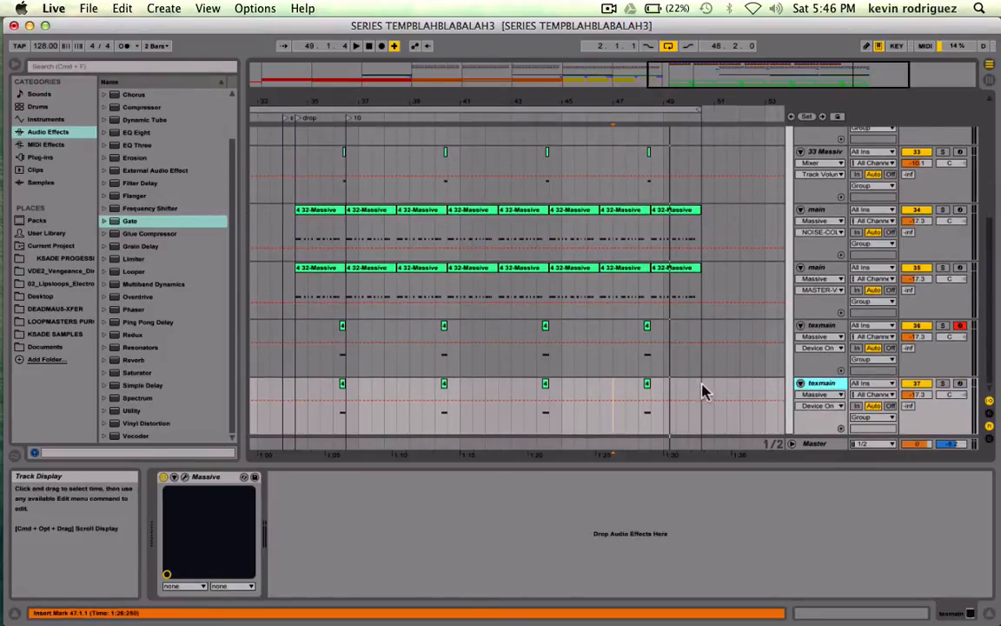
drag(703, 391, 294, 391)
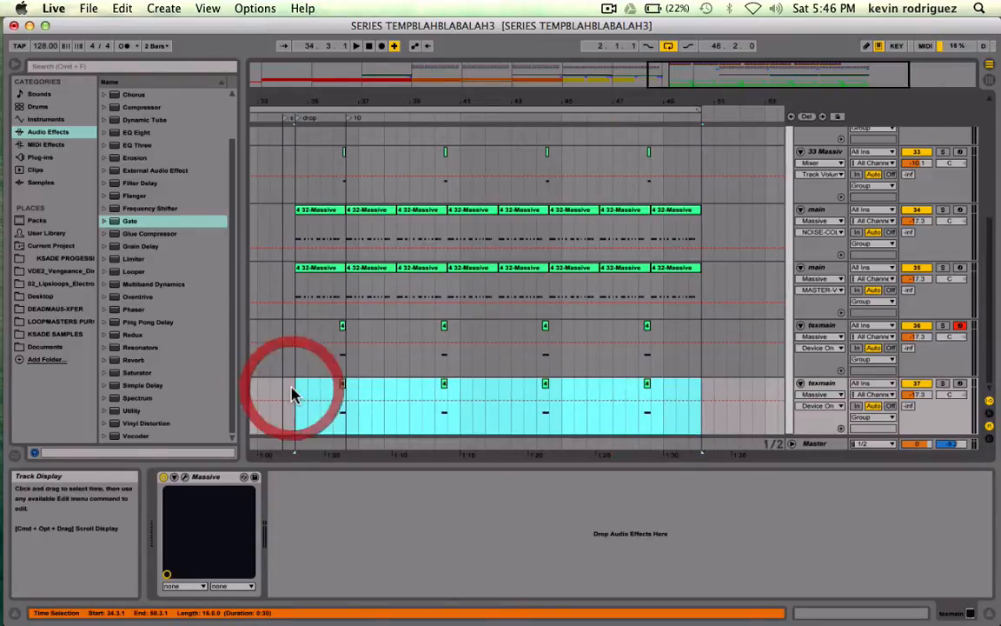
Fold 31 Group and bring up the devices of the A Reverb return in the Session View mixer.
scroll(686, 302, up, 10)
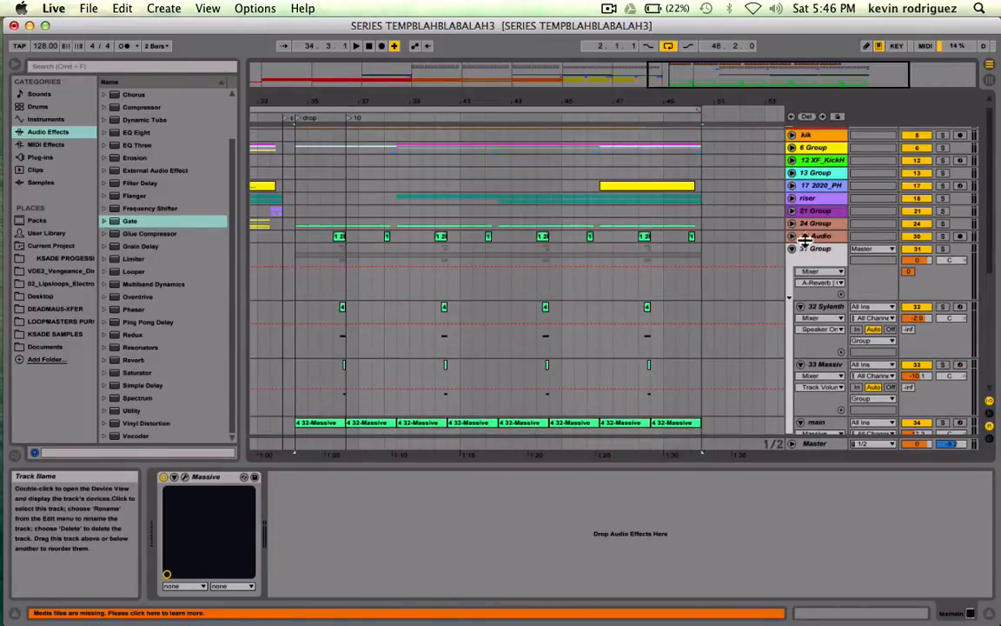
click(792, 249)
key(Tab)
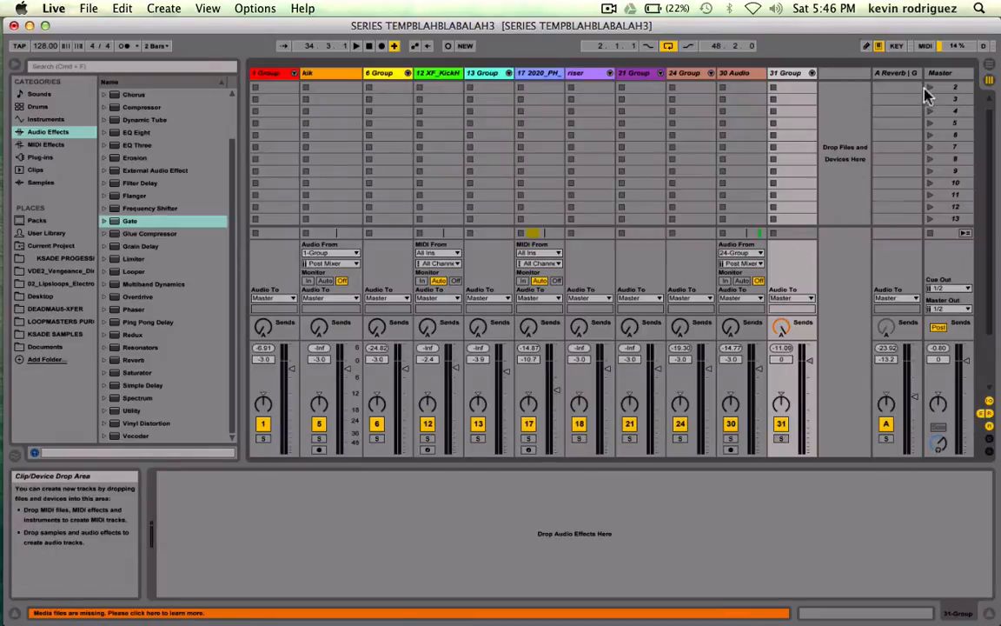
click(898, 74)
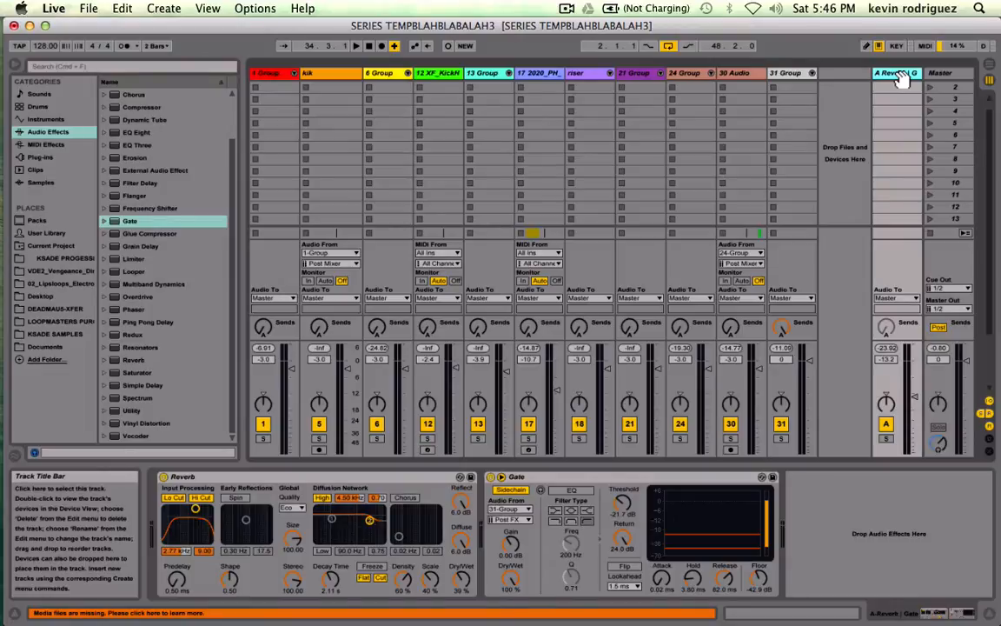
Insert a second return track beside the A Reverb return and delete it again.
key(super+alt+t)
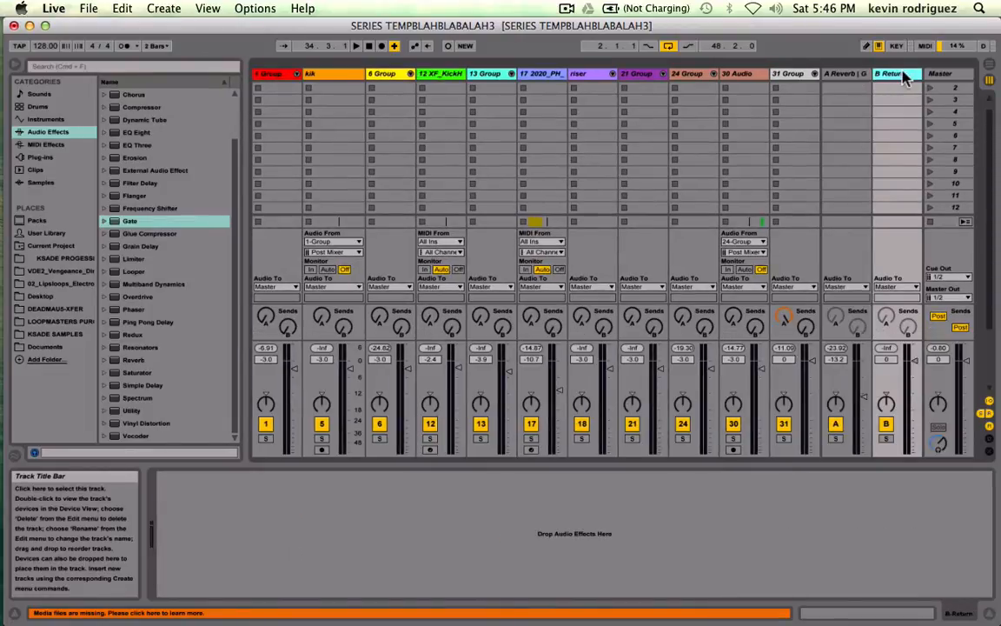
click(904, 74)
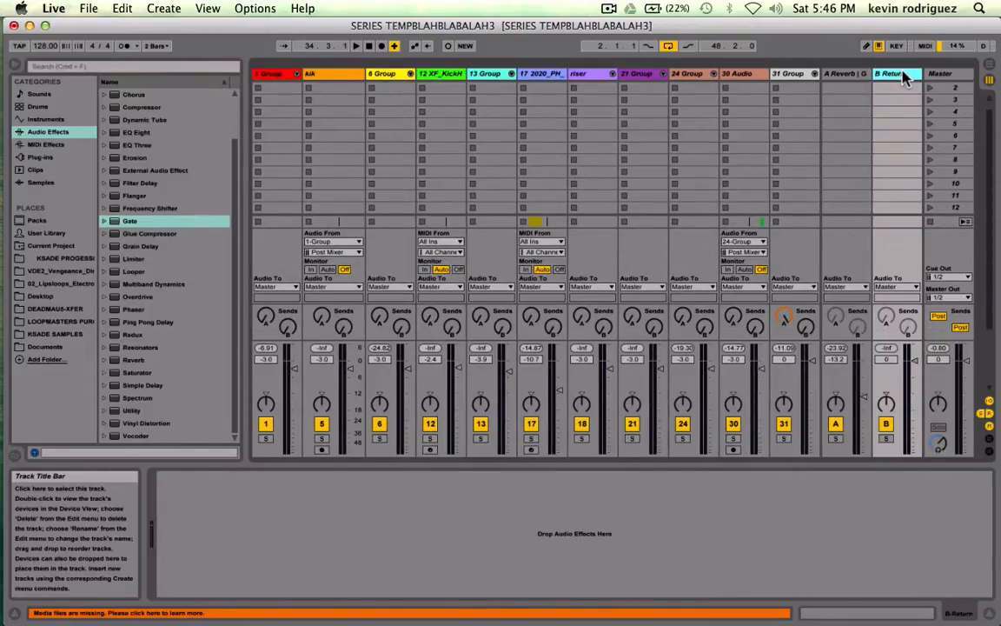
key(Delete)
Examine 31 Group's send to return A and the Reverb and Gate devices on that return.
click(900, 76)
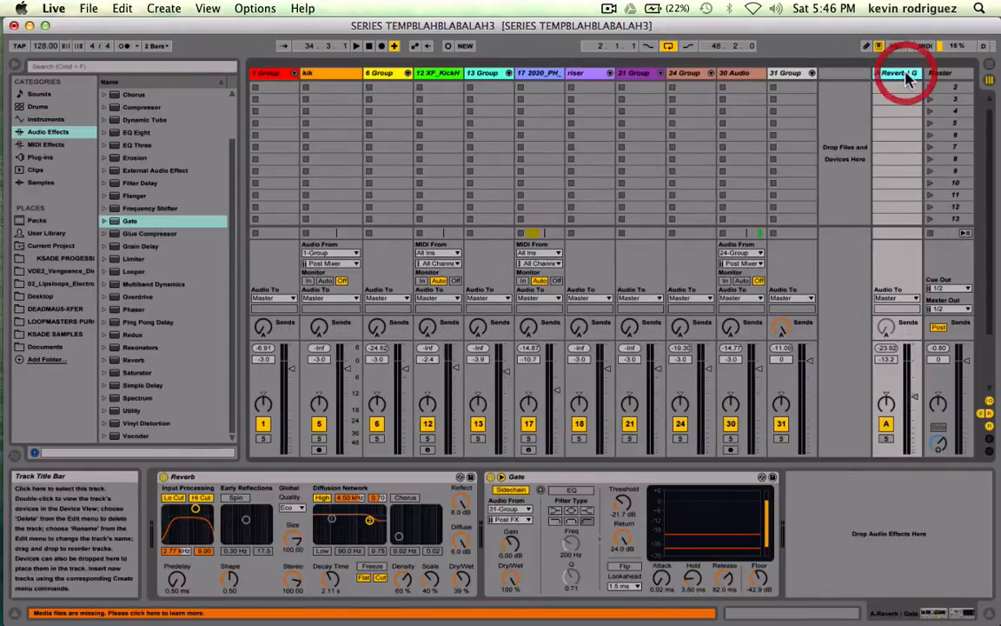
click(785, 75)
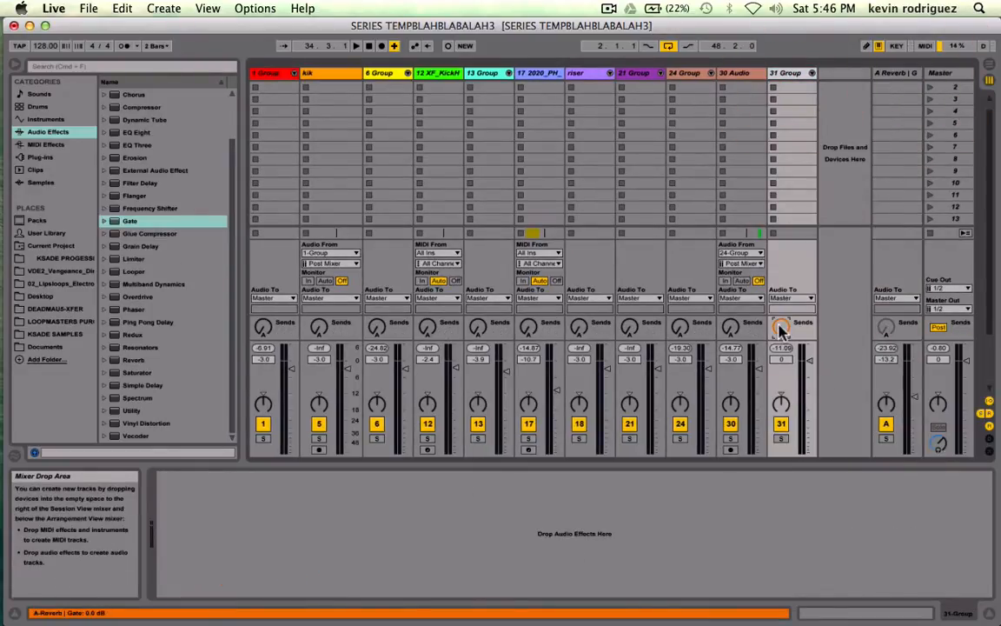
click(794, 76)
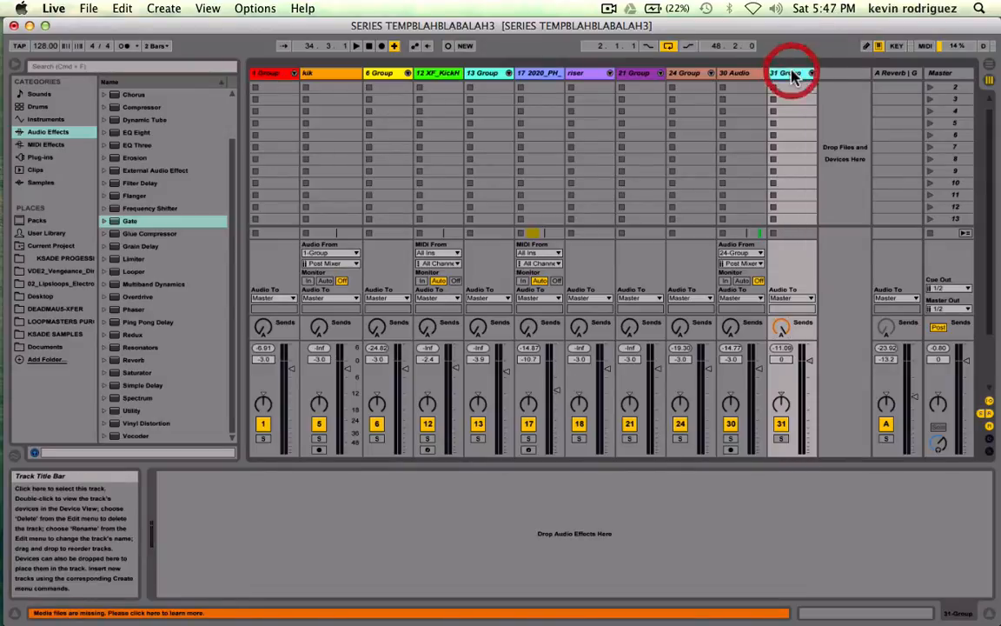
click(903, 74)
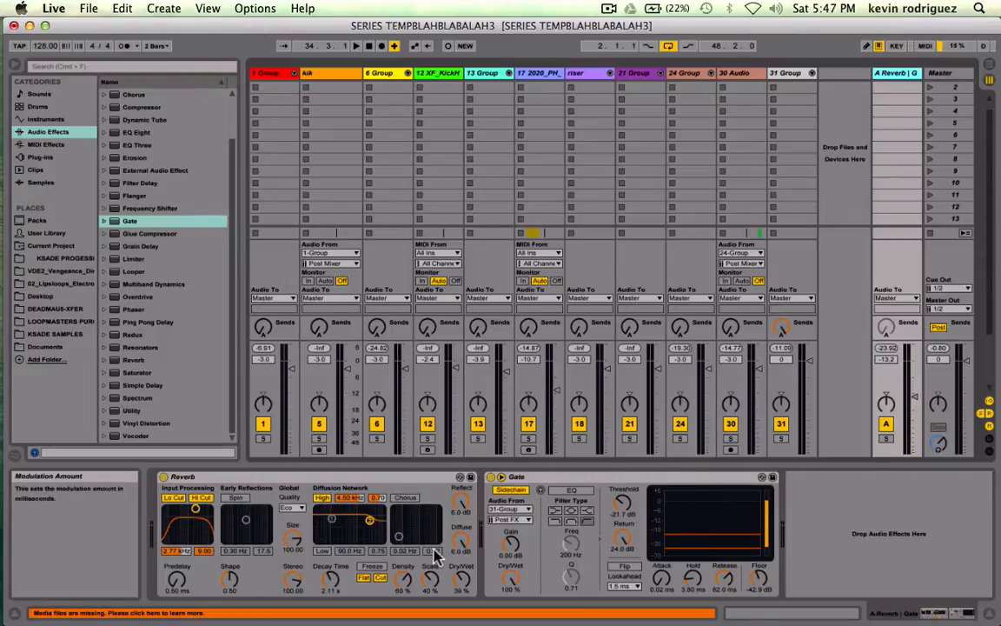
click(337, 476)
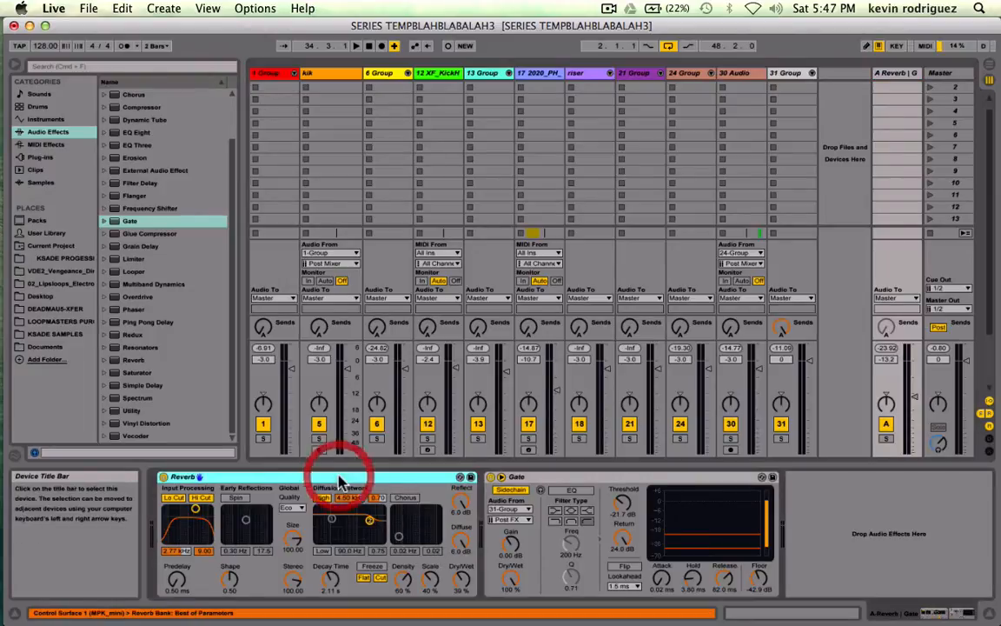
click(556, 477)
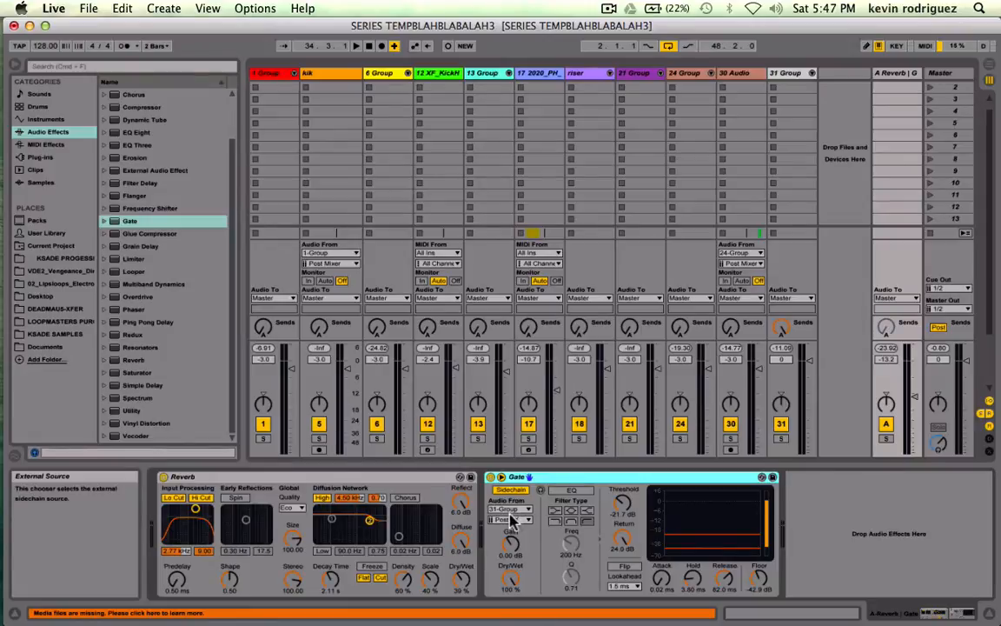
Compare 31 Group with return A to examine how the group's signal feeds the Gate's sidechain.
click(789, 75)
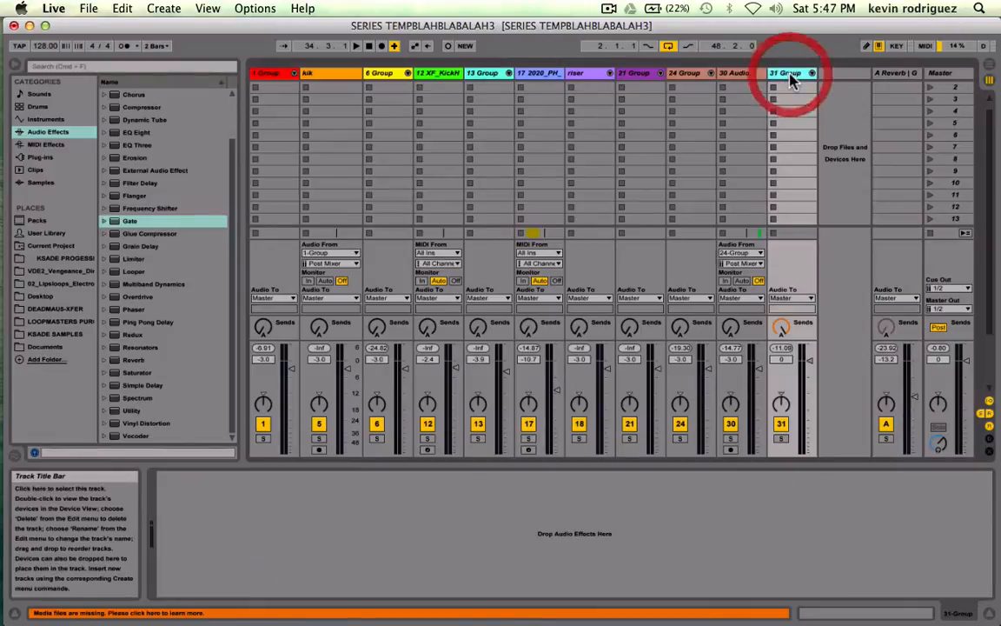
click(895, 73)
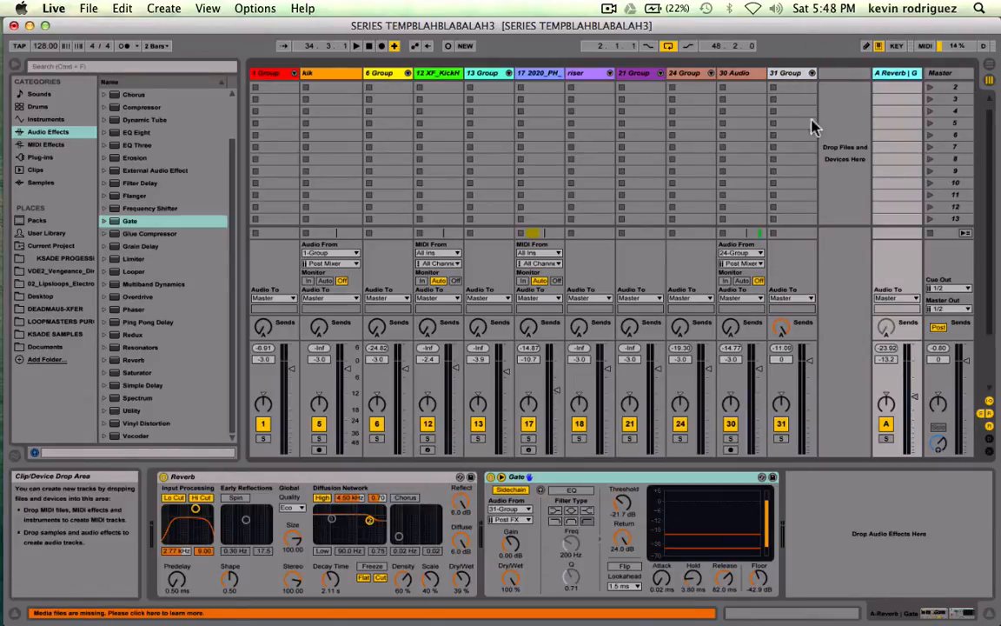
click(558, 482)
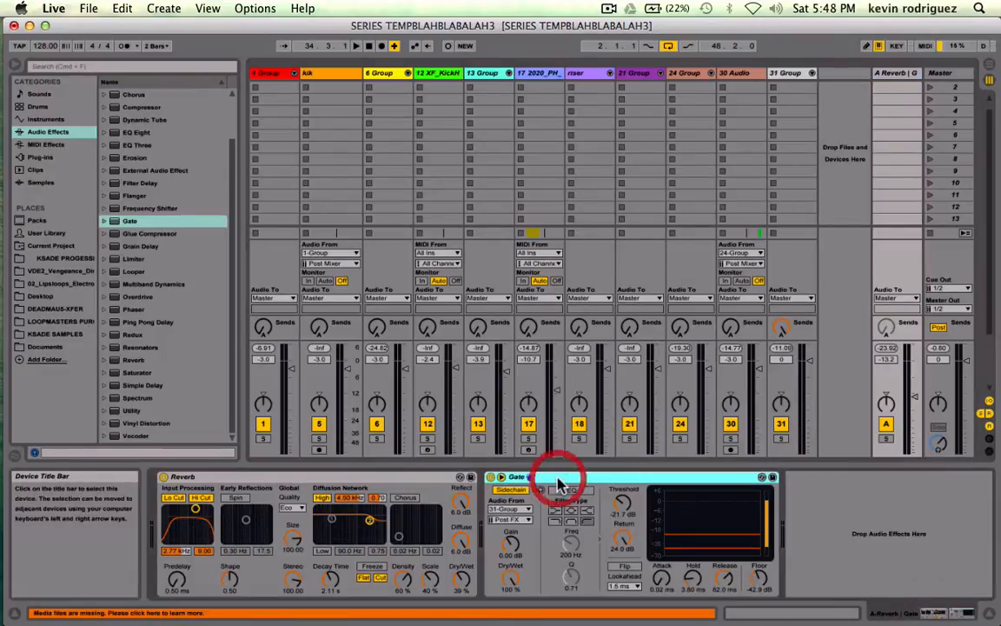
click(798, 74)
click(895, 74)
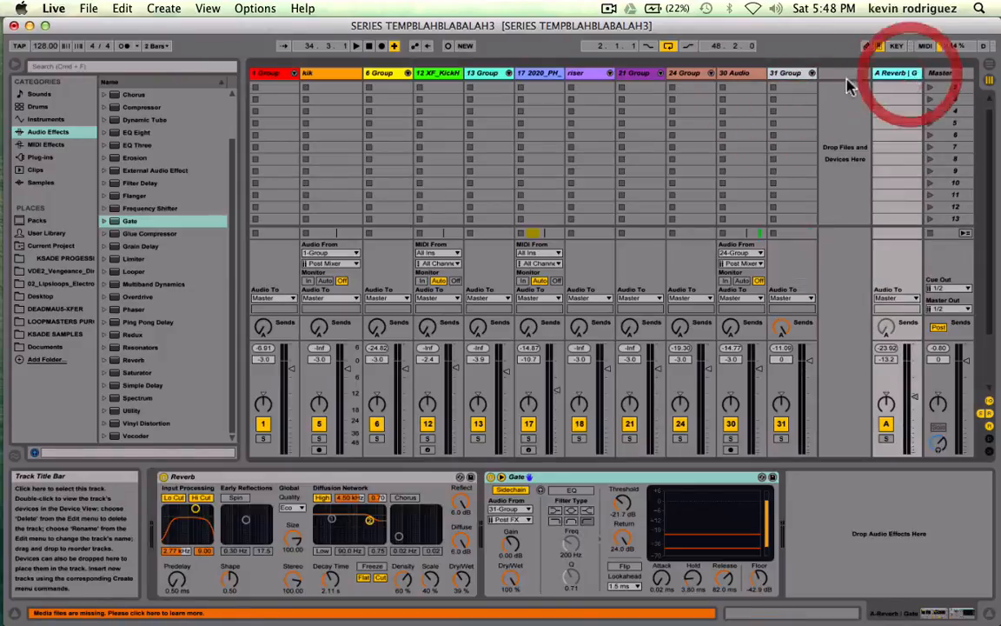
click(789, 74)
click(891, 74)
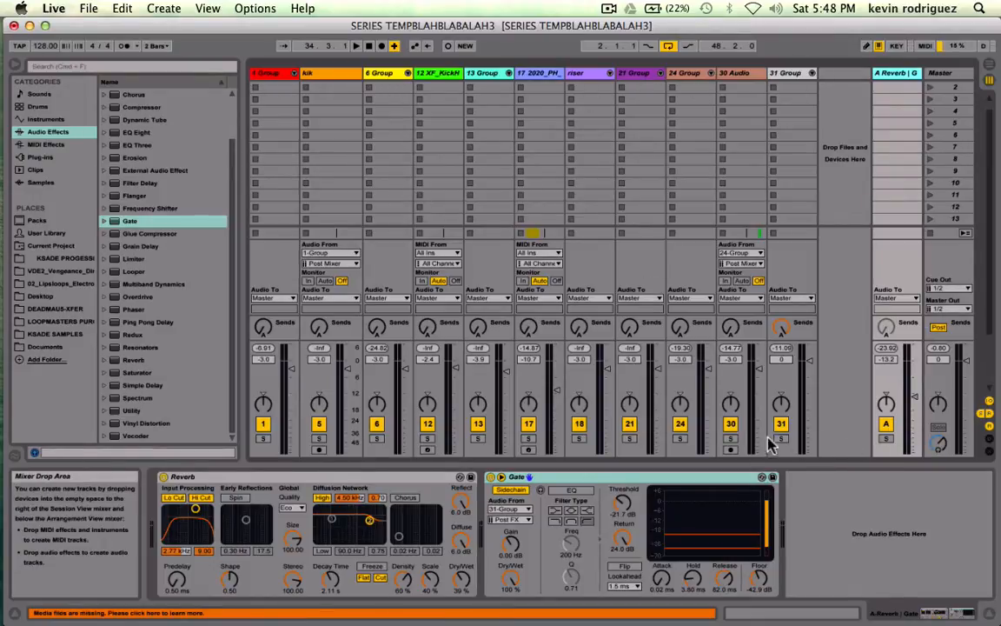
Unfold 31 Group in the mixer and arm the second main track and both texmain tracks in turn to audition their sounds.
click(810, 73)
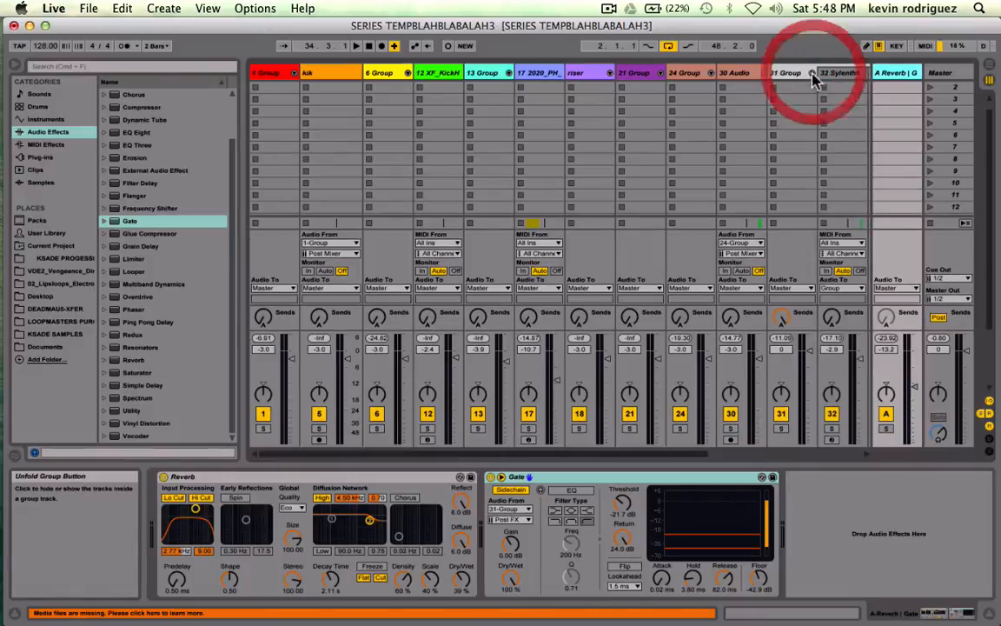
scroll(797, 329, right, 5)
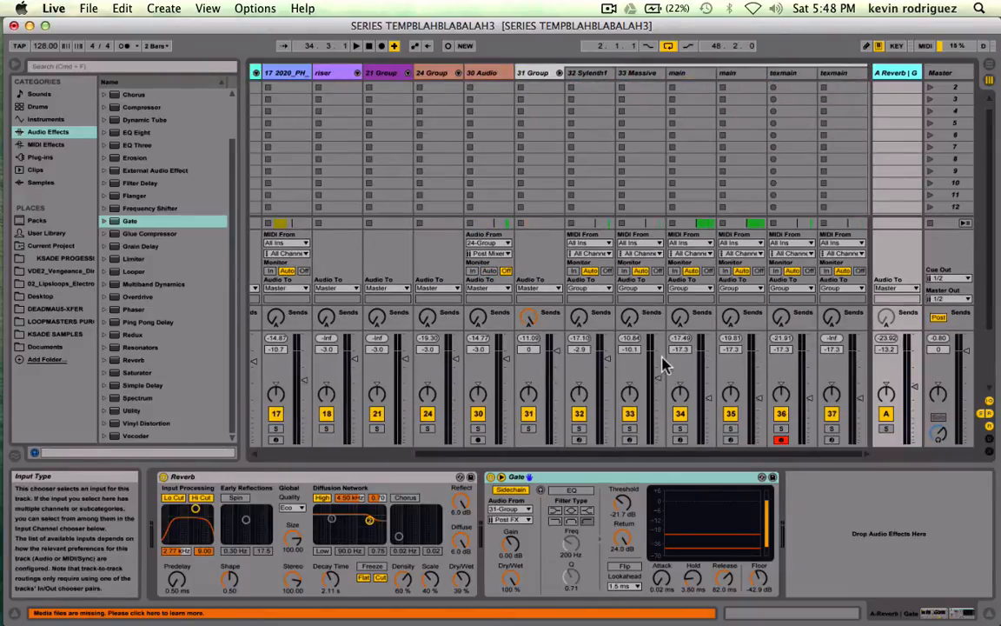
click(729, 438)
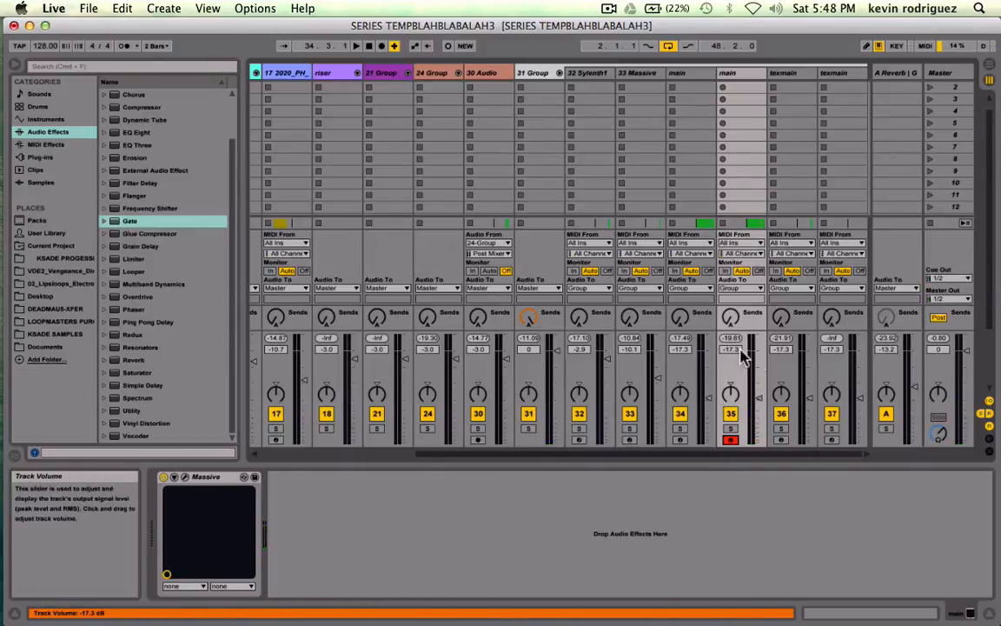
click(781, 440)
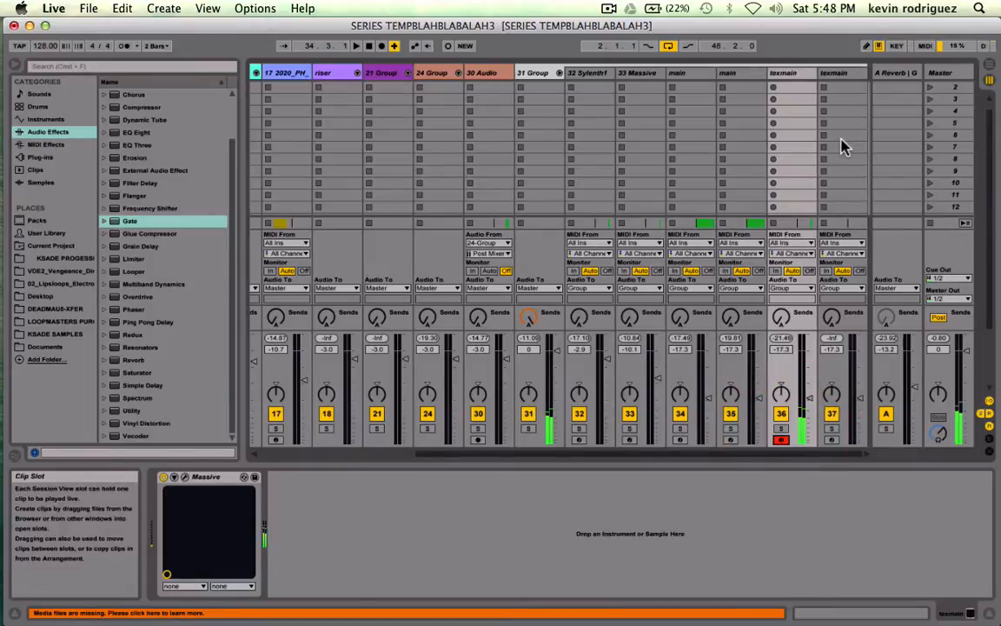
scroll(788, 275, up, 1)
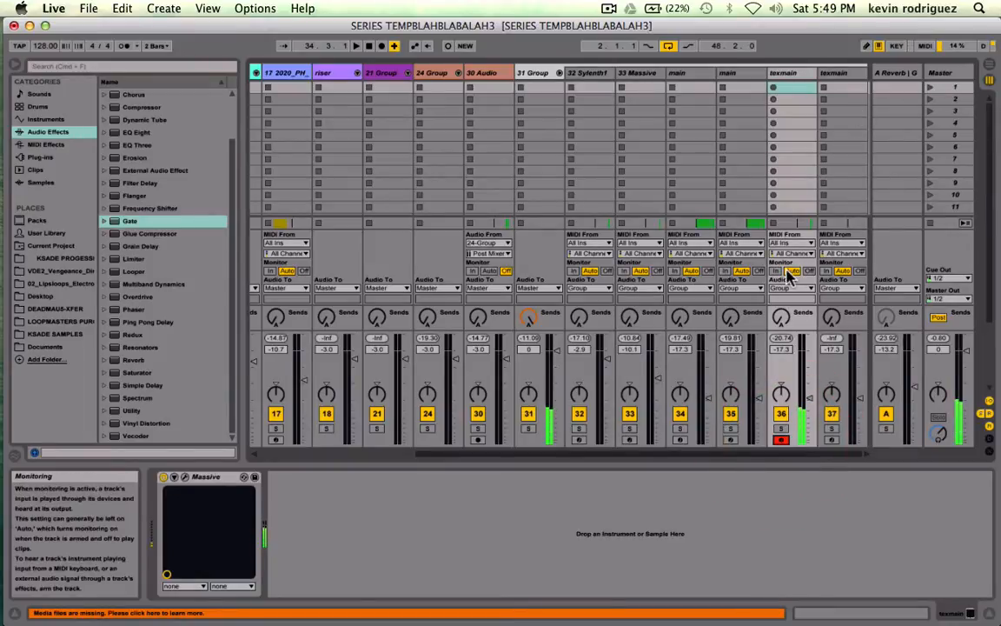
click(832, 439)
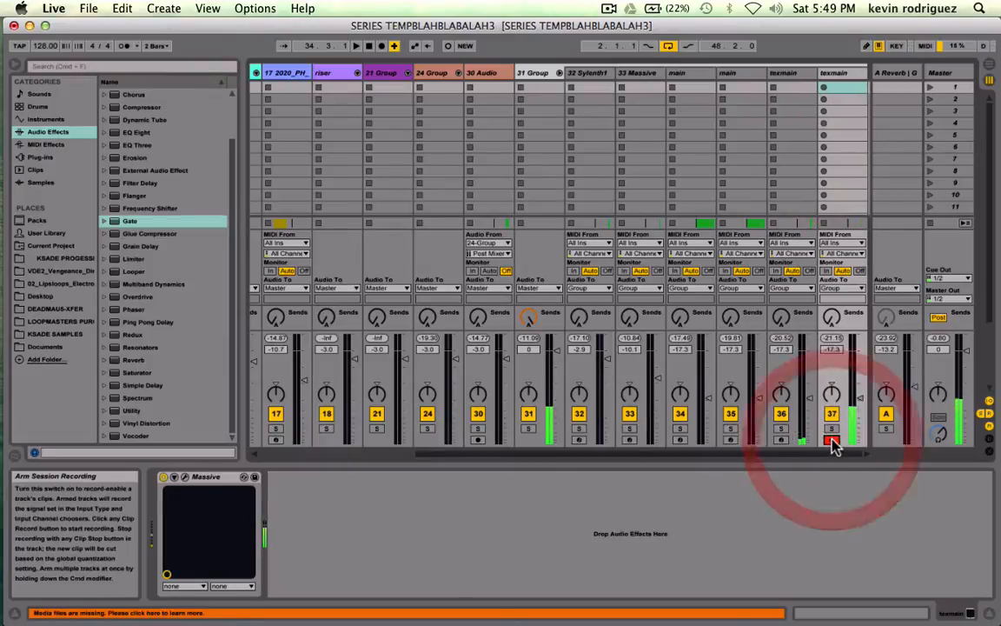
Arm the second main track, play its sound, and watch the Gate's activity display on return A.
click(730, 440)
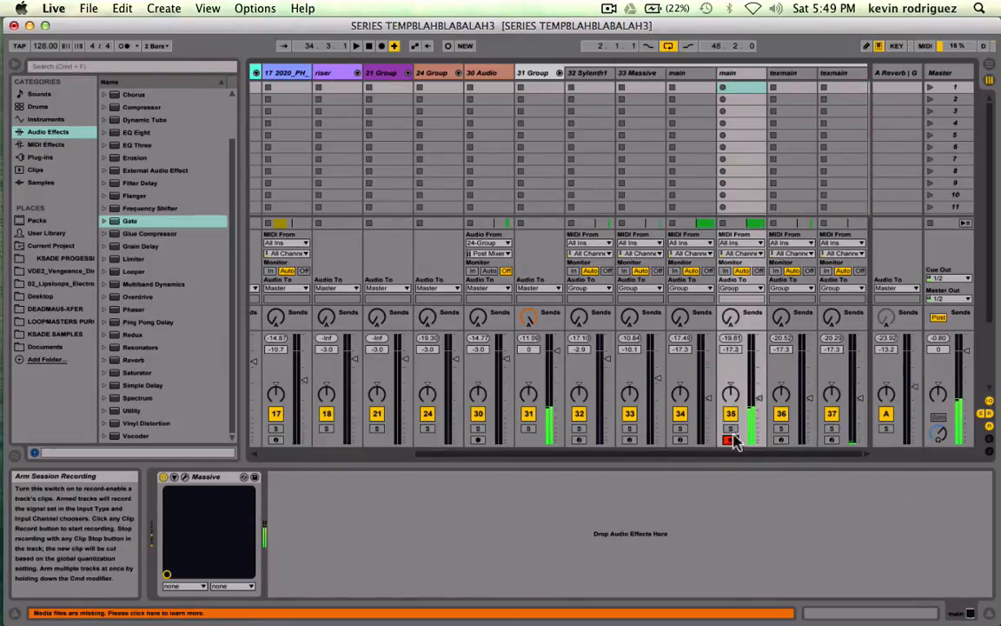
click(900, 75)
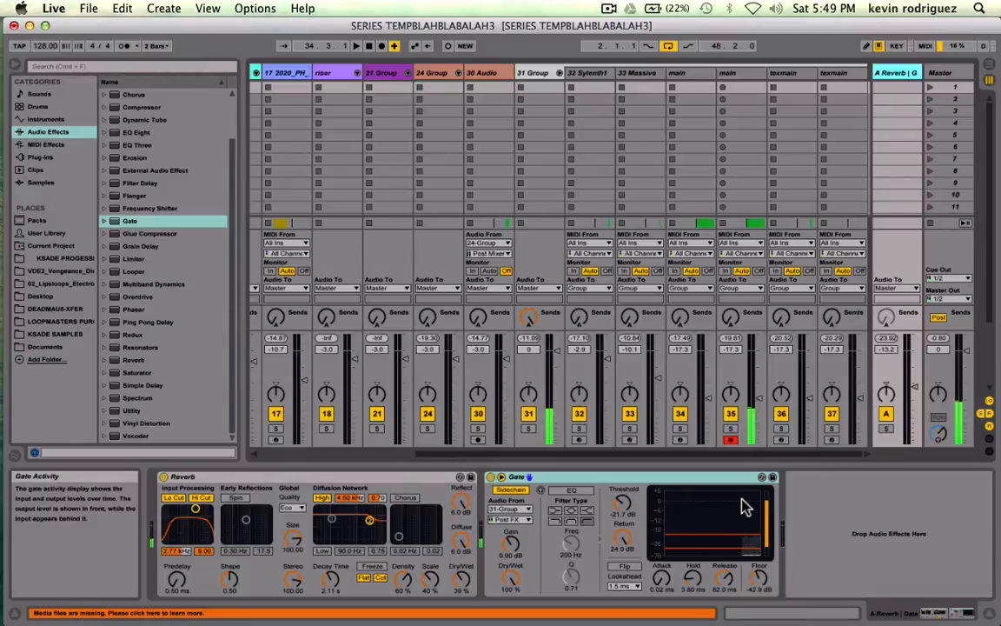
Solo return A and play the start of the drop in the arrangement to hear the gated reverb on its own.
click(886, 429)
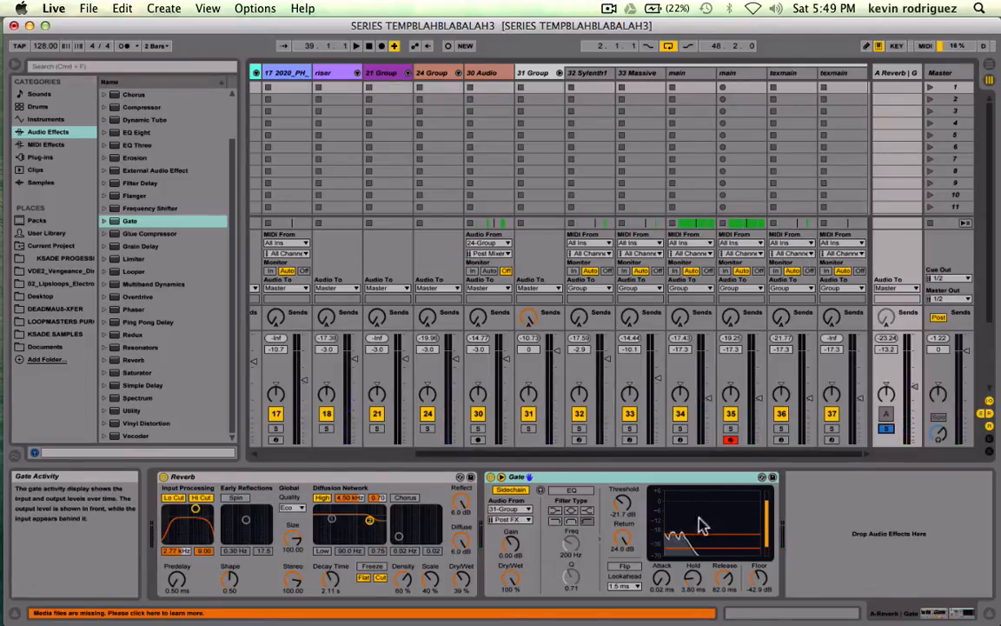
key(Tab)
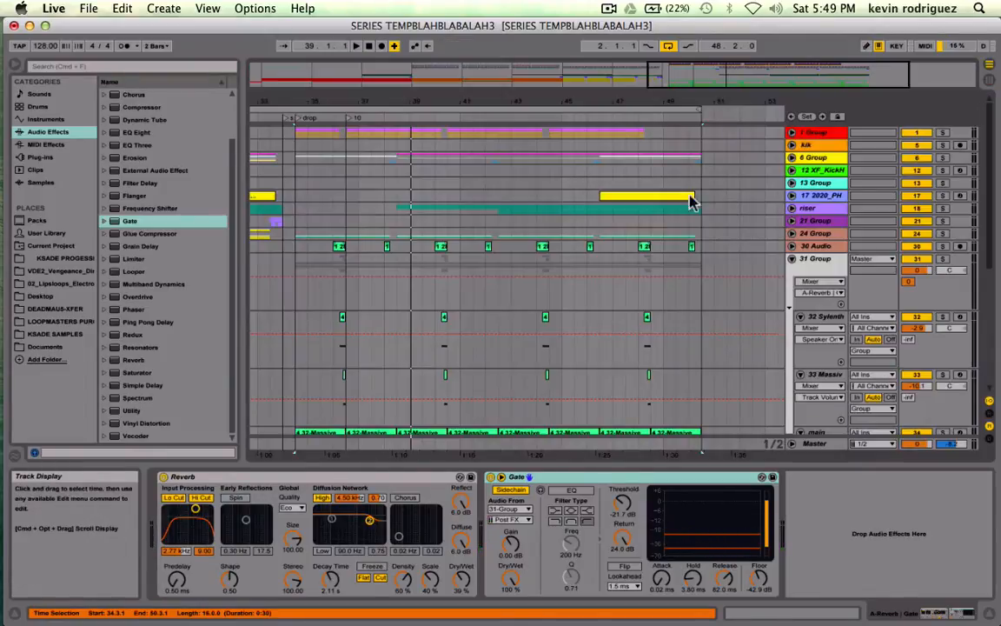
scroll(647, 322, down, 5)
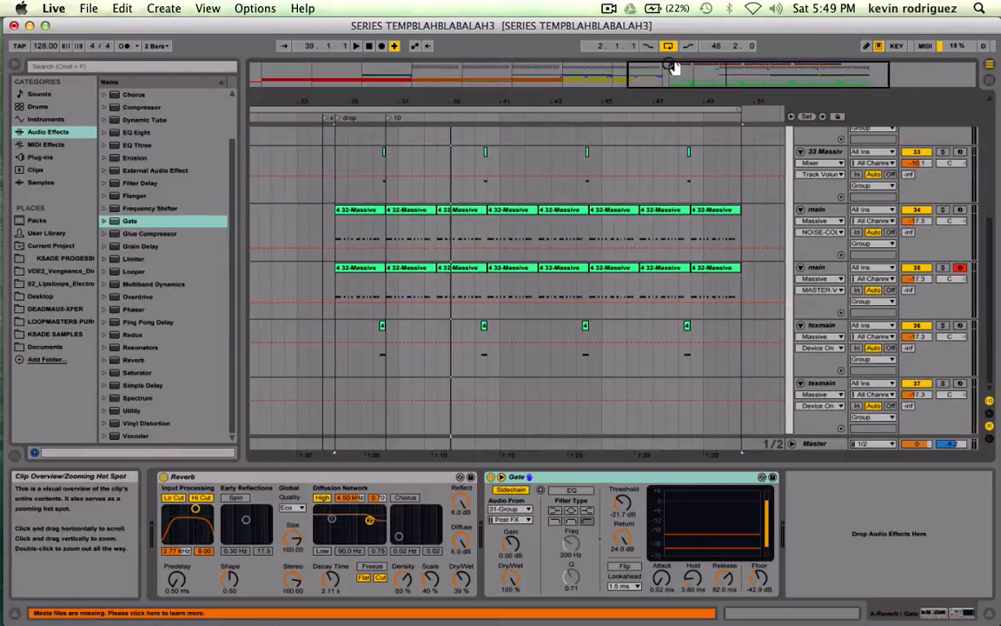
mouse_move(670, 70)
mouse_down()
mouse_move(670, 97)
mouse_move(664, 81)
mouse_up()
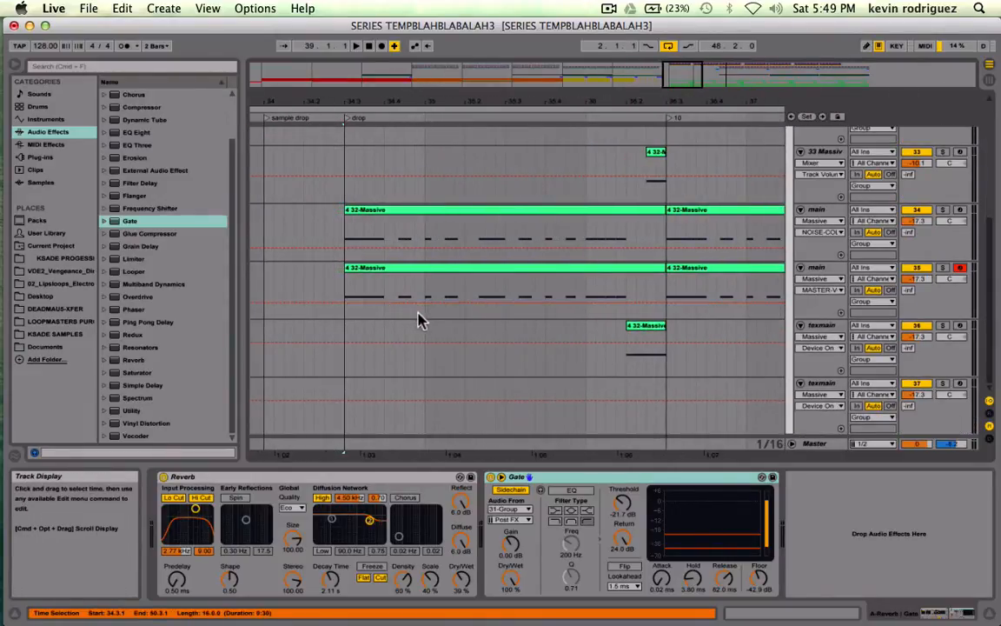
key(space)
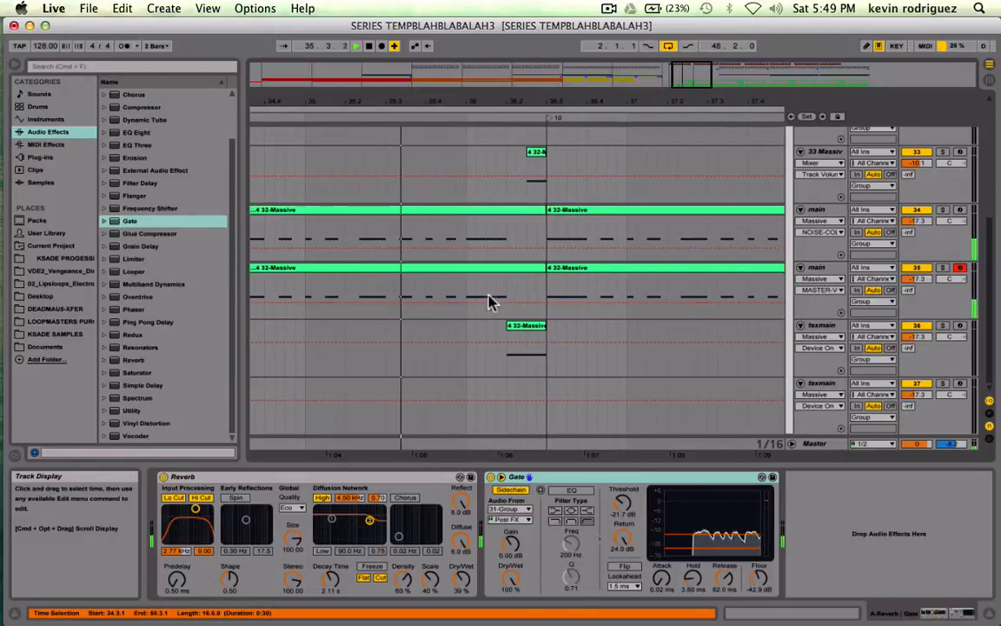
click(520, 329)
key(Delete)
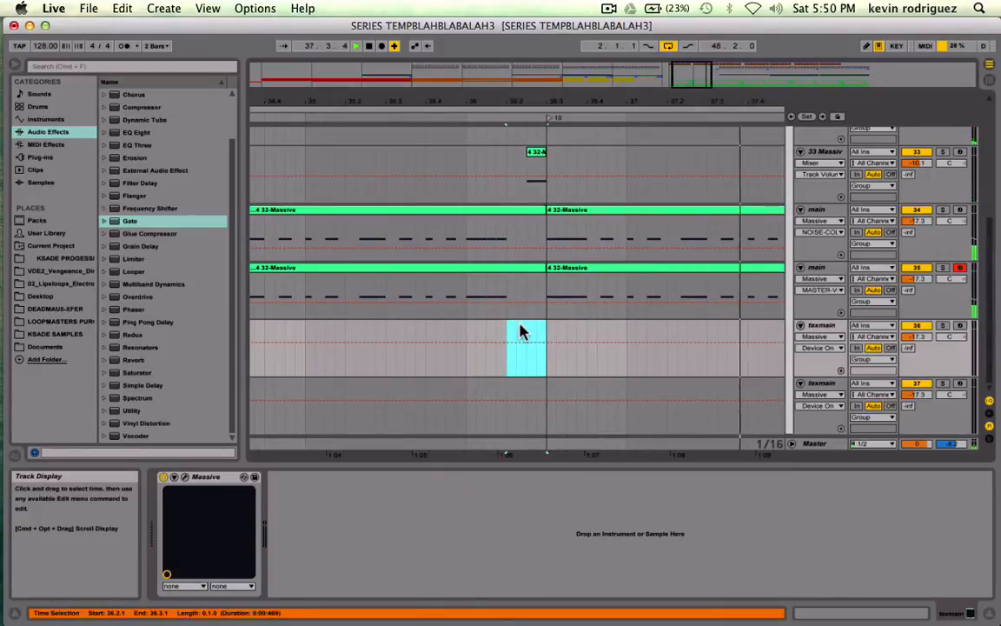
key(super+z)
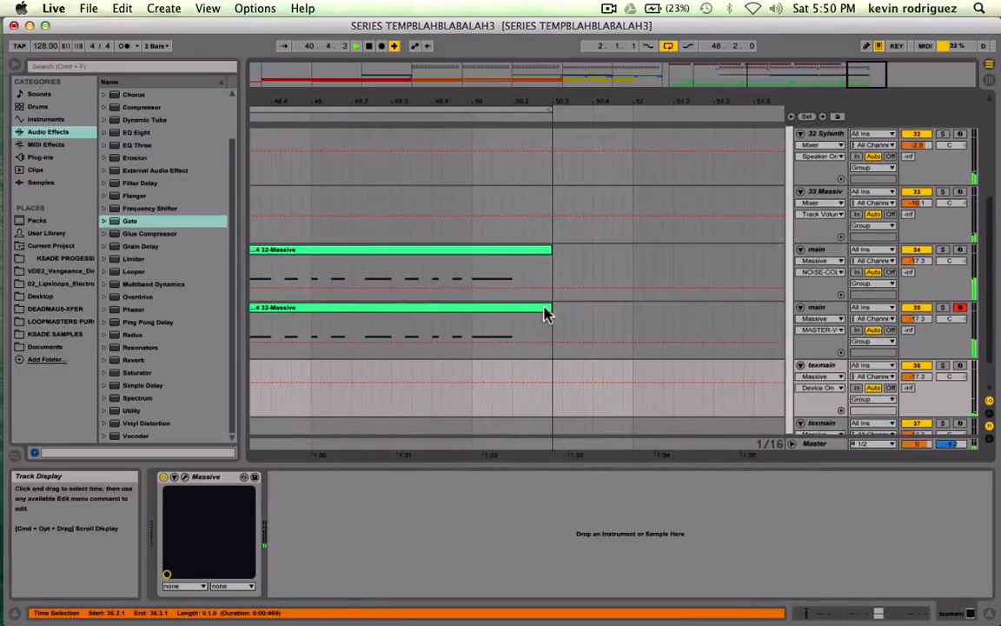
Turn off the arrangement loop and place the insert marker at 49.4.3 on the first main track, near the drop's end.
click(469, 289)
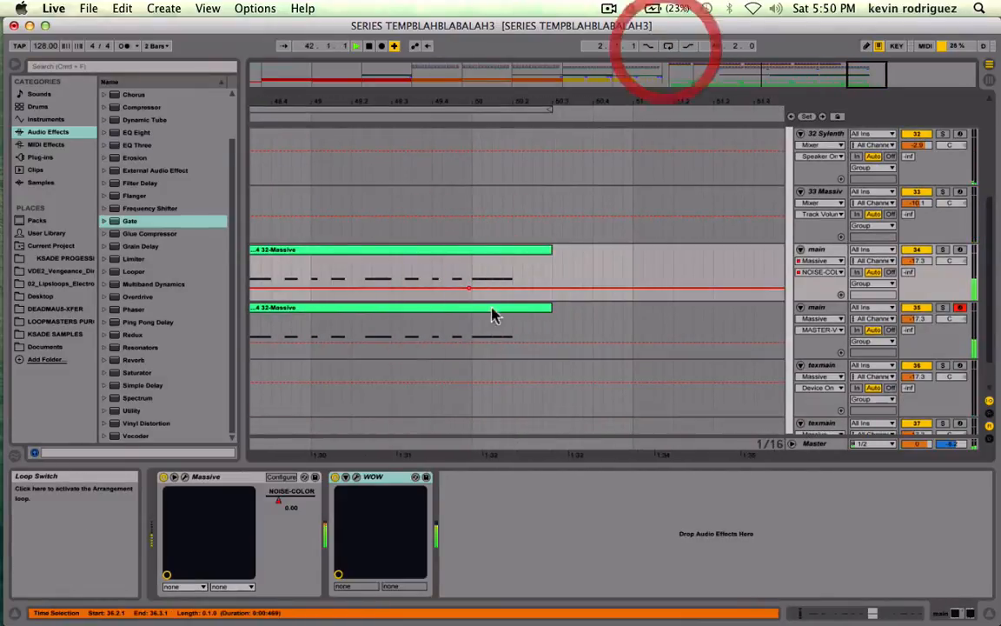
click(469, 286)
click(446, 268)
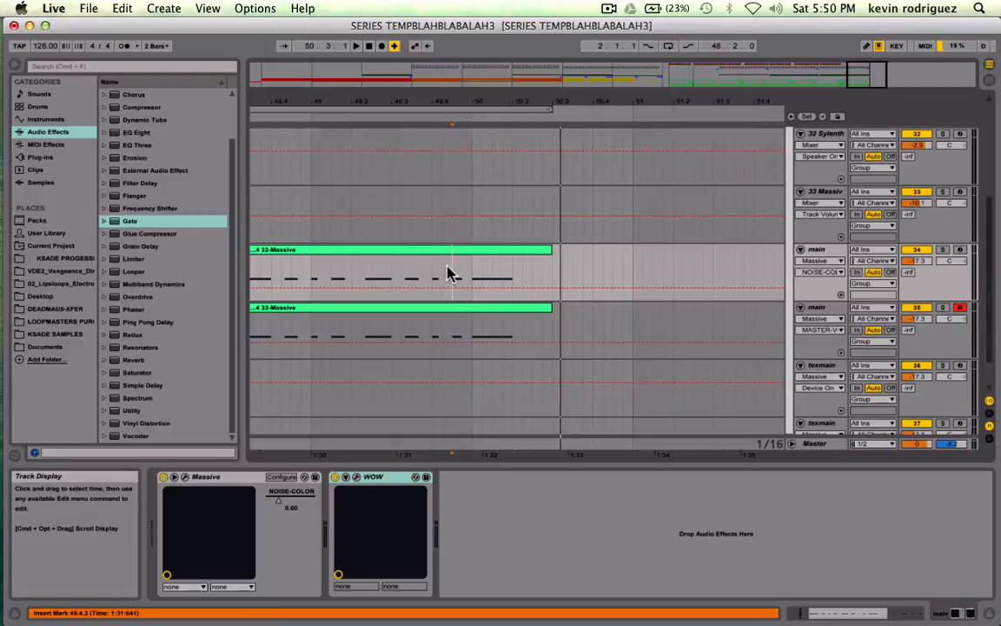
Play the drop's last notes with return A's Gate switched off and back on to compare the reverb tails.
scroll(850, 323, down, 2)
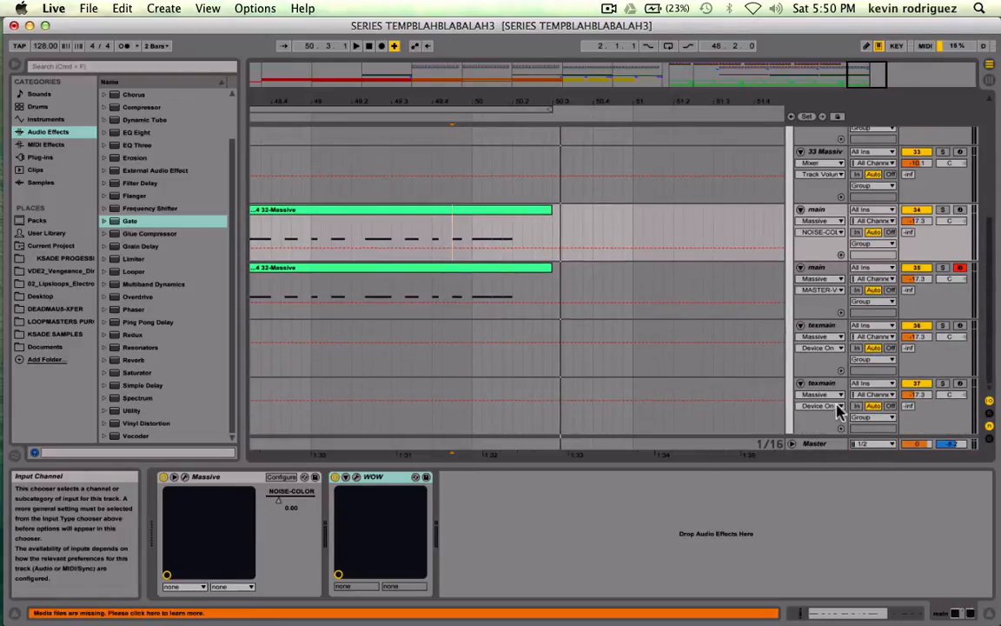
click(989, 416)
click(817, 431)
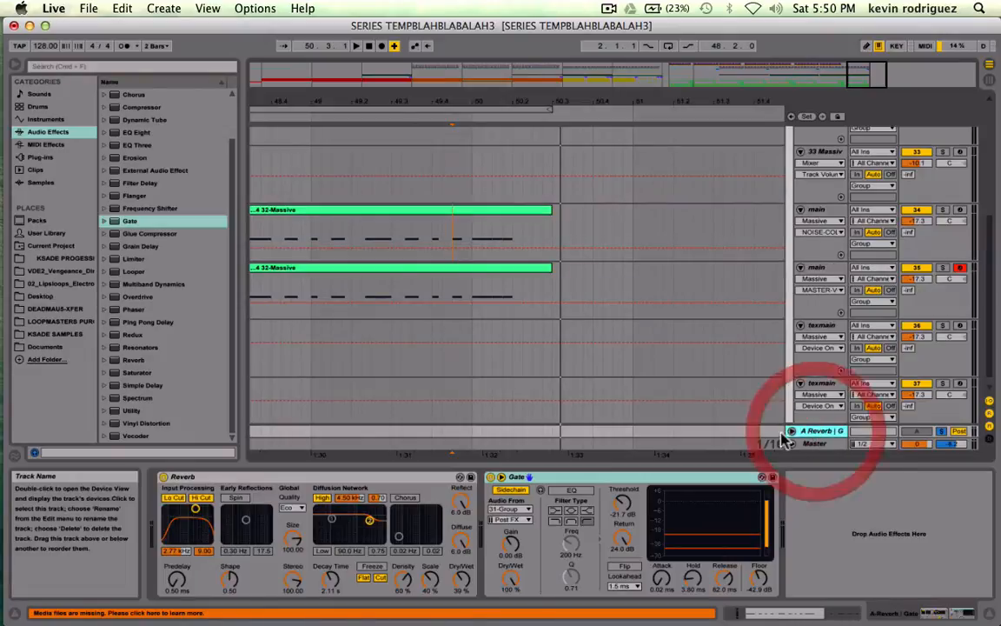
click(491, 477)
key(space)
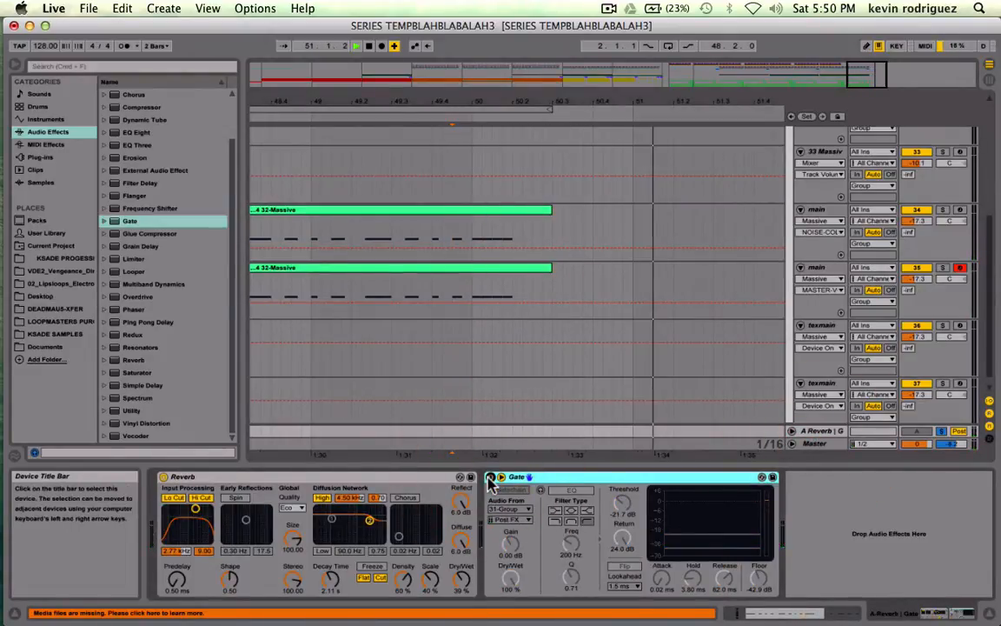
key(space)
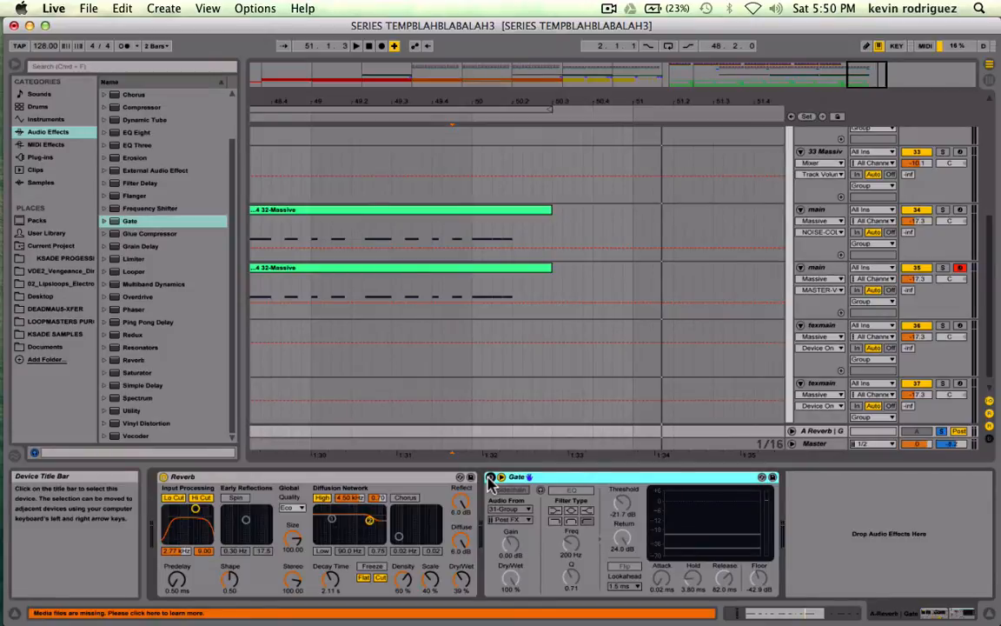
key(space)
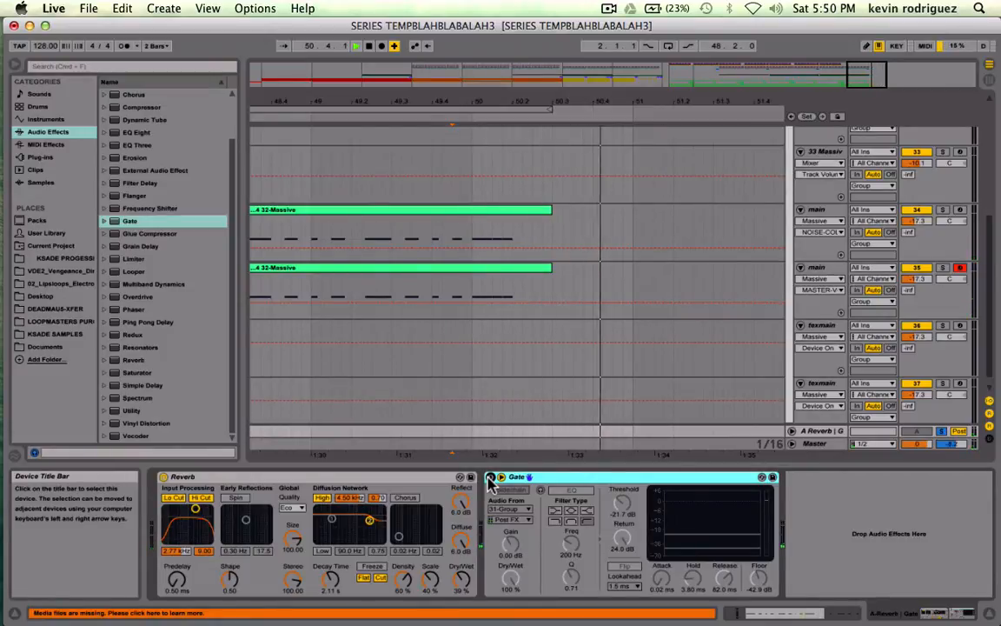
click(490, 477)
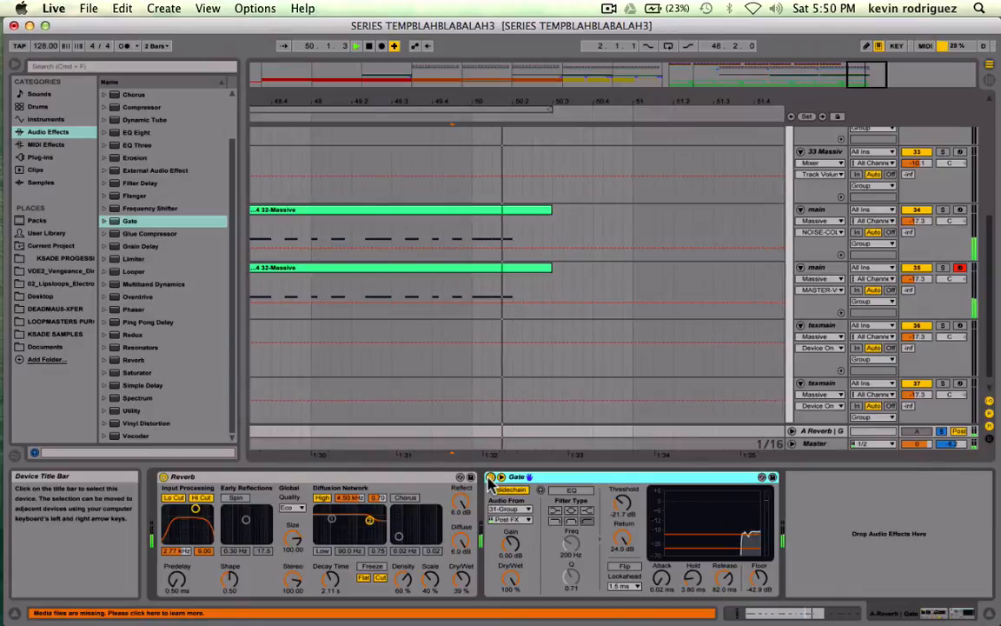
key(space)
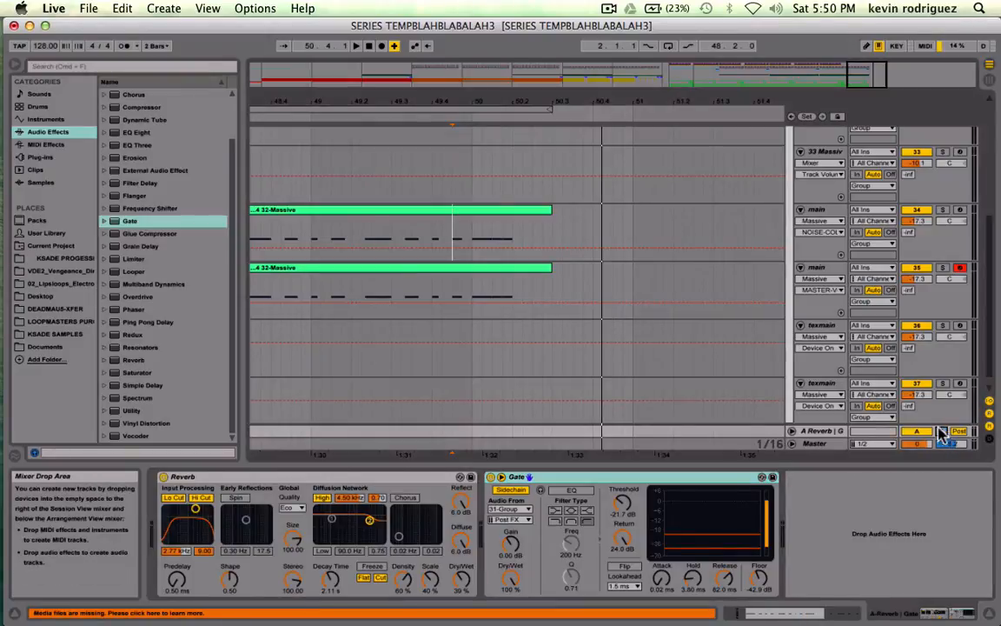
Select the empty second texmain track inside the unfolded 31 Group, in the drop section.
scroll(793, 274, up, 5)
click(792, 258)
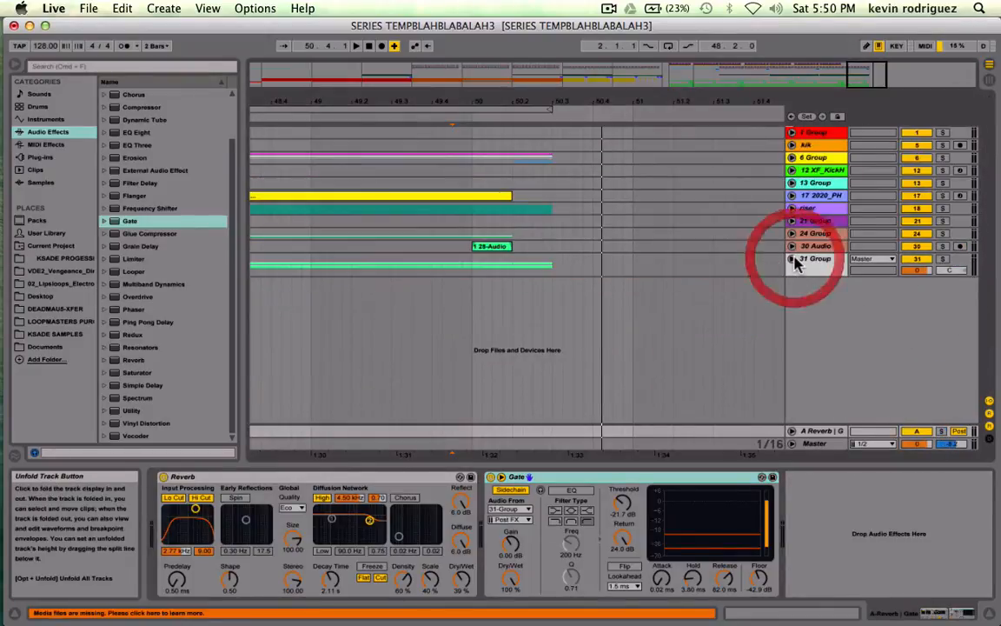
click(798, 265)
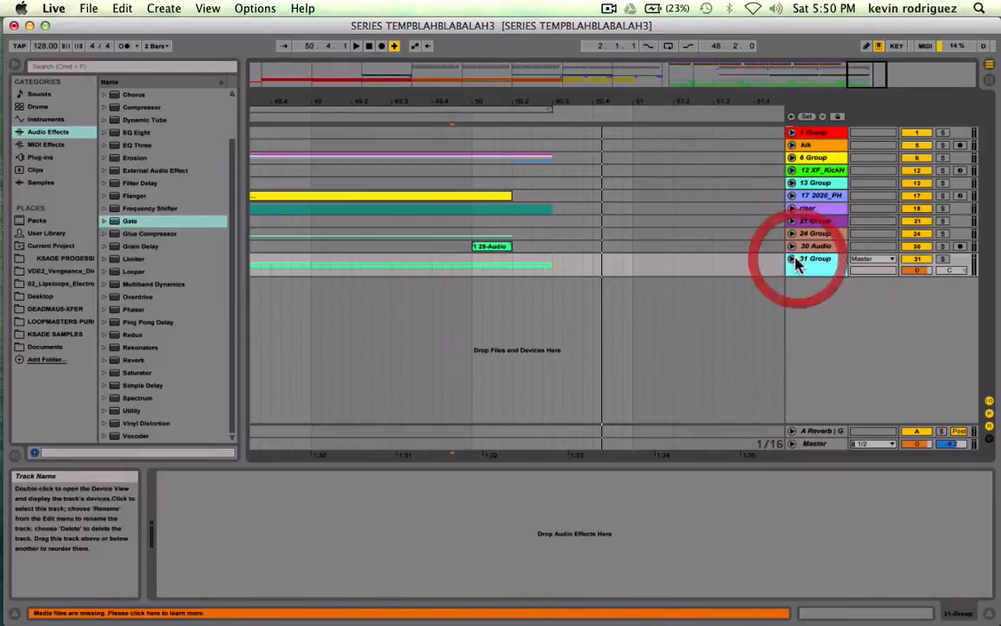
scroll(451, 149, down, 5)
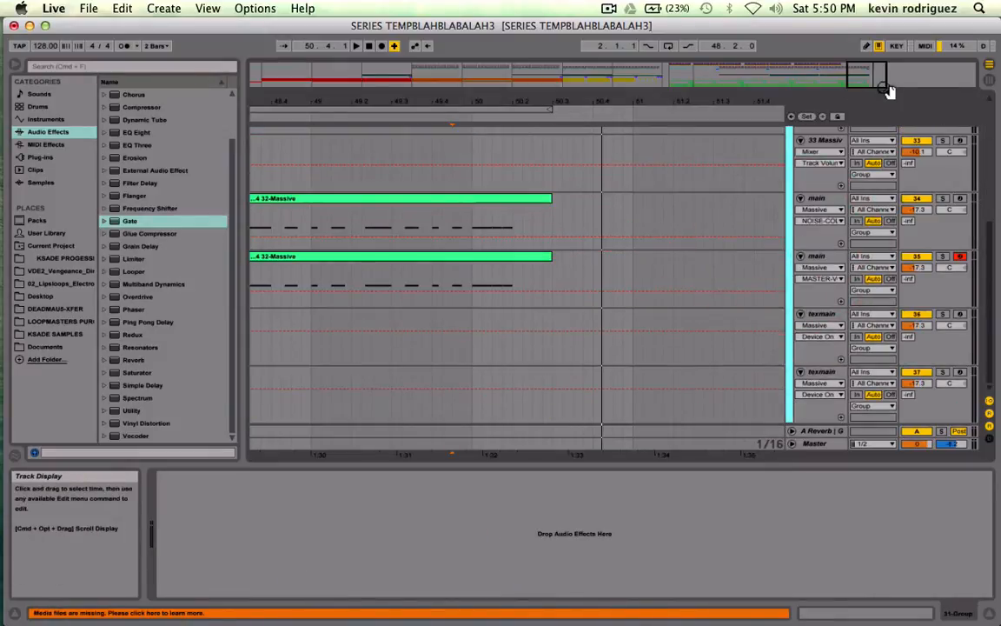
drag(886, 86, 934, 87)
scroll(618, 261, left, 10)
scroll(617, 261, left, 5)
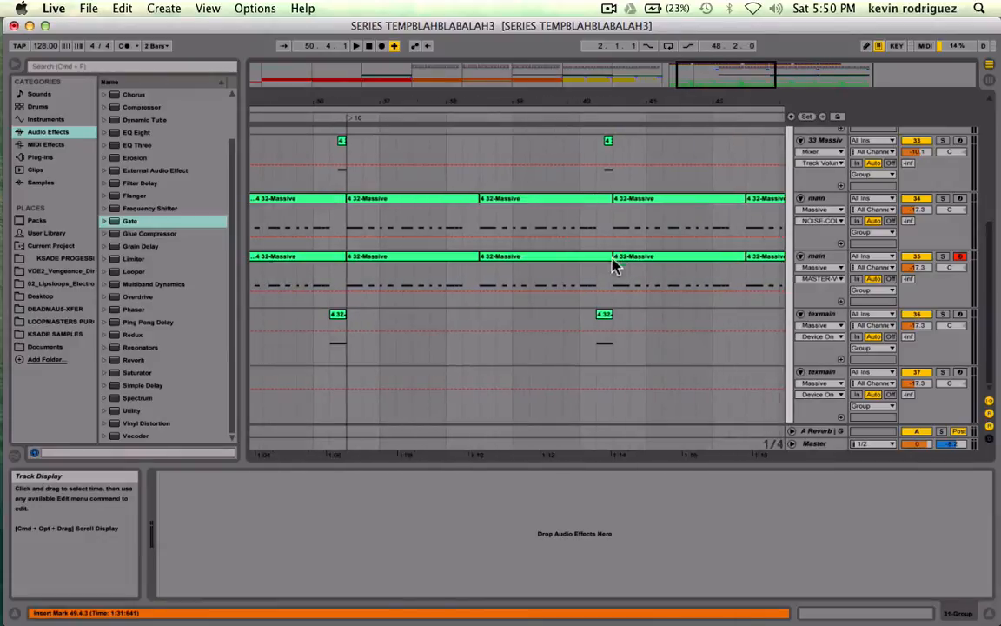
click(817, 372)
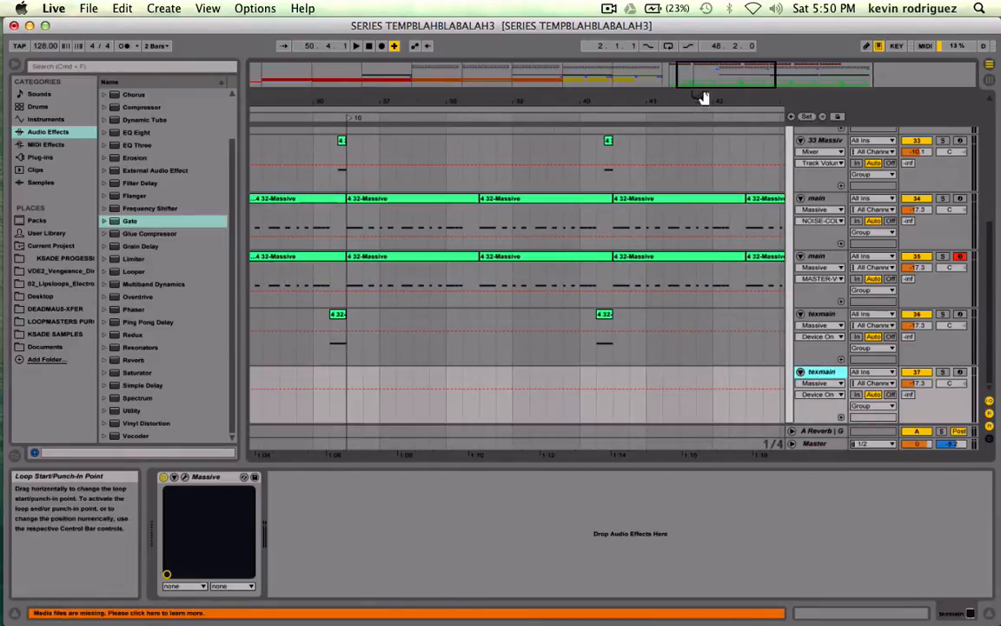
drag(711, 72, 711, 45)
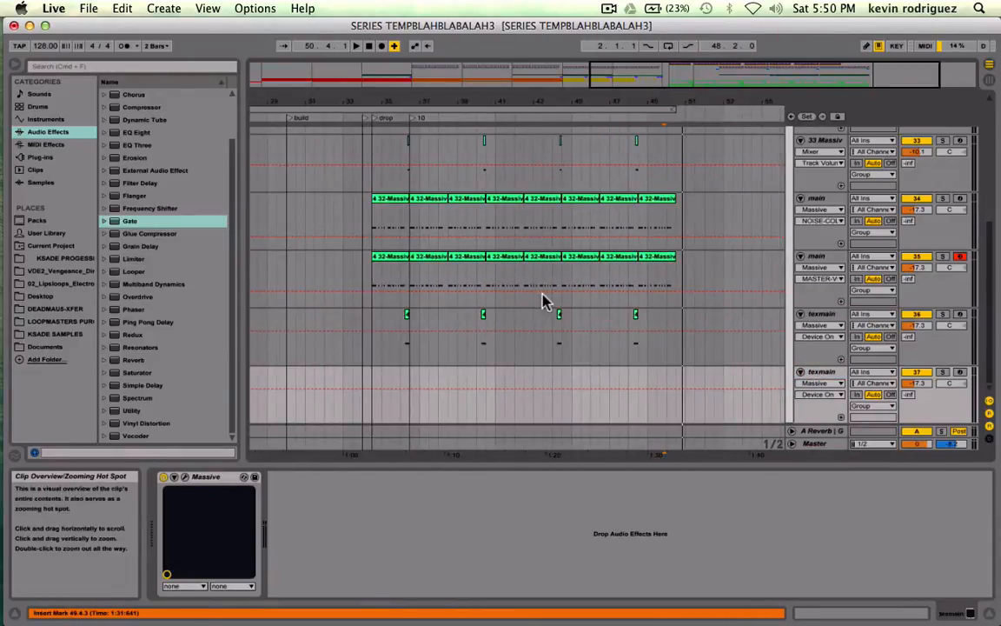
Unfold 24 Group and copy all of the 28 Massive track's clips in the drop.
click(396, 258)
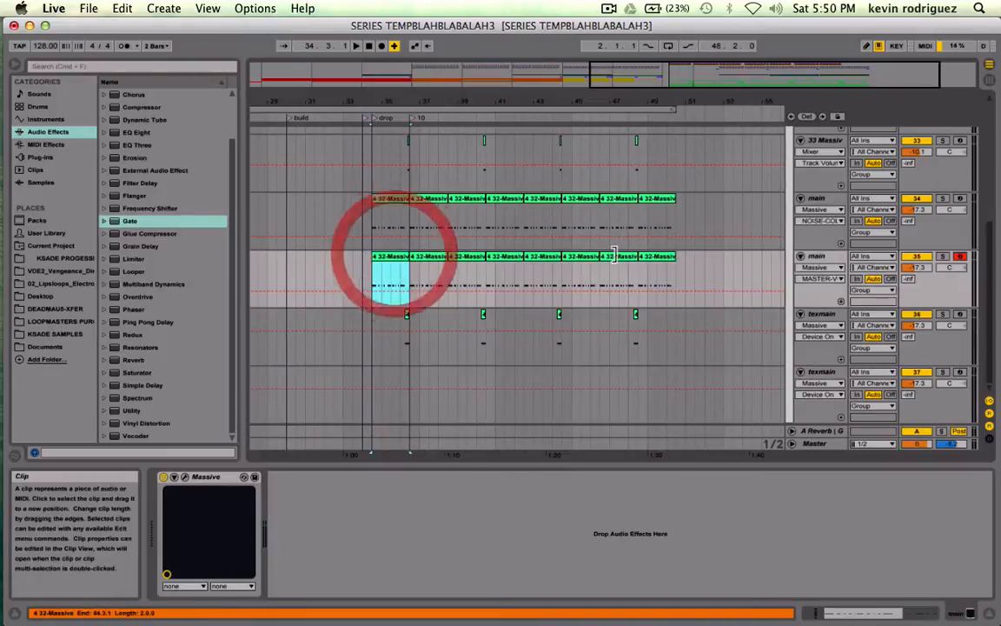
scroll(669, 265, up, 10)
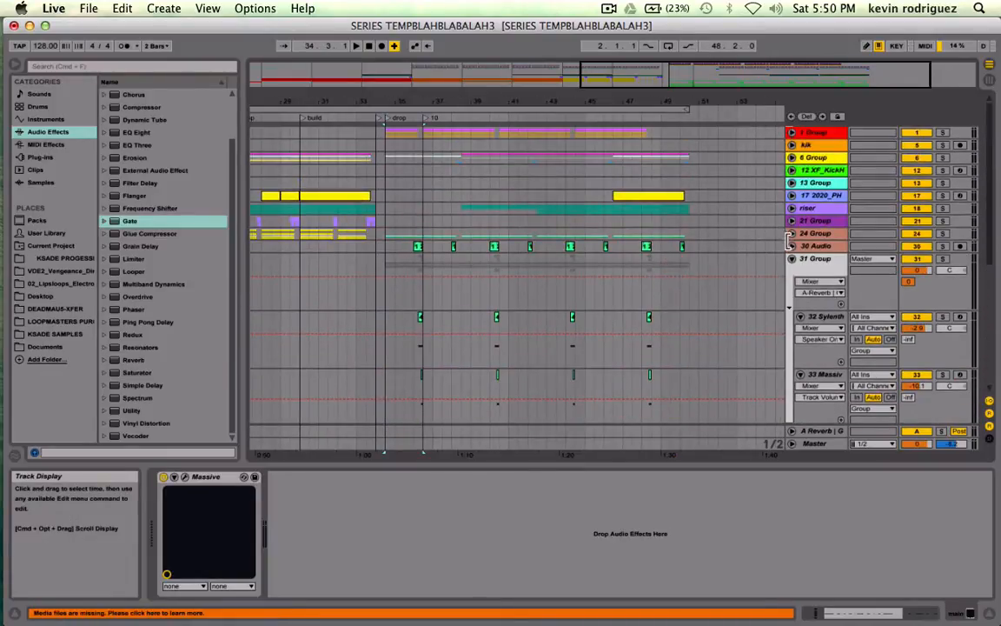
click(793, 239)
scroll(617, 320, down, 5)
scroll(481, 235, up, 4)
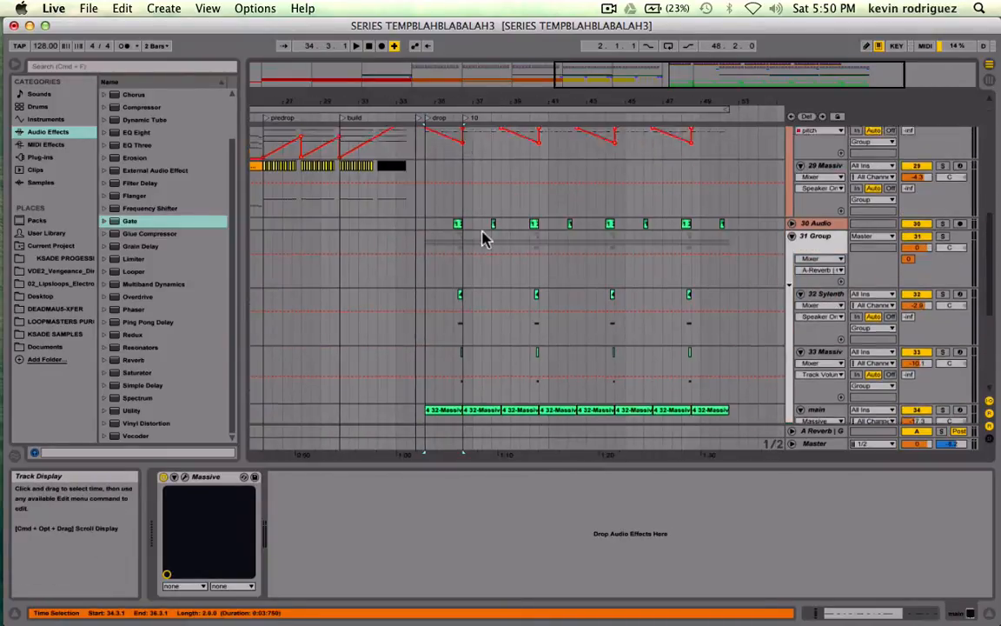
click(443, 281)
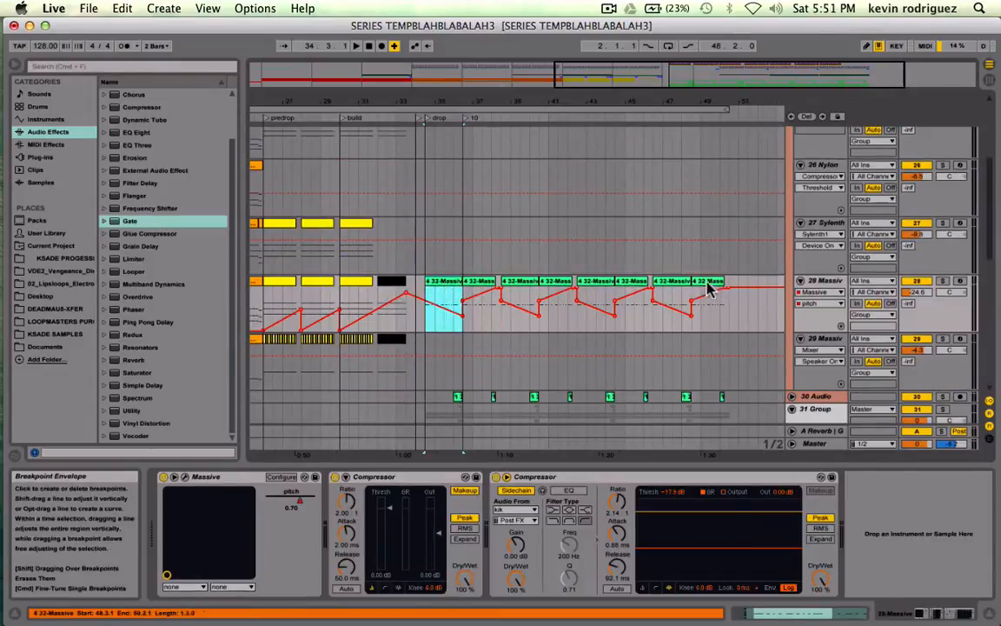
shift+click(708, 282)
key(super+c)
scroll(710, 286, down, 10)
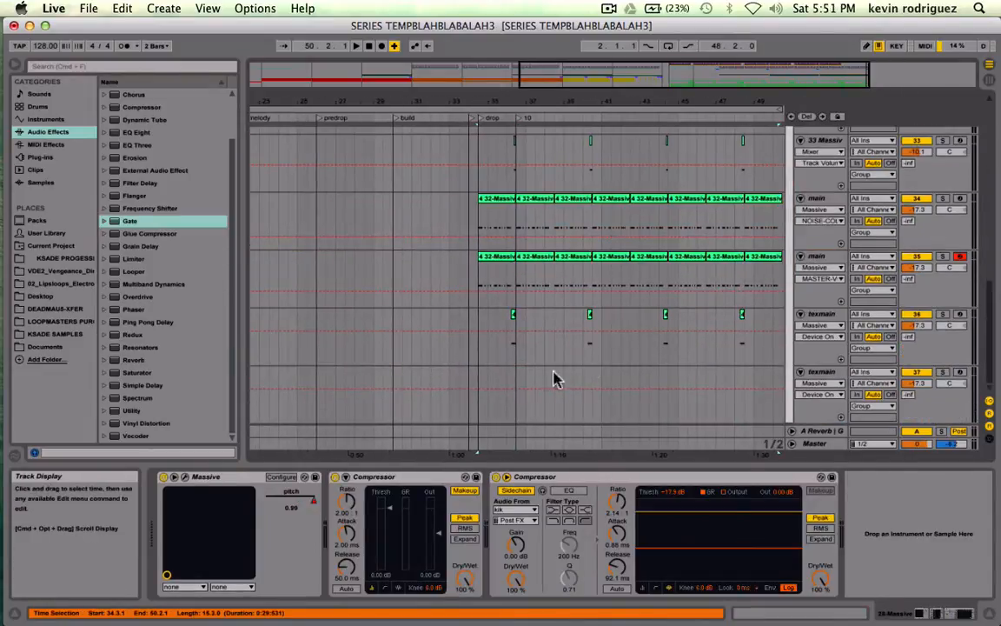
Paste the copied clips onto the second texmain track at the drop's start and show its Massive automation.
click(481, 382)
key(super+v)
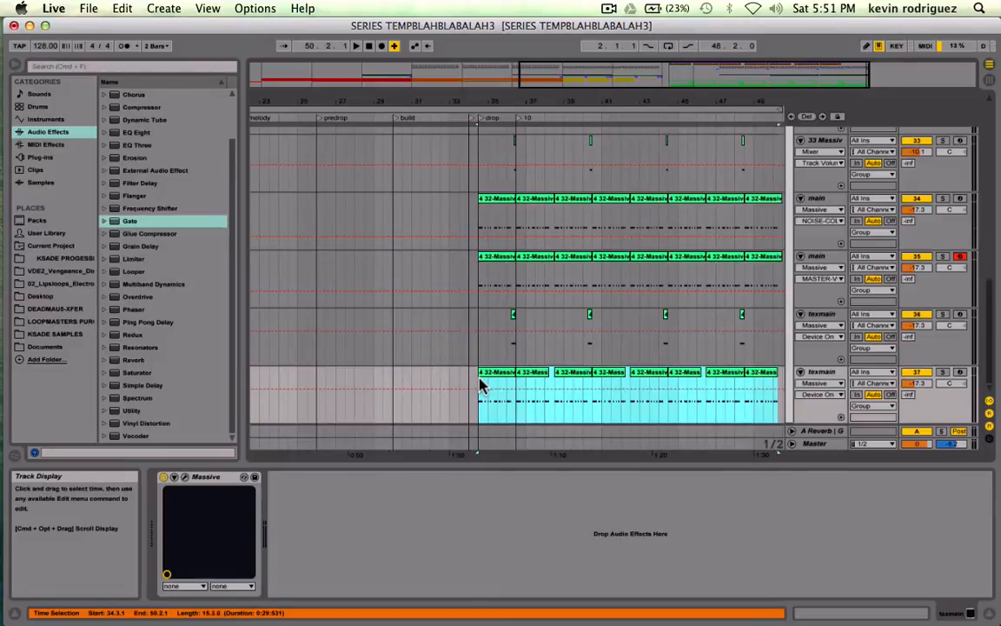
click(815, 383)
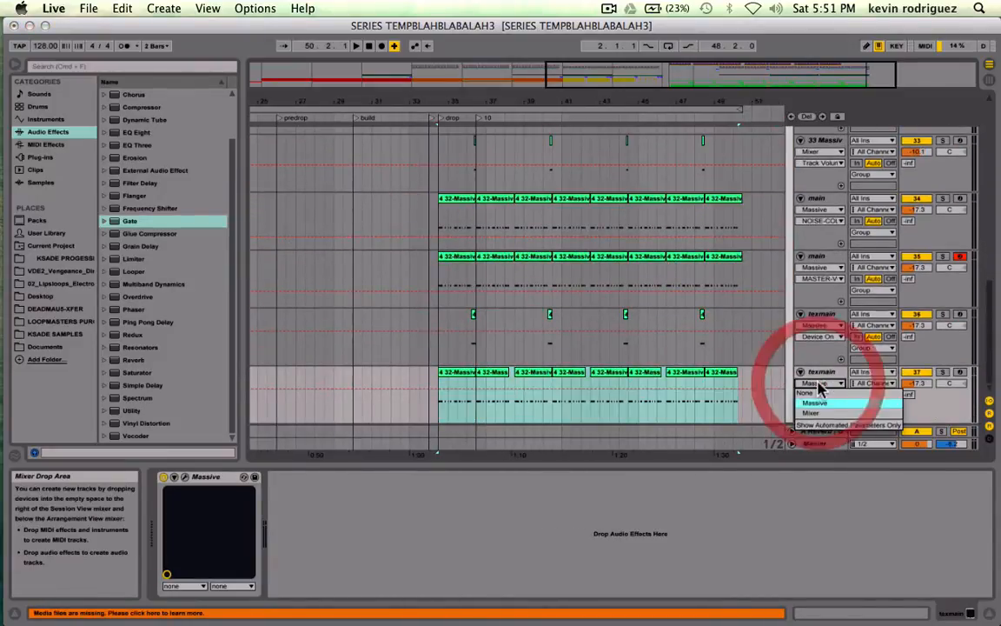
click(814, 402)
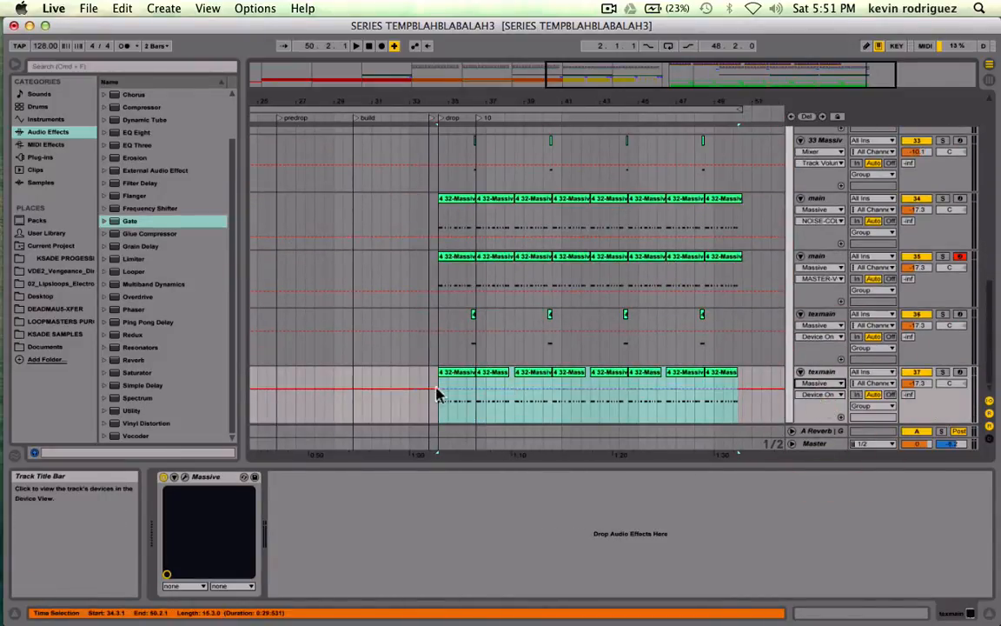
Solo the second texmain track, play the drop, and lower the track's volume to -18.6 dB.
key(space)
key(space)
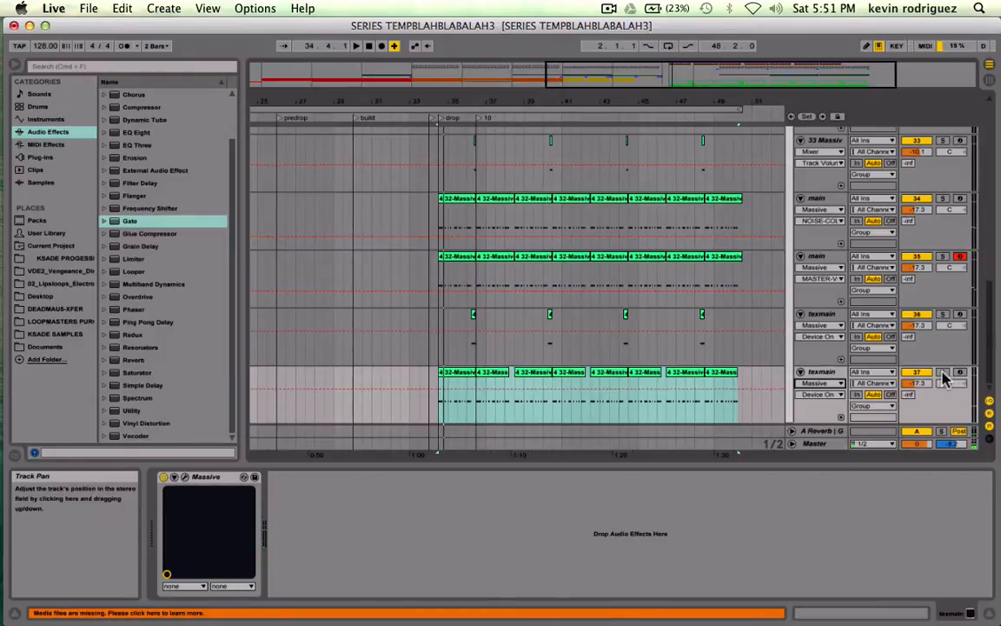
click(943, 372)
key(space)
drag(914, 384, 914, 393)
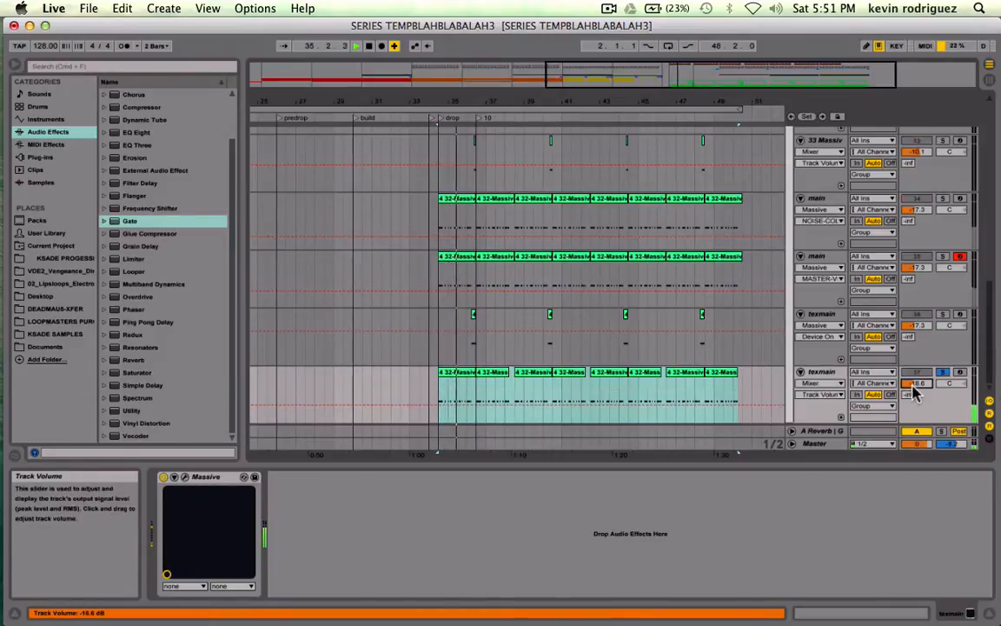
Open Massive on the second texmain track and load the alvyLAZ4sub preset from the ksade3 folder.
click(185, 476)
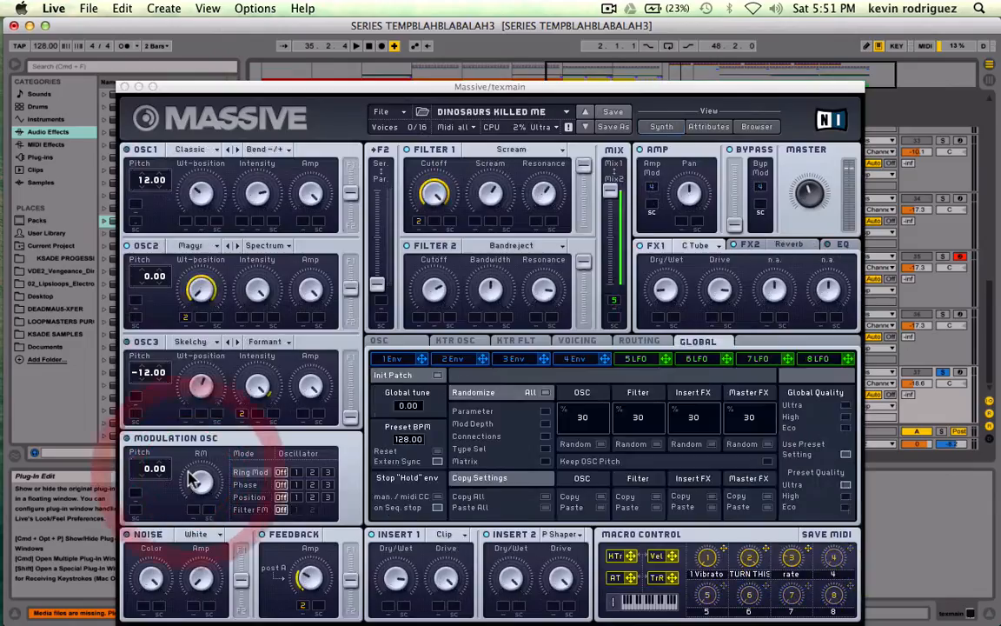
click(756, 126)
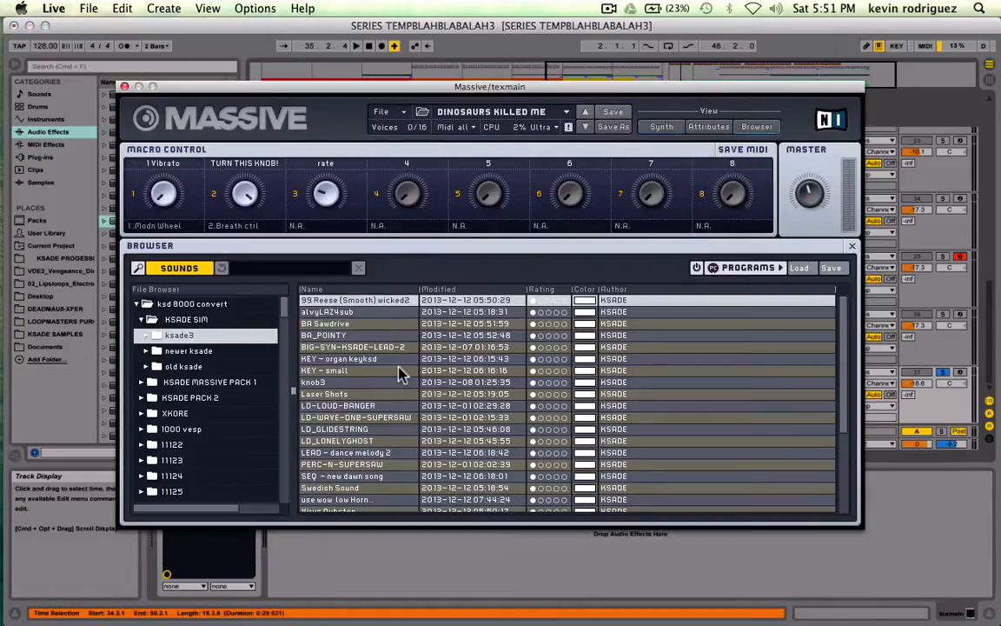
click(352, 311)
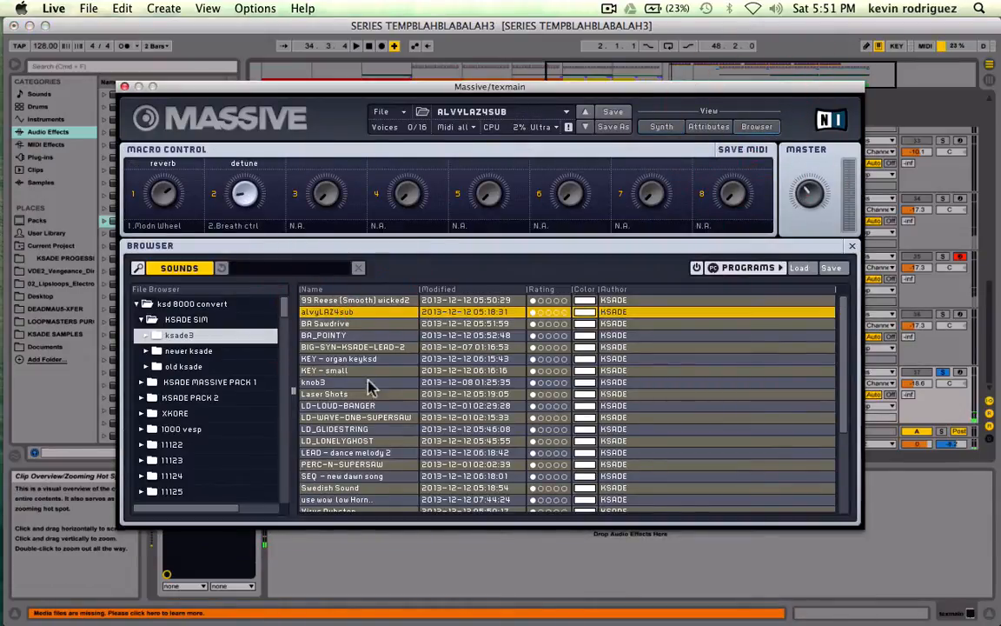
Load the LEAD - dance melody 2 preset from the ksade3 folder.
scroll(369, 389, down, 1)
click(356, 443)
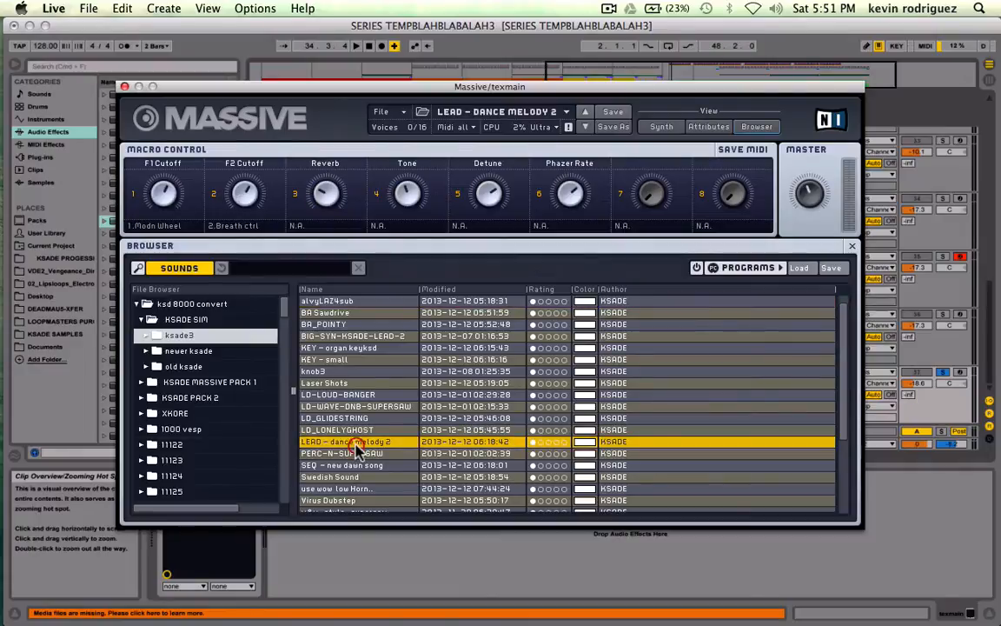
Look through the presets in the newer ksade and old ksade folders for a suitable lead sound.
click(196, 351)
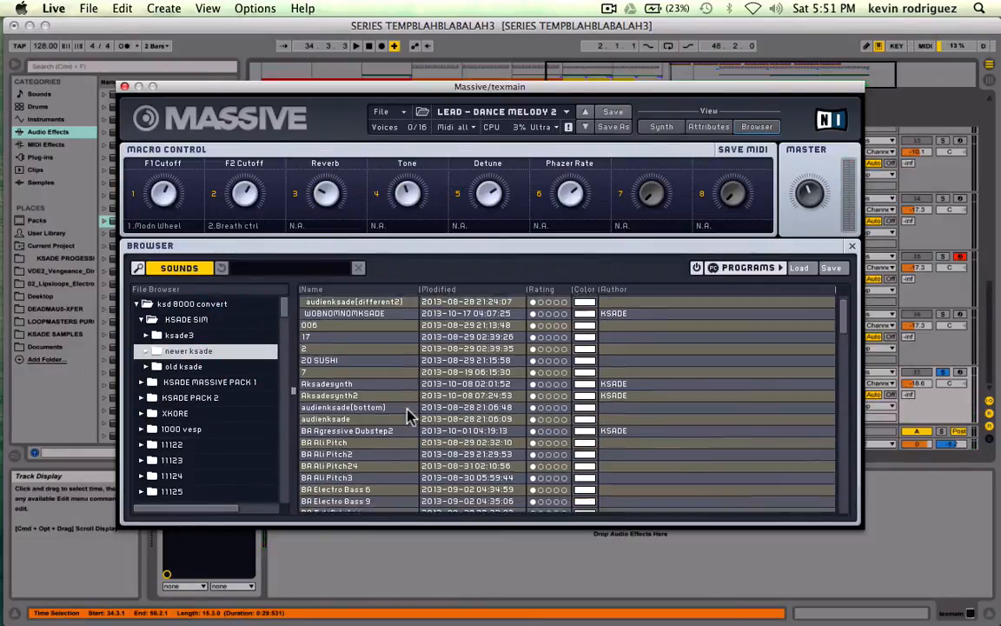
scroll(408, 415, down, 15)
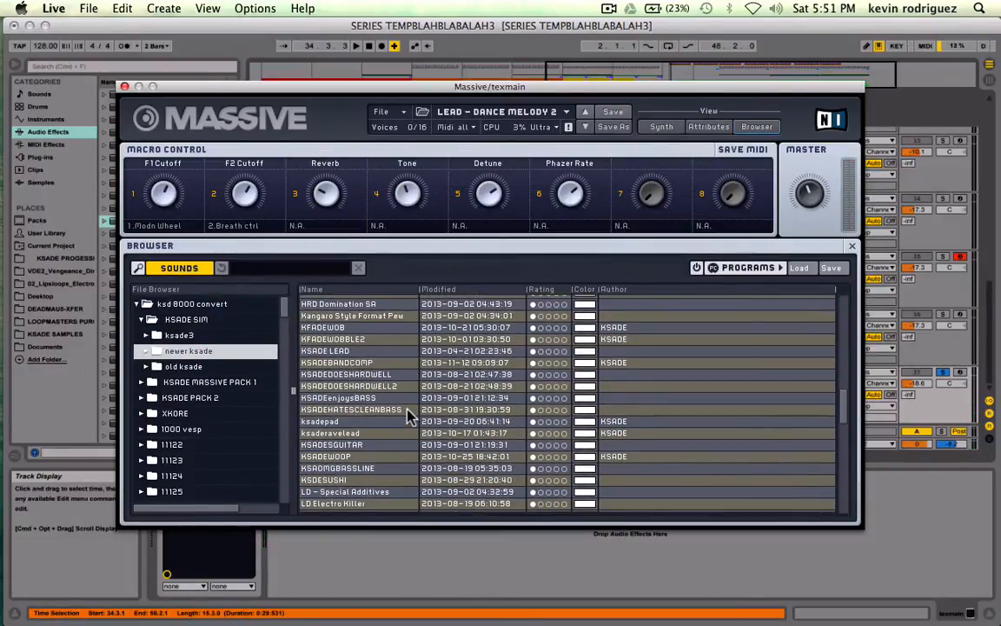
scroll(408, 416, down, 5)
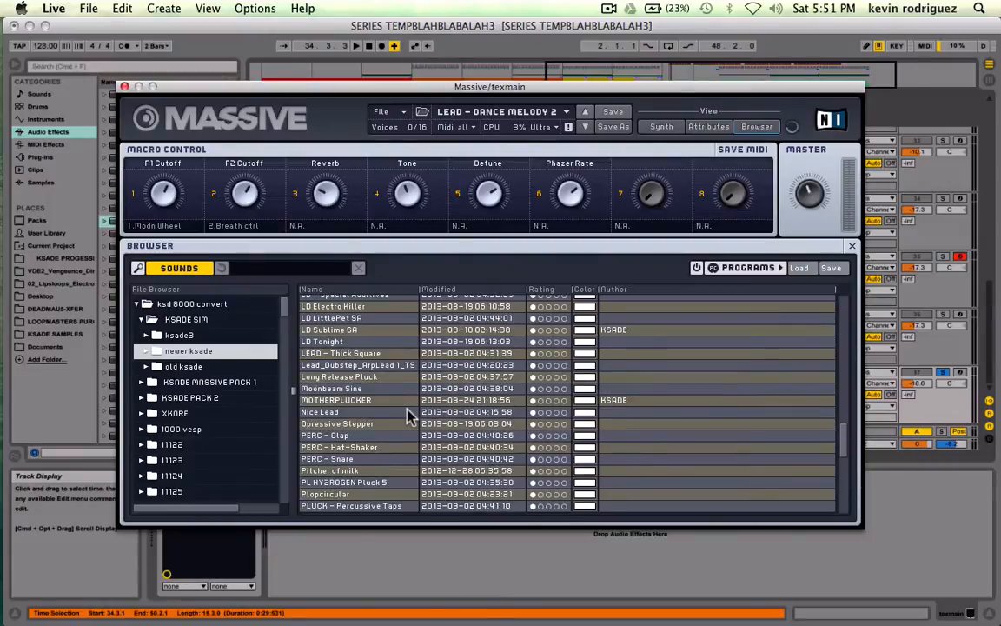
scroll(408, 415, down, 12)
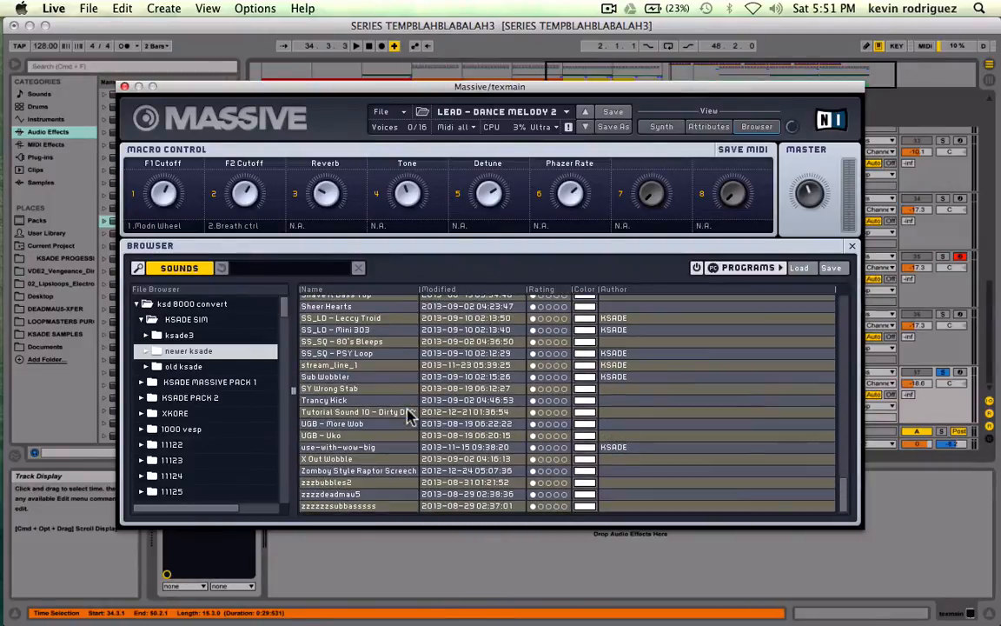
scroll(408, 415, up, 12)
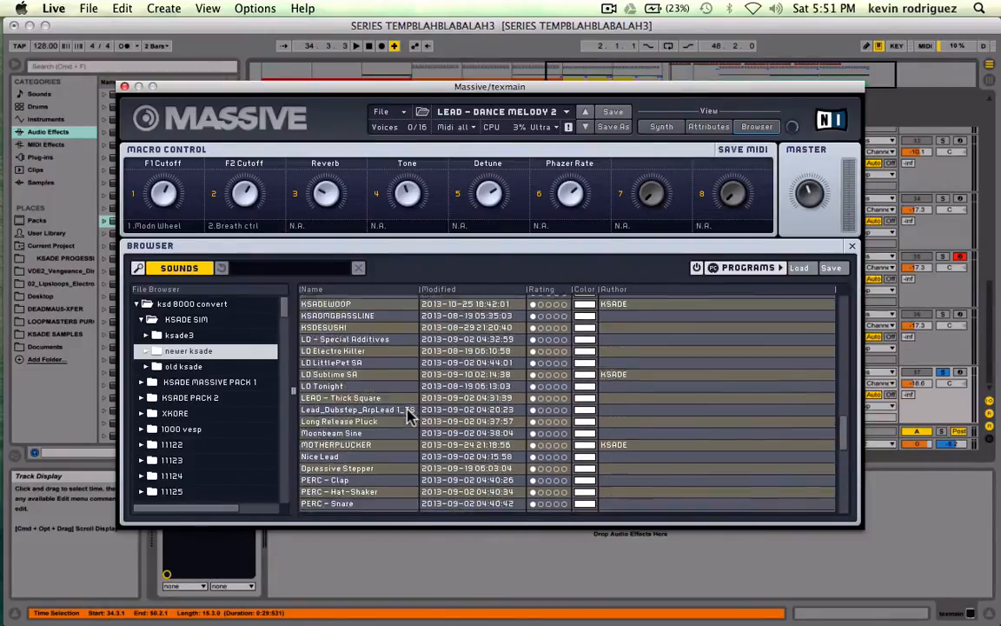
scroll(408, 415, up, 15)
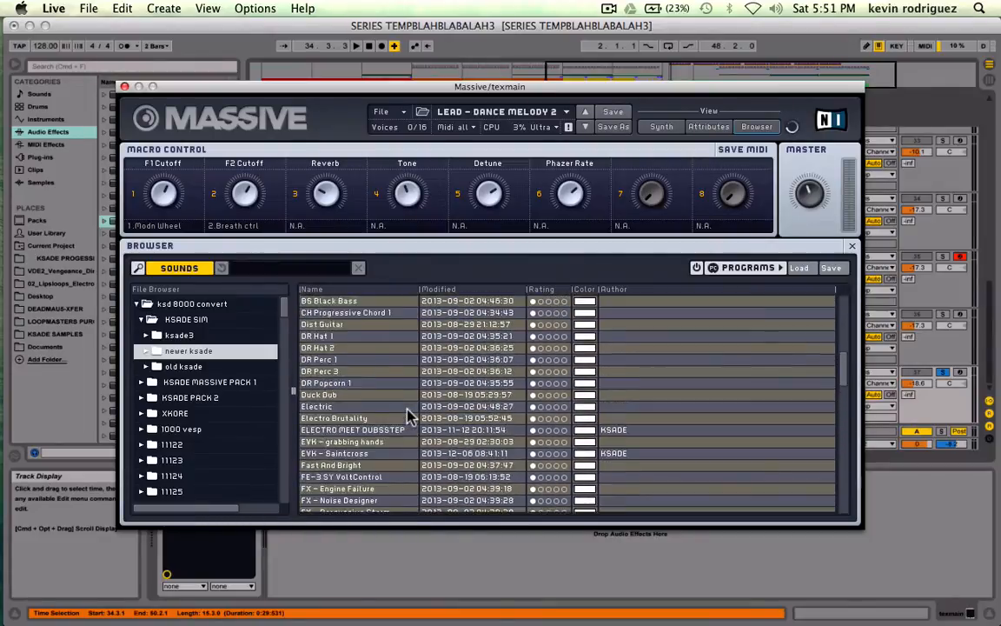
scroll(409, 417, up, 5)
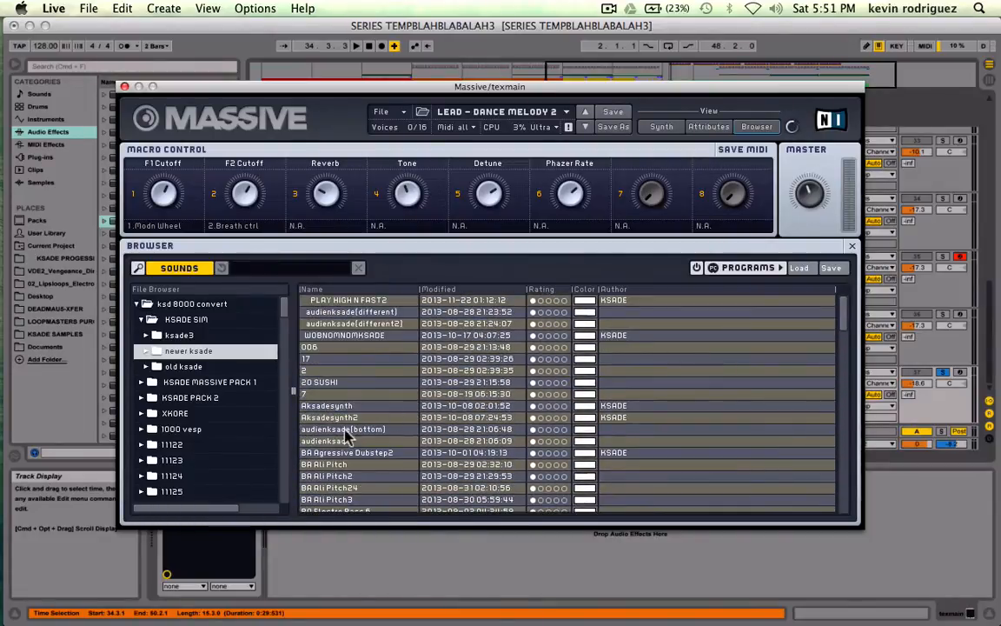
click(183, 367)
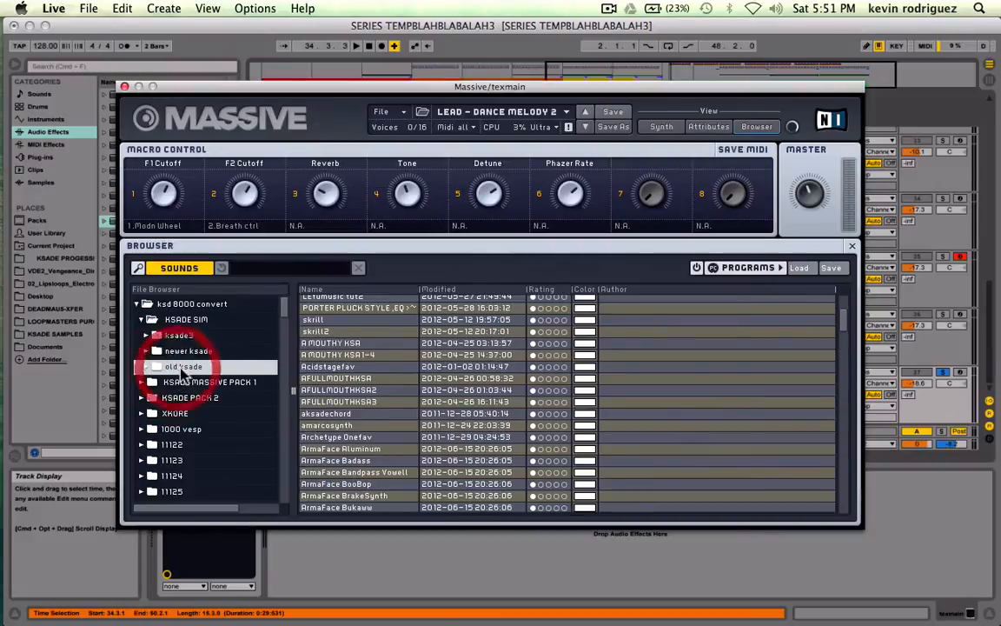
scroll(337, 450, down, 15)
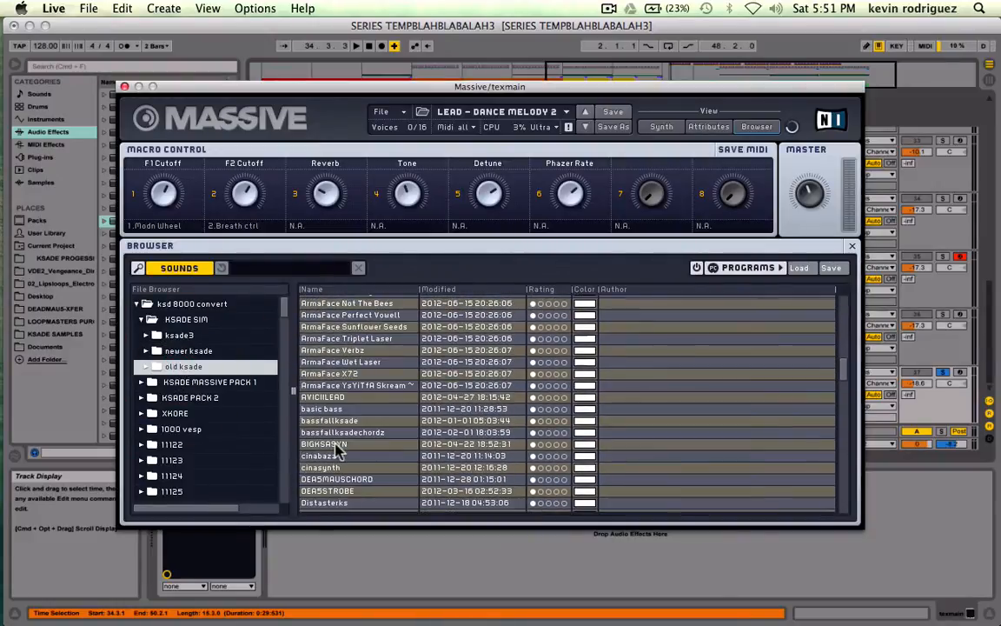
scroll(337, 450, down, 20)
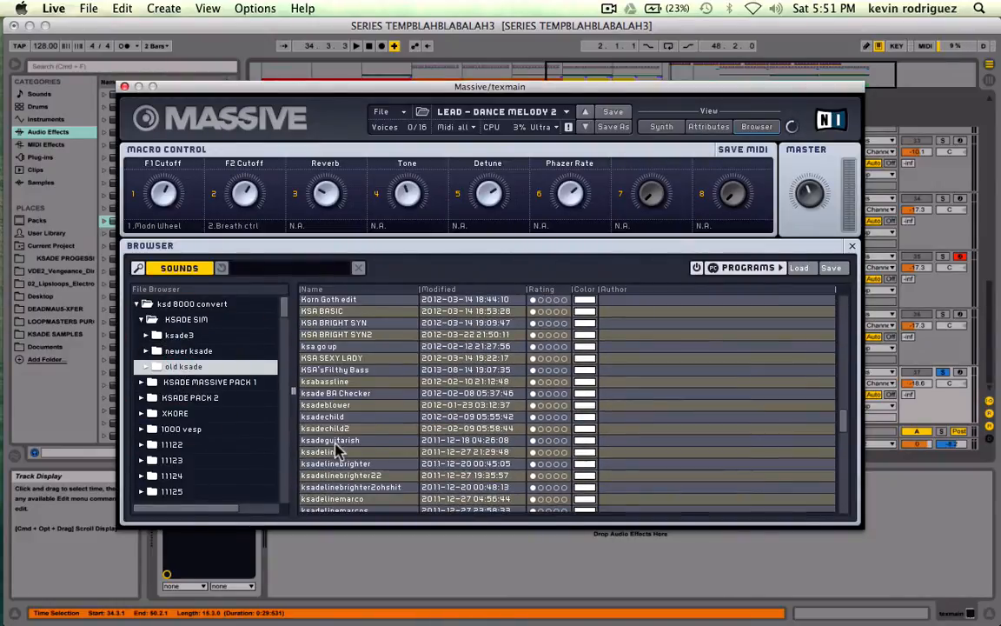
scroll(337, 450, down, 10)
scroll(337, 450, up, 20)
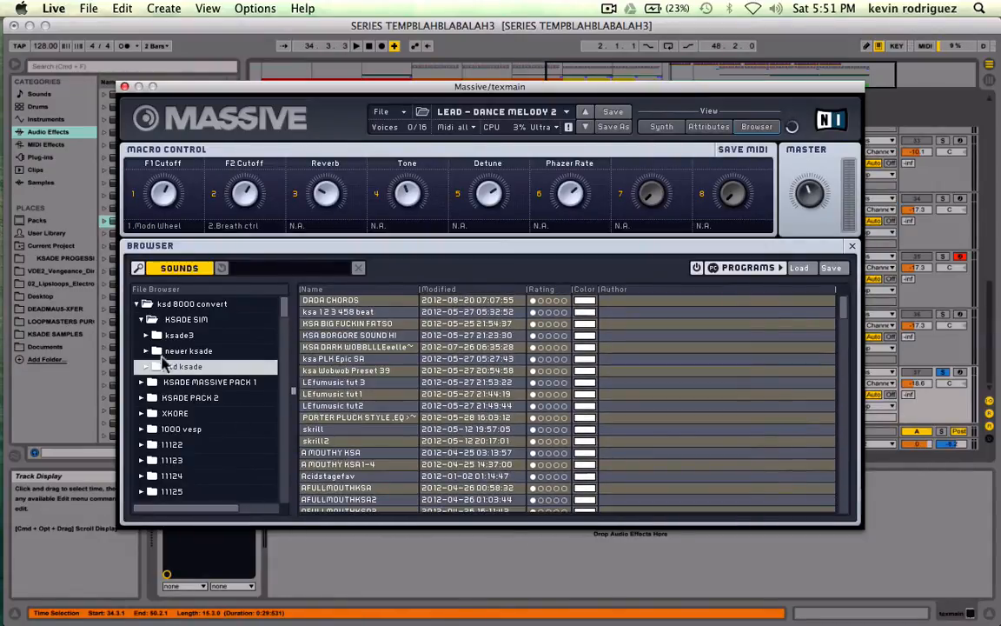
Load LD Electro Killer from the newer ksade folder and audition the presets after it up to LEAD - Thick Square.
click(169, 350)
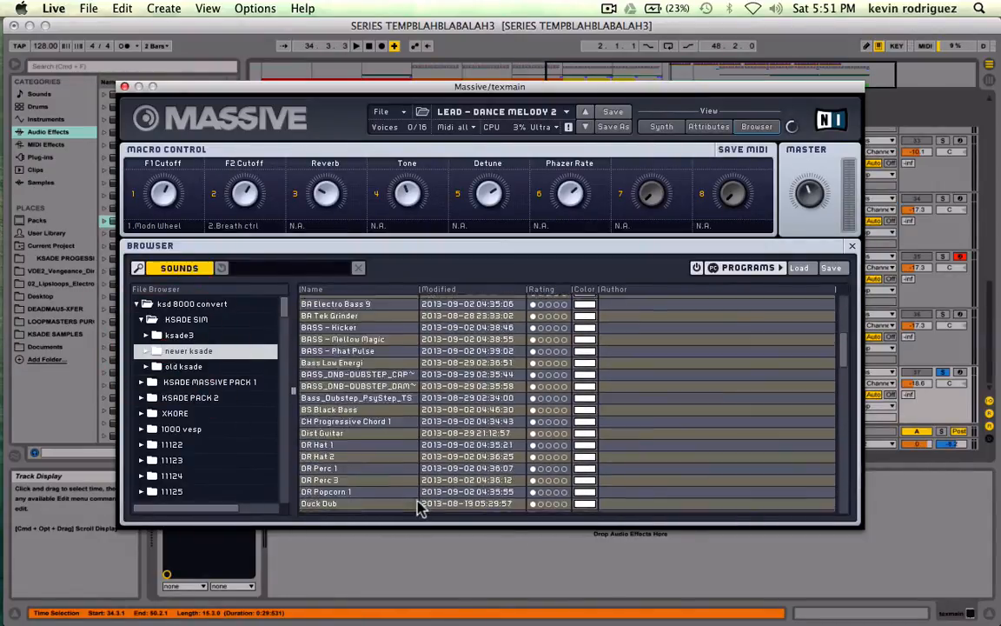
scroll(420, 504, down, 10)
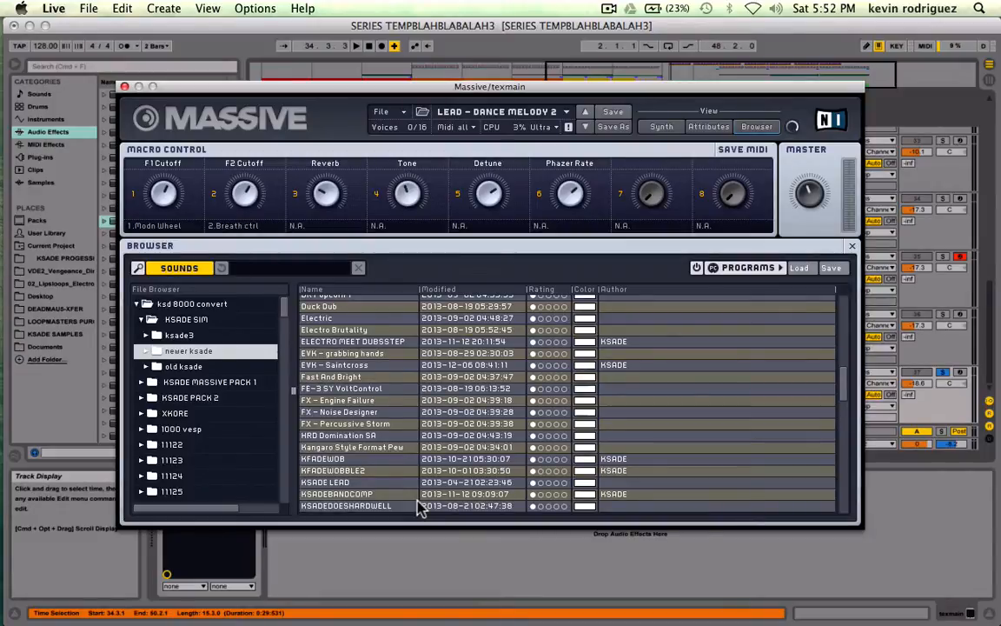
scroll(417, 508, down, 4)
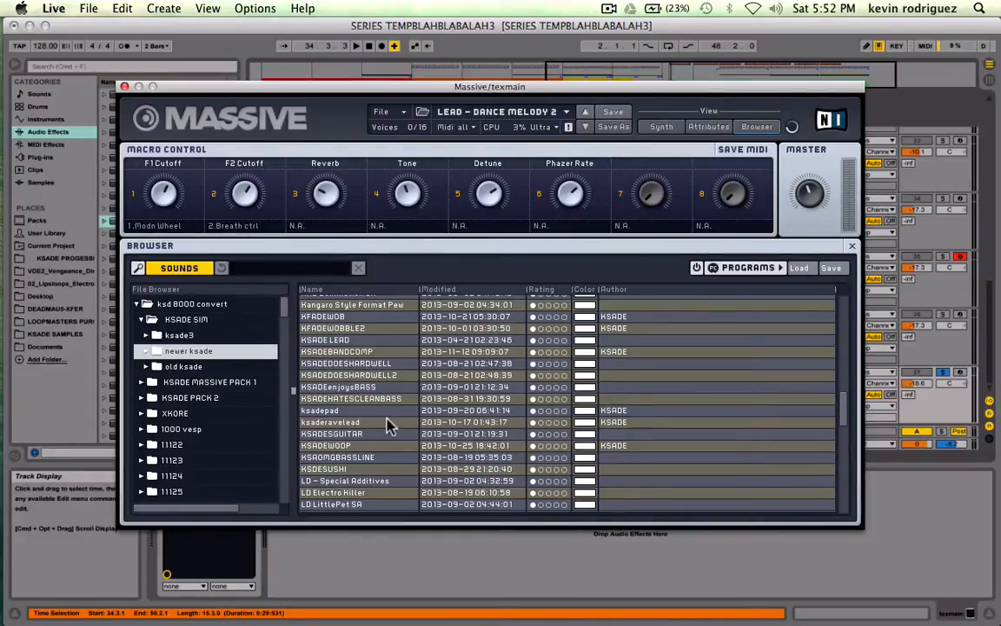
scroll(388, 426, up, 10)
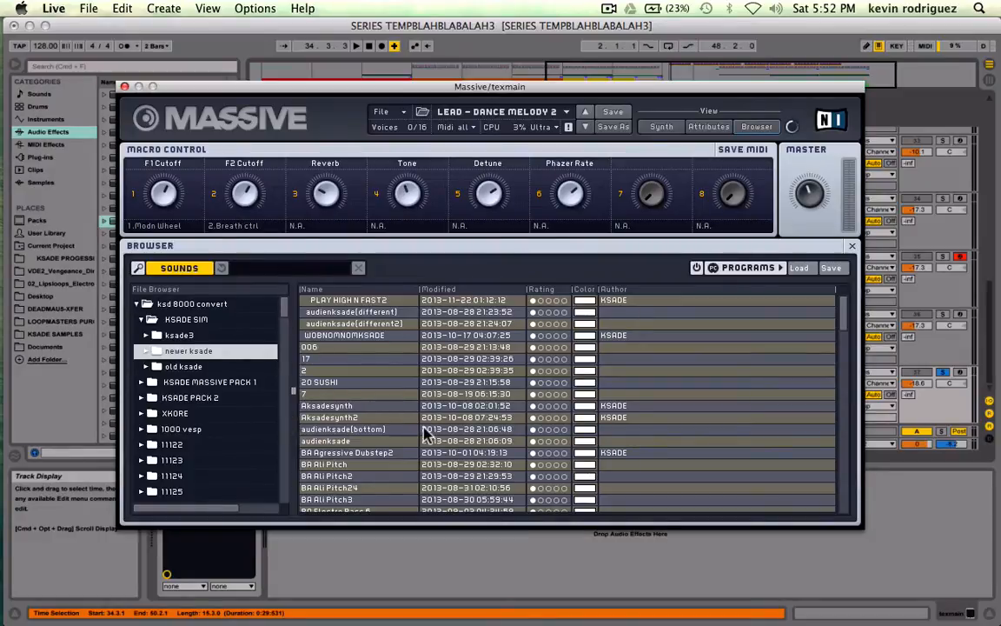
scroll(426, 434, down, 10)
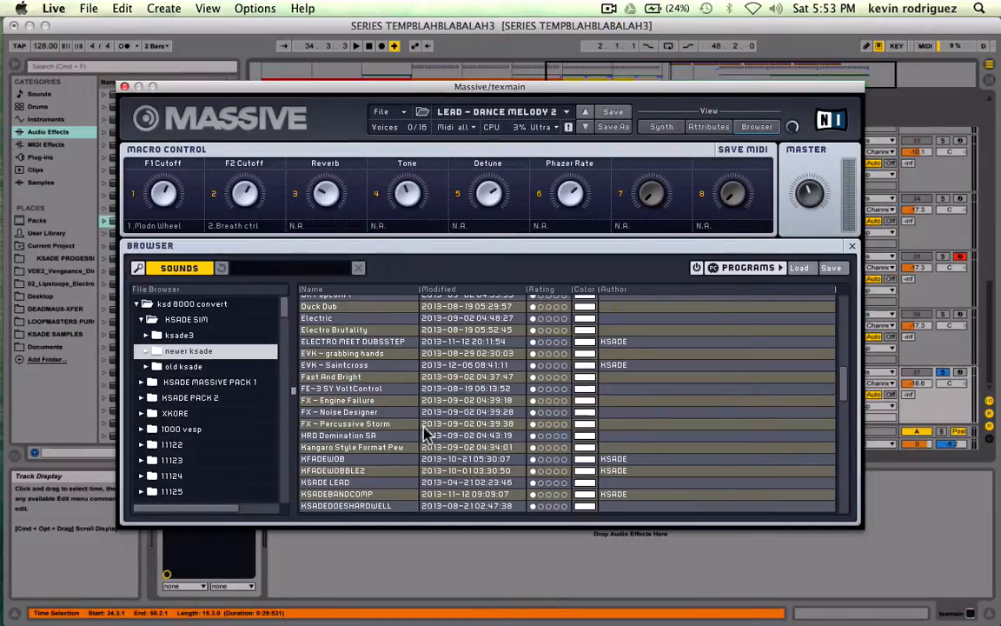
scroll(426, 435, down, 5)
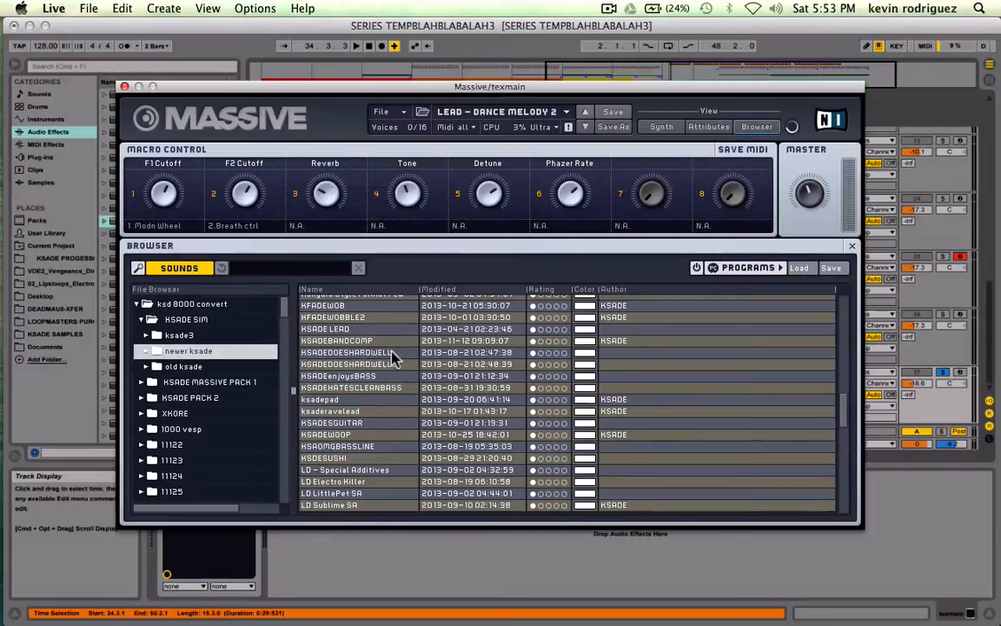
scroll(379, 451, down, 2)
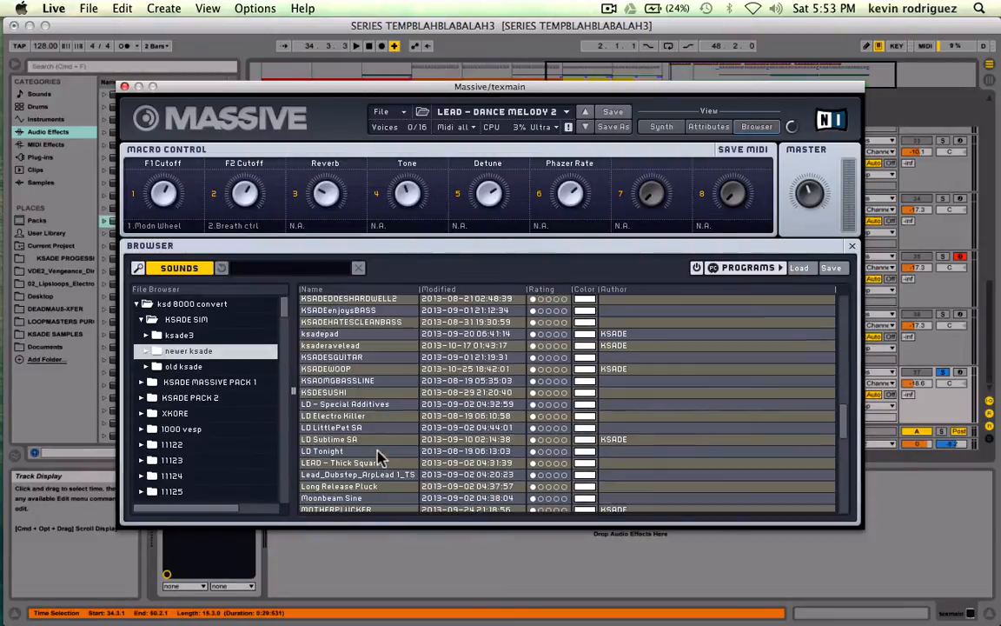
click(367, 416)
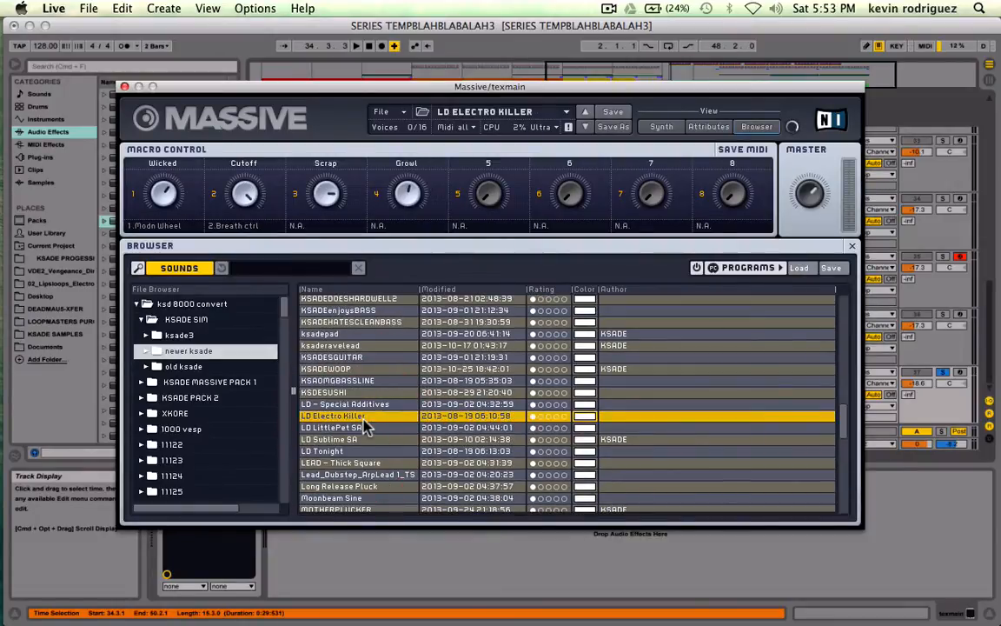
click(588, 126)
click(587, 126)
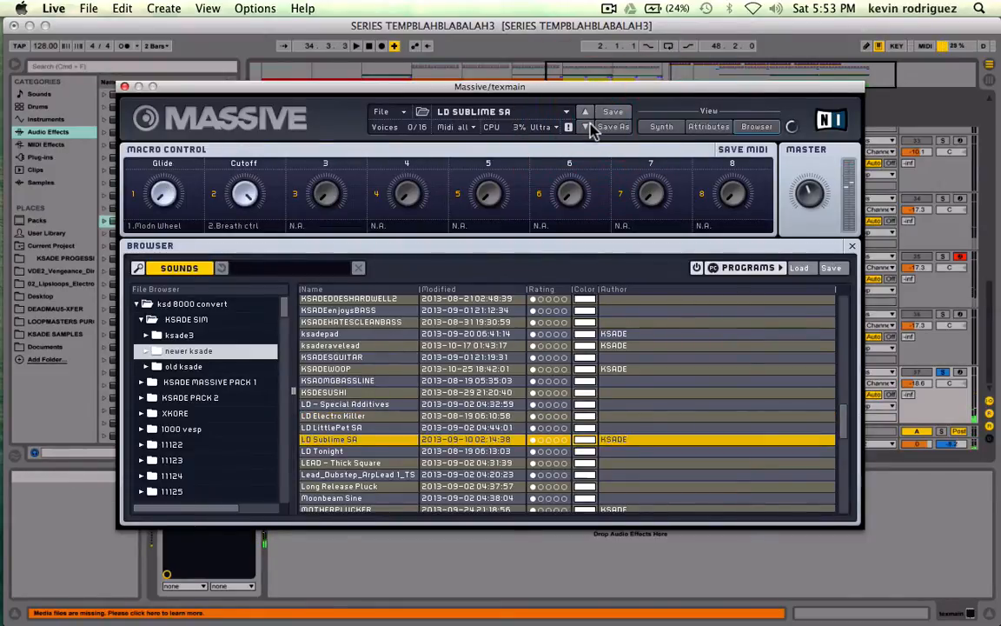
click(588, 126)
click(587, 126)
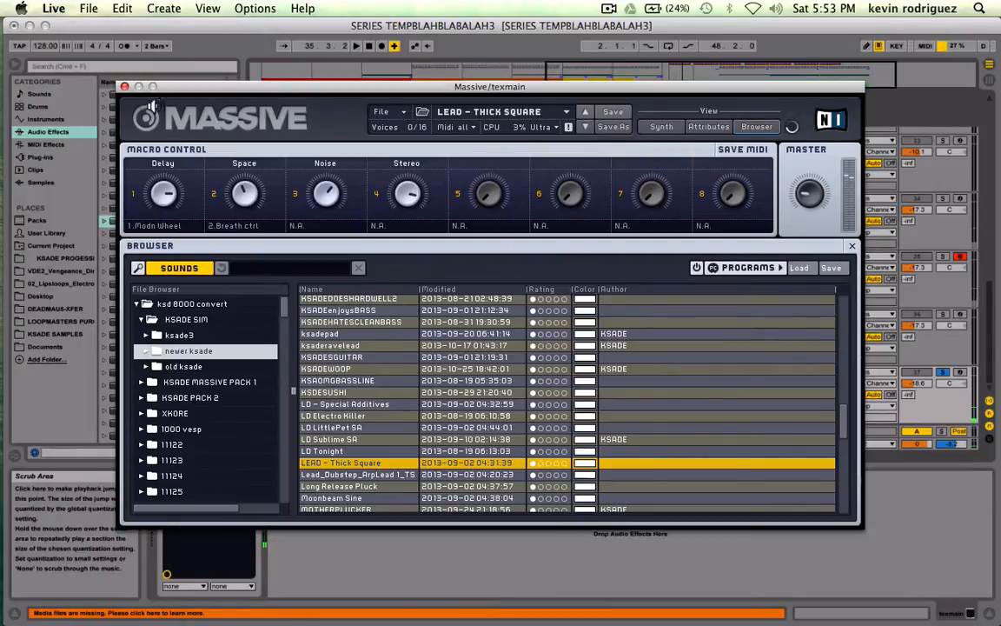
Close Massive, unsolo the second texmain track and play the drop with the full mix.
click(124, 86)
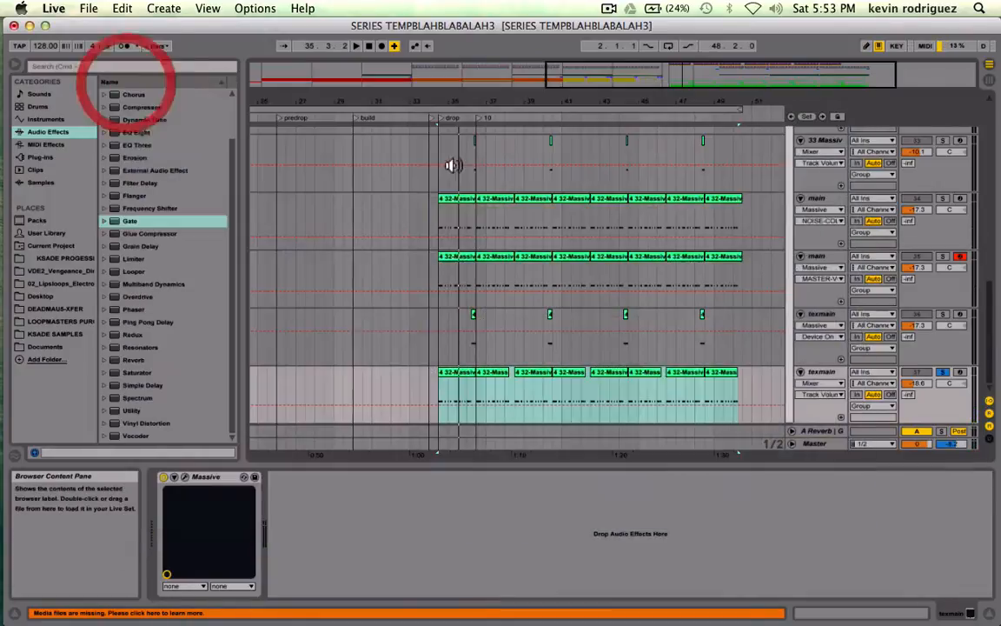
click(943, 373)
key(space)
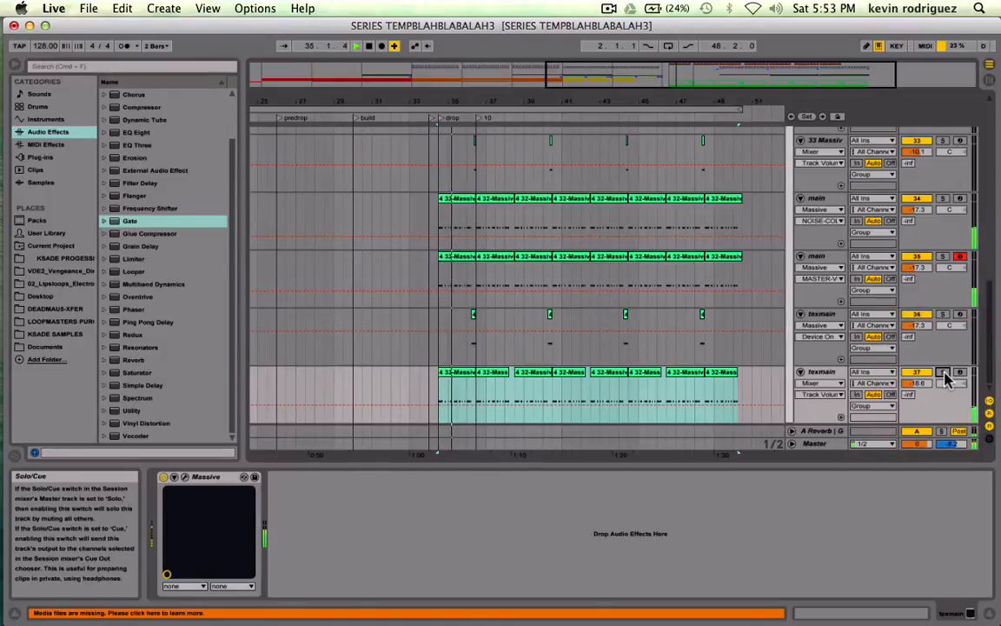
Delete the second texmain track's clips in the first part of the drop, from 34.3.1 to 38.3.1.
scroll(432, 385, up, 5)
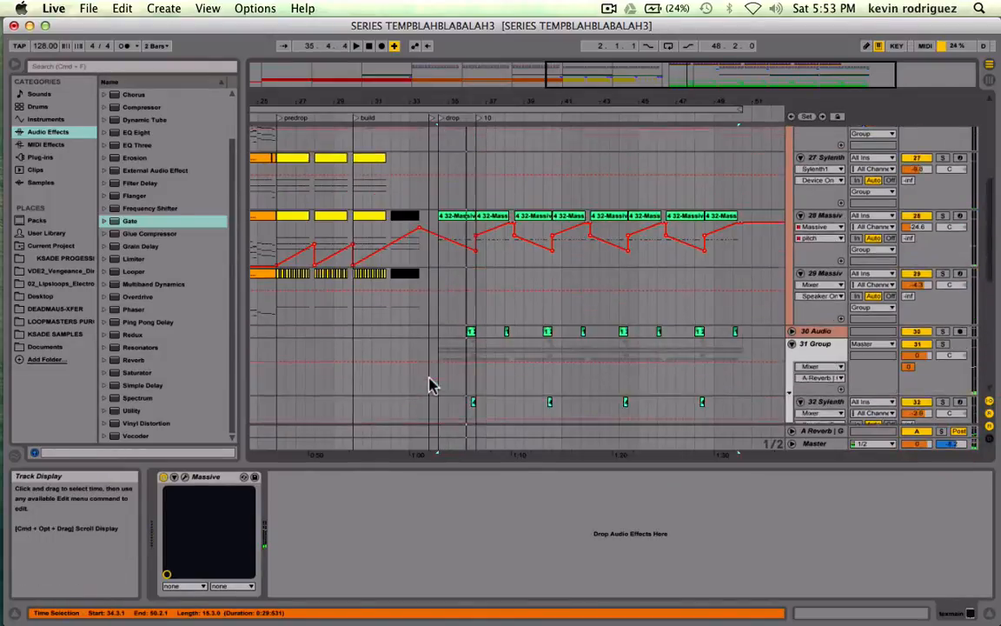
scroll(431, 385, down, 5)
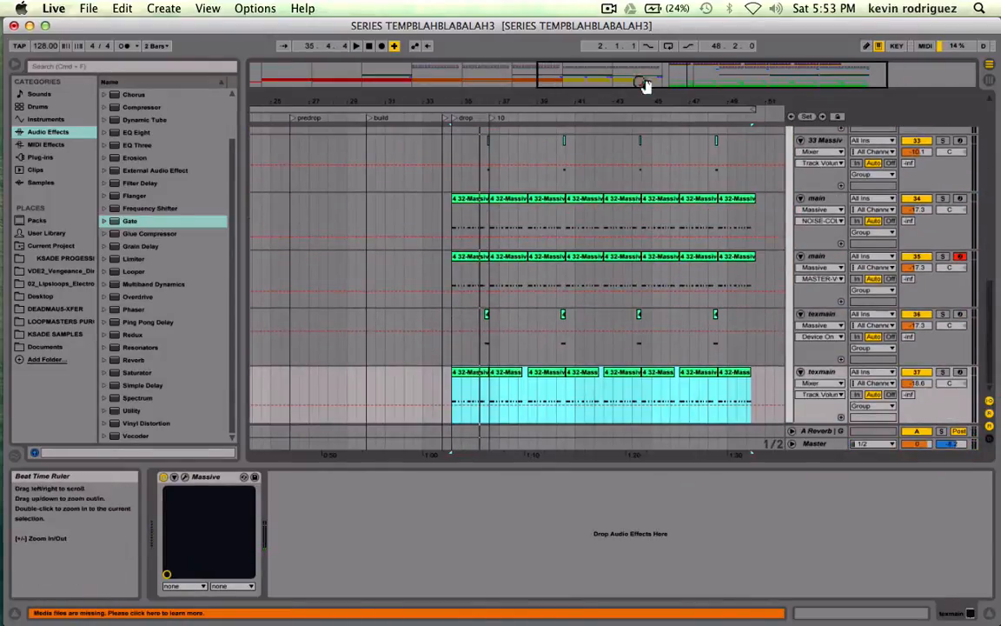
drag(645, 85, 648, 86)
scroll(731, 236, up, 15)
scroll(728, 234, right, 3)
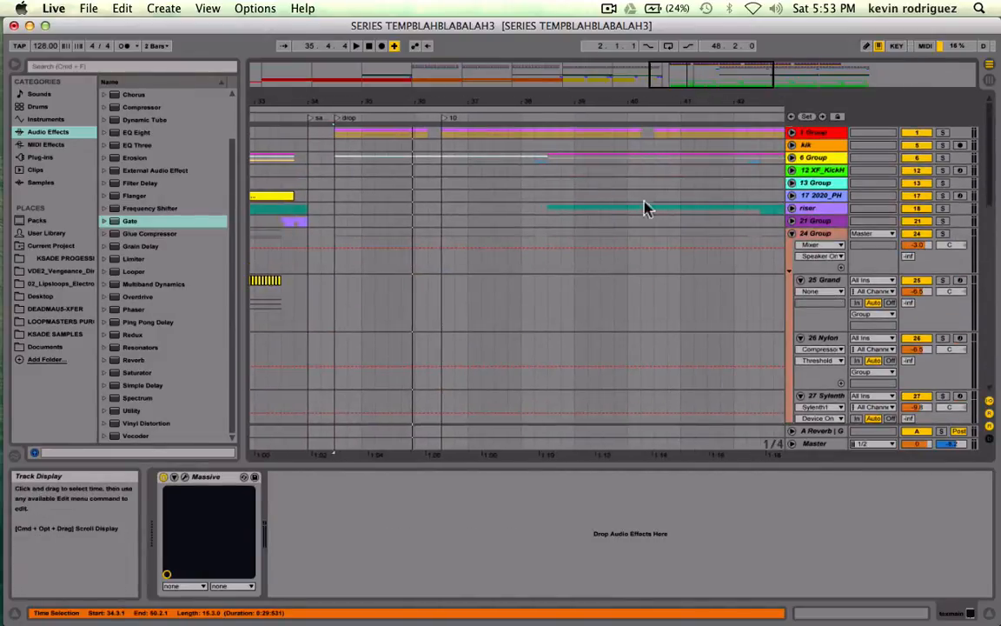
click(543, 208)
scroll(544, 212, down, 15)
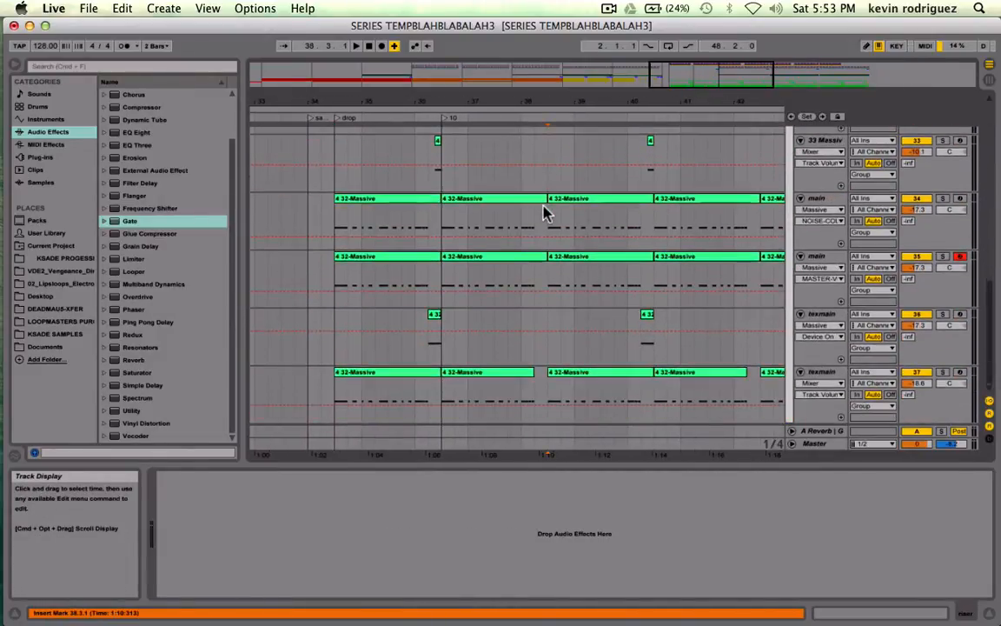
drag(334, 381, 543, 381)
key(Delete)
Play the second texmain track from its clip at 38.3.1 and solo the track.
click(554, 375)
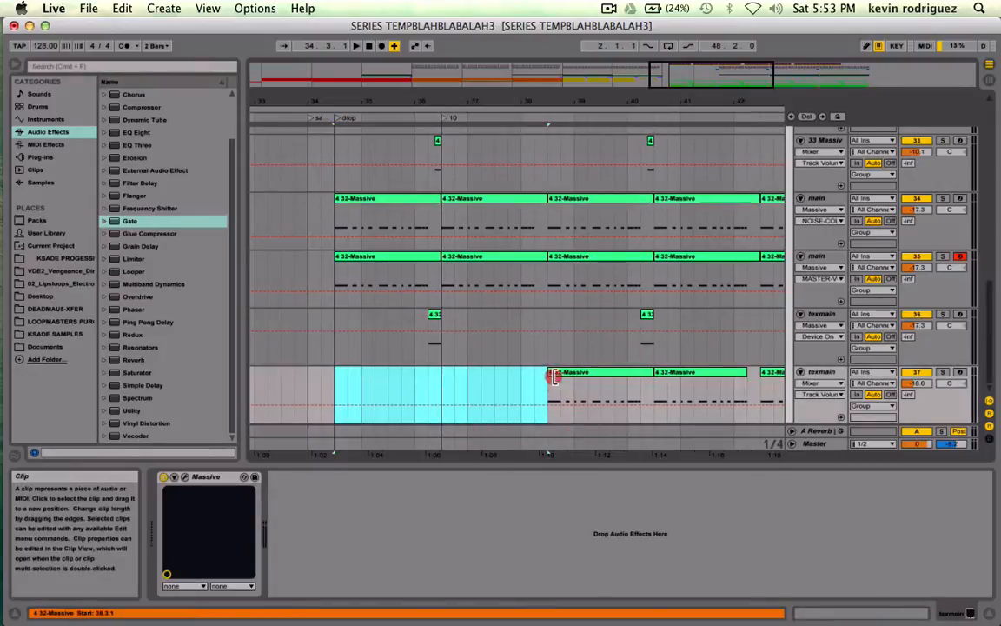
key(space)
click(942, 374)
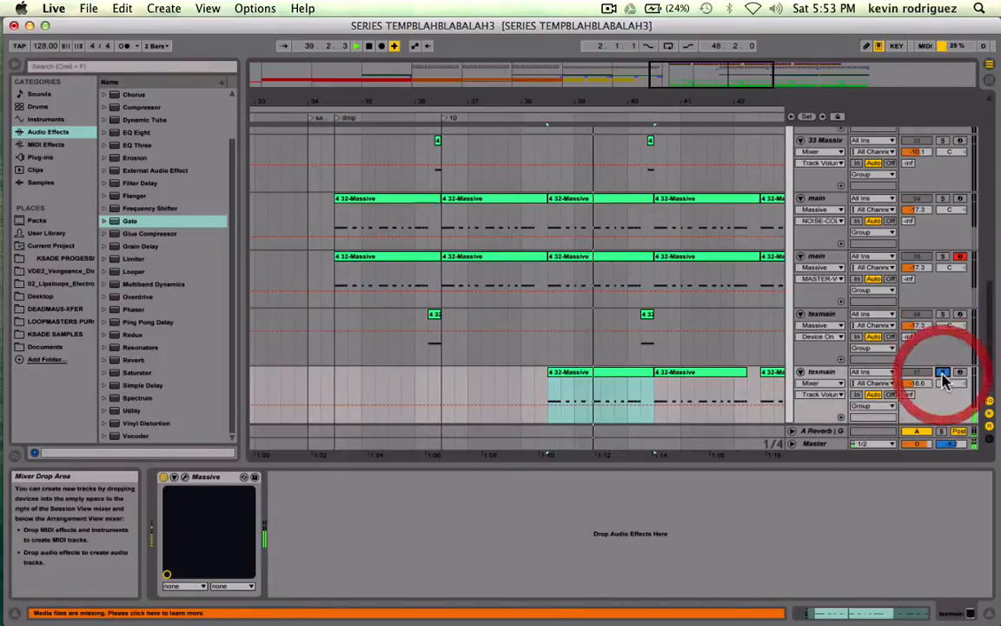
Open Massive on the second texmain track, load LD - Special Additives and audition the presets after it up to Opressive Stepper.
click(185, 477)
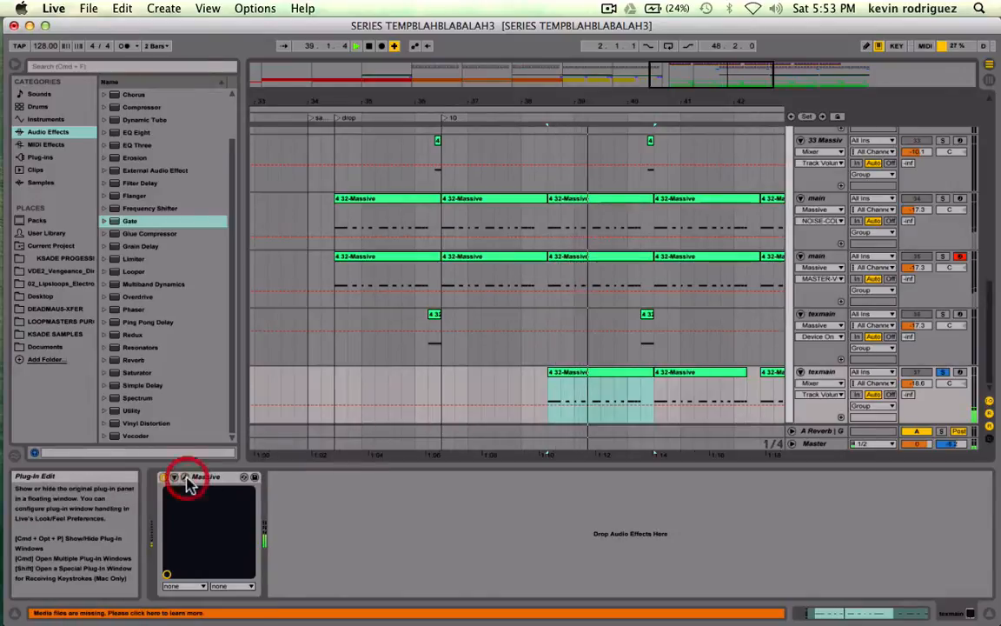
click(339, 404)
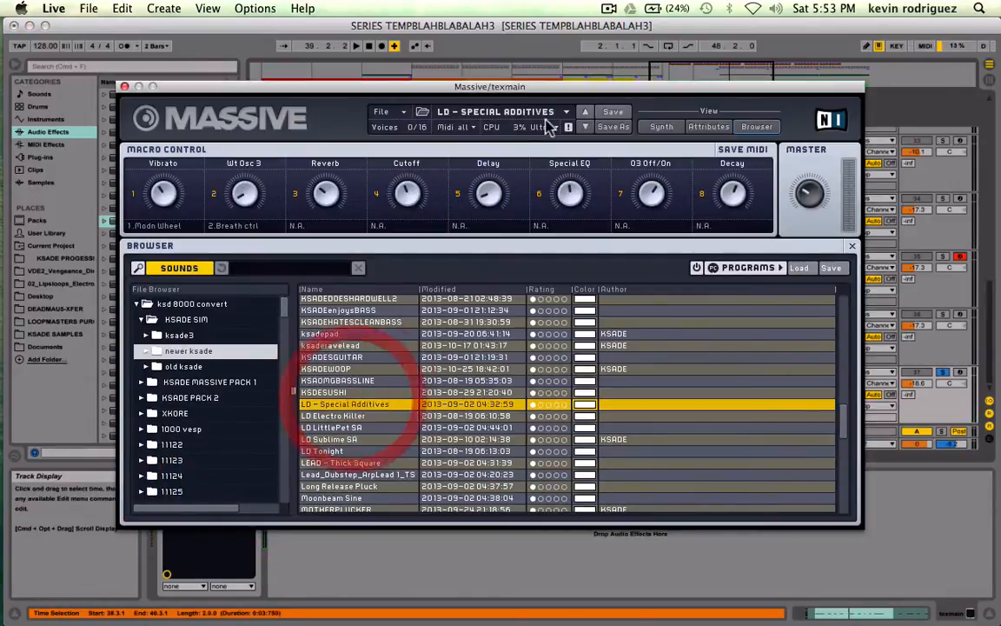
click(584, 126)
click(583, 126)
click(584, 126)
click(584, 126)
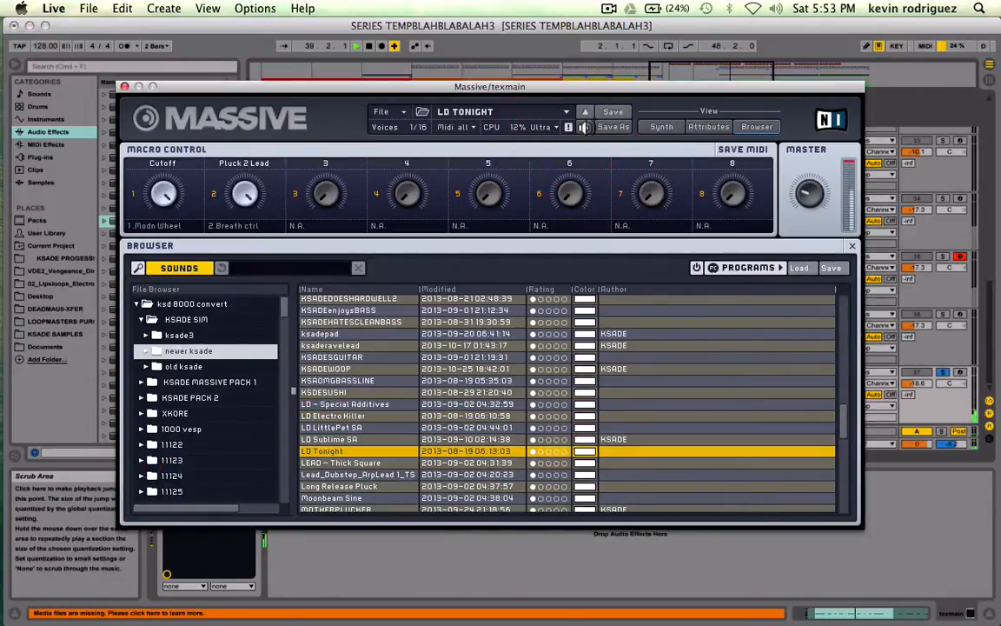
click(584, 126)
double_click(584, 127)
double_click(584, 127)
click(584, 126)
click(584, 127)
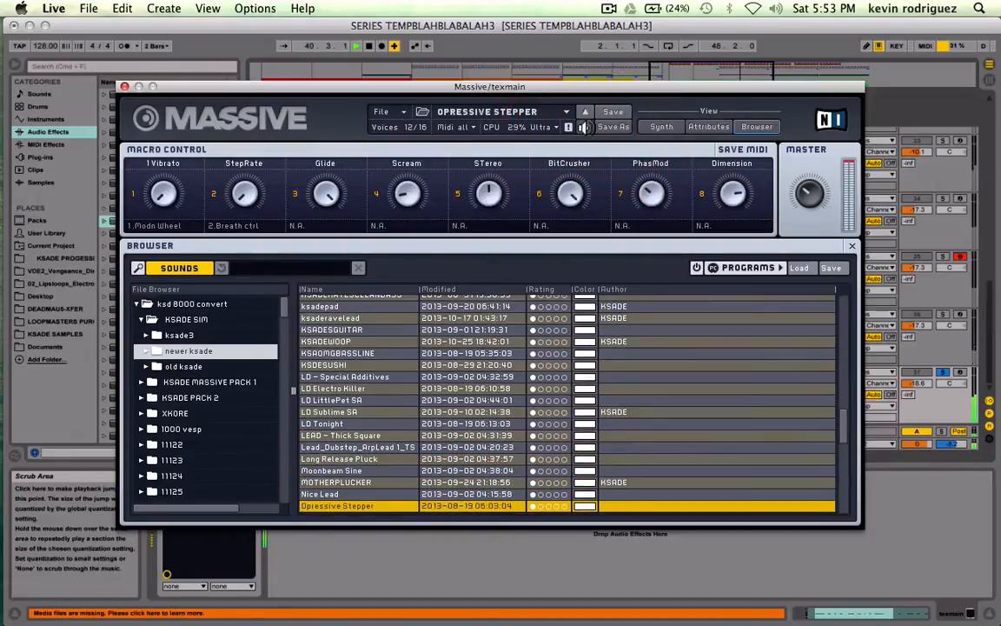
Audition the presets after Opressive Stepper past RainBlaow and step back to ReeceTrash.
double_click(583, 127)
click(584, 127)
double_click(584, 127)
double_click(584, 127)
double_click(584, 127)
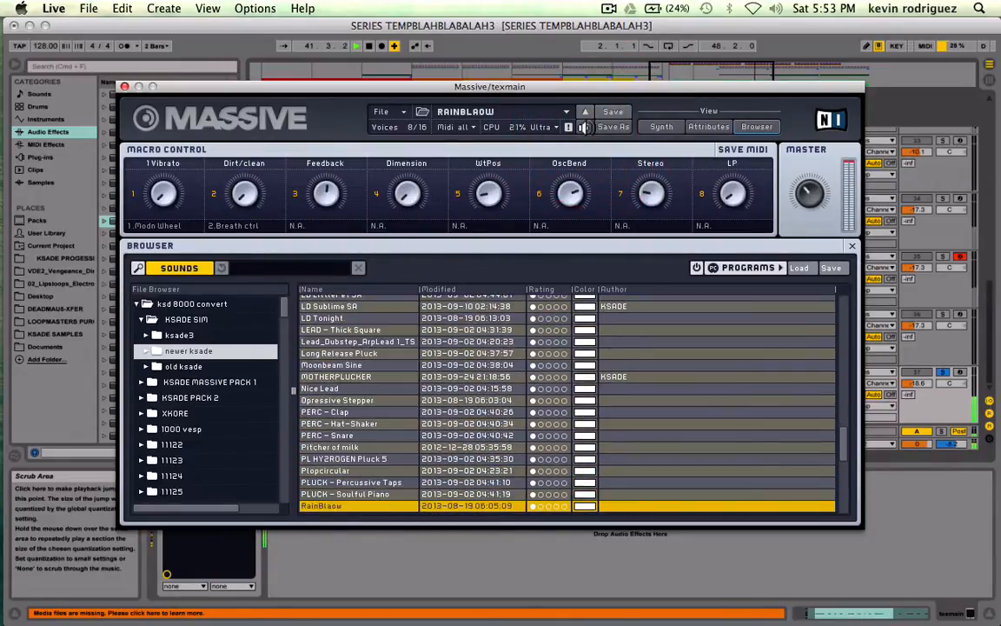
double_click(583, 127)
click(584, 127)
click(584, 112)
click(584, 112)
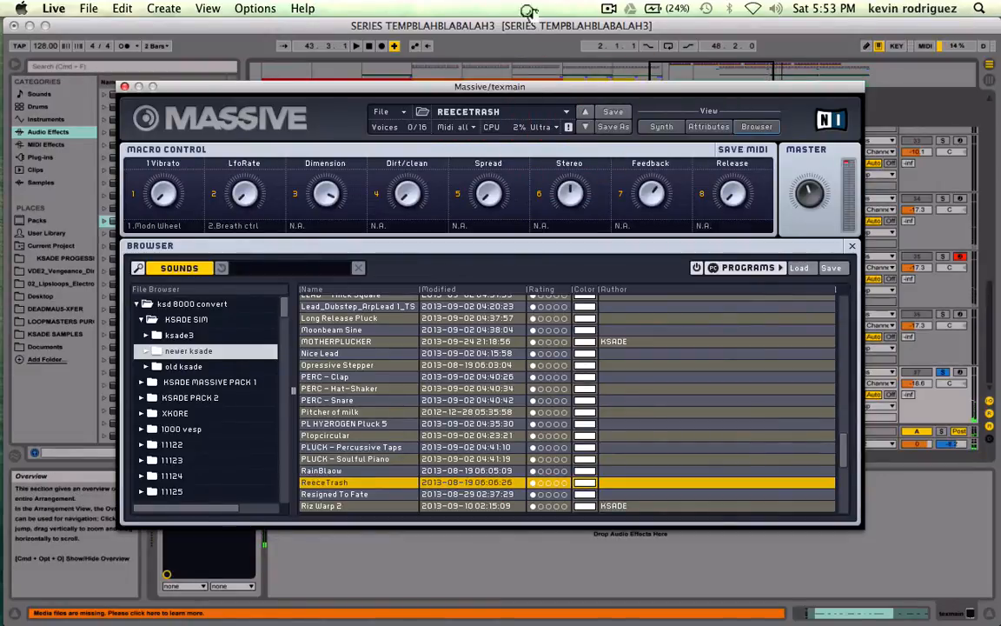
click(611, 8)
click(628, 60)
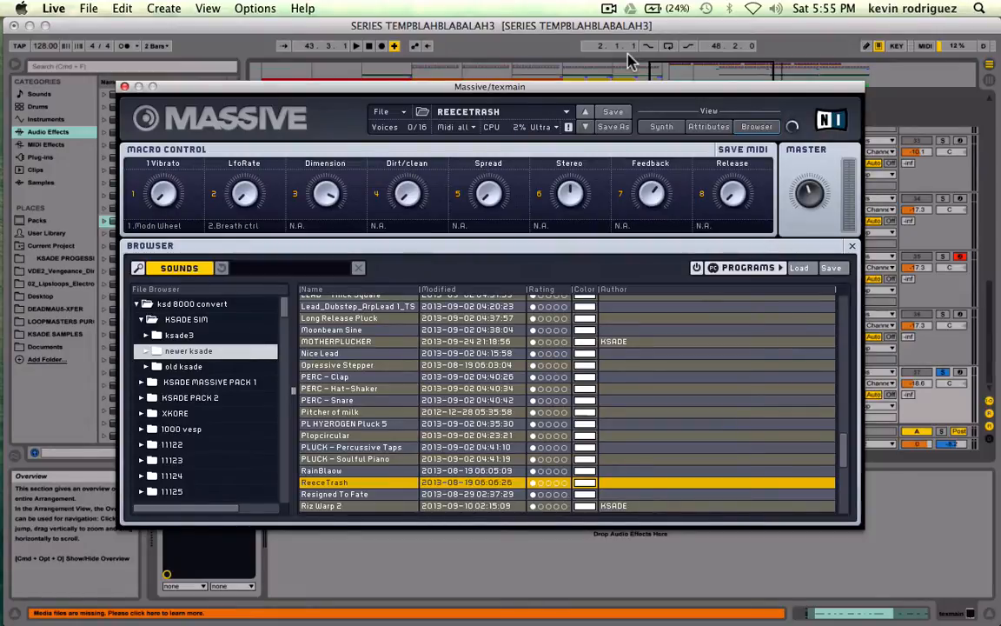
Audition the presets after ReeceTrash up to SS_LD - Leccy Troid, then step back and load Shave it Bass Top.
click(587, 128)
click(588, 128)
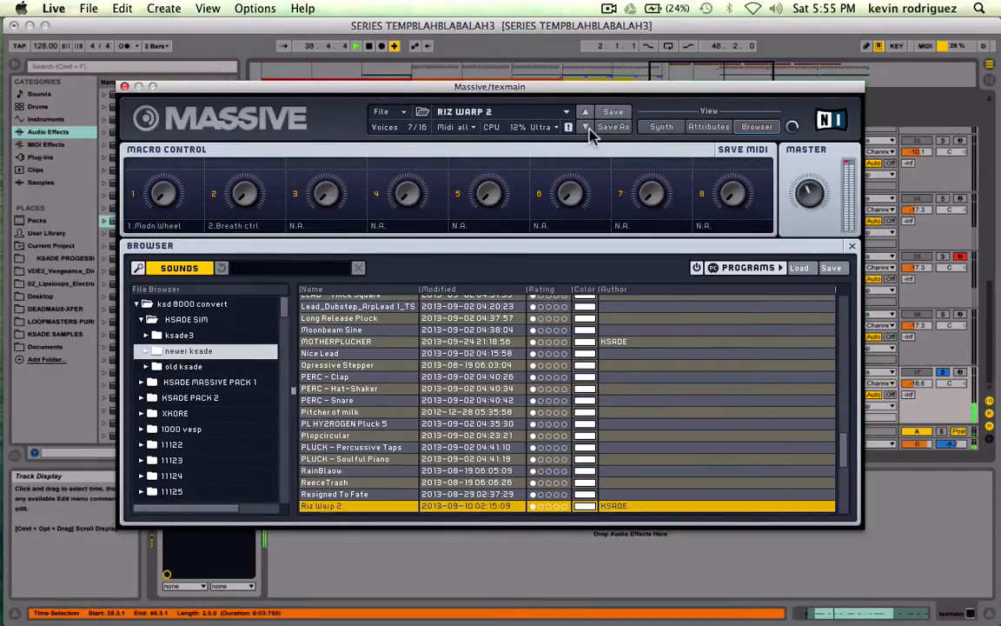
click(587, 128)
click(587, 128)
click(586, 127)
click(587, 128)
click(586, 128)
click(587, 128)
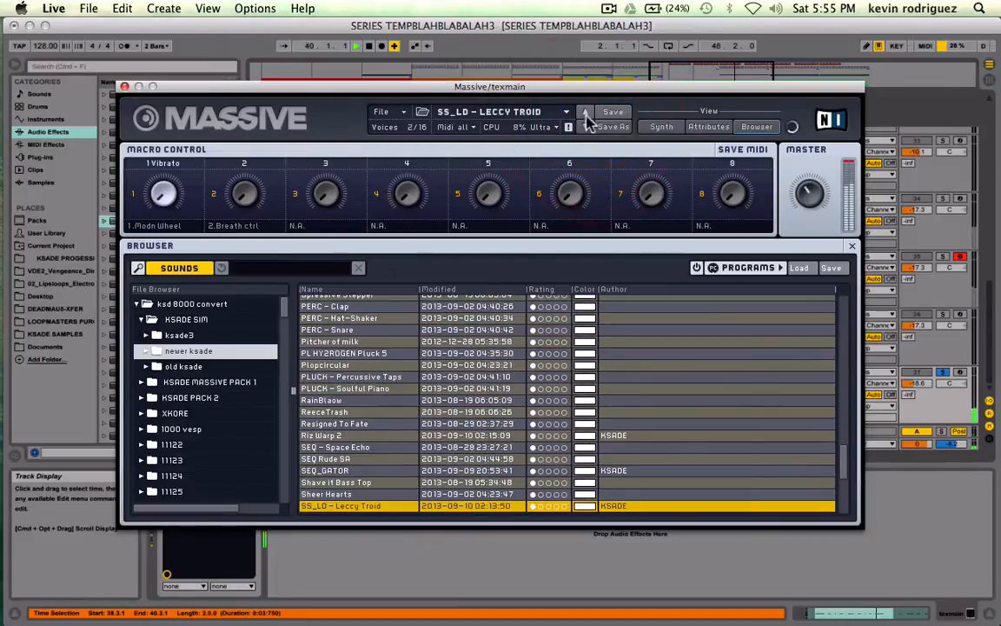
click(586, 113)
click(585, 113)
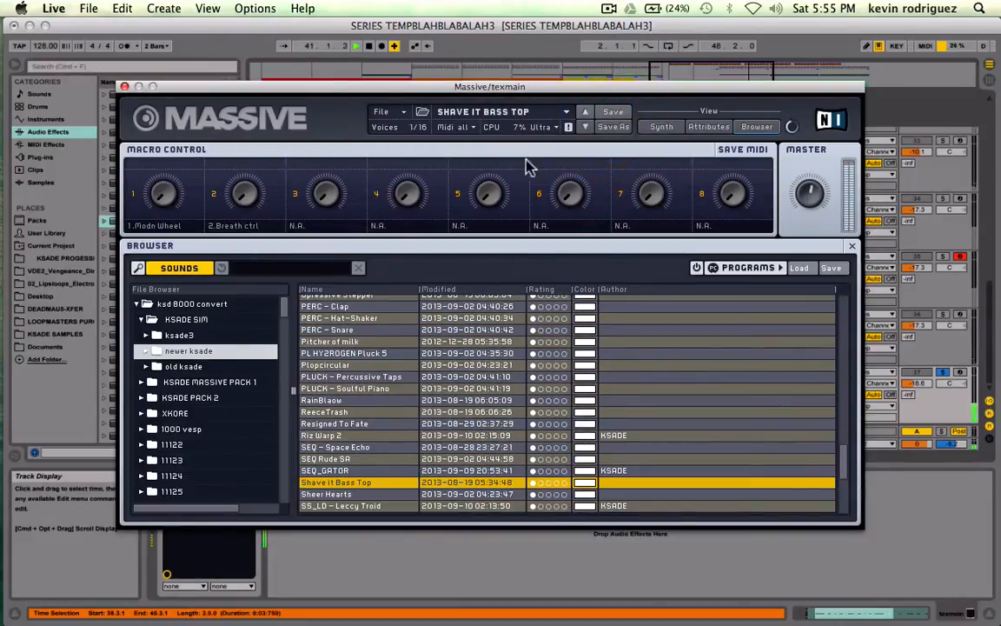
Offset Massive's oscillator phases from one another in the synth's oscillator settings.
click(659, 127)
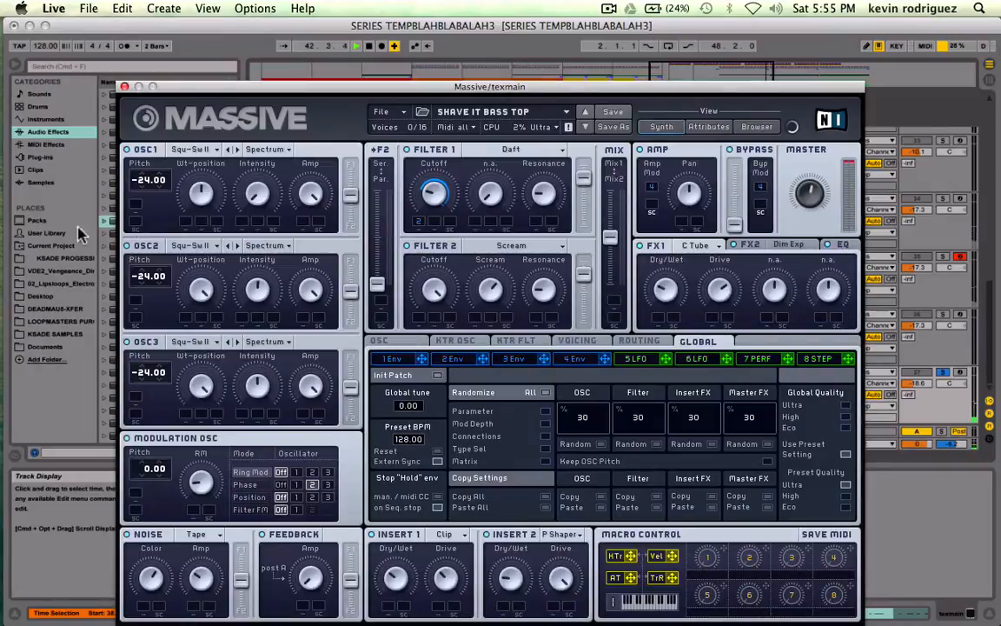
click(380, 340)
mouse_move(599, 431)
mouse_down()
mouse_move(543, 432)
mouse_move(626, 431)
mouse_move(620, 439)
mouse_up()
mouse_move(554, 450)
mouse_down()
mouse_move(600, 451)
mouse_move(630, 469)
mouse_up()
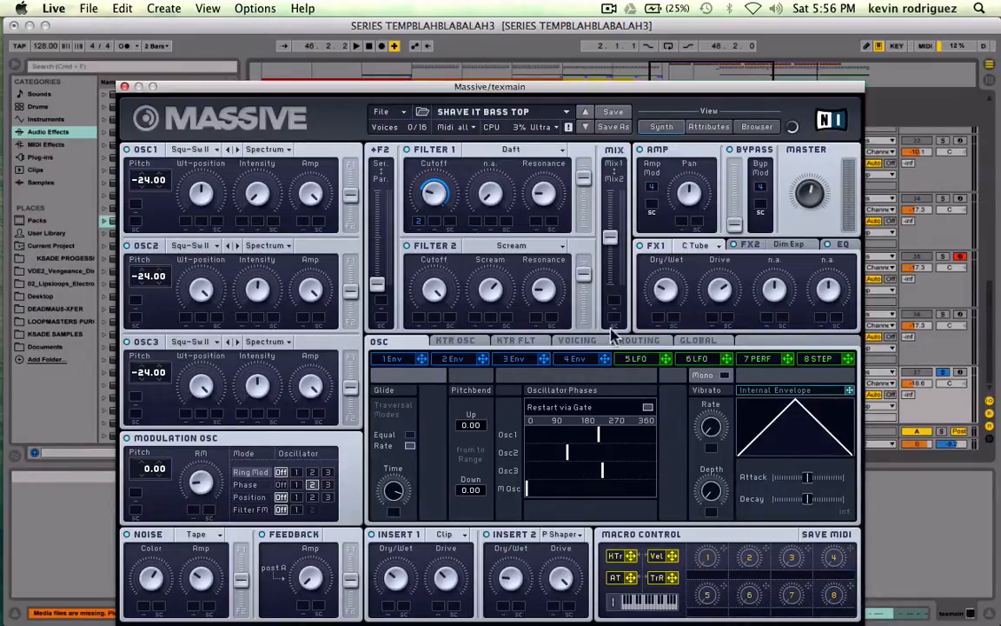
Set Massive's Unisono to 3 voices with Monorotate voicing and switch off the Feedback section.
click(573, 343)
drag(425, 417, 436, 349)
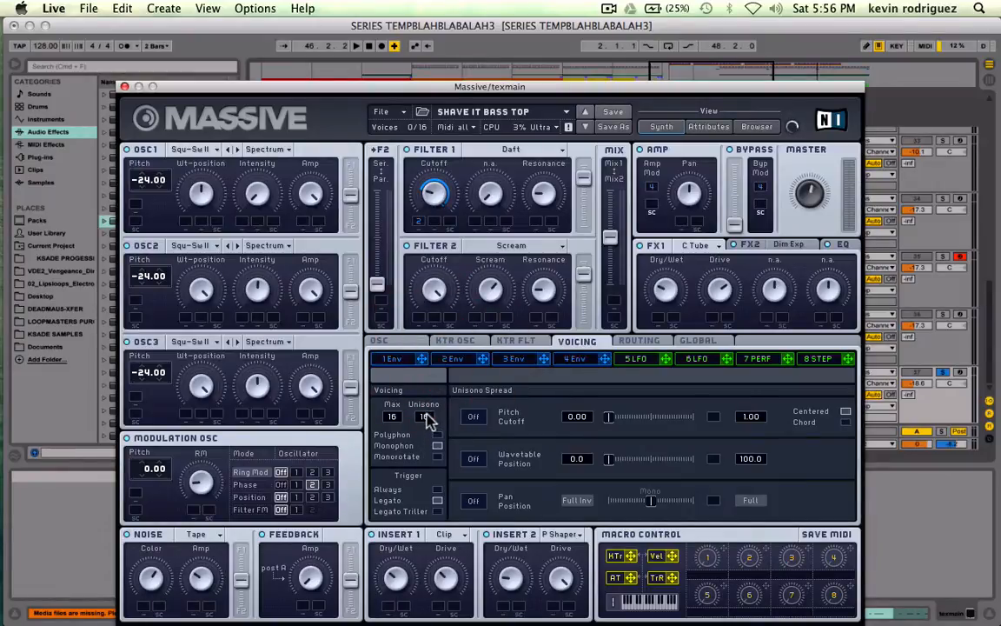
drag(427, 417, 430, 616)
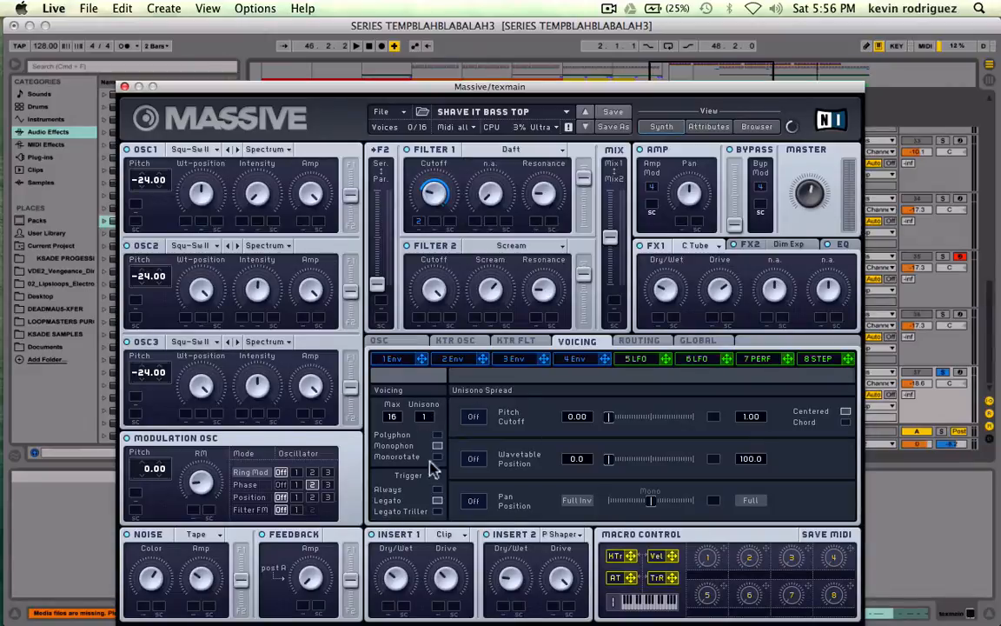
mouse_move(426, 416)
mouse_down()
mouse_move(434, 408)
mouse_move(433, 425)
mouse_move(430, 415)
mouse_up()
key(space)
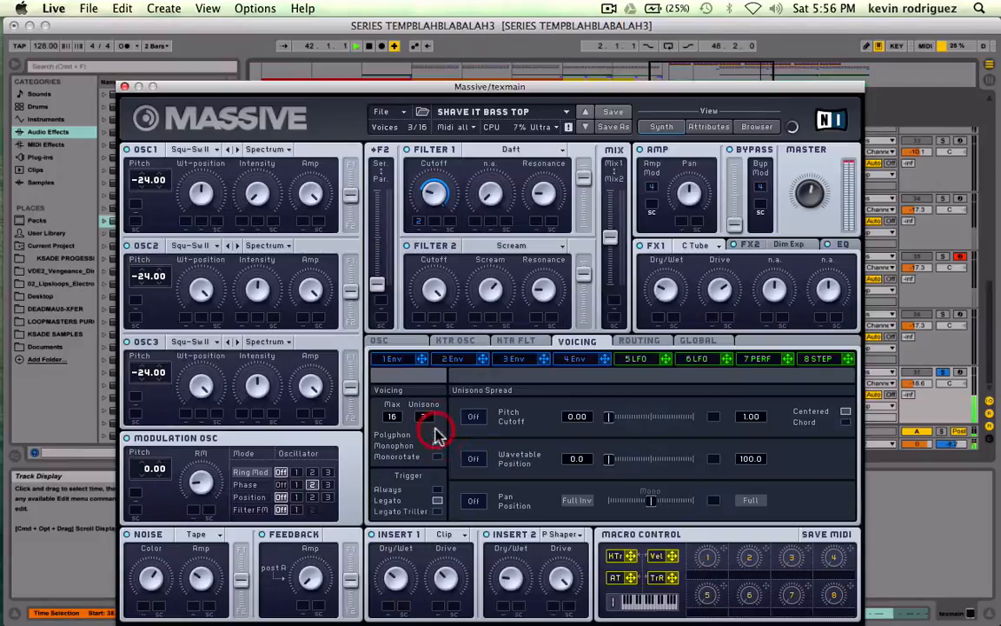
click(437, 456)
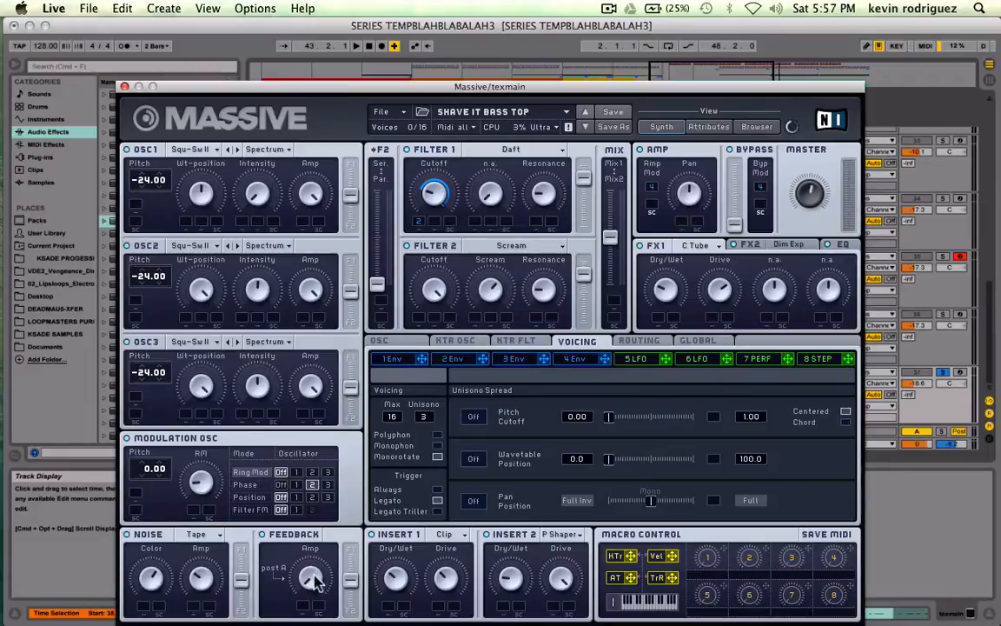
click(262, 536)
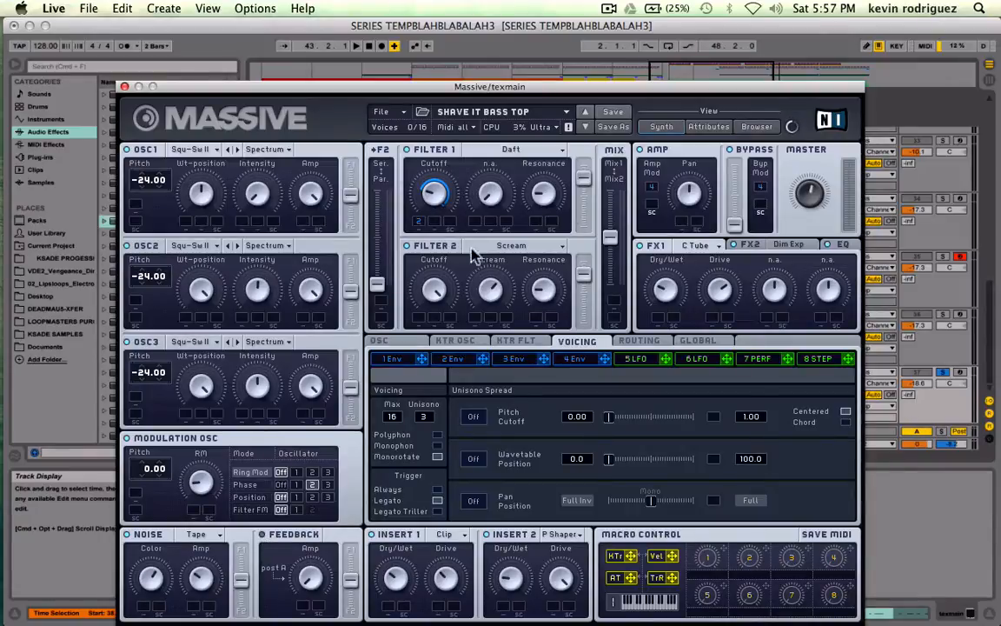
Close Massive, unsolo the second texmain track and listen to the sound in the full mix.
click(123, 86)
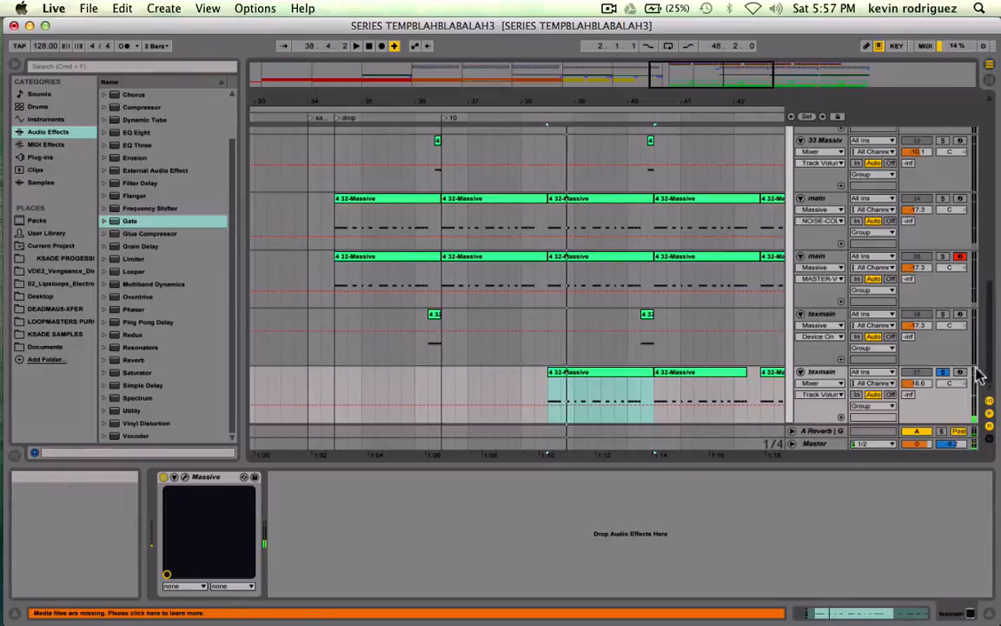
click(943, 373)
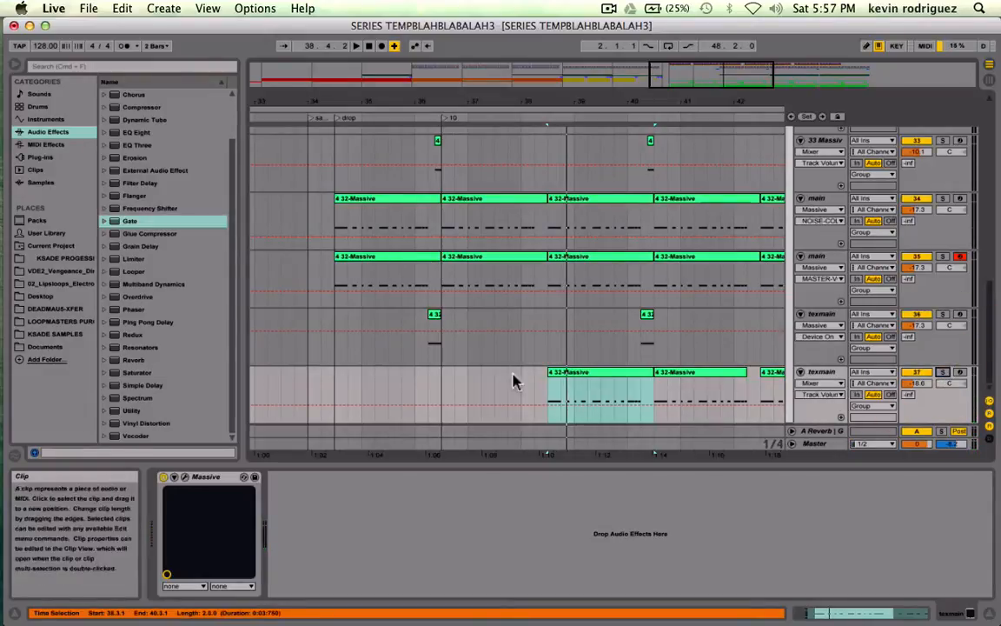
key(space)
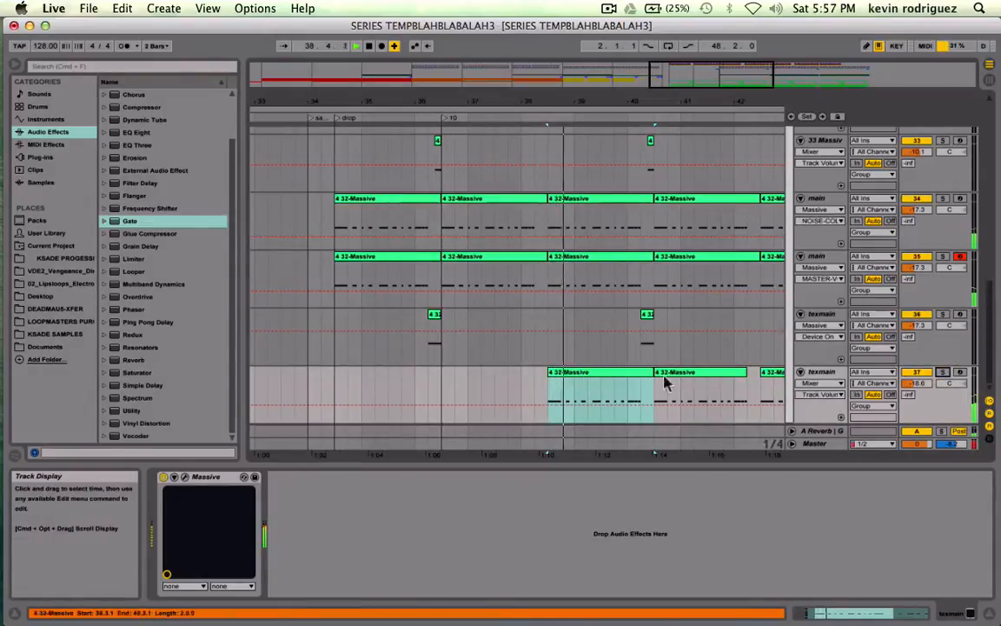
Solo the second texmain track and transpose the notes of its clip at 38.3.1 down to A3.
click(943, 372)
double_click(573, 374)
click(607, 414)
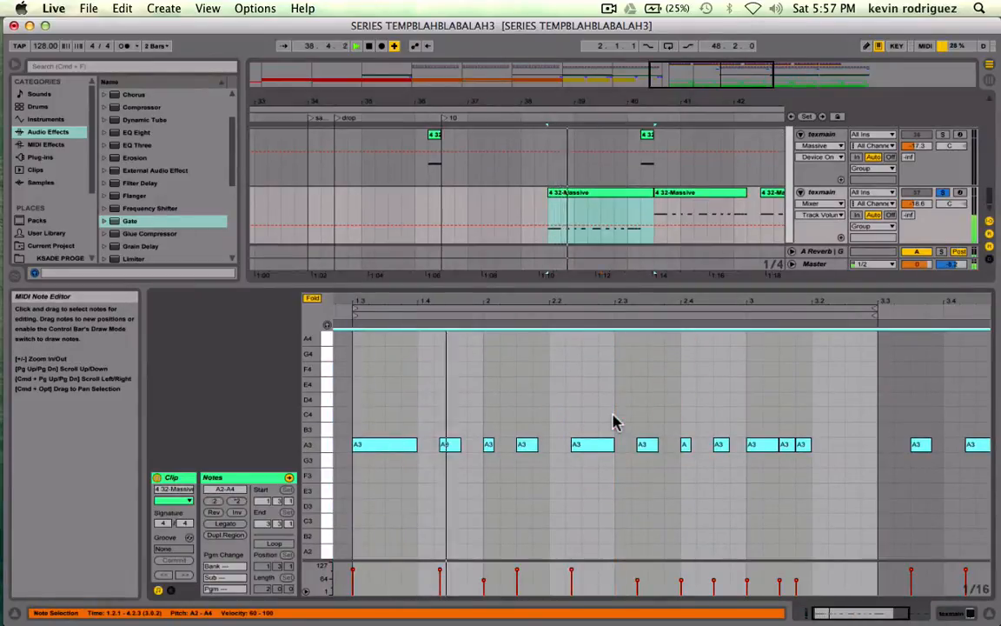
key(space)
key(shift+Tab)
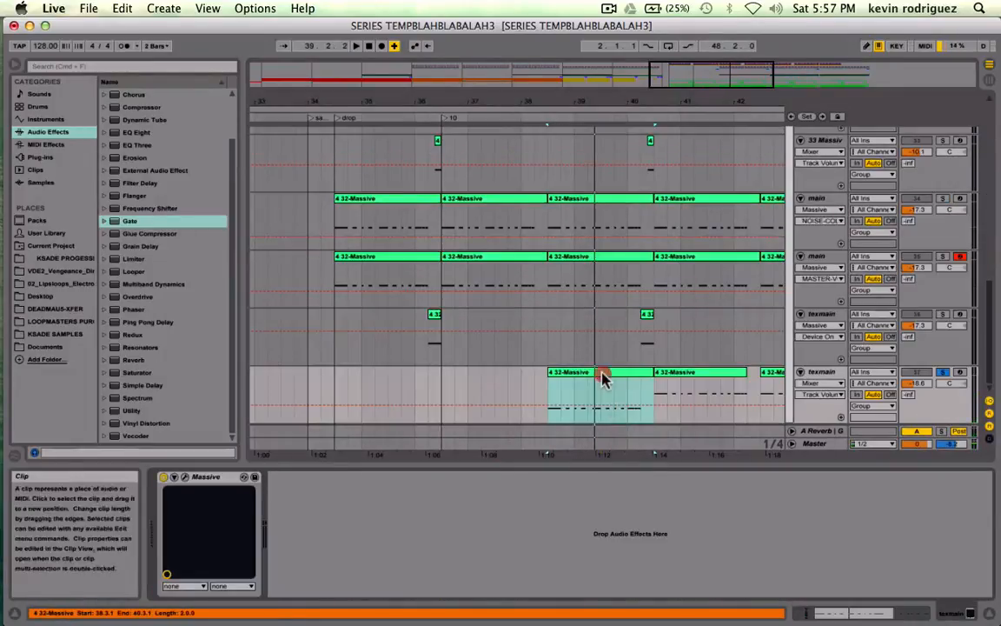
Duplicate the transposed clip five times along the second texmain track, filling it from 40.3.1 to 50.3.1.
click(601, 378)
key(super+d)
key(super+d)
key(super+d)
key(super+d)
key(super+d)
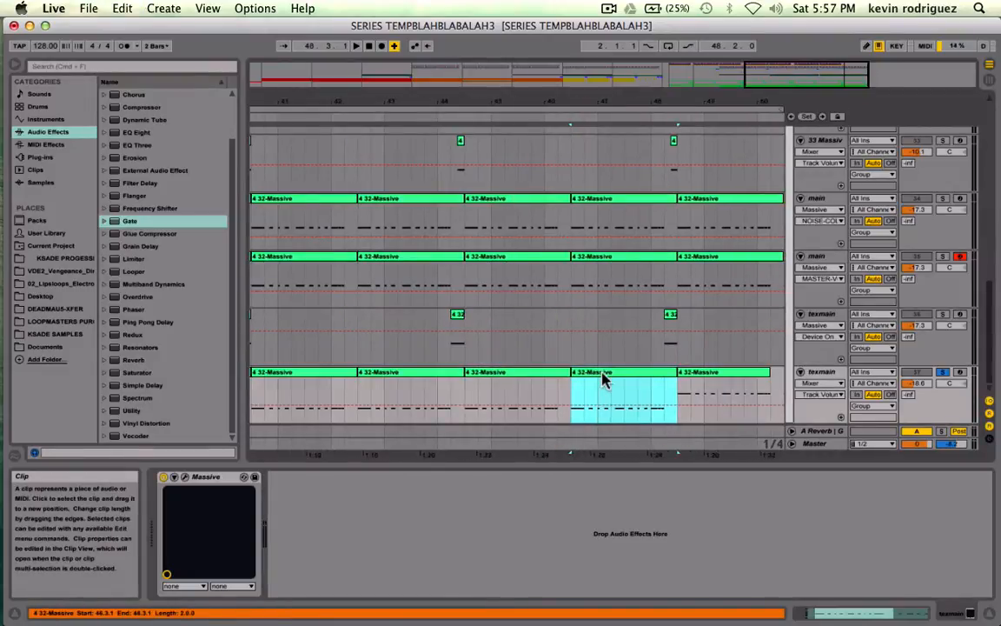
Play the second texmain track from 38.3.1 with and without the full mix and lower its volume to -22.8.
scroll(604, 378, left, 10)
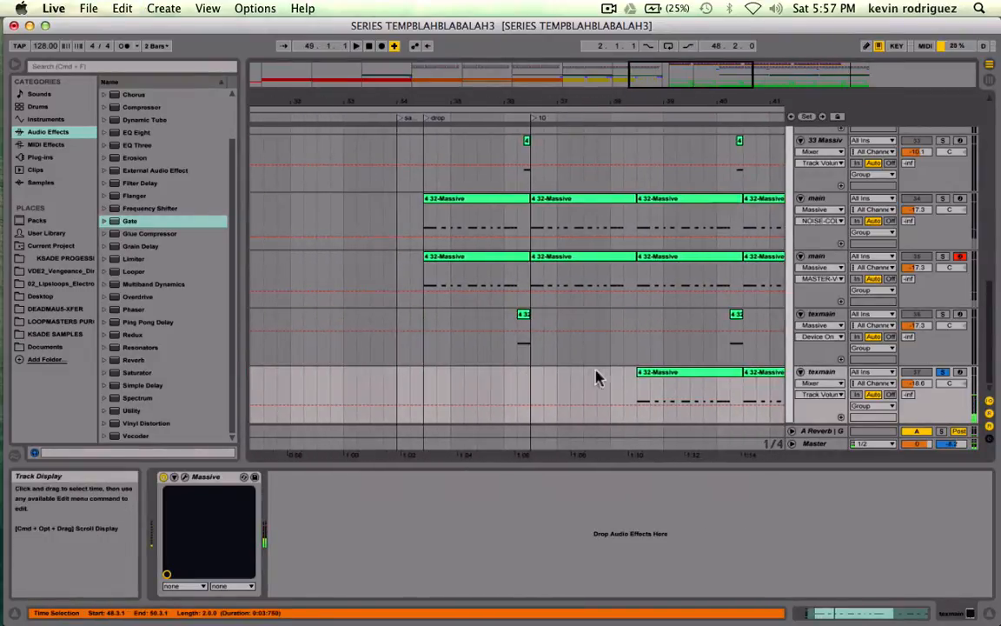
click(641, 371)
click(945, 372)
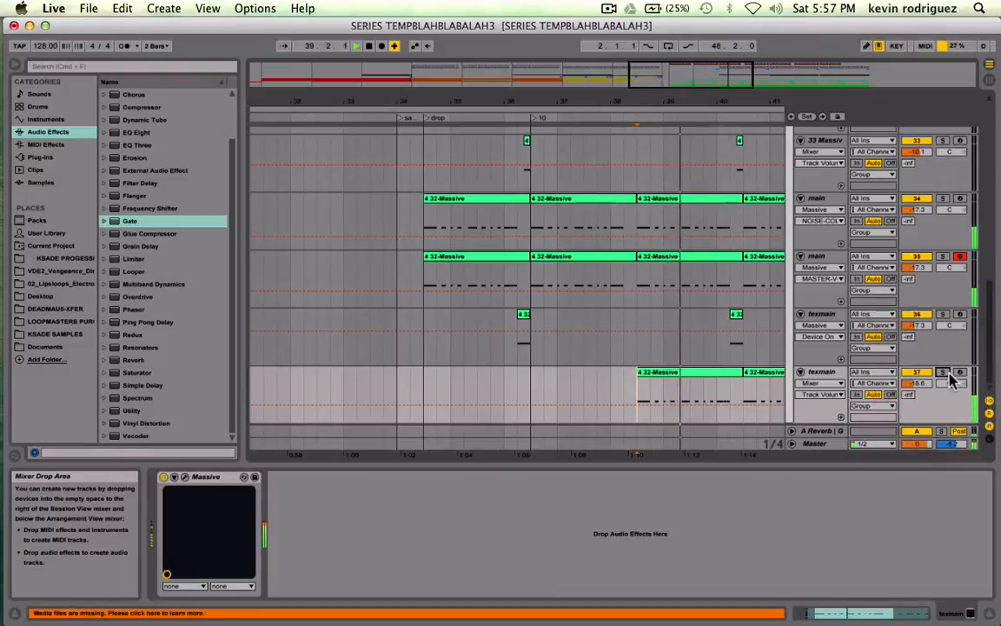
click(946, 374)
key(space)
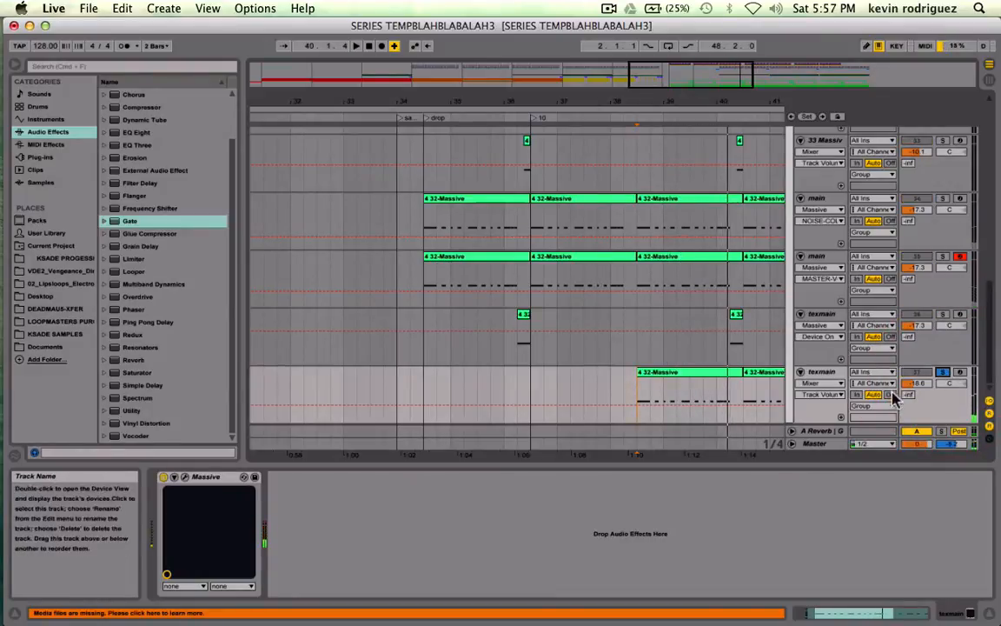
drag(917, 383, 917, 394)
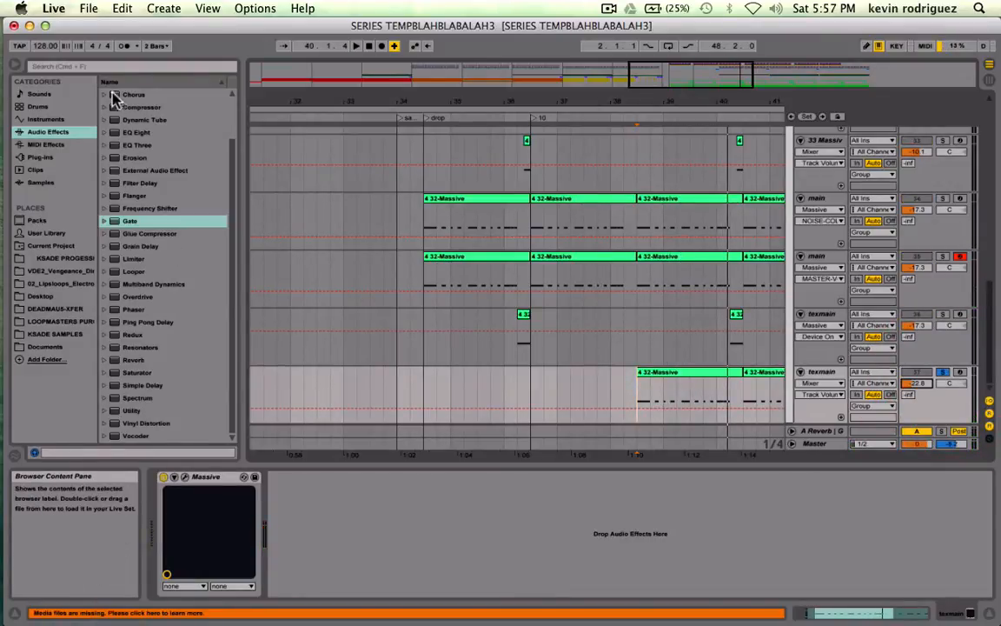
Add the Sugar Bytes WOW plug-in after Massive on the second texmain track.
click(48, 144)
click(39, 131)
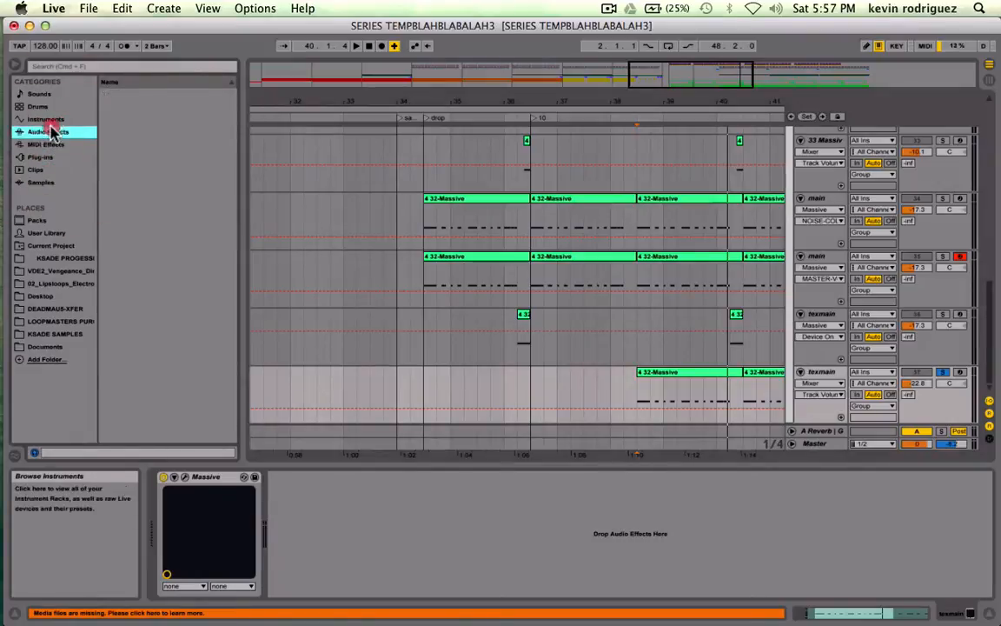
click(34, 158)
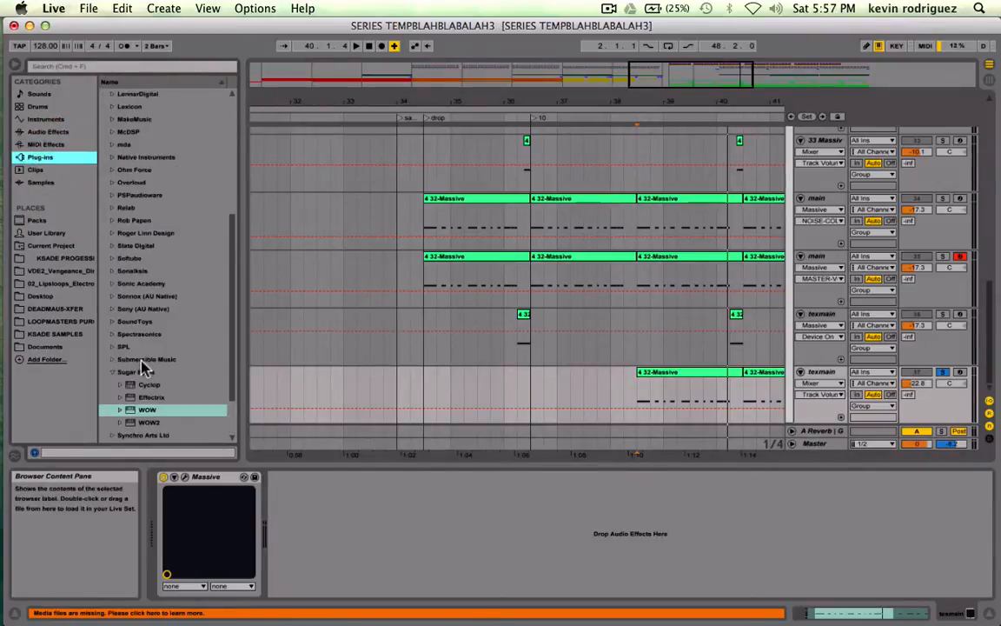
drag(130, 410, 306, 532)
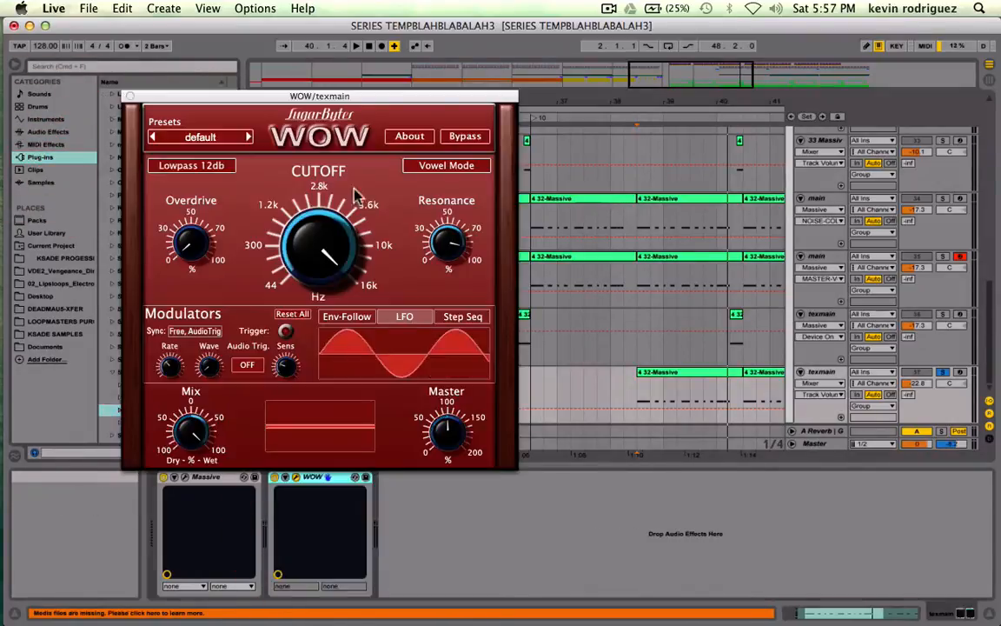
Audition WOW's user presets during playback, starting from BASIC WOW, and settle on lowstuff.
click(200, 137)
mouse_move(204, 193)
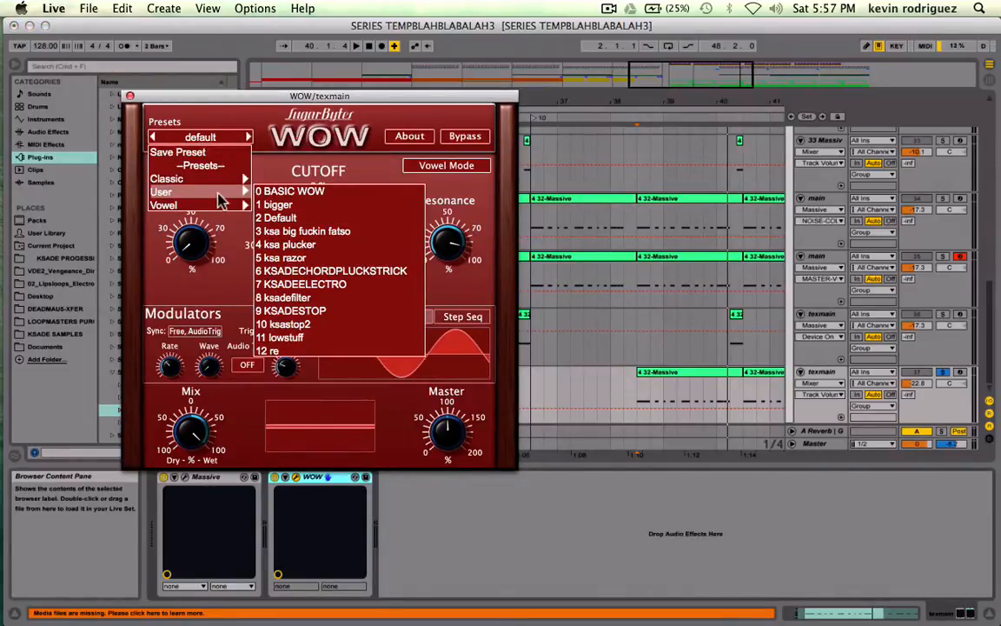
click(289, 191)
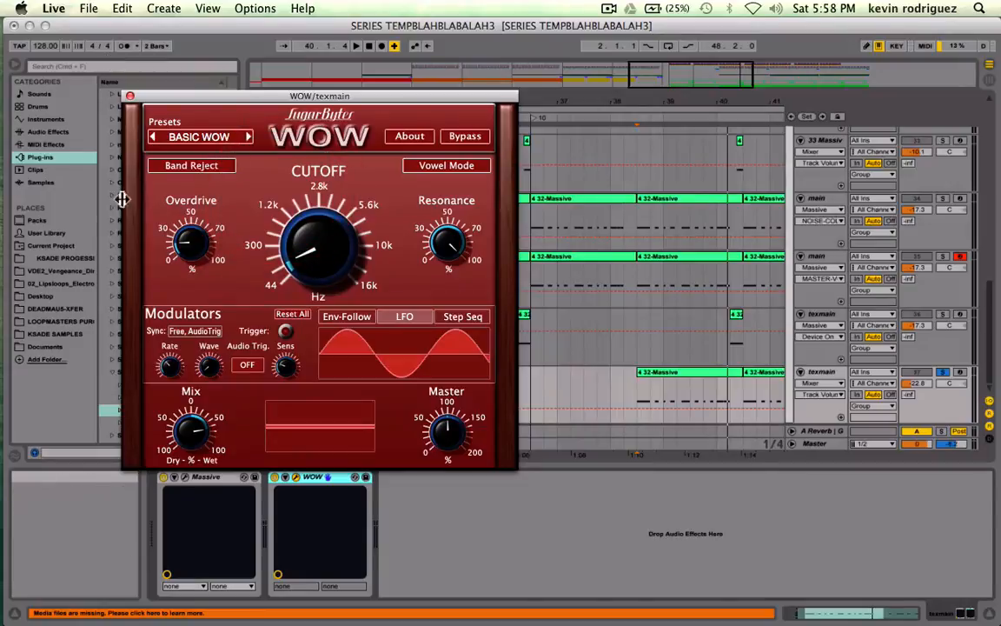
click(248, 136)
click(248, 136)
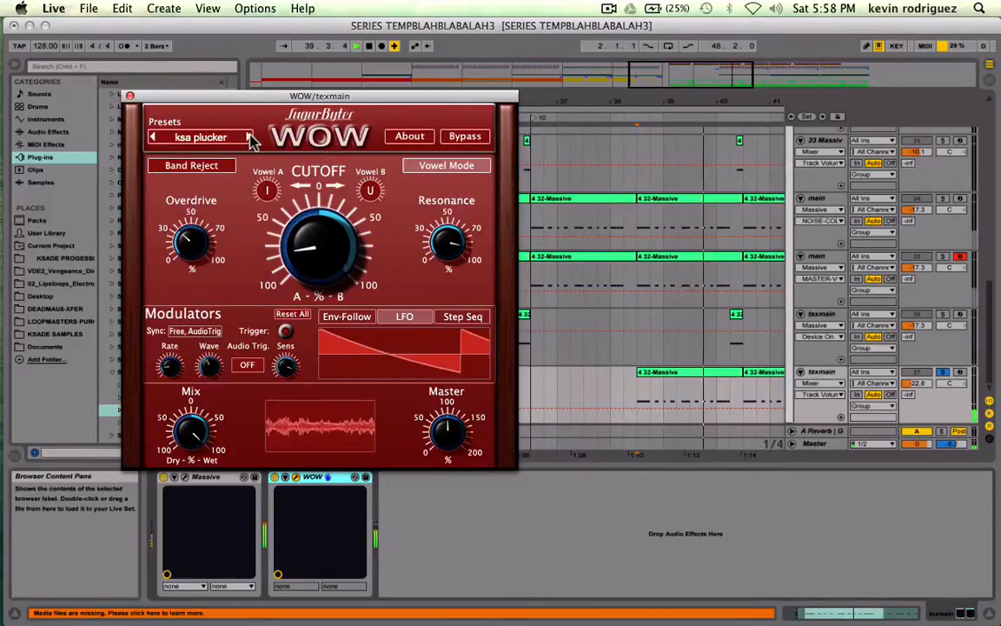
click(248, 137)
click(249, 136)
click(248, 137)
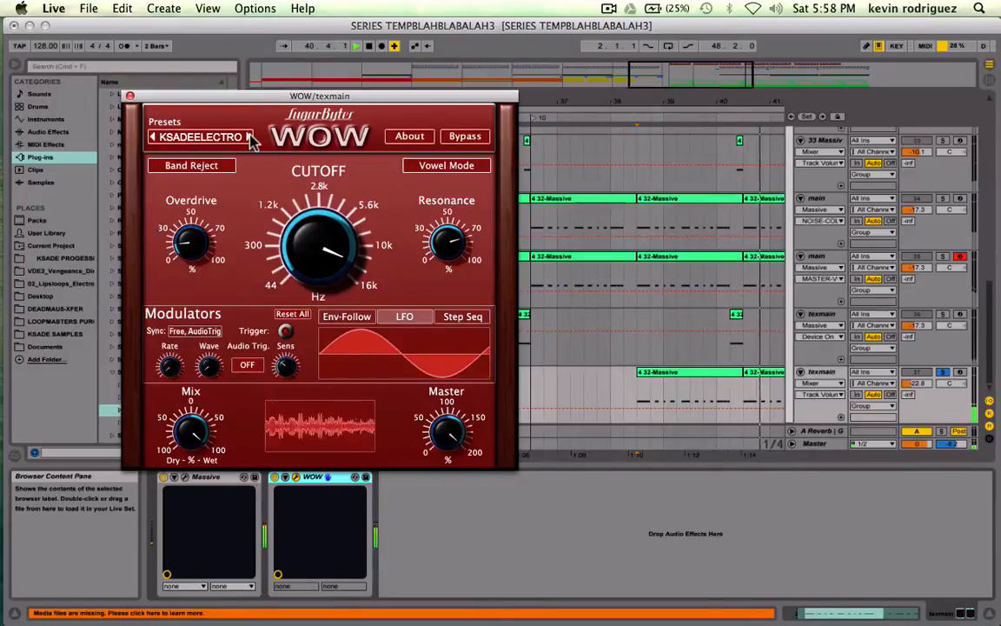
click(248, 136)
click(249, 136)
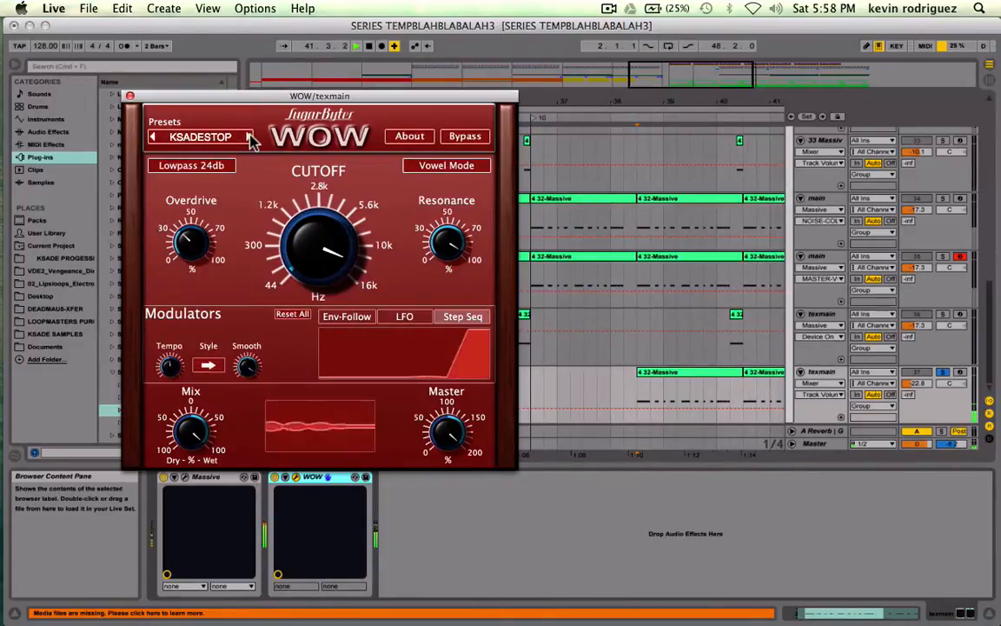
click(154, 137)
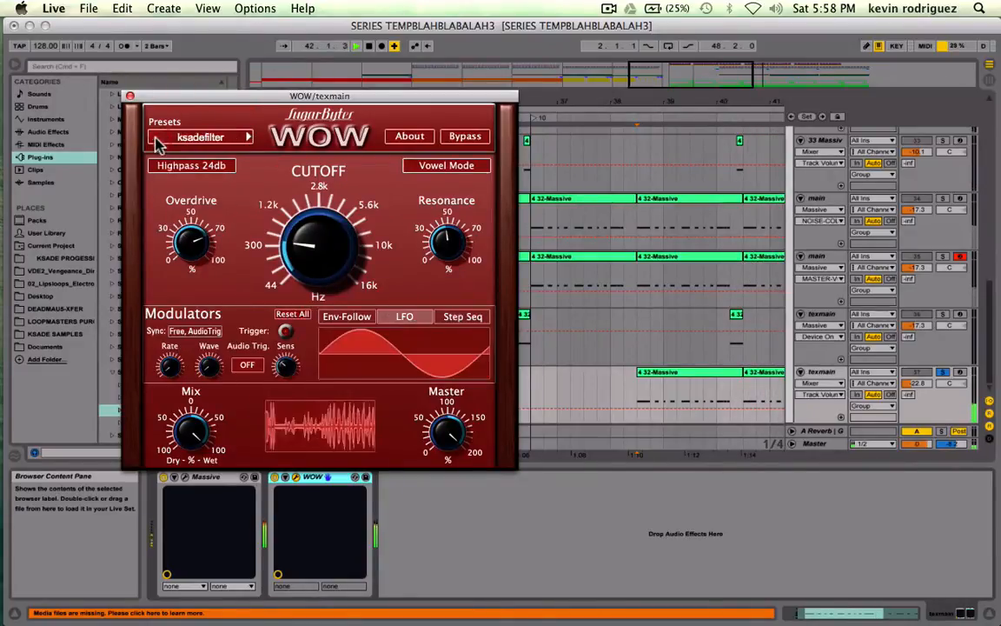
click(248, 139)
click(248, 139)
click(247, 139)
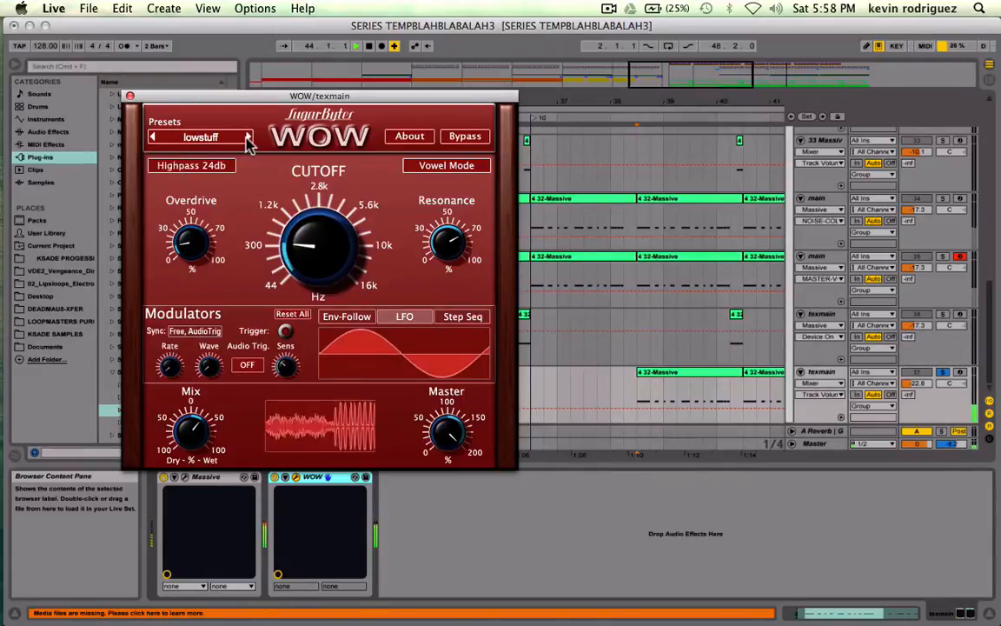
Set WOW's mix to fully wet, its overdrive to about 45% and its cutoff near 300 Hz while listening.
drag(189, 430, 186, 299)
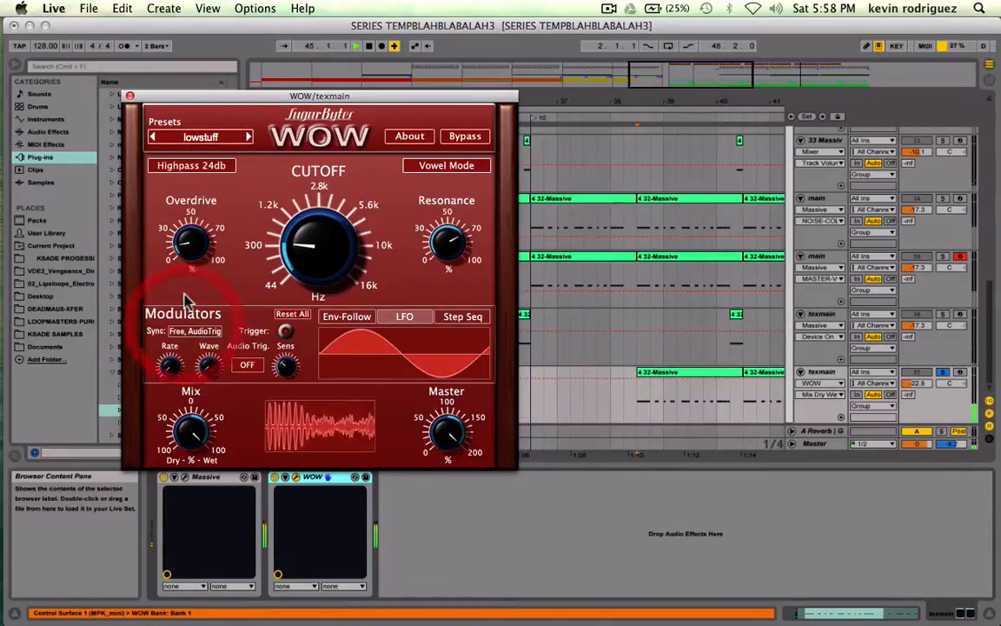
drag(199, 252, 198, 186)
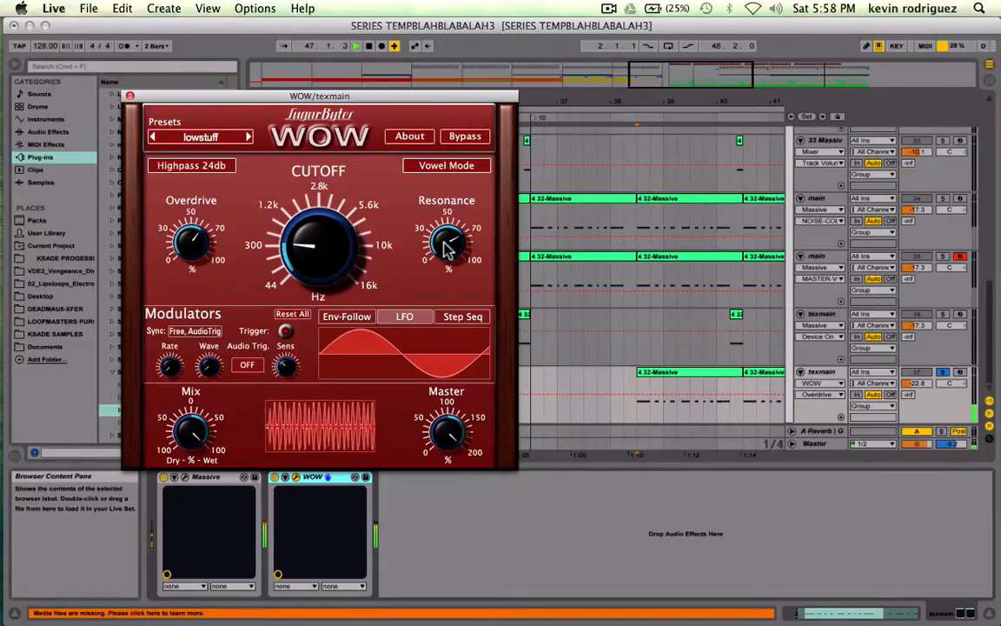
drag(193, 234, 191, 249)
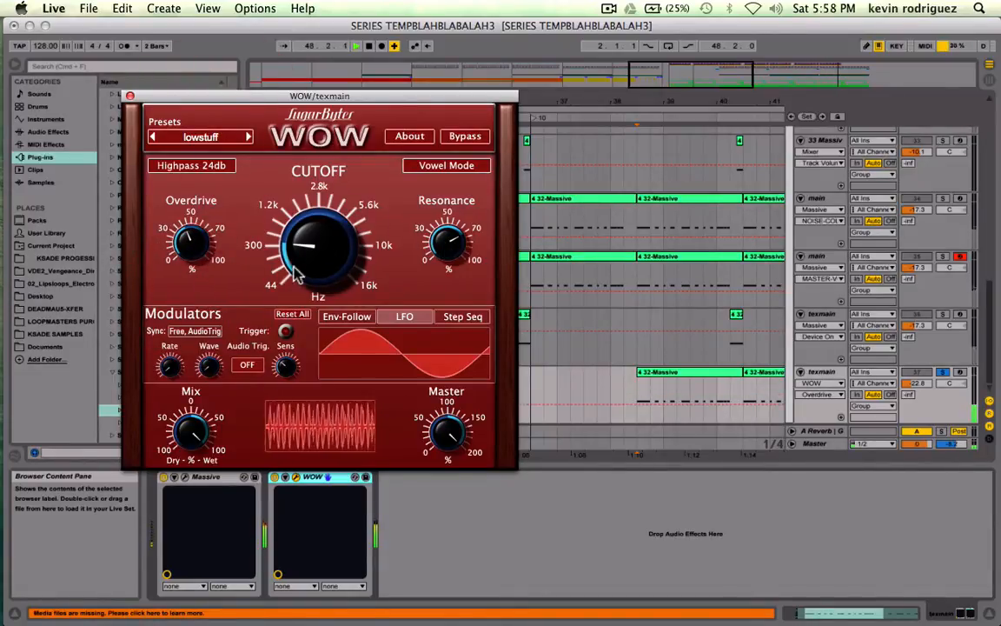
mouse_move(295, 265)
mouse_down()
mouse_move(293, 285)
mouse_move(295, 217)
mouse_move(294, 275)
mouse_up()
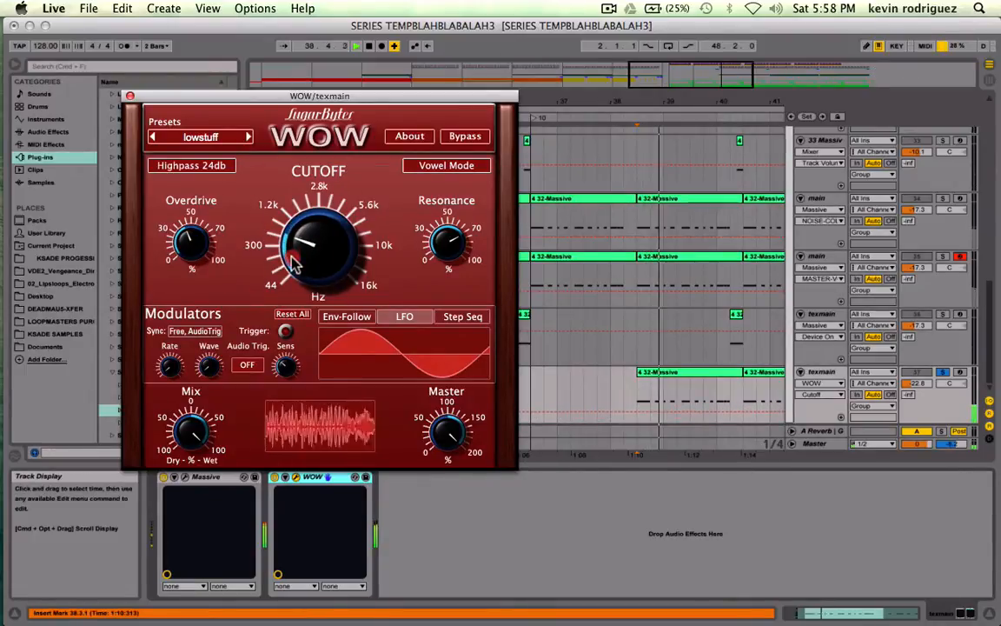
key(space)
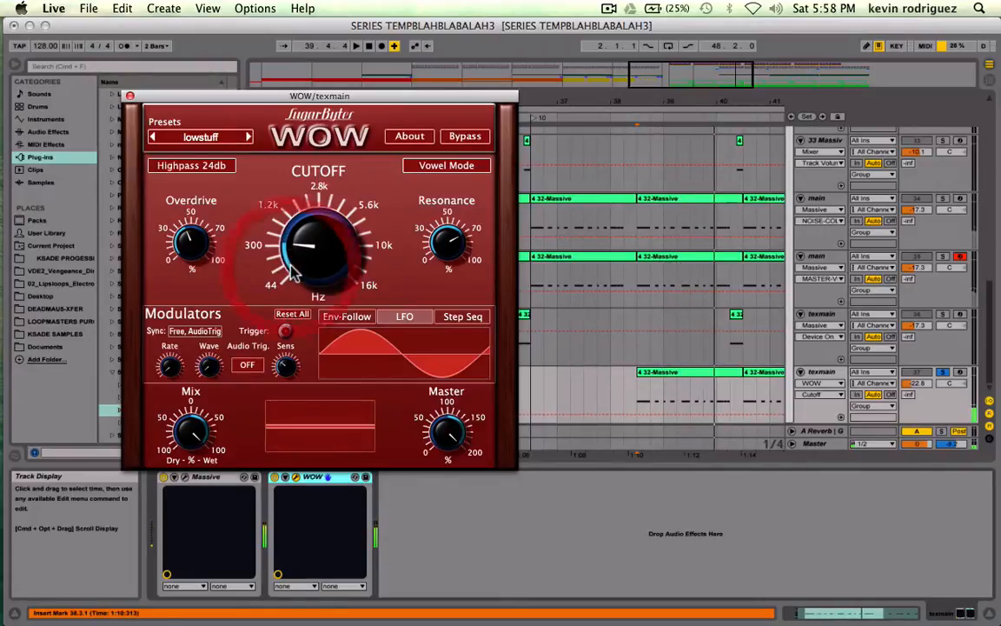
click(131, 97)
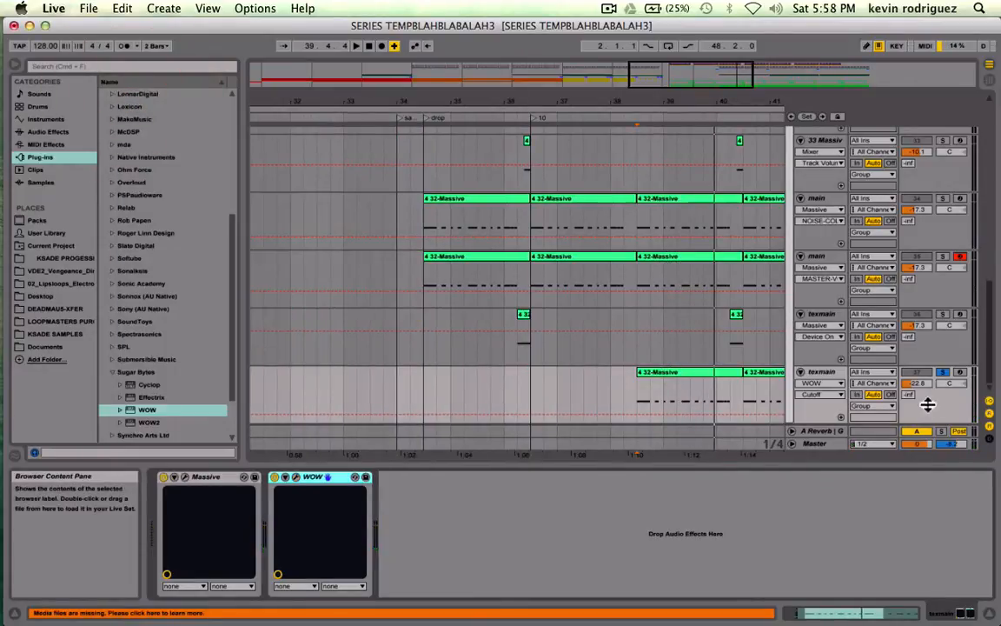
Raise WOW's overdrive to 100%, play the result and collapse the plug-in folders in the browser.
scroll(570, 318, right, 5)
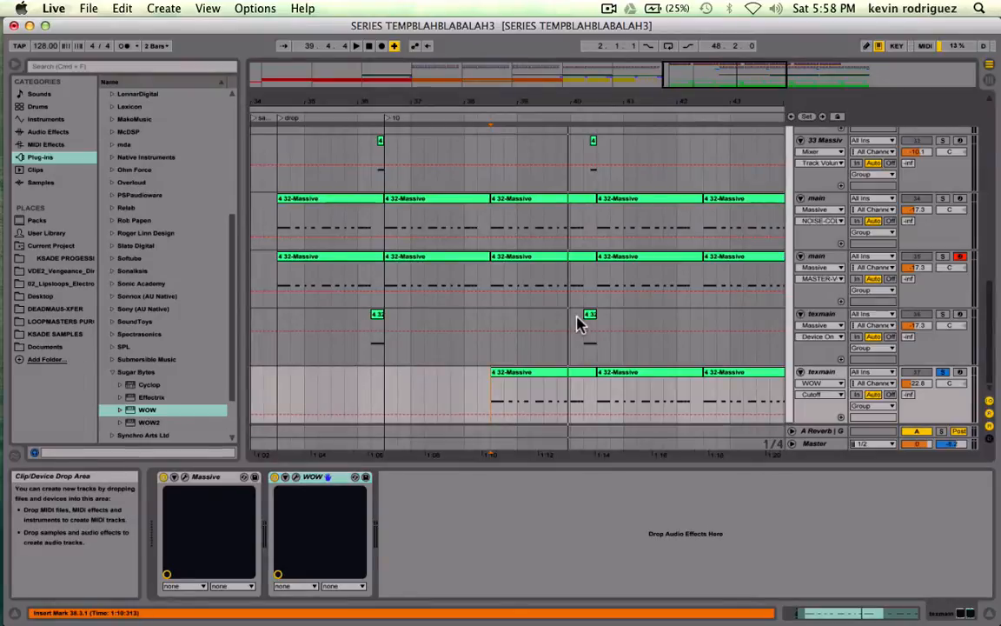
click(295, 477)
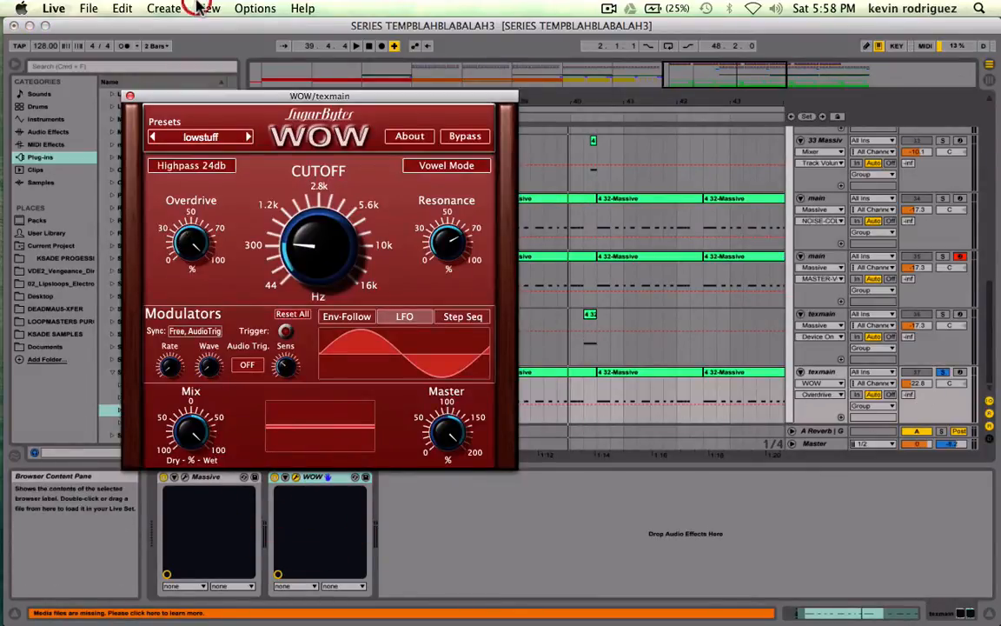
key(space)
click(130, 95)
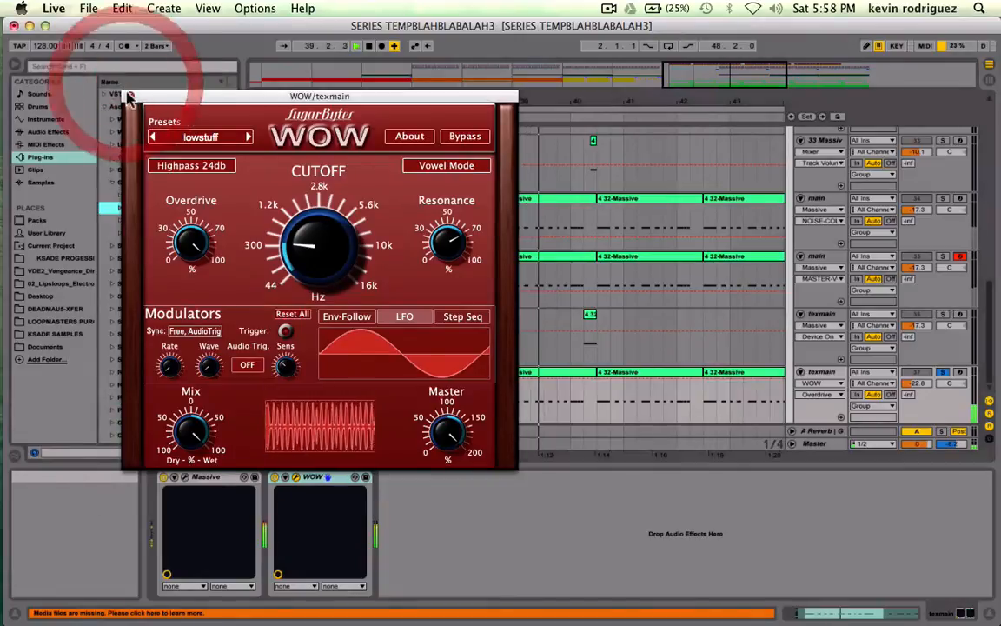
click(105, 106)
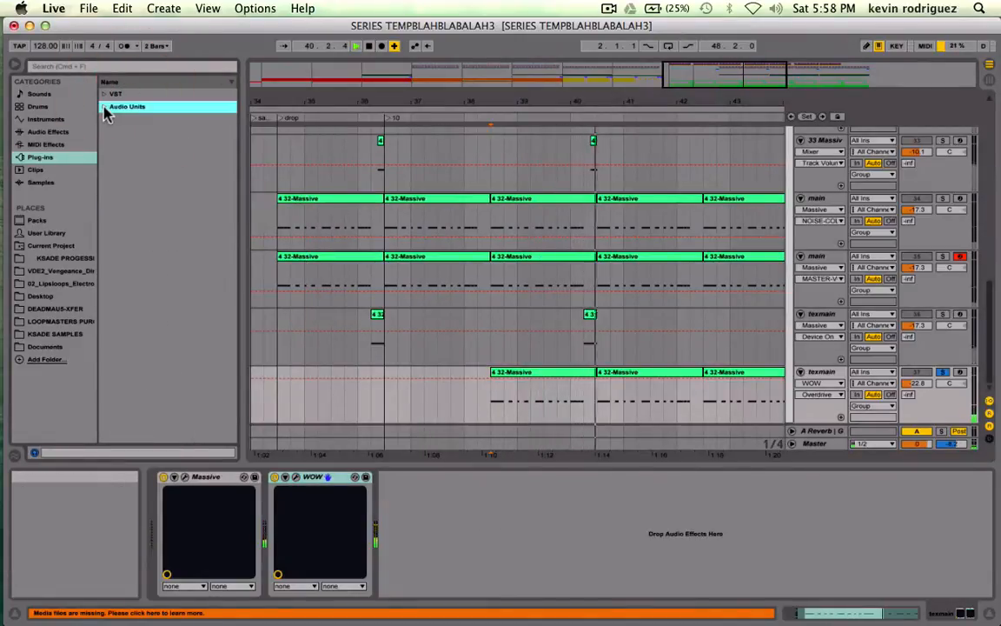
click(144, 82)
key(space)
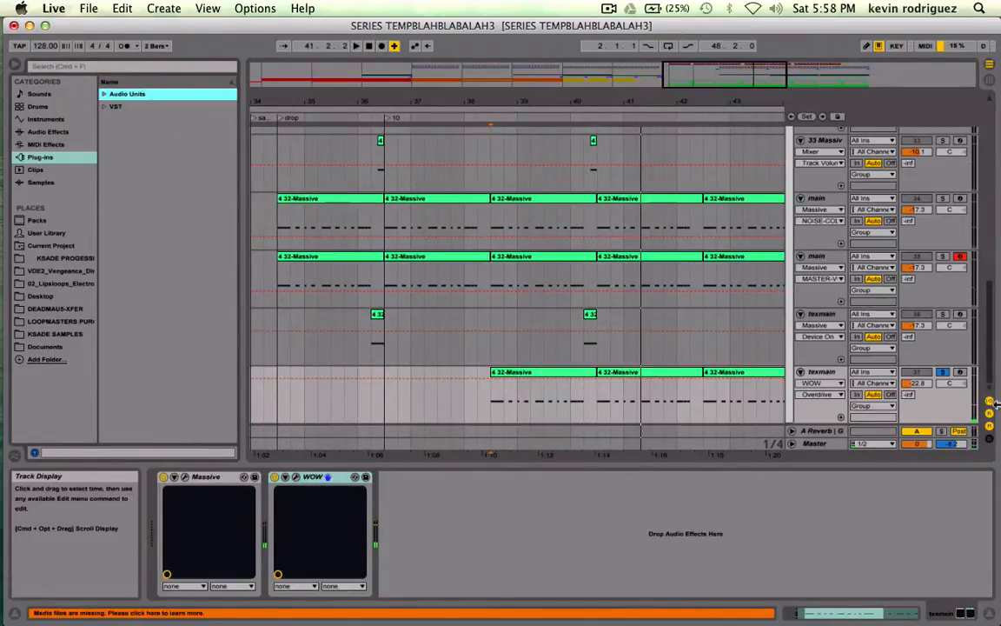
Unsolo the second texmain track, play it in the full mix from 38.1.1 and lower its volume to -28.8.
click(939, 372)
click(459, 402)
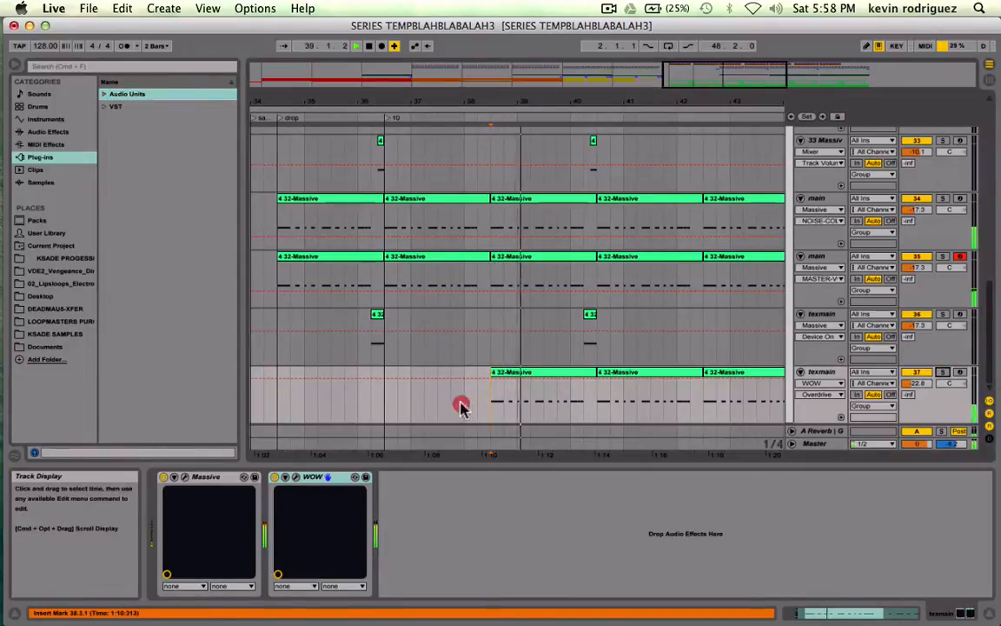
key(space)
drag(916, 383, 916, 425)
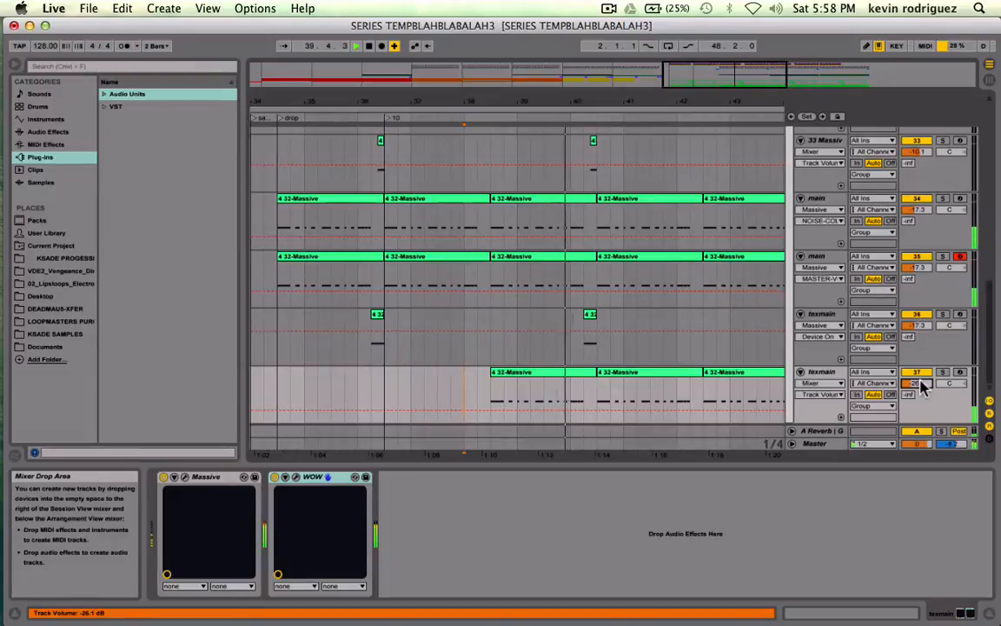
click(647, 373)
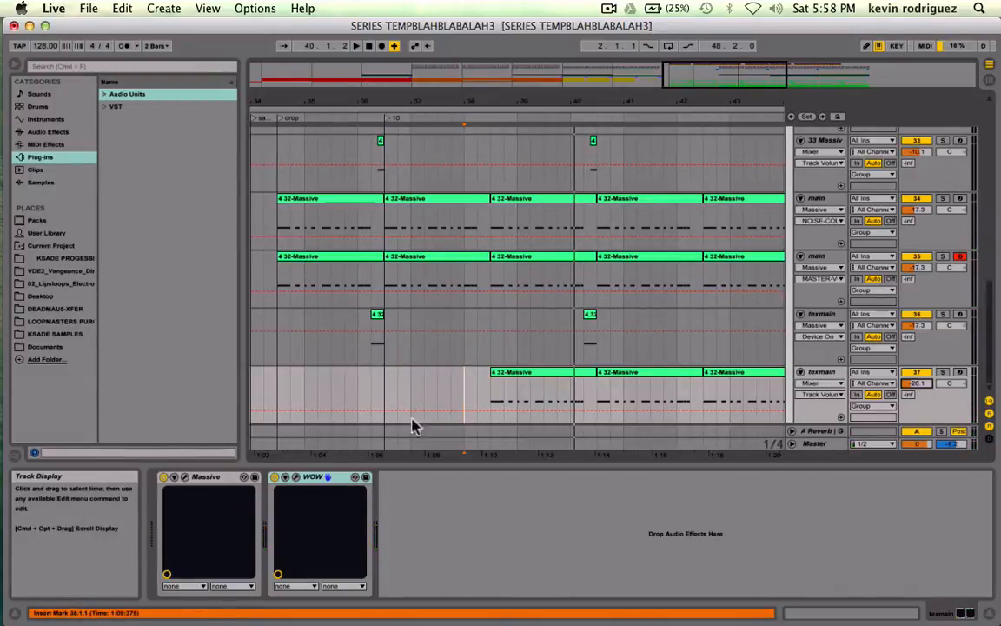
drag(912, 383, 913, 386)
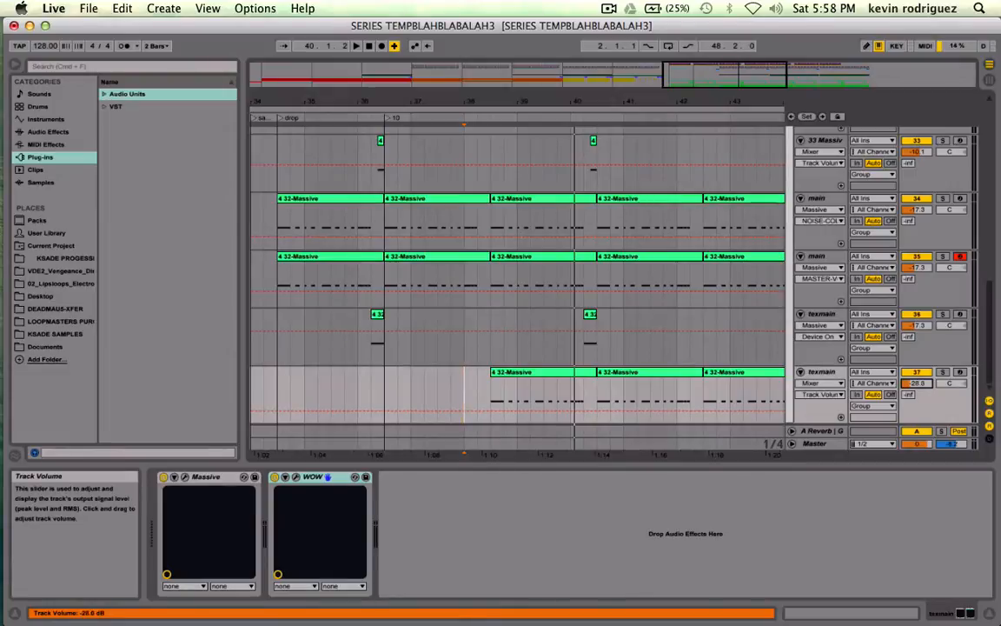
click(469, 372)
key(space)
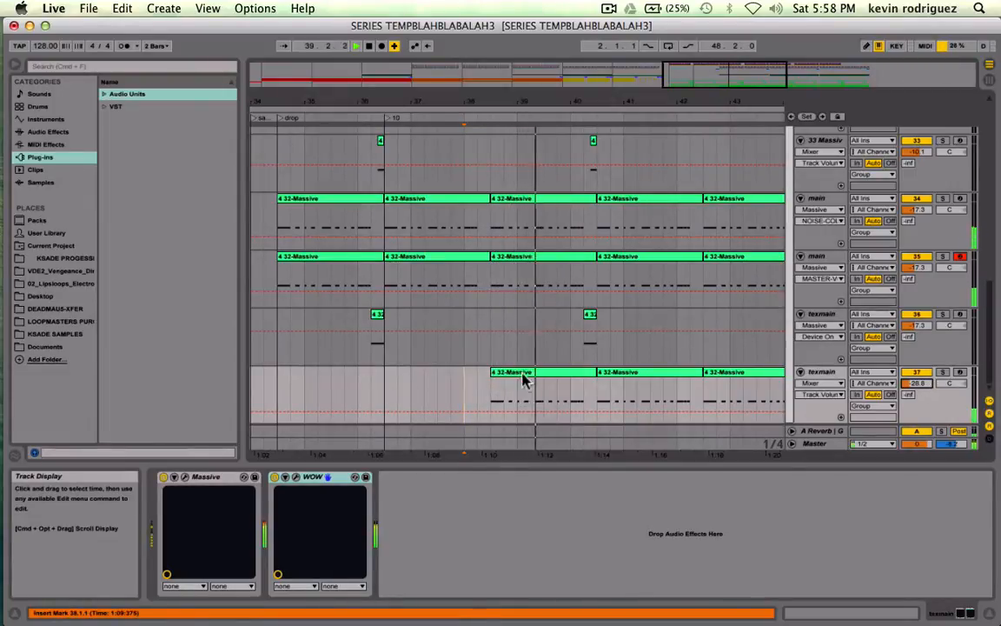
scroll(570, 387, up, 10)
key(space)
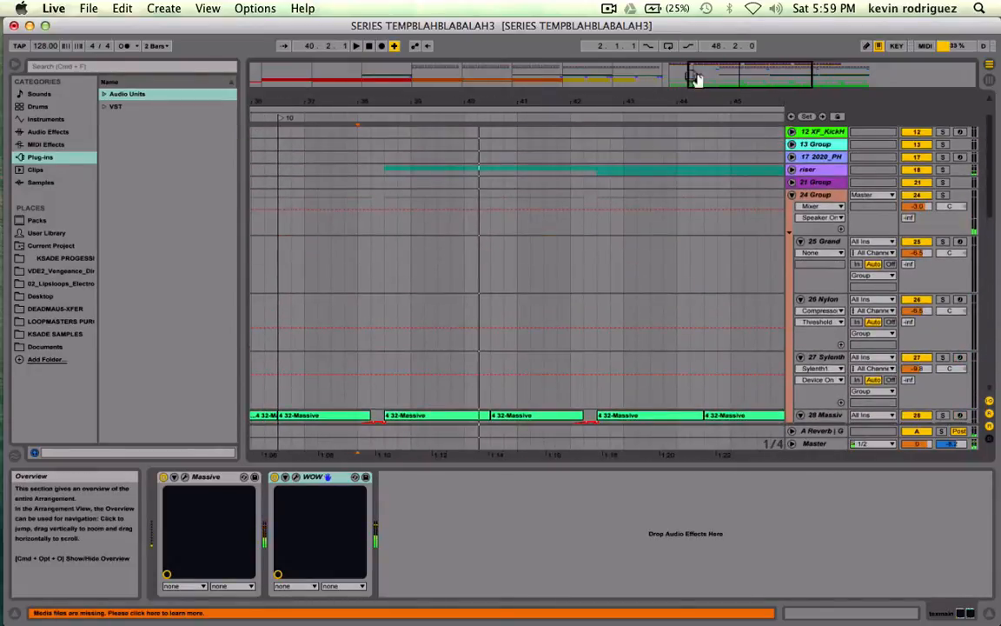
Delete the second texmain track's clips between 38.3.1 and 42.3.1.
drag(680, 101, 629, 73)
click(528, 182)
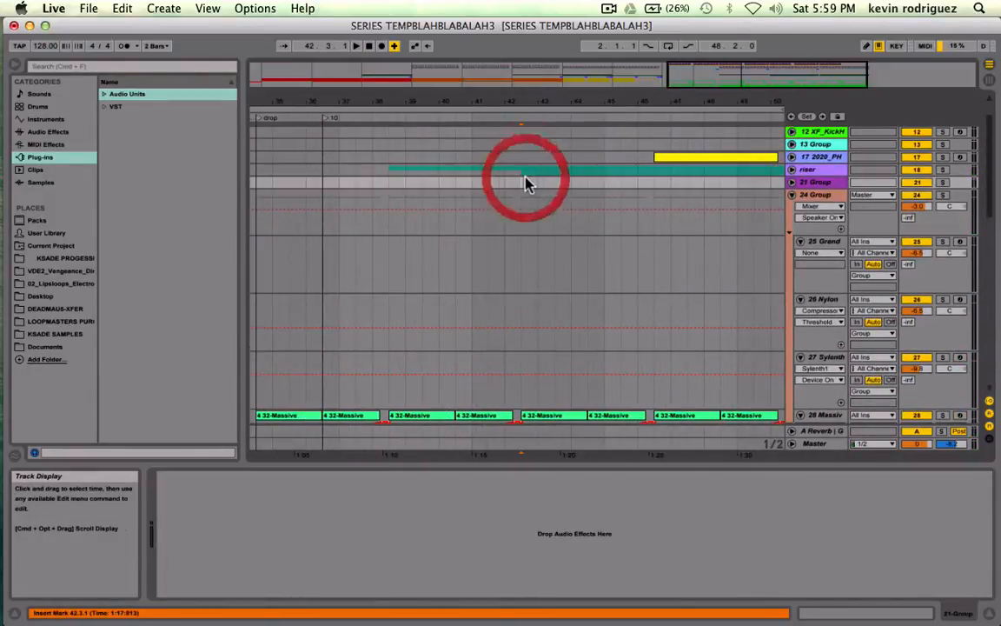
scroll(526, 184, up, 3)
scroll(525, 183, down, 10)
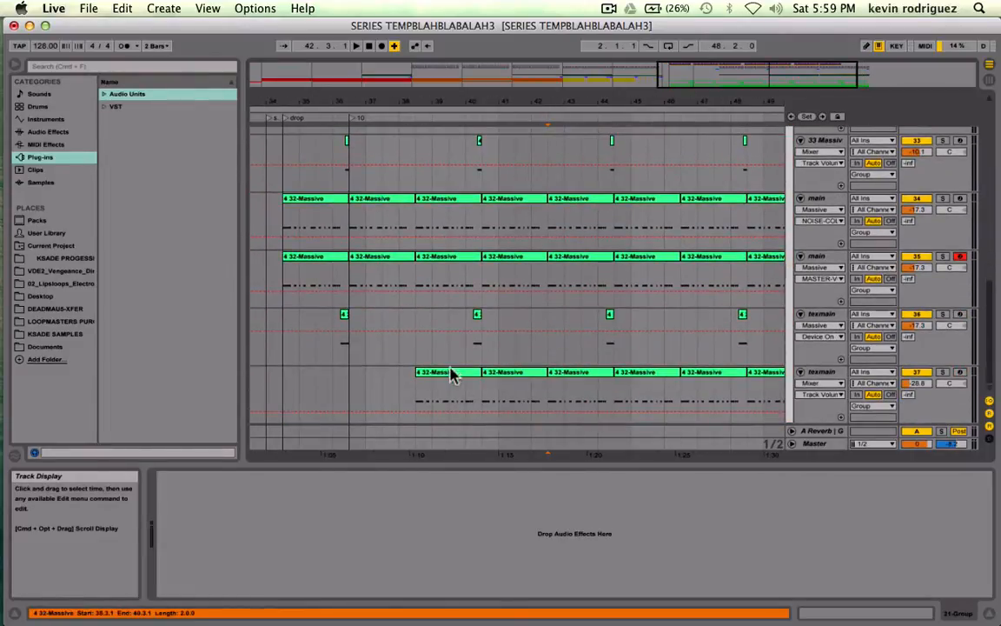
drag(451, 374, 518, 376)
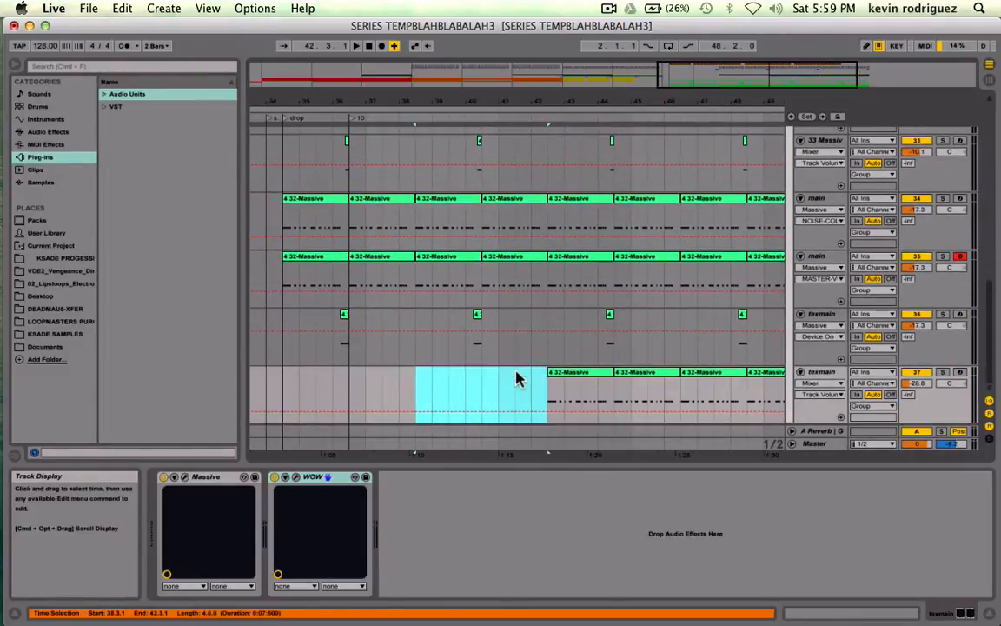
click(581, 376)
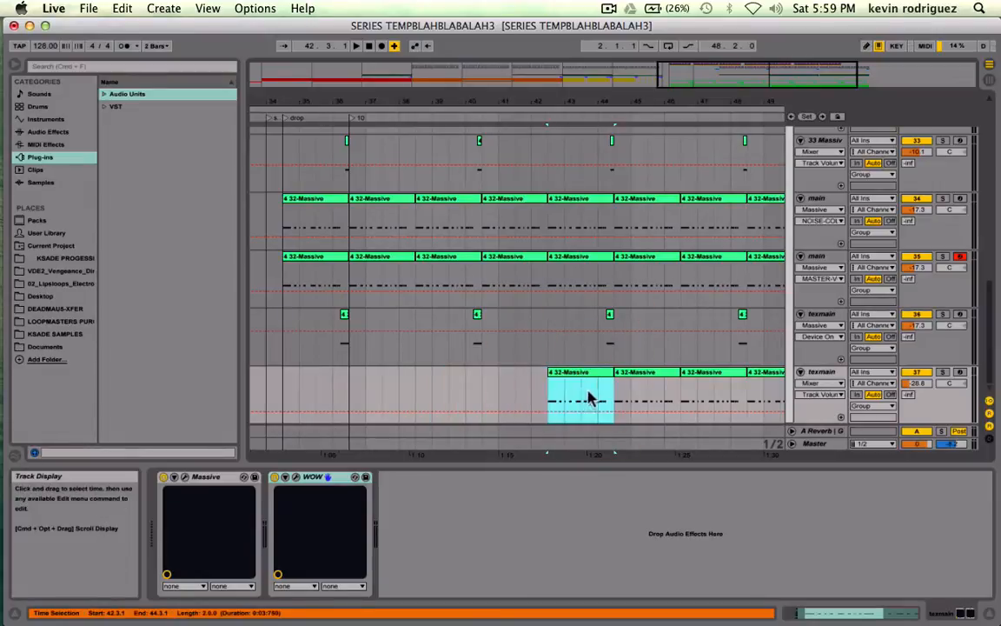
drag(552, 398, 617, 397)
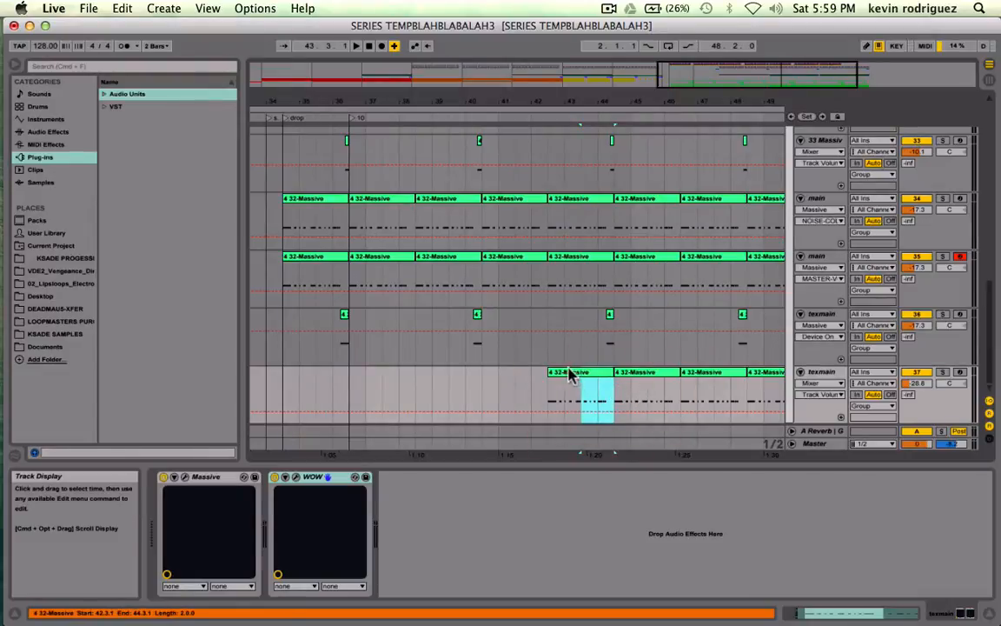
click(570, 370)
click(664, 370)
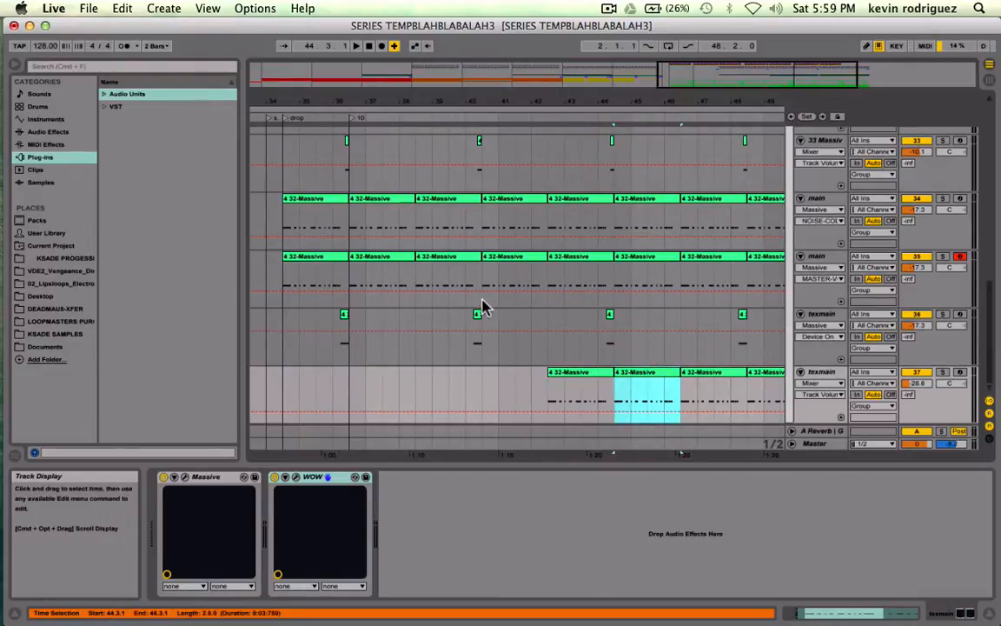
Play the full mix from the drop at 34.3.1 through the second texmain track's entry at 42.3.1.
click(281, 387)
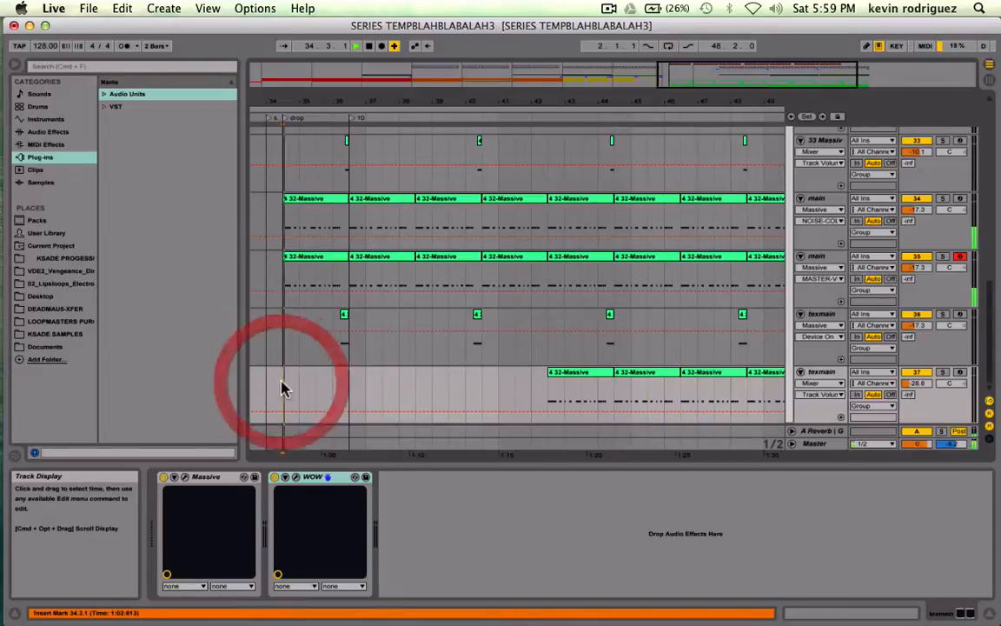
key(space)
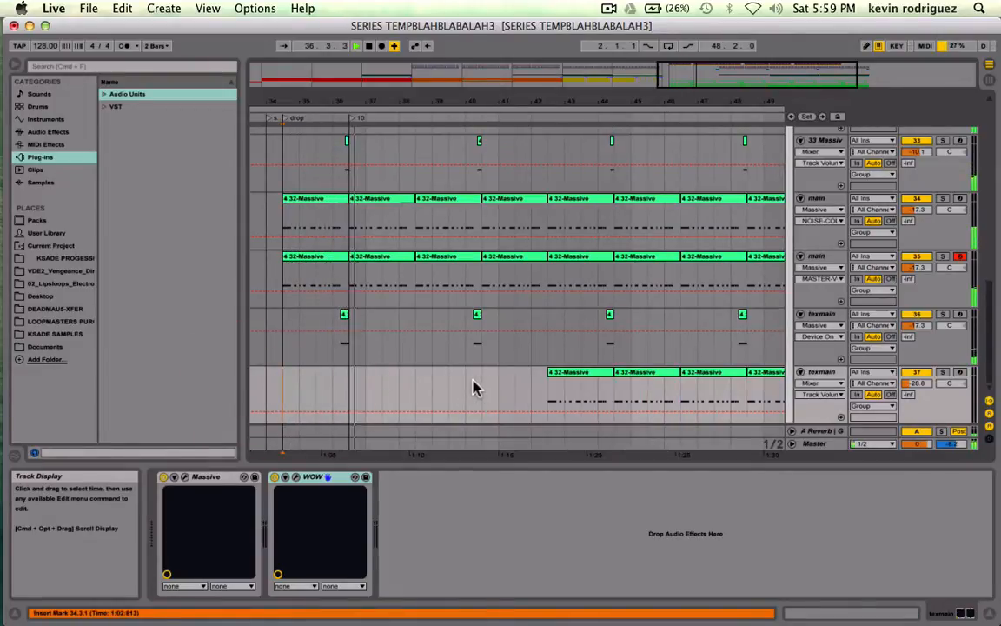
scroll(474, 387, up, 5)
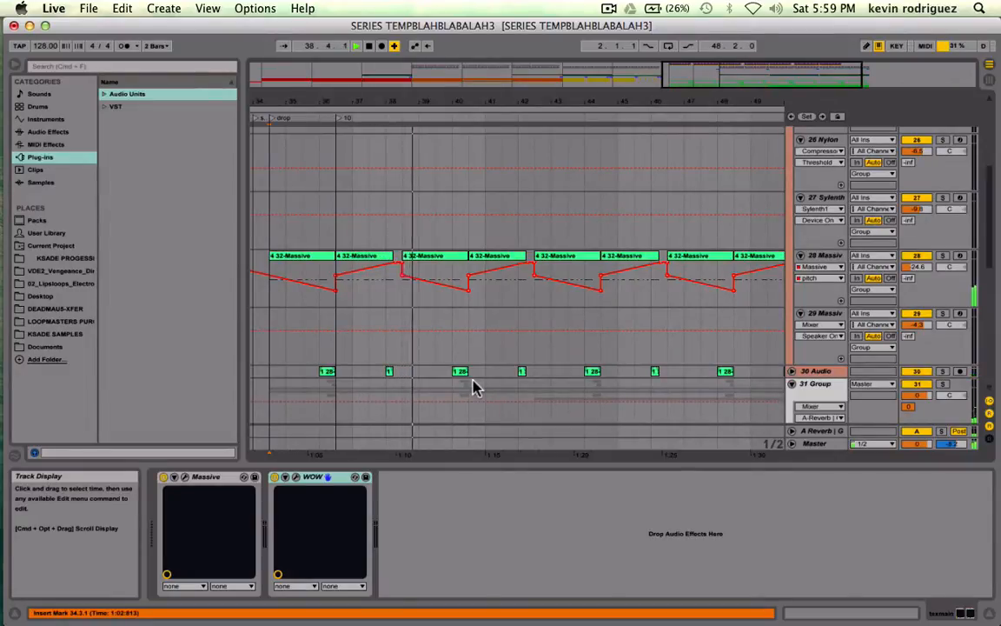
scroll(473, 388, down, 5)
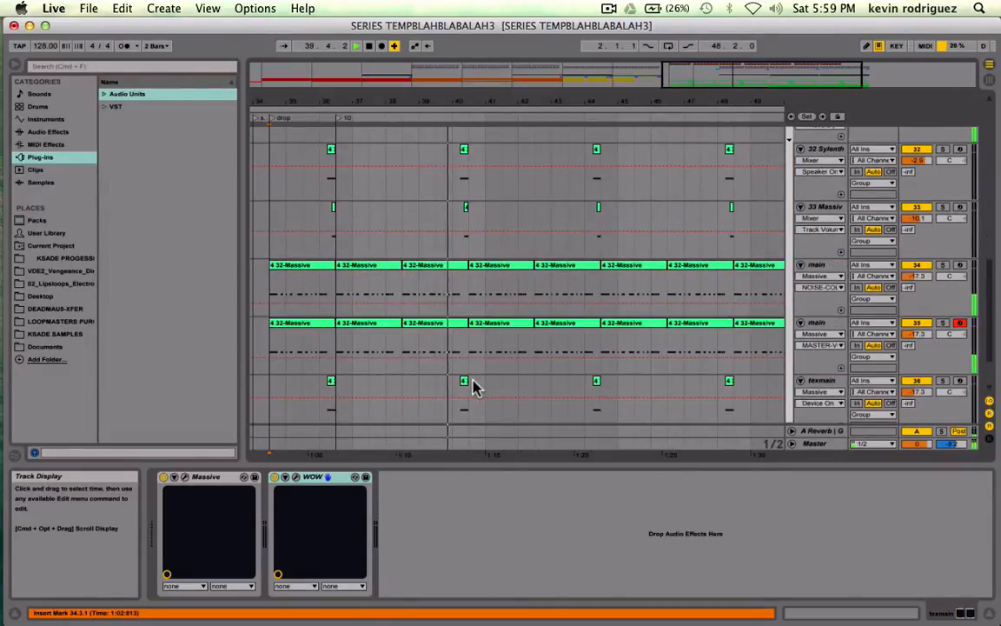
scroll(473, 388, down, 1)
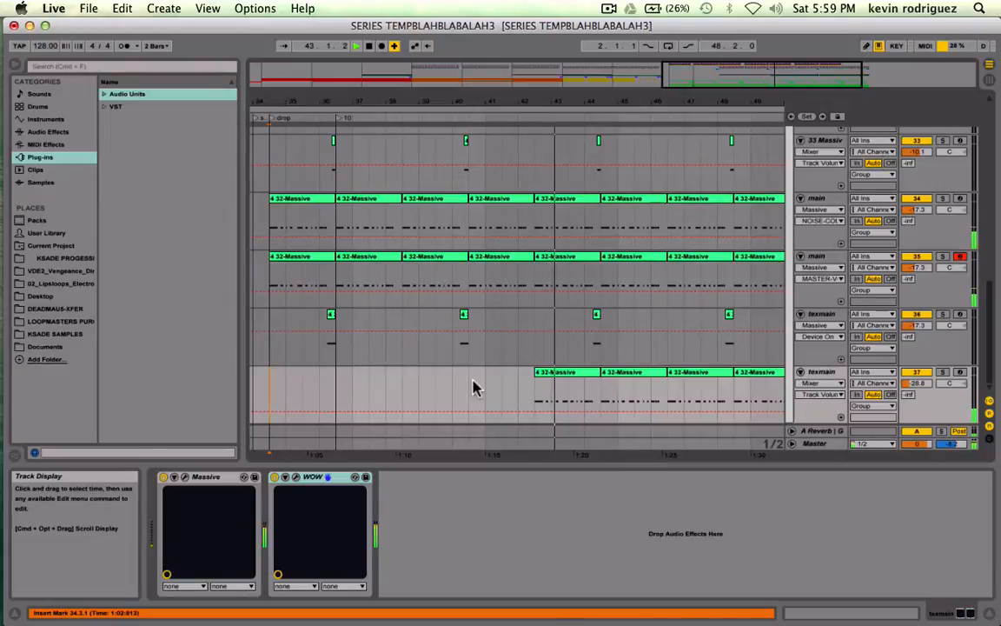
Lower the second texmain track's volume to -31.0 dB and fold the 24 and 31 groups.
drag(917, 383, 923, 391)
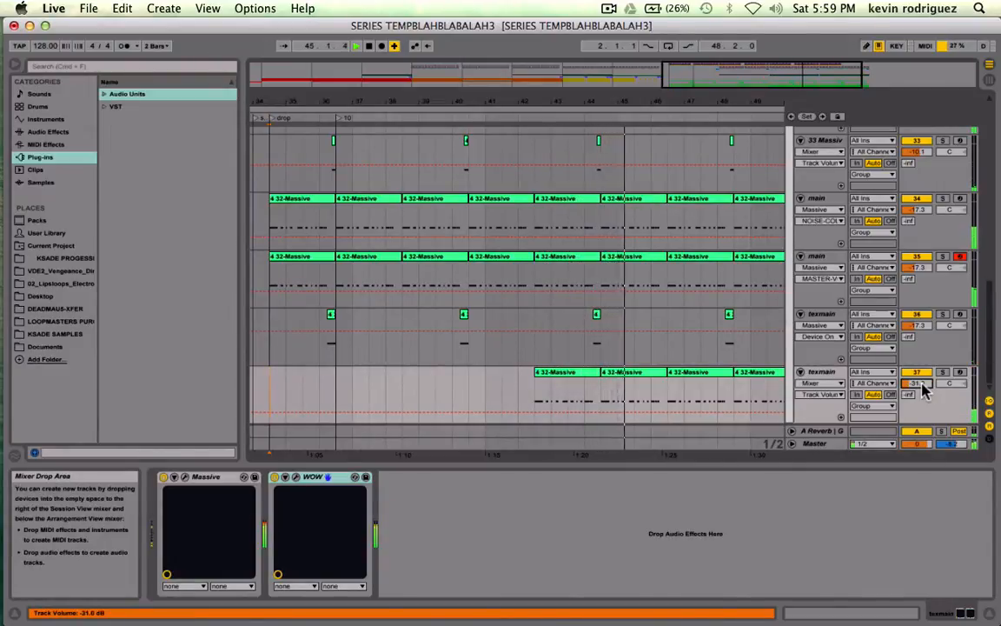
scroll(867, 383, up, 10)
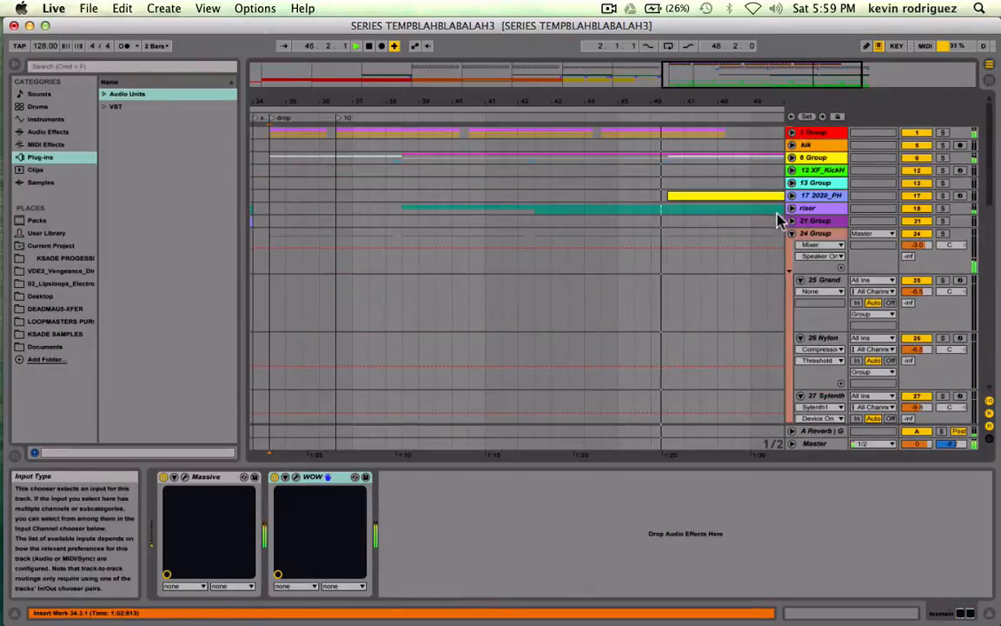
click(792, 233)
click(791, 258)
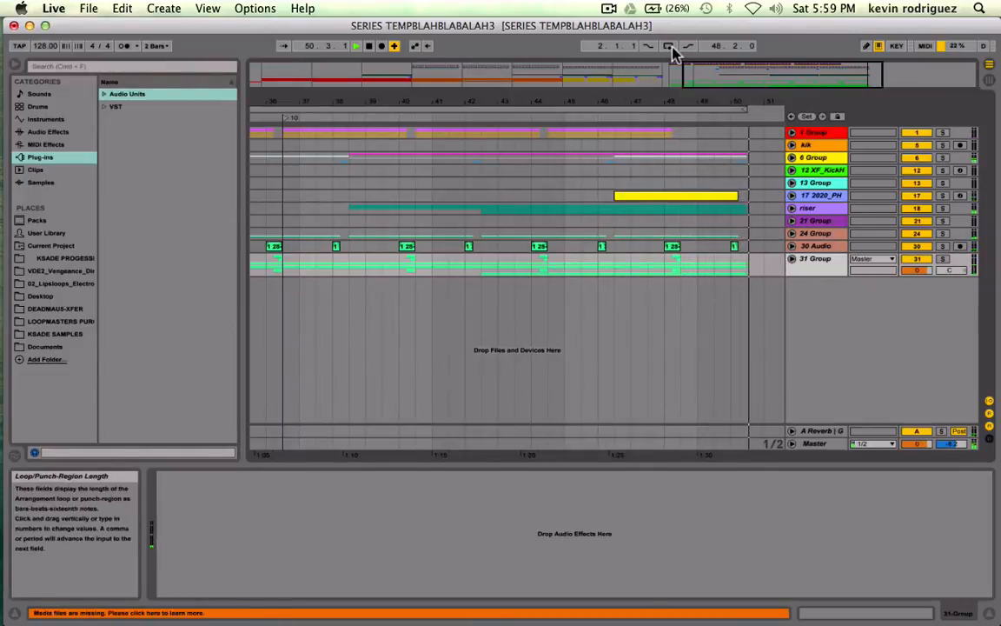
Place the insert marker at the drop, 34.3.1, and save the set.
scroll(519, 266, left, 5)
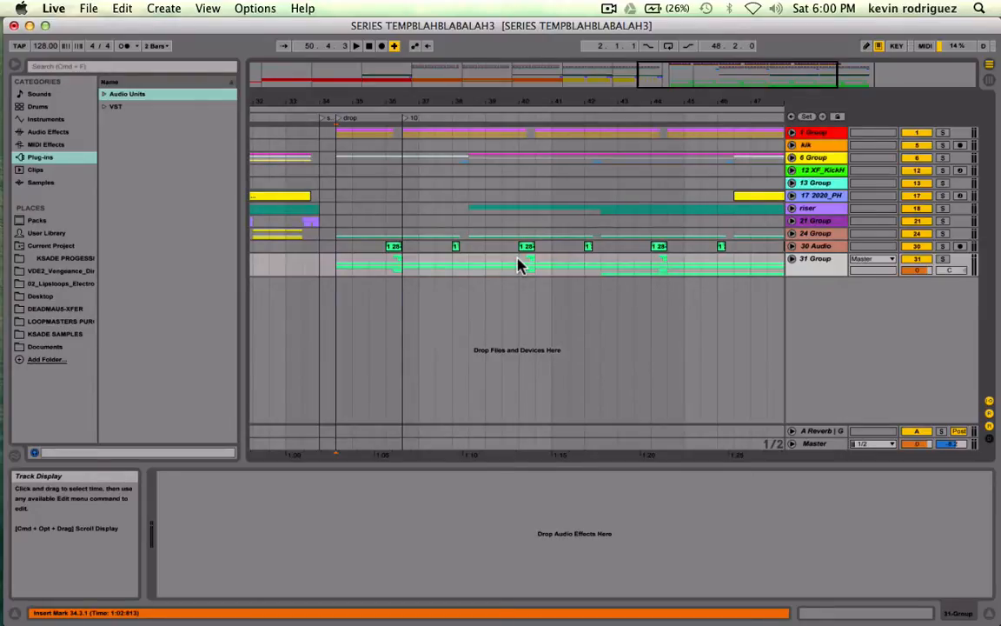
click(331, 265)
key(super+s)
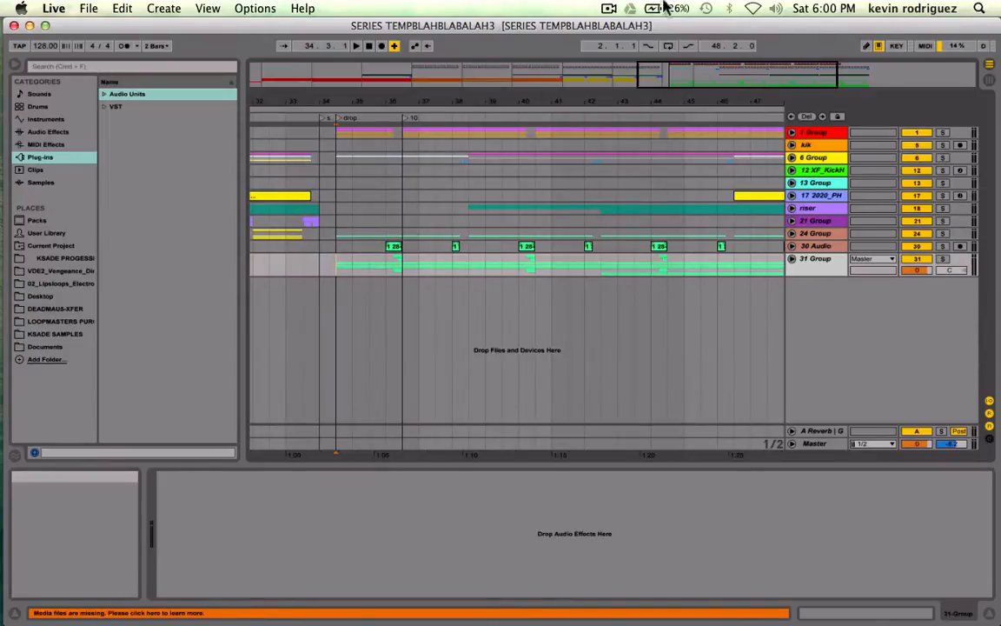
click(609, 8)
click(536, 31)
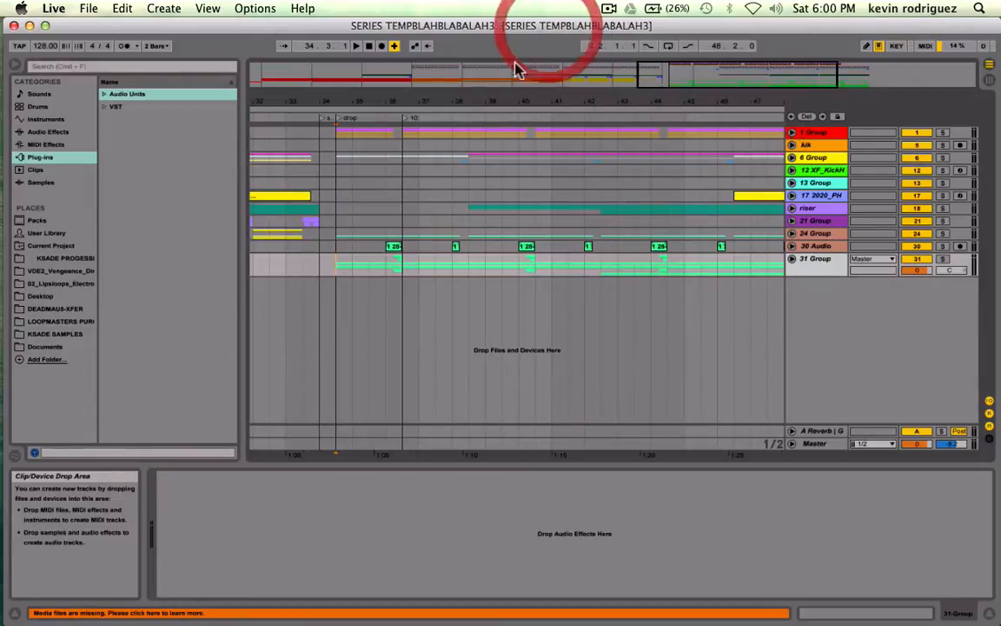
Unfold the 31 group and duplicate the second texmain track together with its devices and clips.
click(792, 259)
scroll(764, 304, down, 5)
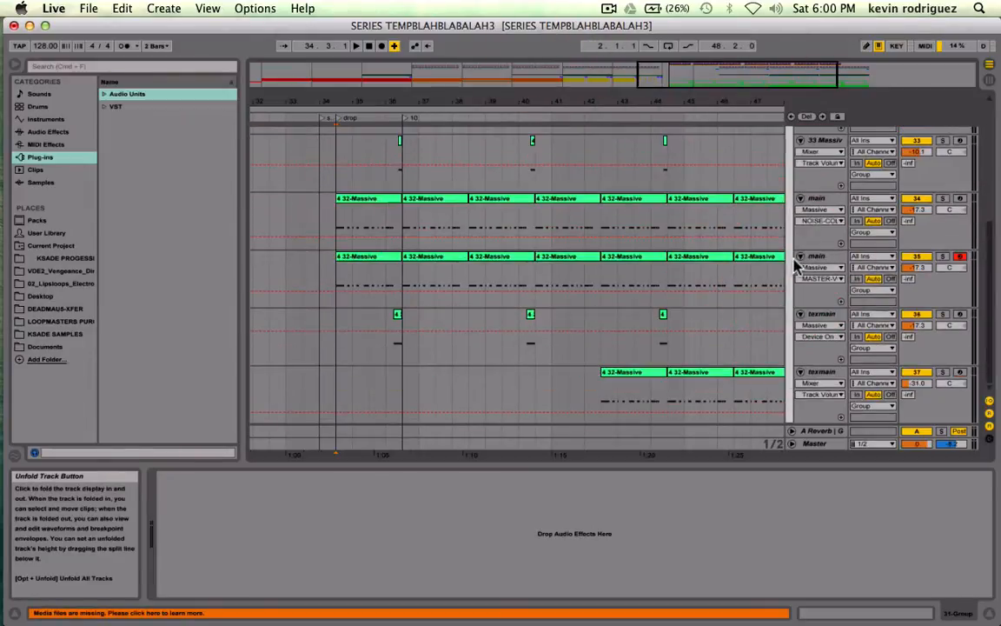
click(821, 372)
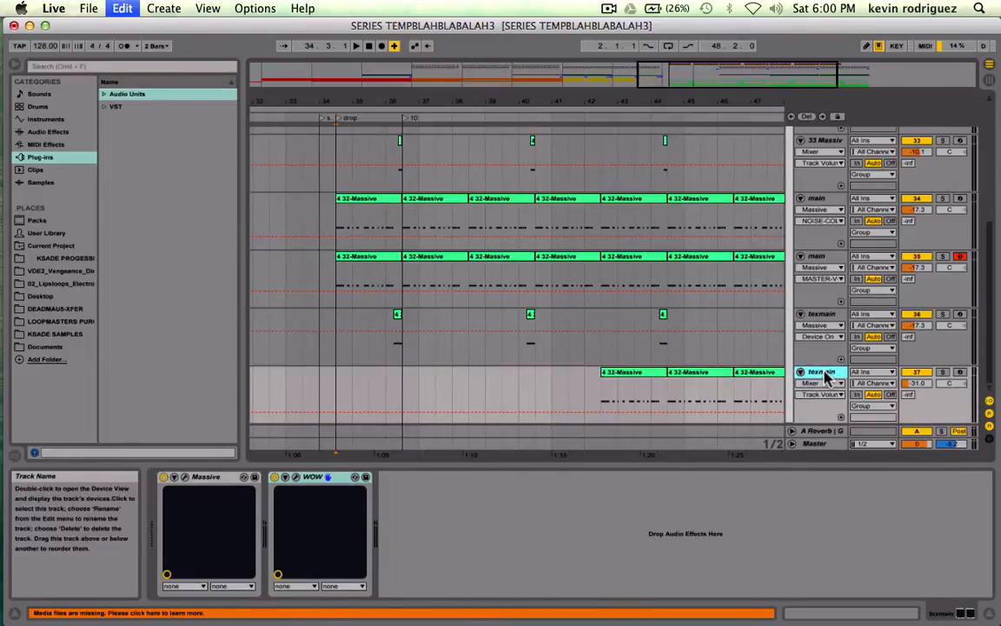
key(super+d)
Select the new third texmain track's clips from 42.3.1 to 50.3.1 and loop that range.
scroll(625, 322, right, 5)
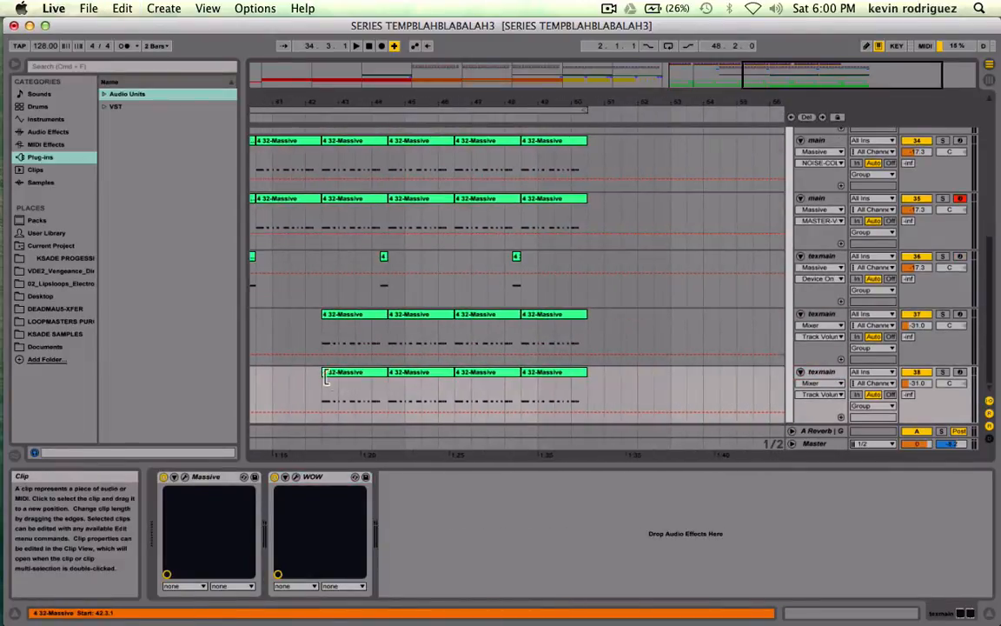
drag(321, 384, 586, 395)
key(super+l)
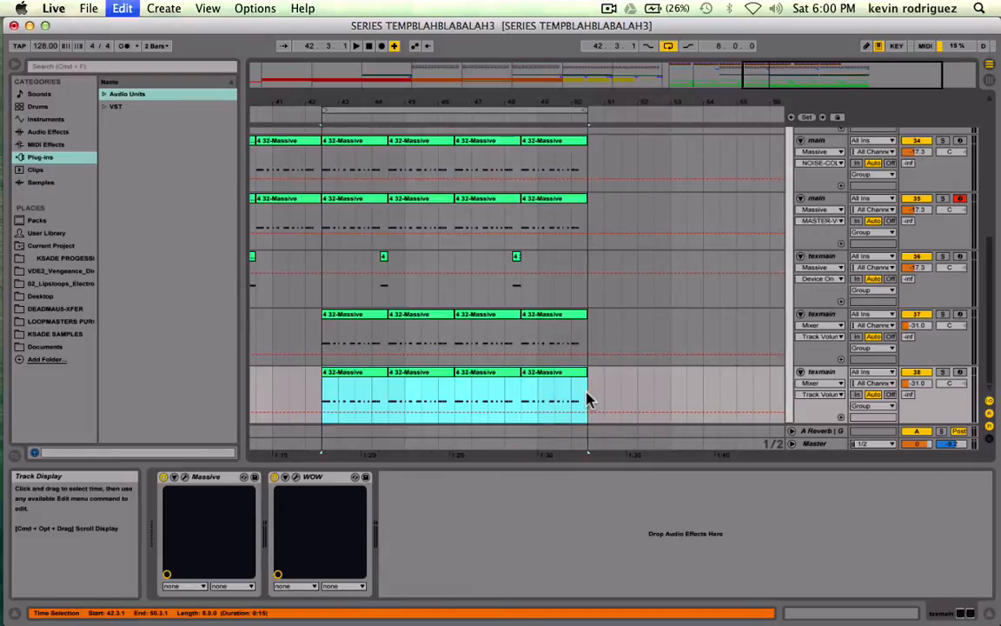
Solo the third texmain track, play it briefly and raise its volume to -24.8 dB.
click(942, 372)
key(space)
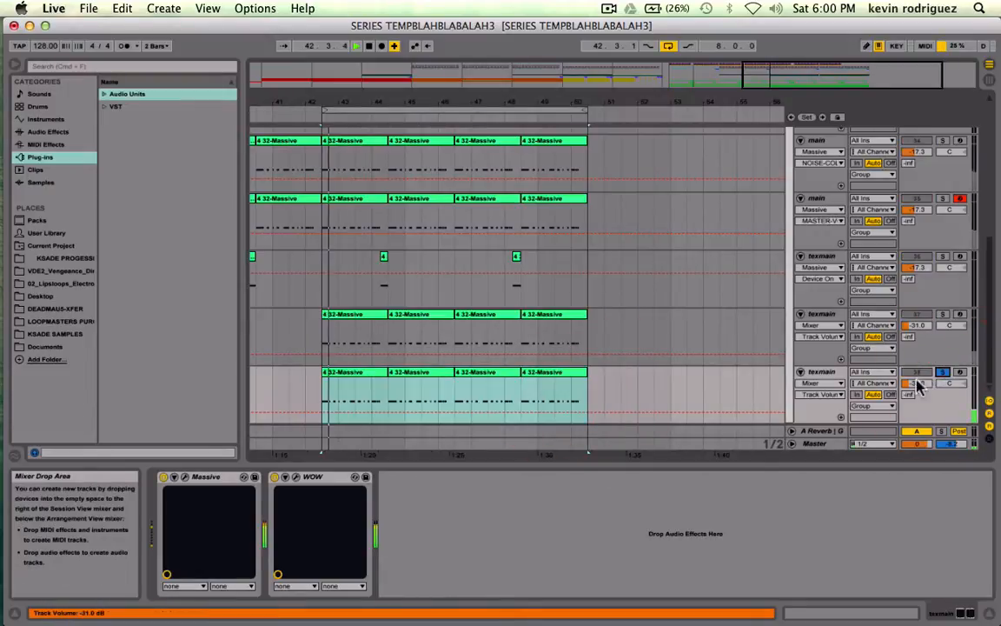
drag(917, 383, 917, 373)
key(space)
Delete the WOW effect from the third texmain track and open Massive's preset browser.
click(322, 477)
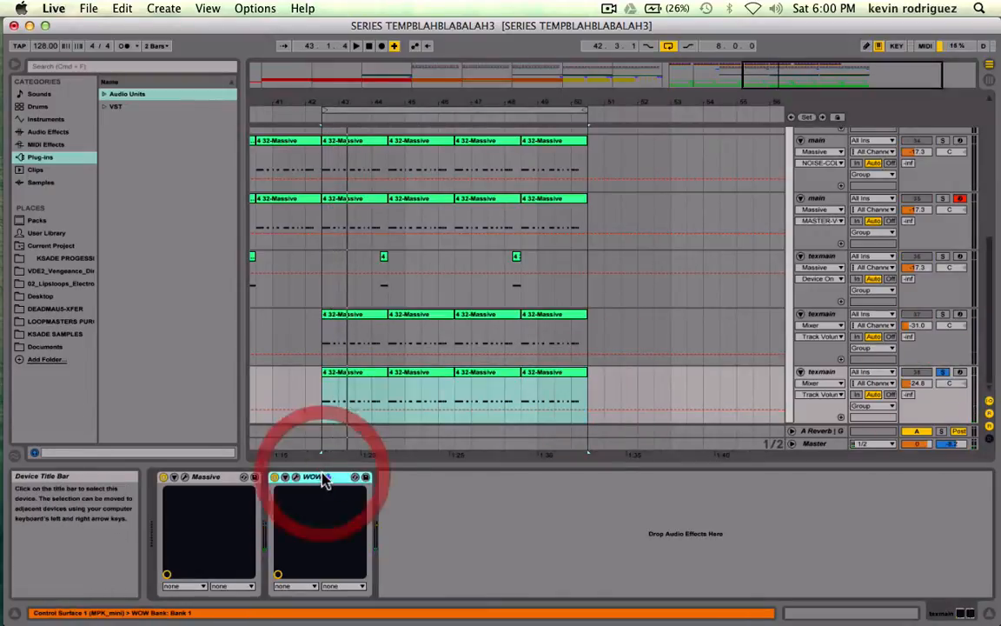
key(Delete)
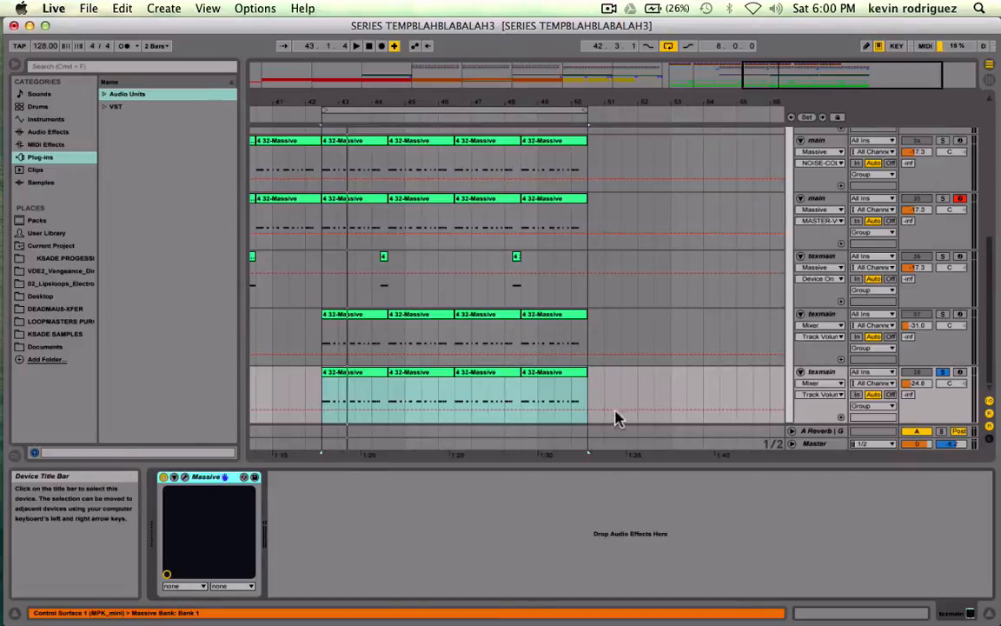
click(183, 481)
click(757, 127)
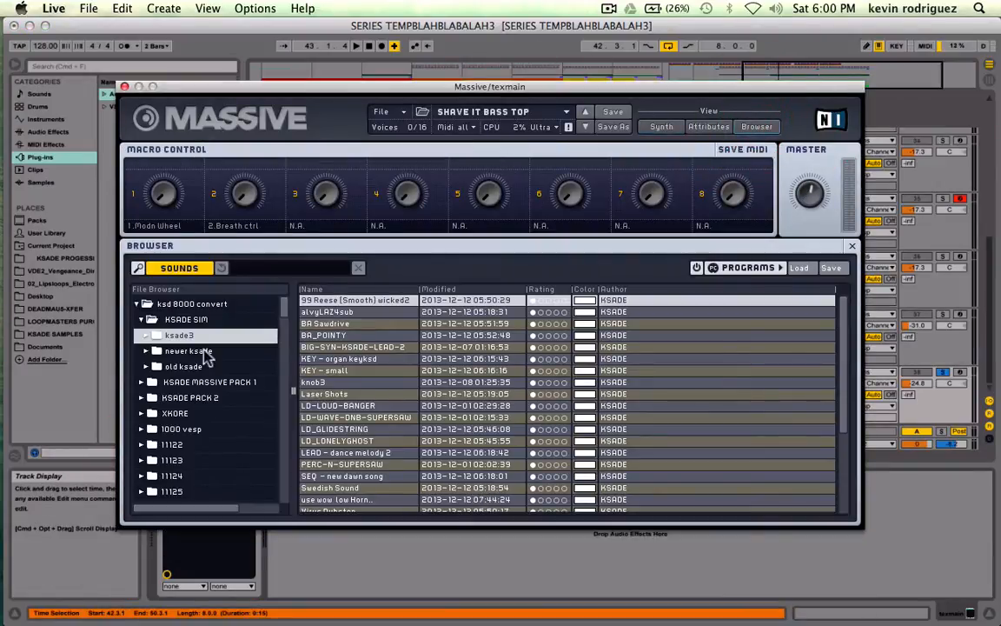
Look through the presets in Massive's newer ksade folder for a new layer sound.
click(198, 351)
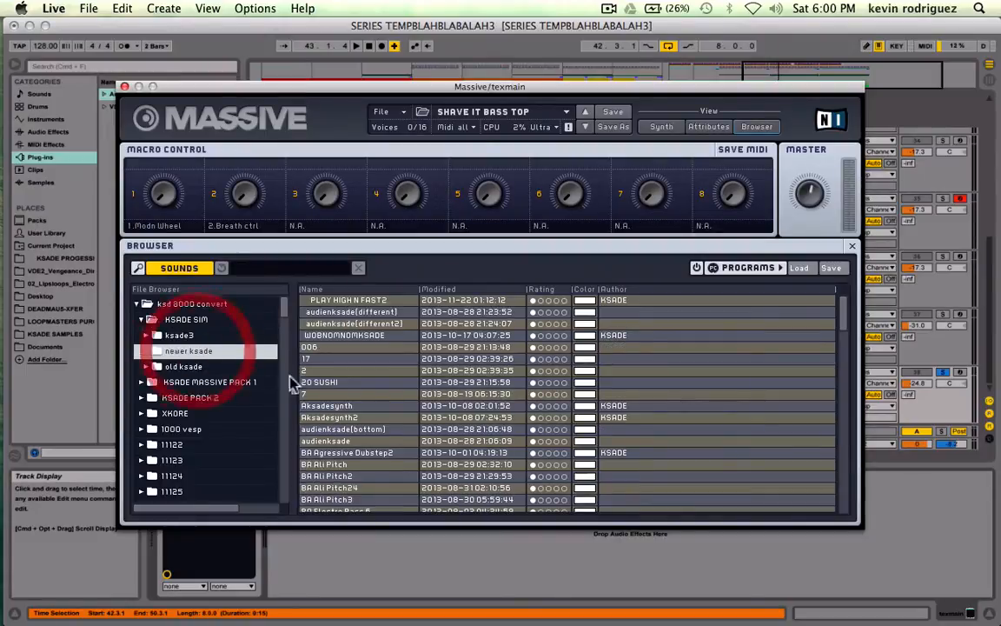
scroll(374, 482, down, 10)
scroll(374, 452, down, 5)
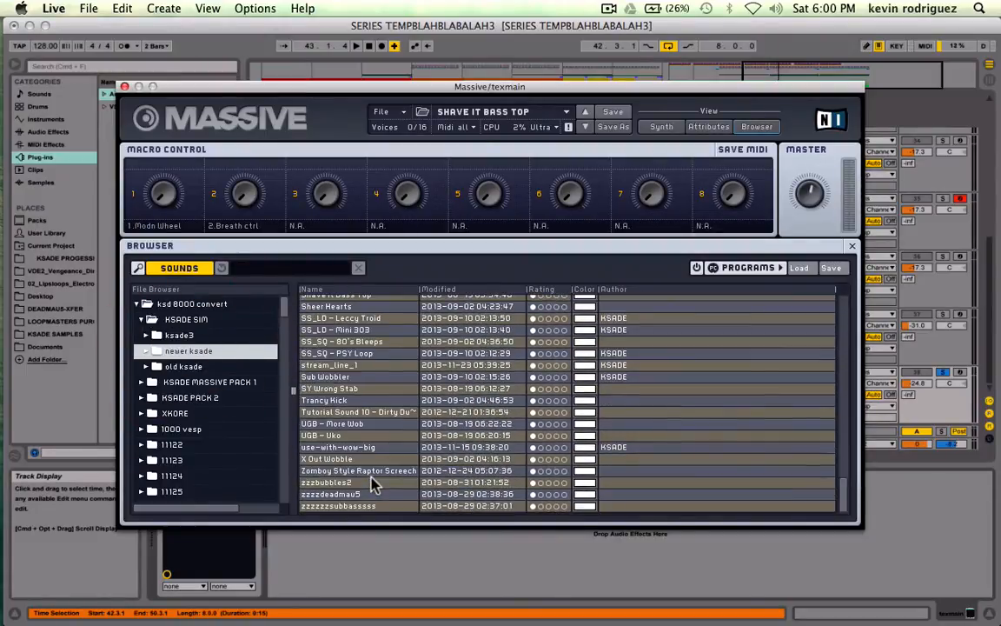
scroll(373, 431, up, 4)
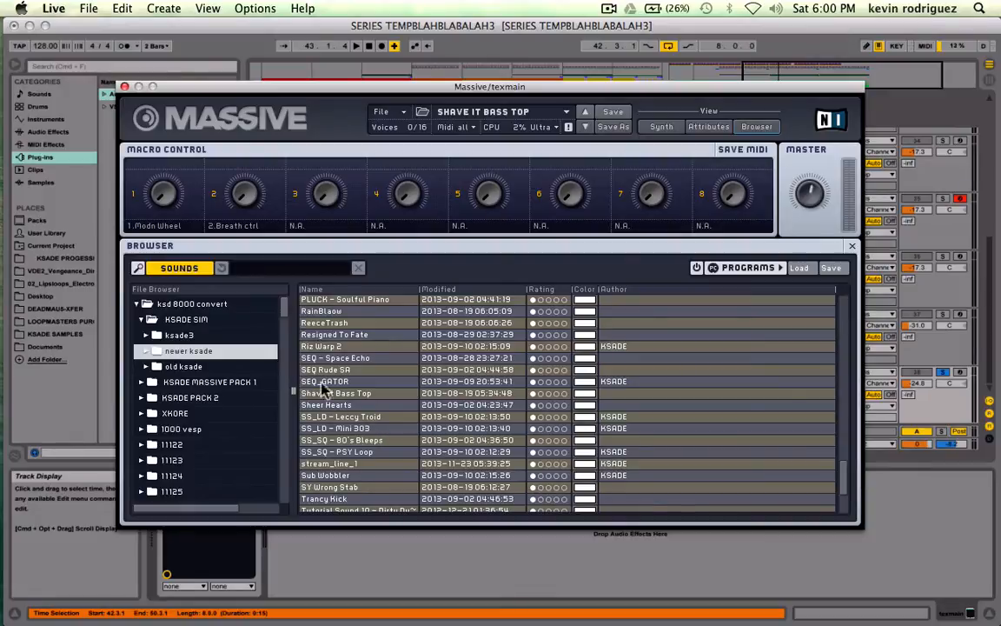
scroll(396, 387, up, 8)
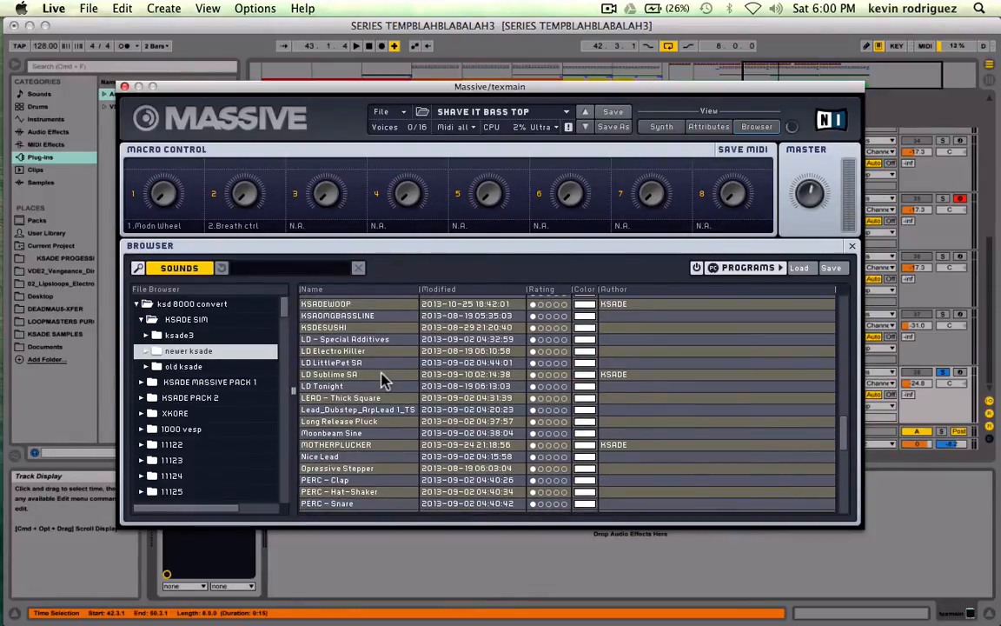
scroll(382, 382, up, 2)
Load the w&w-style-supersaw2 preset from the ksade3 folder into Massive and play the loop.
click(174, 336)
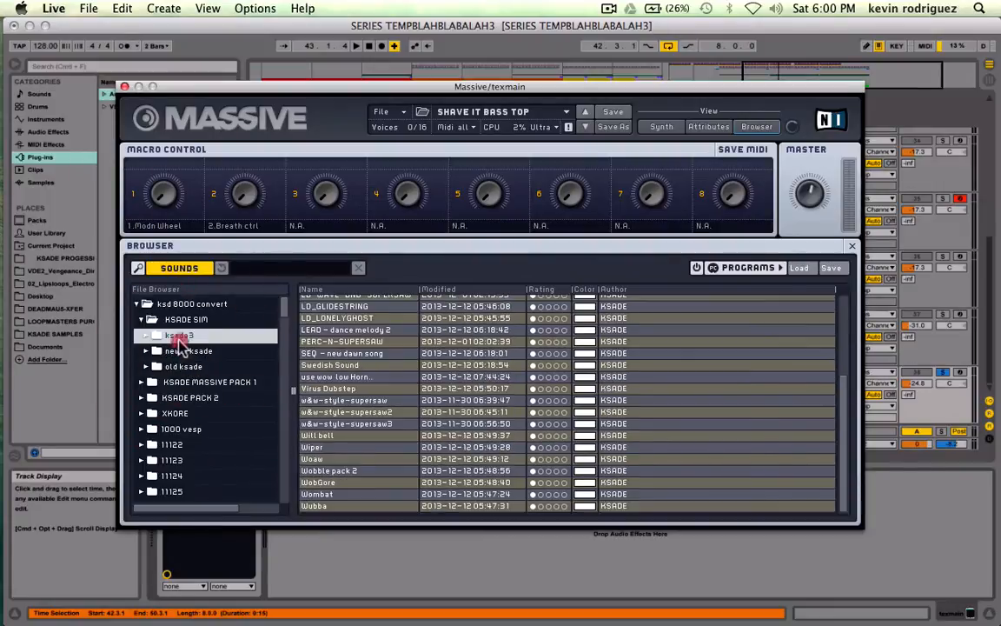
scroll(393, 426, up, 3)
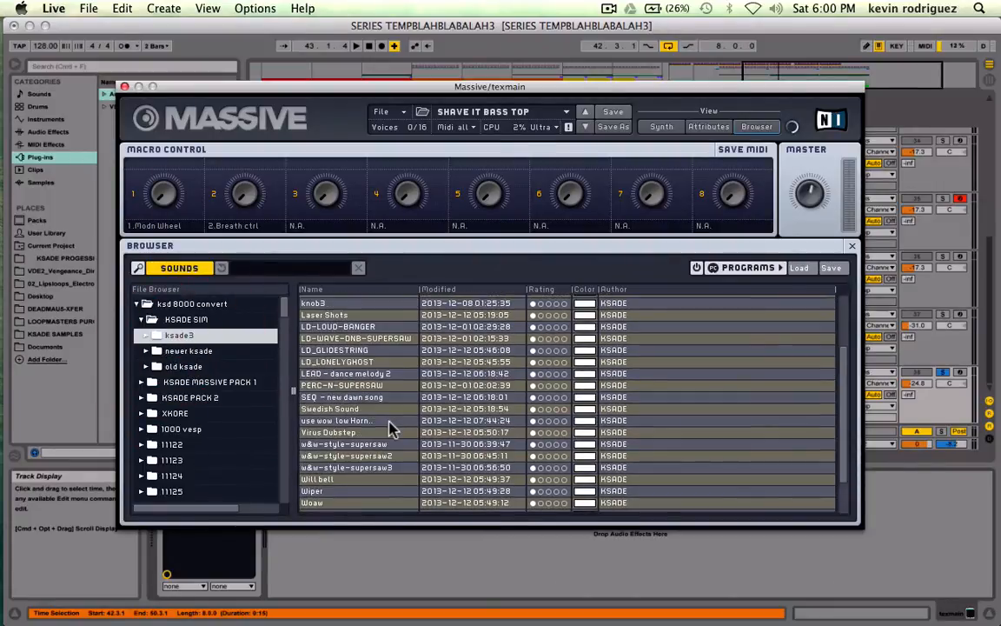
click(365, 456)
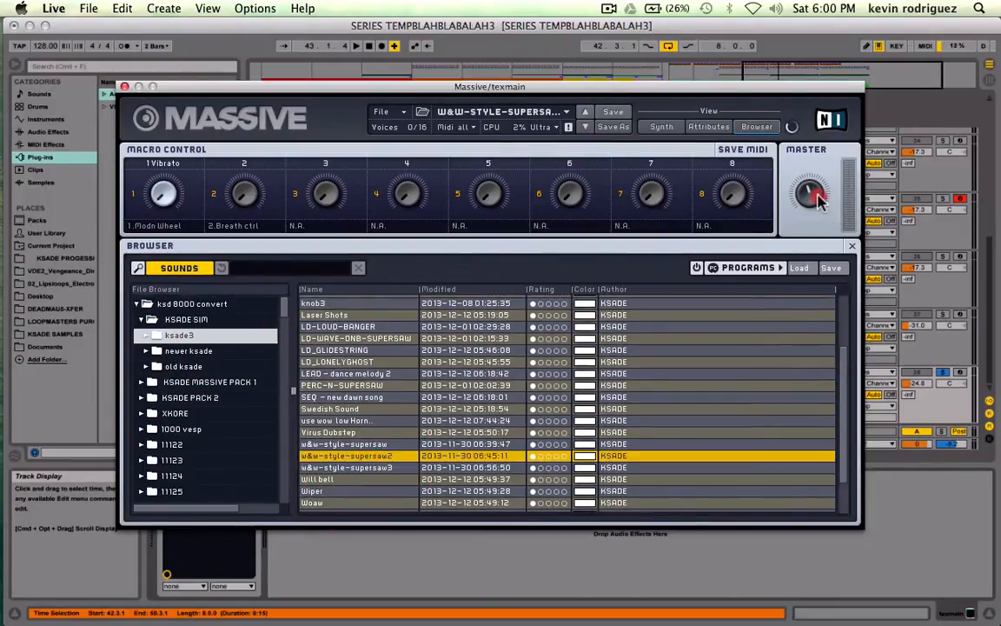
key(space)
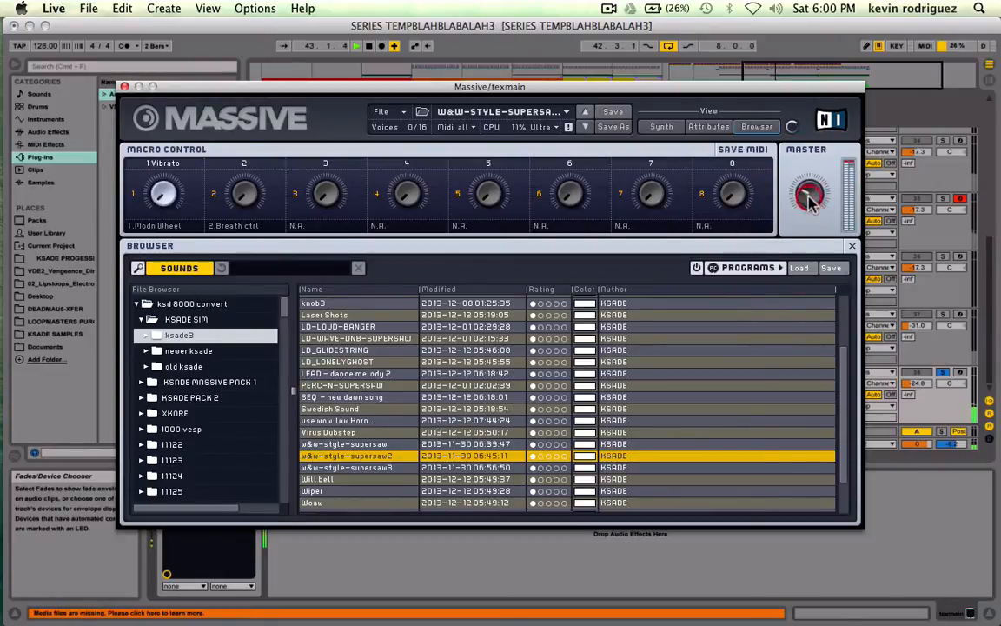
Audition w&w-style-supersaw3 and w&w-style-supersaw, return to w&w-style-supersaw2 and close Massive.
click(361, 469)
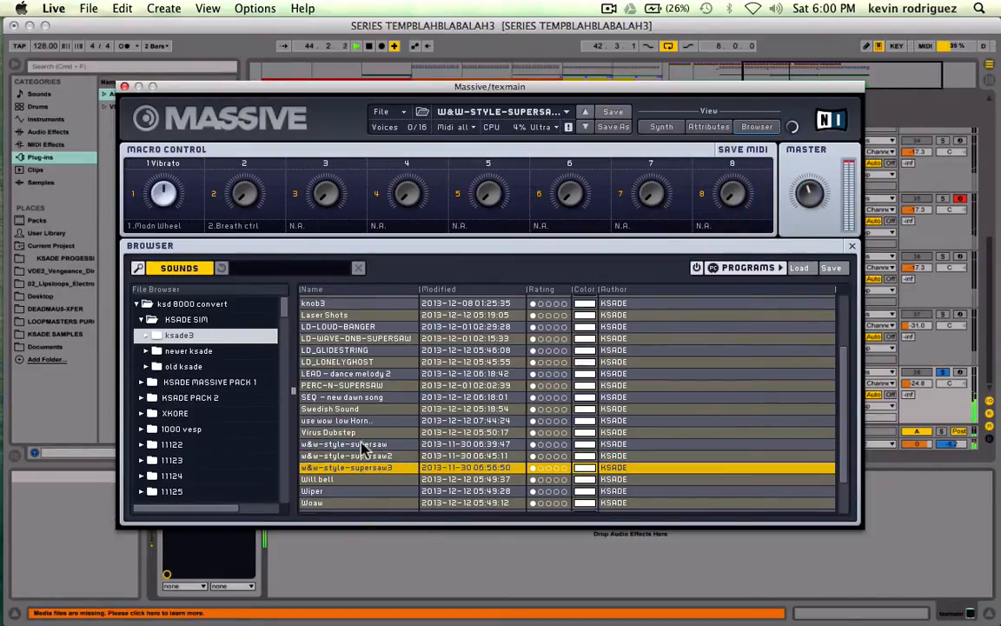
click(358, 443)
click(376, 456)
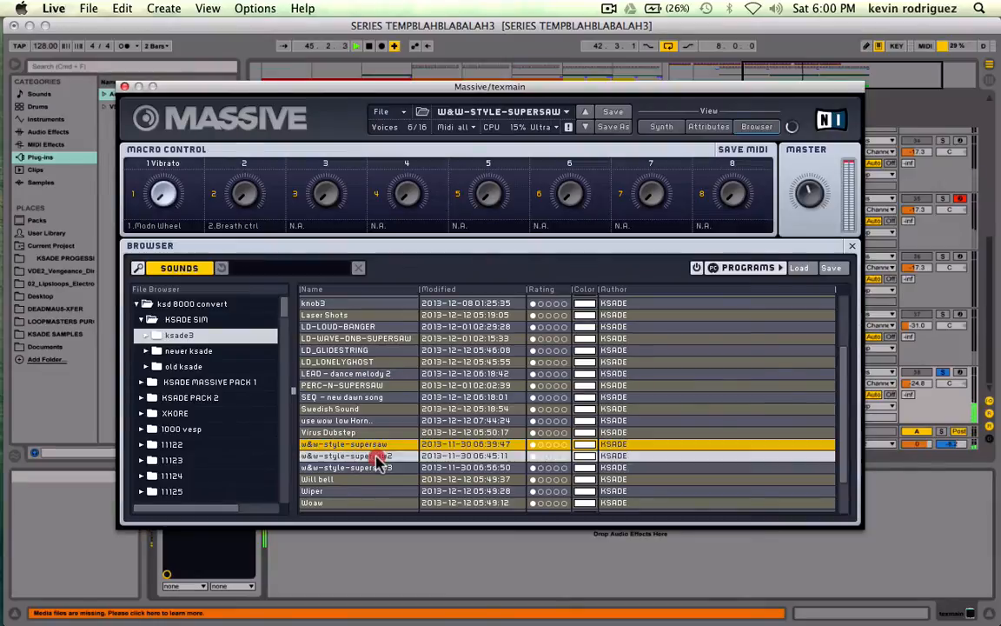
click(124, 87)
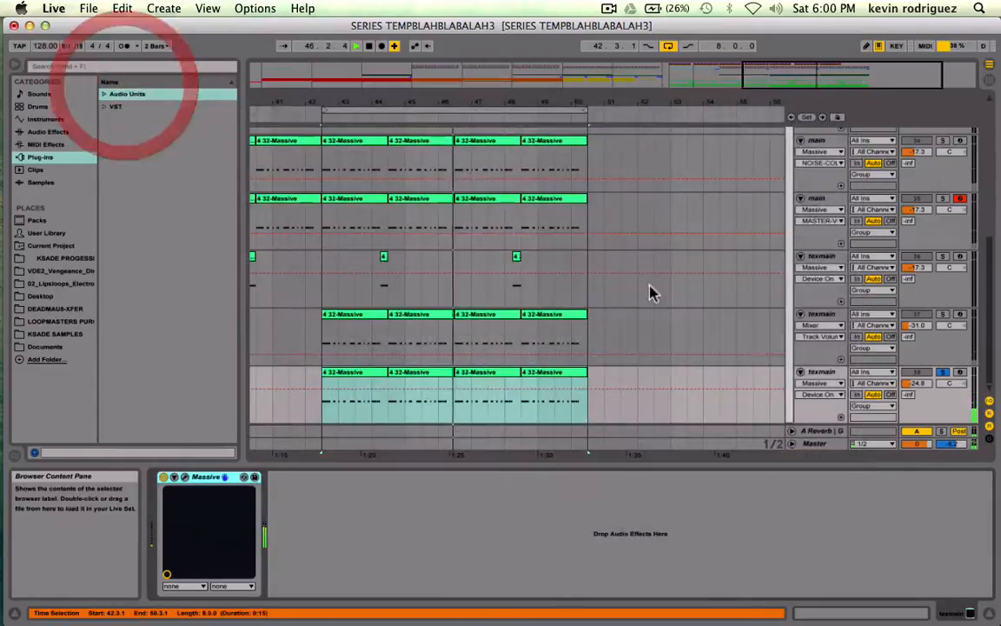
Unsolo the third texmain track and set its volume to -33.0 dB against the full mix.
drag(916, 384, 915, 408)
click(952, 373)
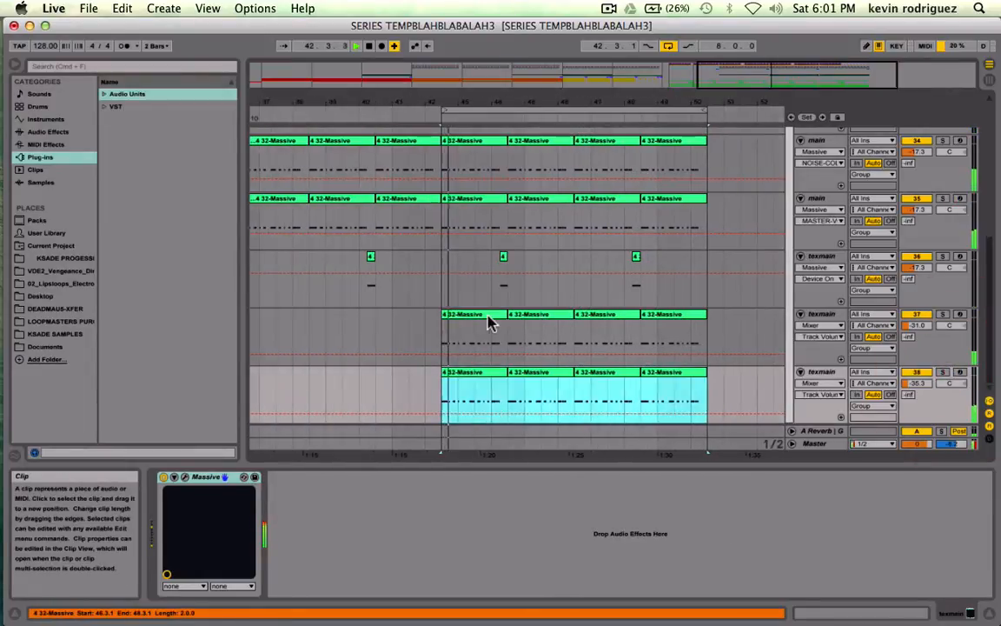
drag(923, 385, 923, 378)
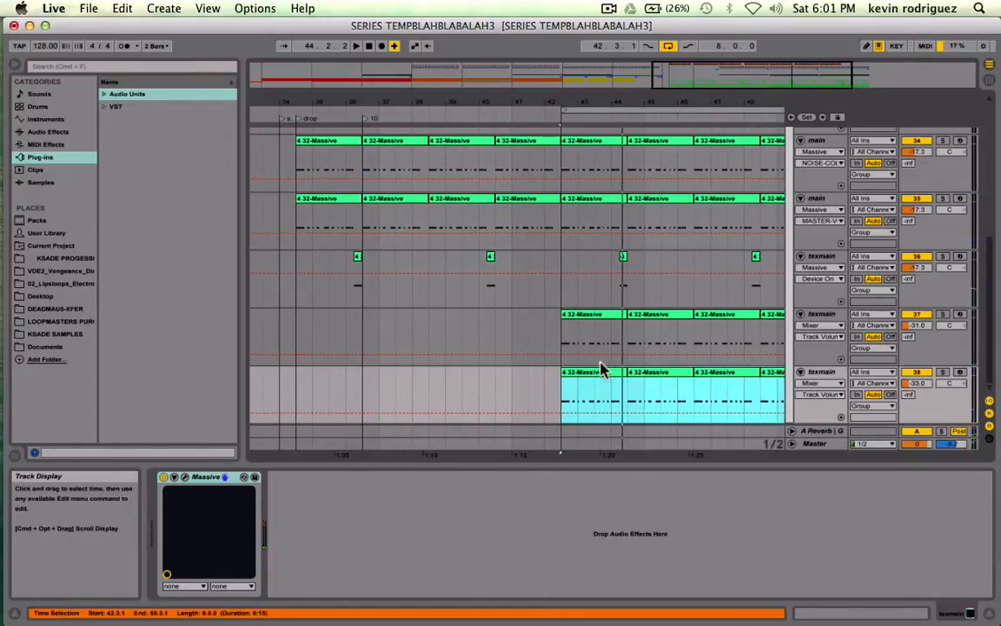
Copy the third texmain track's clips from 42.3.1 to 50.3.1 and paste them at the drop, 34.3.1.
click(592, 372)
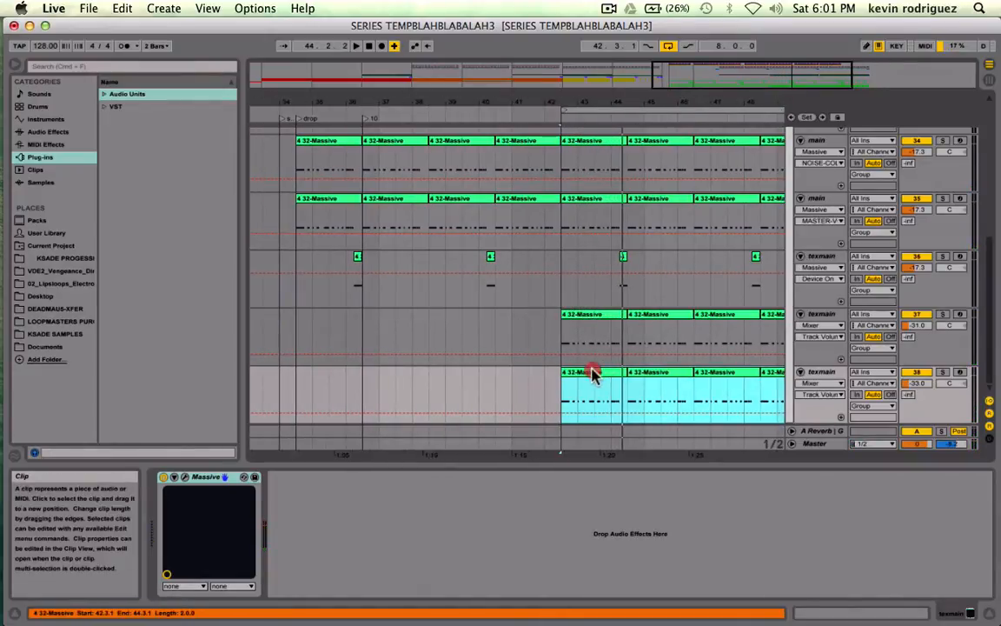
shift+click(678, 378)
shift+click(708, 374)
scroll(708, 376, left, 3)
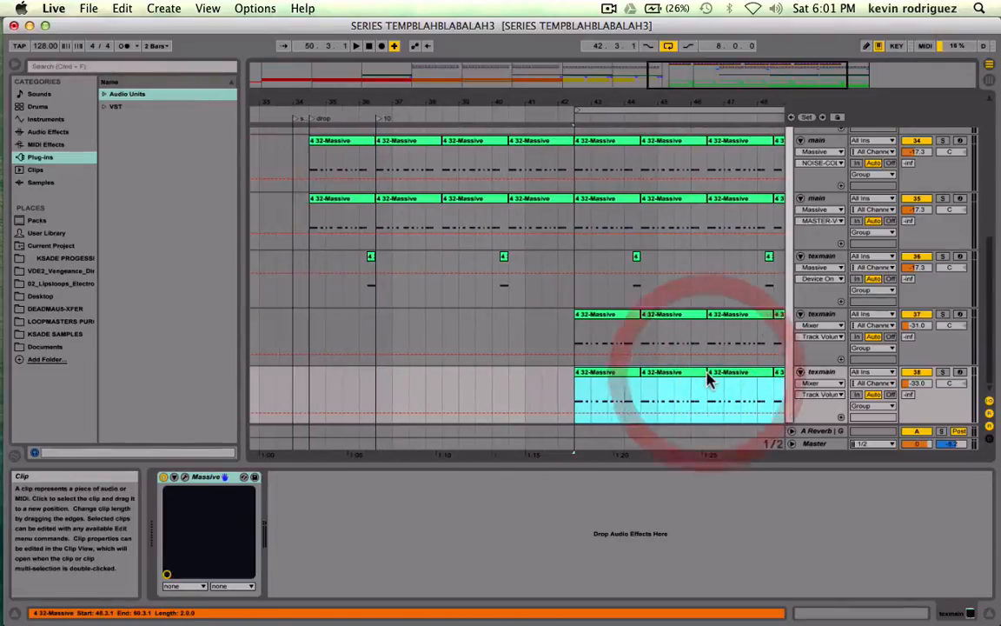
key(super+c)
scroll(606, 388, left, 4)
click(428, 387)
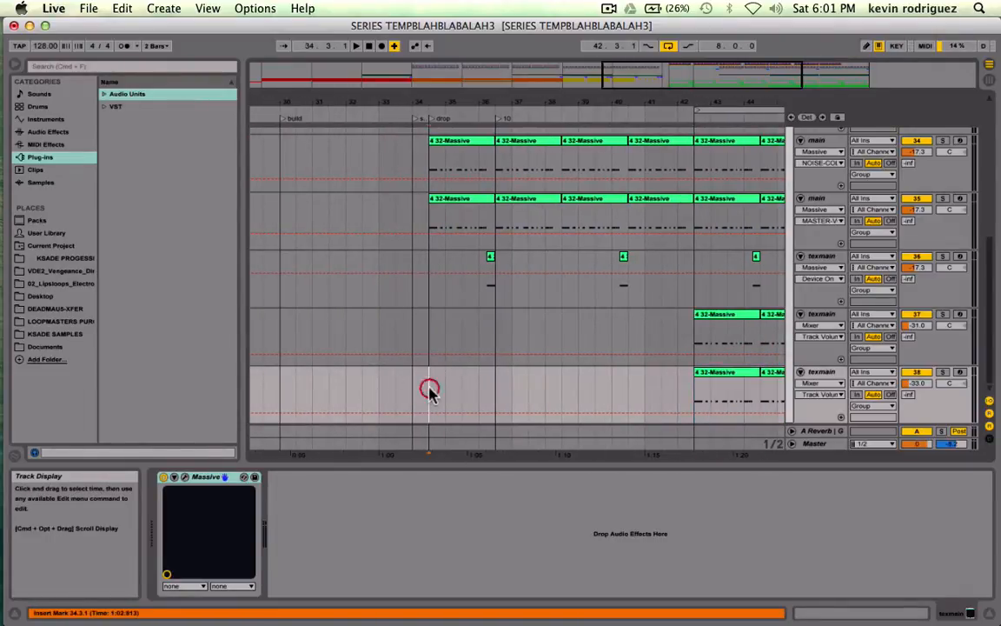
key(super+v)
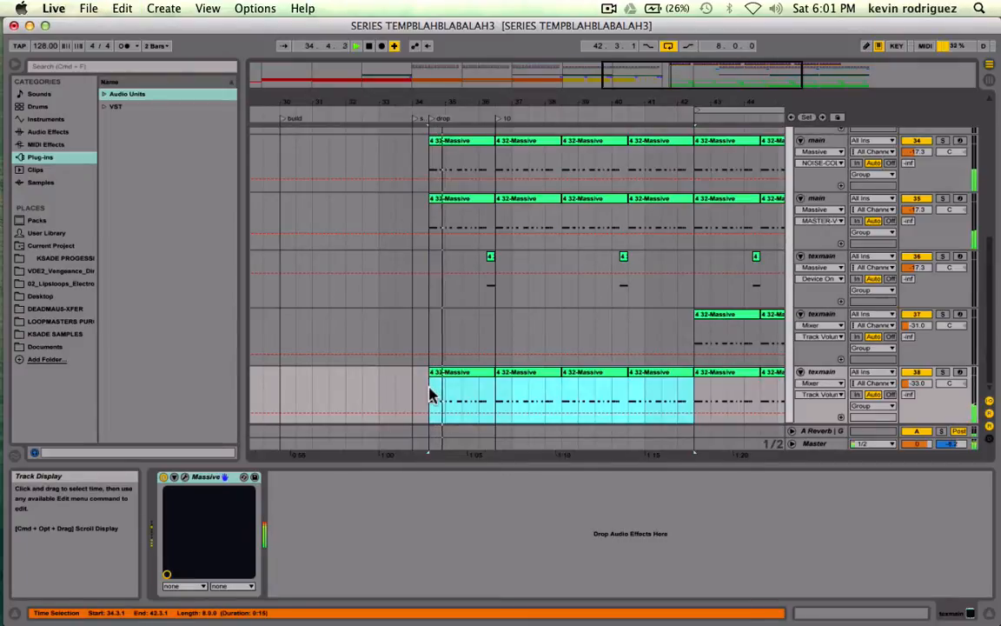
Fold the 31 group and play the full mix from 32.1.1 through the drop.
scroll(435, 387, up, 5)
click(790, 140)
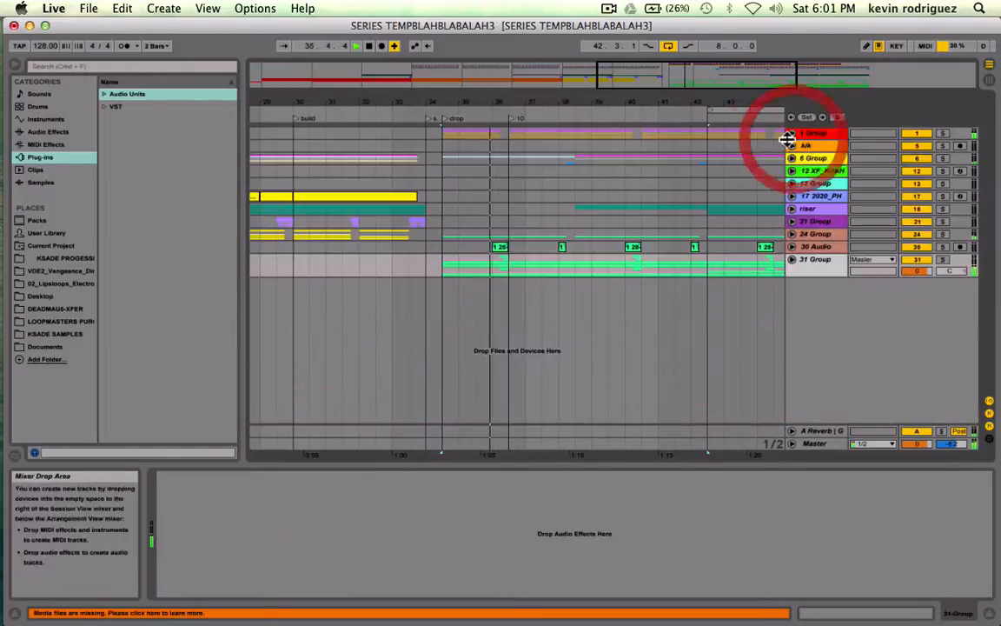
click(367, 254)
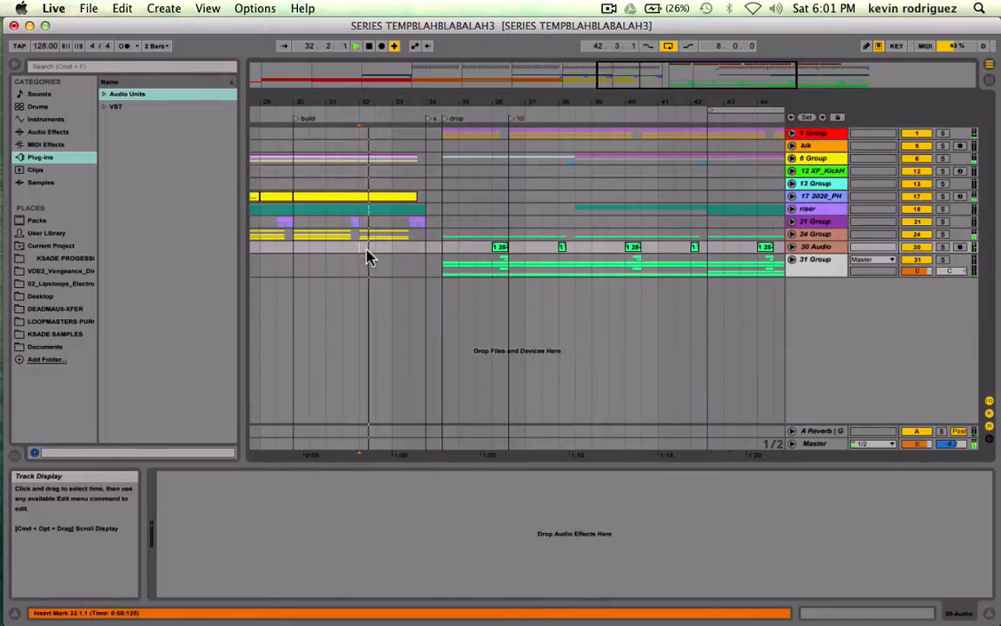
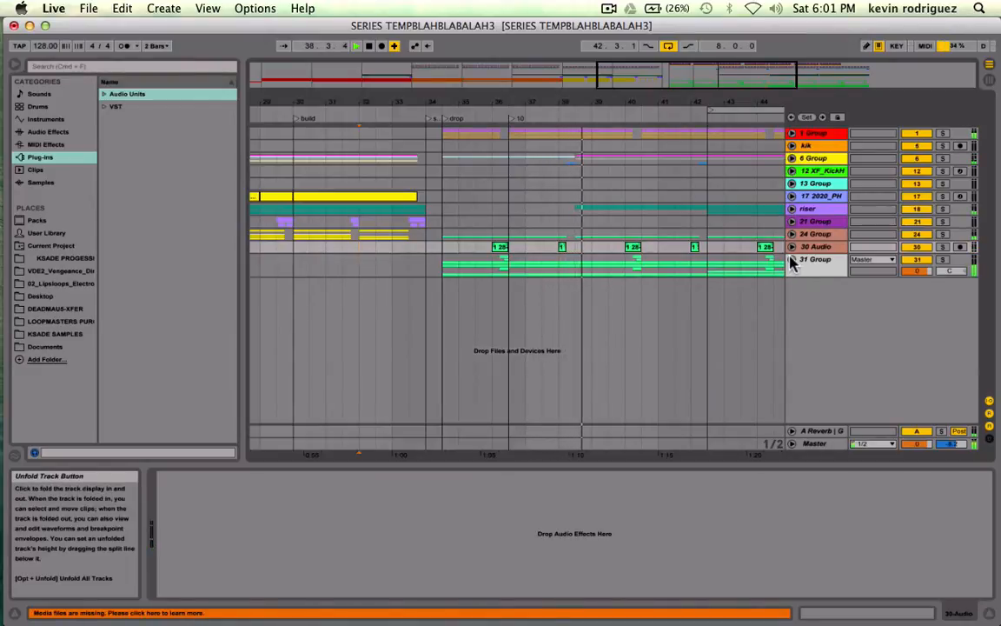
Unfold the 31 group, mute the first main track to compare, and solo it with its devices shown.
click(792, 260)
scroll(793, 261, down, 5)
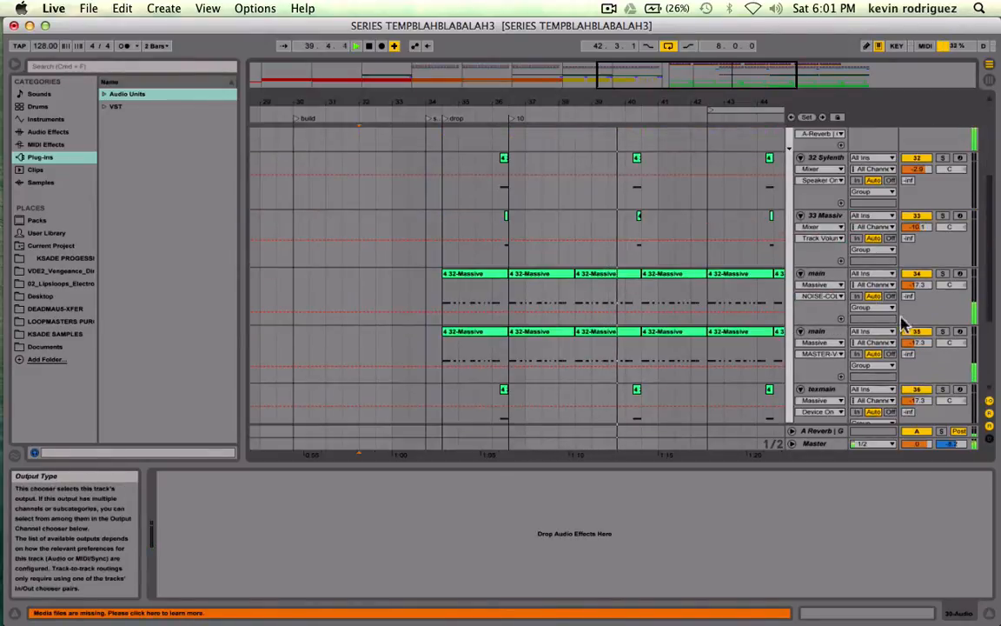
click(942, 274)
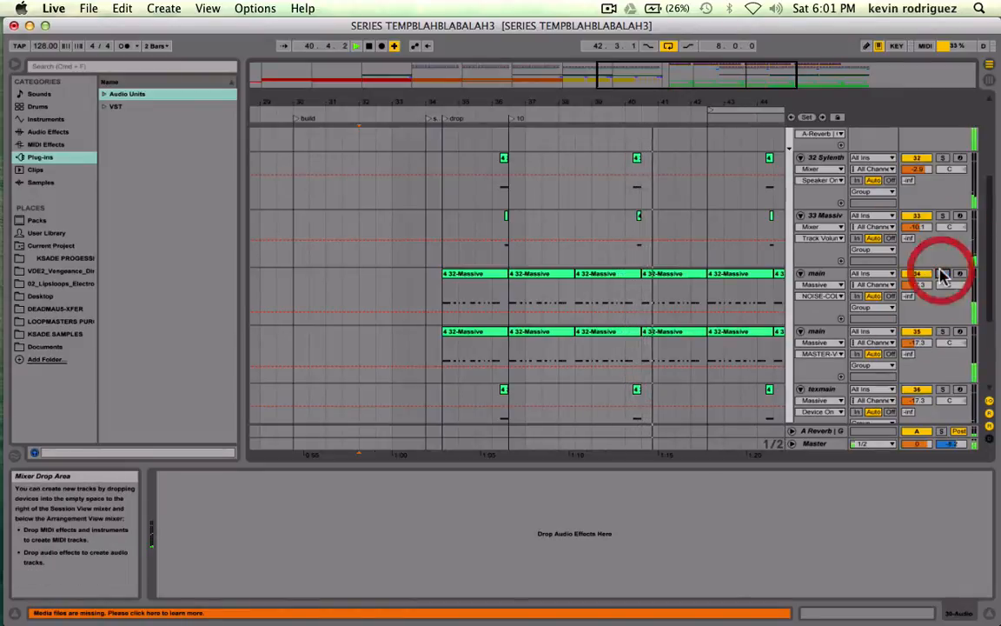
click(924, 274)
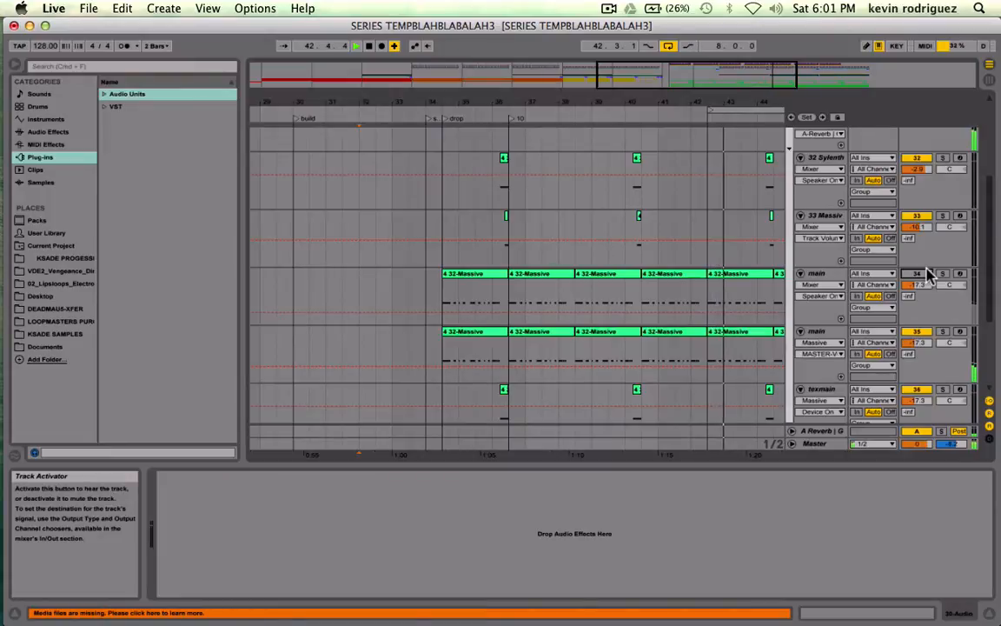
click(942, 274)
click(826, 274)
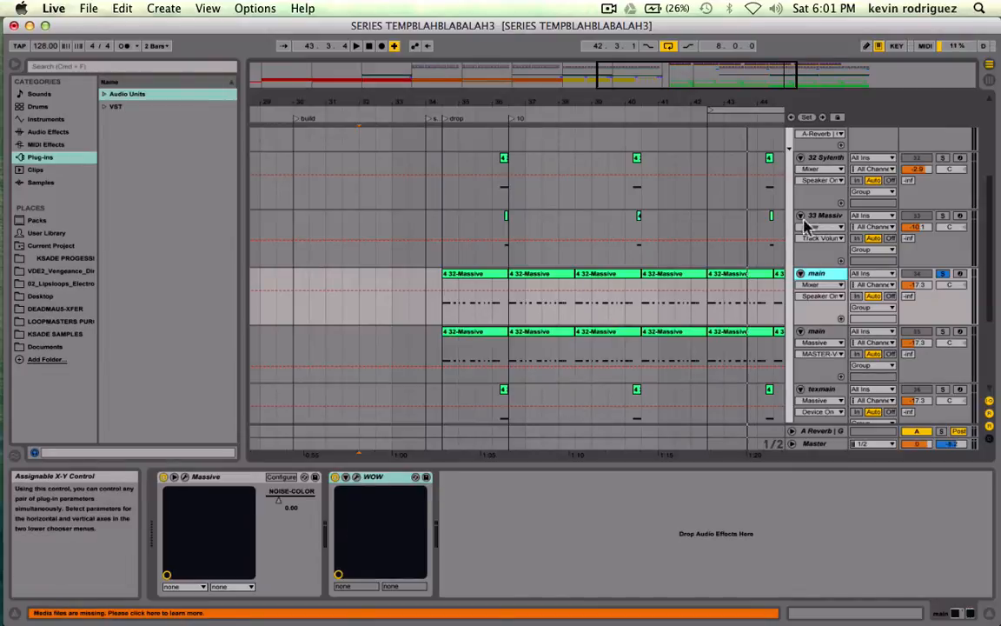
Open the WOW effect on the first main track and adjust its overdrive while auditioning from 42.3.1.
scroll(708, 295, up, 5)
scroll(704, 298, right, 3)
scroll(704, 300, down, 5)
scroll(704, 299, left, 2)
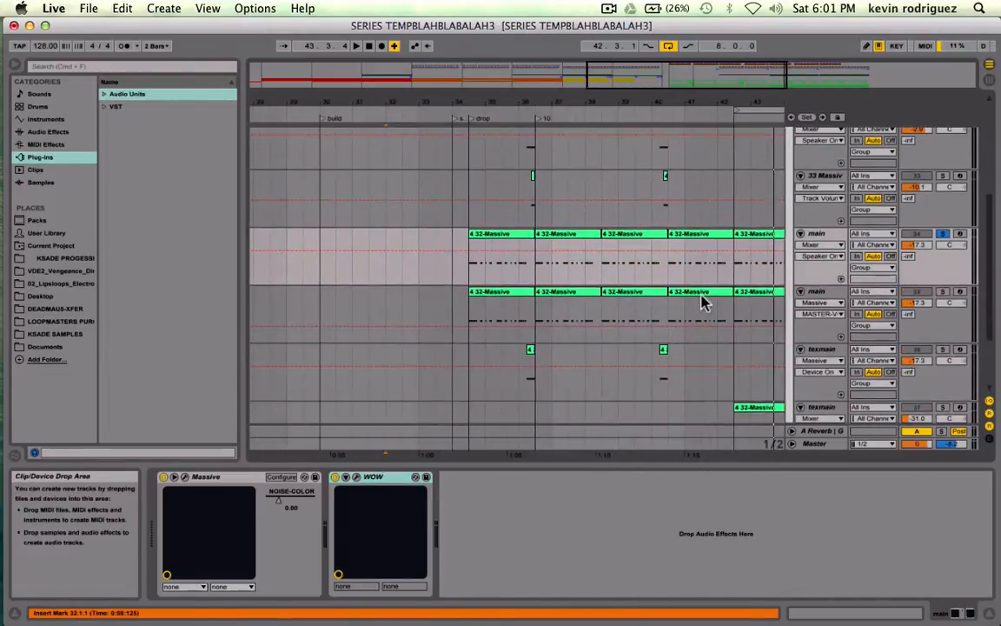
click(355, 478)
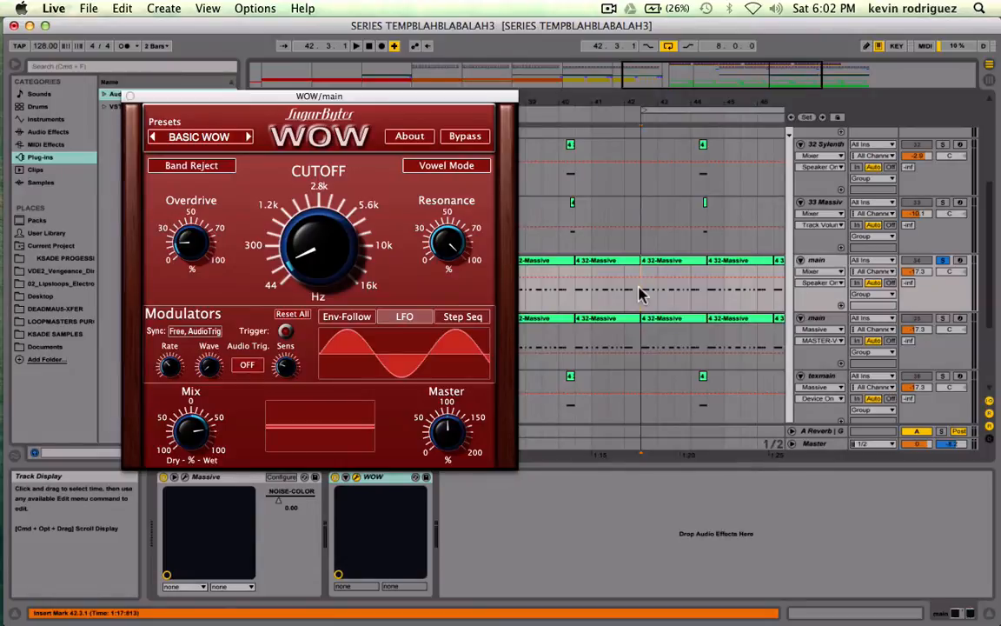
key(space)
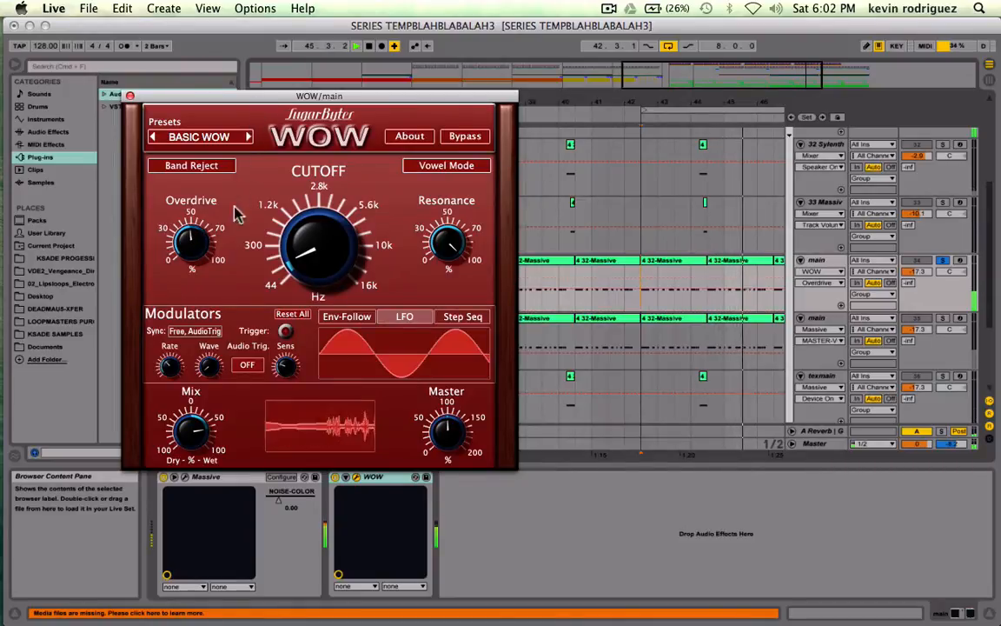
key(space)
Add slight LFO modulation to WOW's cutoff, adjust the LFO rate and switch the LFO wave to Saw.
right_click(311, 251)
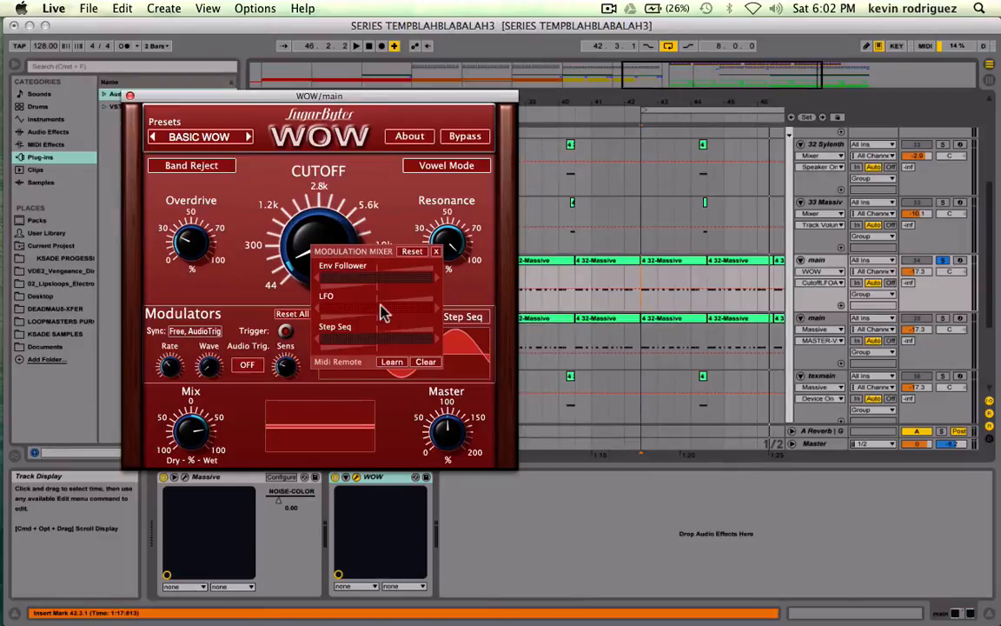
mouse_move(380, 311)
mouse_down()
mouse_move(417, 313)
mouse_move(393, 315)
mouse_up()
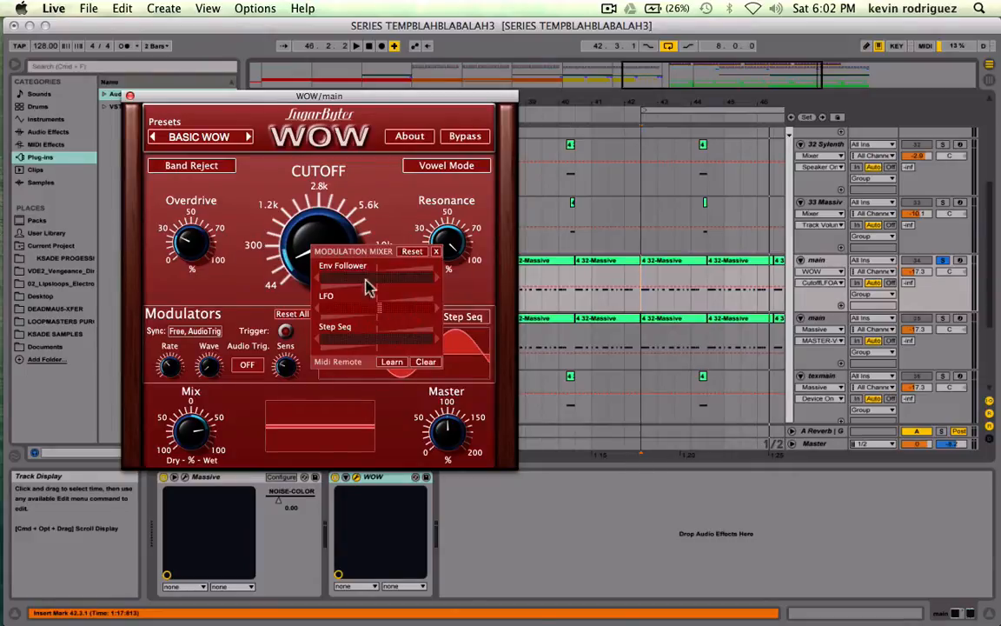
click(370, 239)
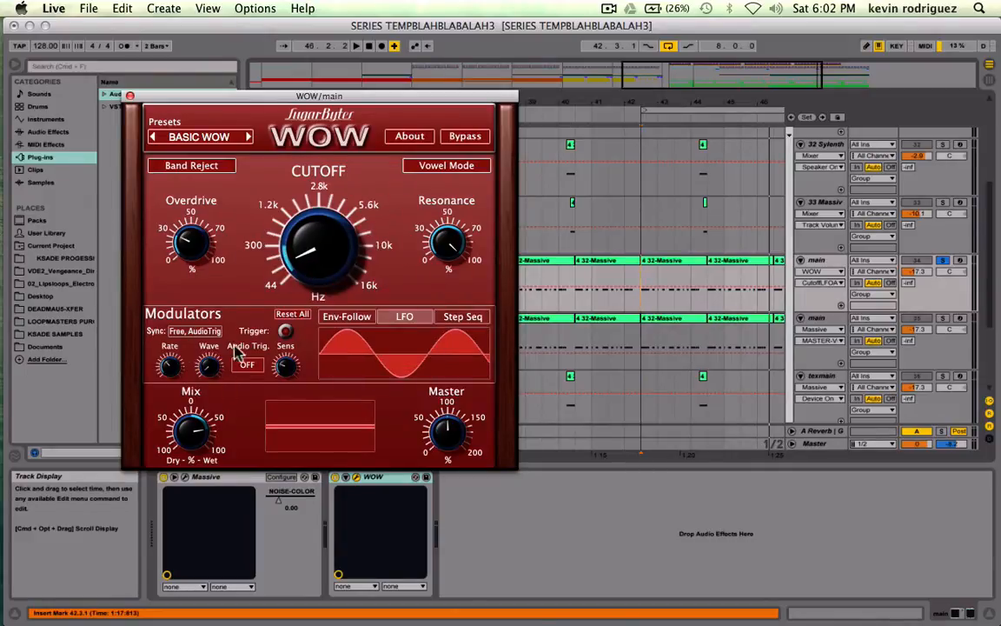
click(166, 377)
mouse_move(213, 368)
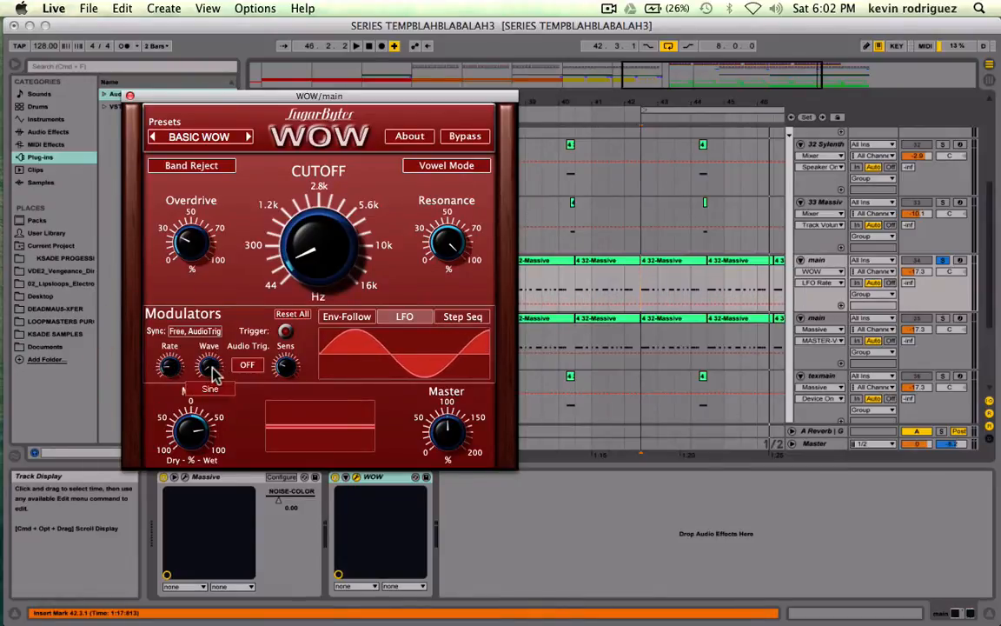
drag(209, 368, 221, 326)
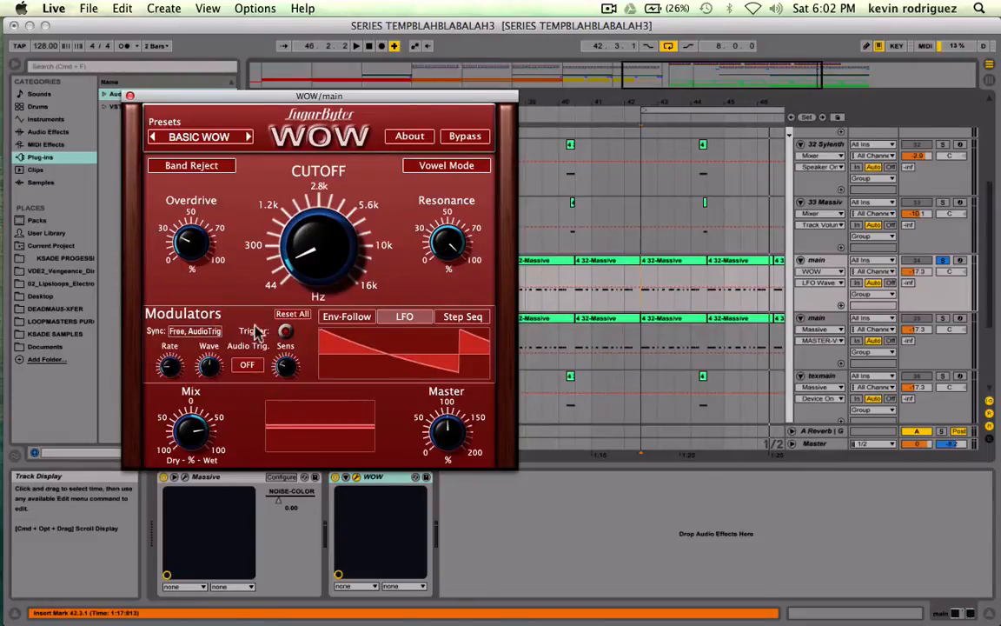
Lower WOW's LFO rate during playback from 42.3.1 and return the LFO wave to Sine.
key(space)
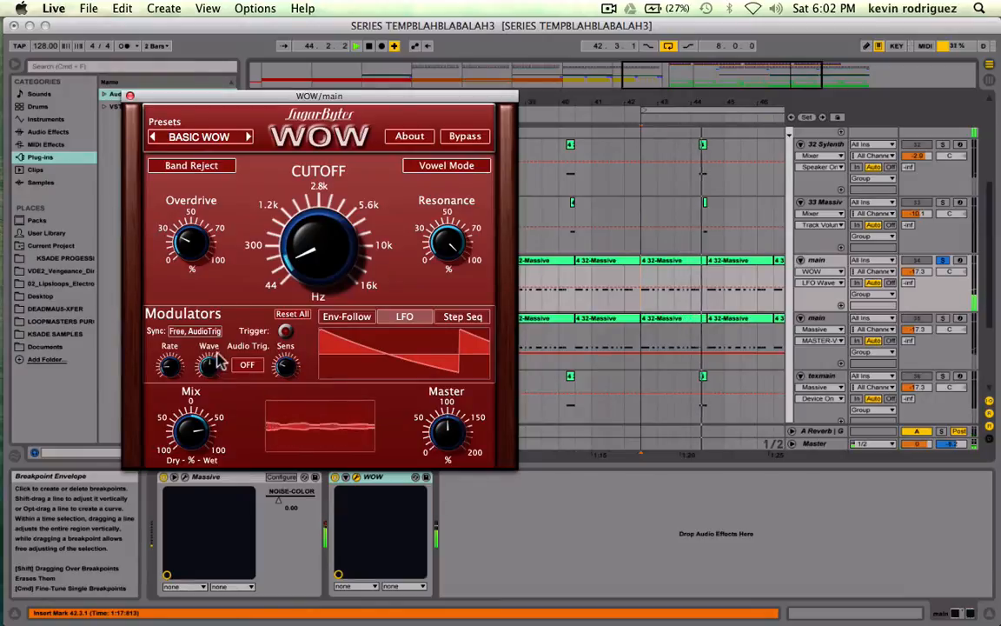
mouse_move(164, 362)
drag(165, 367, 137, 426)
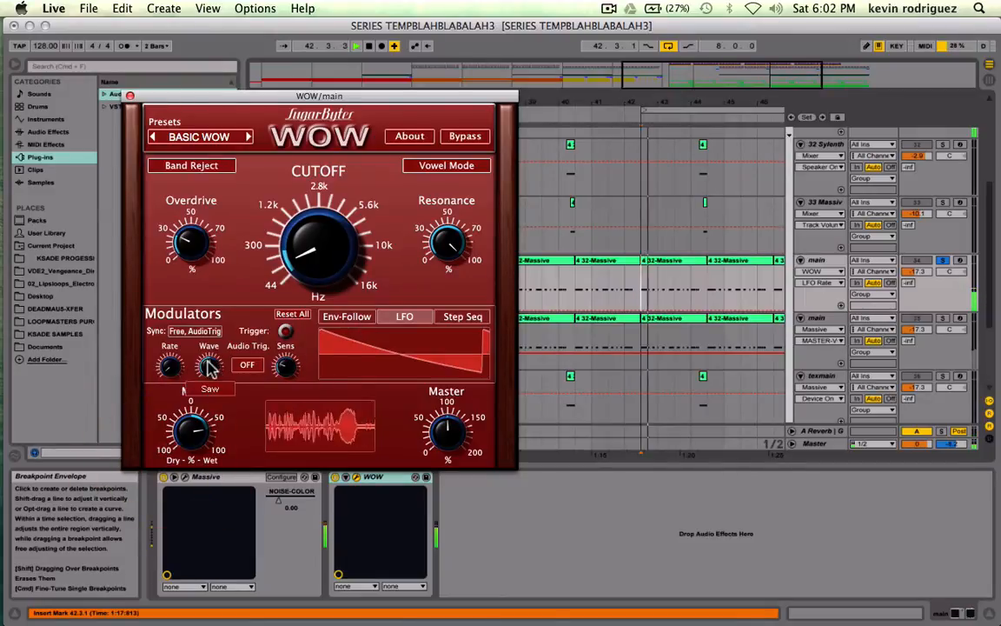
click(208, 365)
drag(208, 365, 213, 407)
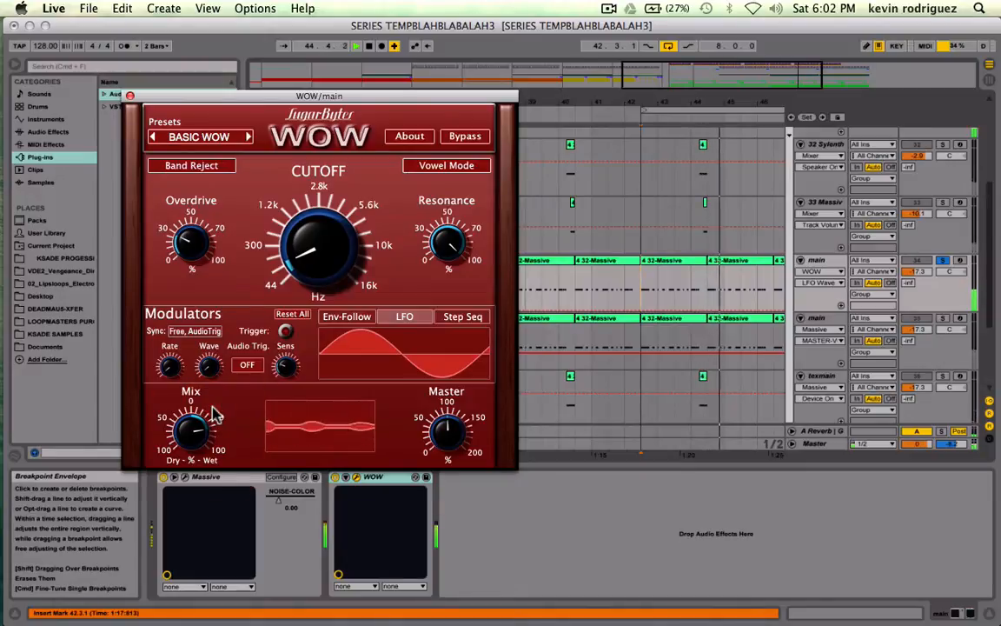
mouse_move(212, 363)
mouse_down()
mouse_move(217, 345)
mouse_move(215, 361)
mouse_up()
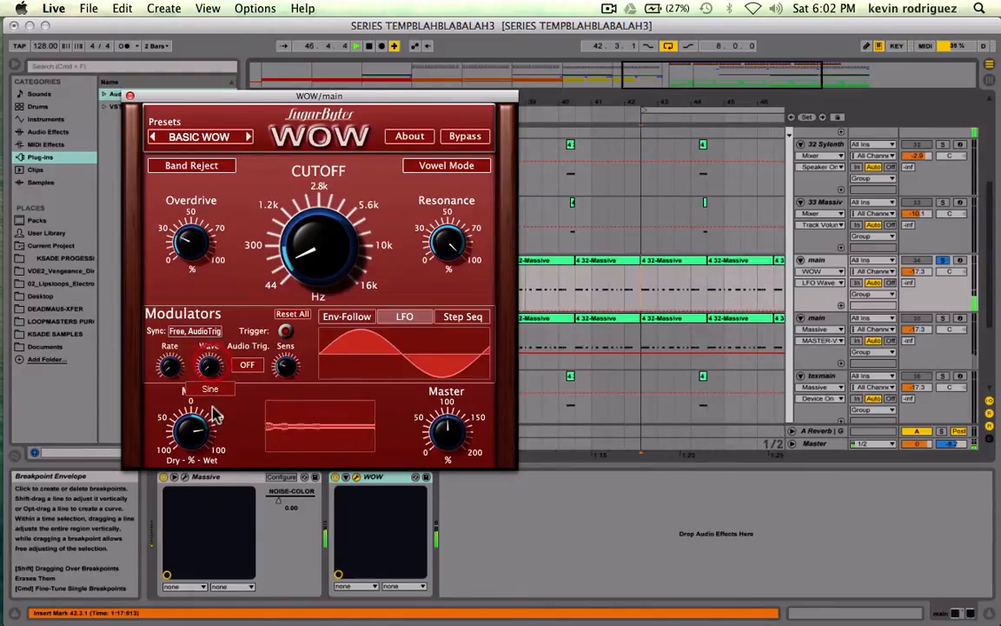
Check the cutoff's modulation mixer, lower WOW's resonance slightly and set its mix fully wet.
right_click(336, 233)
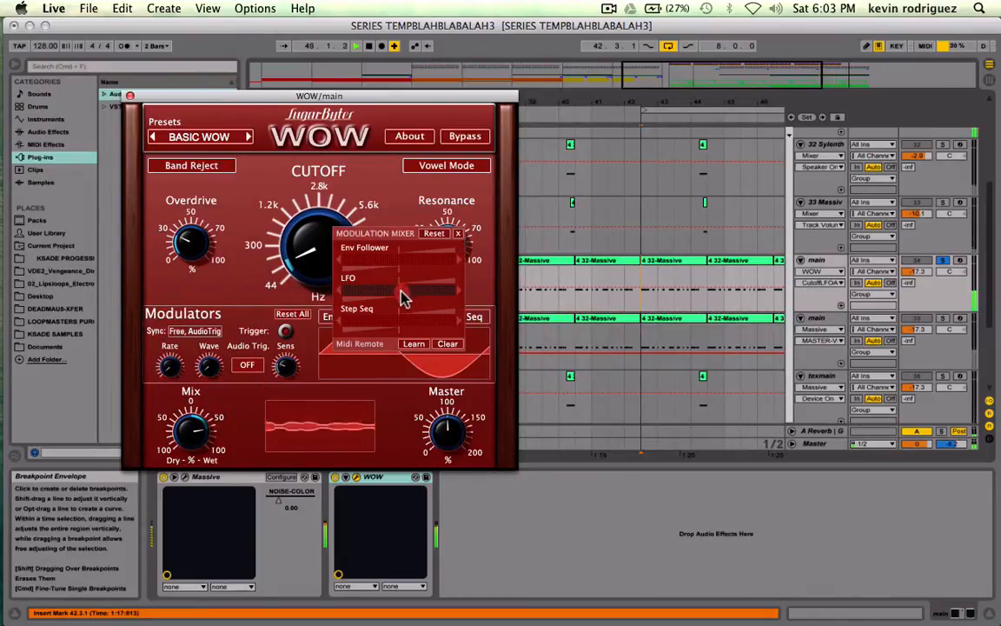
click(227, 239)
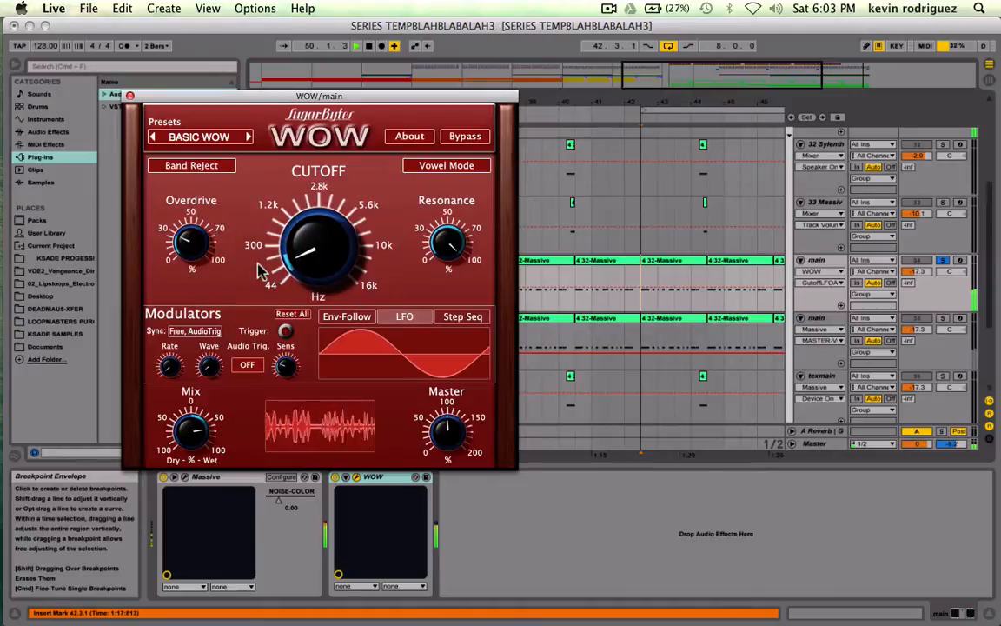
drag(441, 239, 465, 267)
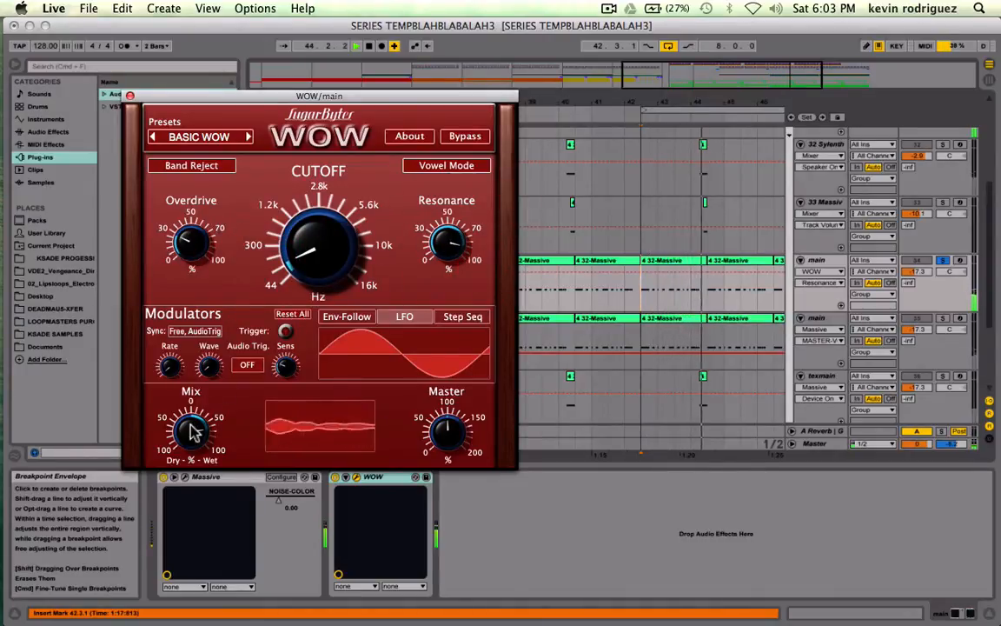
drag(192, 430, 193, 286)
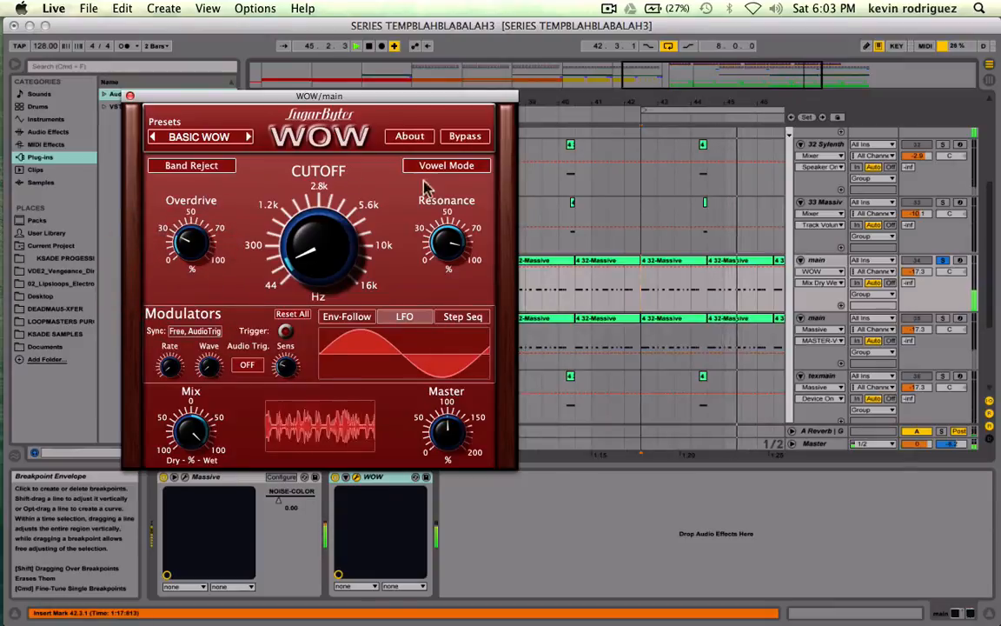
Compare the soloed main track with WOW bypassed and active, playing from 42.3.1.
click(481, 138)
key(space)
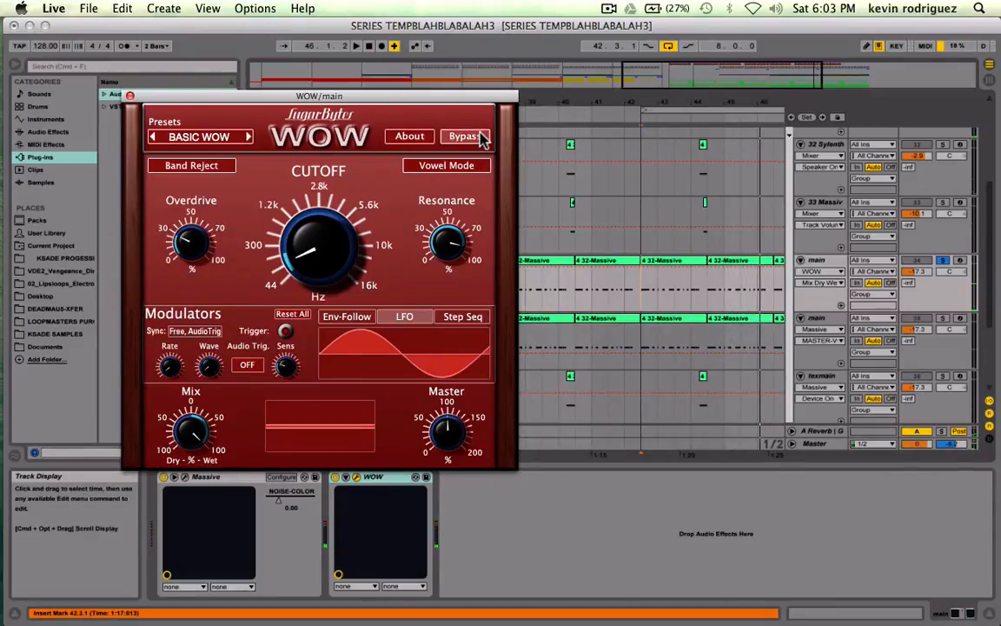
key(space)
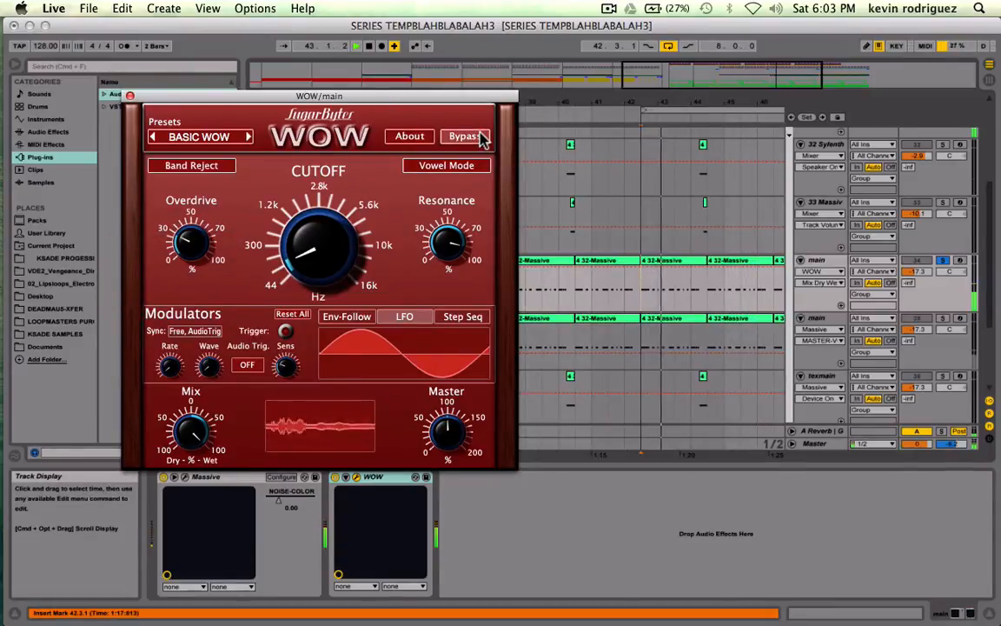
click(480, 138)
key(space)
click(480, 138)
click(481, 139)
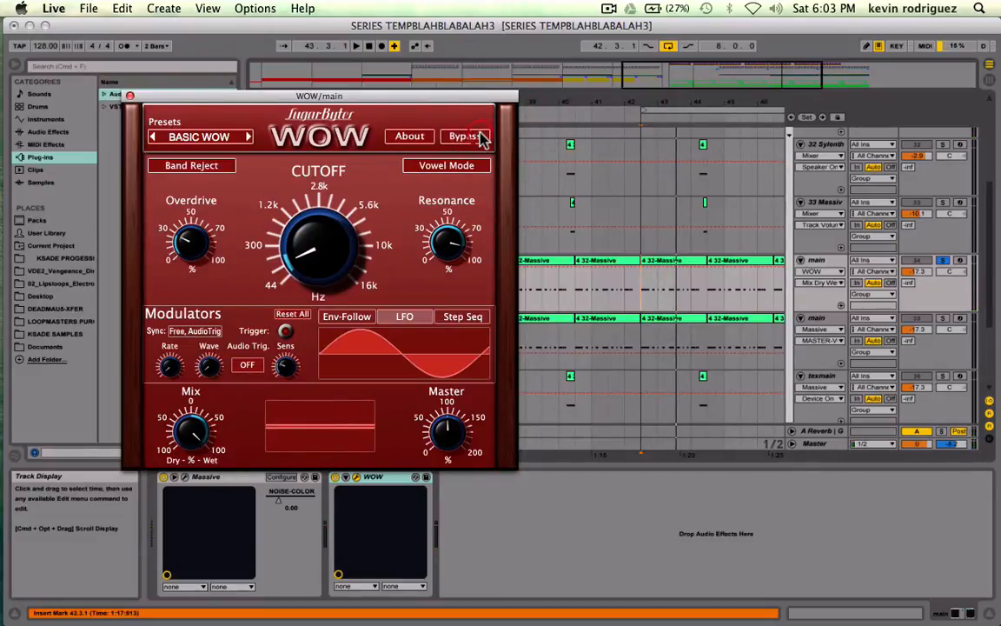
key(space)
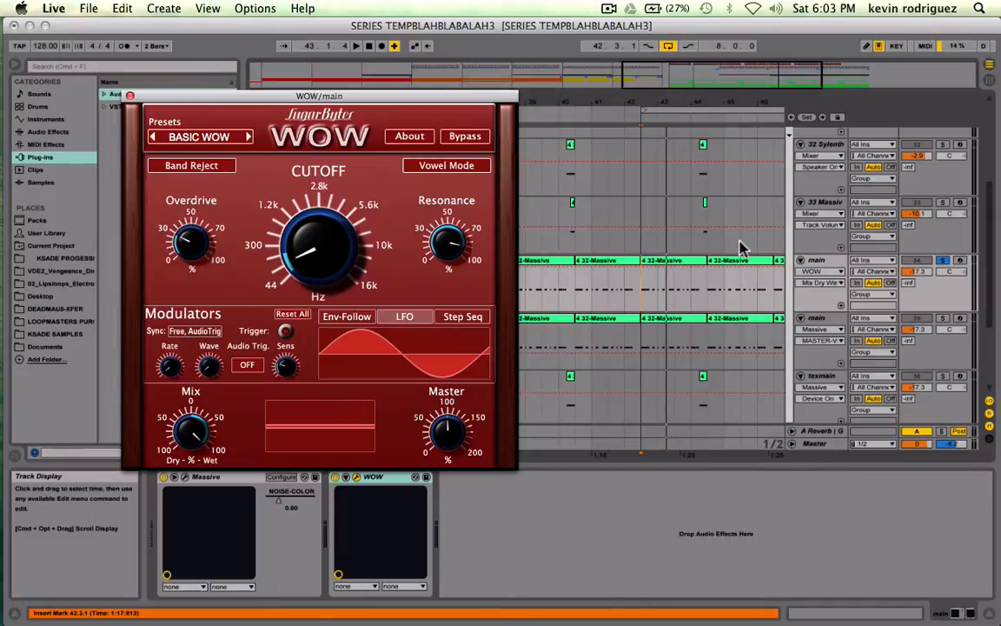
Unsolo the first main track, lower WOW's overdrive while playing the full mix from 34.3.1, and close WOW.
click(944, 261)
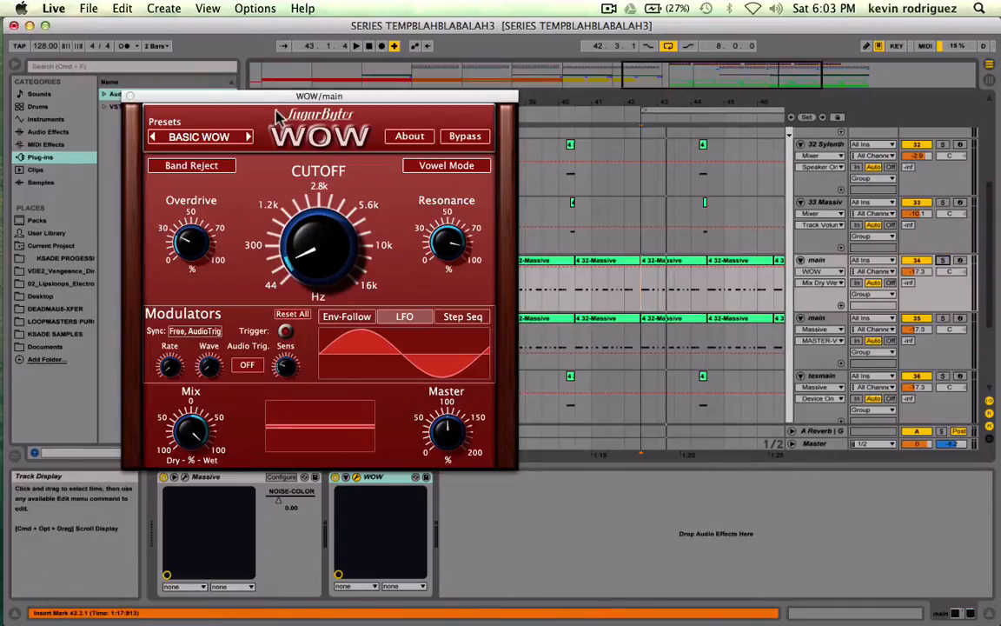
drag(242, 96, 530, 297)
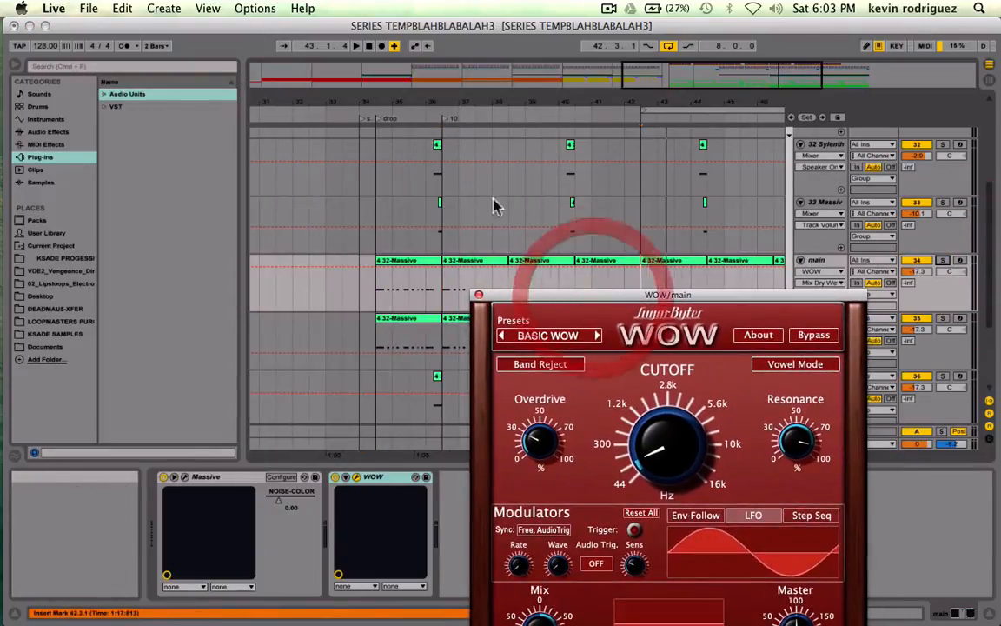
click(377, 308)
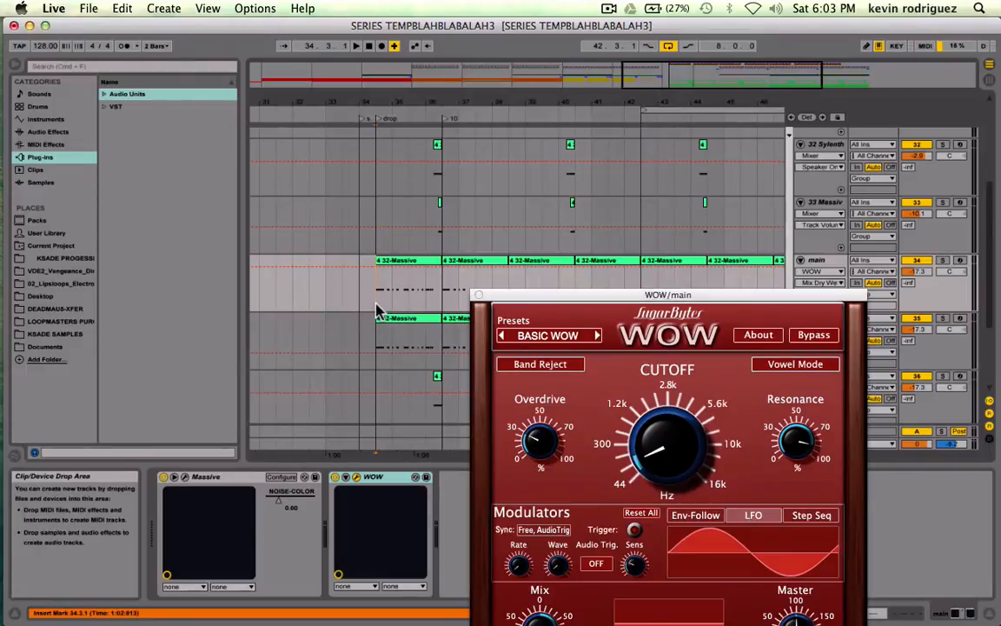
key(space)
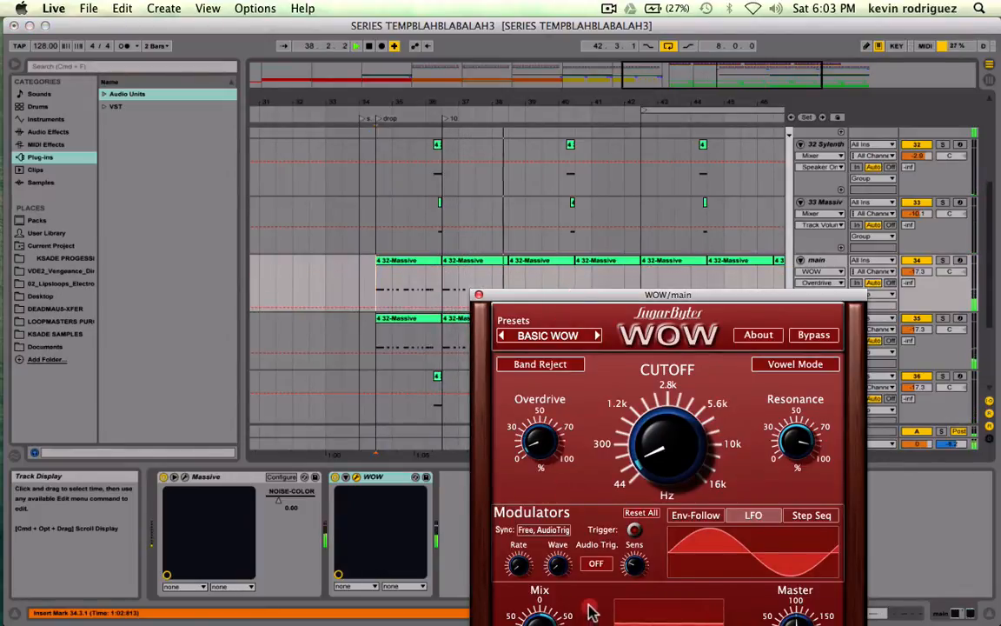
click(478, 294)
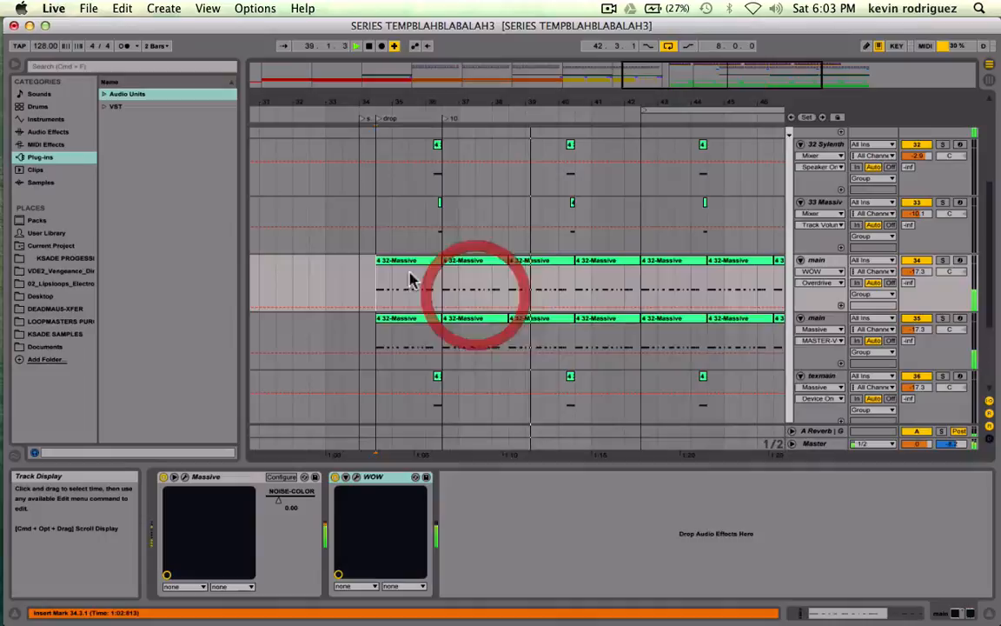
Set the first main track's volume to -19.3 dB against the full mix and fold the 31 group.
click(306, 277)
scroll(306, 278, up, 5)
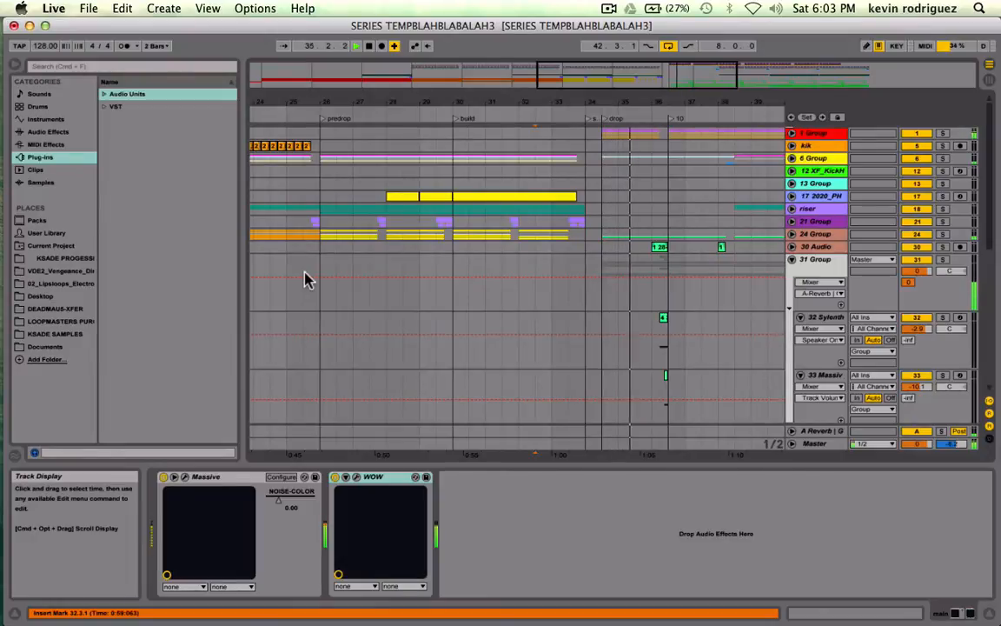
scroll(306, 277, down, 6)
scroll(305, 278, up, 2)
scroll(305, 278, right, 1)
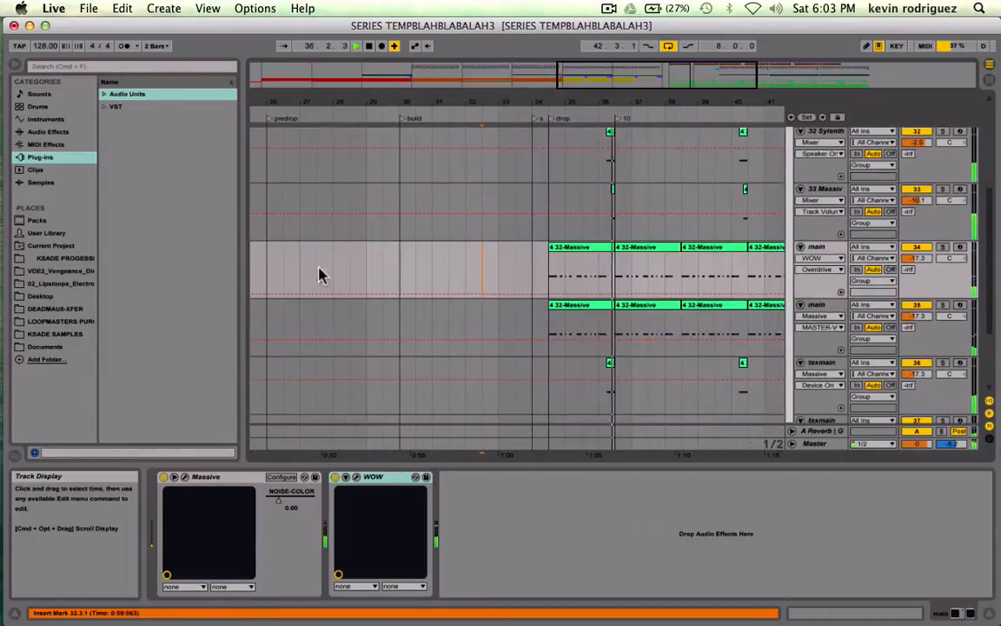
click(919, 257)
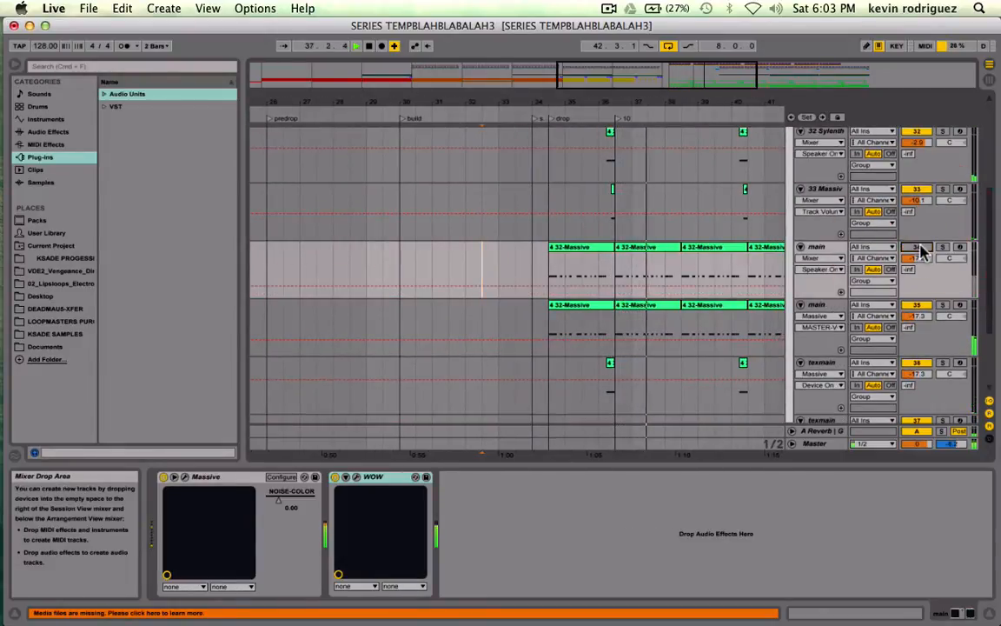
drag(918, 258, 917, 262)
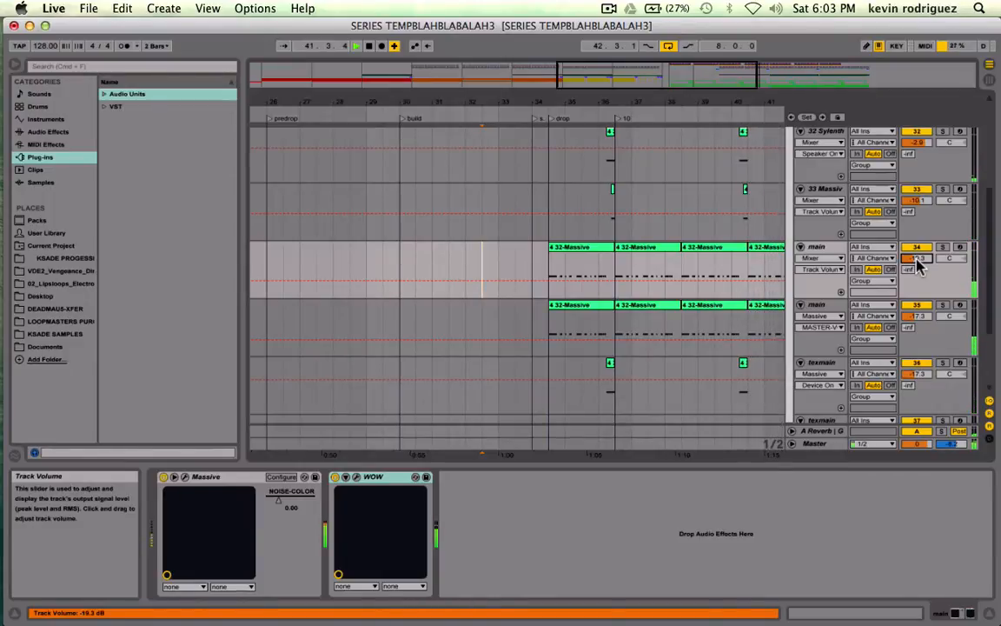
scroll(852, 182, up, 5)
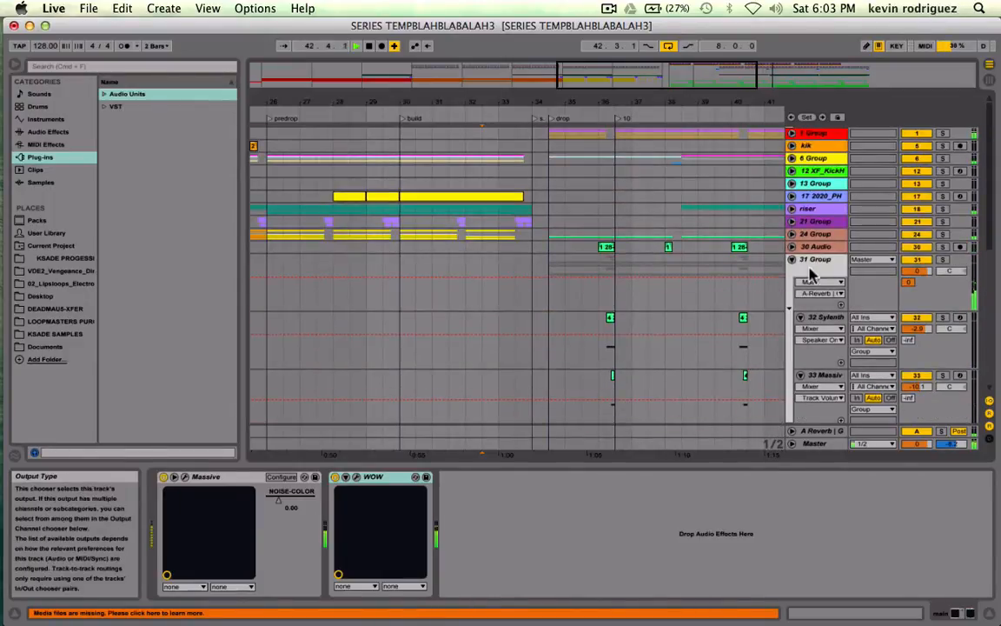
click(792, 260)
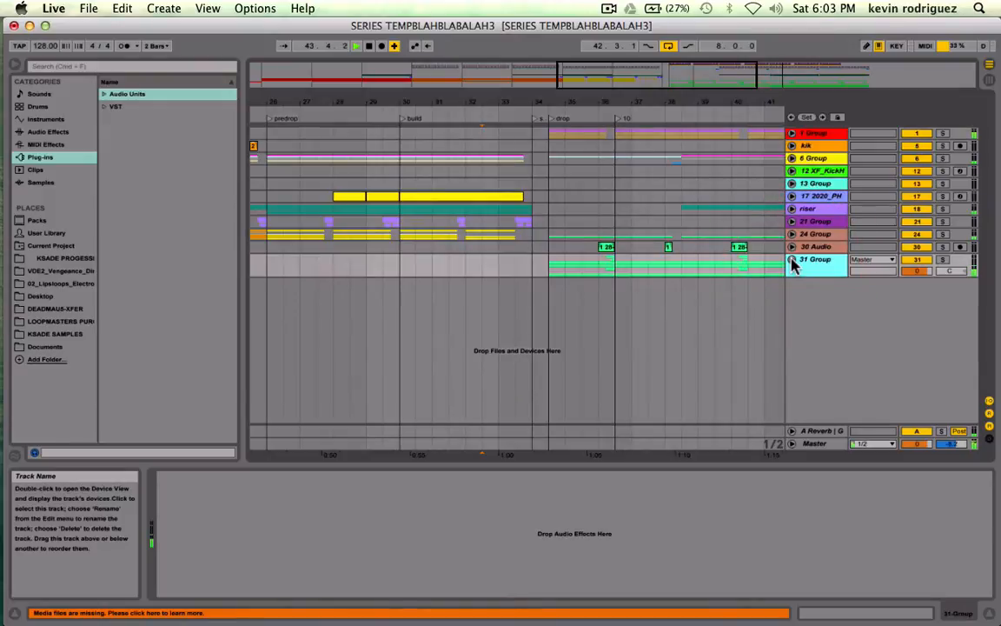
Extend the arrangement loop's start back to the beginning of the drop at 34.3.1, for a 16-bar loop length.
scroll(609, 306, right, 10)
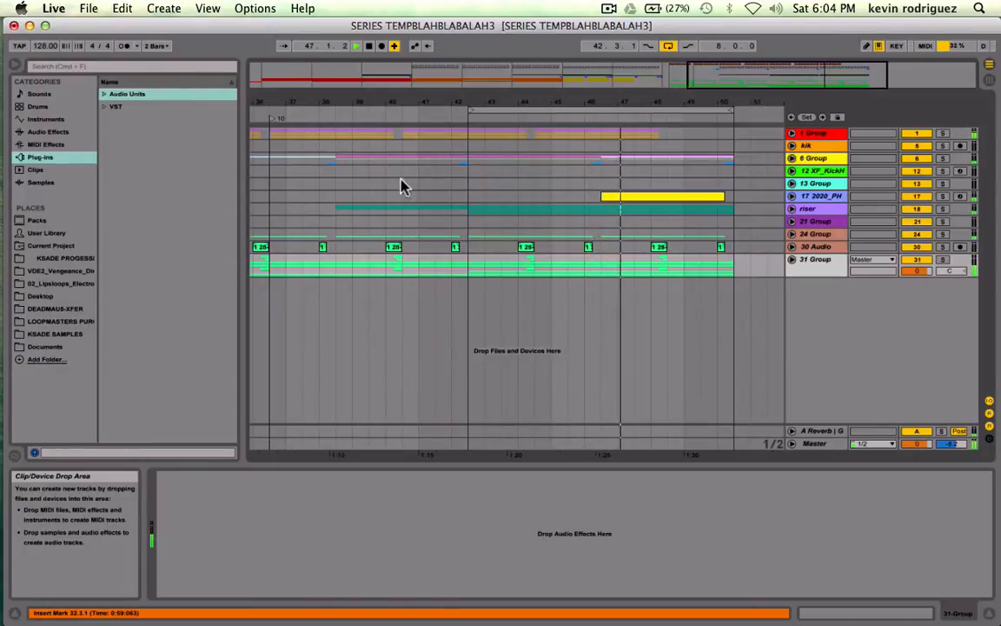
scroll(504, 242, right, 3)
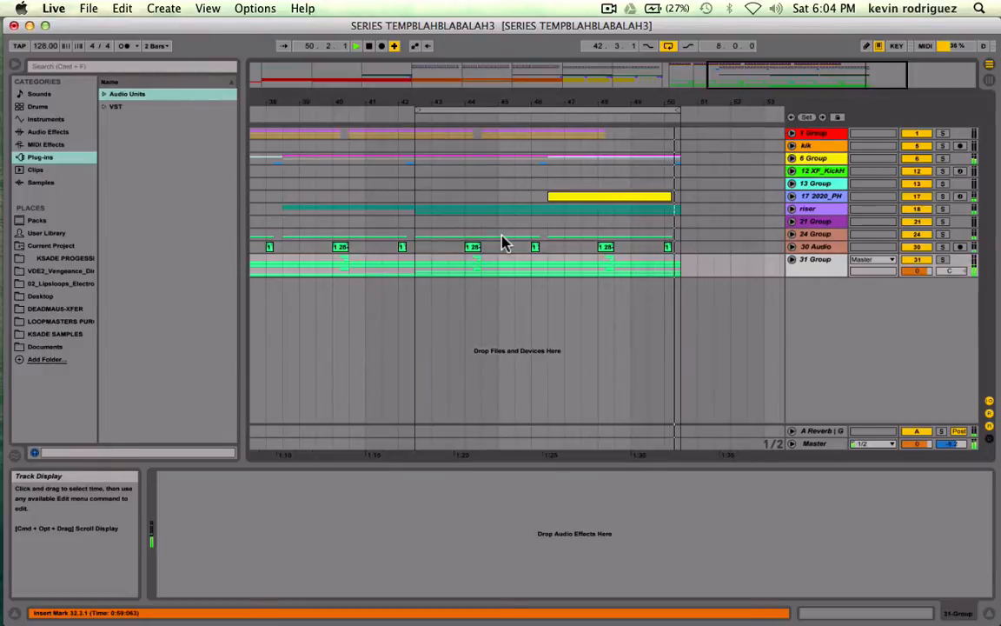
scroll(504, 243, left, 5)
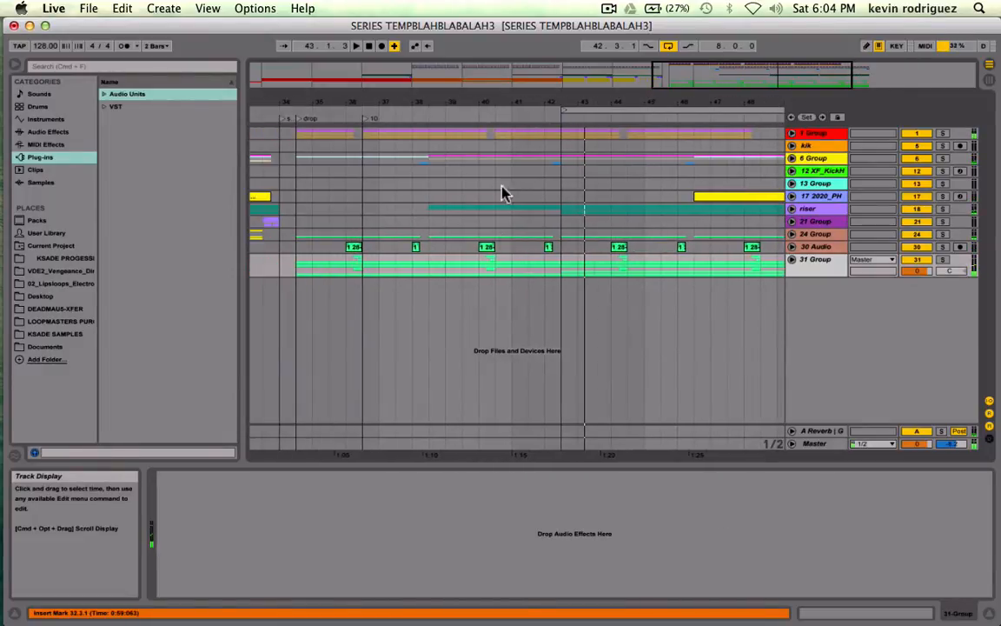
drag(685, 73, 612, 61)
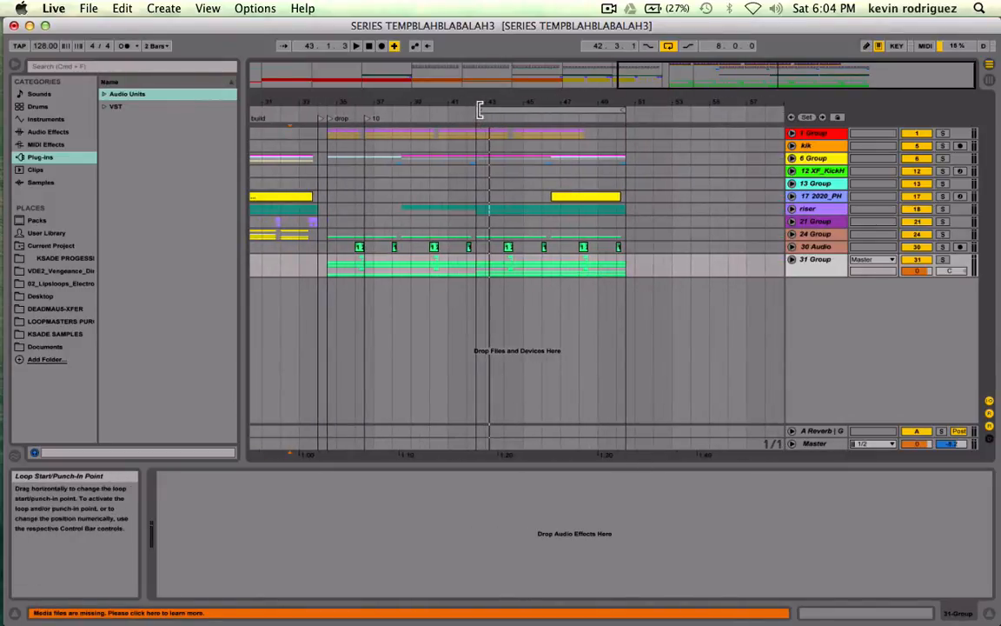
drag(483, 110, 335, 117)
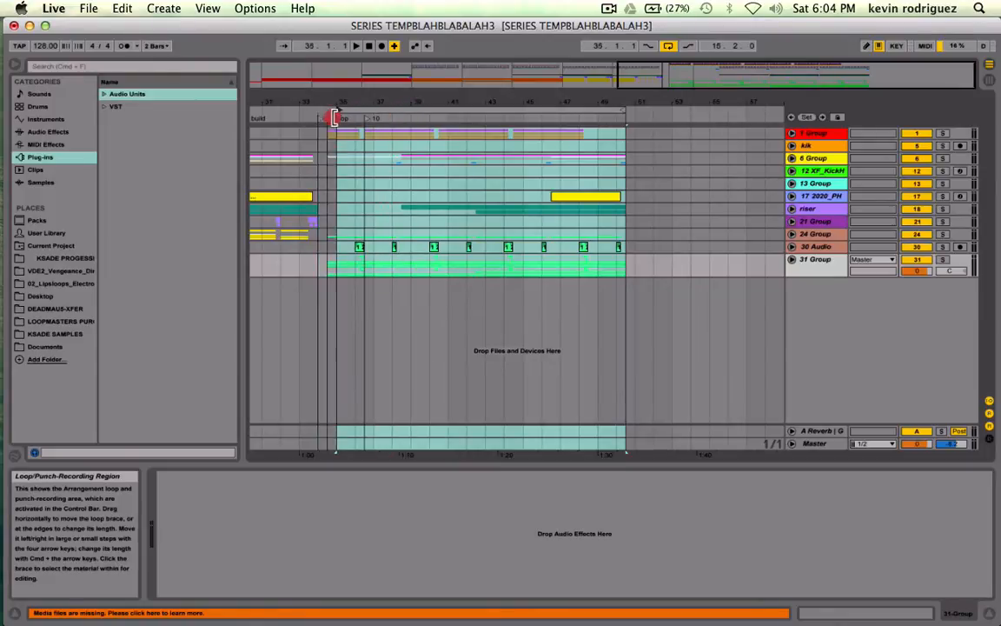
drag(658, 74, 661, 78)
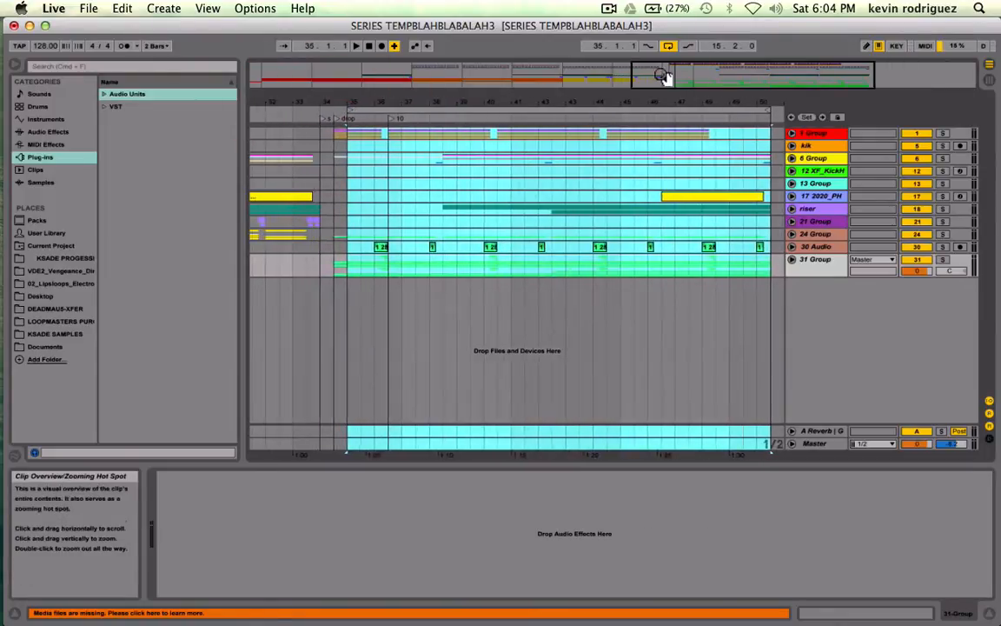
drag(346, 112, 334, 112)
Duplicate the looped 16-bar drop section across all tracks directly after the original.
scroll(536, 205, right, 4)
scroll(536, 204, left, 3)
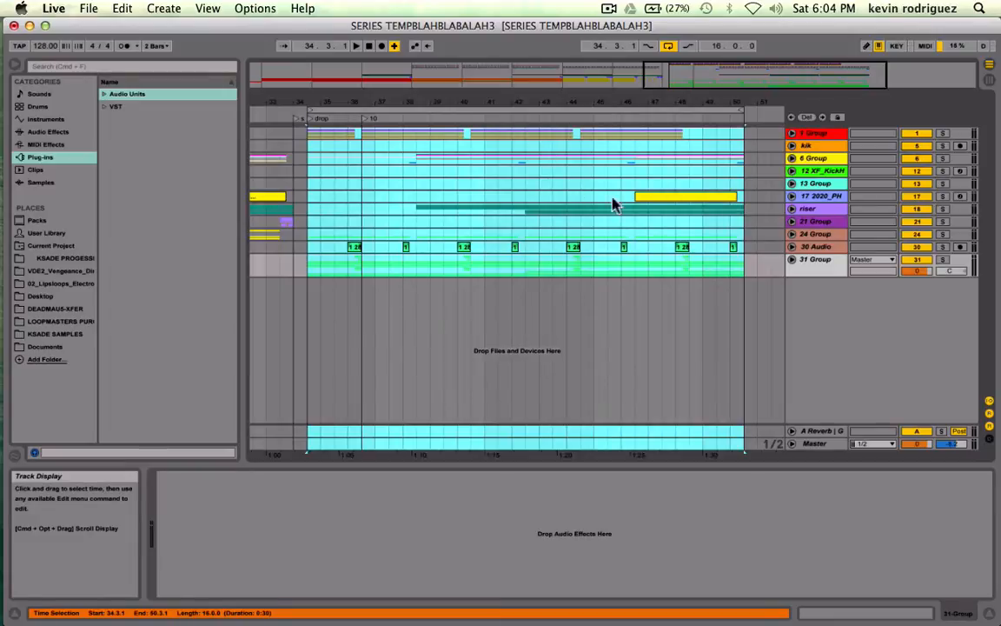
click(492, 109)
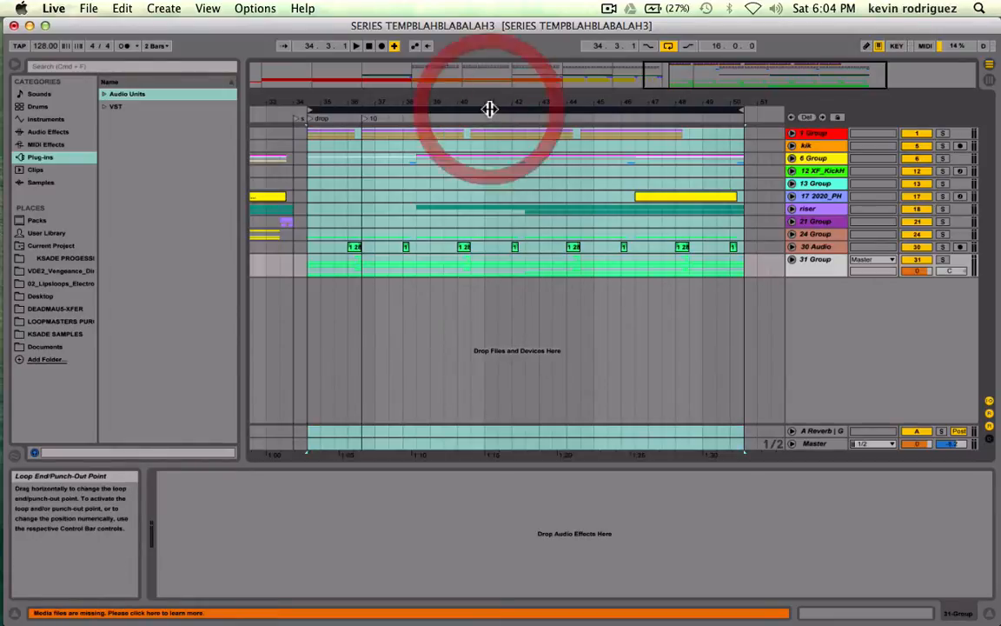
key(super+d)
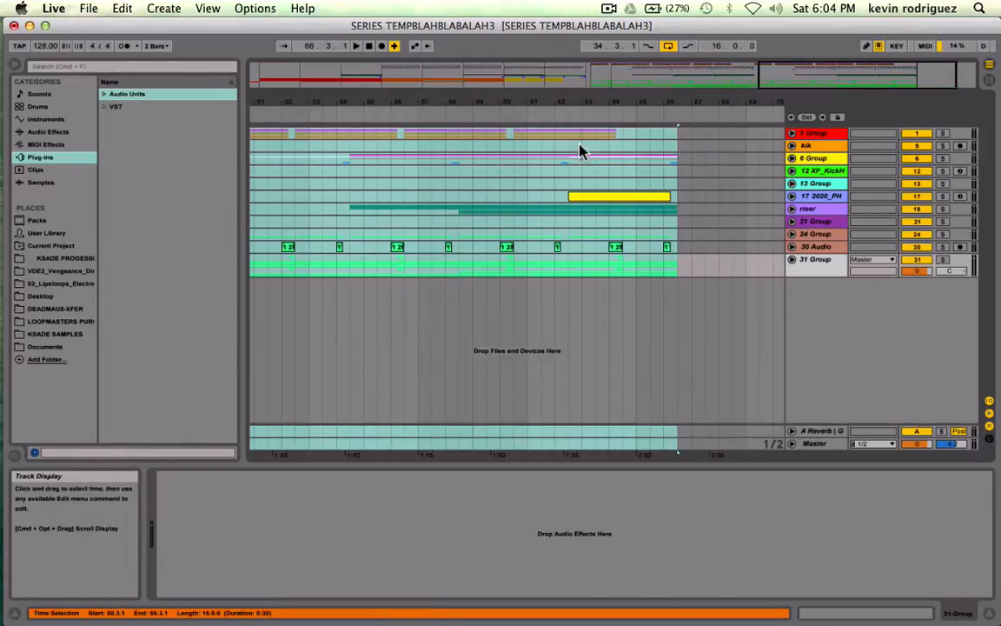
Play the transition into the duplicated drop from 45.3.1 with the arrangement loop switched off.
scroll(581, 152, left, 5)
click(509, 185)
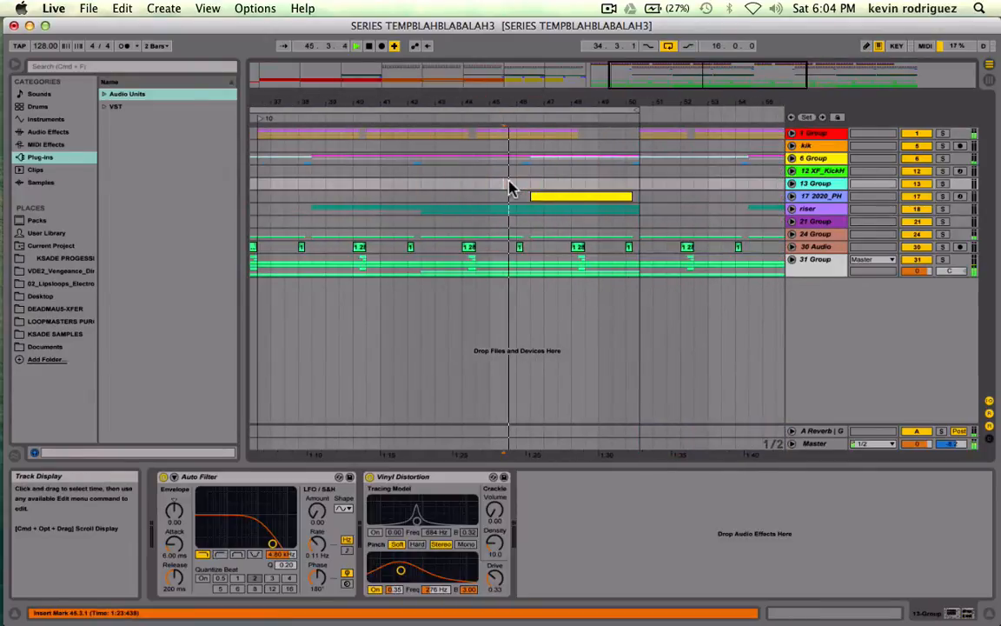
scroll(509, 185, right, 4)
key(space)
click(667, 45)
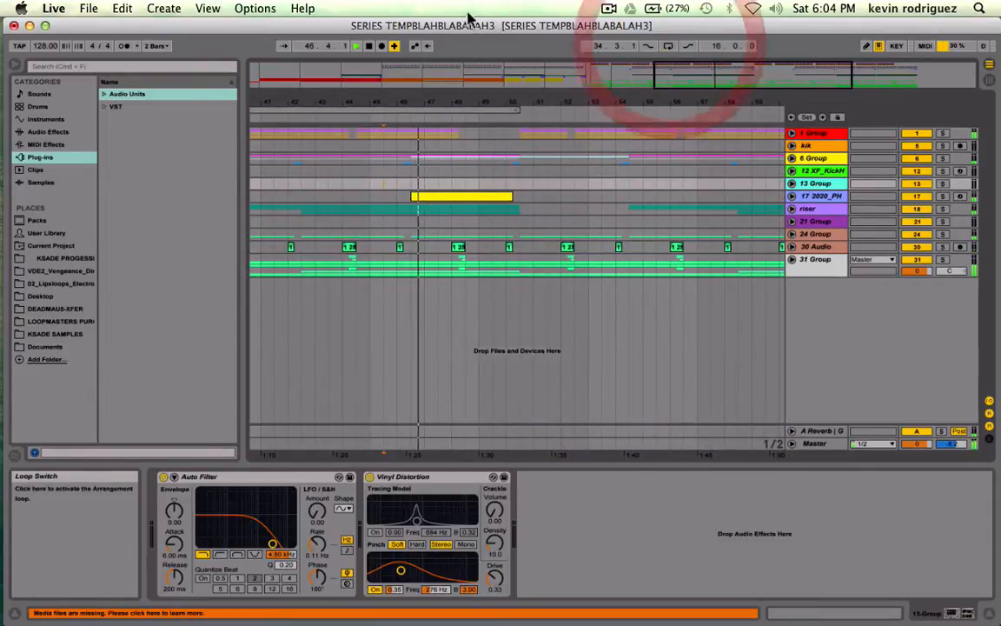
drag(693, 81, 689, 78)
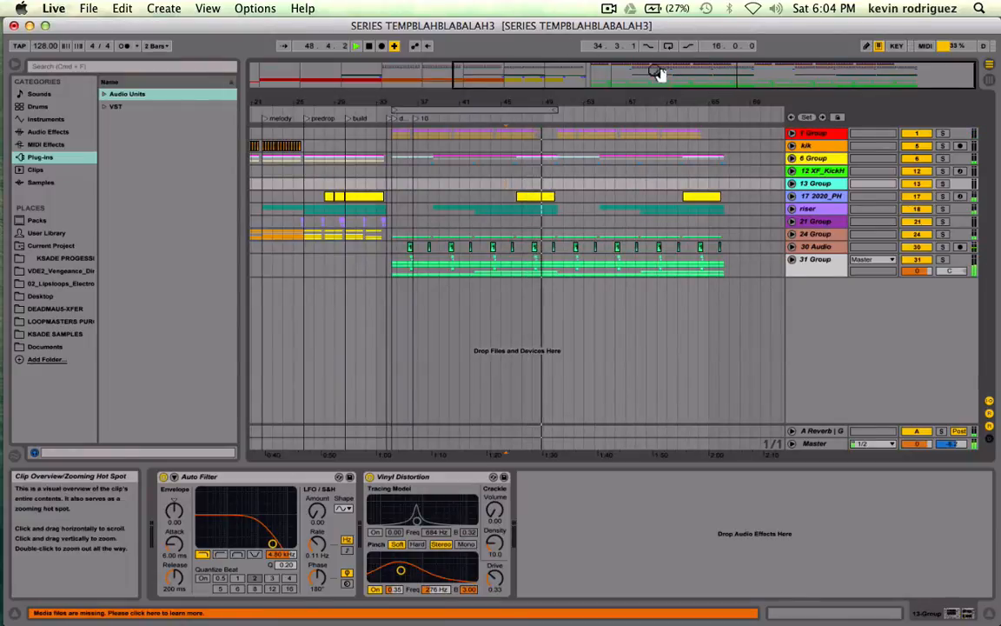
drag(654, 67, 650, 190)
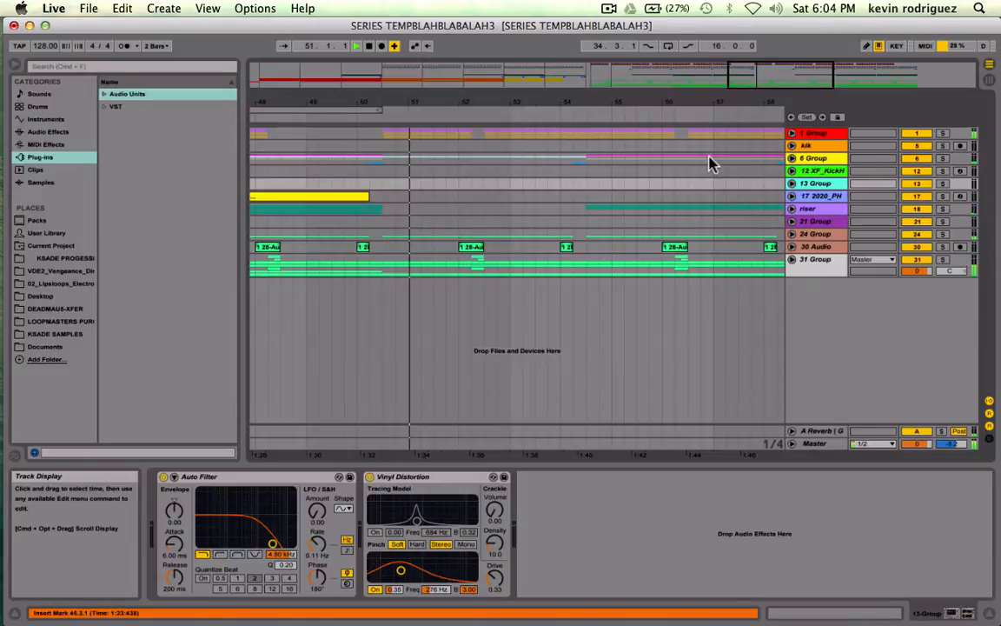
Stop playback and add a locator at the start of the duplicated drop, 50.3.1.
key(space)
click(384, 177)
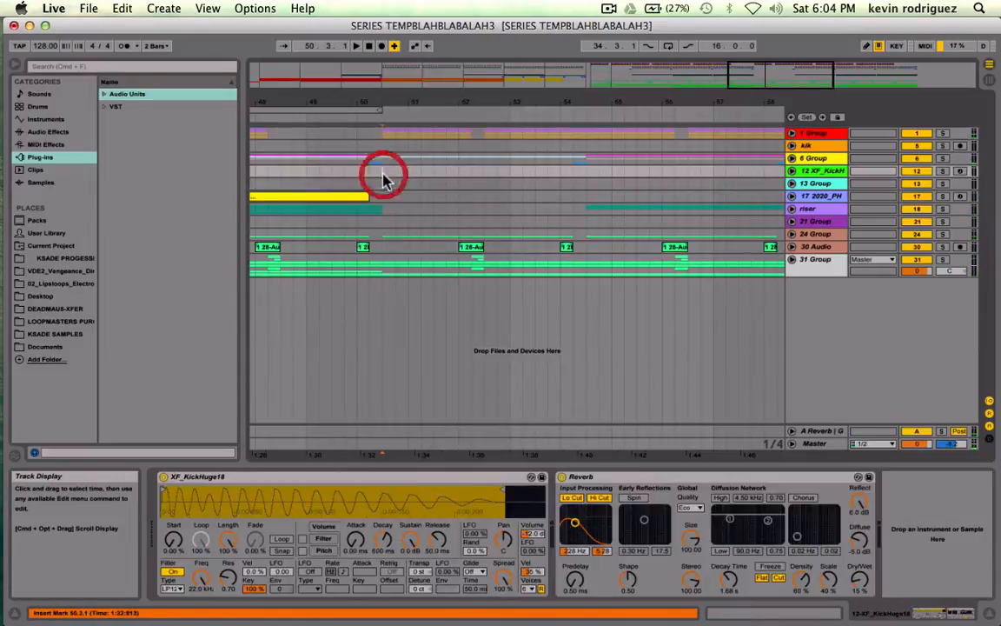
click(807, 116)
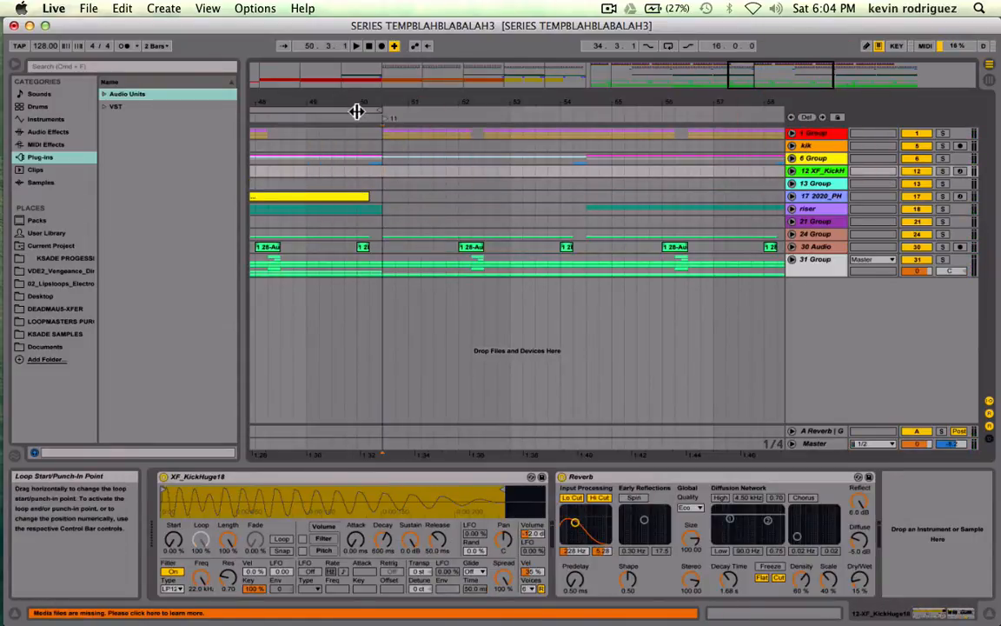
Set the arrangement loop to run from 2.1.1 to the end of the duplicated drop at 66.3.1.
drag(762, 75, 522, 82)
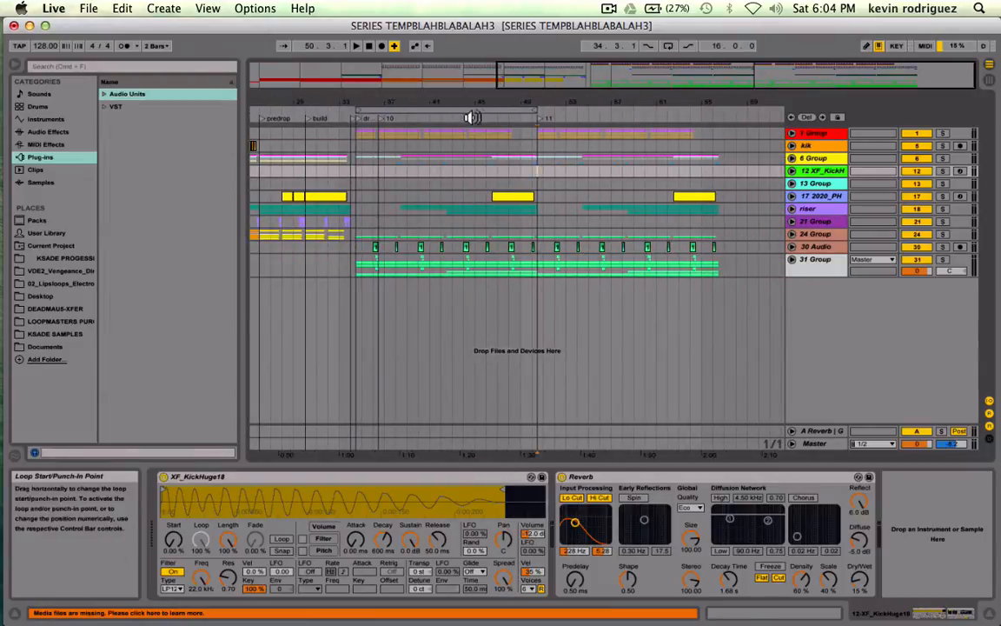
click(476, 108)
drag(476, 109, 653, 112)
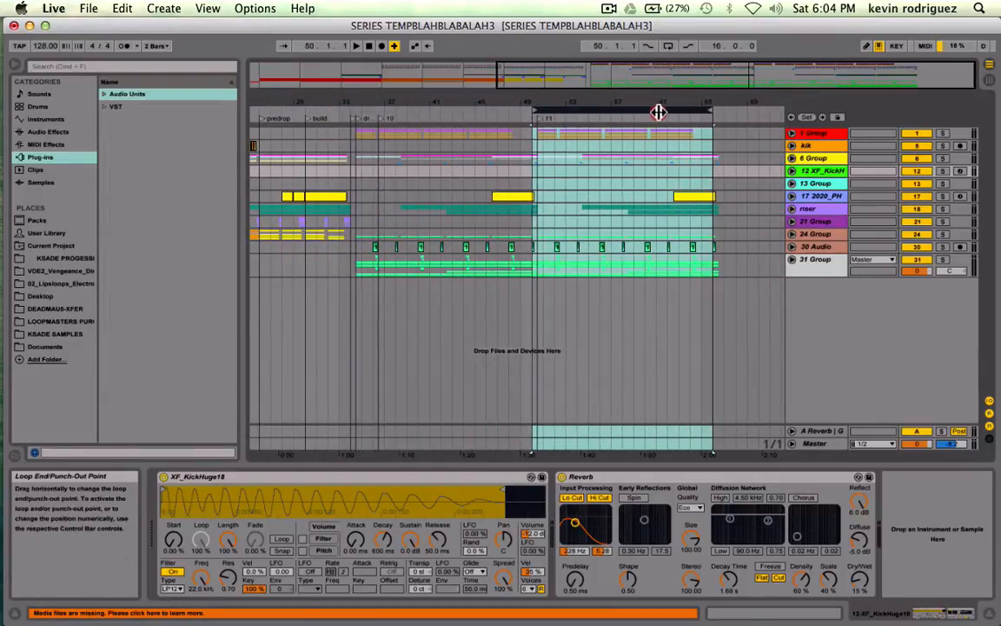
click(596, 106)
drag(536, 106, 470, 228)
drag(476, 106, 261, 106)
scroll(569, 197, right, 6)
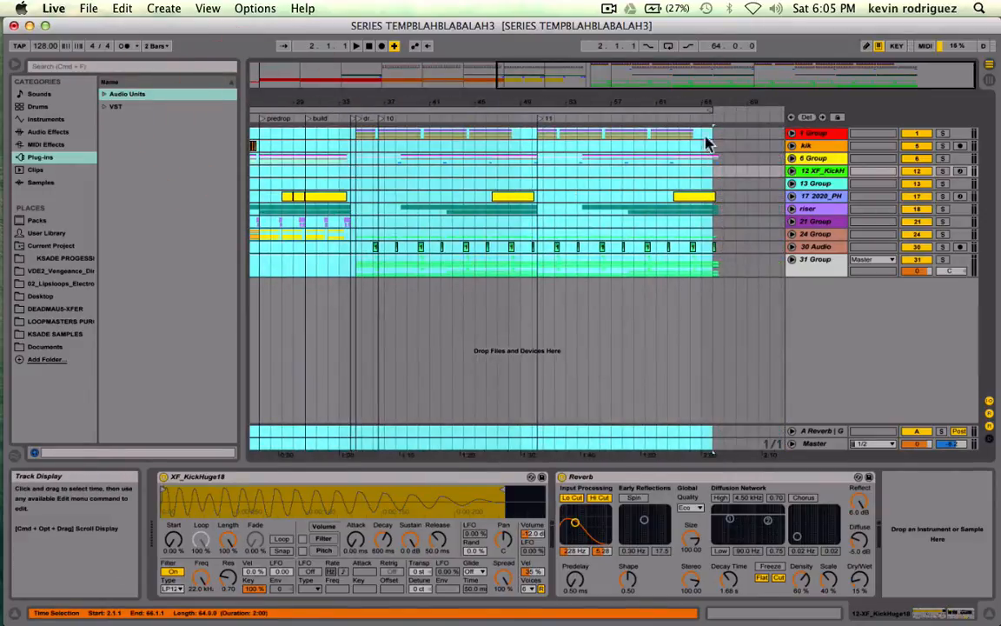
drag(669, 75, 680, 248)
scroll(680, 249, right, 5)
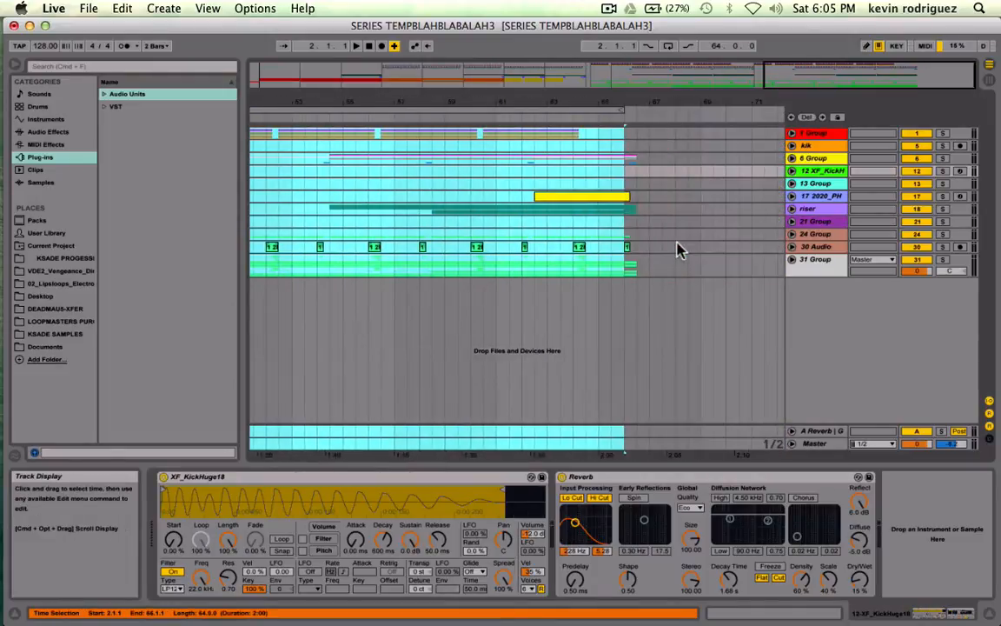
drag(621, 113, 632, 109)
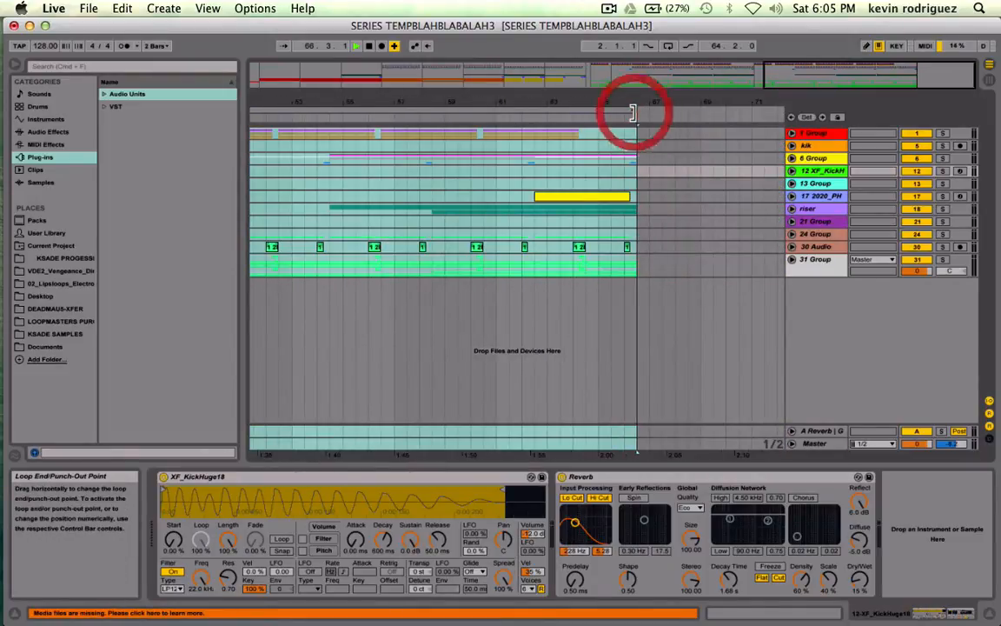
Play the end of the arrangement from 65.1.1 without the loop.
click(598, 183)
click(599, 180)
key(space)
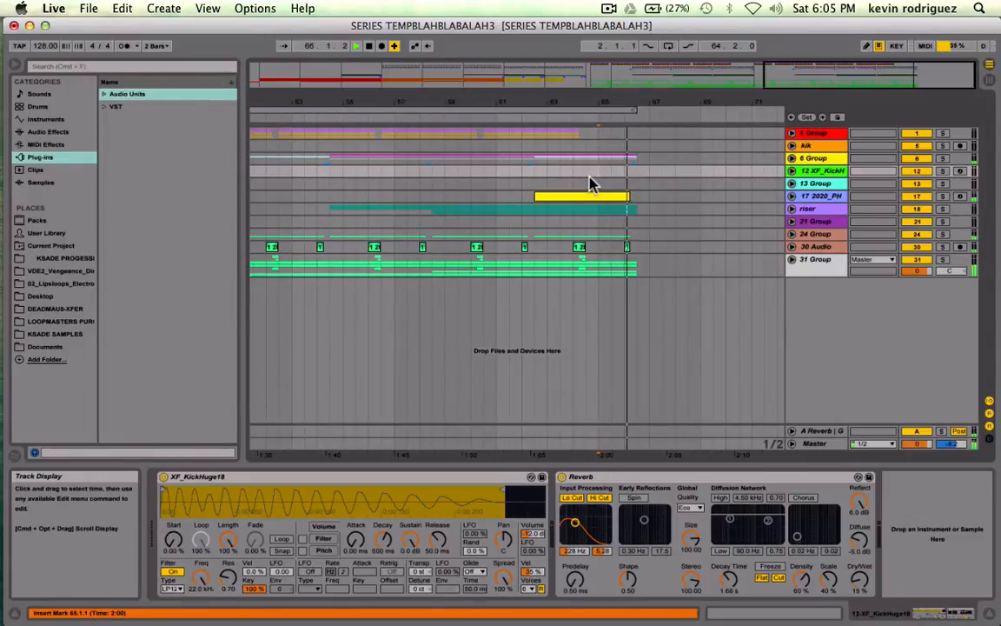
scroll(591, 182, left, 1)
key(space)
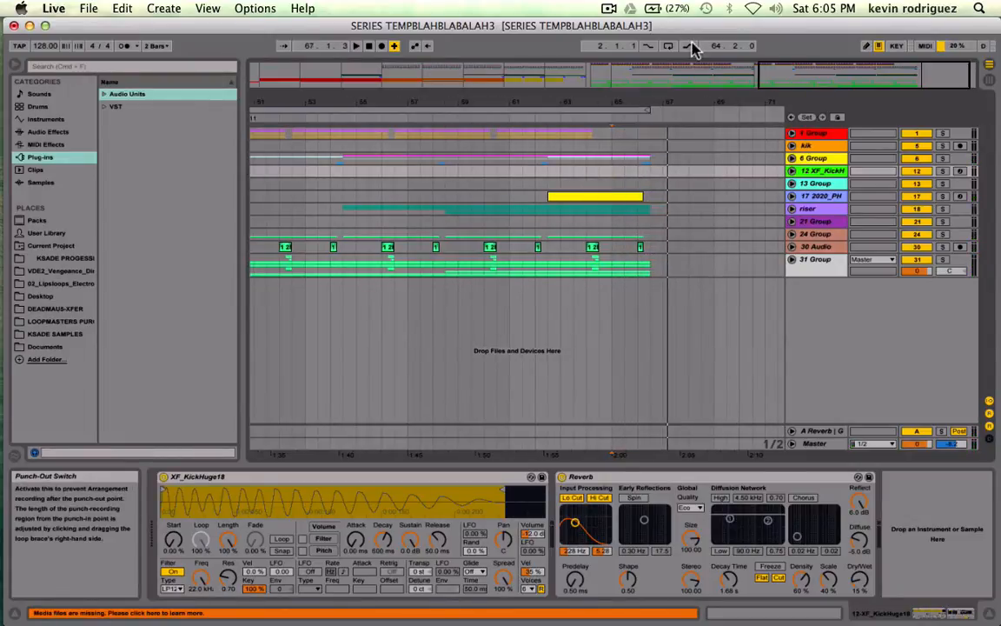
Switch the arrangement loop on and play from 62.3.1 to hear the drop's end wrap to the intro.
click(668, 45)
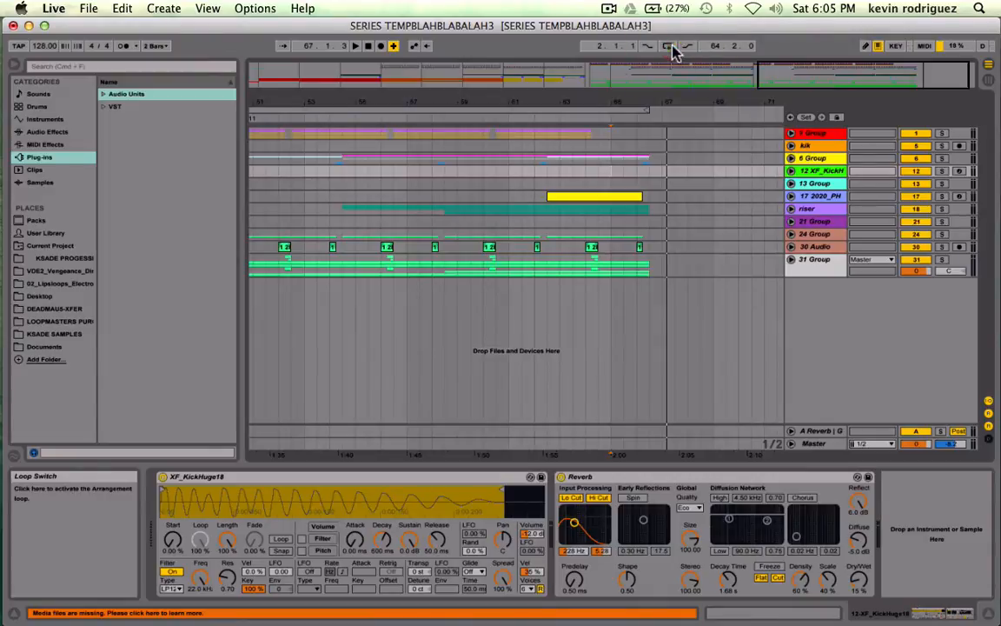
click(615, 179)
click(545, 194)
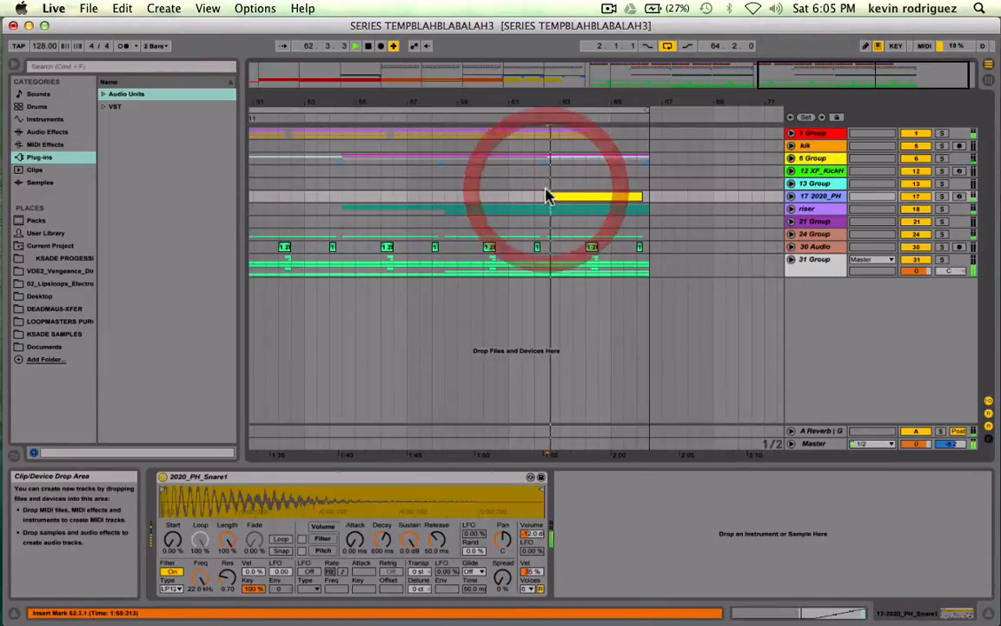
scroll(545, 194, left, 10)
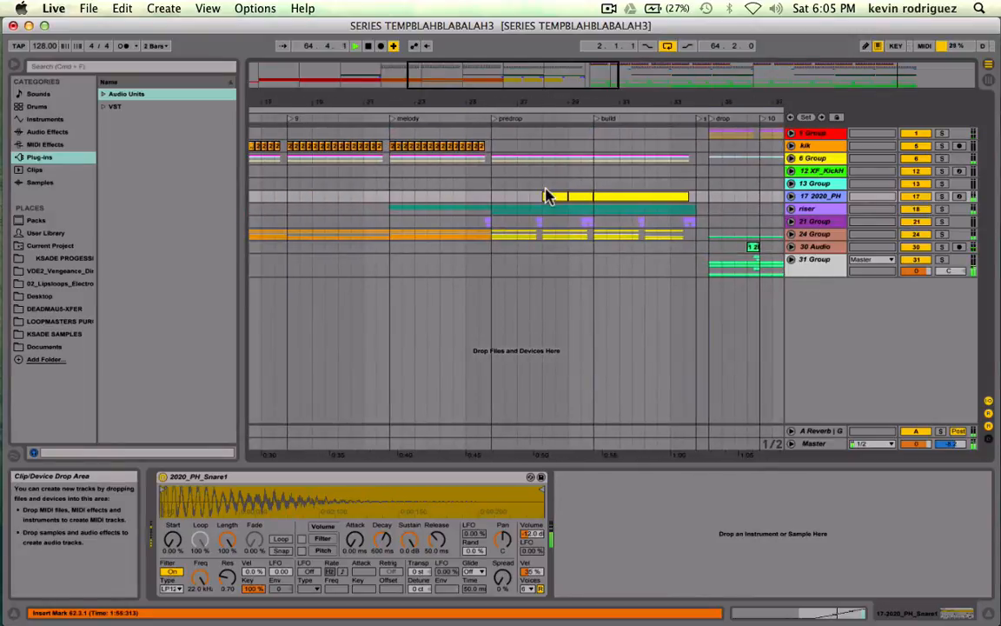
scroll(545, 194, left, 10)
scroll(545, 193, right, 15)
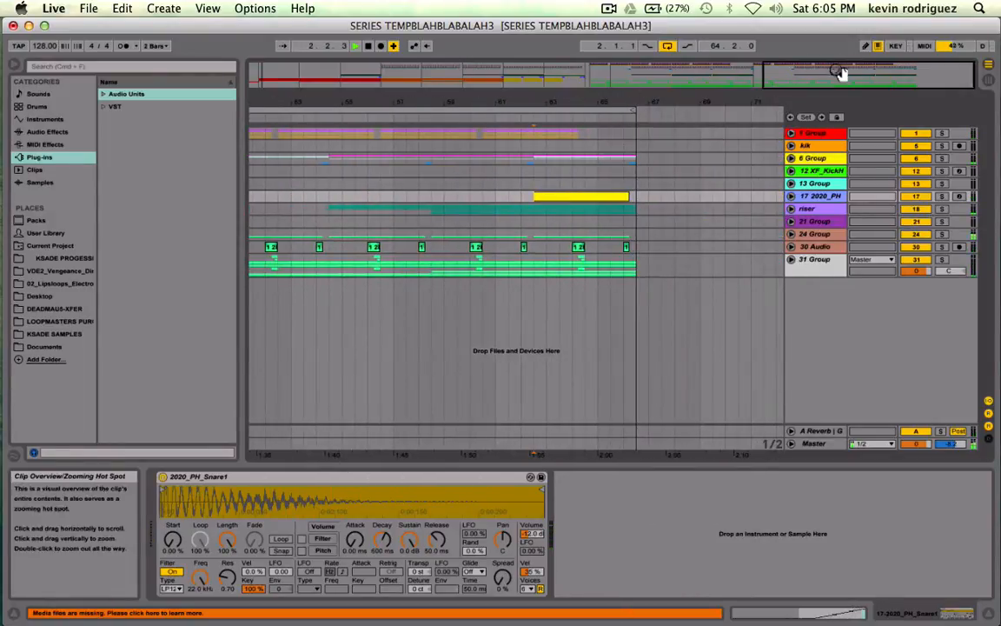
Extend the arrangement loop's start to the very beginning of the song, 1.1.1.
drag(840, 75, 334, 54)
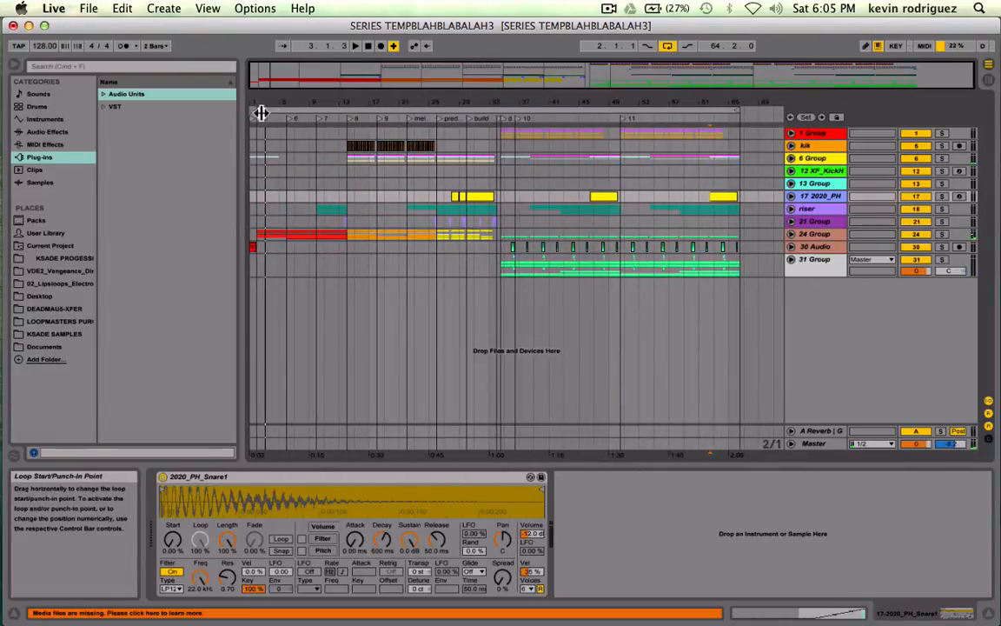
drag(260, 110, 241, 107)
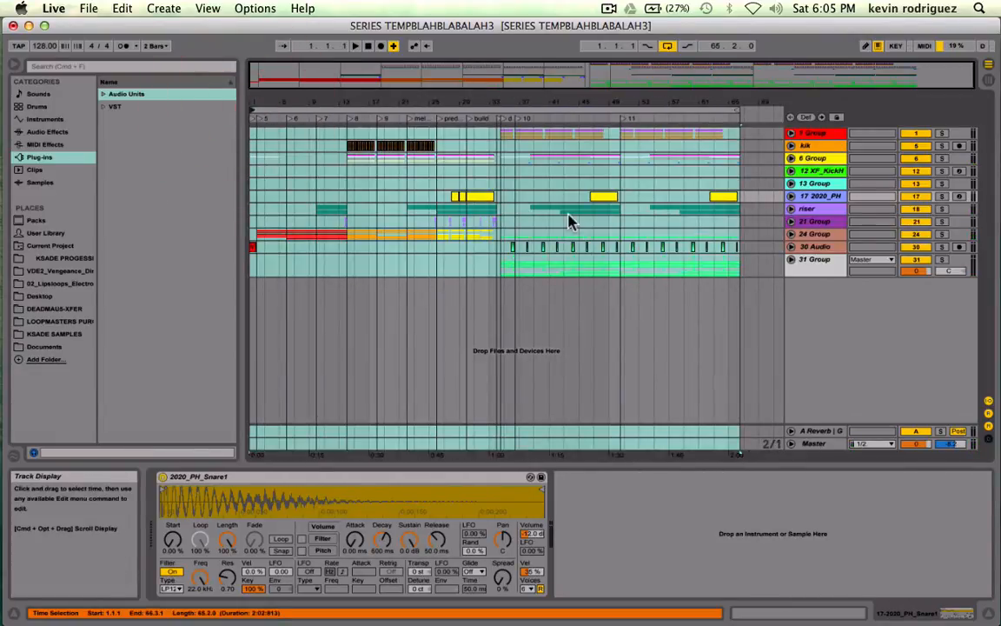
click(709, 179)
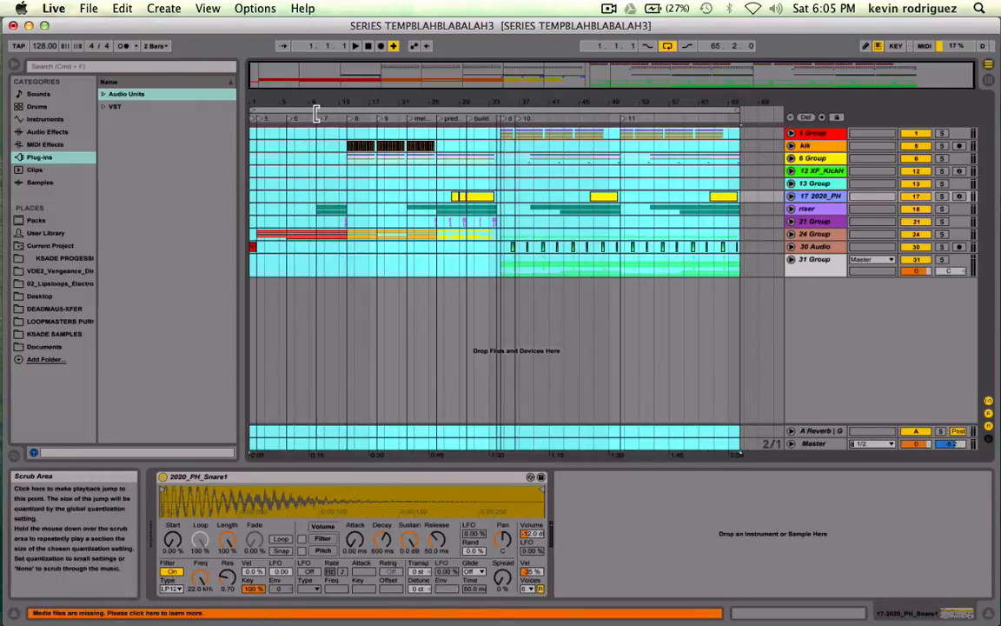
Move the arrangement loop's start to 14.1.1 and audition the jump back from the end of the second drop.
drag(258, 110, 339, 111)
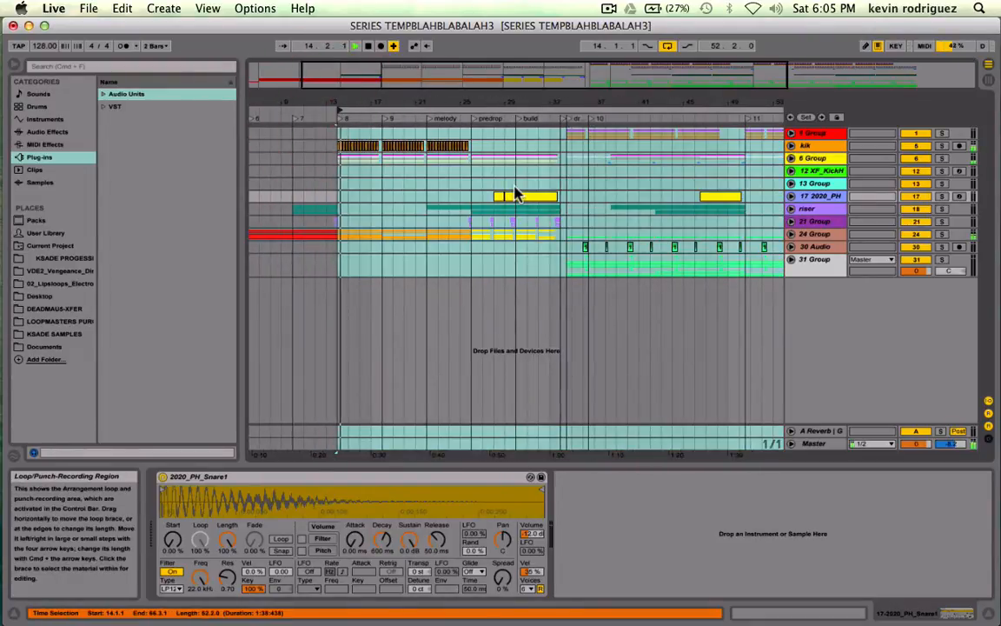
scroll(563, 207, right, 10)
click(701, 189)
scroll(700, 189, left, 8)
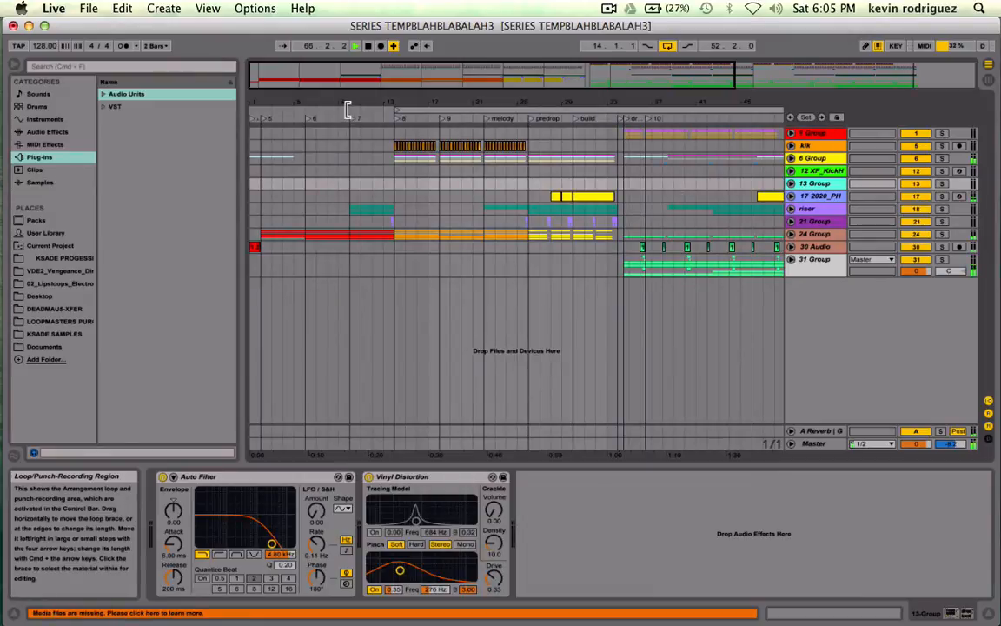
Move the arrangement loop's start to 6.1.1 and audition the wraparound from 65.1.1.
click(307, 108)
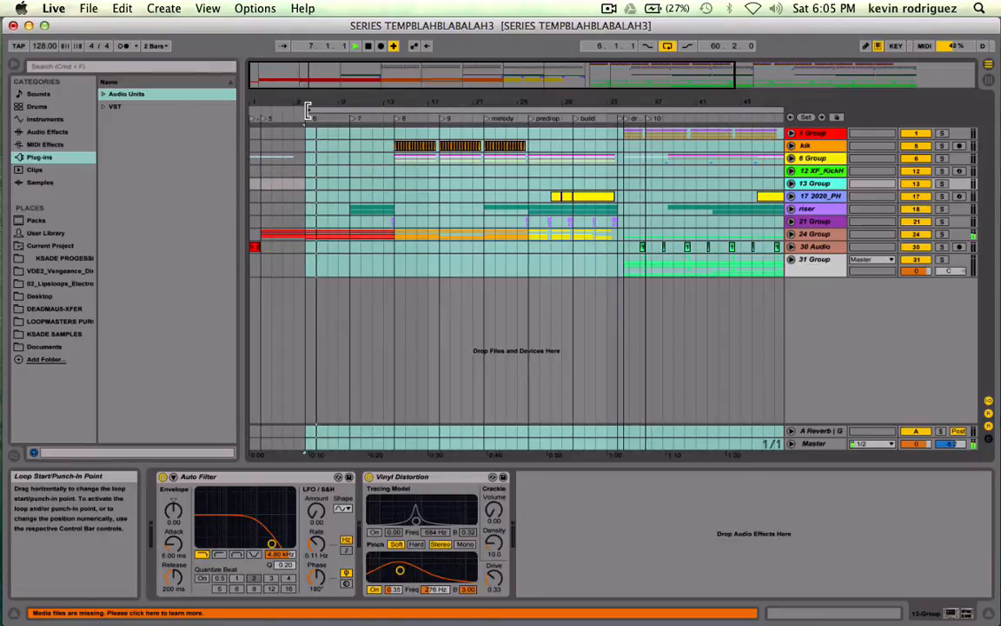
scroll(447, 185, right, 7)
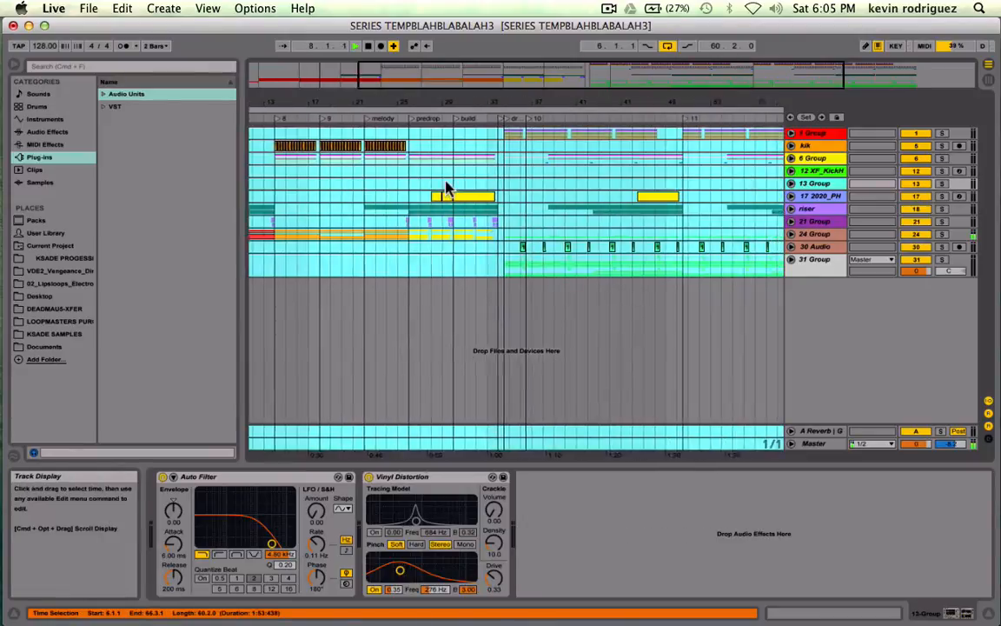
scroll(664, 163, right, 2)
click(725, 176)
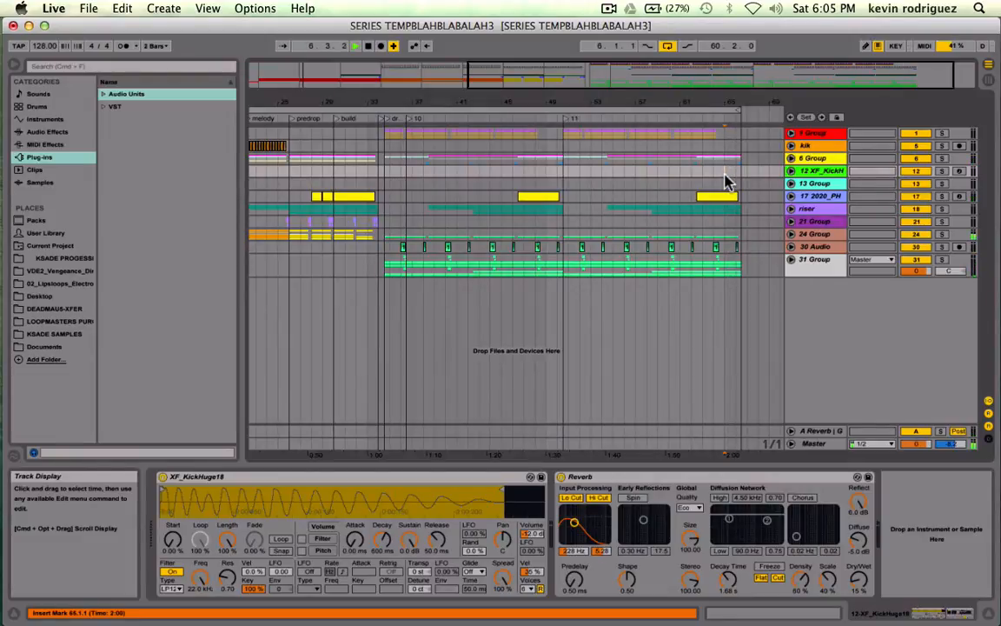
scroll(728, 181, left, 7)
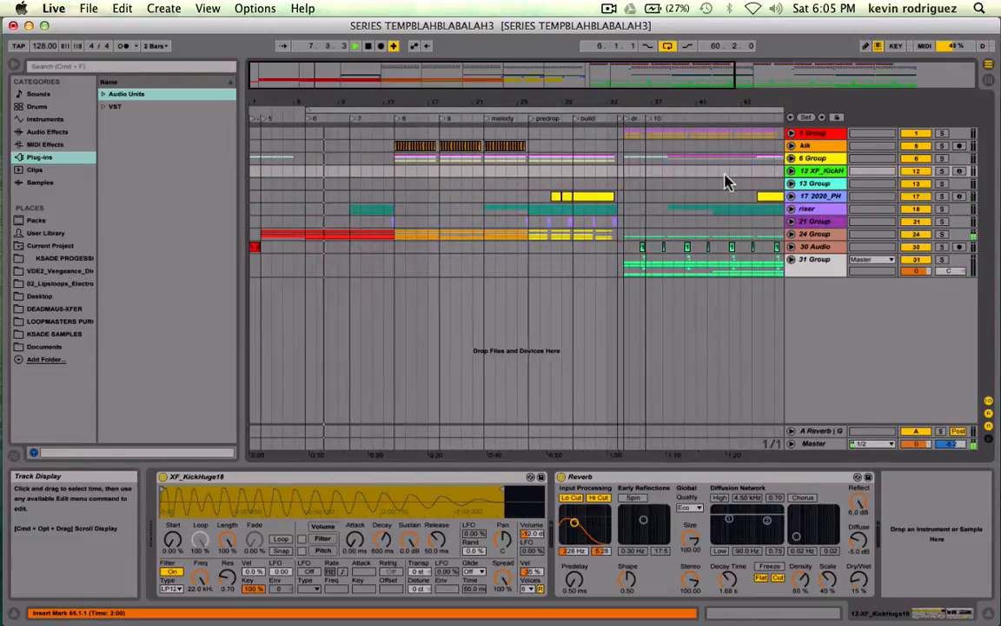
Move the arrangement loop's start to 2.1.1 and audition the wraparound from 65.1.1.
click(261, 110)
scroll(539, 195, right, 7)
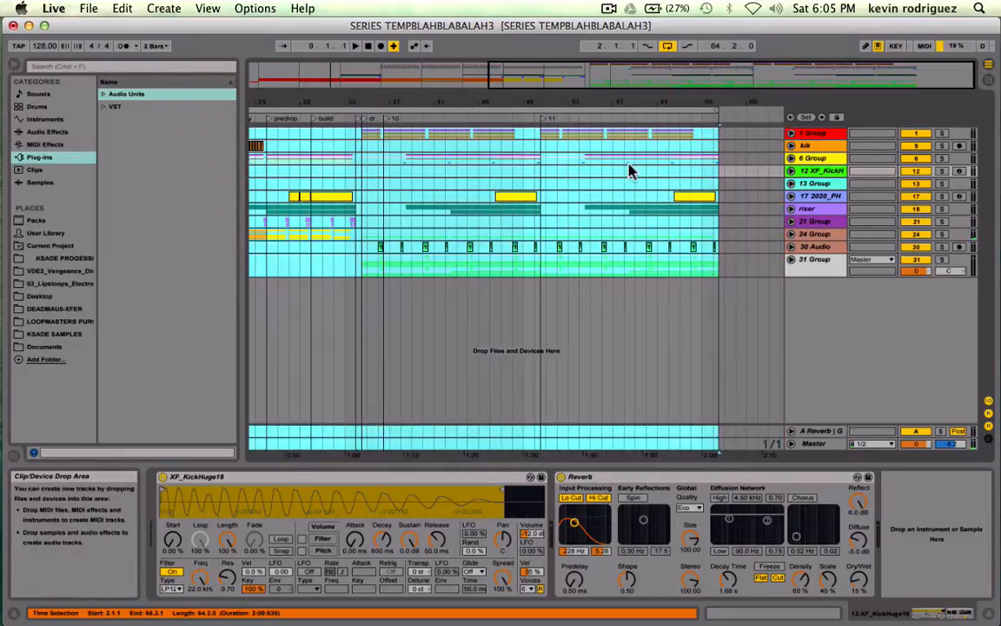
click(700, 182)
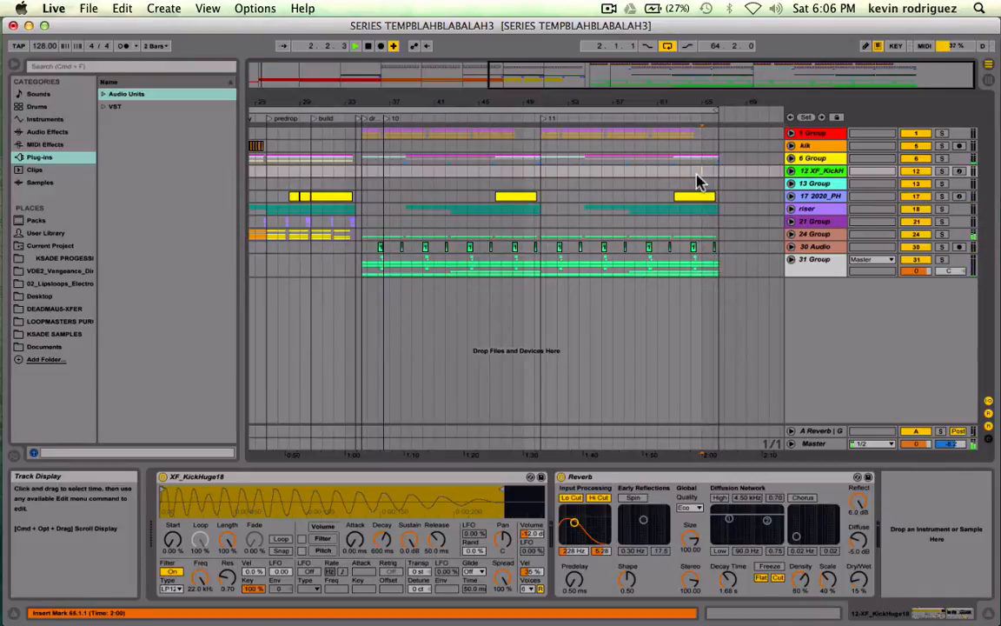
Extend the arrangement loop's start to 1.1.1 and audition the second drop's end wrapping to the beginning from 64.1.1.
scroll(697, 179, left, 7)
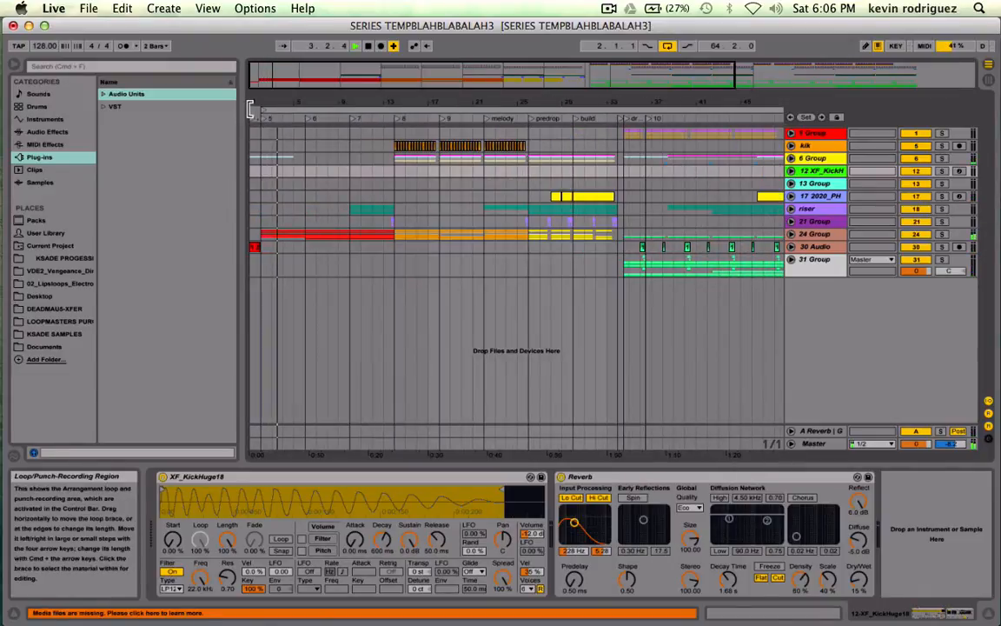
drag(263, 110, 251, 110)
scroll(487, 200, right, 7)
click(687, 178)
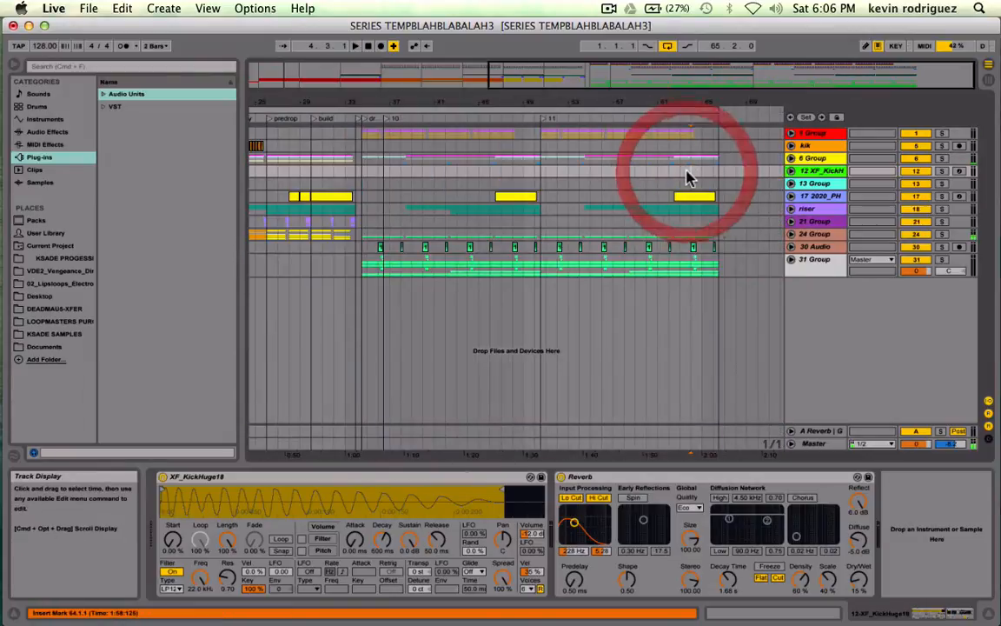
scroll(686, 178, left, 5)
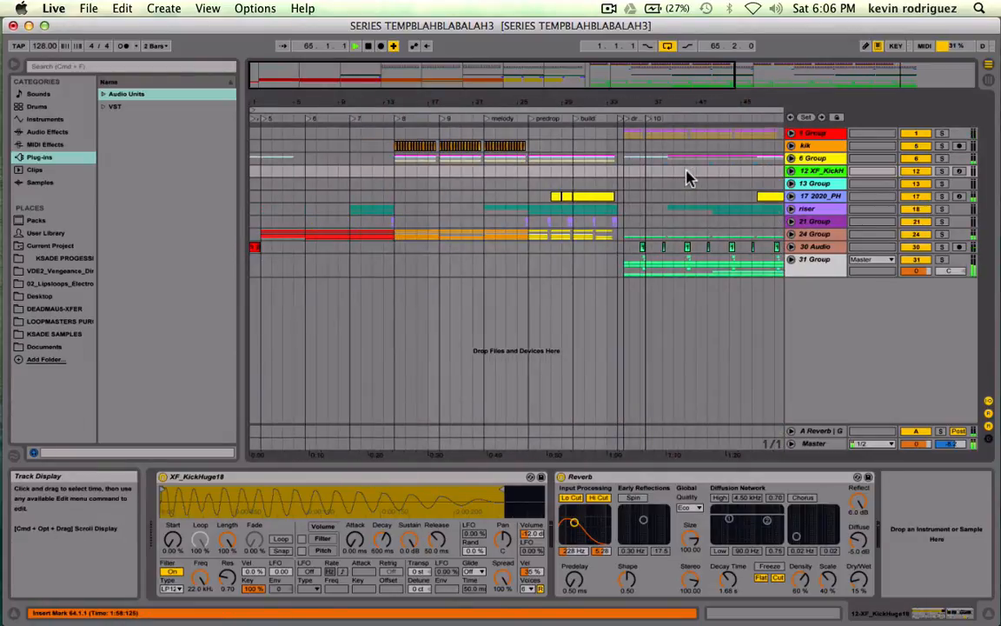
scroll(686, 178, right, 5)
scroll(687, 178, left, 5)
scroll(686, 178, right, 5)
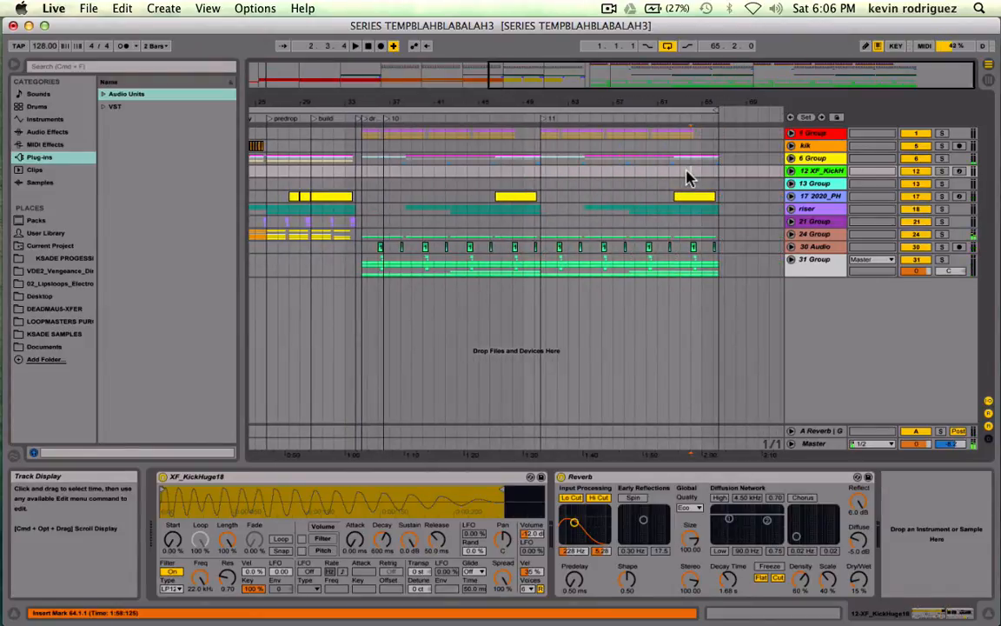
scroll(686, 178, left, 5)
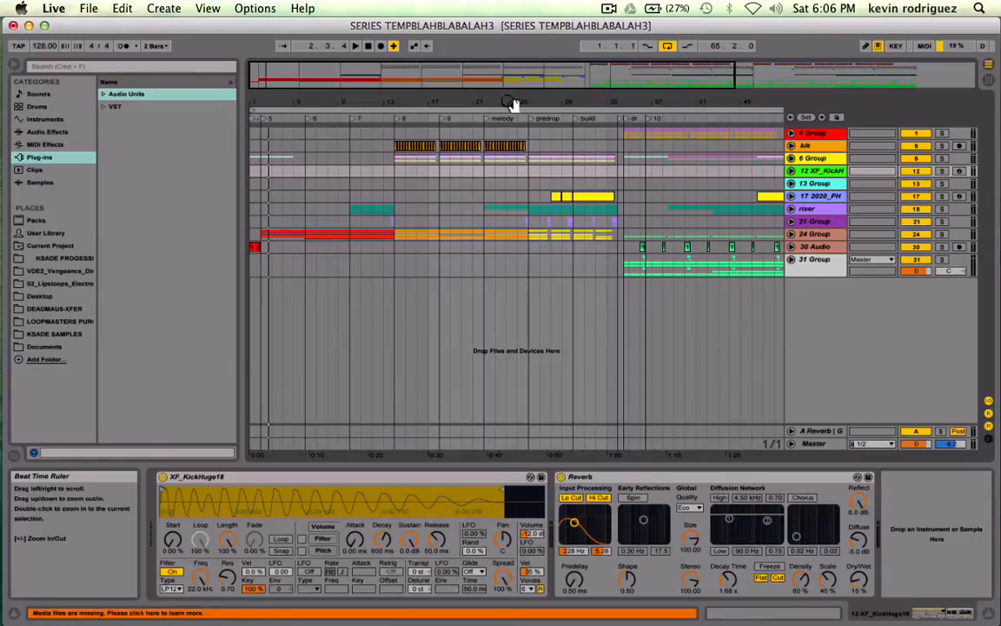
Shorten the arrangement loop to end at 14.1.1 and copy the looped intro section across all tracks.
click(510, 108)
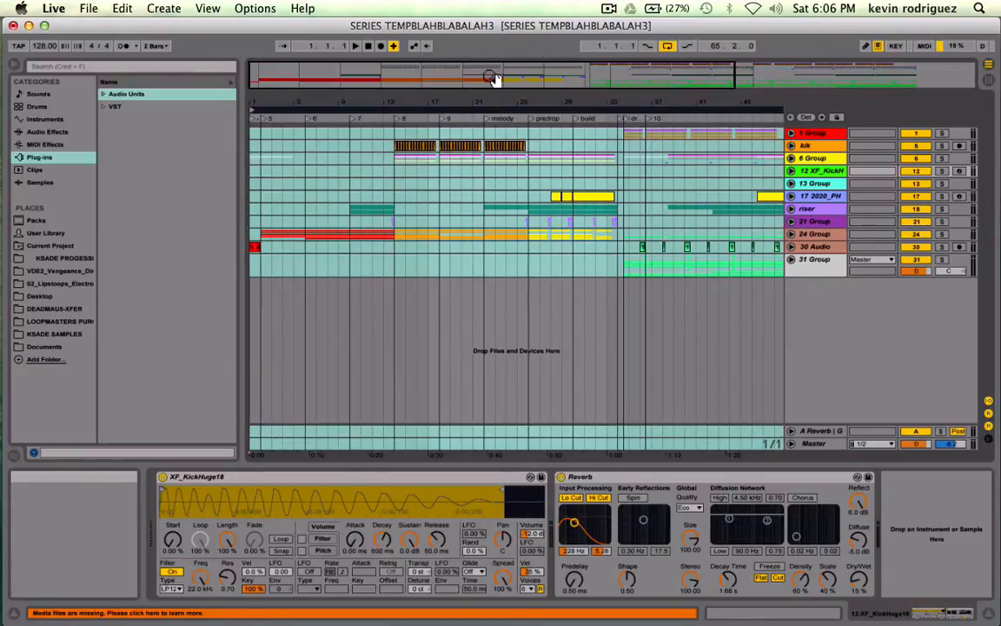
drag(490, 78, 490, 47)
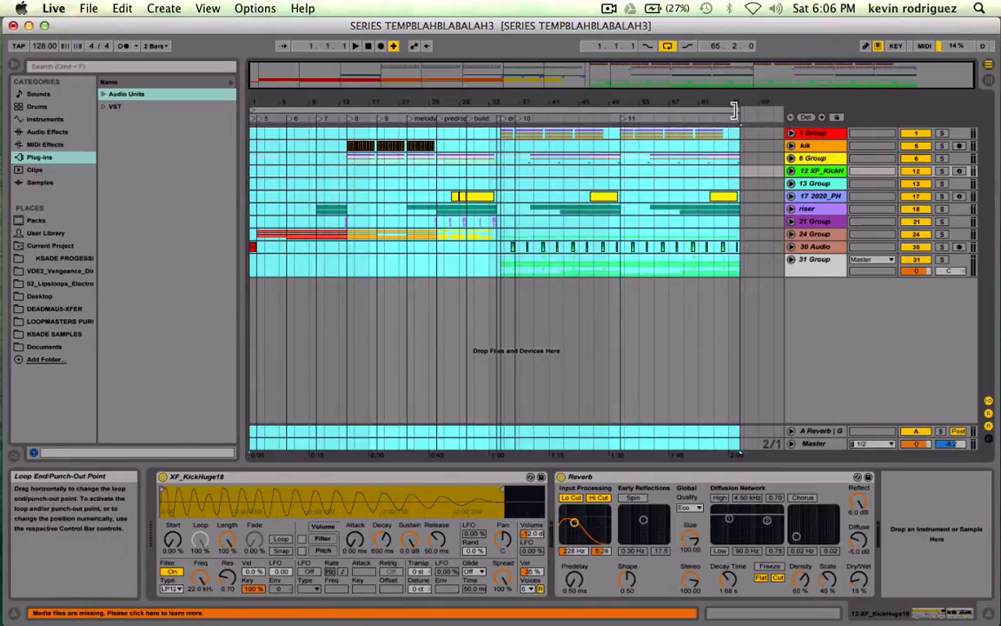
drag(732, 109, 408, 124)
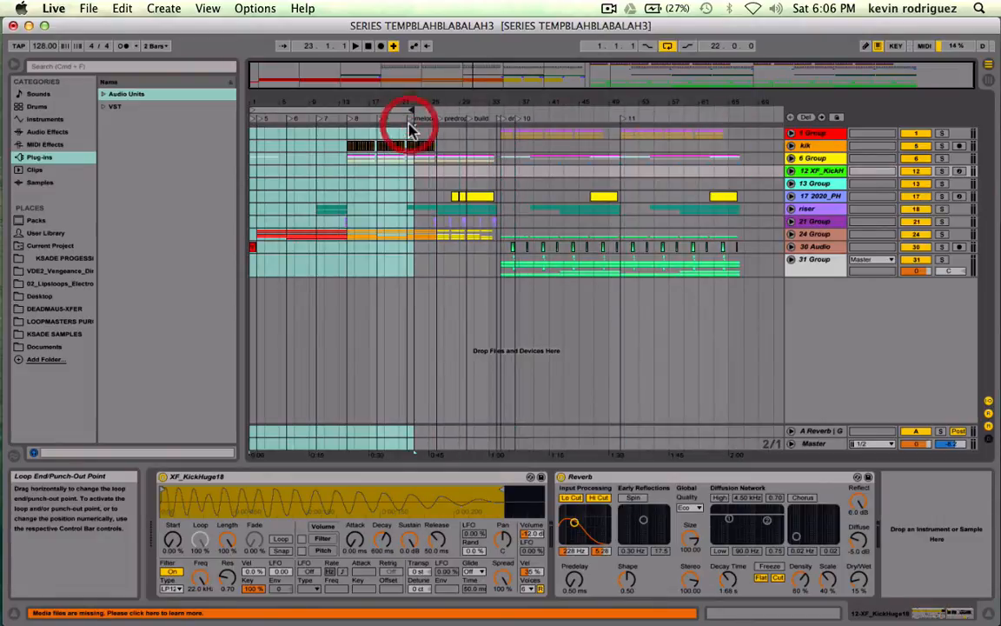
drag(430, 72, 429, 300)
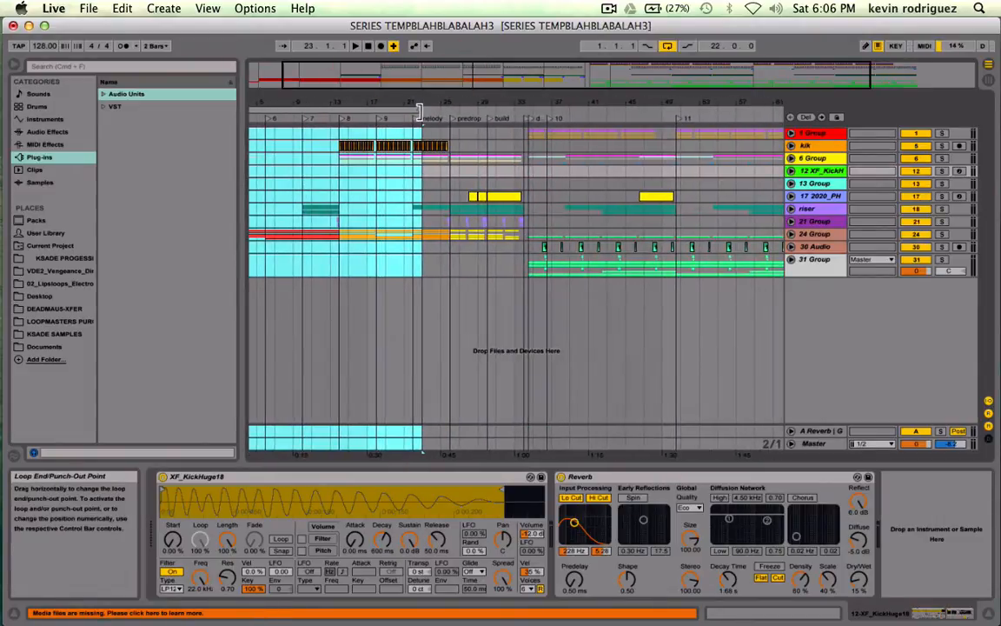
click(417, 112)
drag(412, 114, 406, 113)
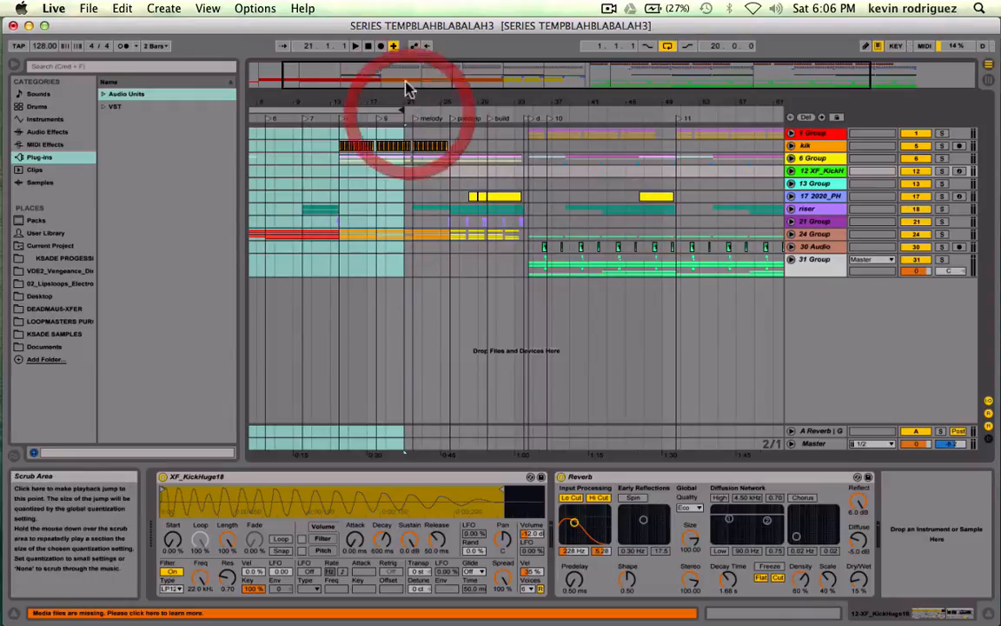
drag(453, 76, 454, 216)
scroll(453, 222, left, 5)
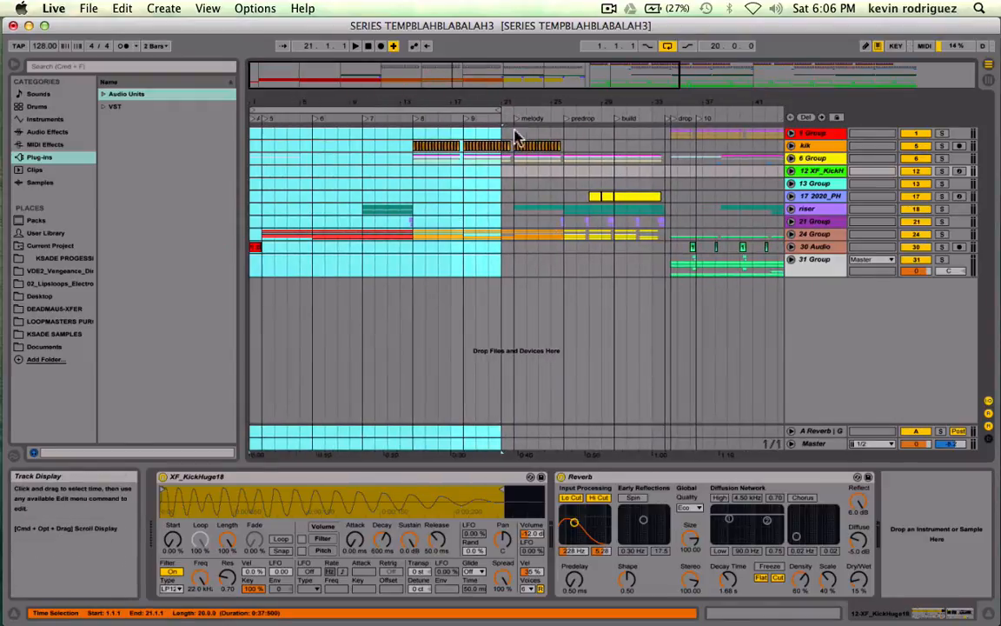
drag(496, 112, 415, 116)
key(super+c)
Add a locator at the second drop's end, 66.3.1, and paste the copied intro there, playing the transition from 65.2.1.
scroll(565, 232, right, 12)
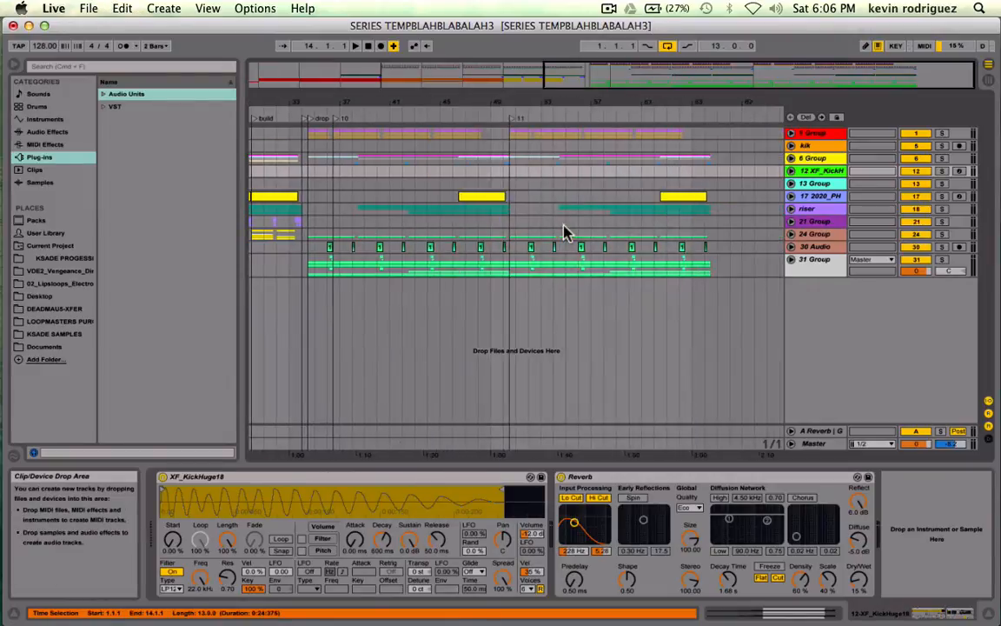
click(705, 134)
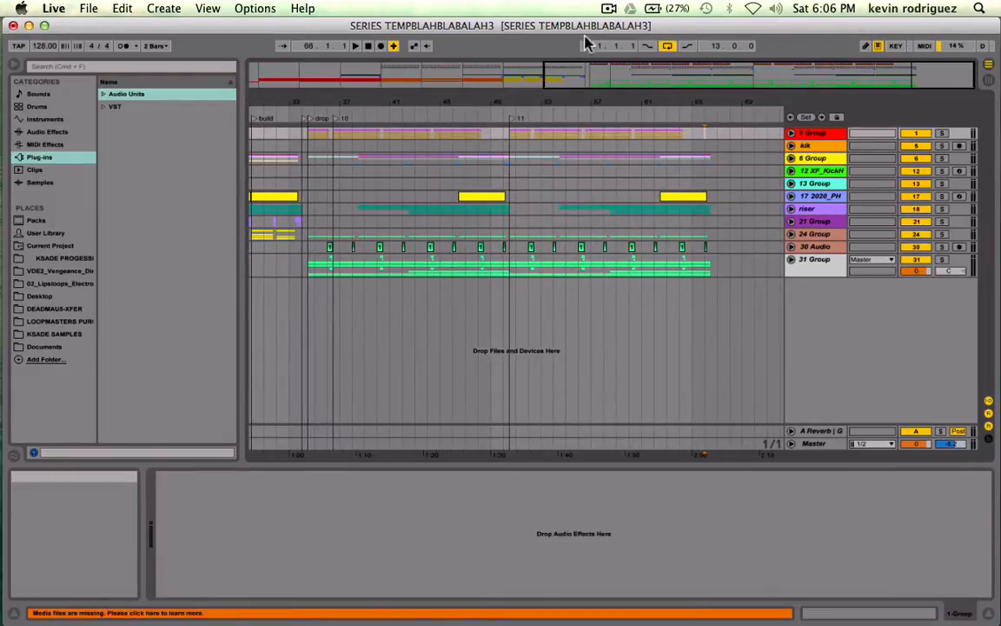
drag(596, 75, 599, 174)
scroll(600, 229, right, 20)
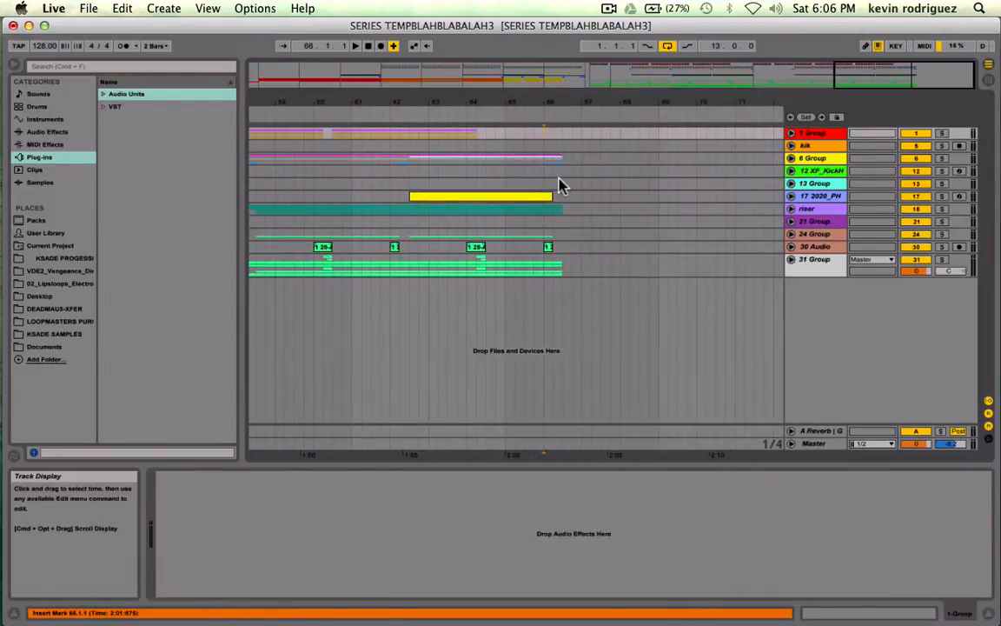
click(561, 133)
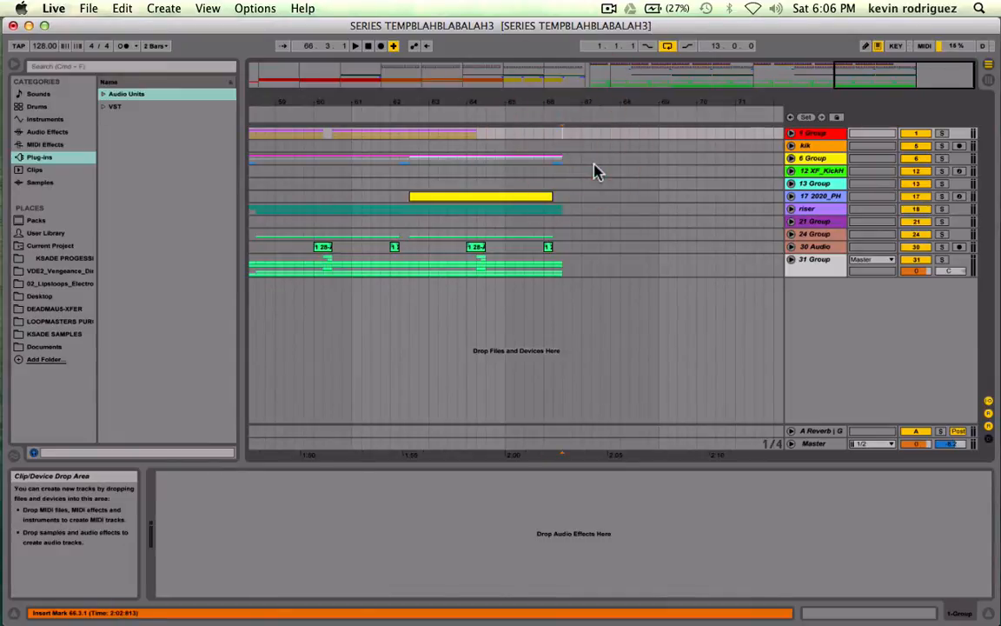
click(806, 118)
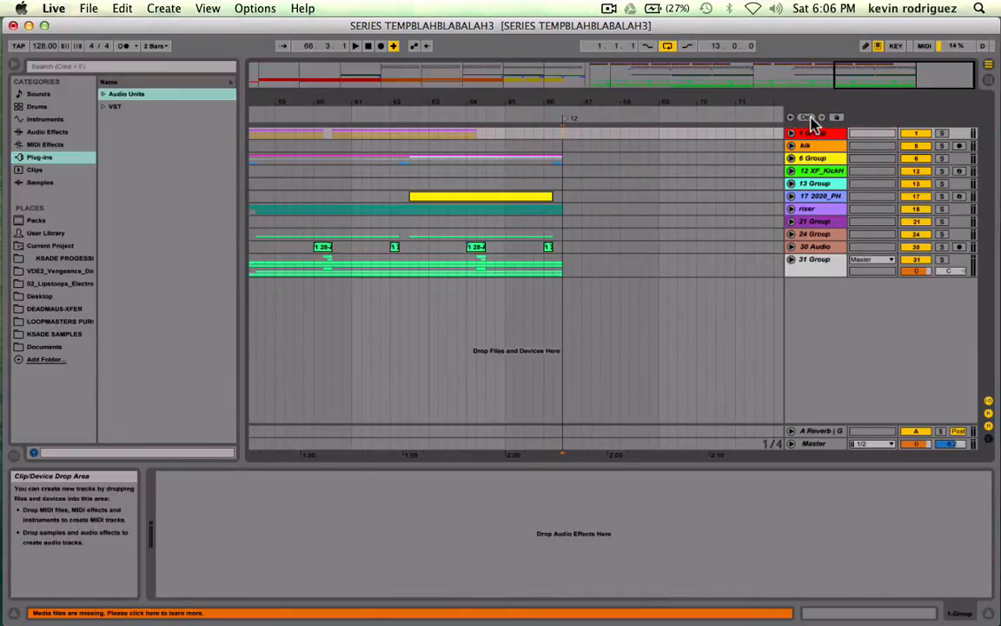
click(516, 231)
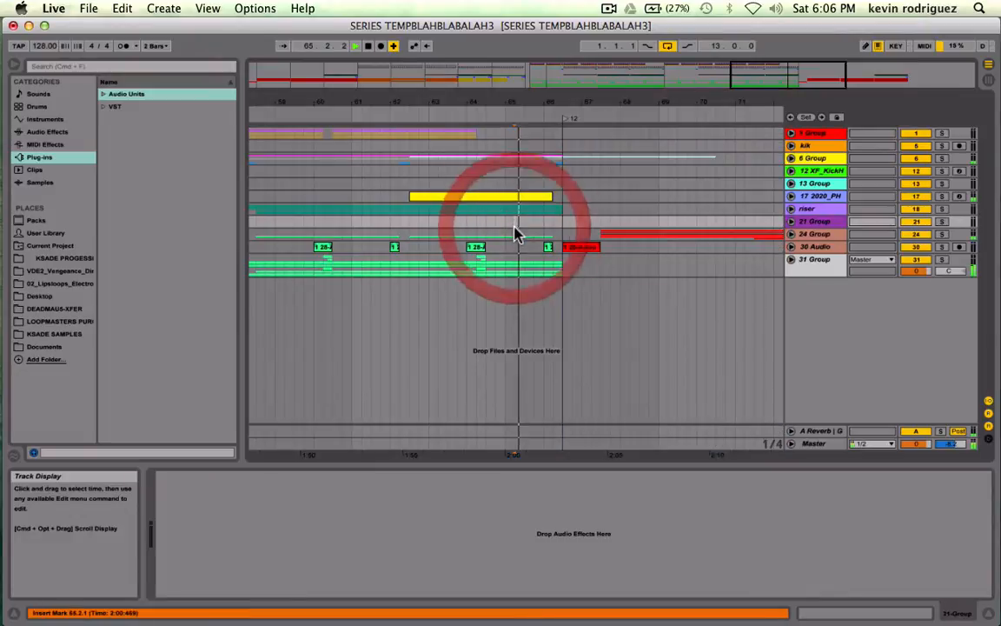
Play the arrangement from bar 65 and review the section following locator 12.
key(space)
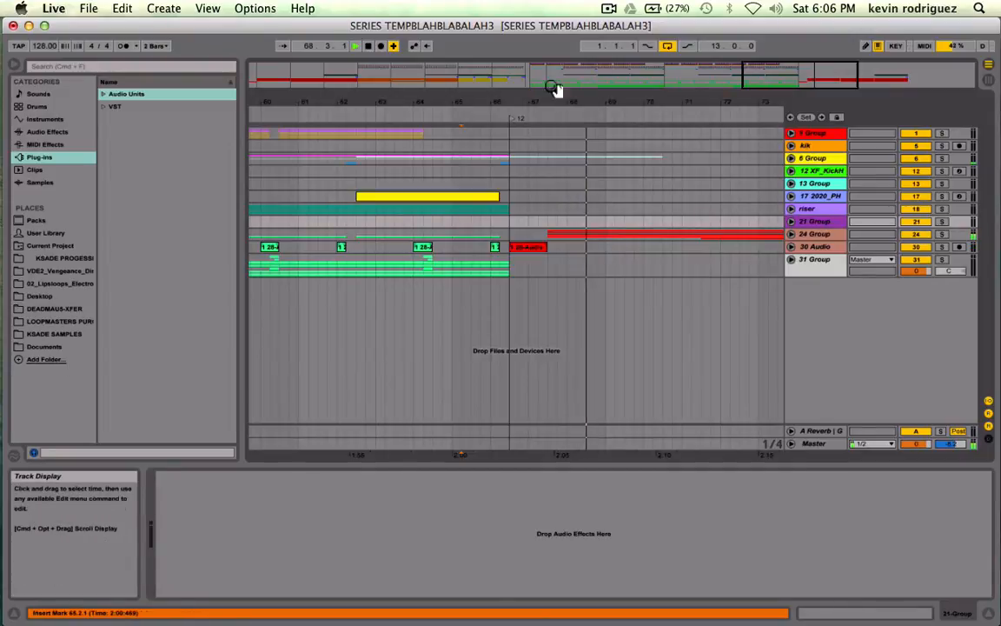
drag(762, 81, 781, 63)
scroll(648, 258, right, 5)
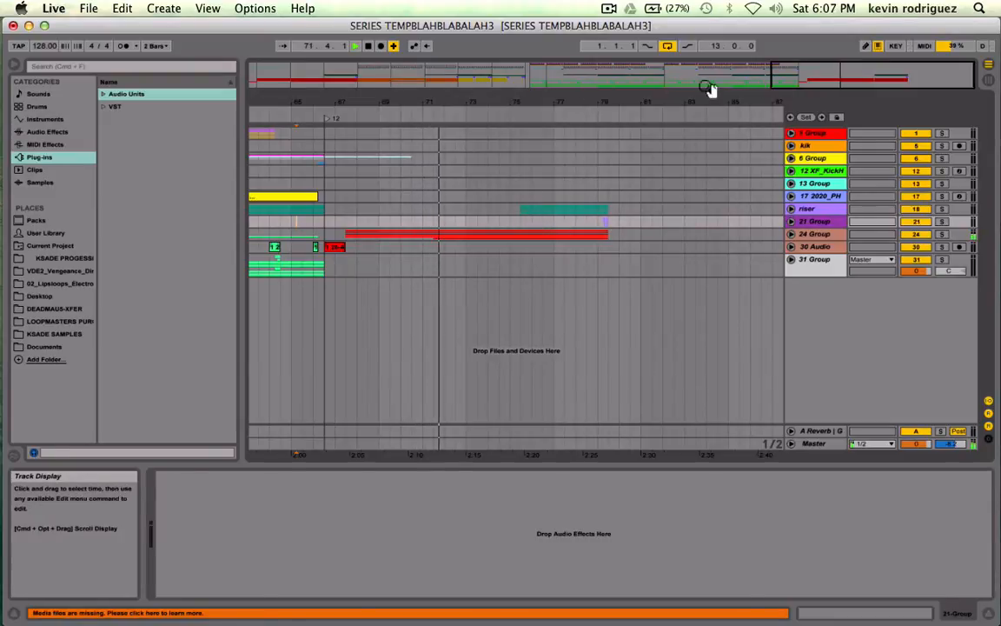
drag(785, 79, 785, 91)
scroll(676, 257, right, 5)
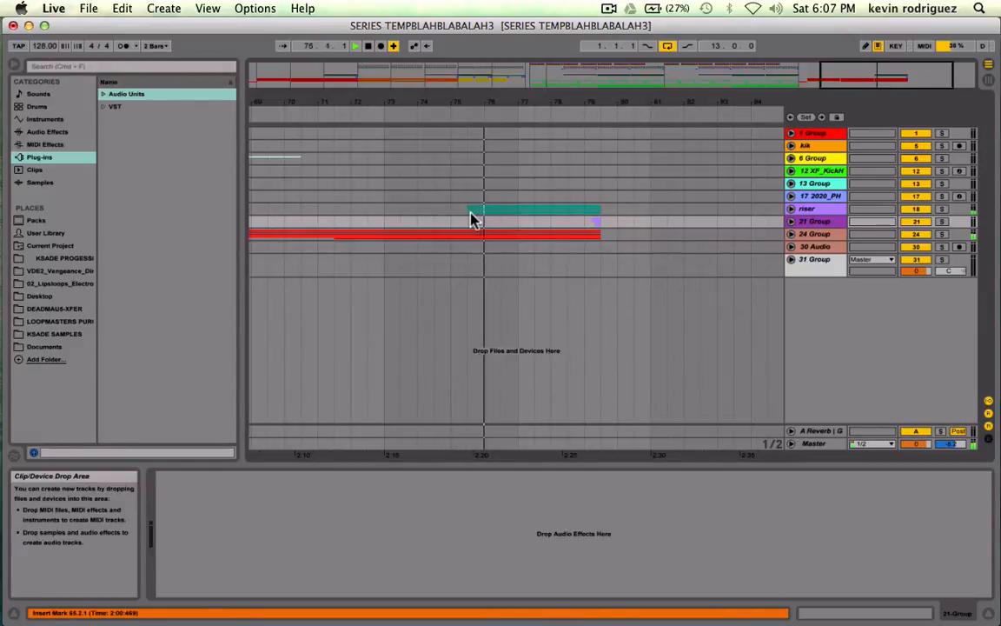
drag(846, 78, 776, 71)
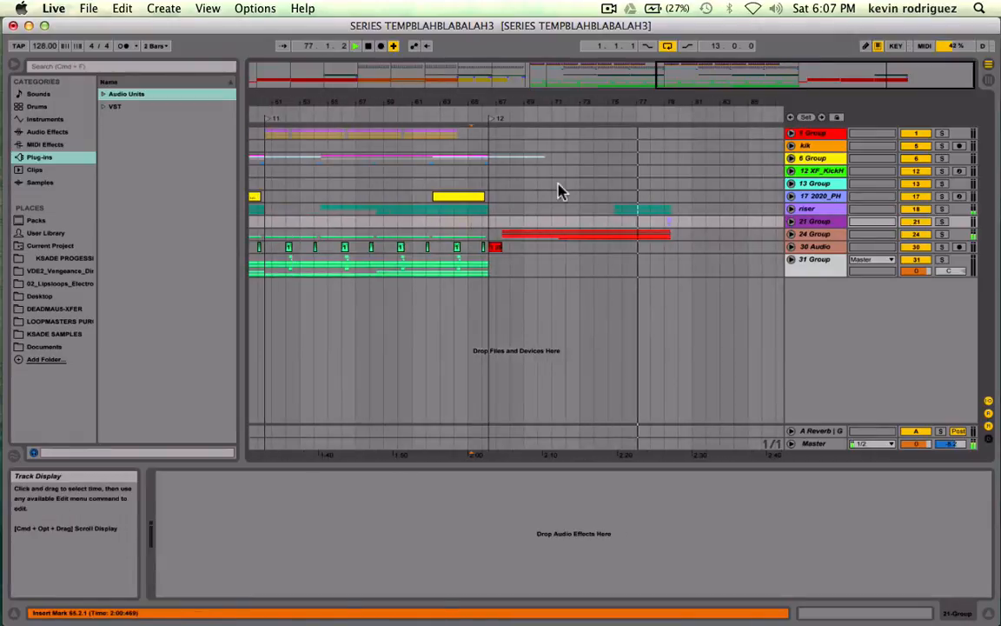
scroll(559, 190, left, 10)
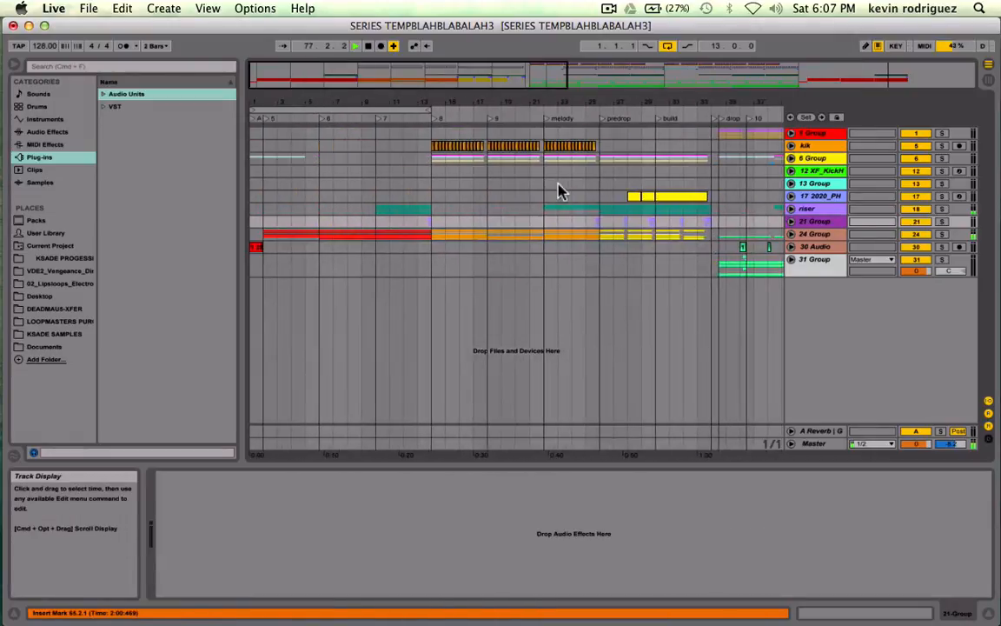
Play from locator 8 and mark bars 14.1.1 to 17.4.1 across the tracks from 1 Group to 24 Group.
click(437, 125)
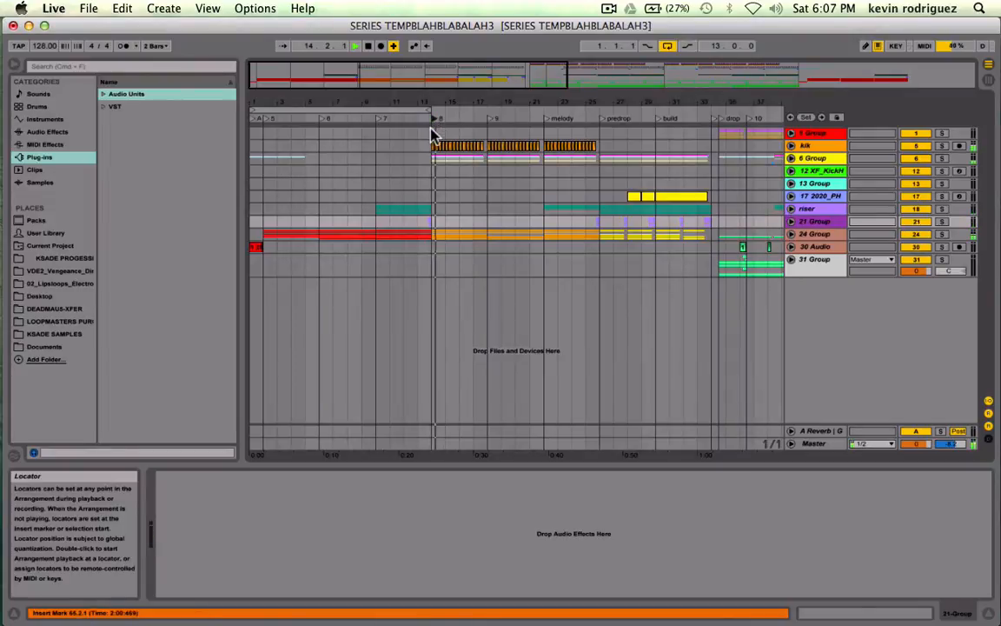
click(432, 132)
drag(438, 138, 482, 242)
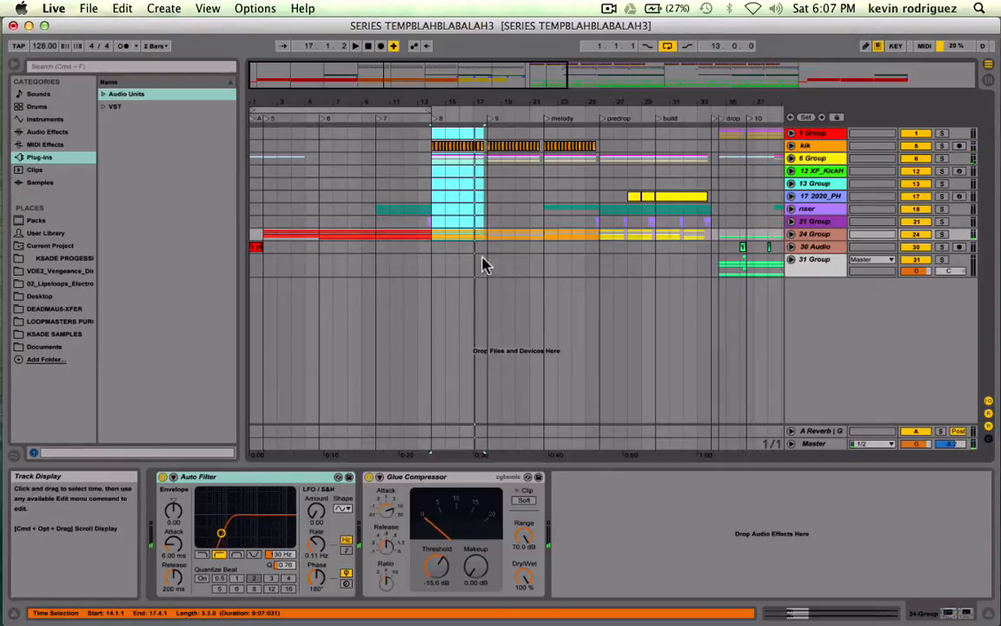
click(483, 263)
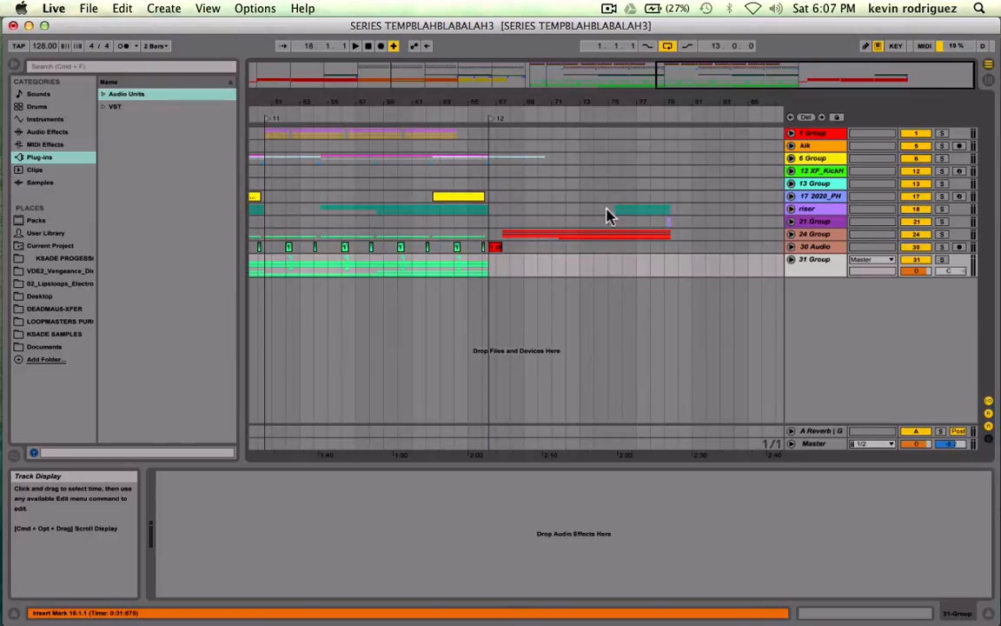
Place the insert marker at bar 80 on the 2020_PH track, and briefly play the full arrangement from locator 8.
click(674, 199)
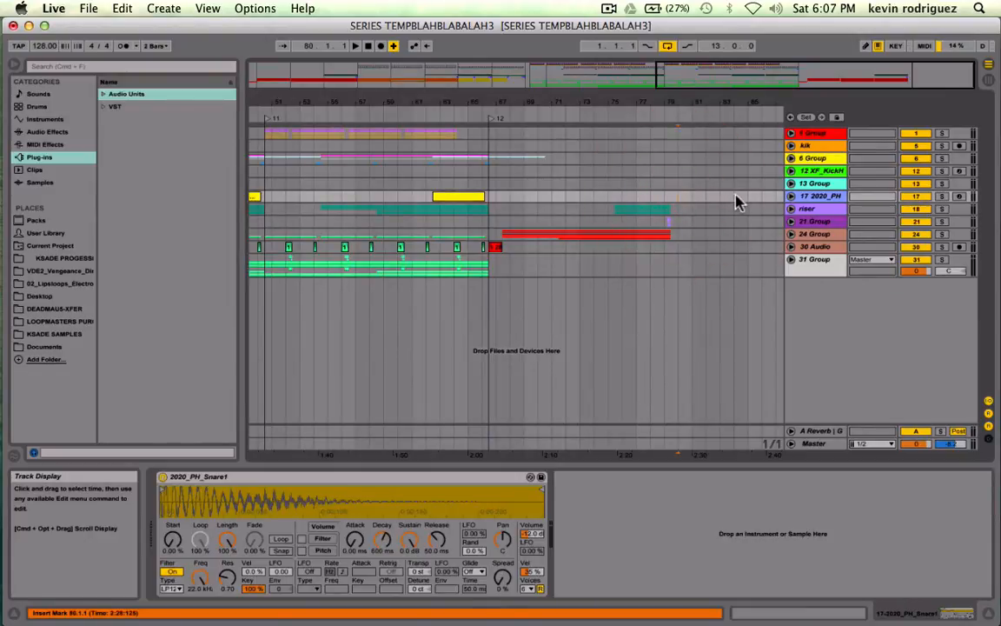
drag(715, 75, 280, 89)
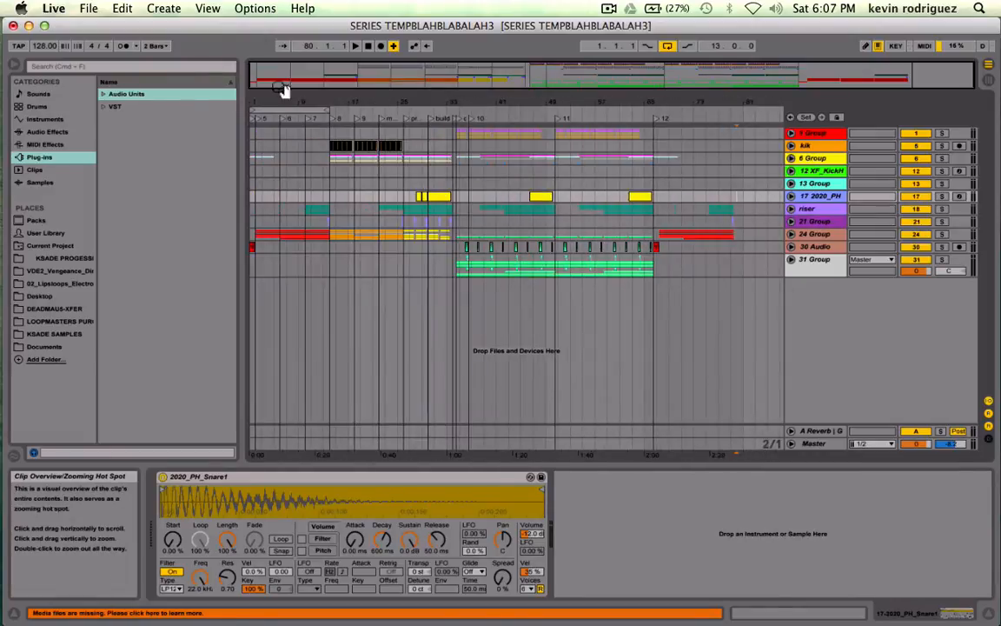
click(329, 122)
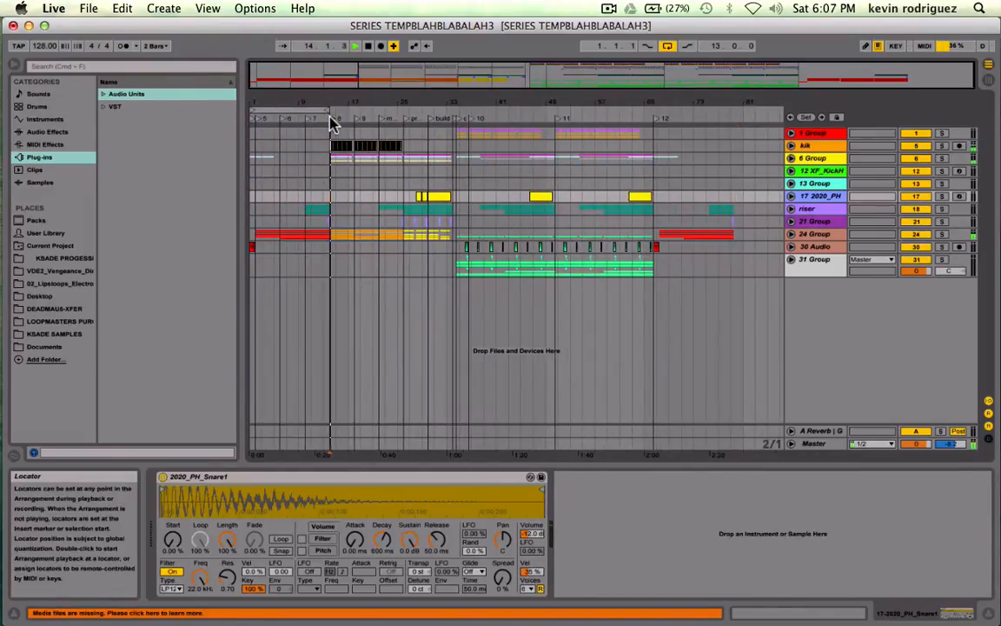
key(space)
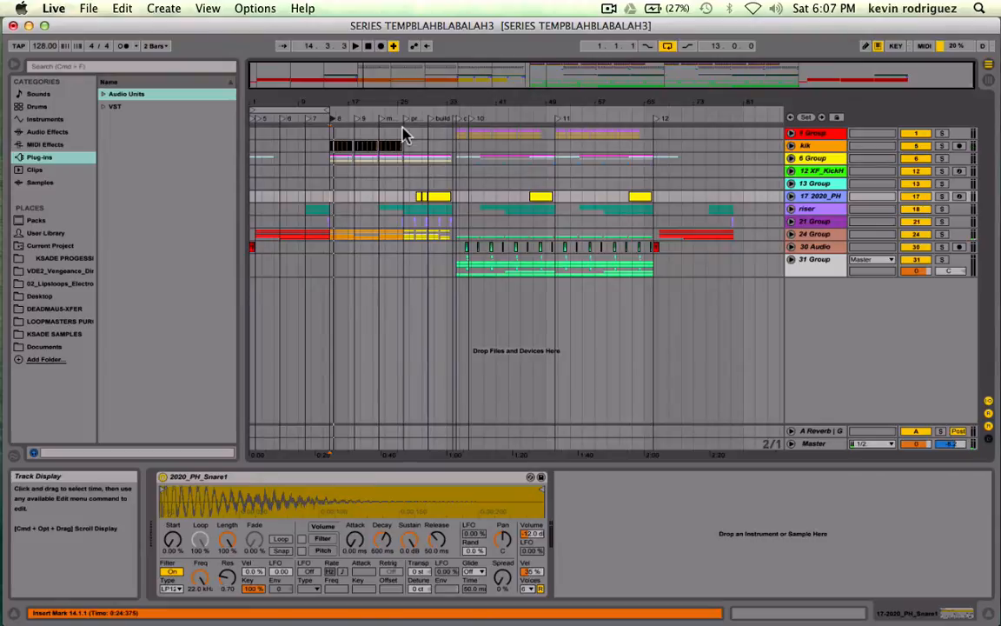
Play from the drop locator and place the insert marker at 34.3.1 on the 30 Audio track.
double_click(459, 120)
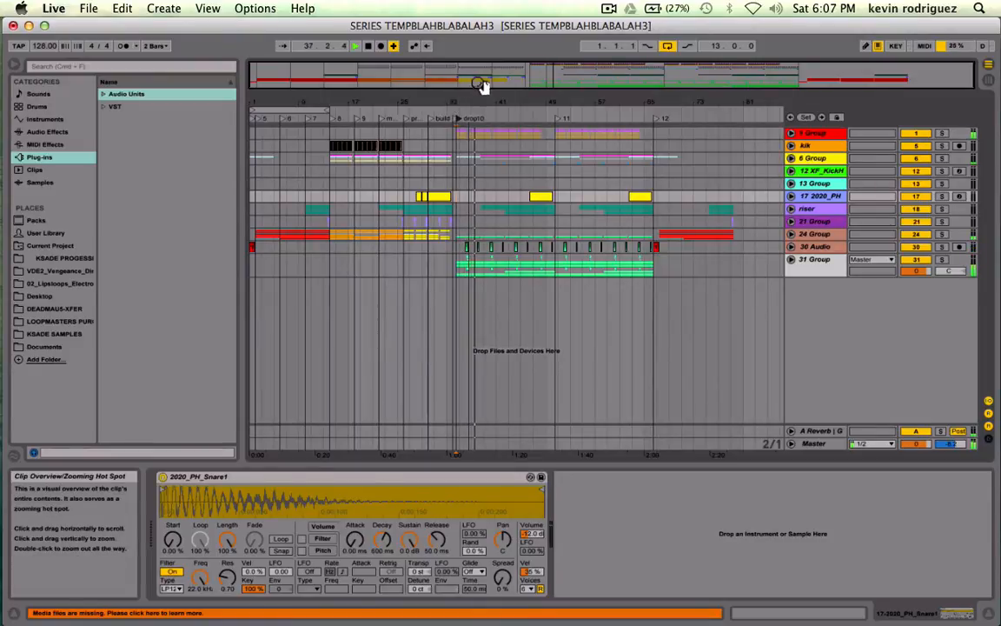
drag(481, 86, 481, 382)
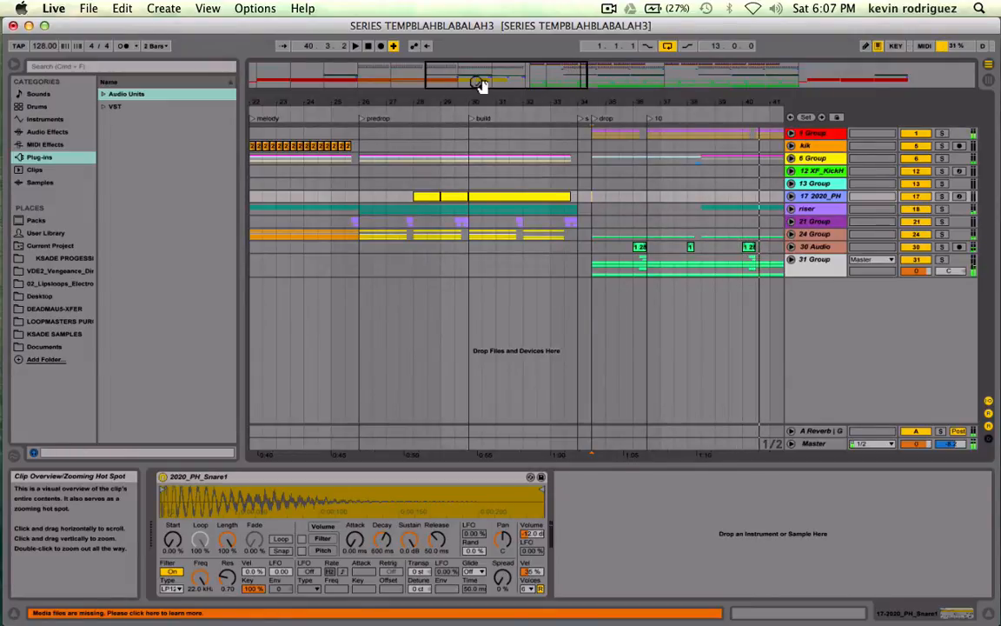
click(594, 251)
scroll(593, 252, right, 5)
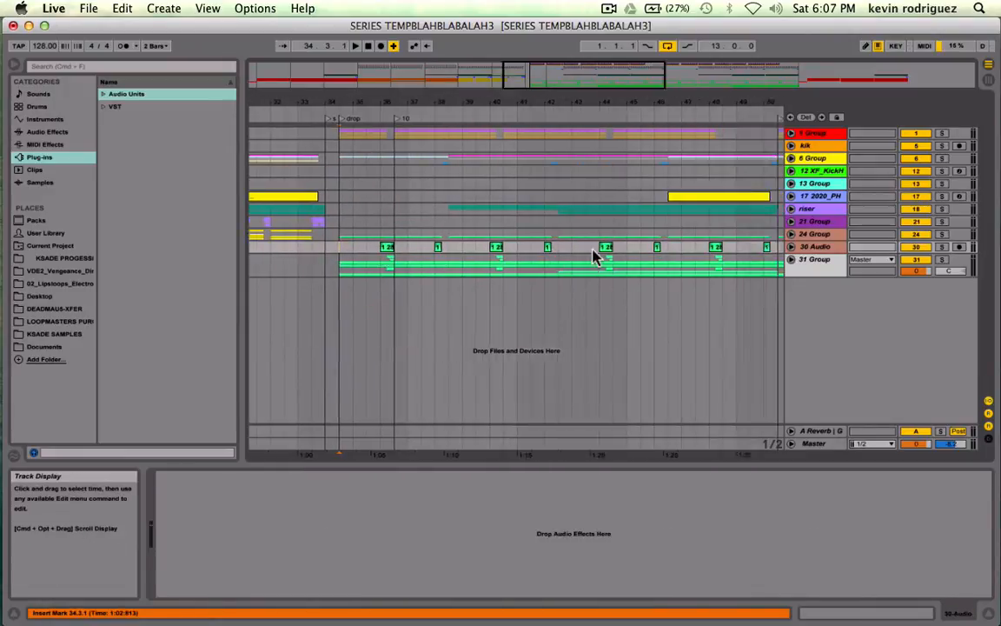
scroll(594, 253, left, 8)
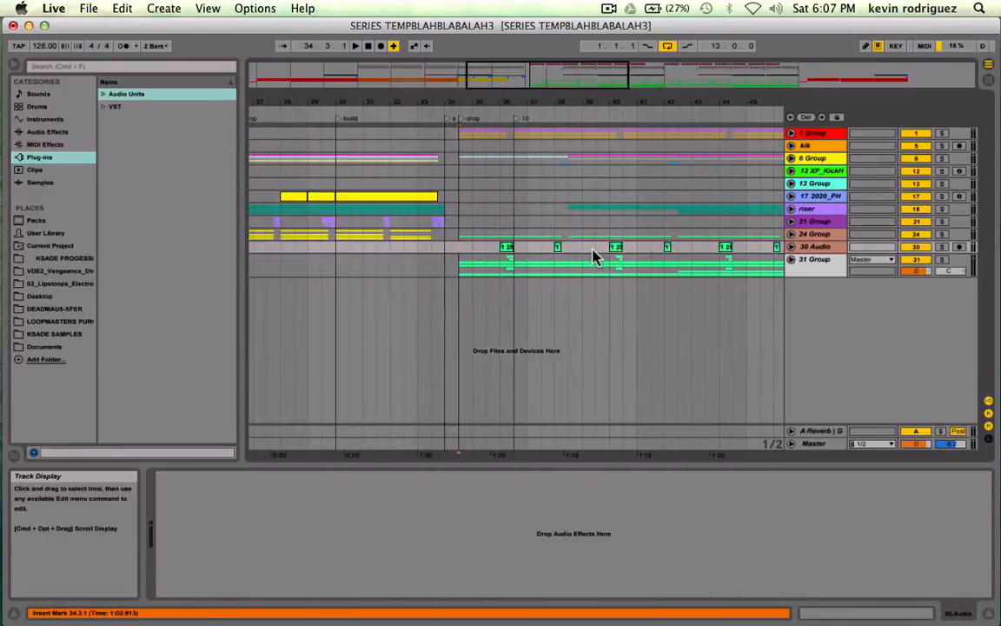
Unfold the 31 Group and play its Massive tracks from the start of the drop.
click(789, 248)
click(791, 248)
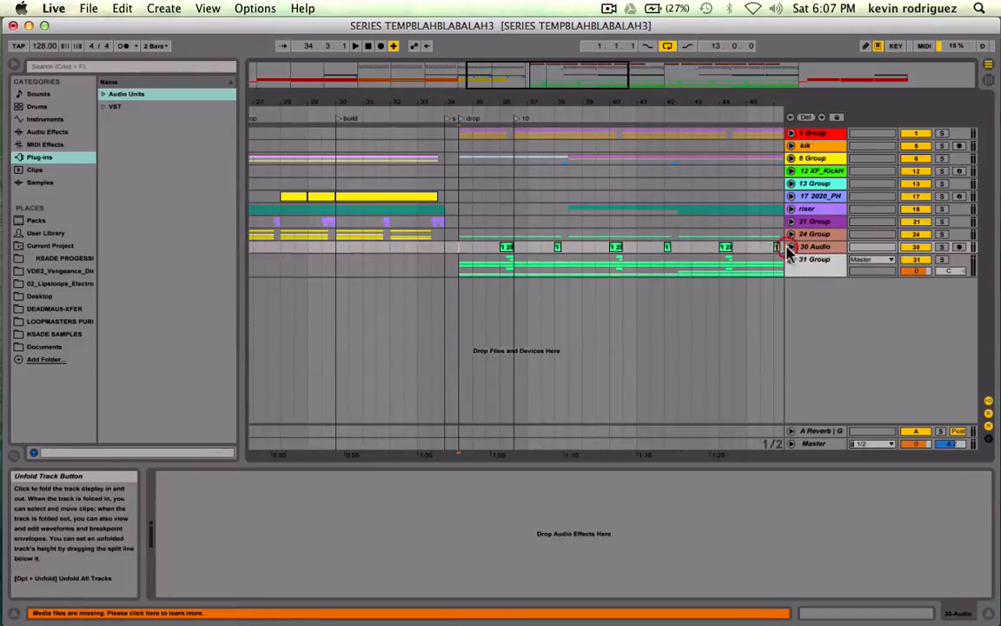
click(790, 259)
scroll(793, 264, down, 10)
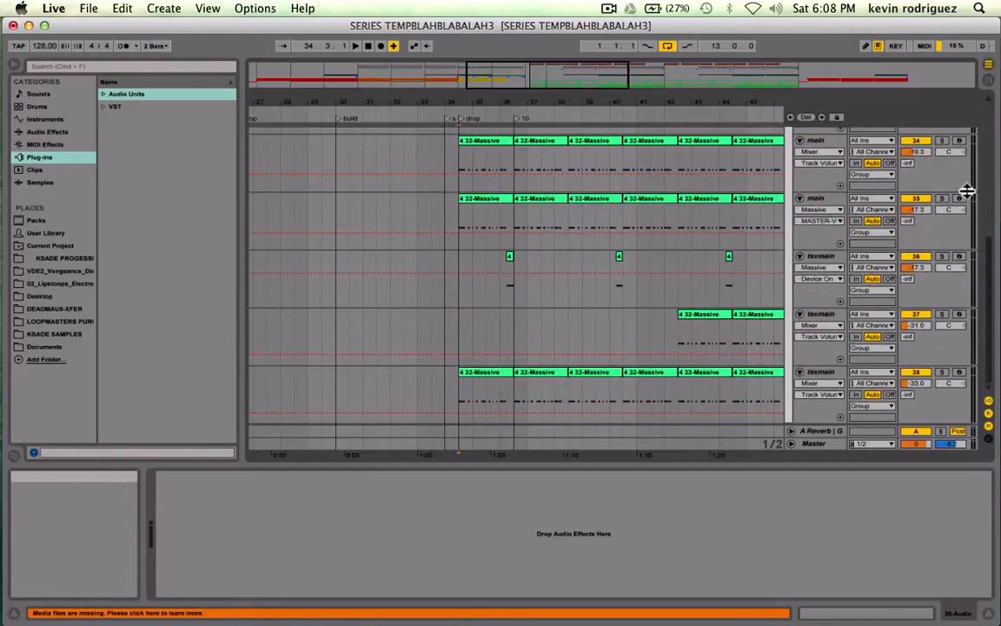
click(941, 200)
key(space)
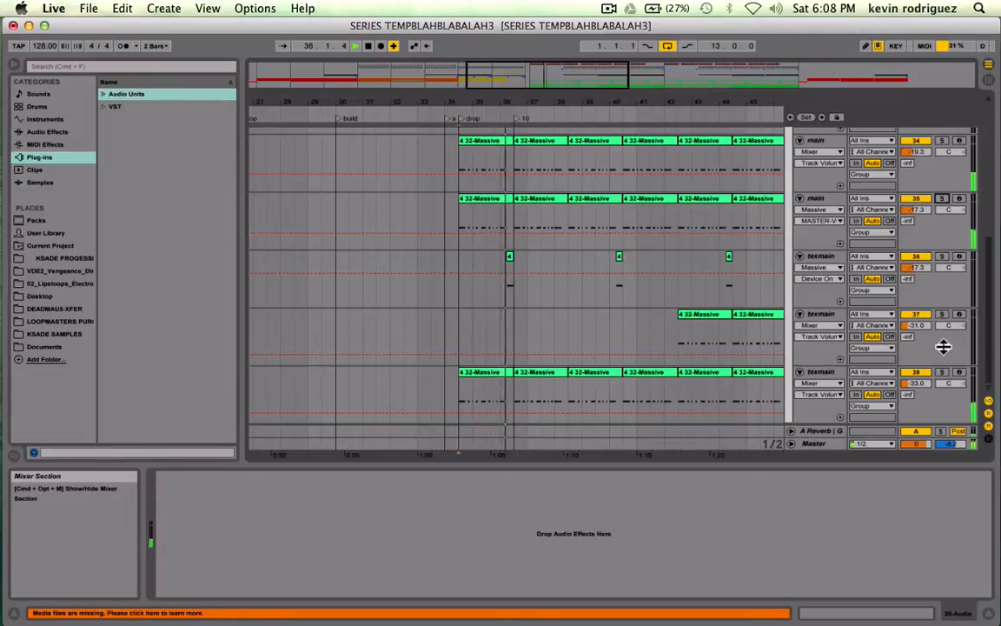
Audition main track 35 and texmain track 38 using mute and solo, setting their volumes to -16.8 dB and -34.0 dB.
click(924, 376)
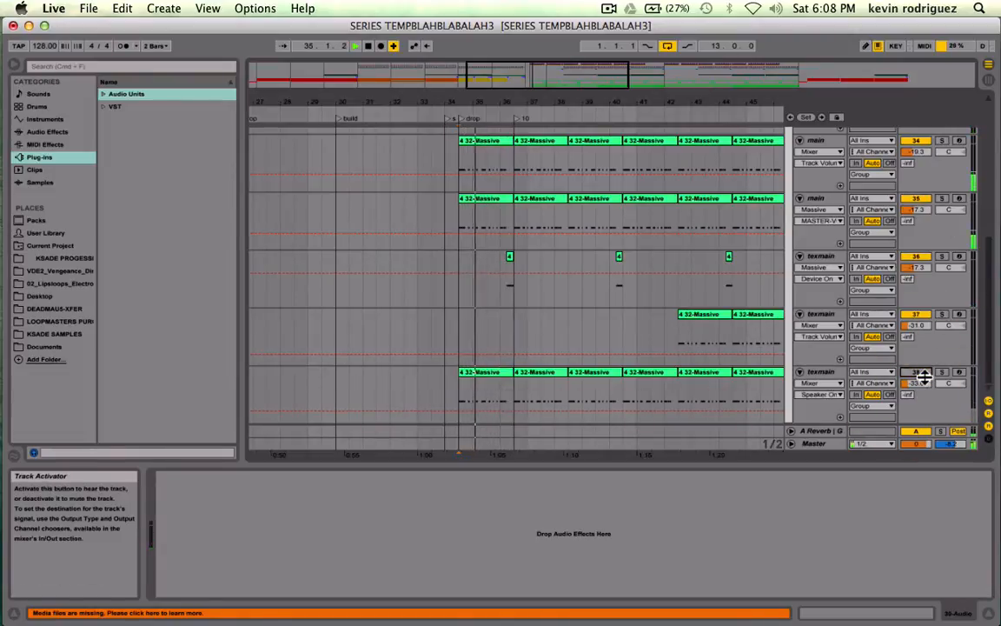
click(921, 373)
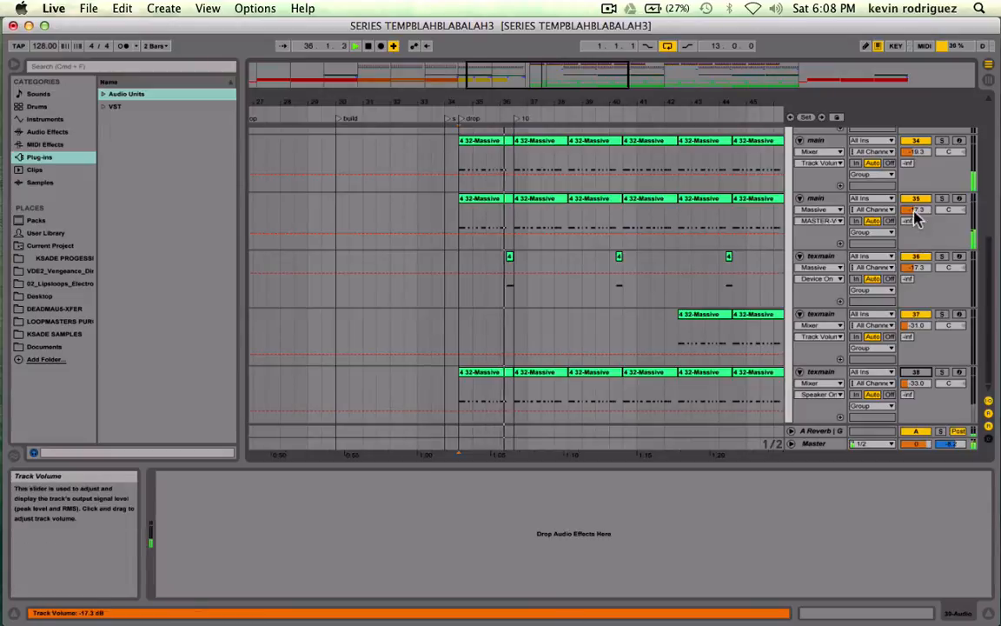
click(941, 199)
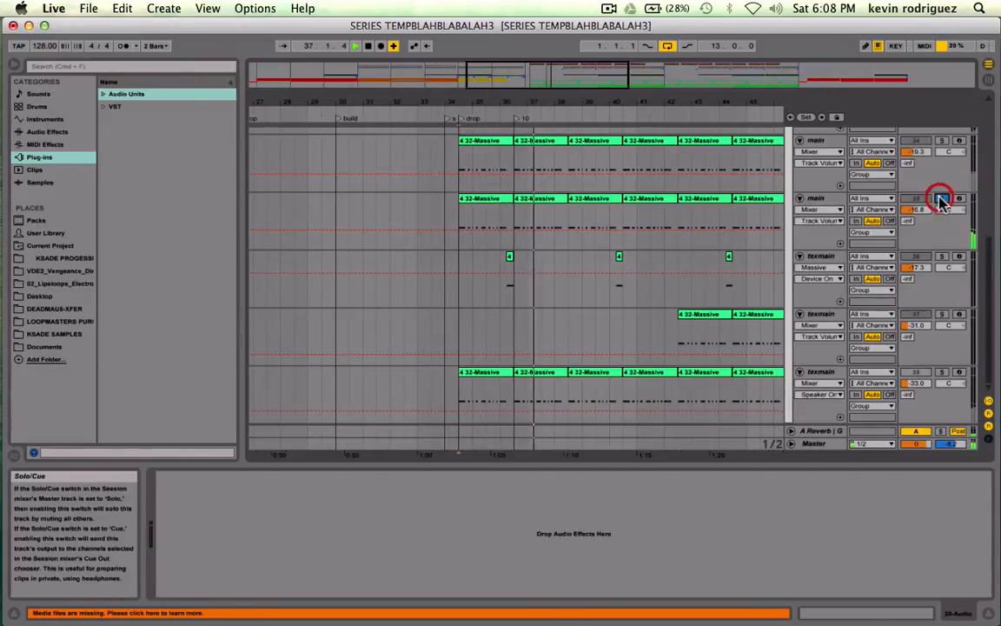
click(942, 373)
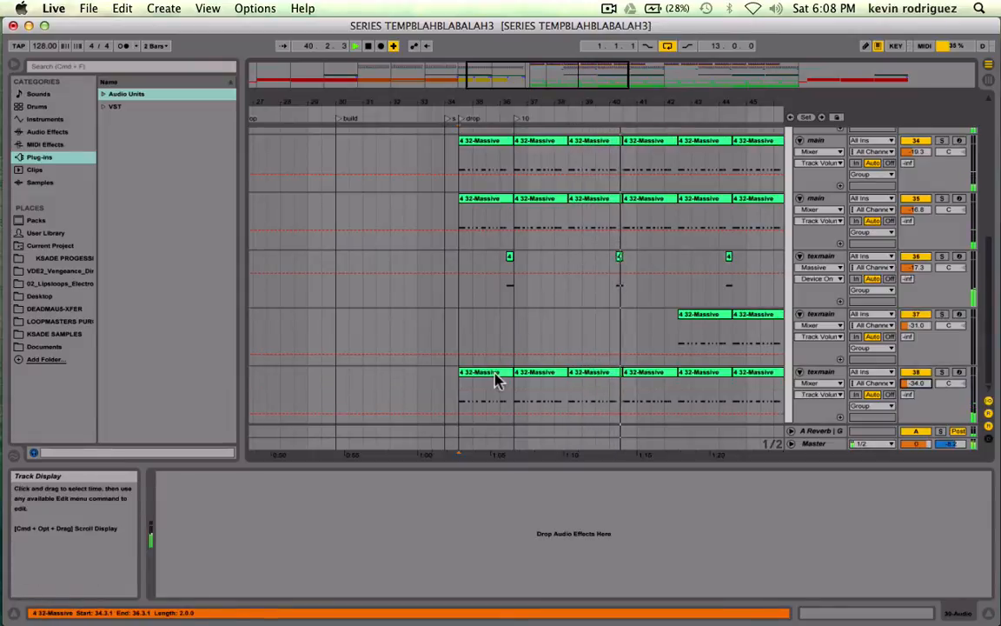
Briefly solo the 24 Group during playback of the drop.
scroll(491, 375, up, 3)
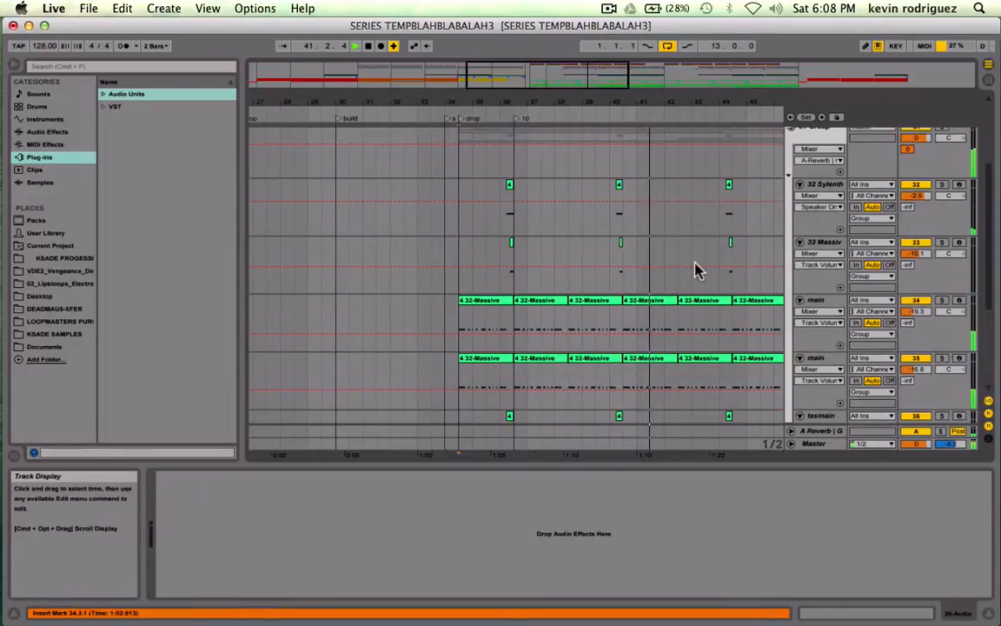
scroll(695, 269, up, 3)
scroll(743, 229, down, 1)
scroll(861, 154, up, 1)
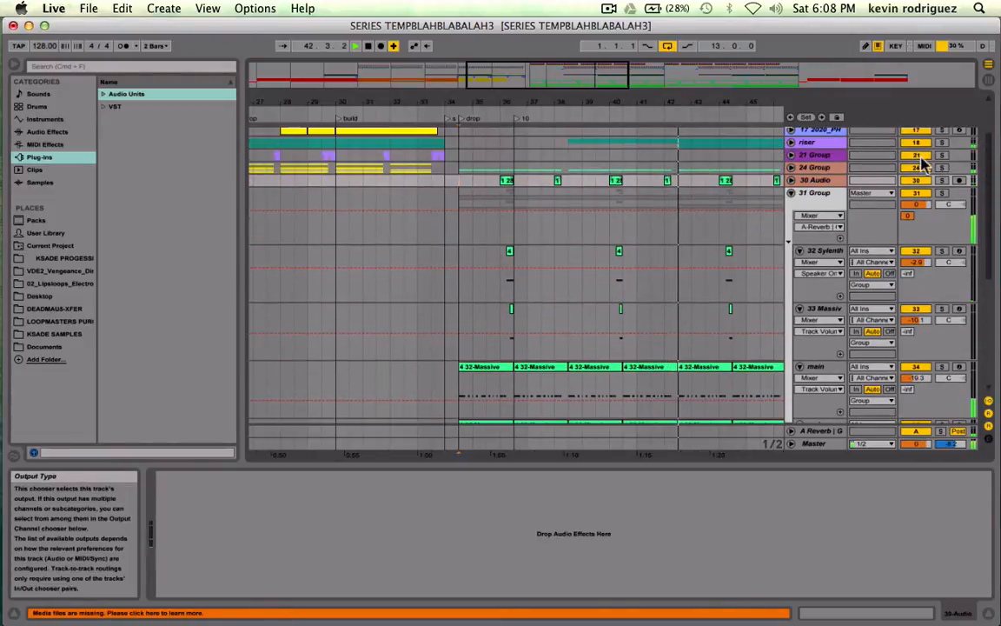
click(942, 169)
click(943, 168)
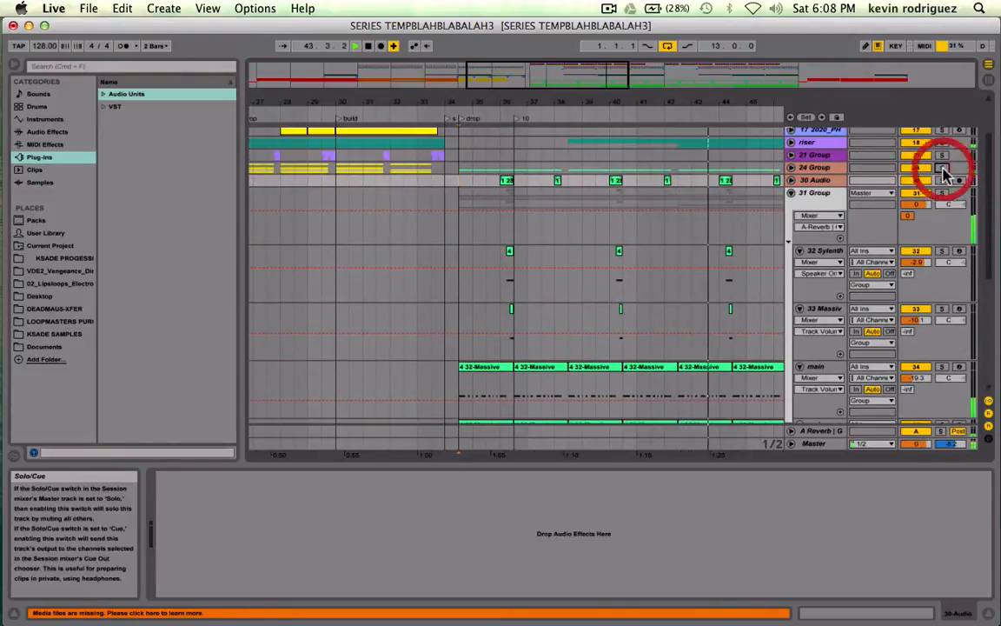
Solo main track 35 and select the first 32-Massive clip on texmain track 38.
scroll(938, 172, down, 5)
click(941, 212)
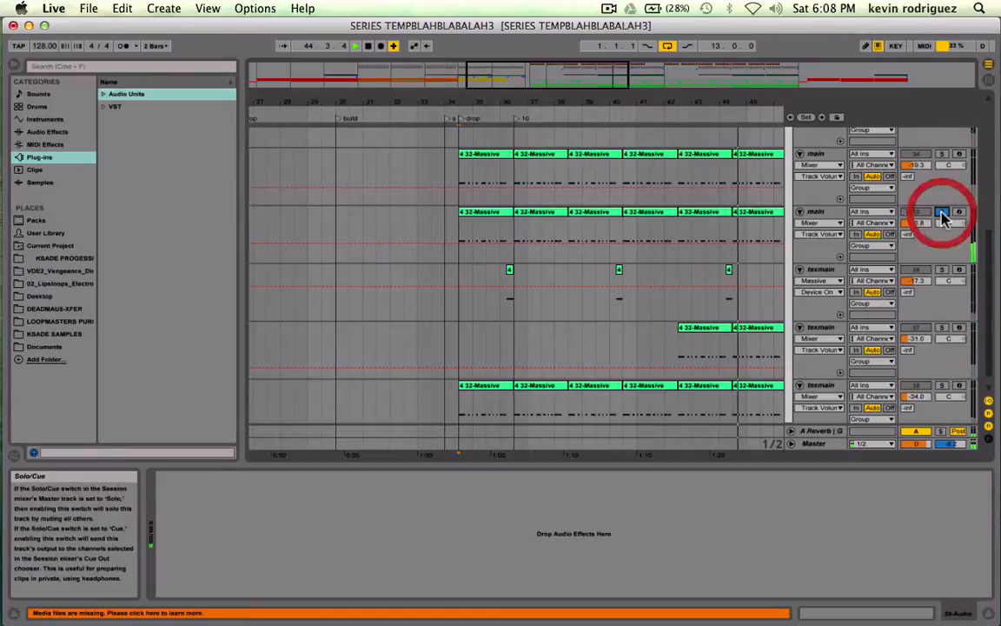
scroll(613, 414, down, 1)
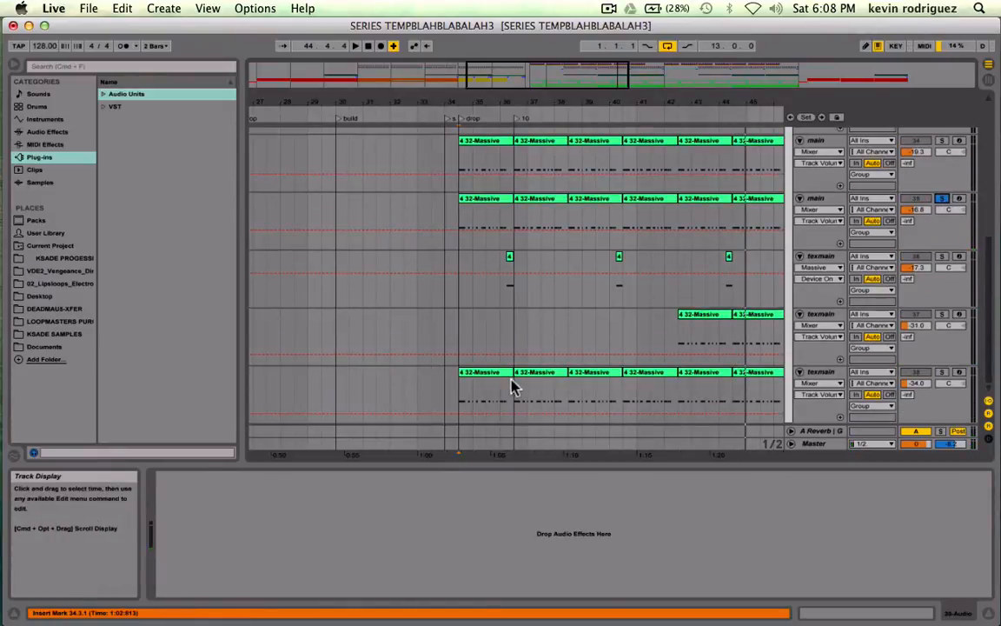
click(465, 384)
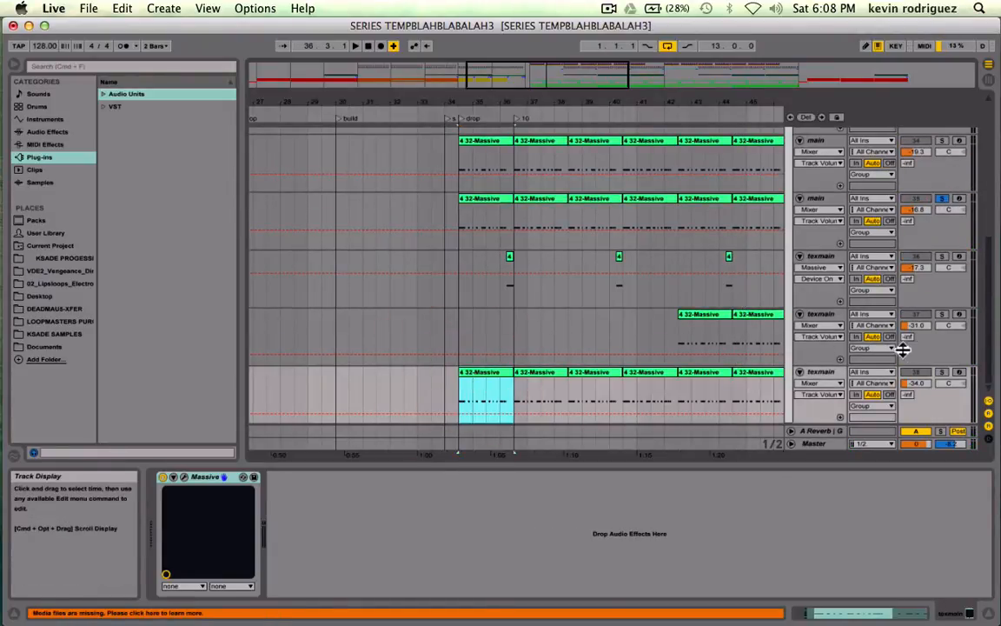
Unfold the 24 Group and examine the pitch automation on its 28 Massiv track through the drop.
scroll(841, 332, up, 5)
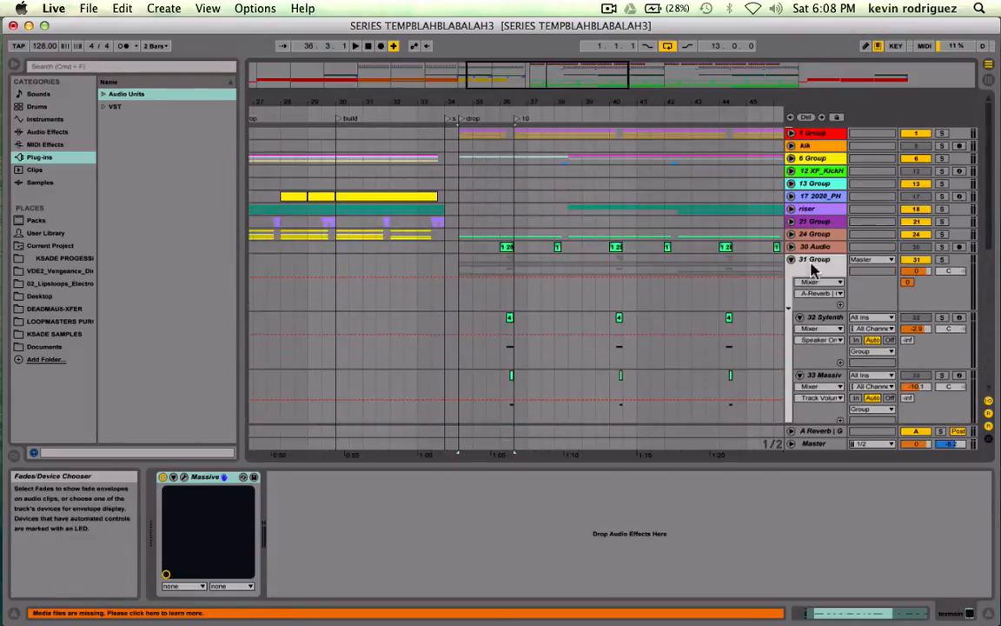
click(791, 234)
scroll(782, 252, down, 3)
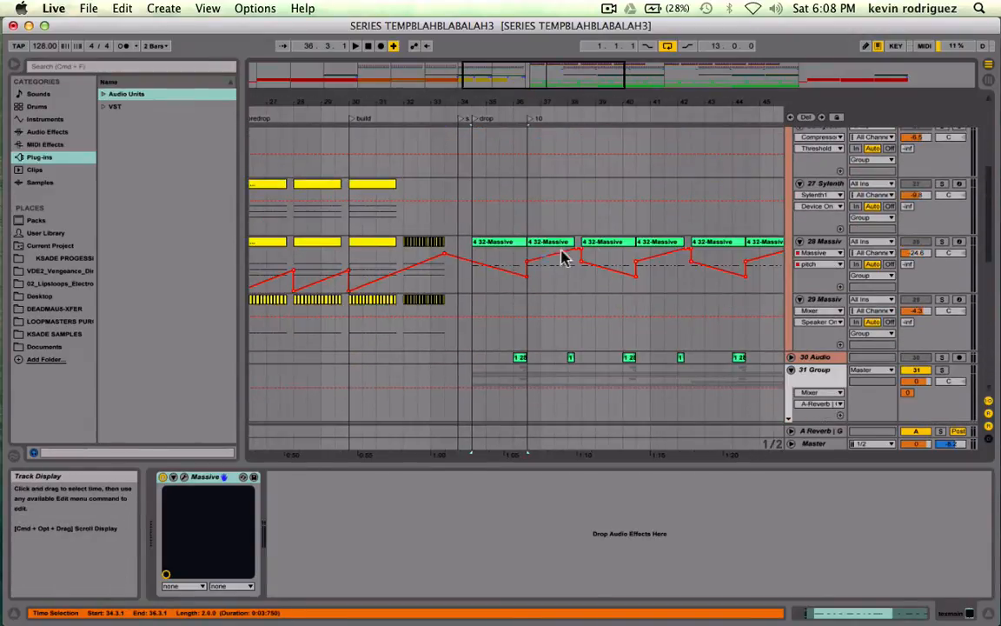
scroll(625, 260, right, 10)
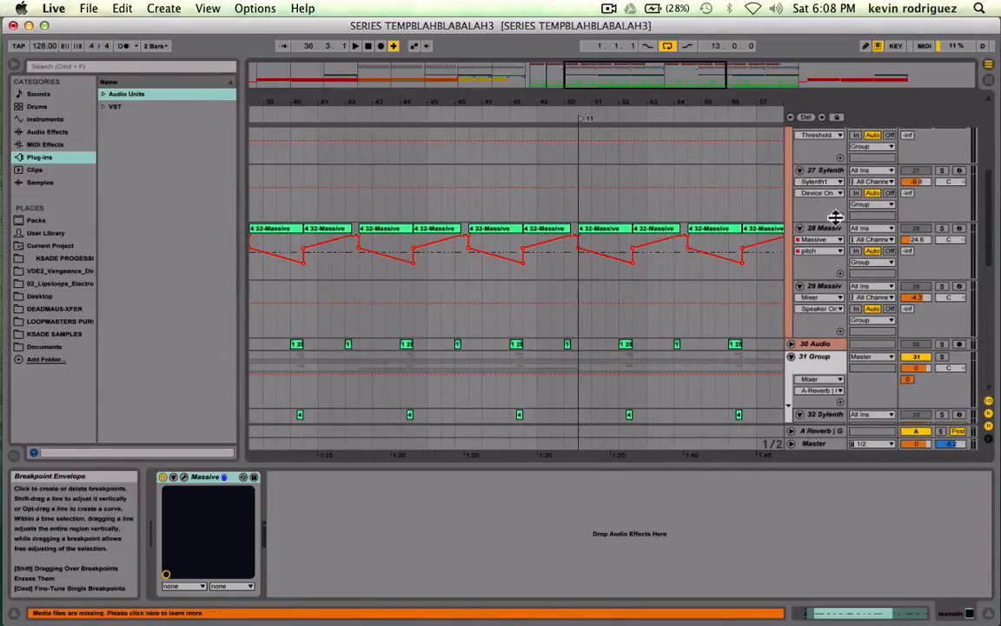
Compare the 32-Massive clips on the main and texmain tracks inside the 31 Group.
scroll(531, 297, down, 10)
scroll(532, 296, left, 5)
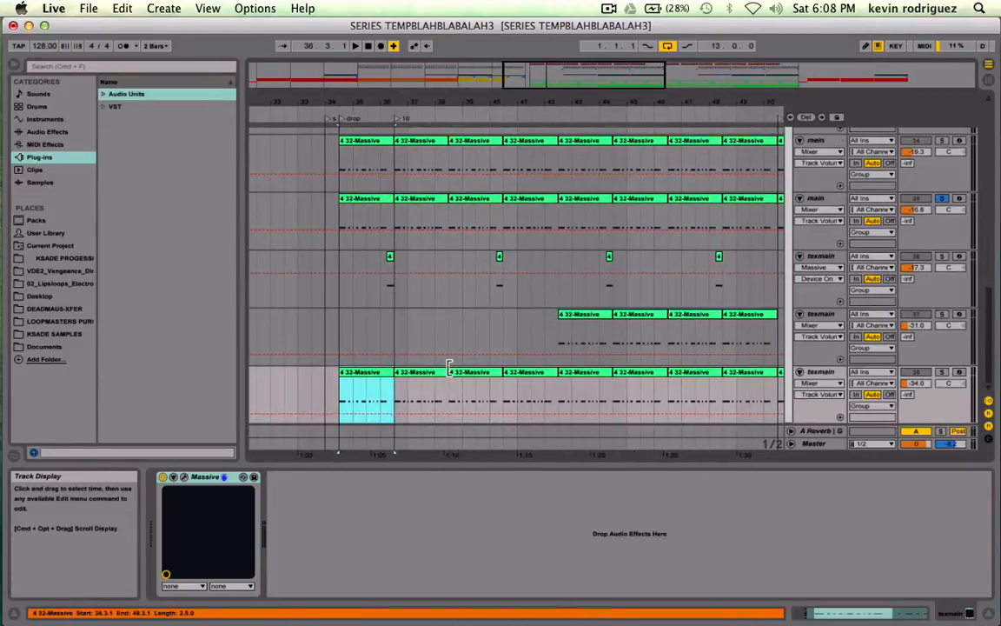
scroll(530, 326, up, 4)
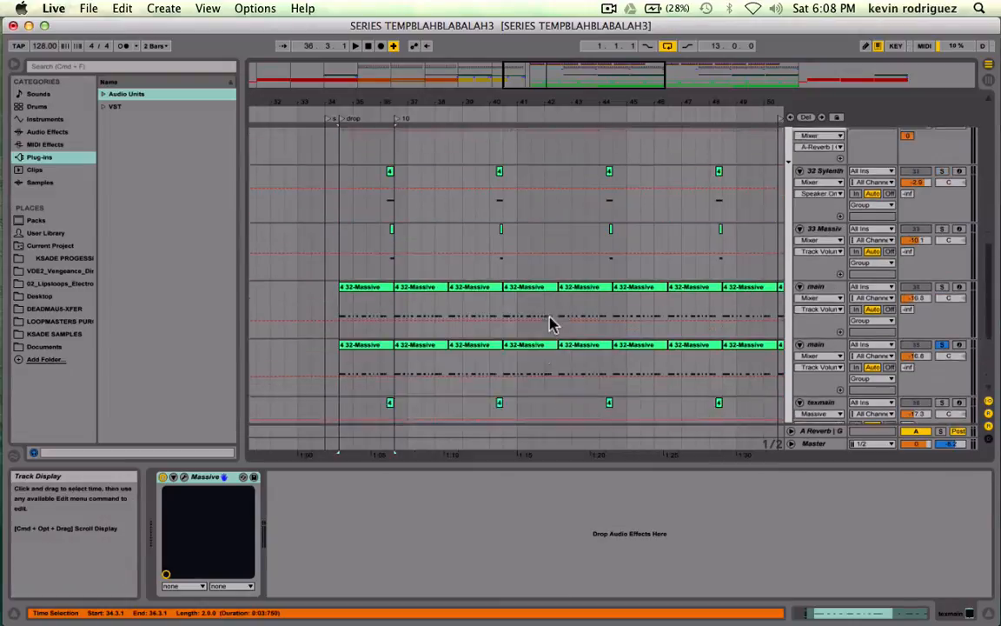
scroll(549, 324, down, 4)
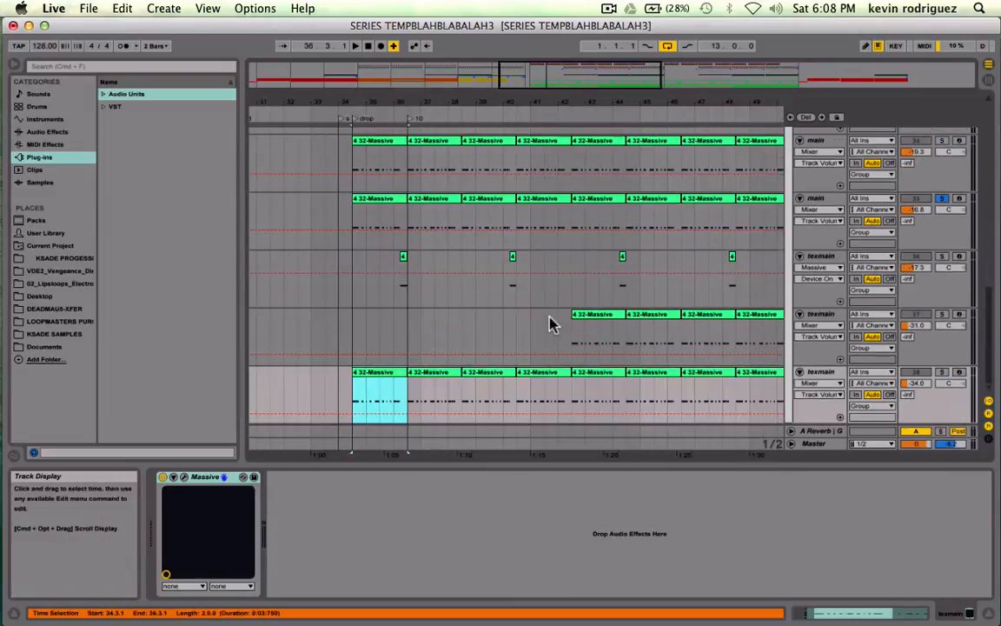
Examine the synth settings of the Massive instrument on texmain track 38.
click(825, 380)
click(184, 477)
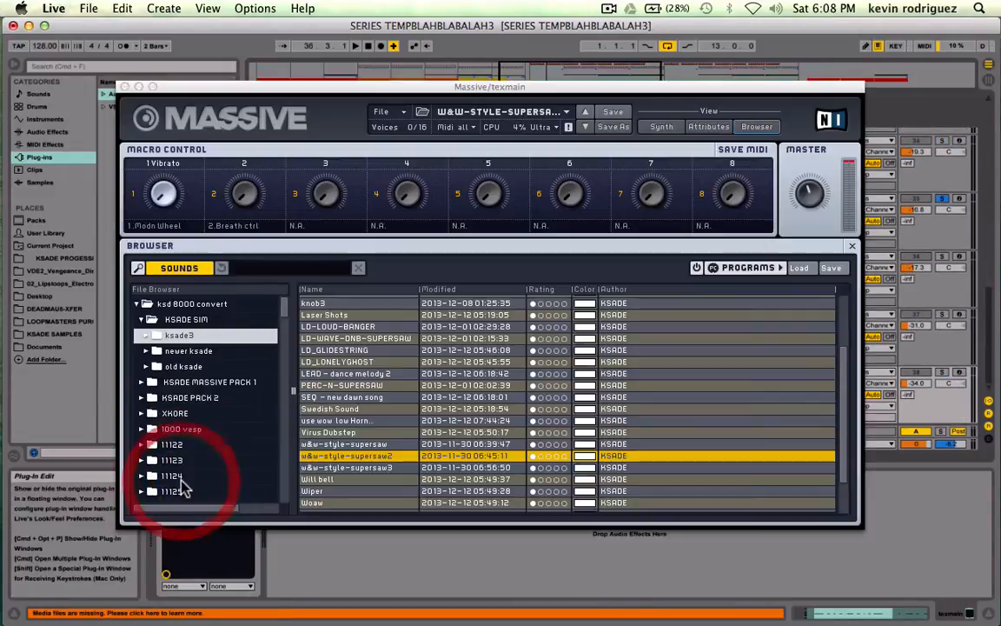
click(661, 126)
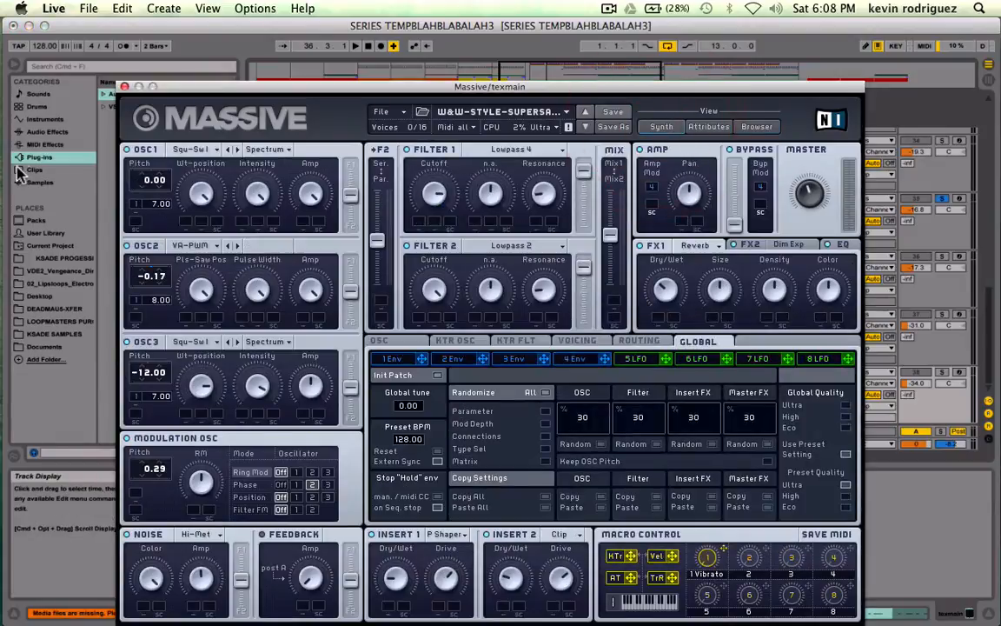
click(124, 86)
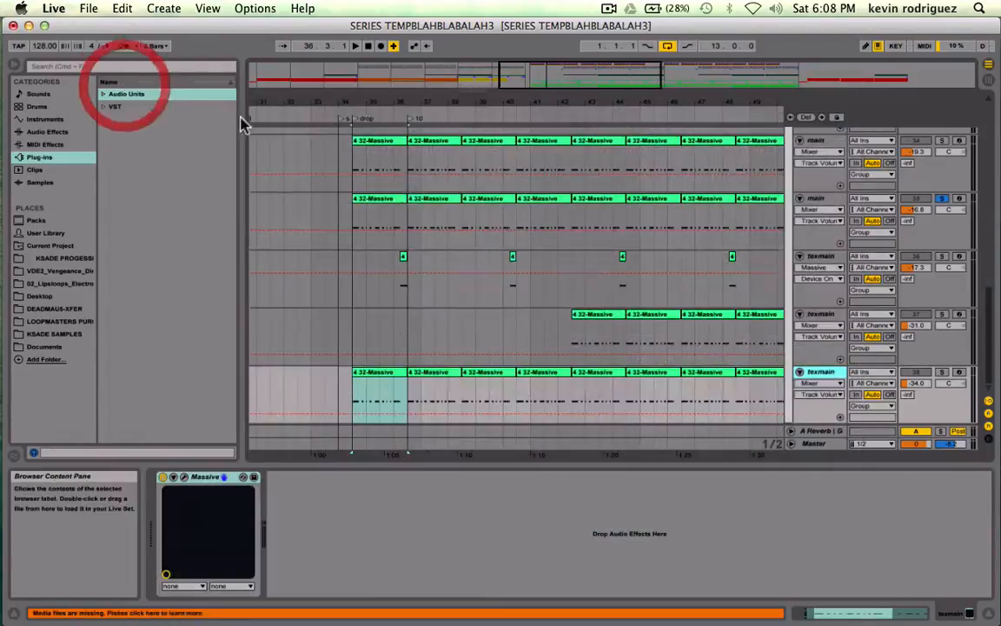
Examine the Massive instrument and the drop's pitch automation on the 28 Massiv track.
scroll(436, 206, up, 5)
scroll(820, 315, down, 5)
click(826, 300)
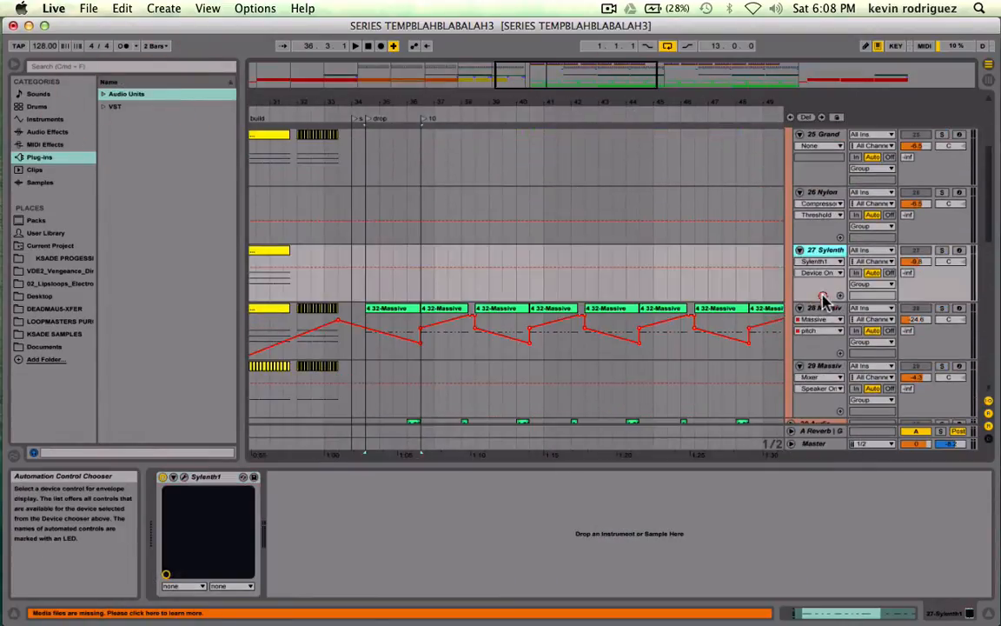
click(827, 318)
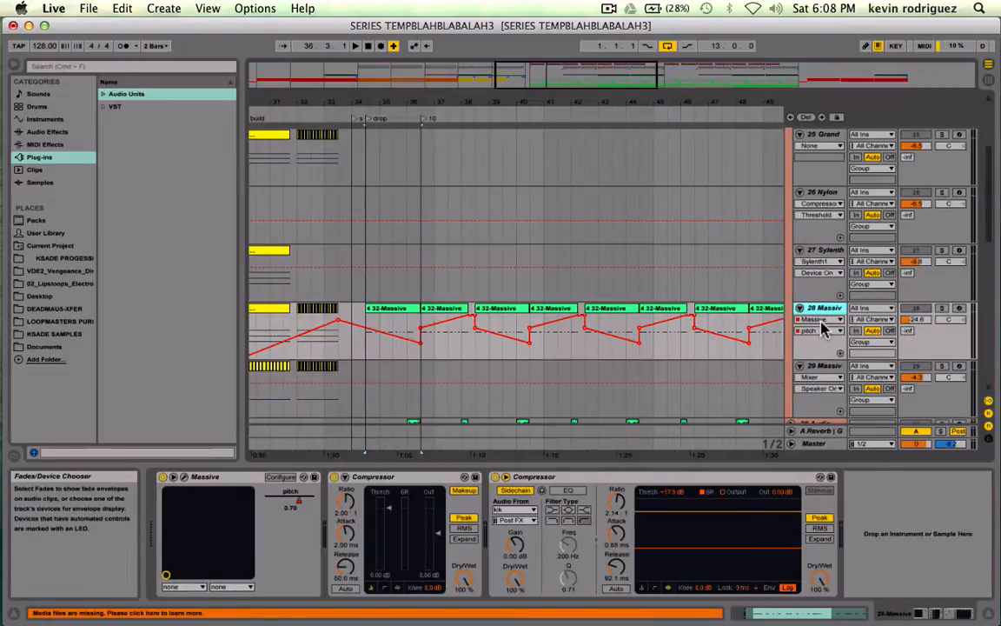
click(178, 477)
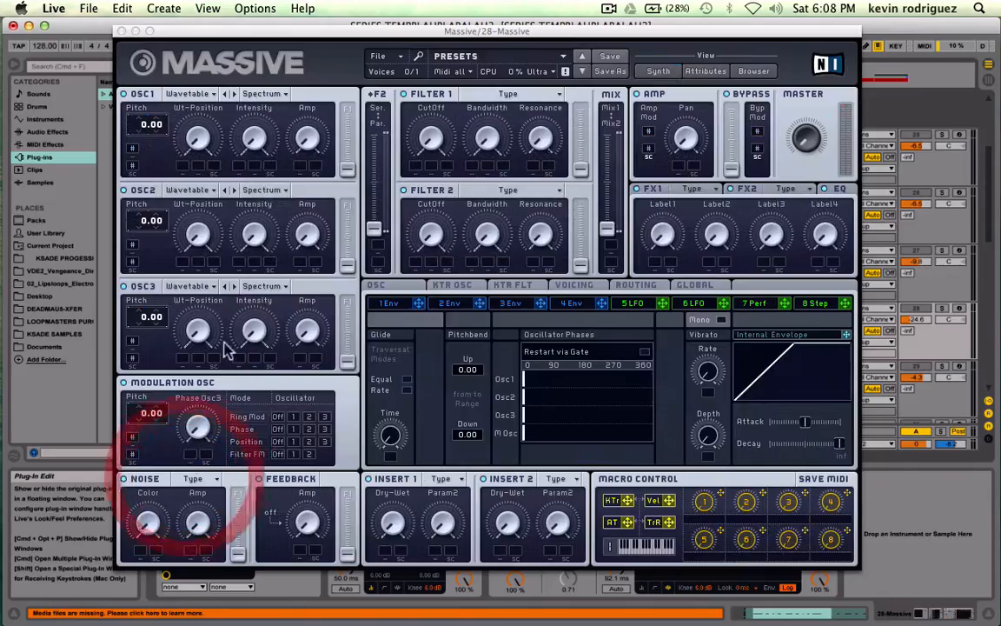
click(124, 33)
scroll(661, 234, right, 3)
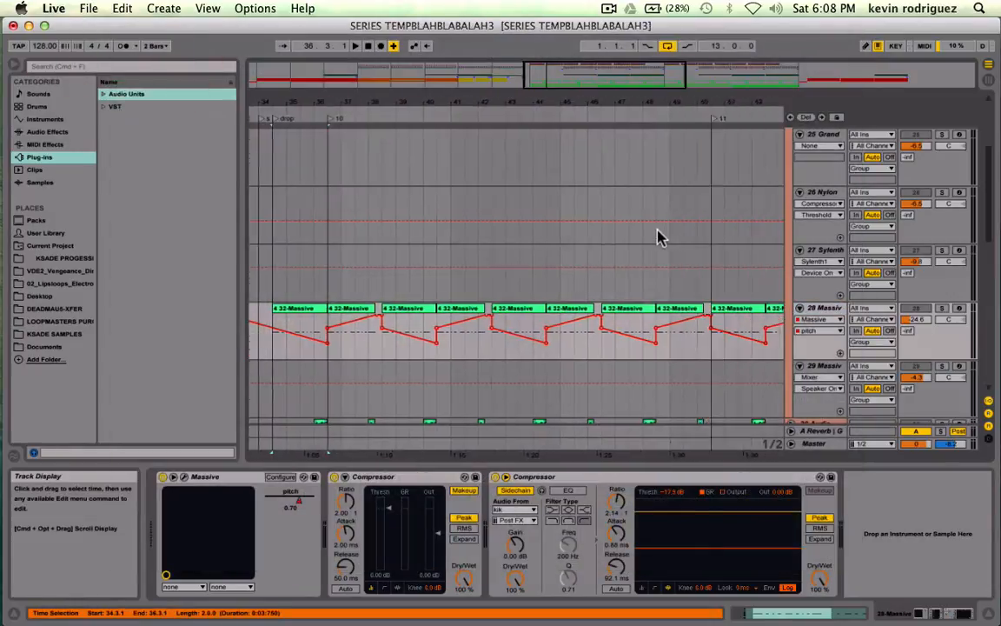
scroll(357, 341, left, 5)
drag(373, 347, 794, 369)
click(674, 344)
In the Massive on texmain track 38, assign macro 2 to the pitch of OSC1, OSC2 and OSC3 with an amount of 12.00 each.
scroll(673, 343, down, 10)
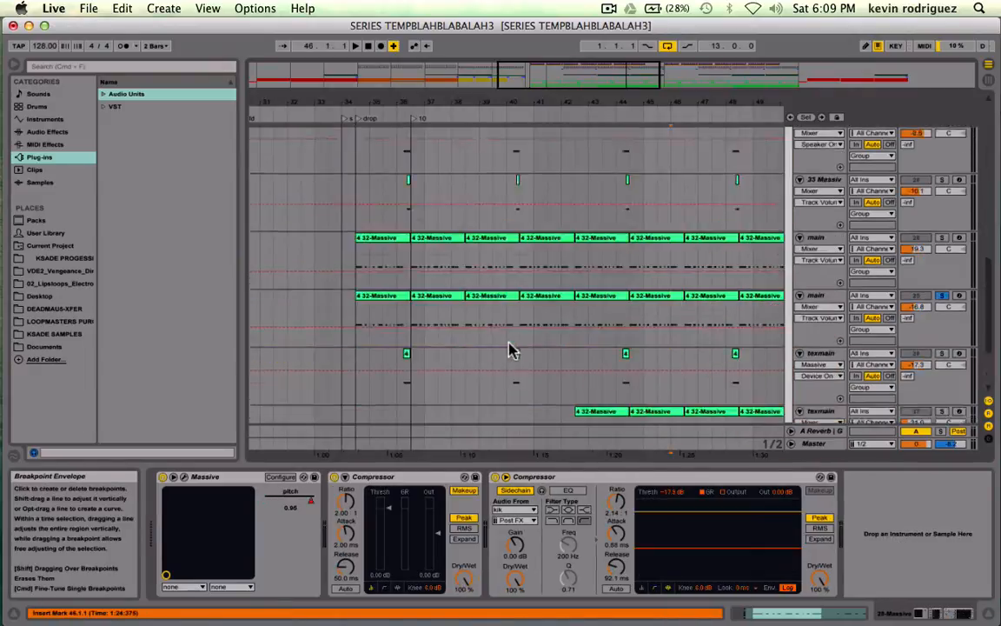
click(829, 379)
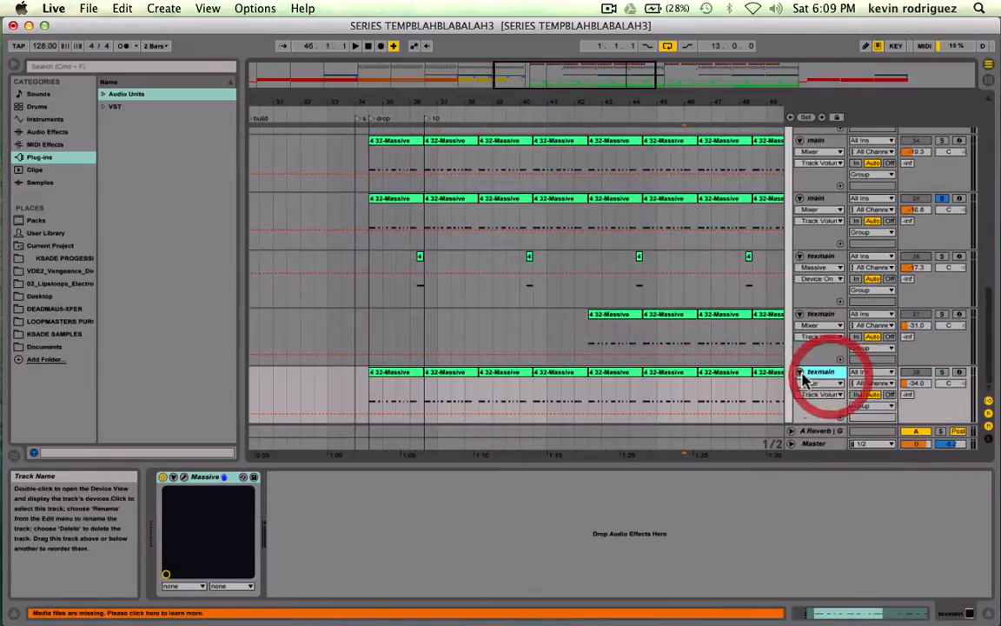
click(188, 479)
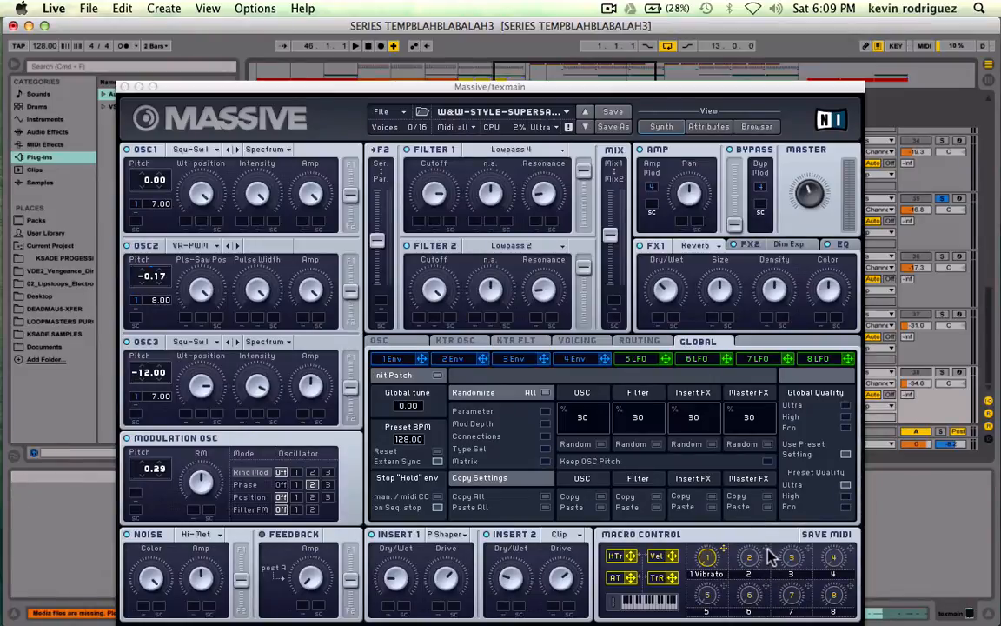
click(769, 556)
drag(139, 224, 137, 222)
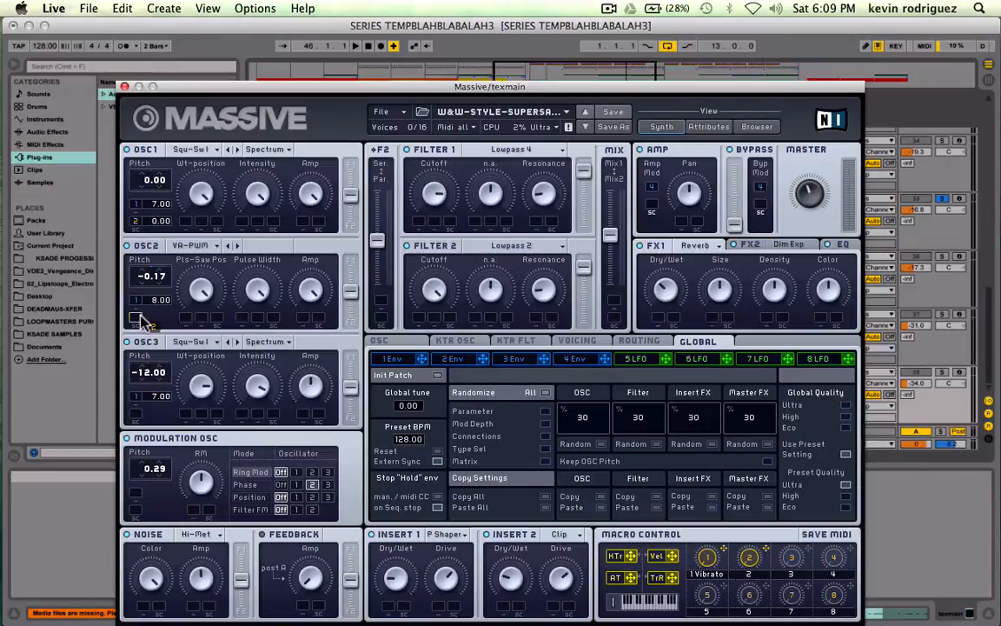
drag(143, 322, 138, 317)
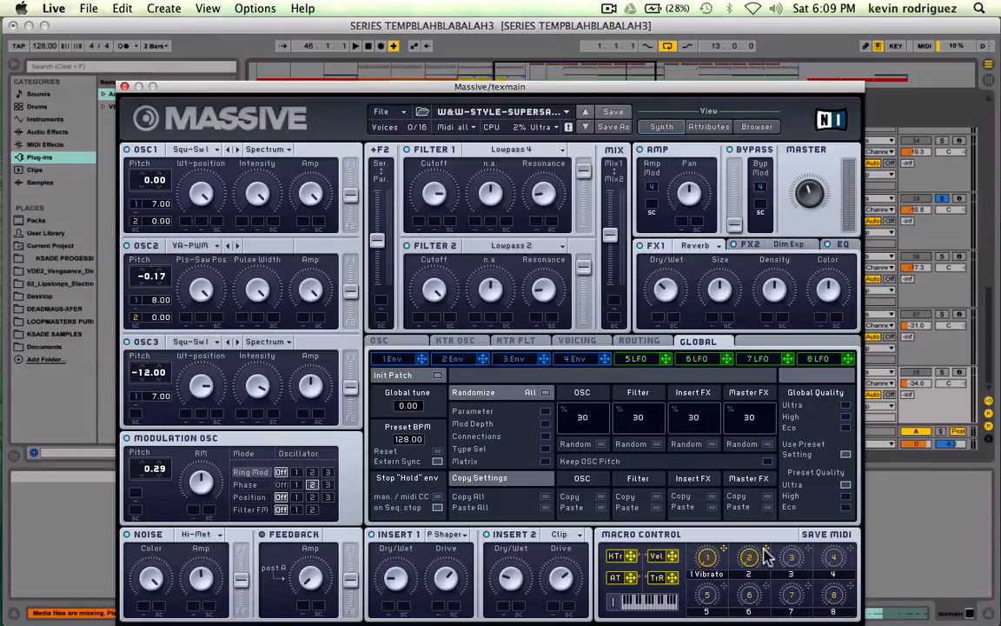
click(765, 550)
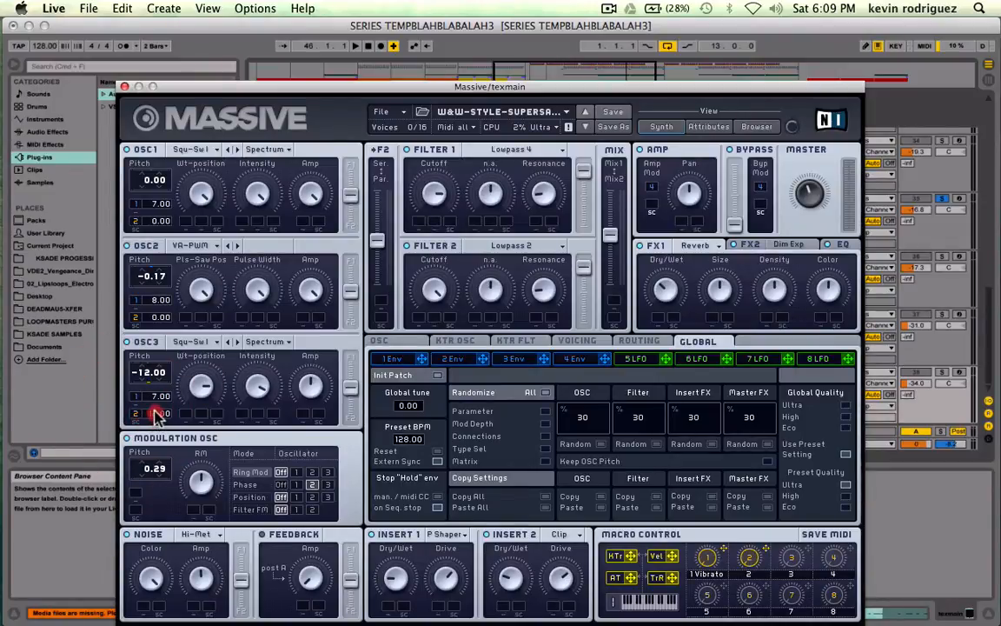
drag(157, 414, 155, 223)
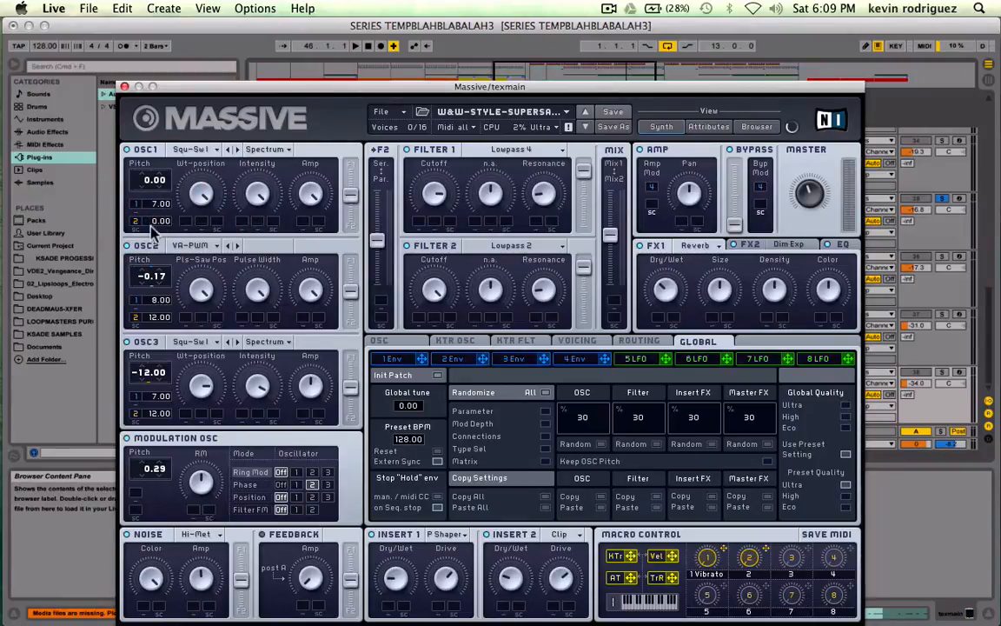
click(124, 86)
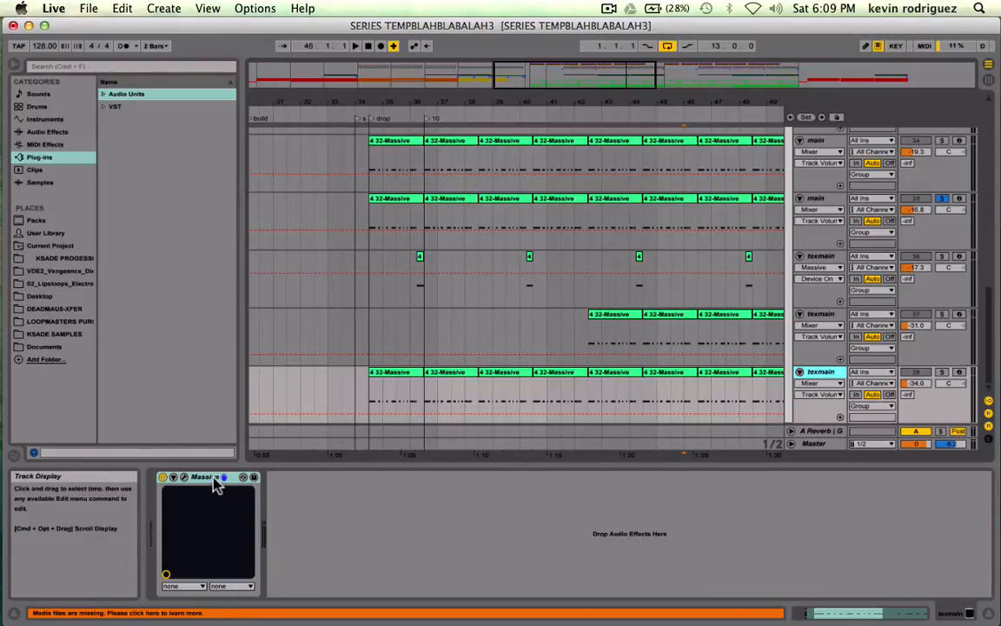
Add Massive's macro 2 as a configured, automatable parameter of the device on texmain track 38.
click(173, 476)
click(280, 478)
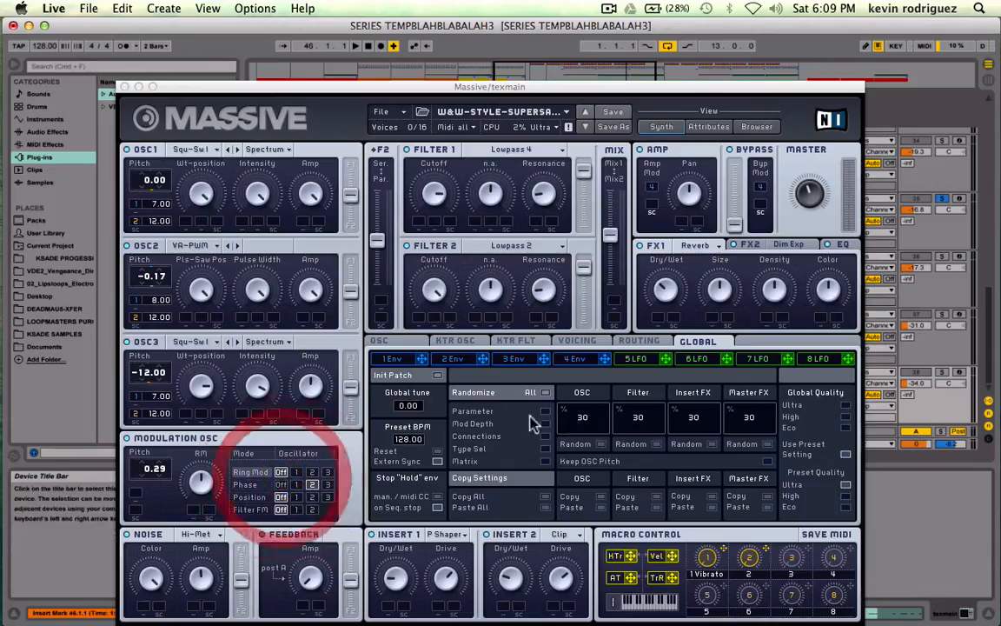
click(748, 556)
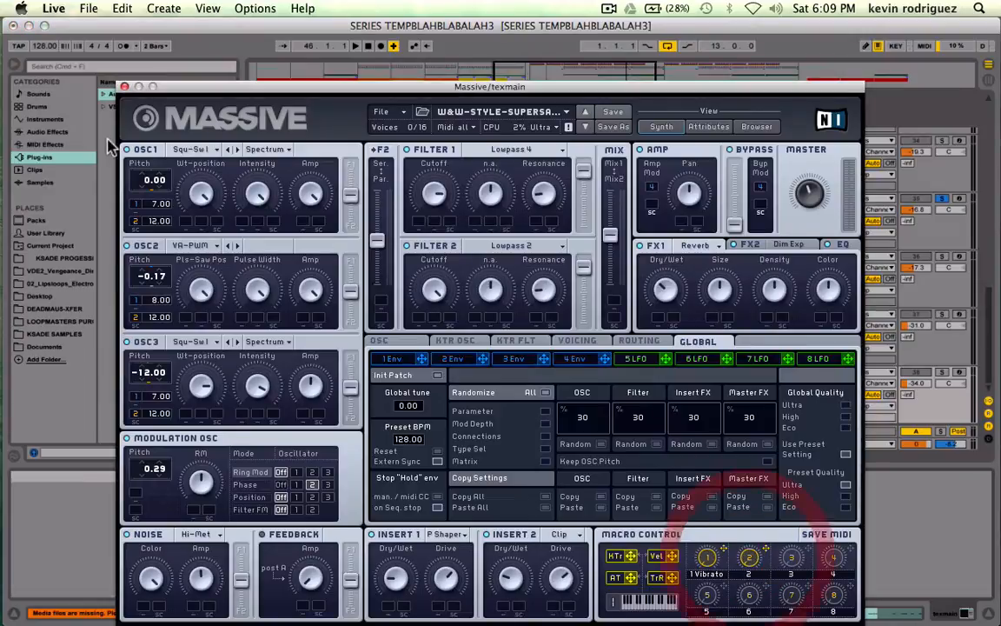
click(125, 81)
click(124, 88)
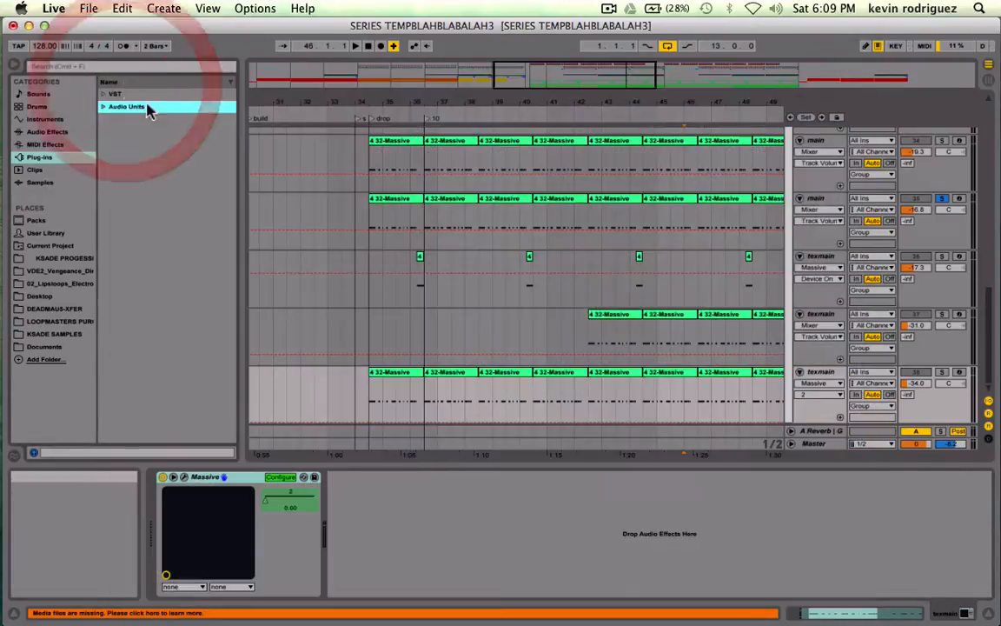
click(285, 483)
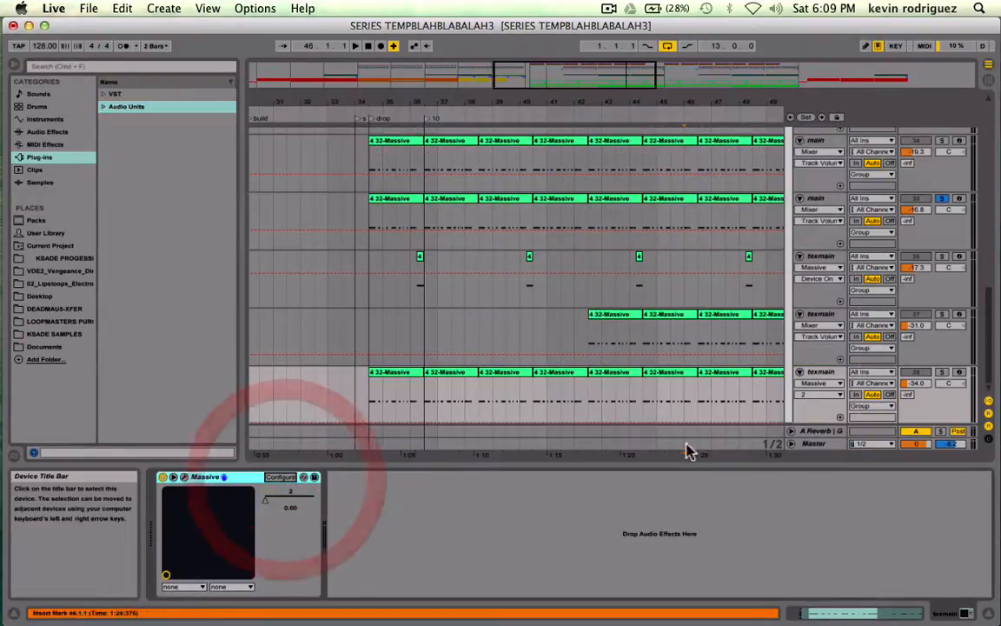
Copy the pitch automation envelope of the 28 Massiv track across the whole drop, from 34.3.1 to 67.1.1.
scroll(657, 334, up, 10)
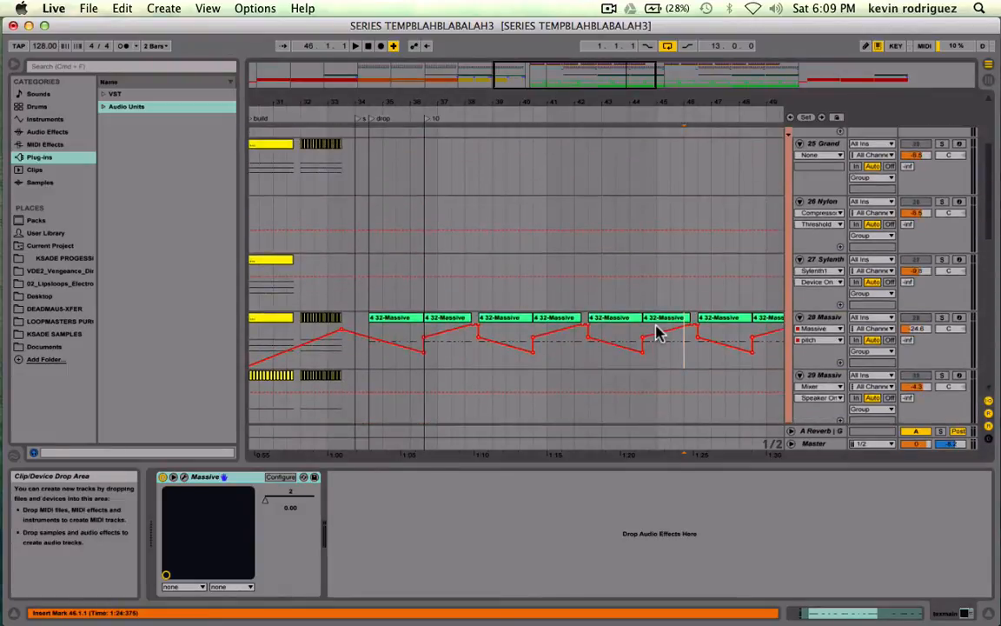
scroll(655, 319, down, 2)
scroll(378, 315, right, 3)
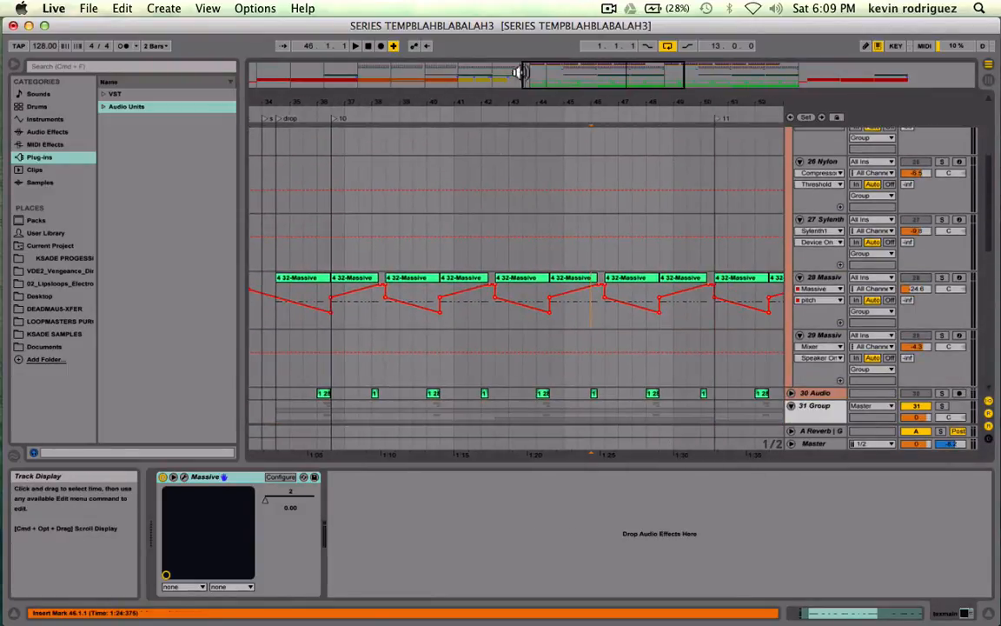
drag(607, 77, 605, 47)
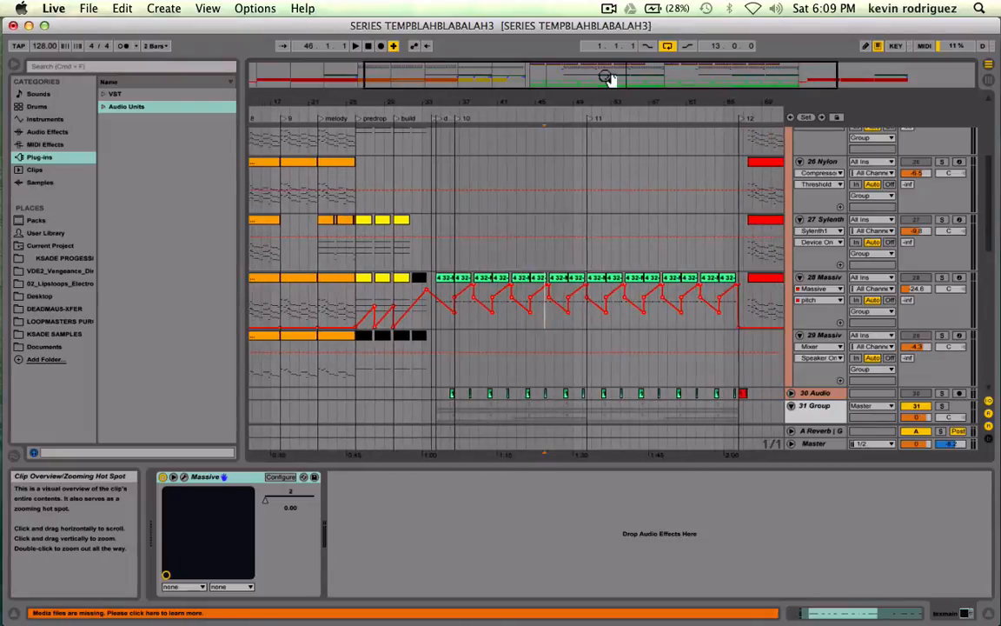
drag(437, 323, 737, 320)
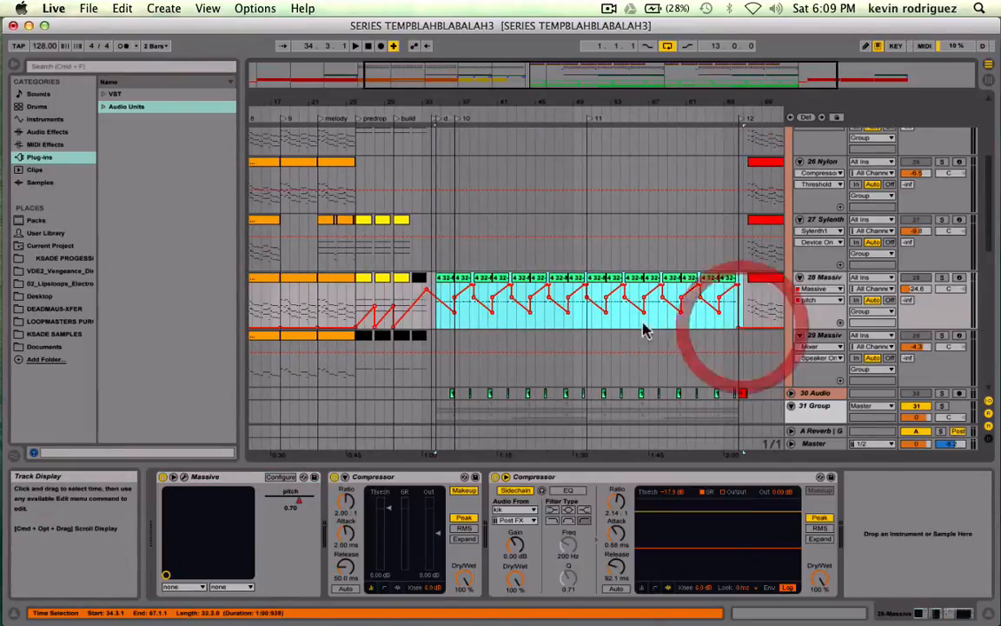
right_click(615, 323)
click(592, 319)
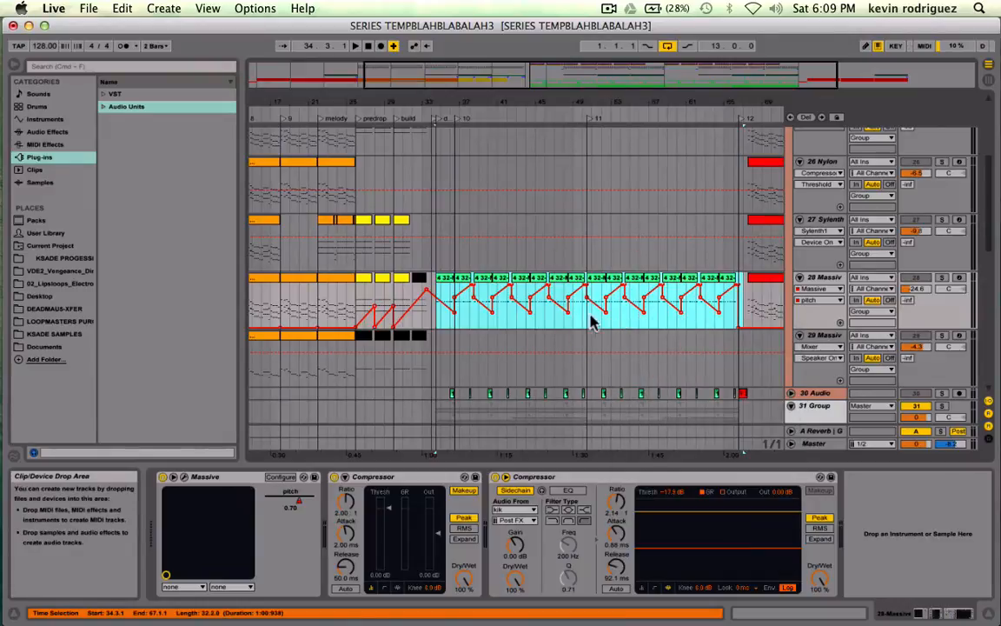
right_click(589, 317)
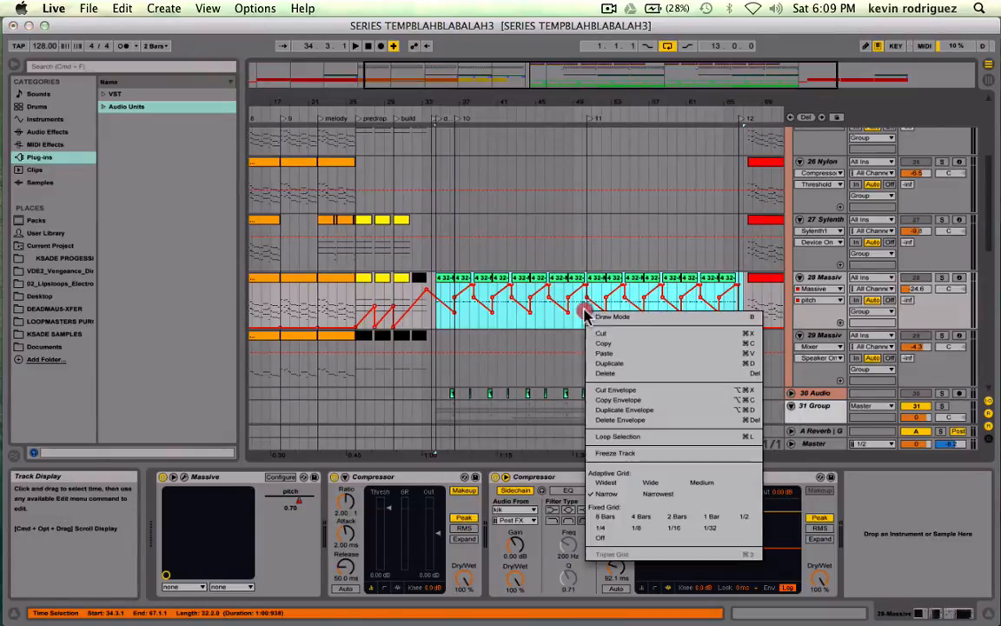
click(648, 401)
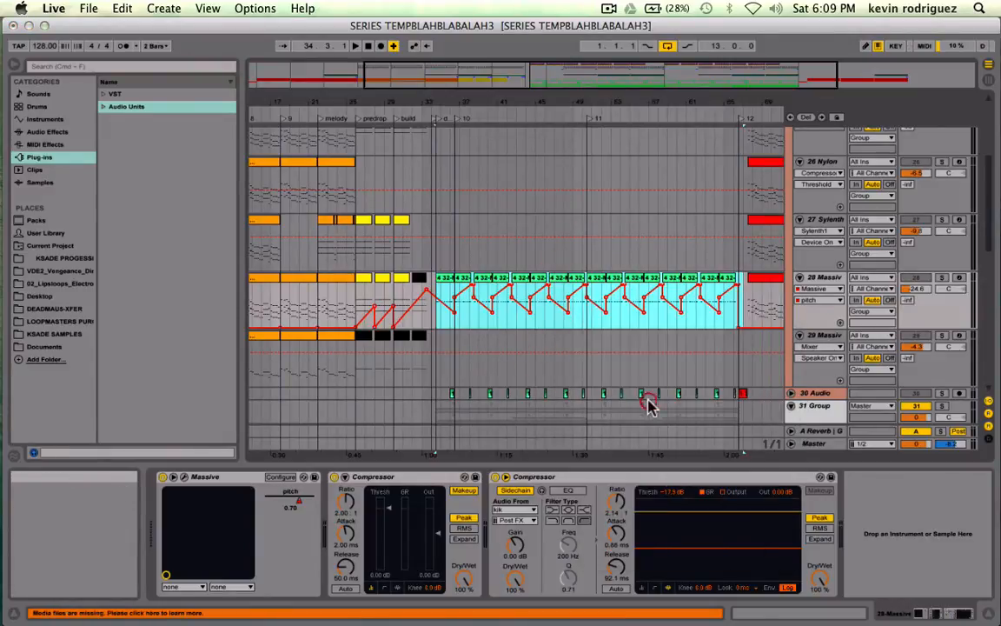
Paste the copied envelope onto the macro 2 automation of texmain track 38 over the range 34.3.1 to 67.1.1.
scroll(647, 402, down, 5)
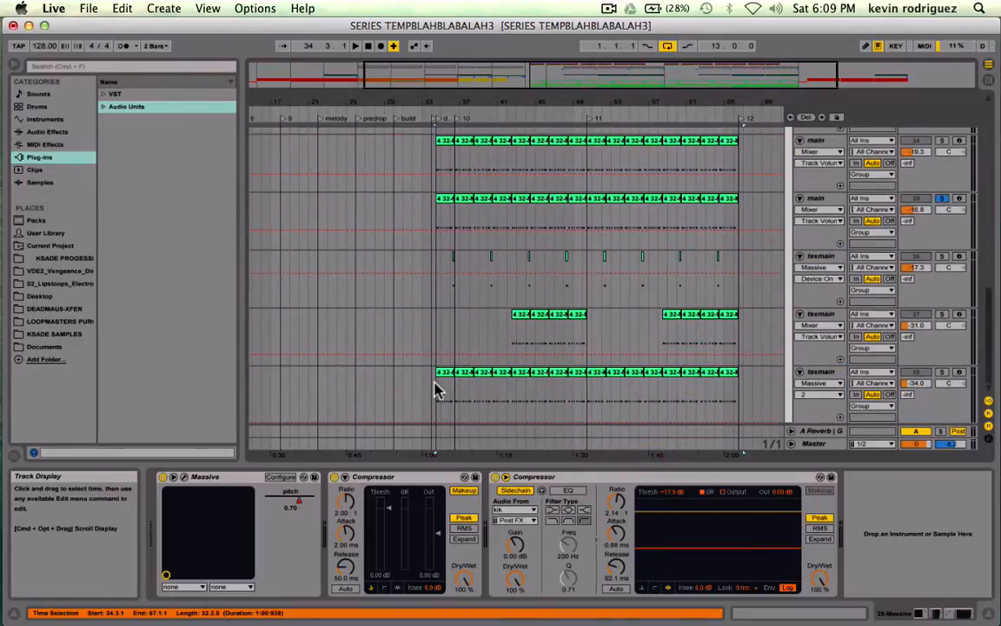
drag(436, 389, 751, 383)
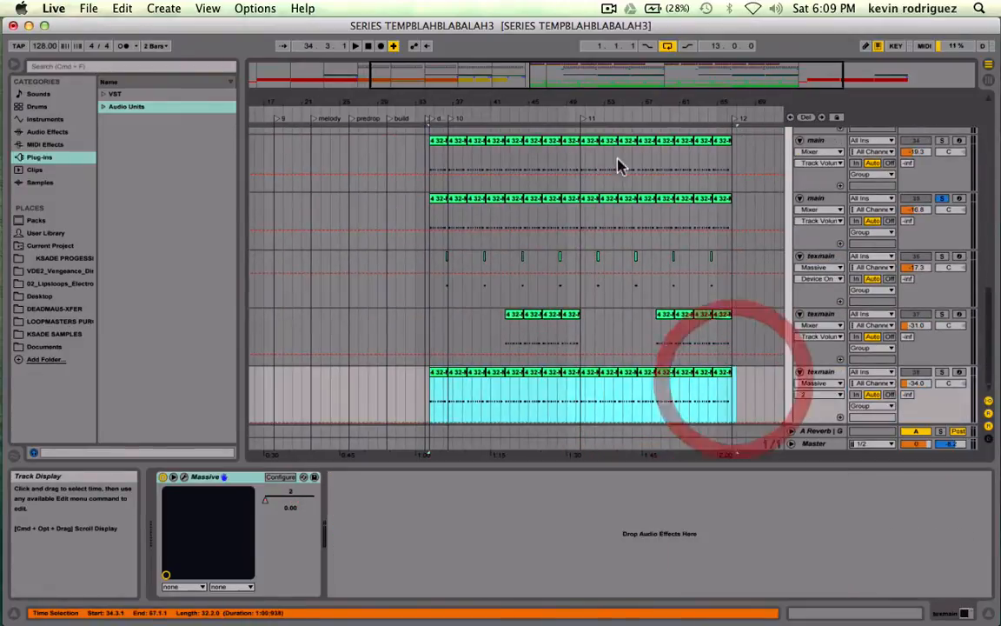
drag(585, 83, 571, 350)
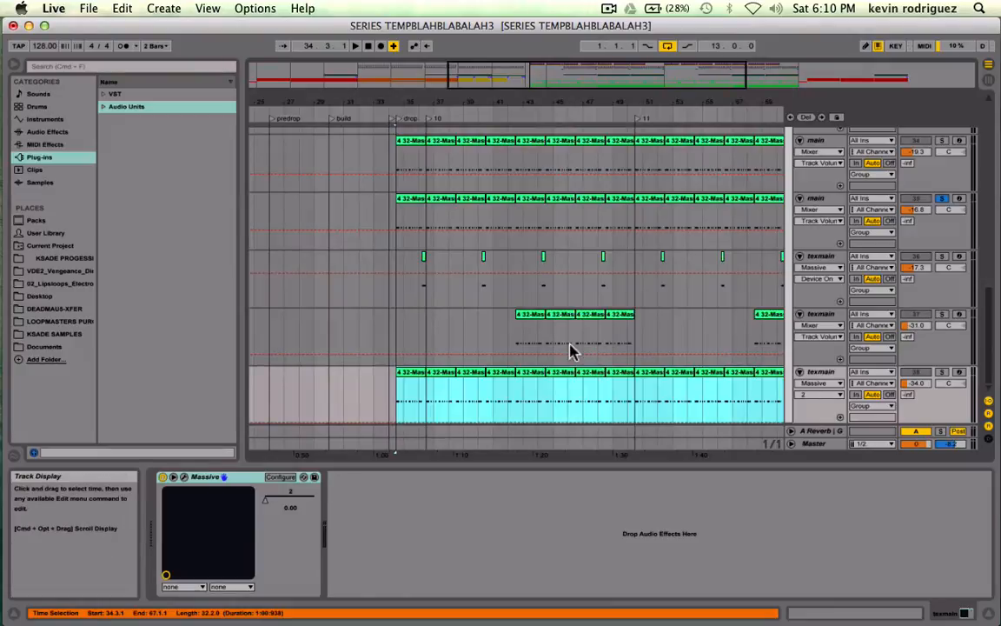
scroll(571, 349, right, 5)
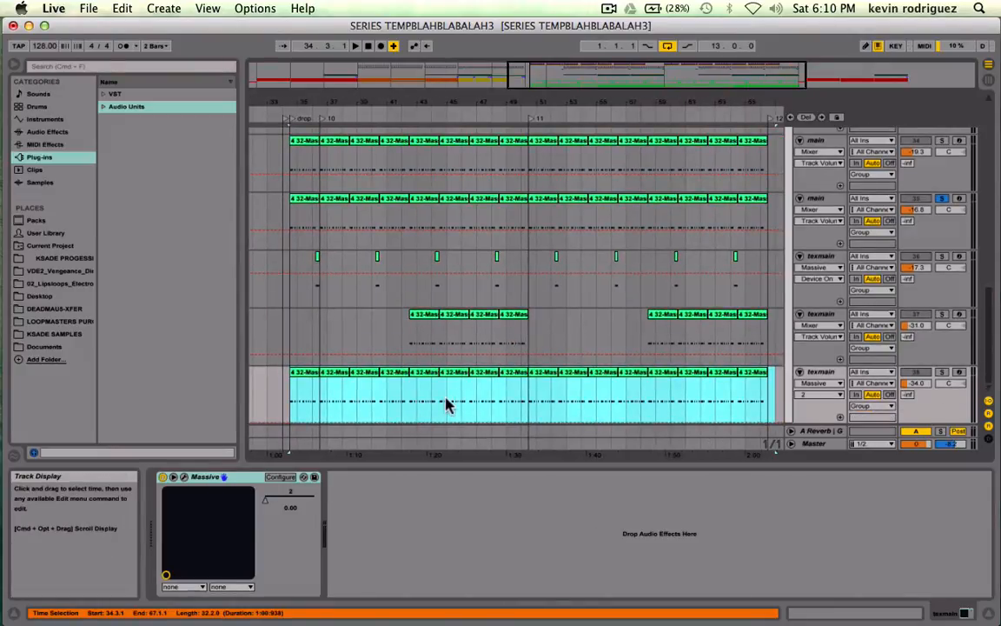
right_click(447, 404)
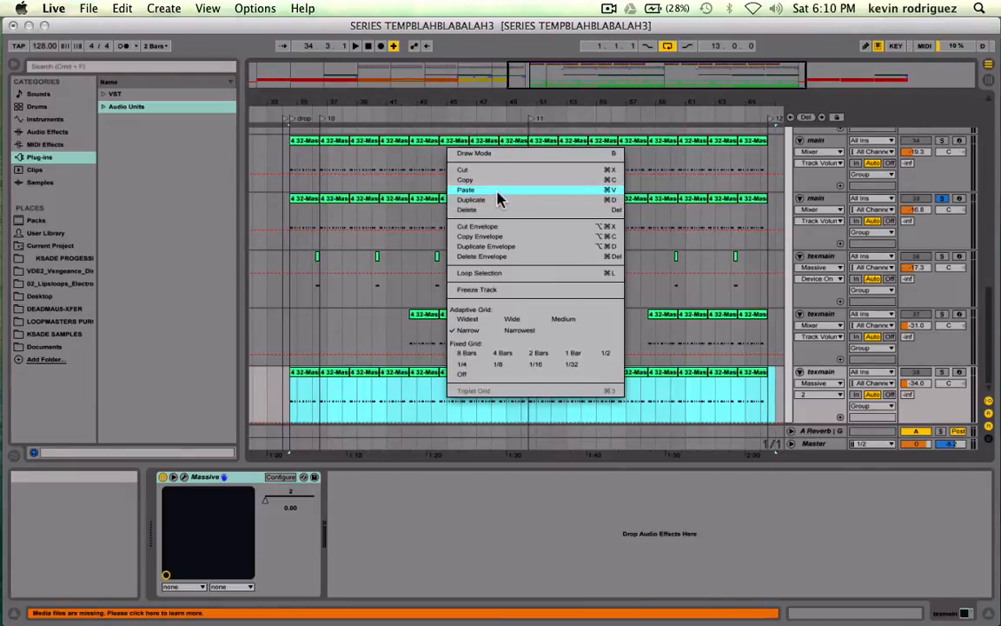
click(497, 190)
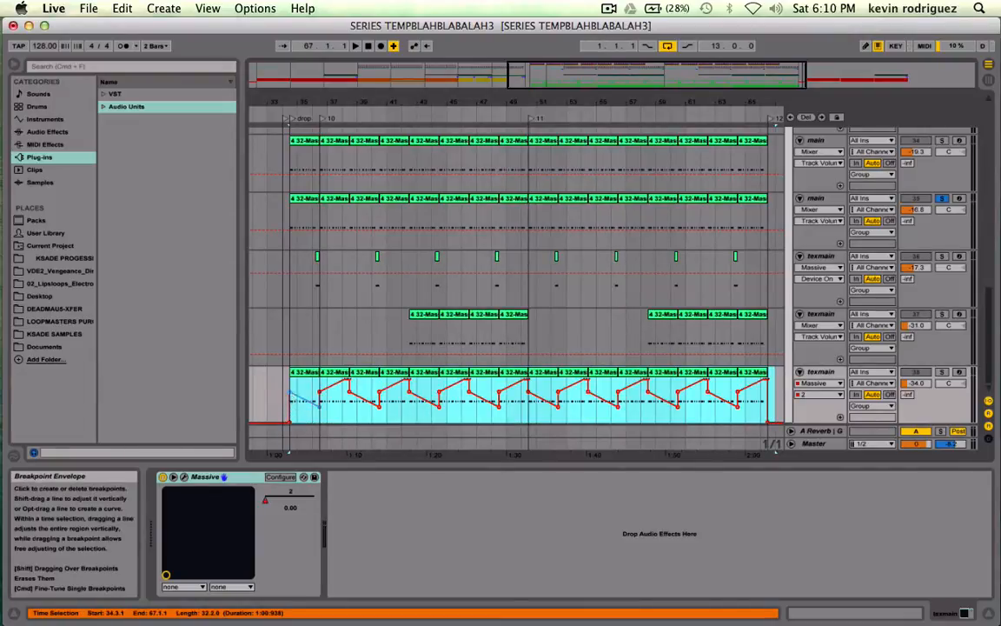
Play the drop with the macro 2 automation and clear the solos so all the layers sound together.
key(space)
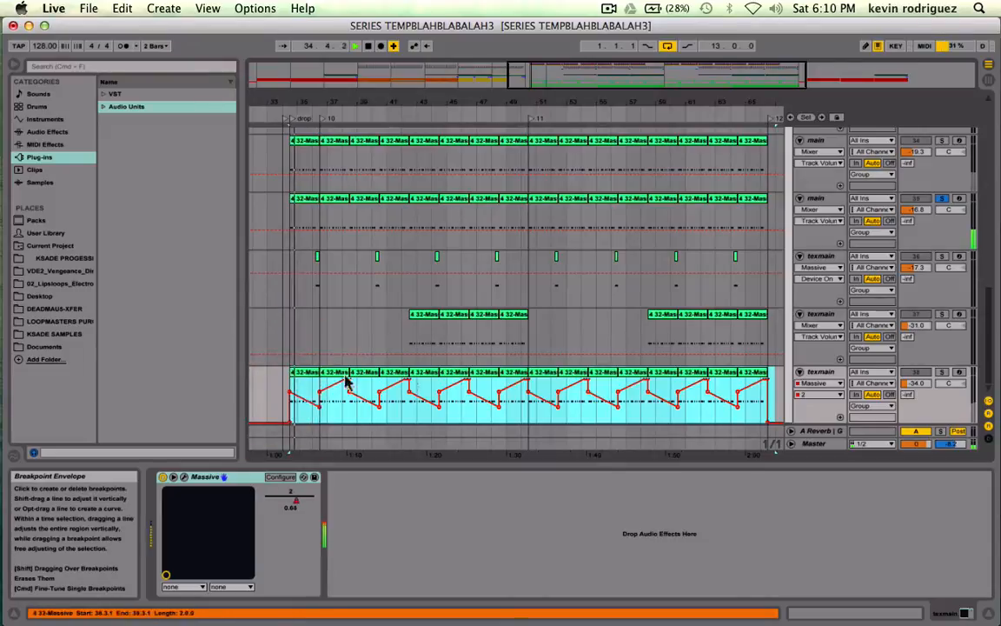
click(941, 372)
click(942, 373)
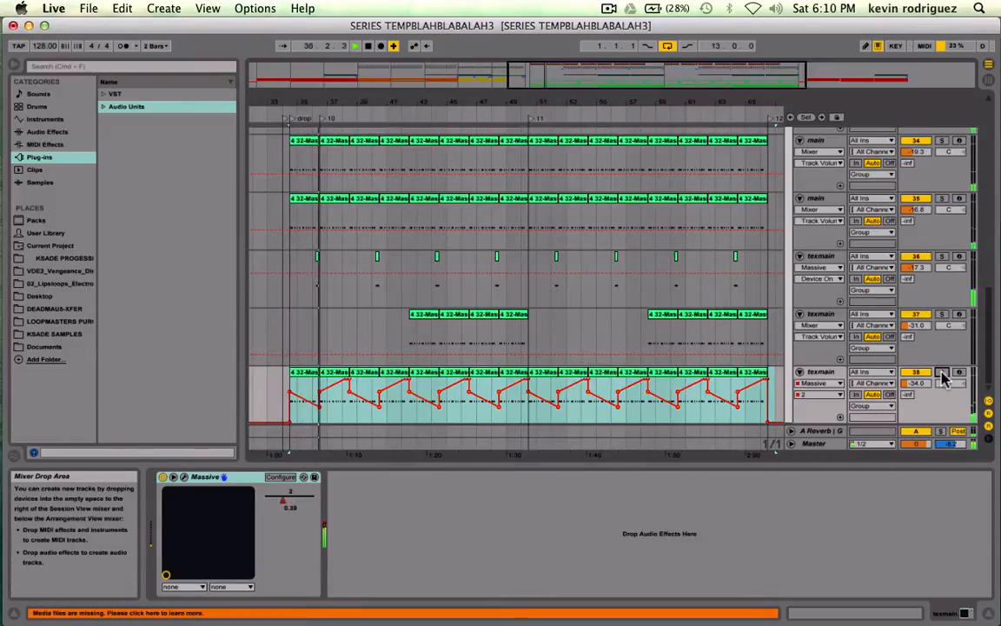
click(278, 375)
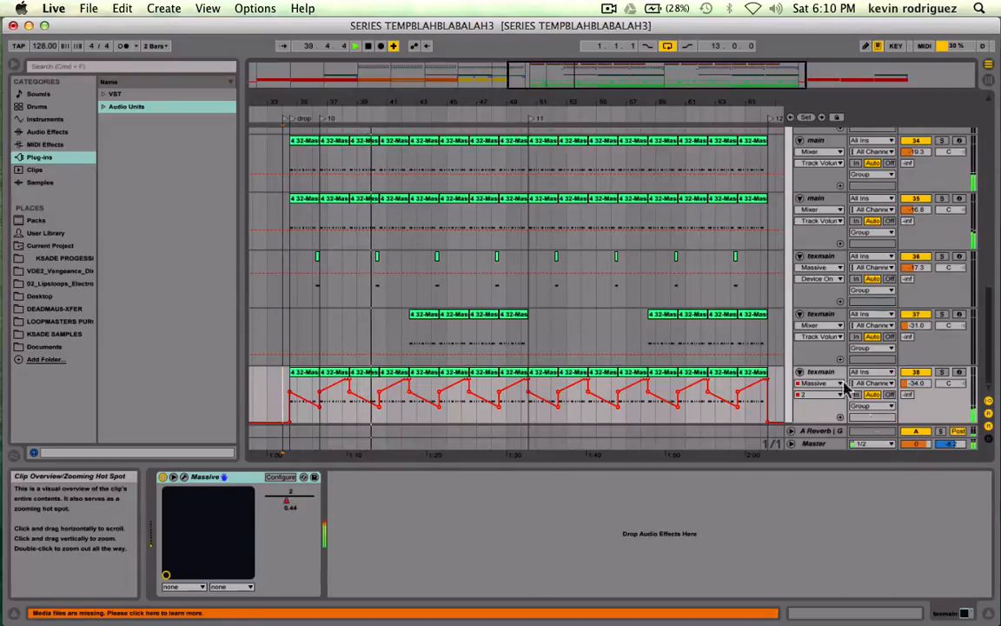
Compare texmain track 38 soloed and unsoloed during playback, and examine the drop's layers alongside the 28 Massiv pitch automation.
click(941, 373)
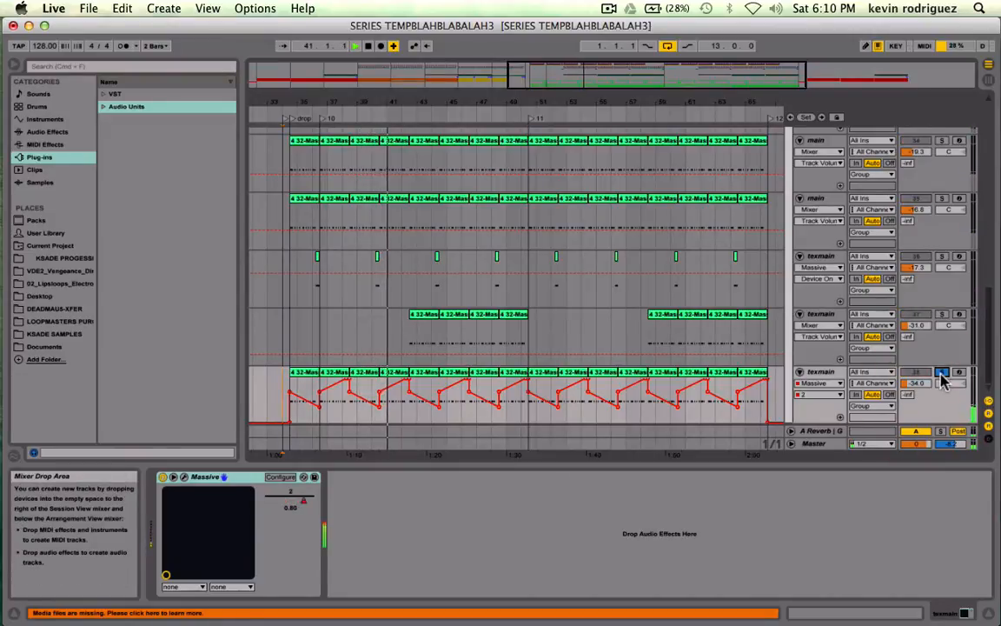
click(941, 374)
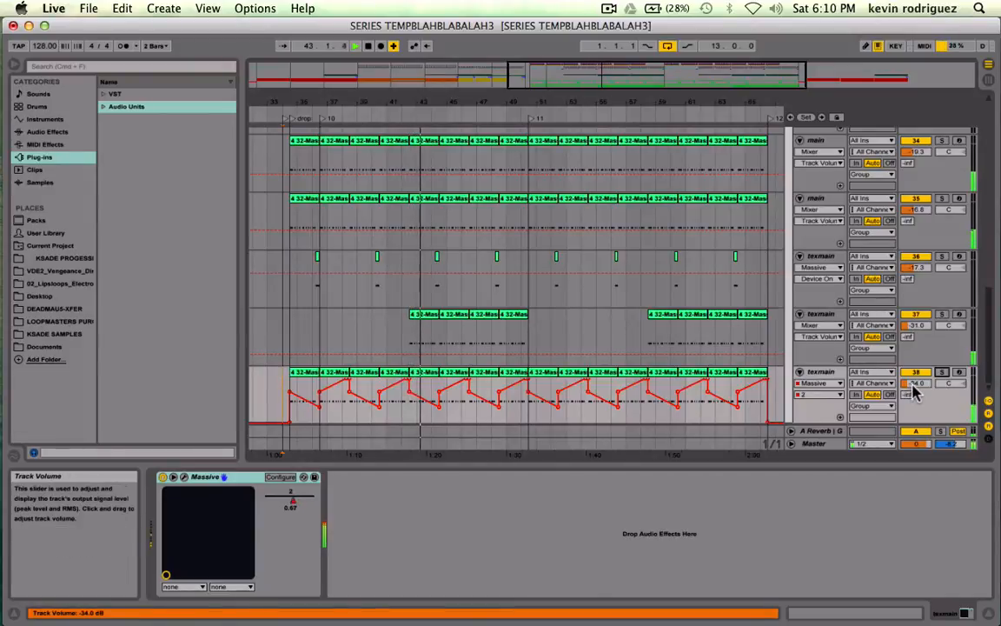
scroll(630, 330, up, 10)
scroll(630, 330, left, 5)
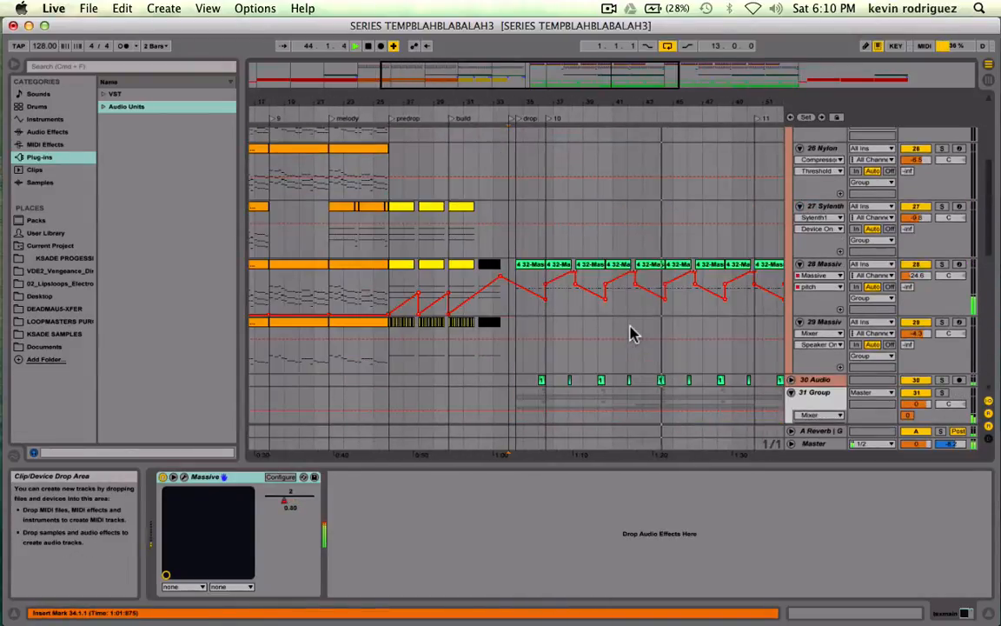
scroll(630, 333, down, 10)
scroll(625, 330, right, 5)
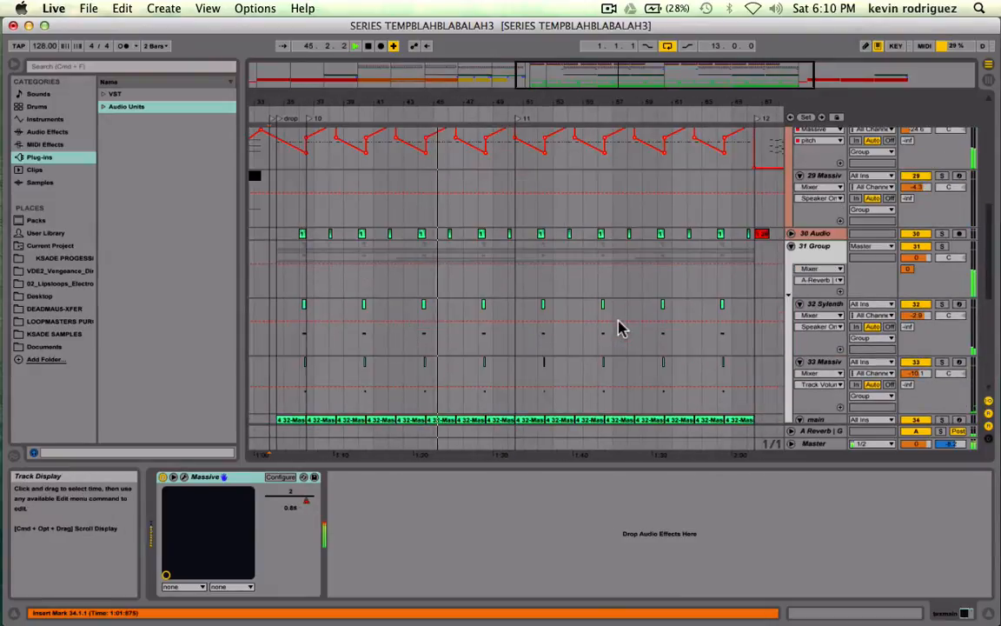
scroll(619, 327, down, 1)
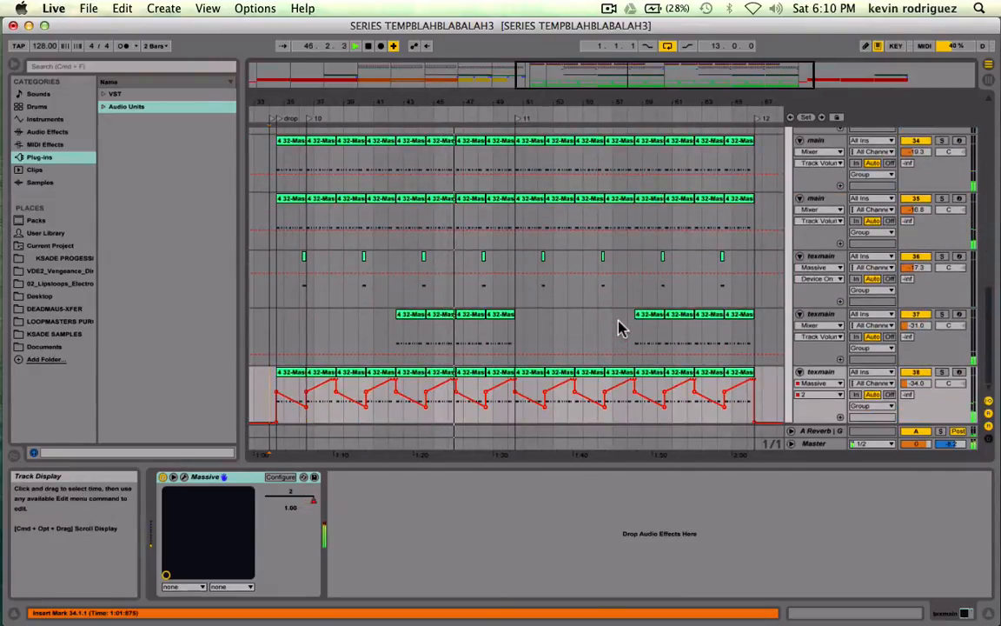
scroll(619, 327, up, 8)
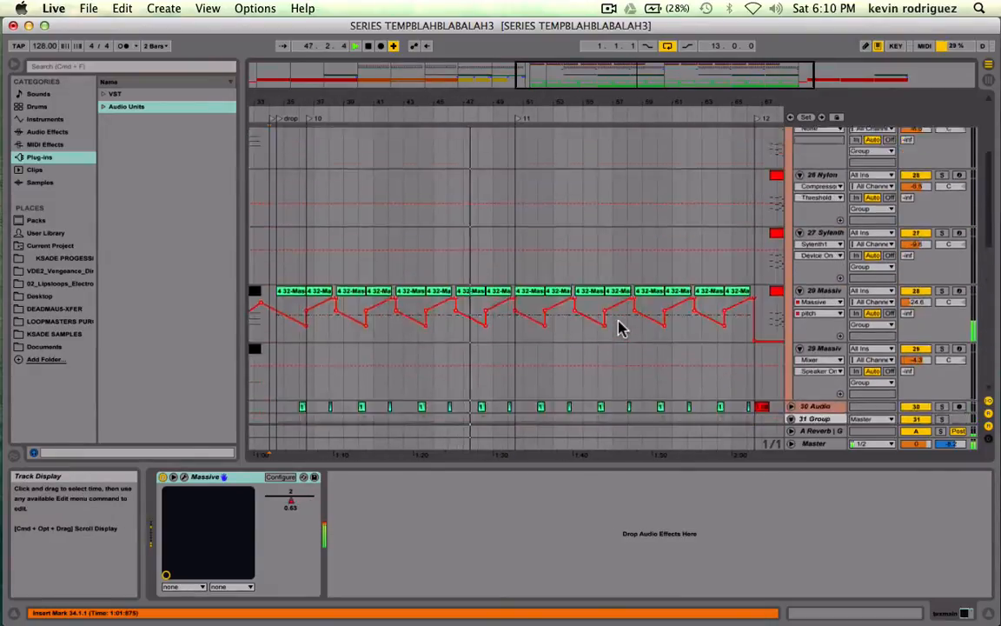
scroll(620, 327, up, 3)
scroll(620, 327, down, 10)
Unfold 6 Group, copy the Pryda Snare clip before marker 11 to every second beat back to 48.2.1, and play it.
mouse_move(568, 86)
mouse_down()
mouse_move(568, 110)
mouse_move(558, 106)
mouse_up()
scroll(576, 225, up, 15)
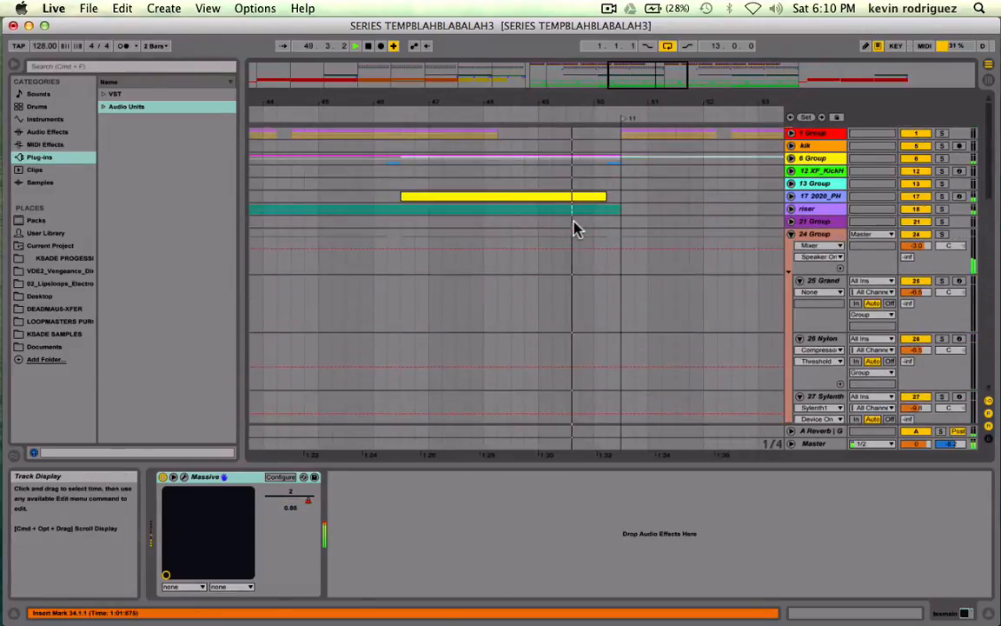
scroll(575, 225, right, 3)
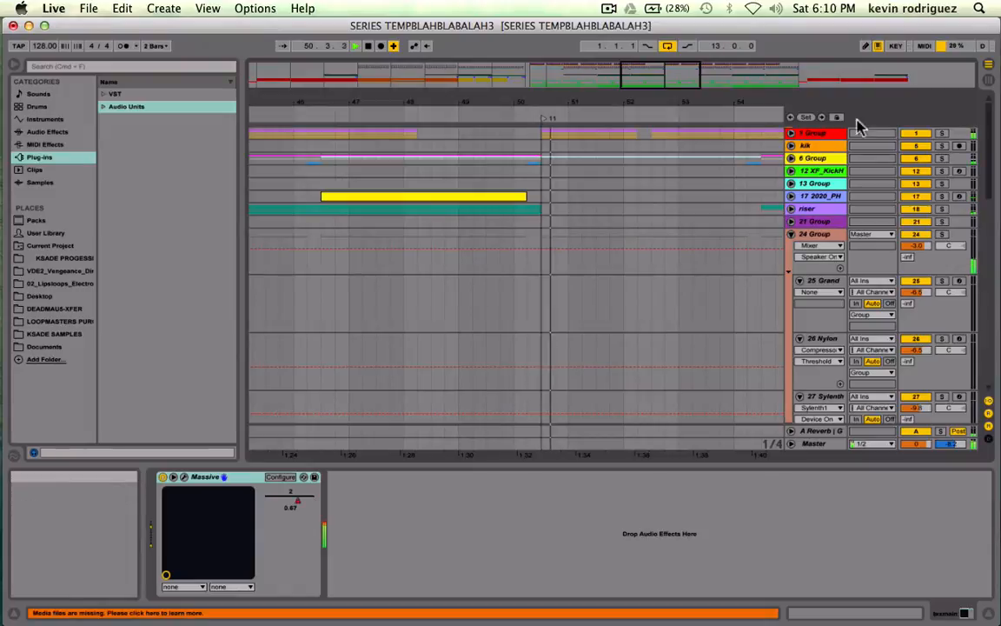
click(791, 159)
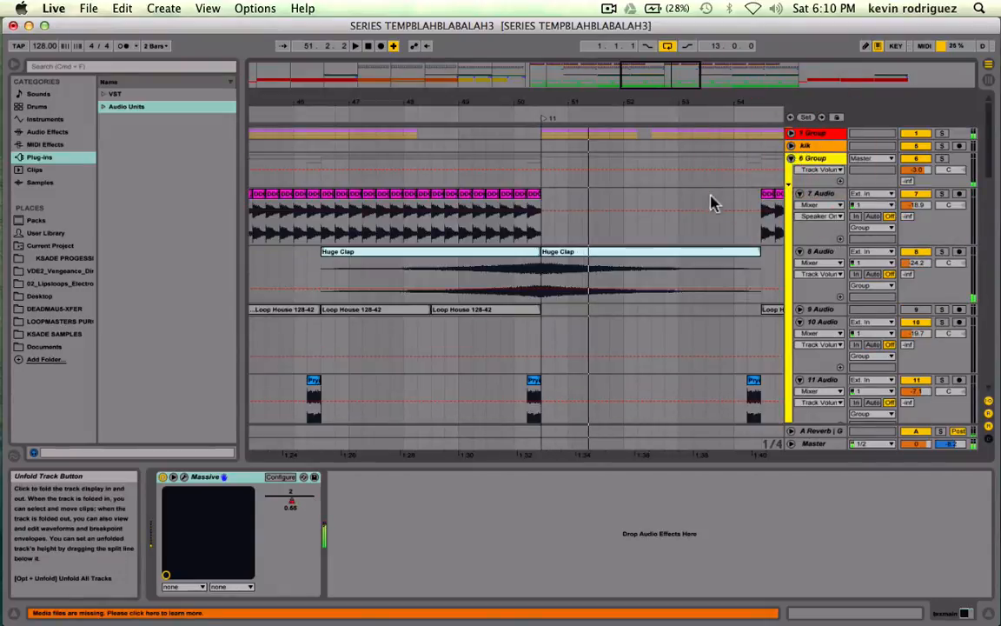
click(532, 384)
drag(534, 386, 503, 379)
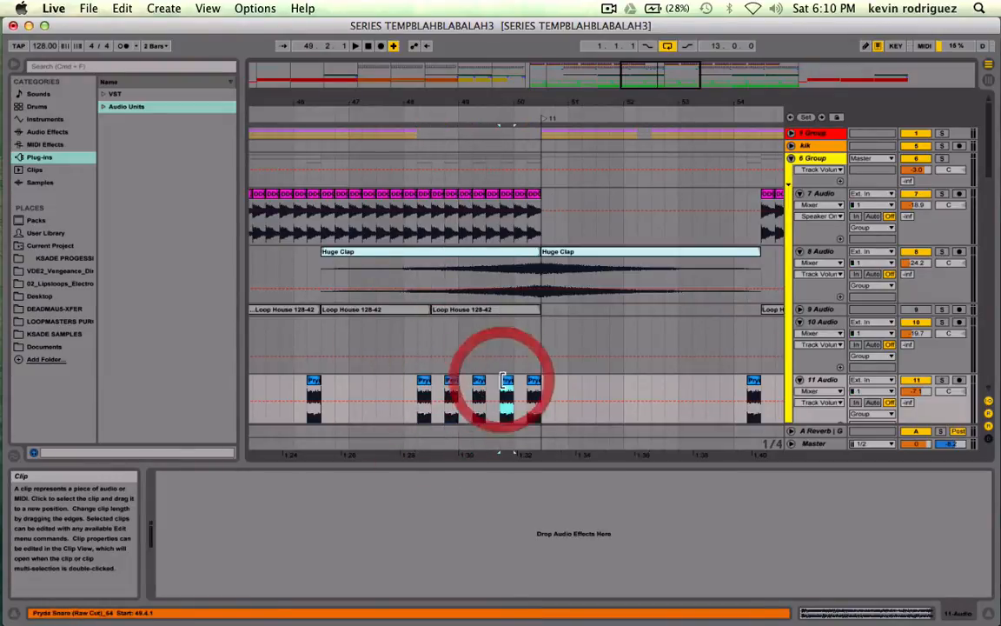
click(397, 391)
key(space)
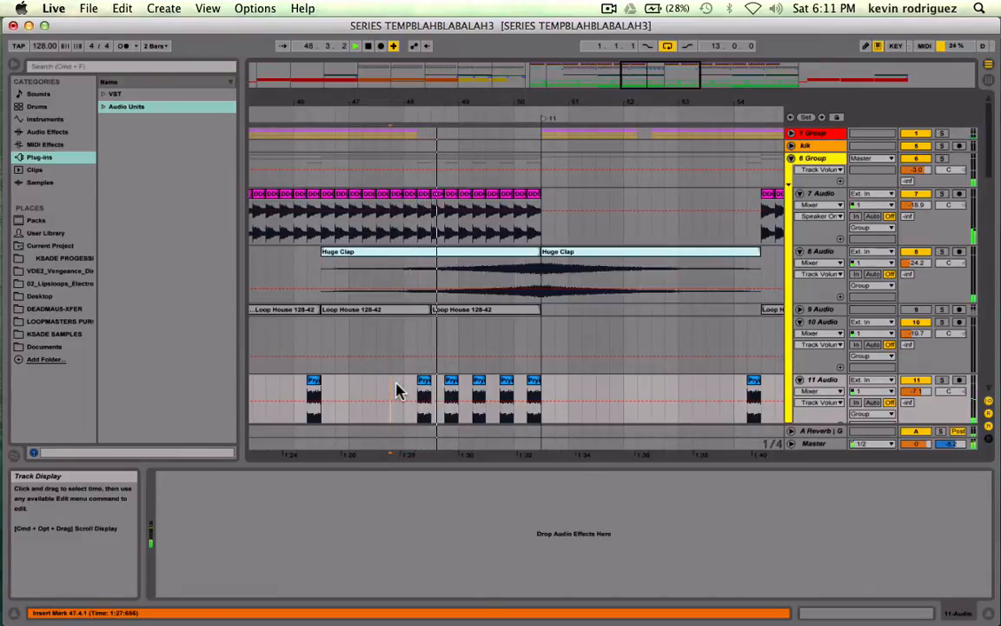
key(space)
Copy the 48.4.1 snare clip to 48.3.1 and duplicate it until snares fill every beat up to marker 11, and play the fill.
click(451, 385)
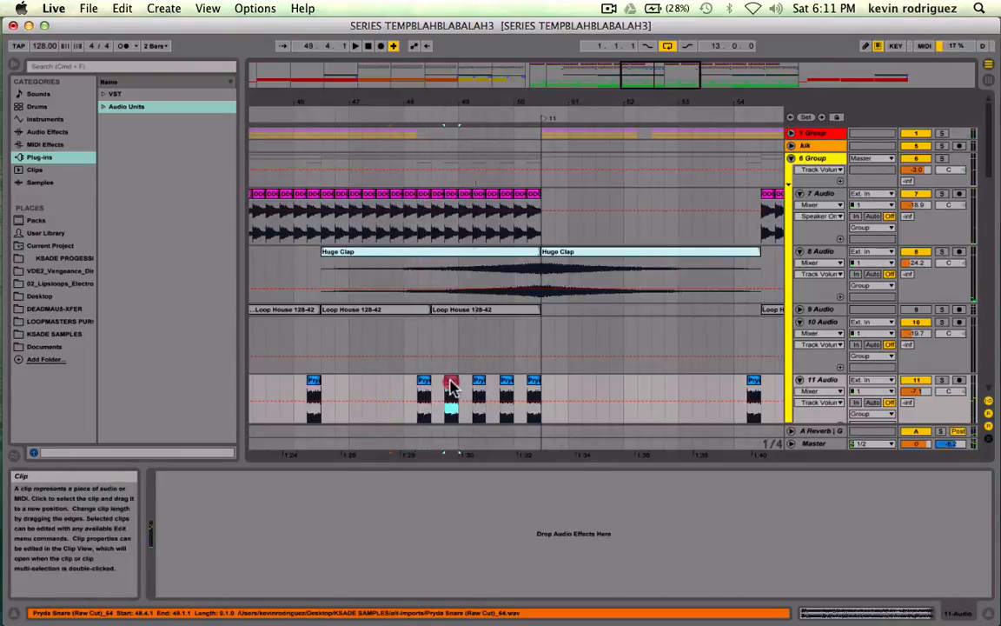
drag(451, 385, 439, 387)
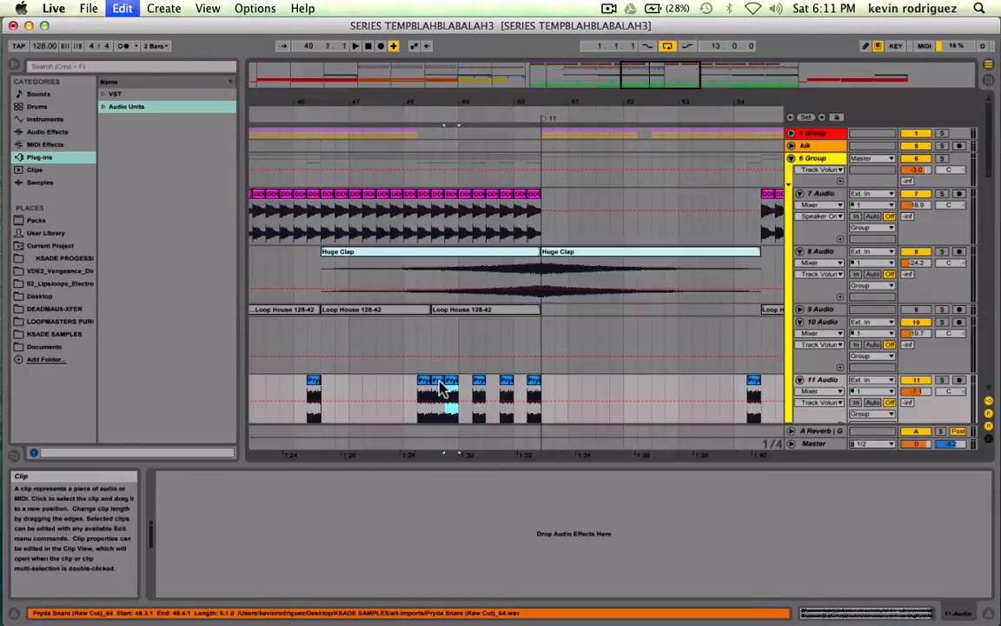
key(super+d)
key(super+d)
key(super+d)
key(super+d)
key(super+d)
click(408, 391)
key(space)
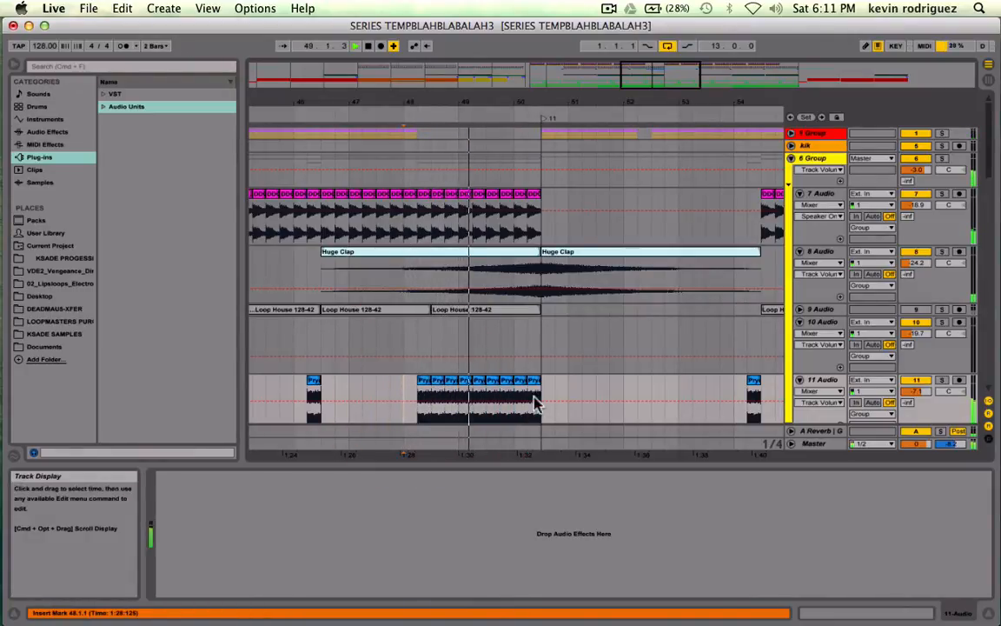
key(space)
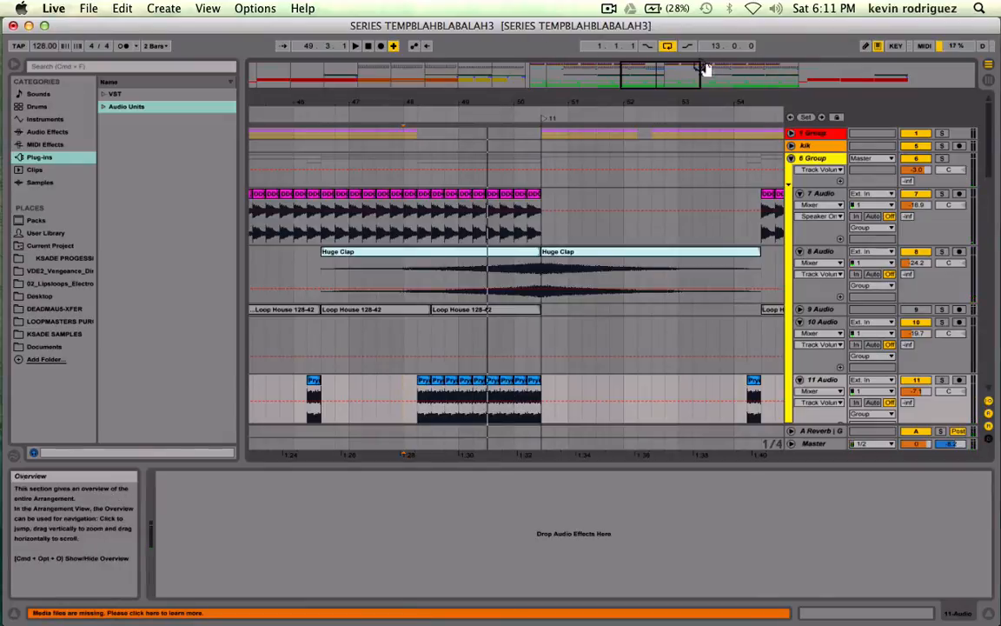
Delete the first Pryda Snare clip of the fill on 11 Audio, from 48.2.1 to 48.3.1.
drag(699, 71, 699, 126)
scroll(607, 300, left, 4)
scroll(607, 300, down, 3)
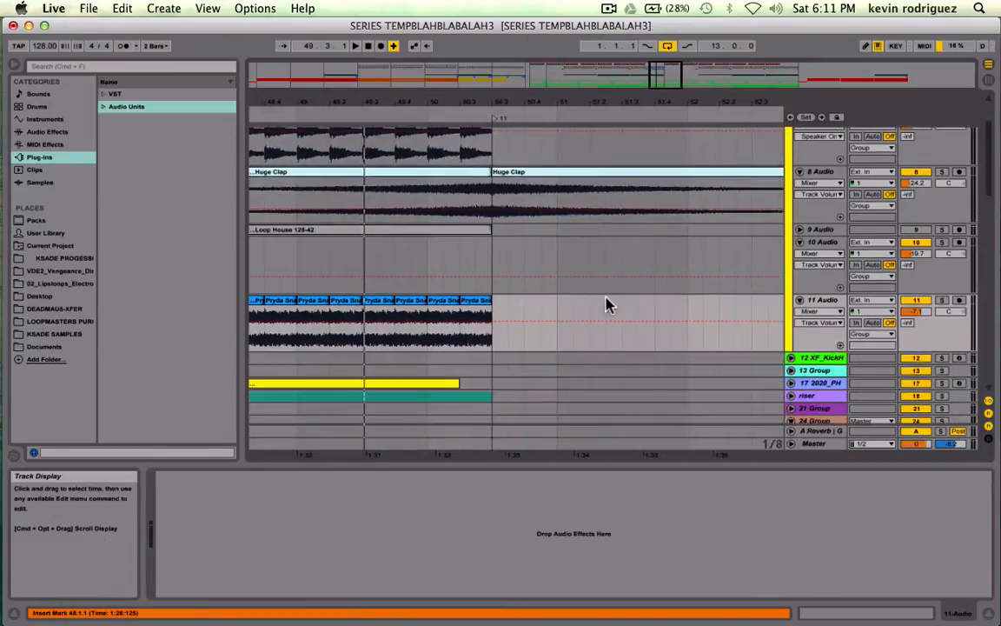
scroll(433, 292, left, 4)
click(425, 298)
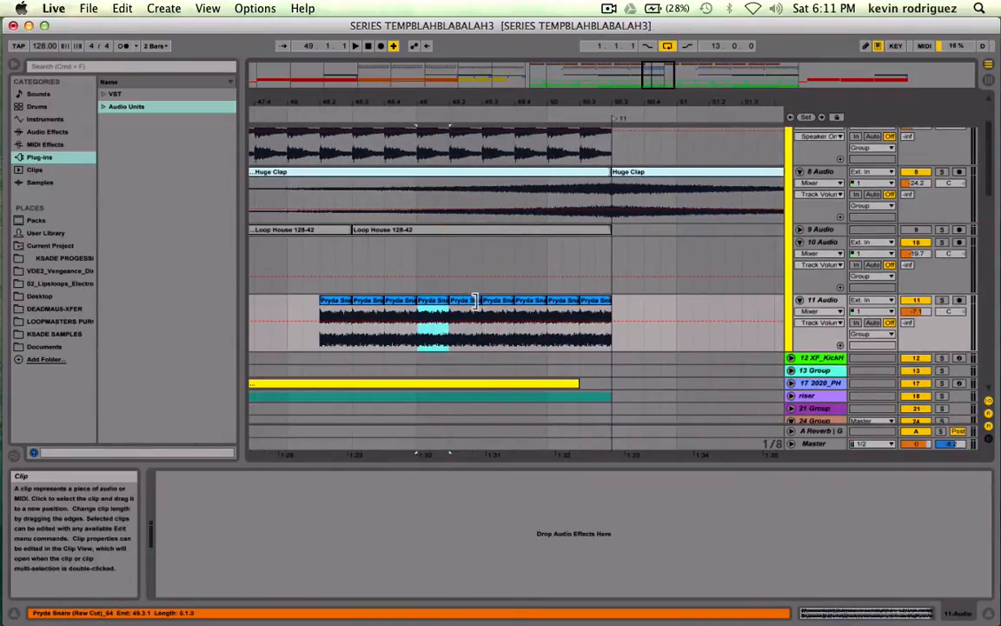
click(425, 302)
click(339, 304)
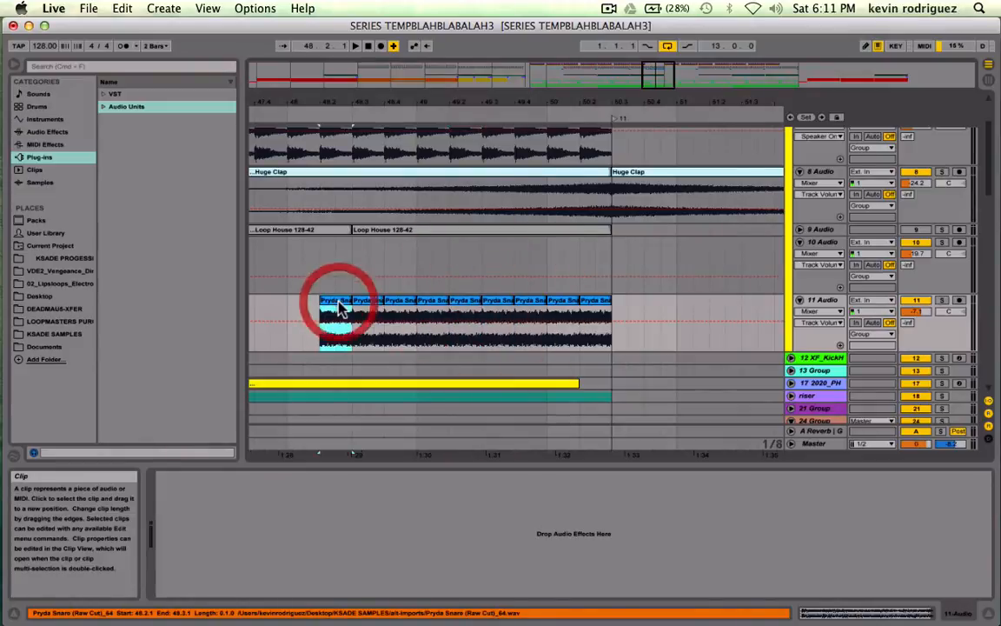
key(Delete)
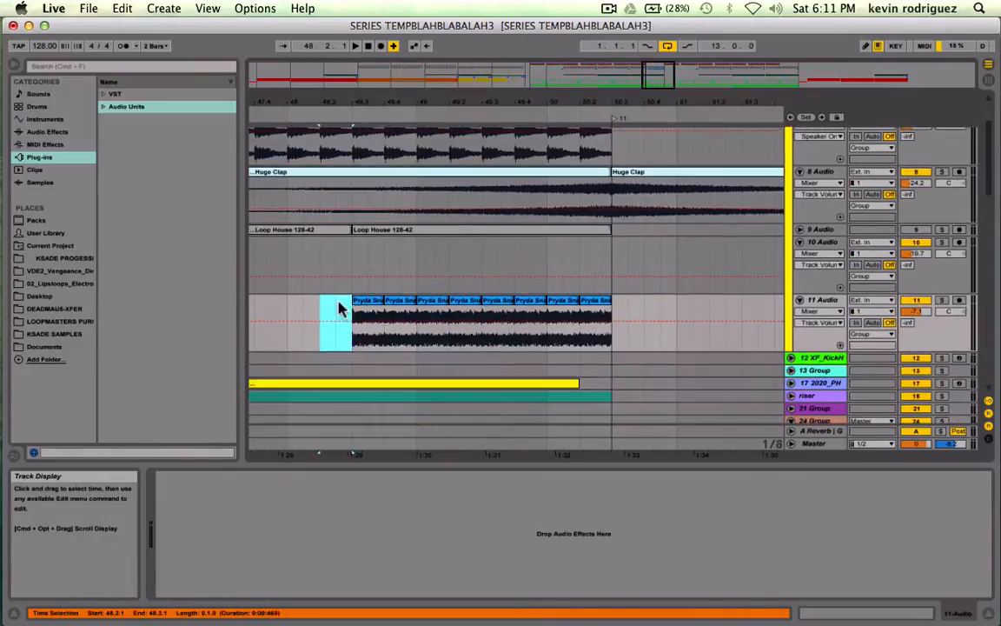
Cut the snare clip at 49.3.1 to half a beat and duplicate it four times so the half-beat hits run through 50.1.3.
click(498, 312)
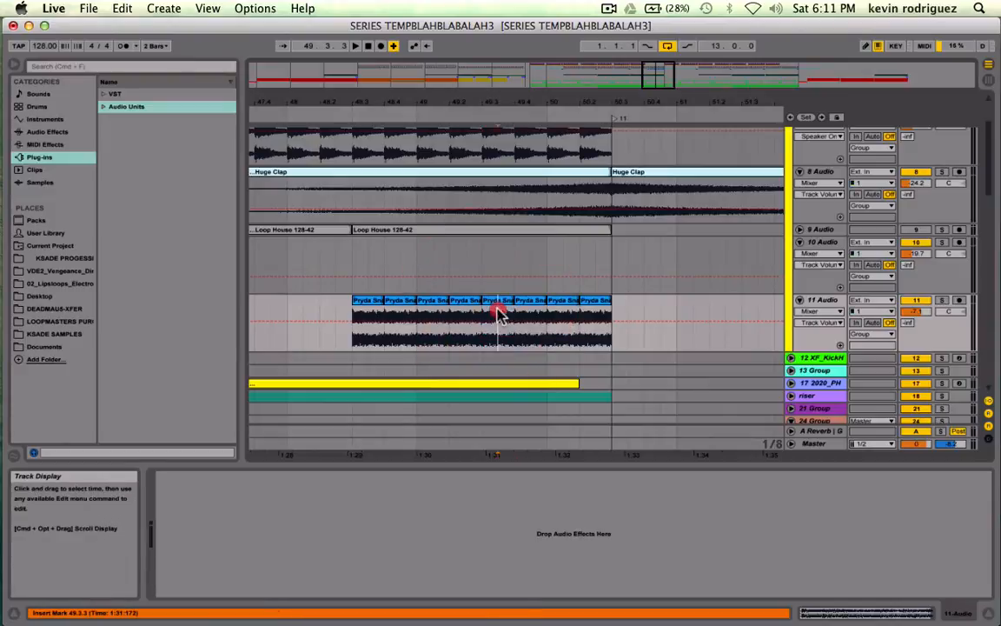
drag(498, 311, 511, 307)
key(Delete)
click(488, 305)
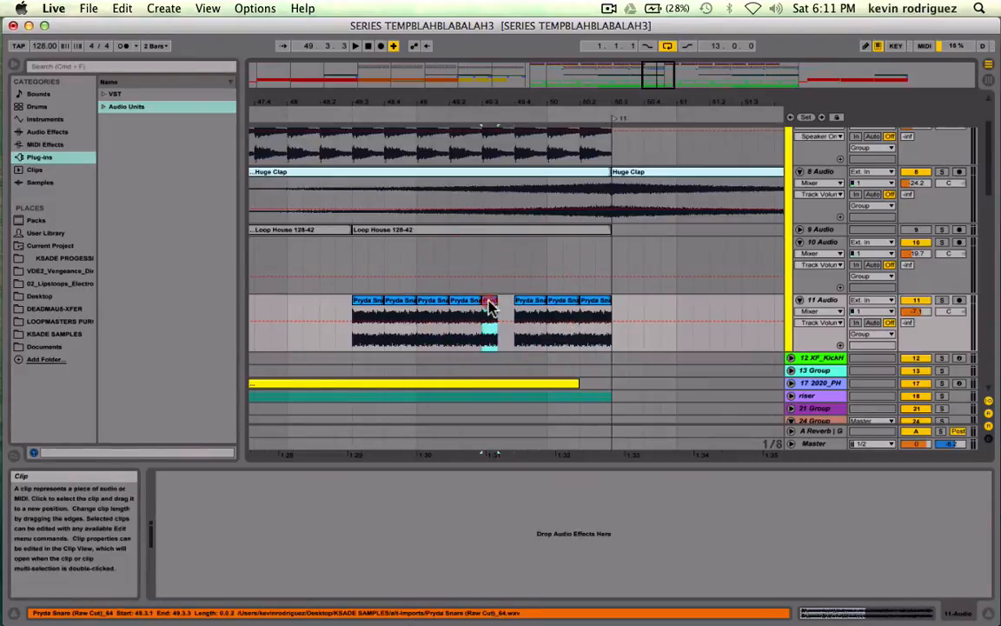
click(489, 306)
key(super+d)
key(super+d)
key(super+d)
key(super+d)
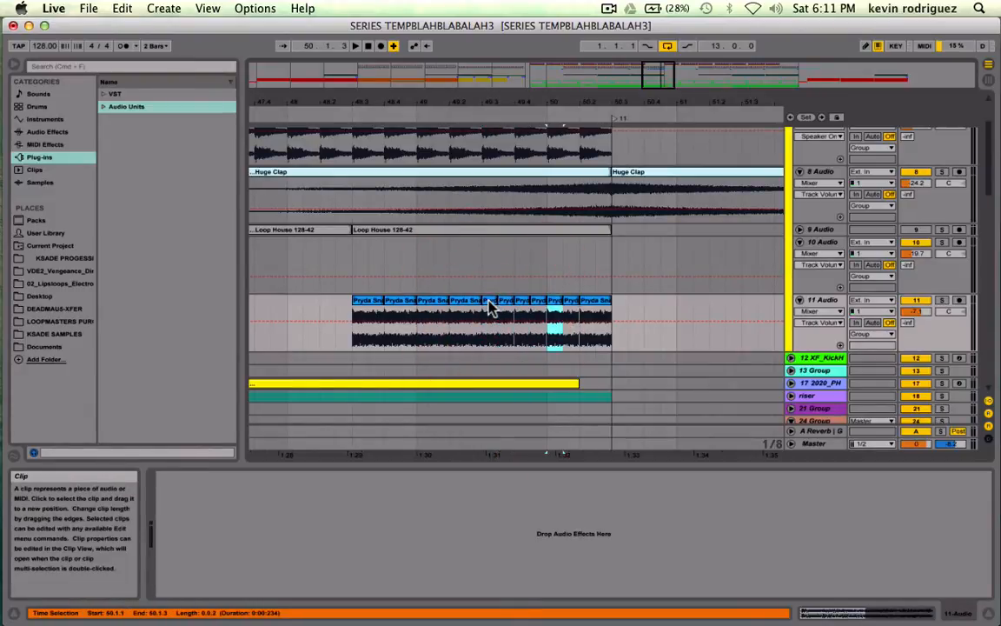
Play the snare fill on its own and again in context from 45.3.1 across marker 11.
click(315, 313)
key(space)
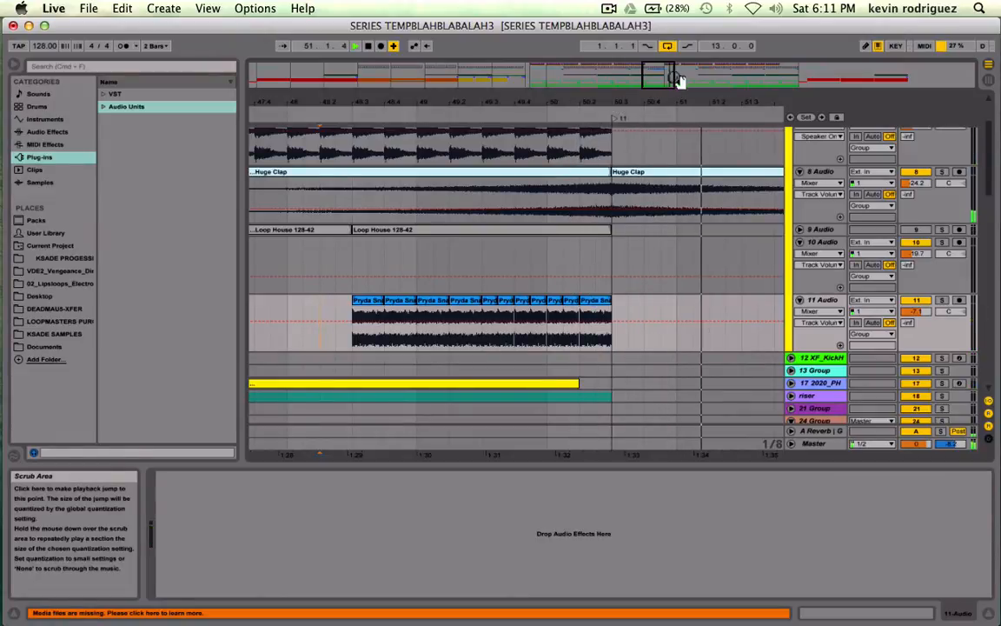
drag(662, 74, 663, 33)
click(384, 303)
key(space)
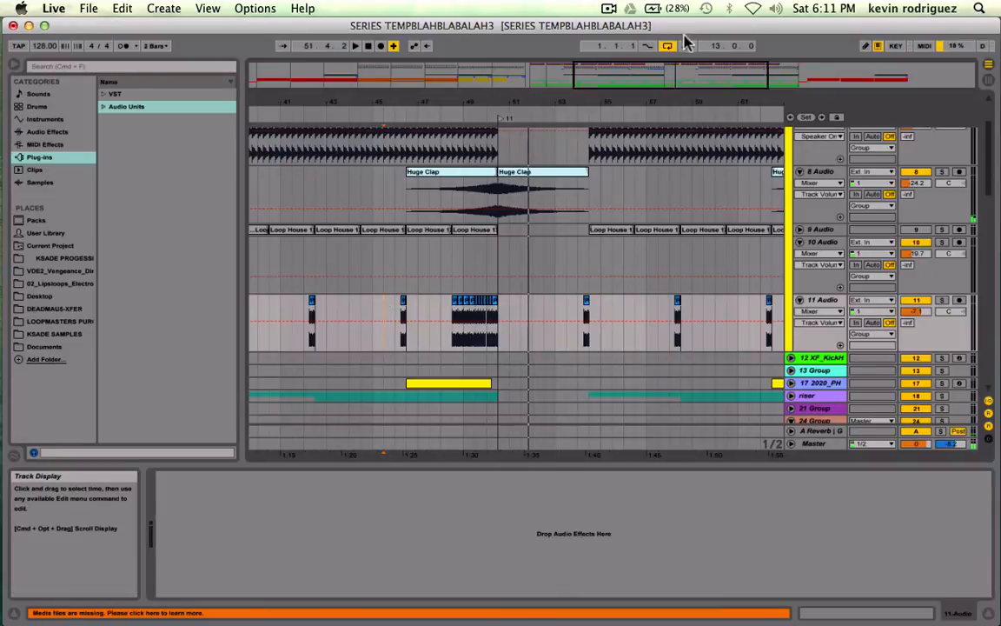
Listen to the start of the snare fill and delete its clips at 48.4.1 and 48.3.1 so it begins at 49.1.1.
drag(647, 104, 565, 323)
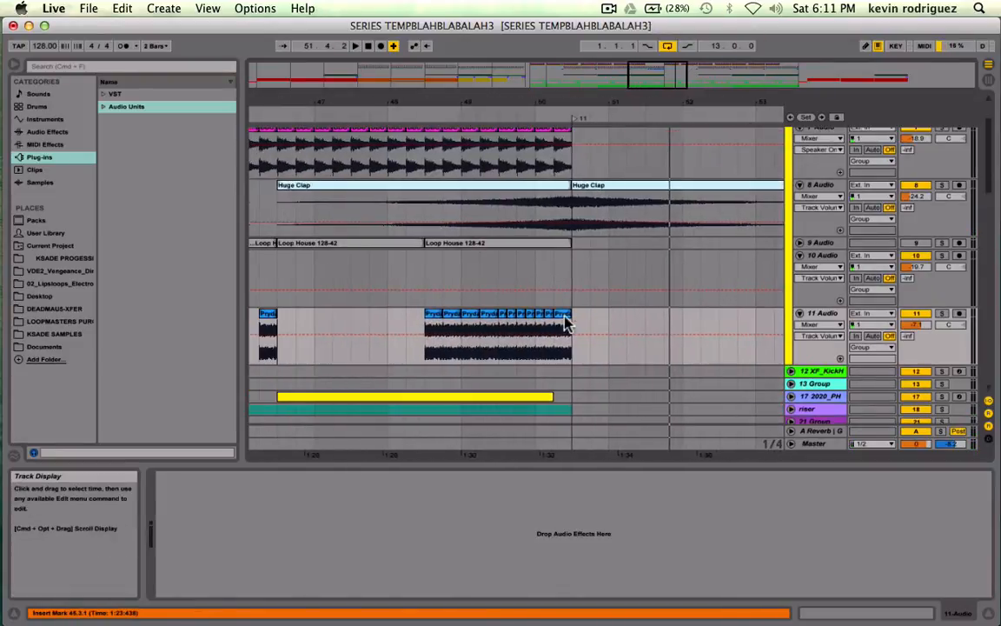
click(409, 326)
key(space)
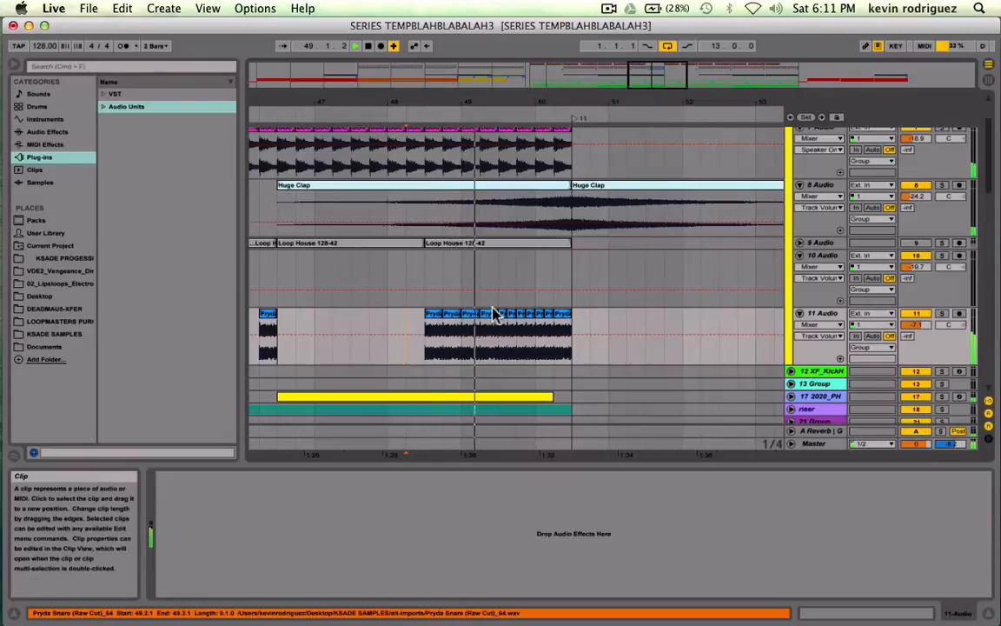
key(space)
drag(445, 318, 449, 324)
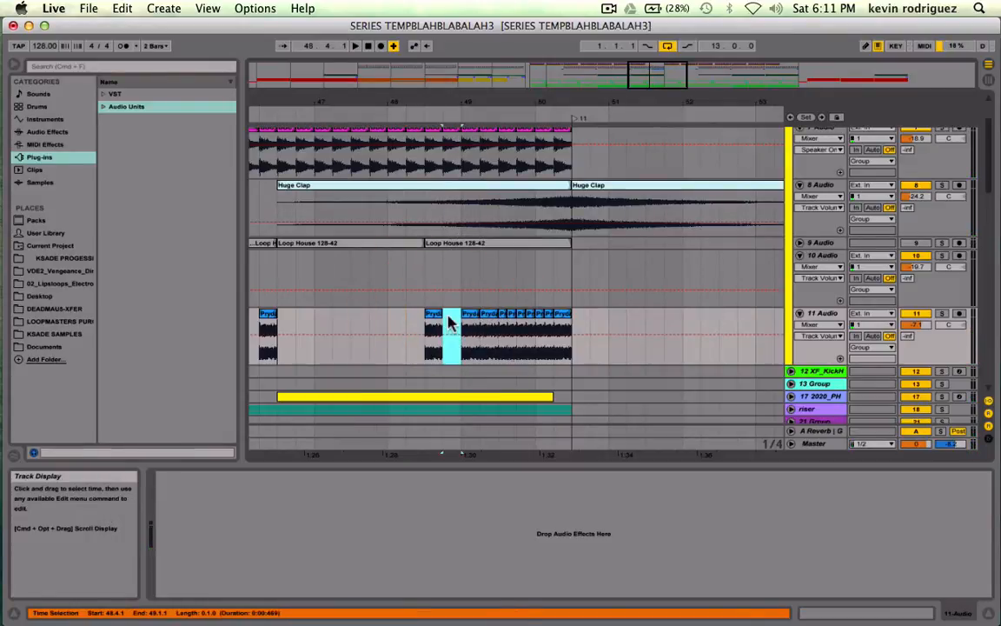
key(Delete)
click(411, 324)
key(space)
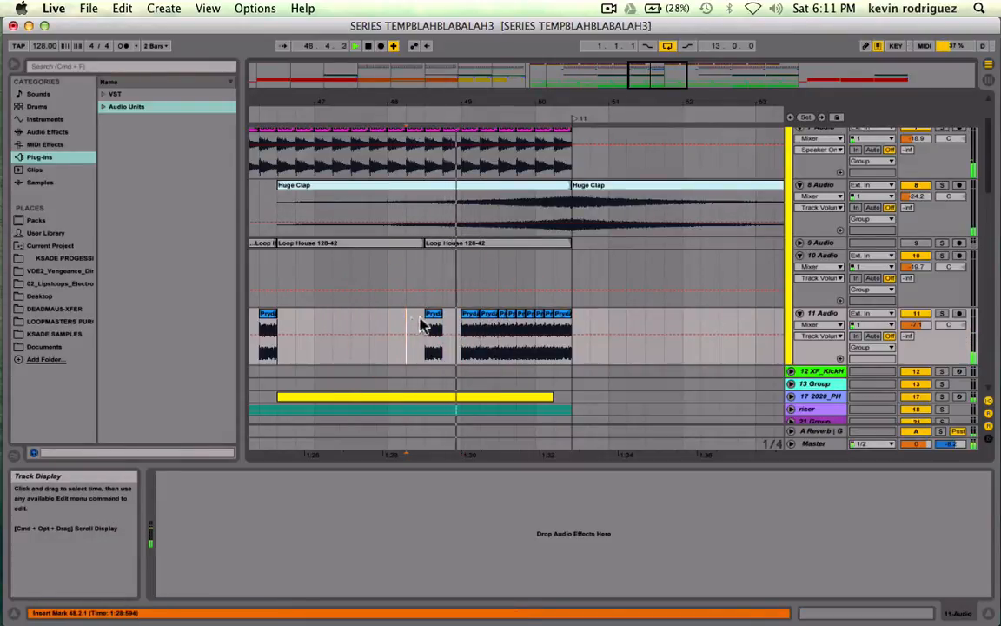
click(435, 317)
key(Delete)
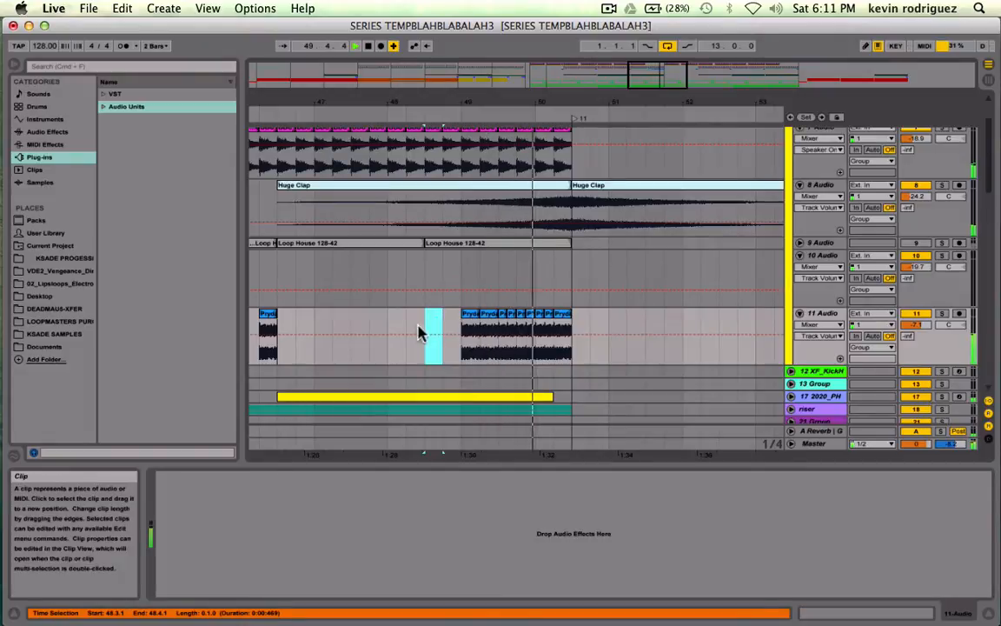
click(424, 320)
Copy the four half-beat snare clips from 49.3.1 over the one-beat snares between 49.1.1 and 49.3.1, and play the fill.
drag(664, 72, 666, 76)
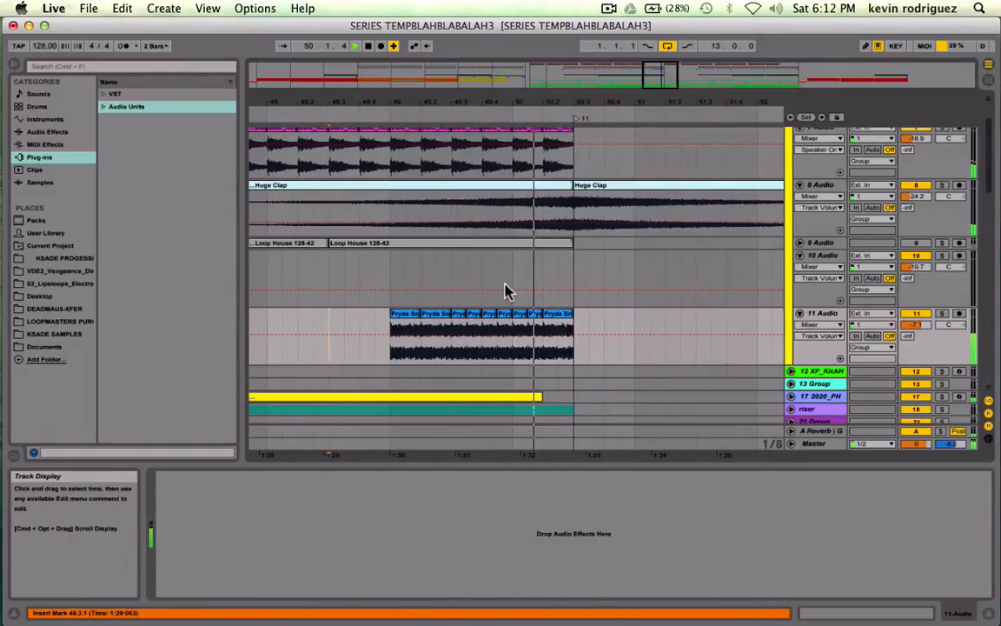
click(458, 320)
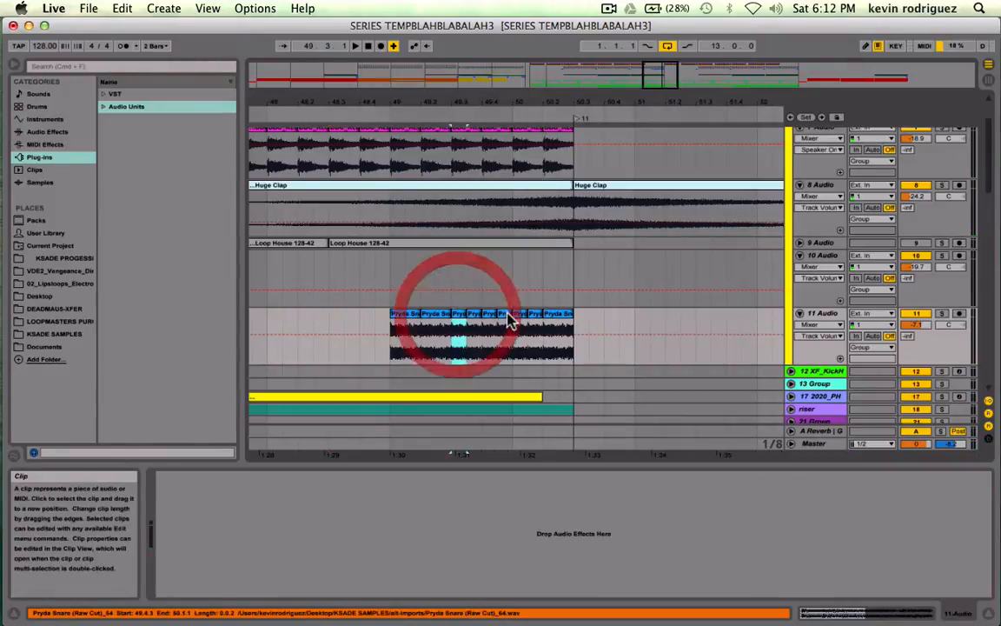
shift+click(510, 319)
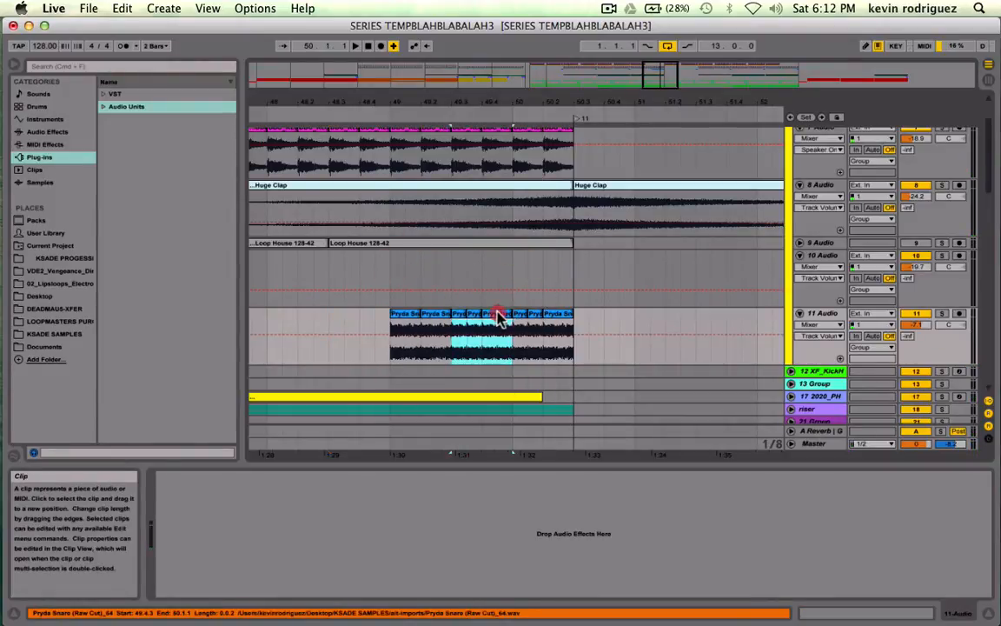
key(Delete)
click(437, 313)
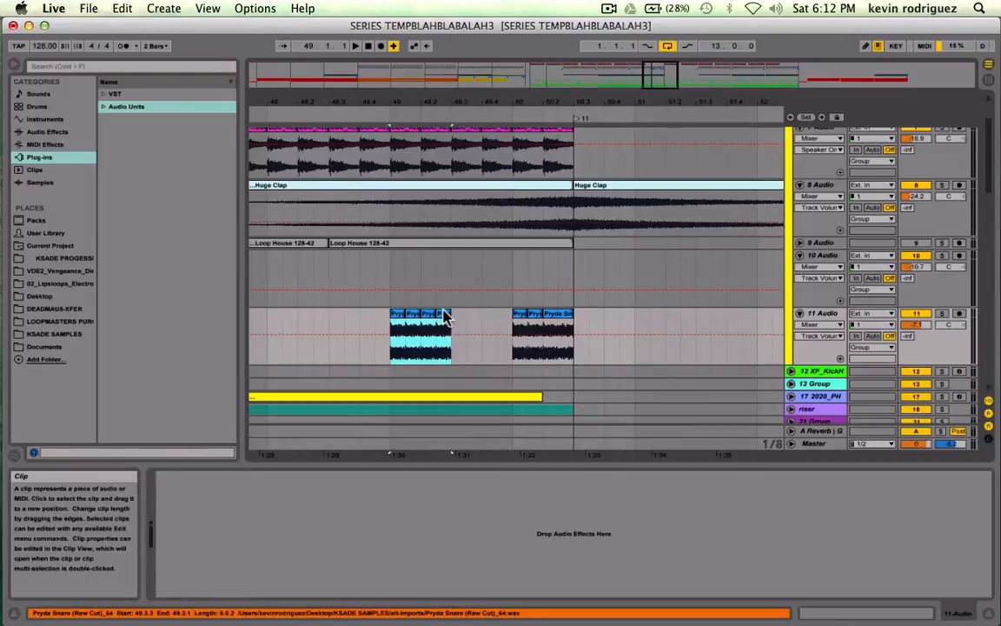
key(super+z)
click(376, 317)
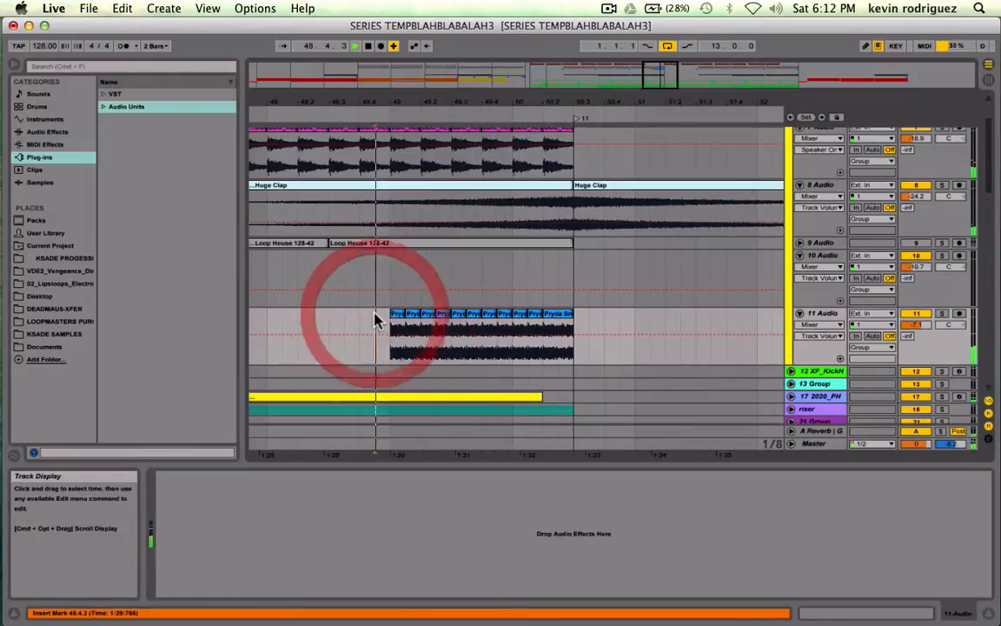
drag(661, 75, 662, 92)
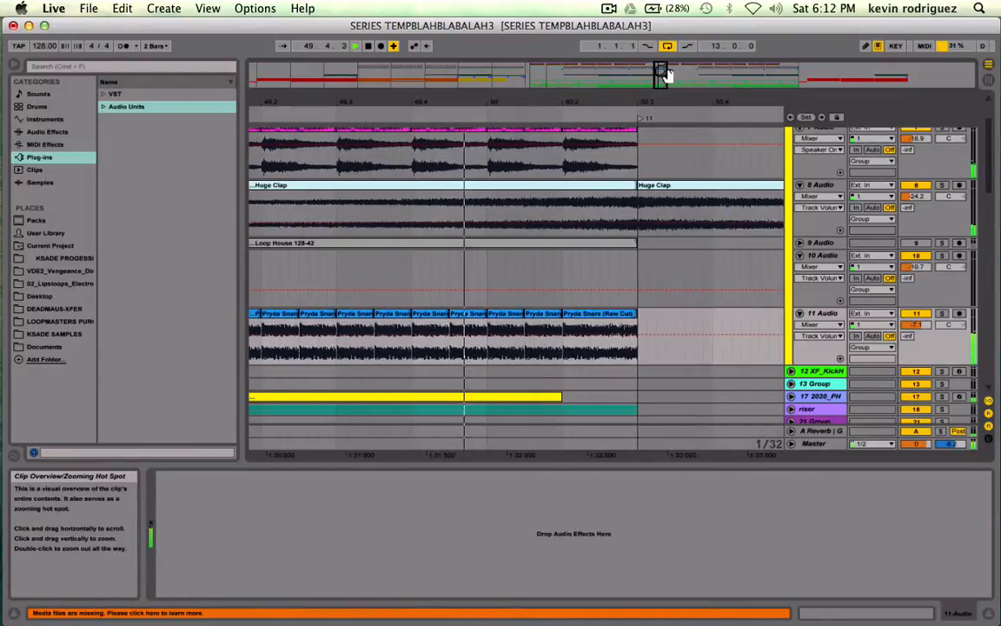
Cut the snare clip at 49.4.1 to a quarter beat and duplicate it so the quarter-beat hits run up to 50.2.1.
scroll(642, 343, left, 3)
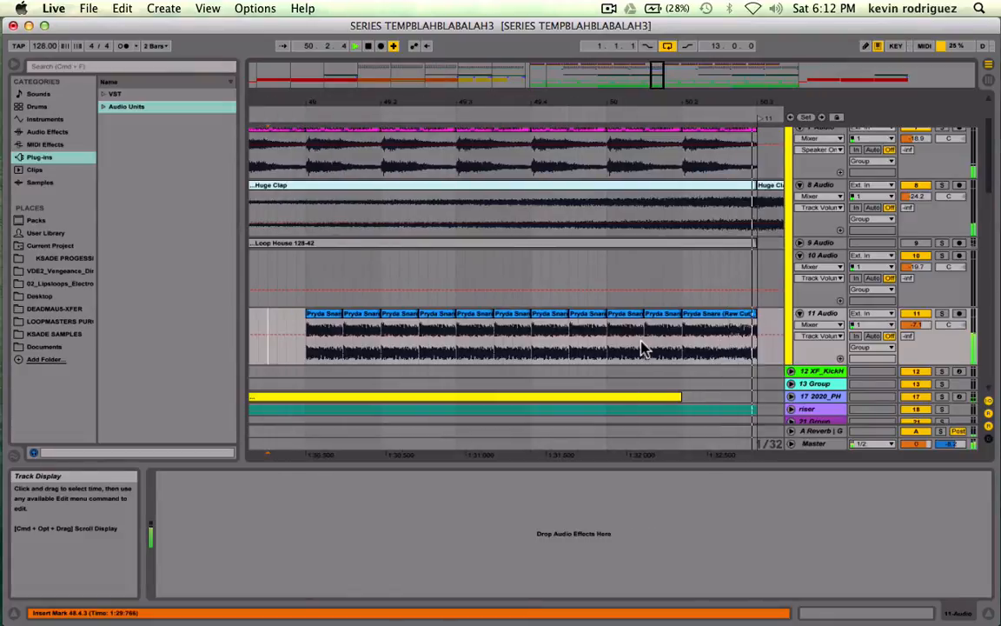
click(320, 326)
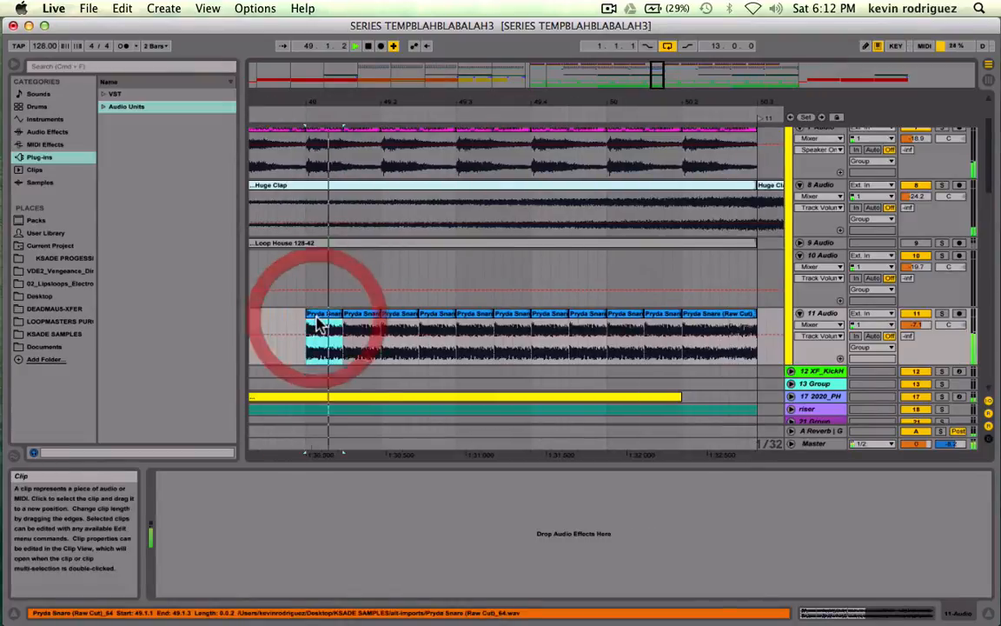
key(space)
click(553, 326)
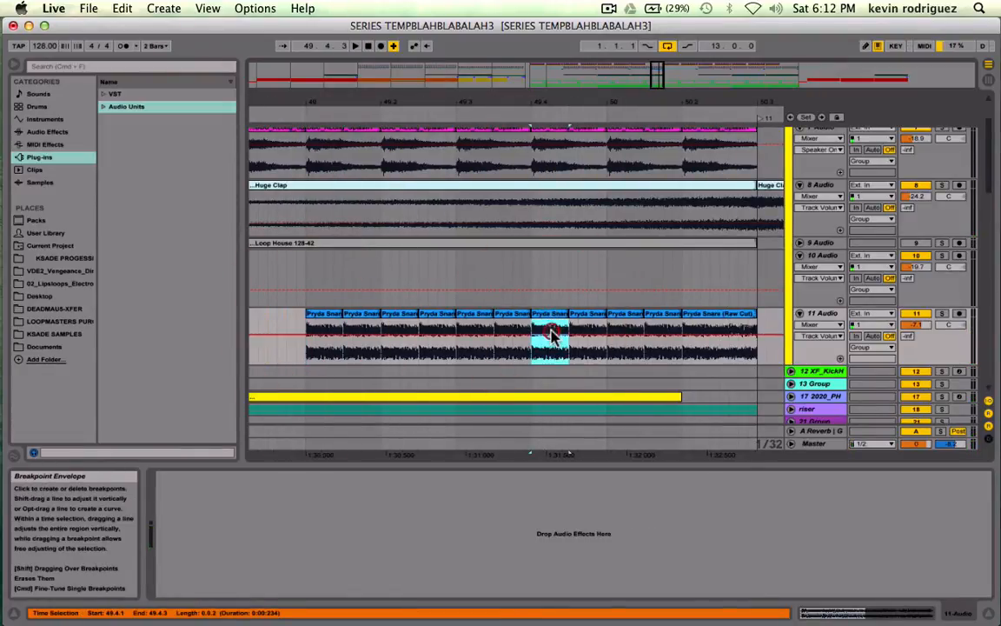
click(554, 348)
mouse_move(536, 344)
mouse_down()
mouse_move(547, 343)
mouse_move(531, 344)
mouse_up()
key(super+d)
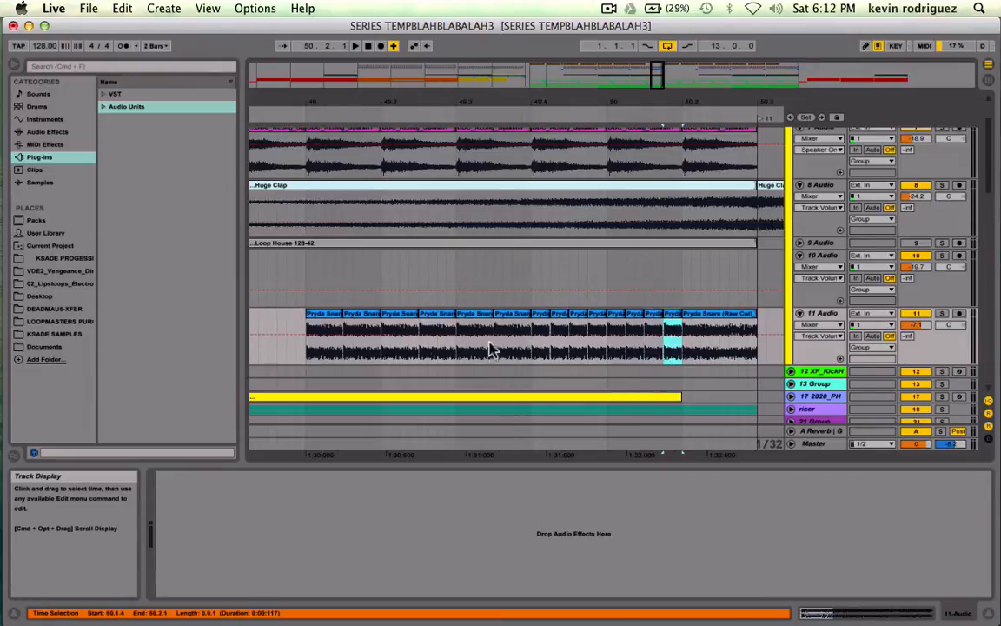
Play the snare fill and delete its four clips from 49.1.1 to 49.3.1 so it begins at 49.3.1.
click(293, 325)
key(space)
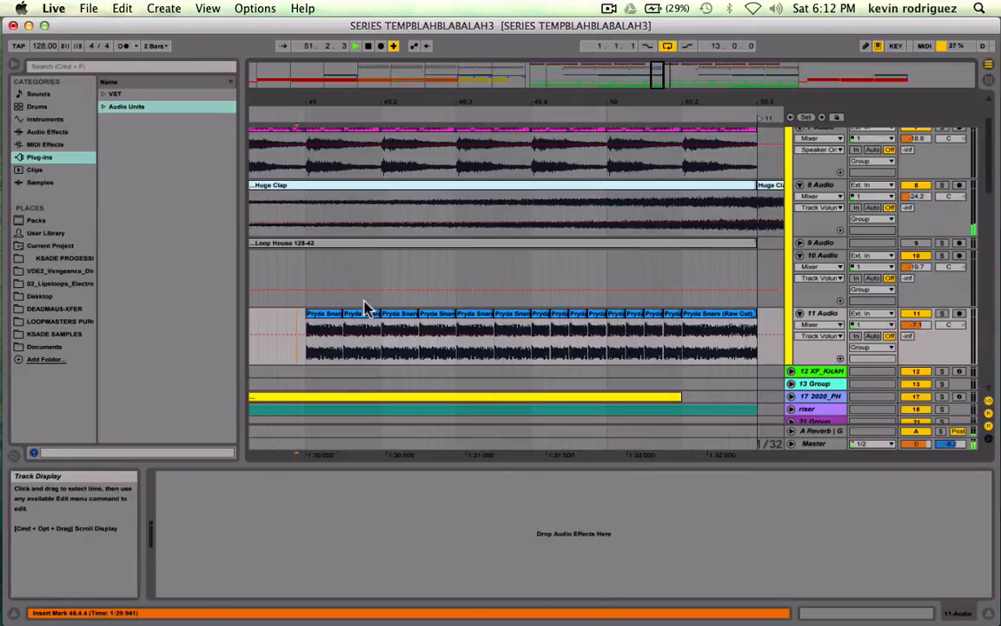
click(309, 320)
click(440, 321)
shift+click(326, 320)
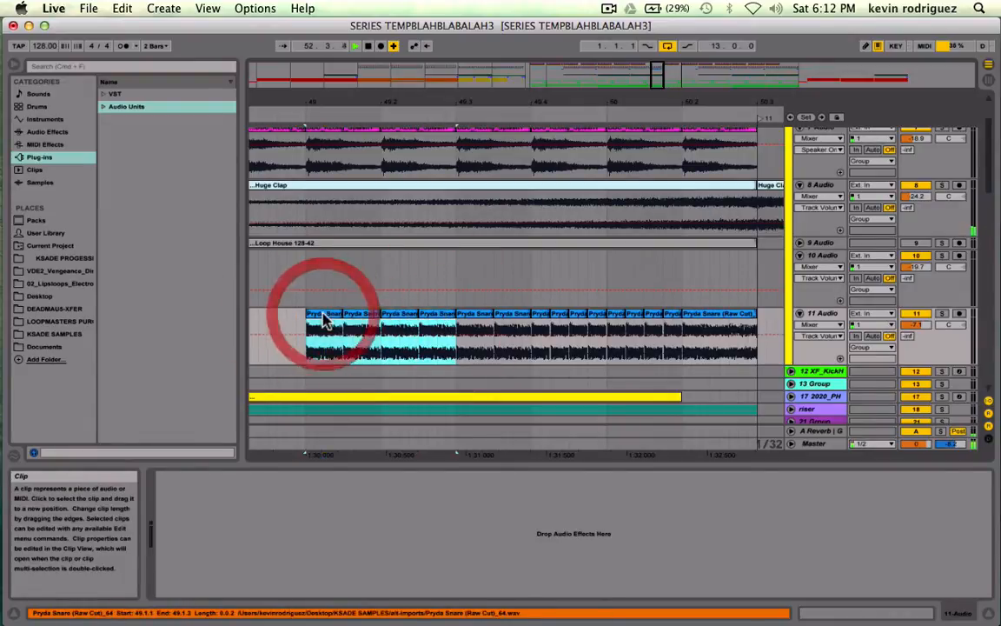
key(Delete)
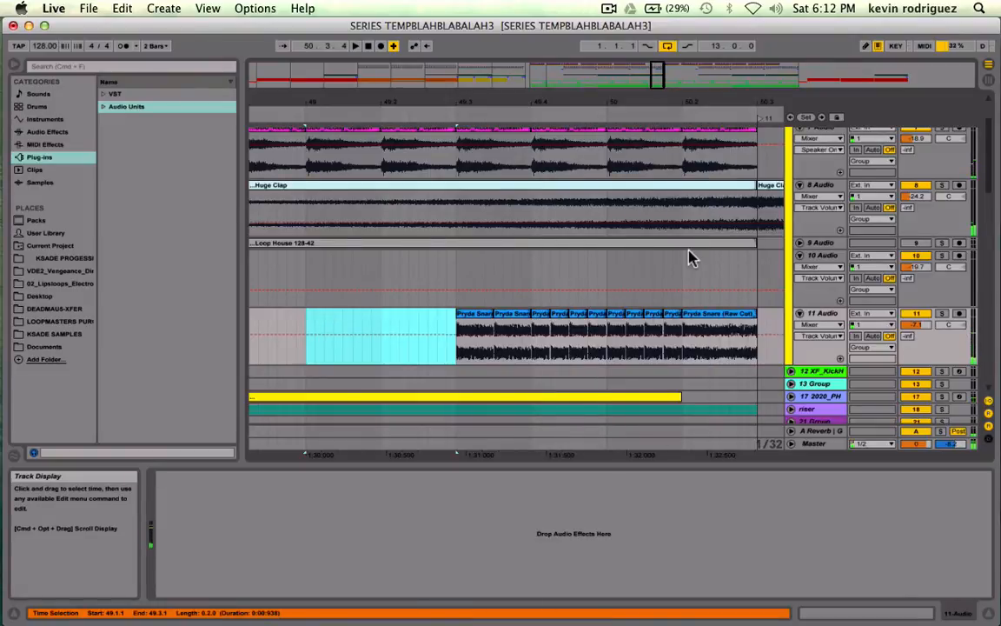
Collapse 6 Group and play the section from 46.2.1 across marker 11 to hear the shortened snare fill in context.
scroll(691, 257, up, 2)
click(791, 159)
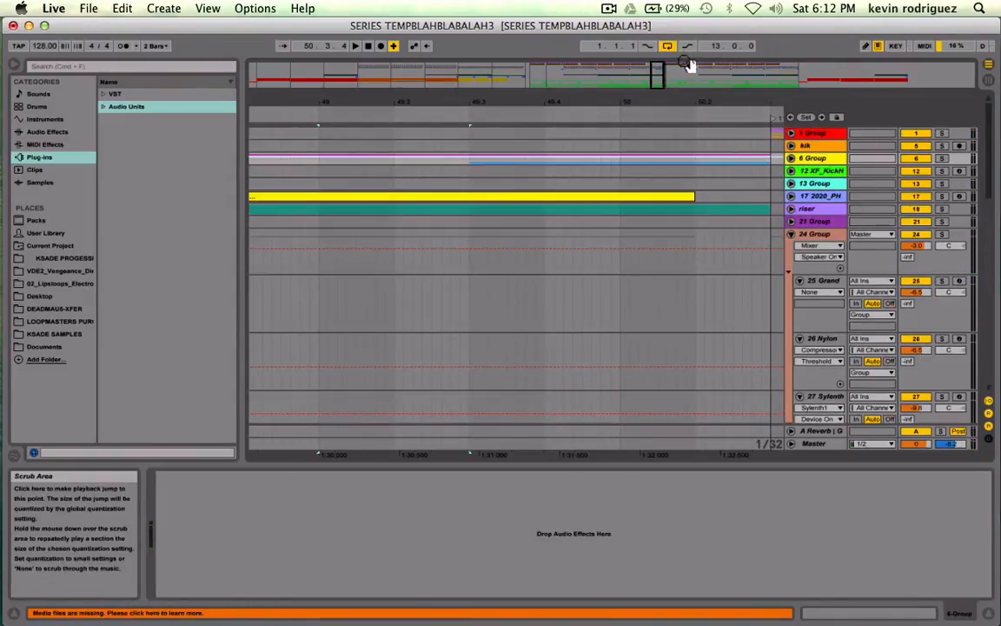
drag(665, 77, 647, 57)
key(space)
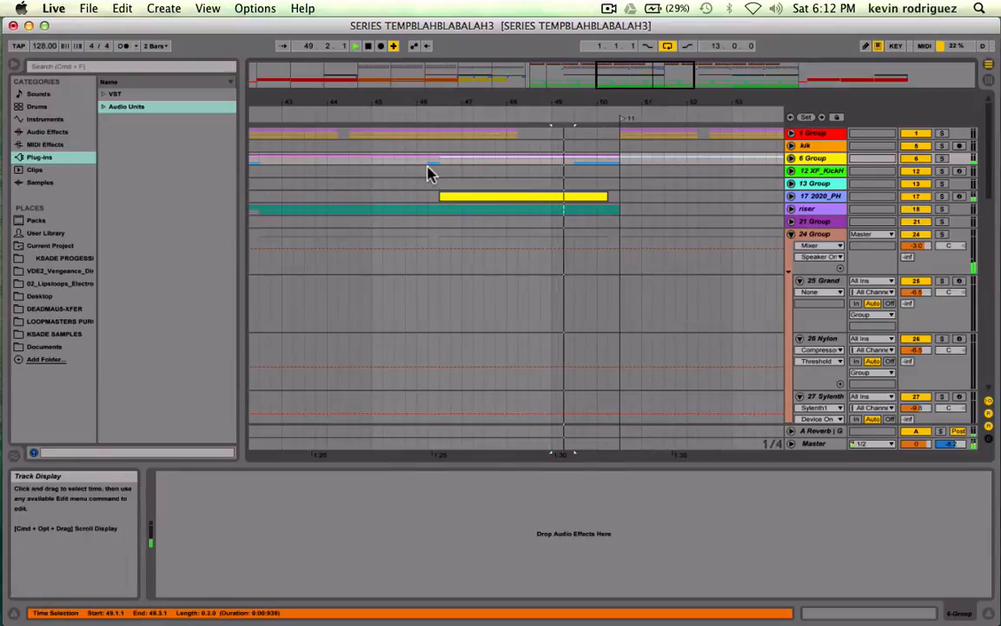
click(424, 172)
key(space)
key(space)
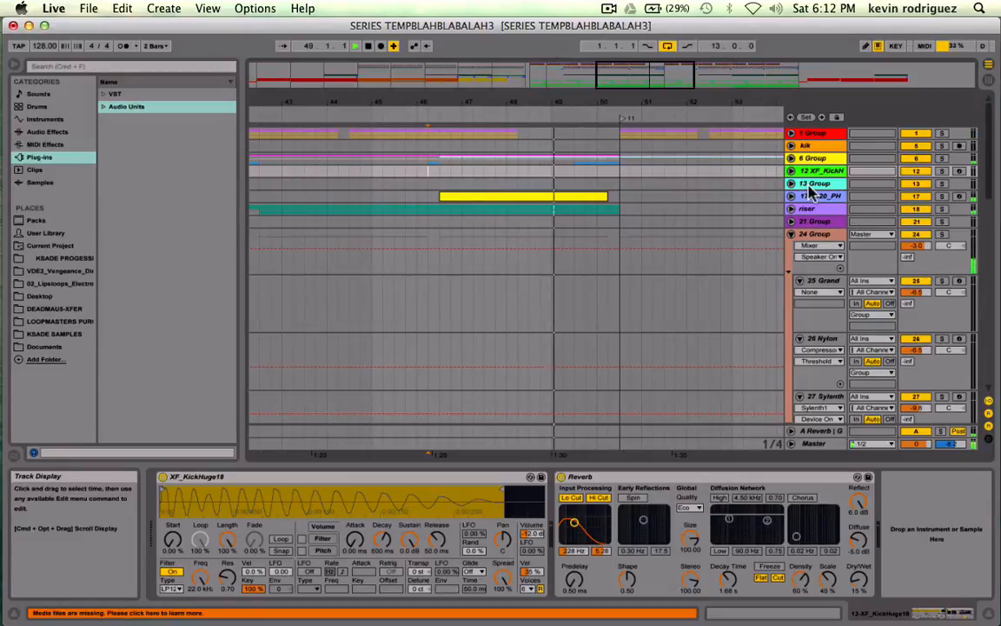
click(789, 159)
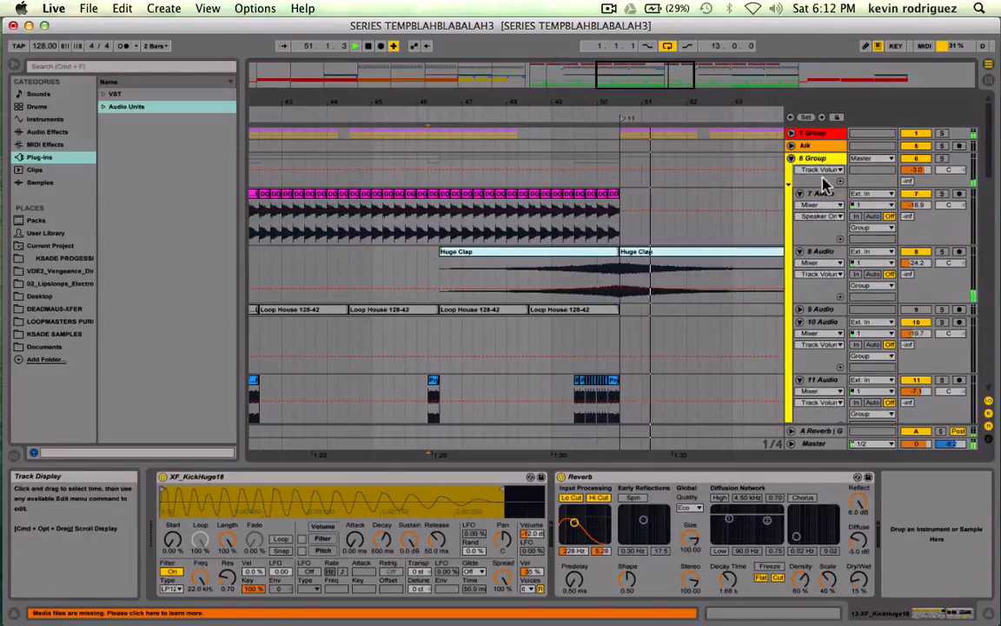
click(791, 159)
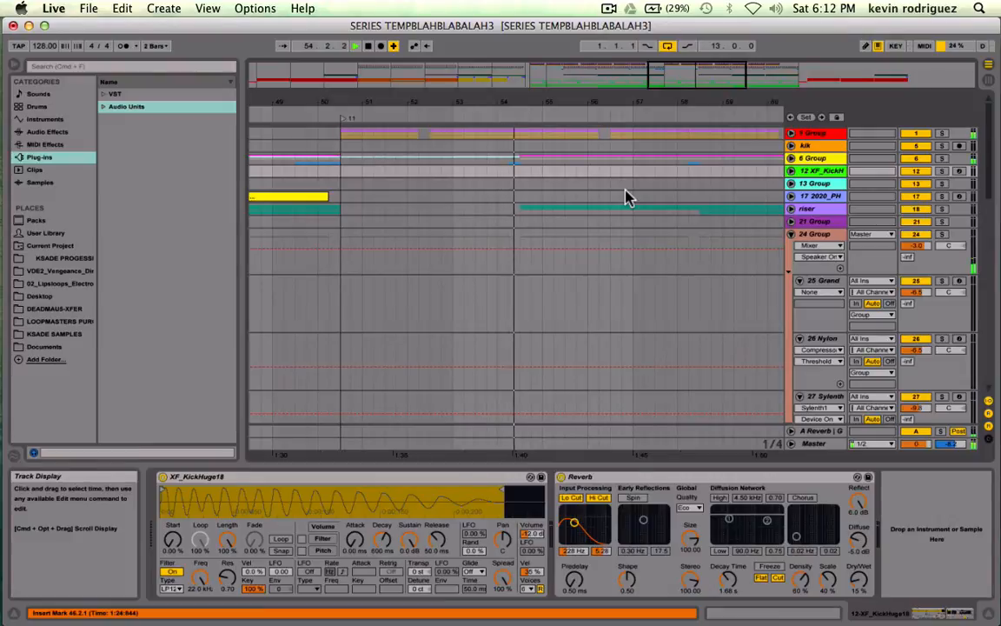
Collapse 24 Group and loop the first clip on main track 34 at the drop, two bars from 34.3.1.
click(790, 234)
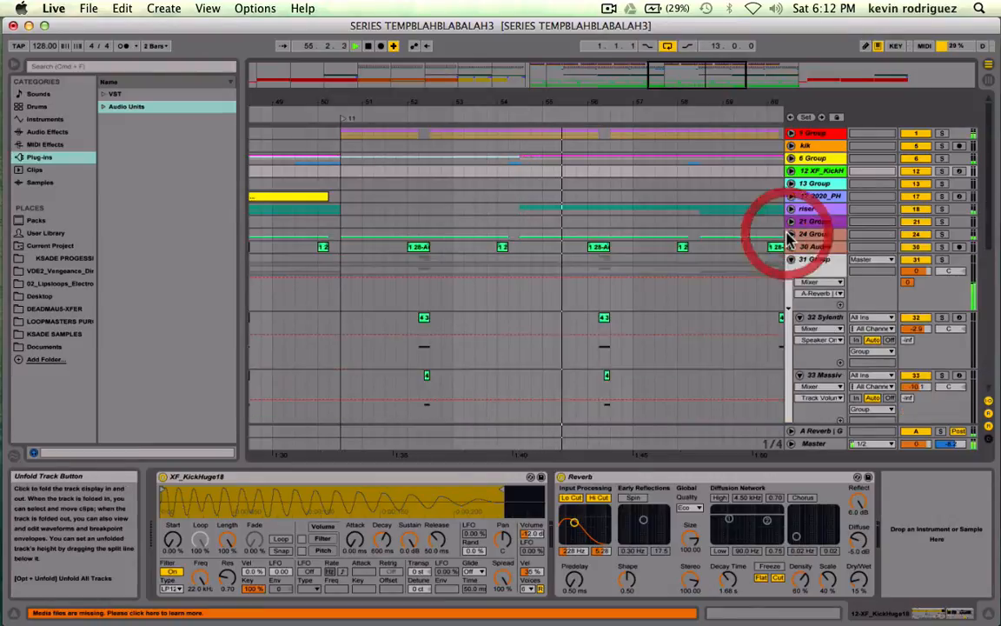
scroll(788, 239, down, 5)
scroll(789, 241, up, 1)
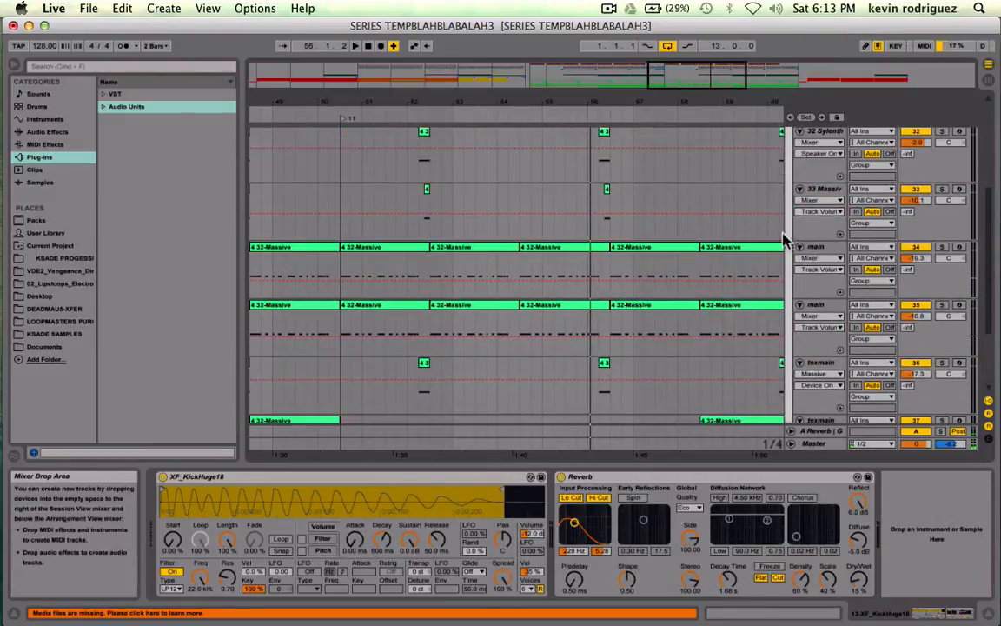
scroll(556, 246, left, 10)
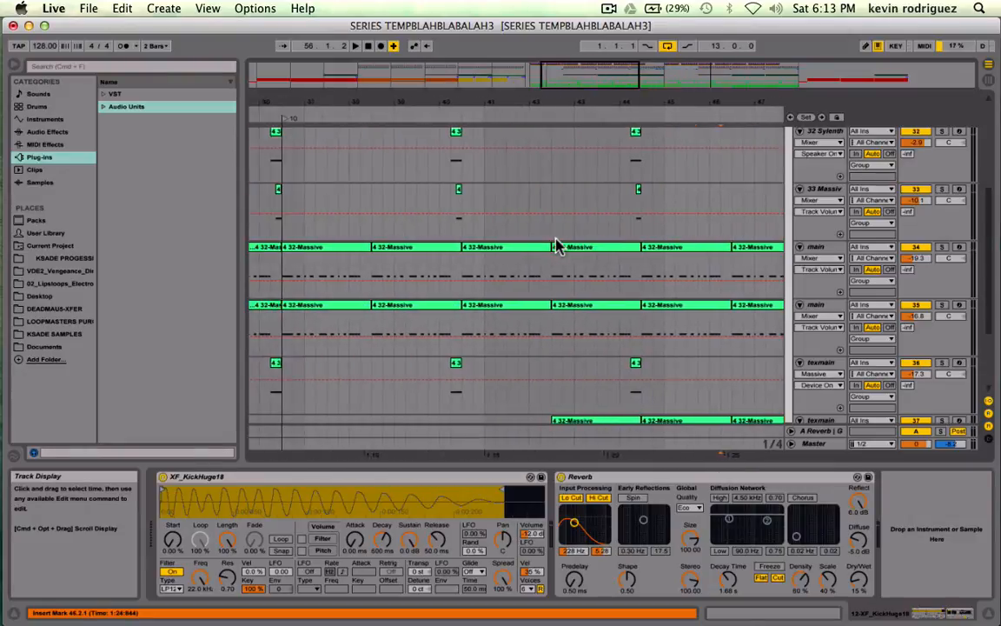
scroll(556, 246, left, 10)
click(462, 252)
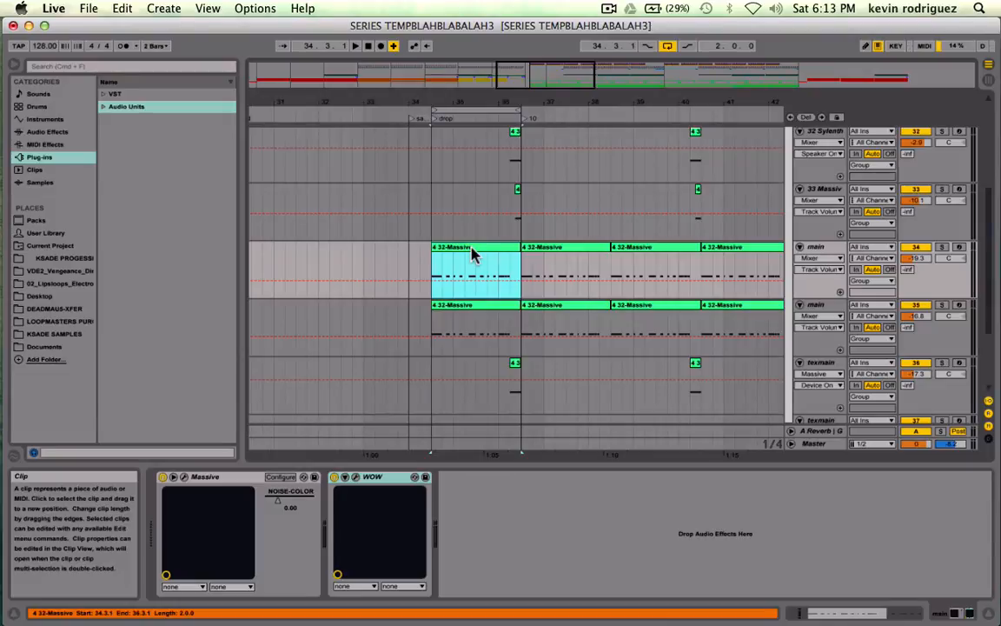
Solo main track 34, play its looped first clip and open the clip's notes for editing.
click(943, 249)
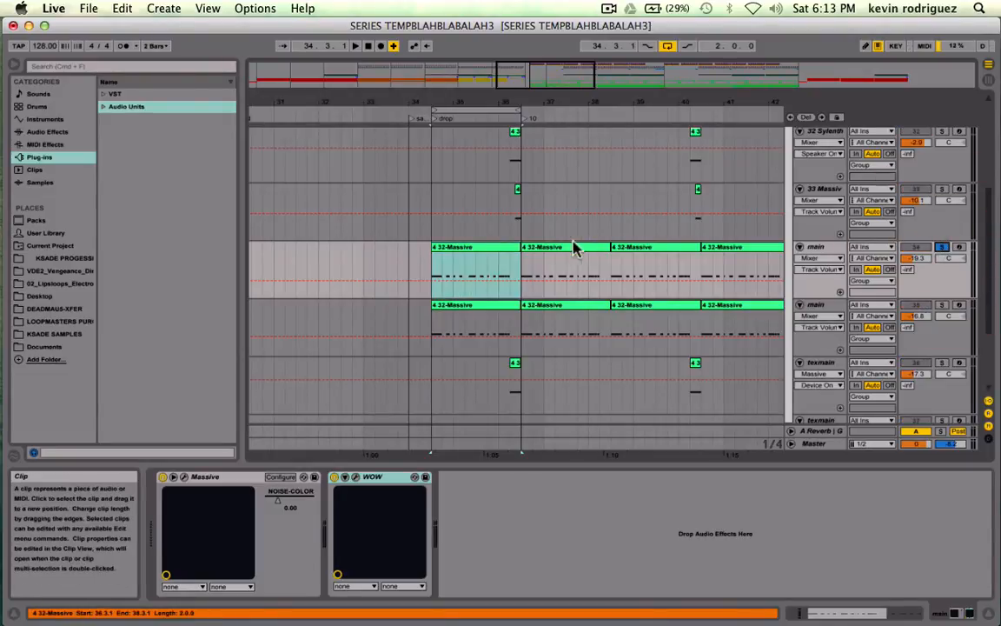
click(501, 251)
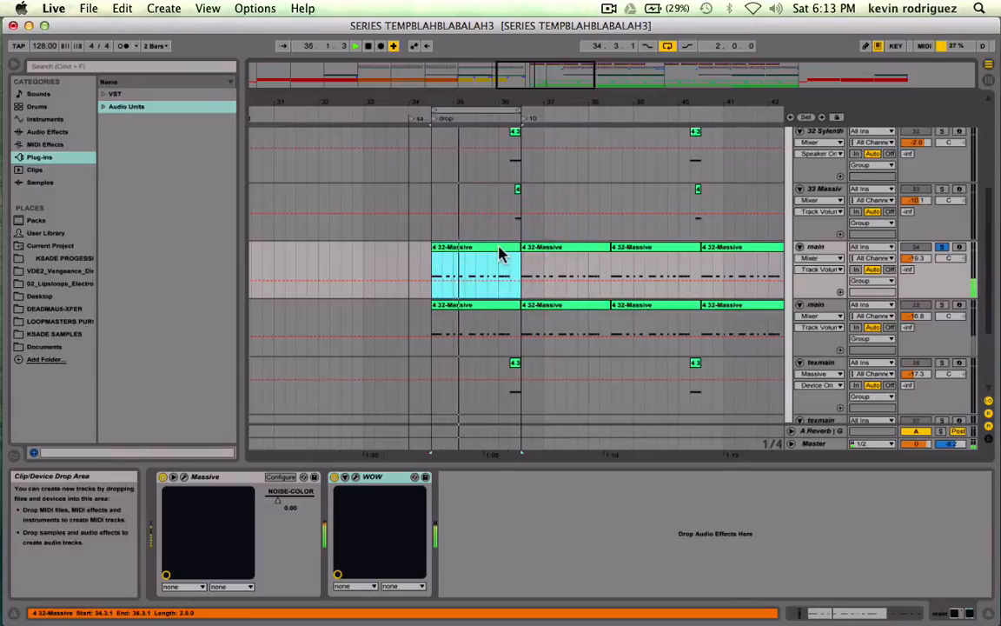
double_click(501, 251)
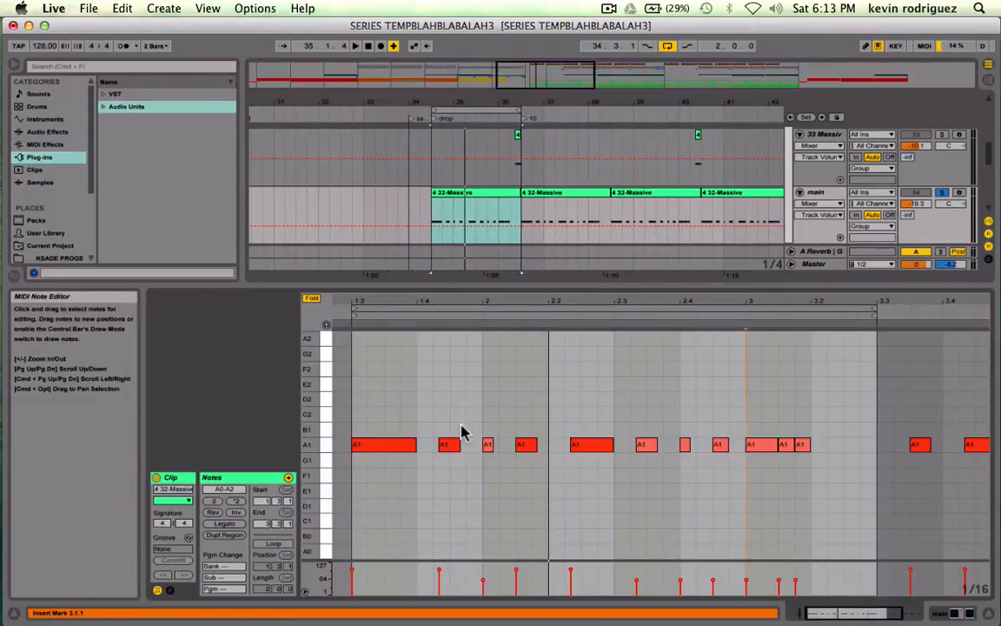
scroll(452, 443, left, 3)
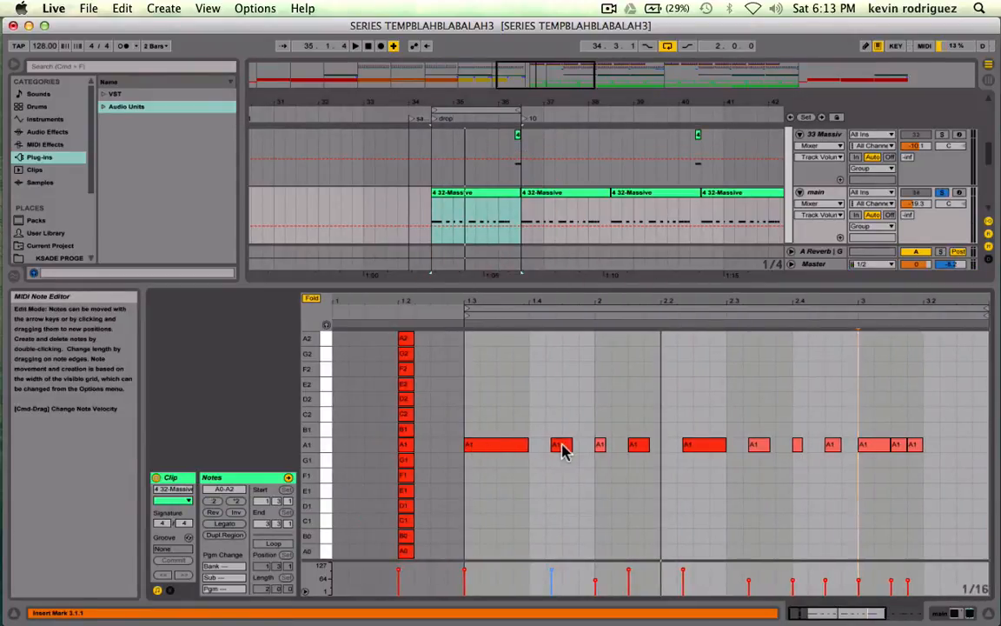
click(491, 460)
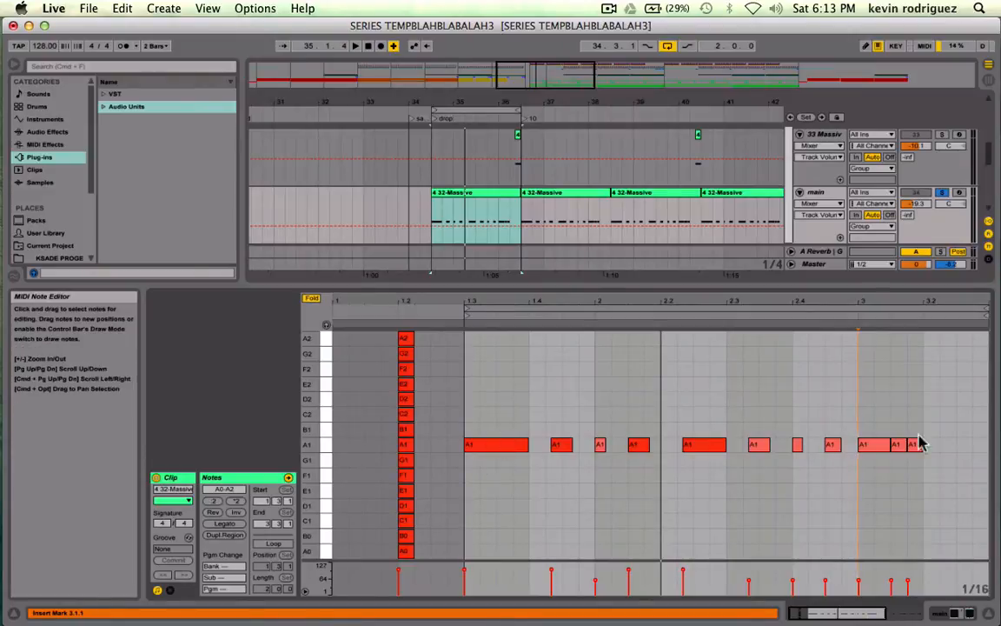
Raise the A1 note at 1.4.2 to C2 and play the loop.
click(562, 446)
drag(561, 436, 561, 439)
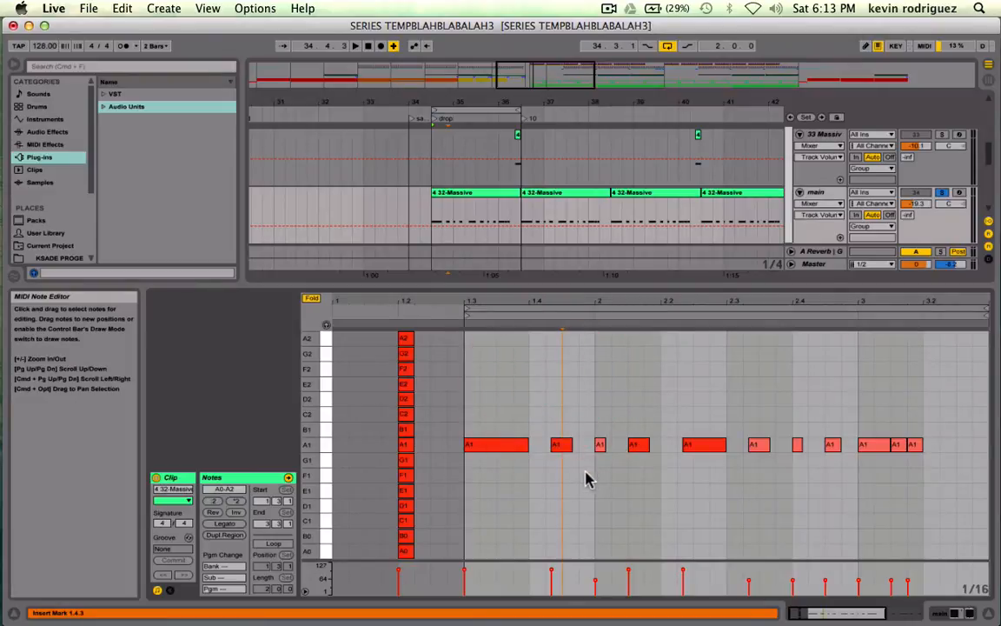
click(555, 449)
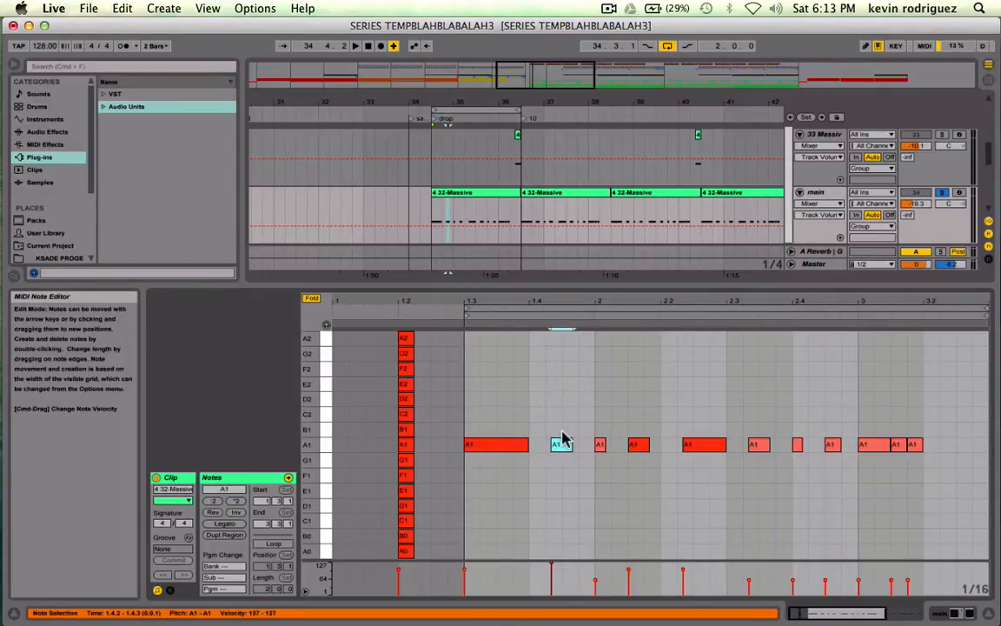
click(561, 431)
drag(559, 449, 560, 460)
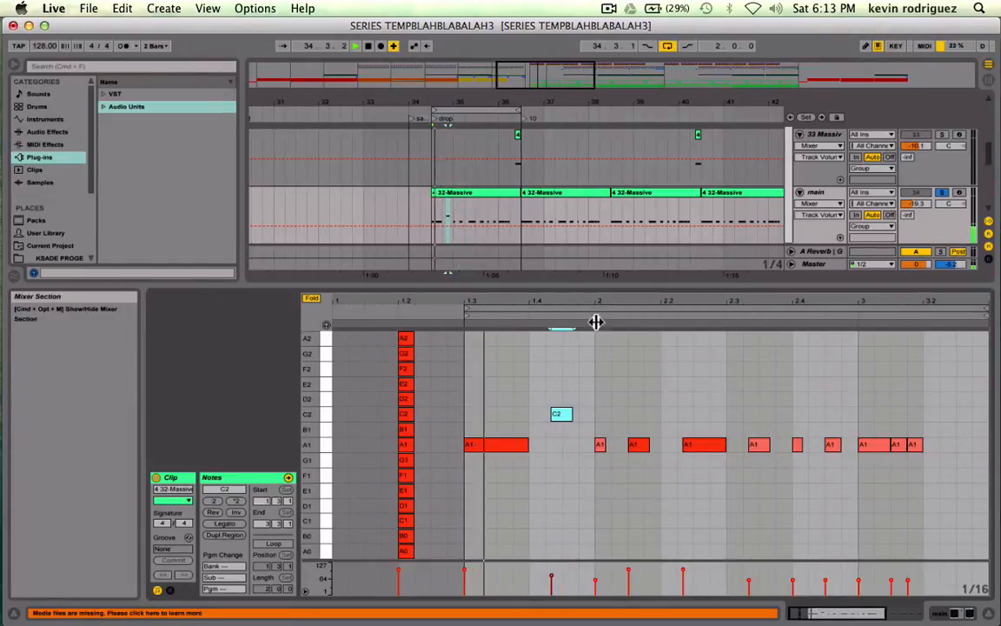
Try the A1 note at 2.1.3 on other pitches such as F1 and D2 while the loop plays.
drag(637, 444, 638, 474)
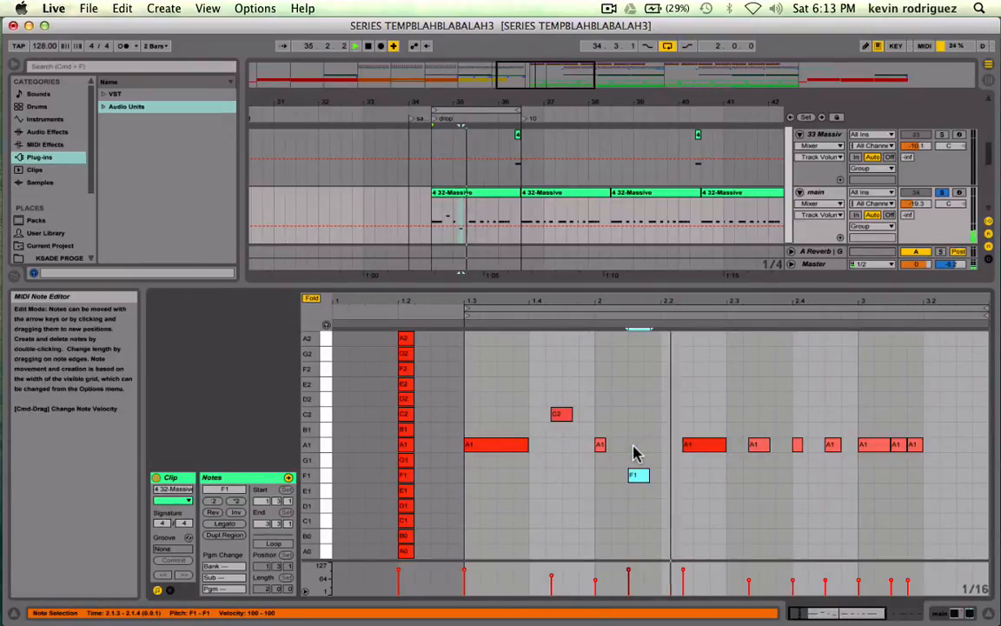
key(Up)
key(Up)
key(Up)
key(Up)
key(Up)
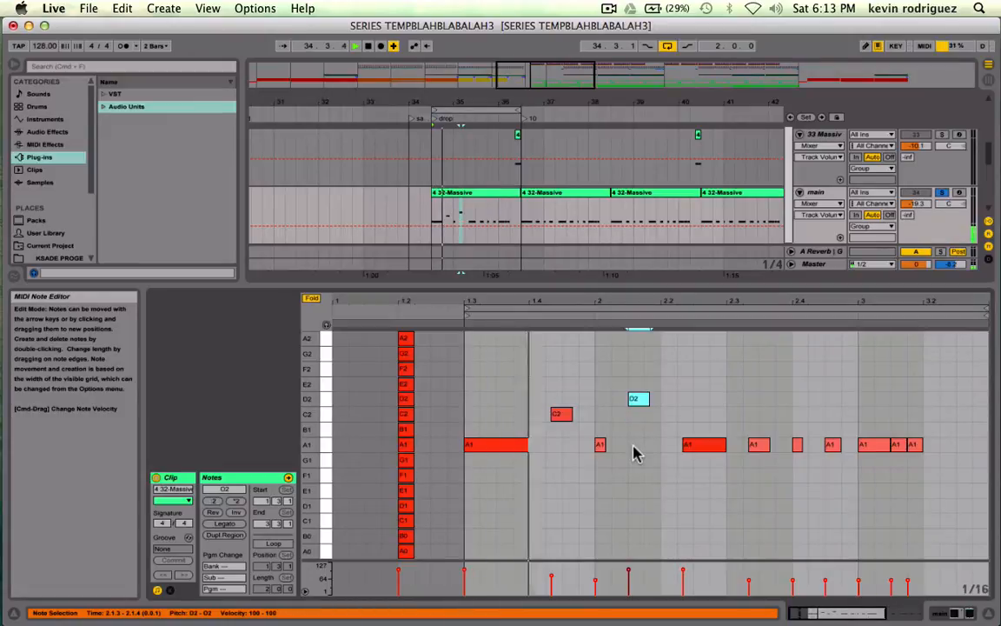
key(Down)
key(Down)
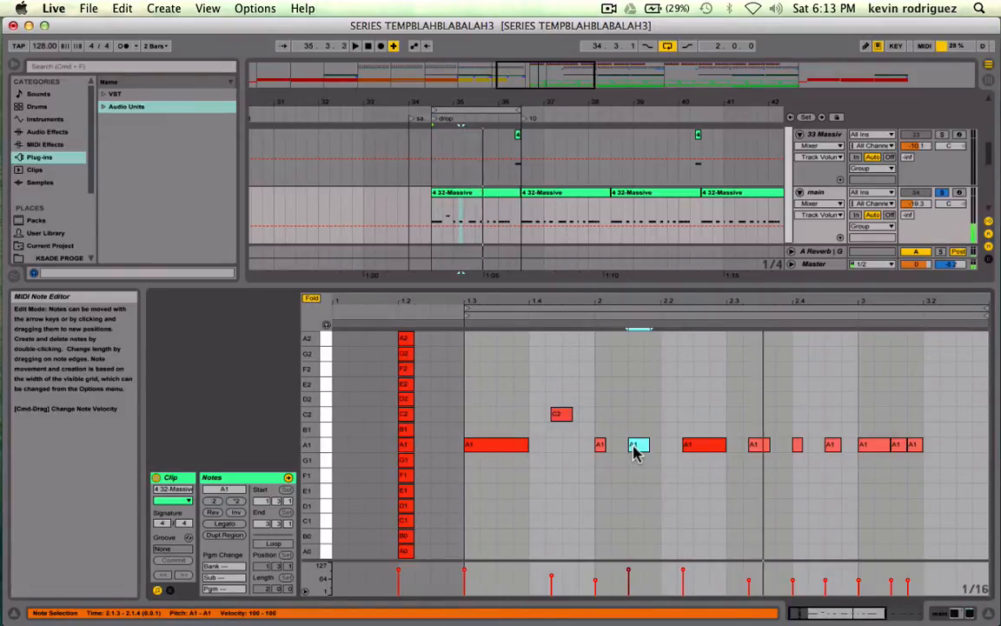
key(Down)
key(Down)
Try the A1 note at 2.2.2 on B1 and shifted to 2.2.3, and return it to its original place.
click(718, 444)
key(Up)
key(Up)
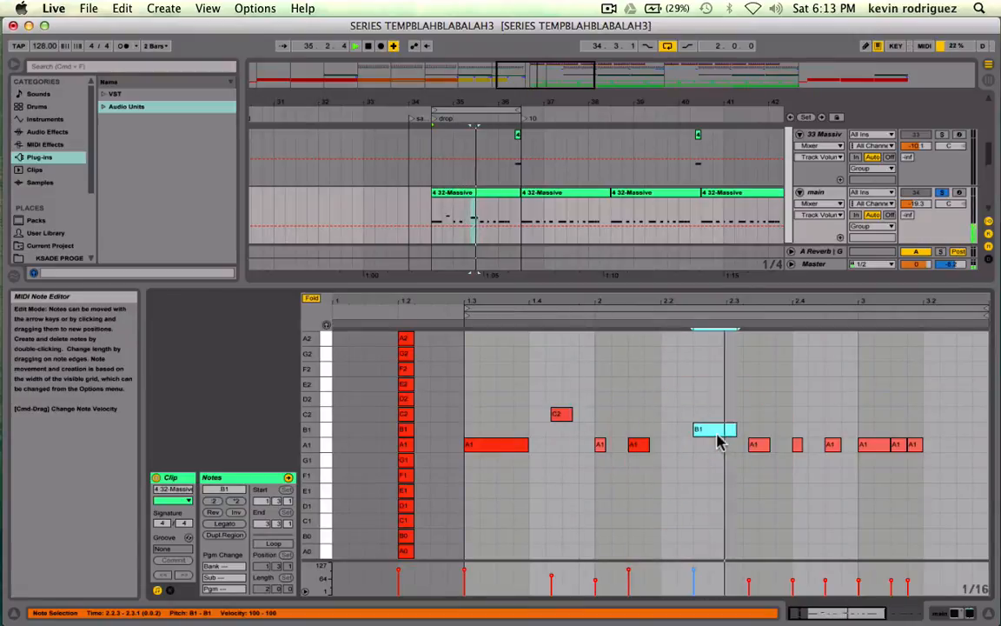
key(Down)
key(Down)
key(Left)
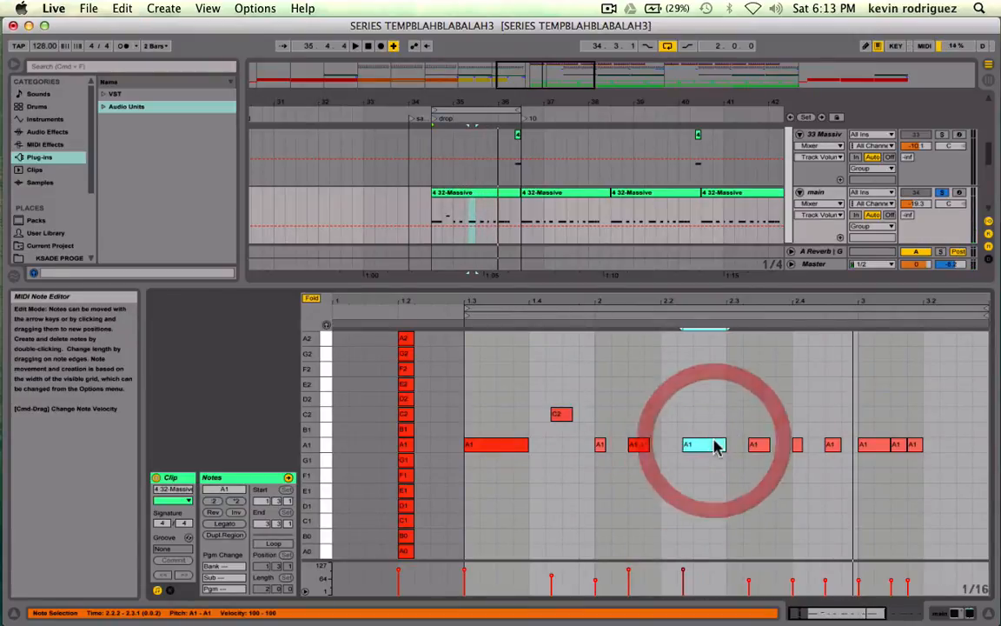
Try the note at 2.2.2 on F1 and E2 while listening to the loop.
key(Down)
key(Down)
key(space)
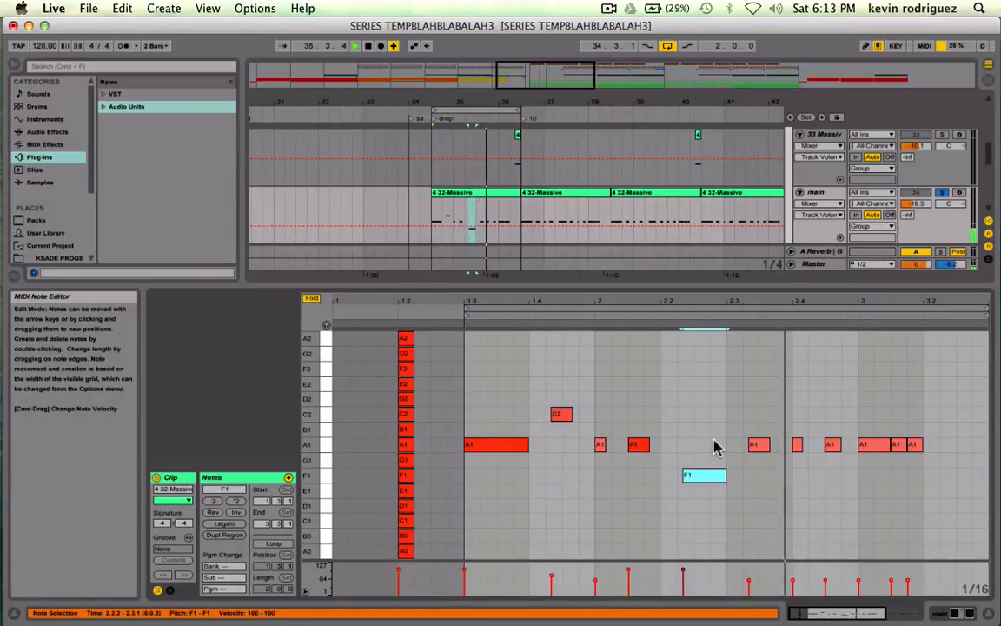
key(Up)
key(Up)
key(Up)
key(Up)
key(Up)
key(Up)
key(Up)
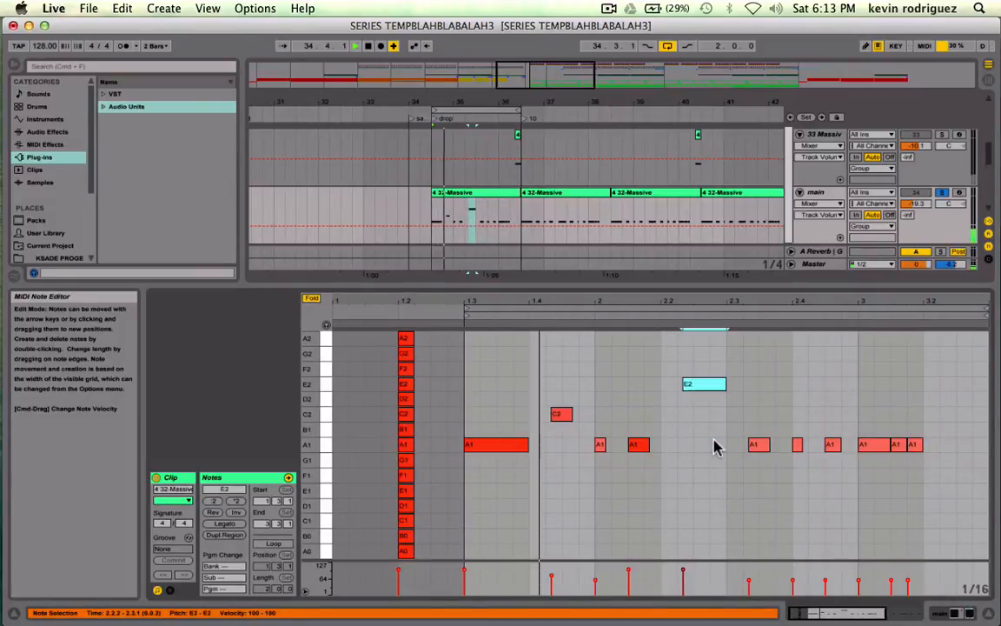
Lower the note at 2.2.2 step by step and leave it on G1 while the loop plays.
key(Down)
key(Down)
key(Down)
key(Down)
key(Down)
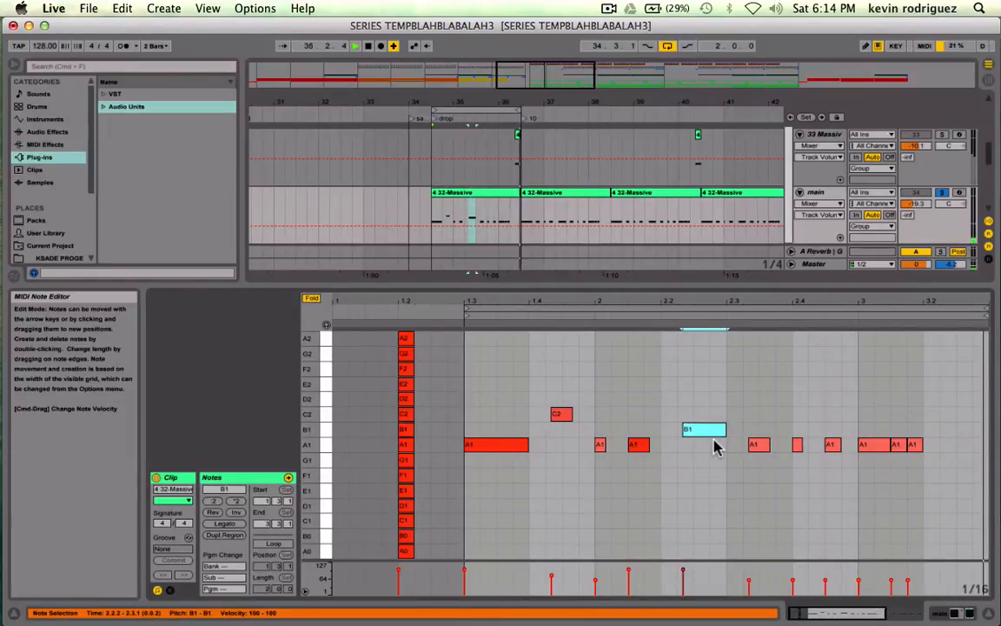
key(Down)
key(Down)
key(Down)
key(Down)
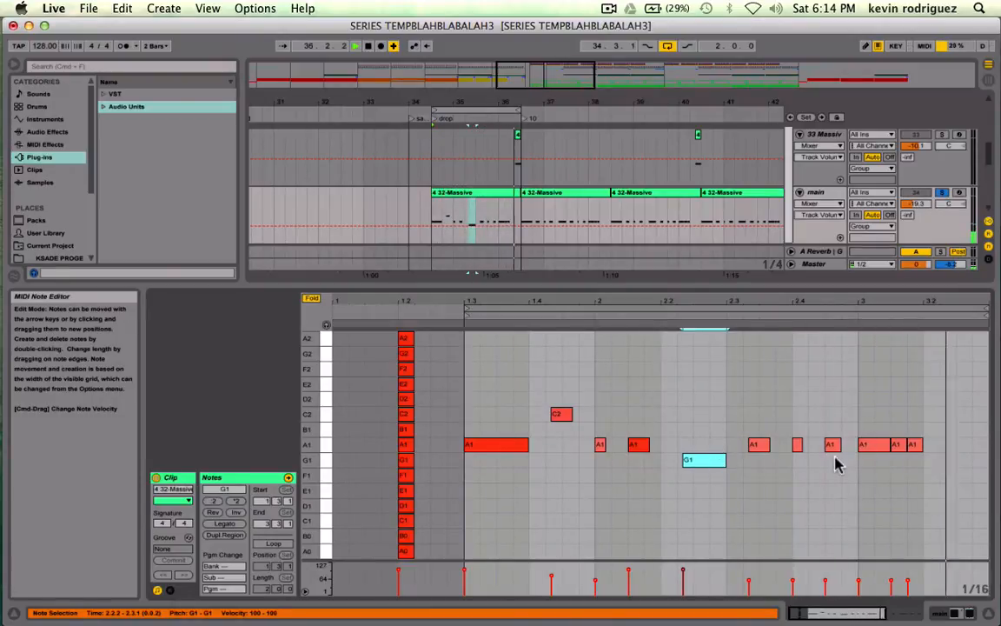
Raise the A1 note at 3.1.1 to C2 and unsolo main track 34 to play the riff with the other tracks.
click(874, 446)
key(Up)
key(Up)
key(Up)
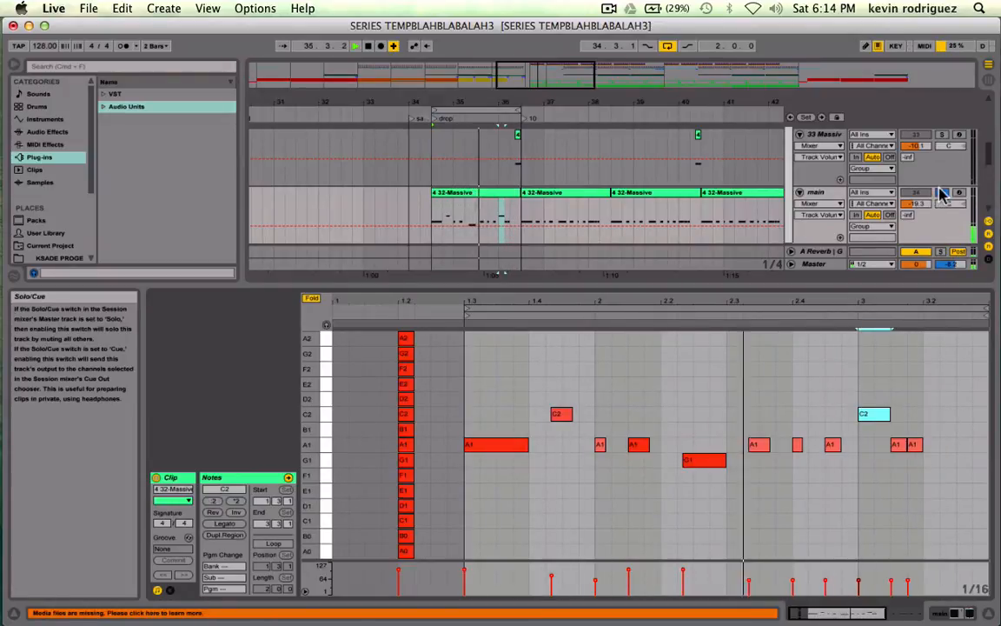
key(space)
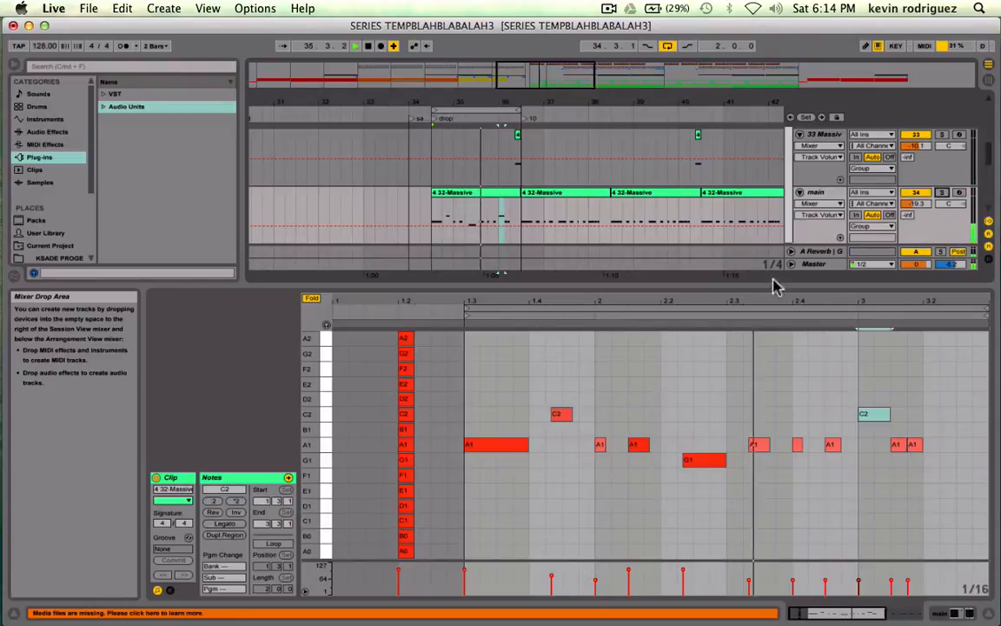
Copy the pitch-varied first clip of main track 34 over the first clip of main track 35 and play it.
click(521, 211)
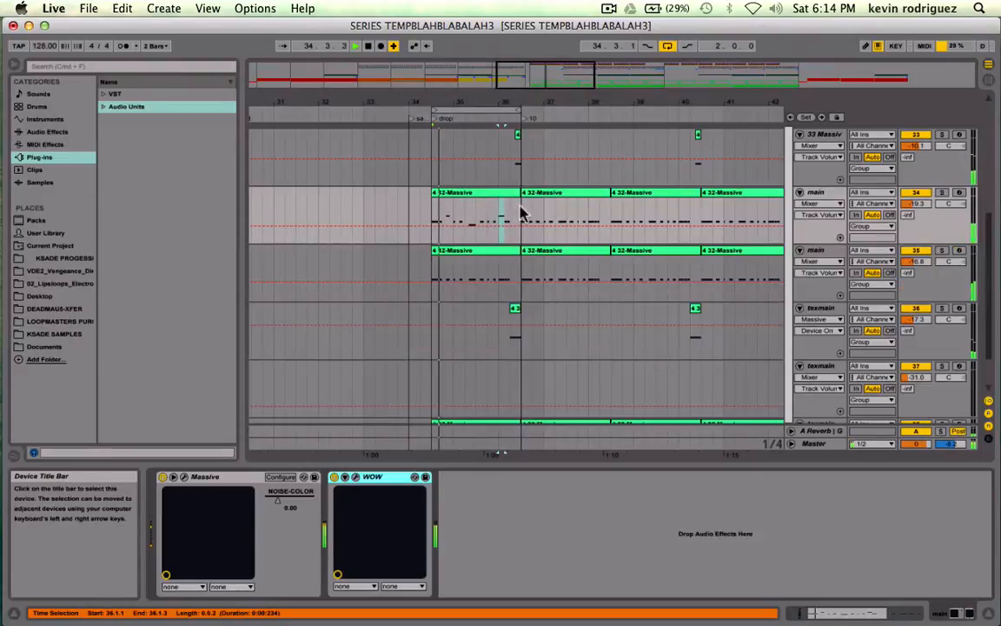
click(477, 197)
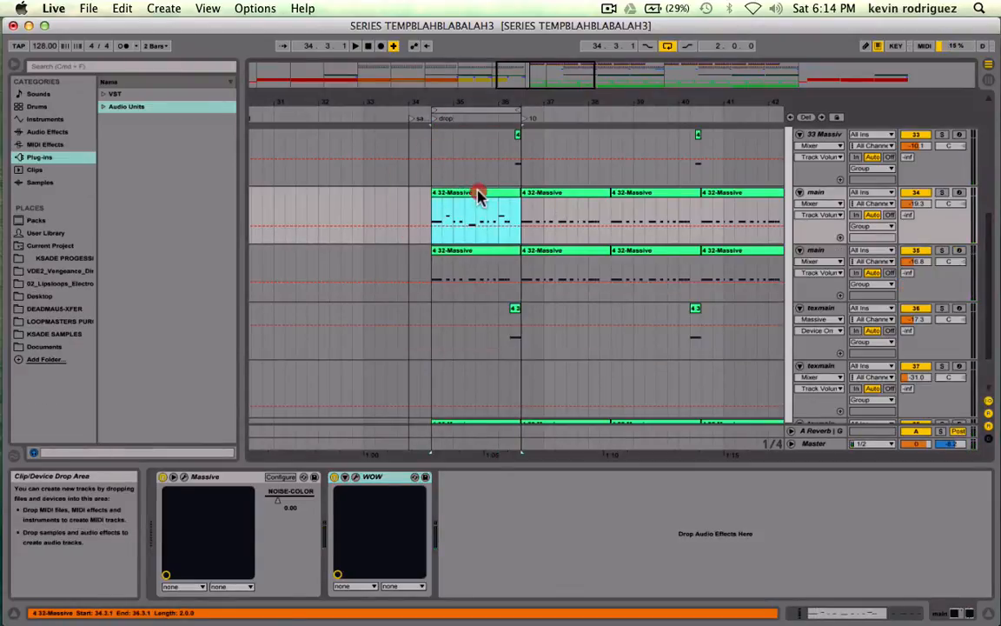
click(481, 254)
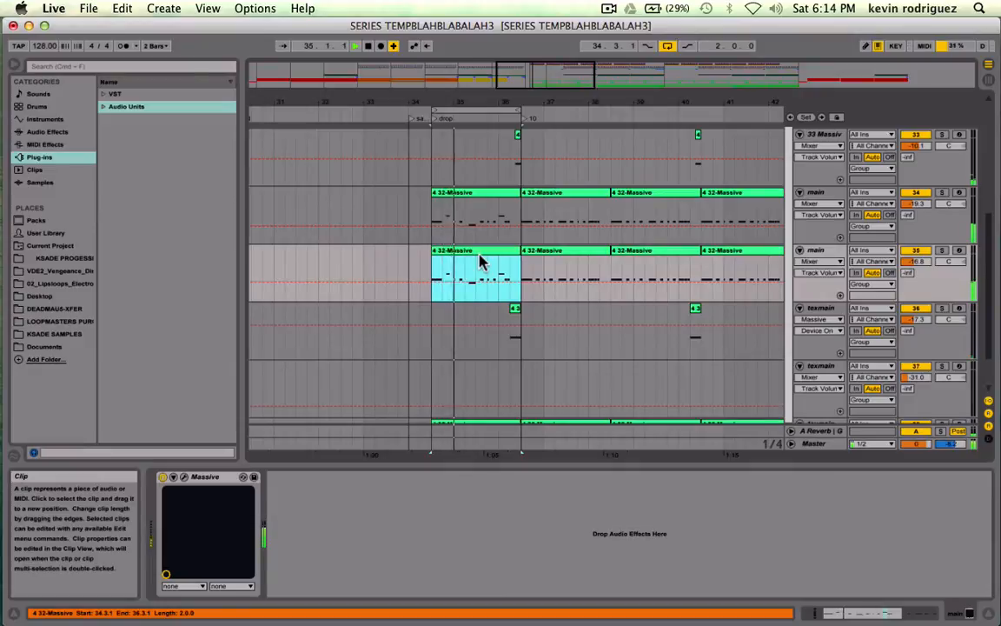
Undo the clip copy and the riff's pitch changes, and open the first Massive clip of main track 34.
key(super+z)
key(super+z)
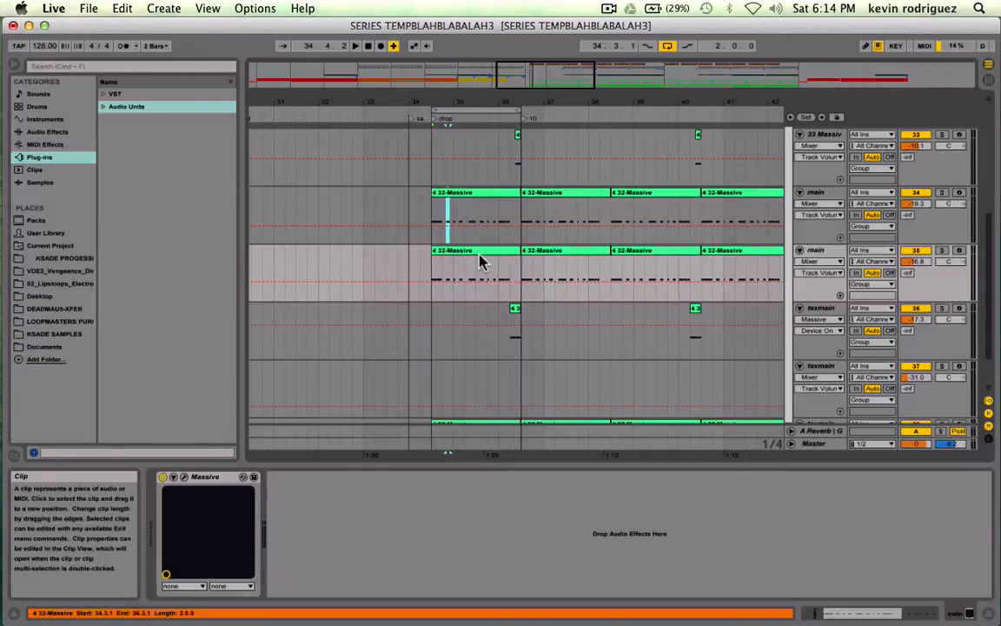
double_click(476, 193)
click(520, 410)
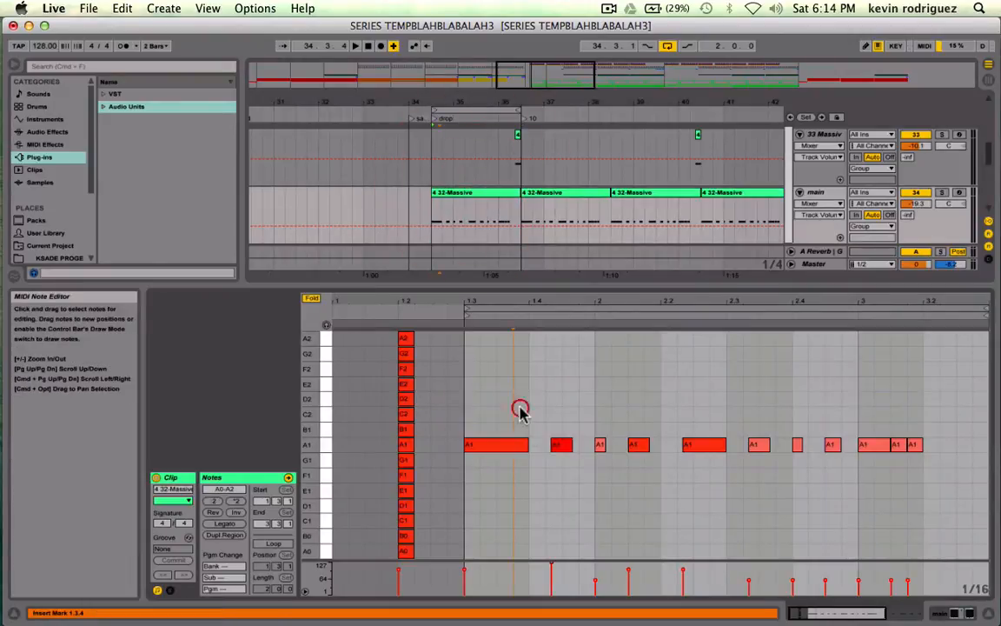
Play the riff with main track 34 soloed, and unsolo the track again.
key(space)
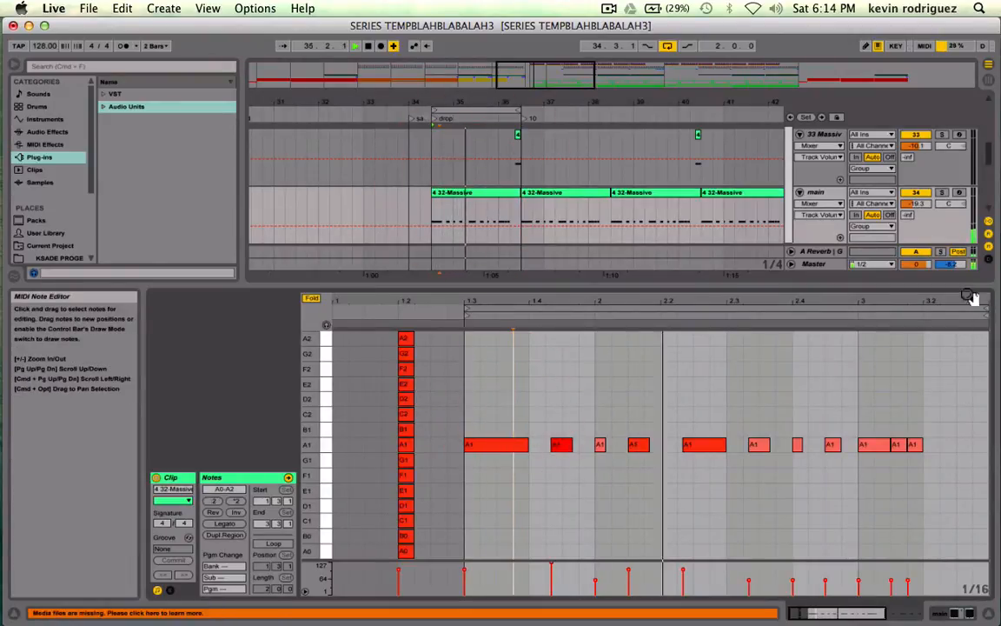
click(942, 193)
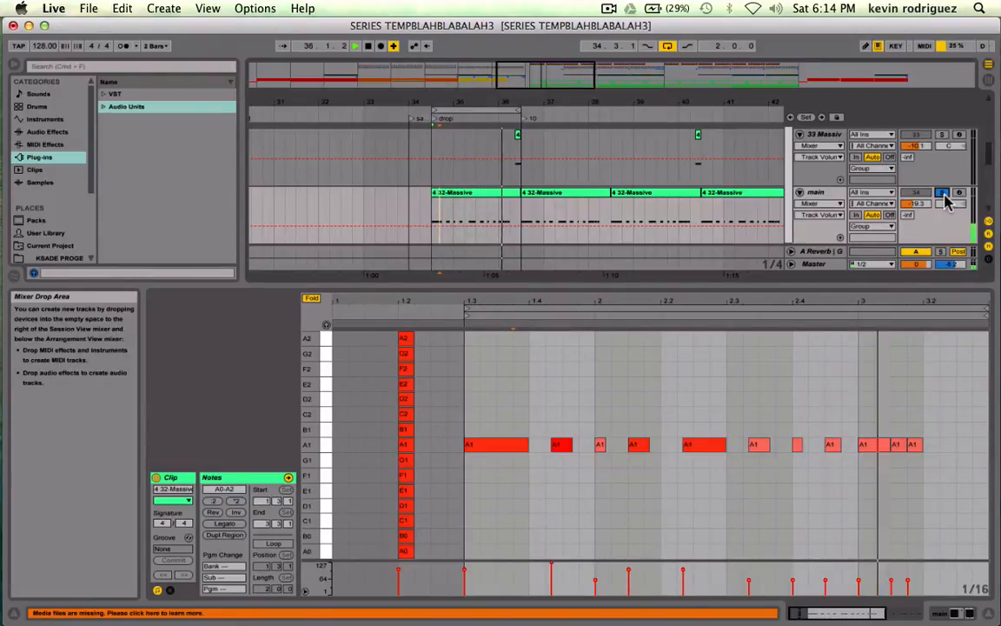
click(945, 198)
key(space)
key(shift+Tab)
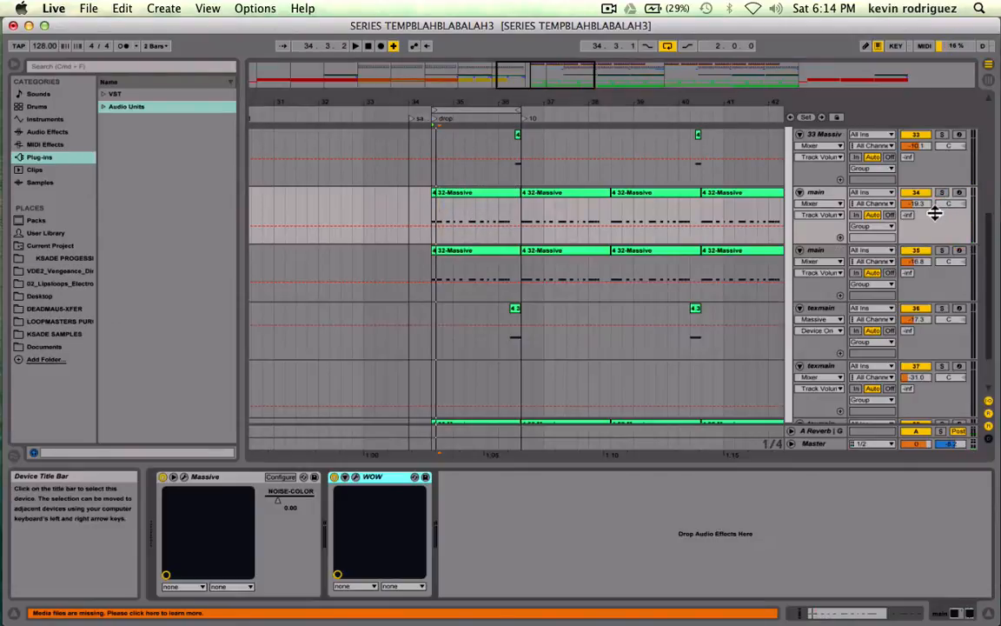
Solo main track 35, play it, and open its first Massive clip in the drop for note editing.
click(943, 252)
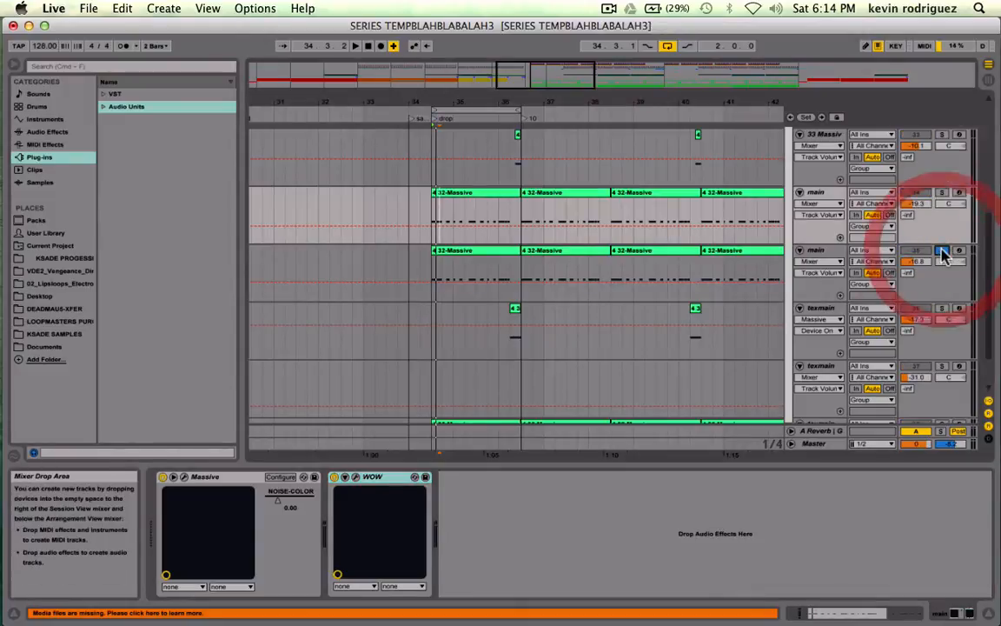
key(space)
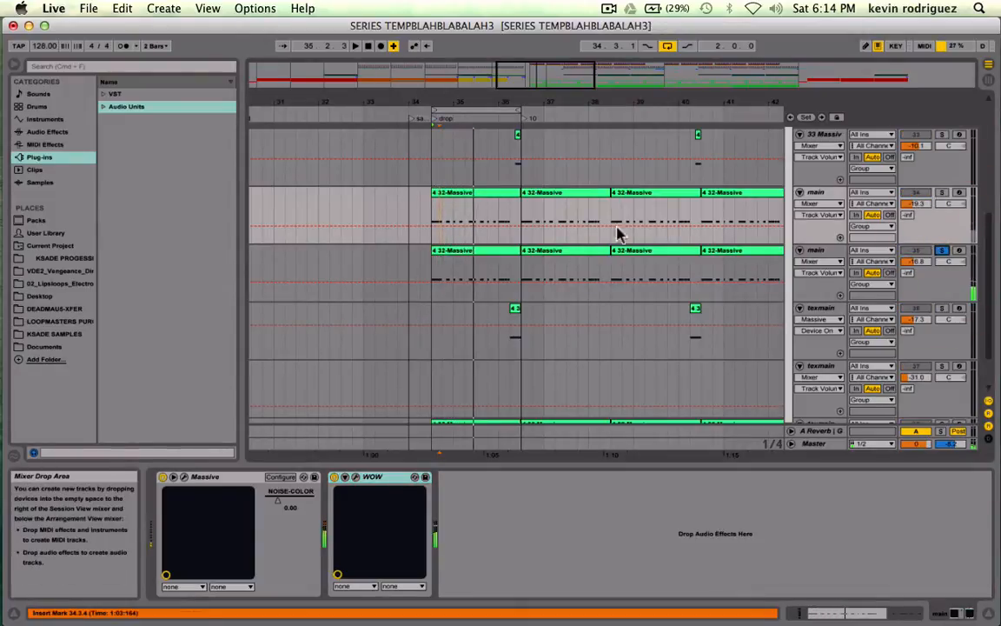
double_click(489, 252)
click(500, 369)
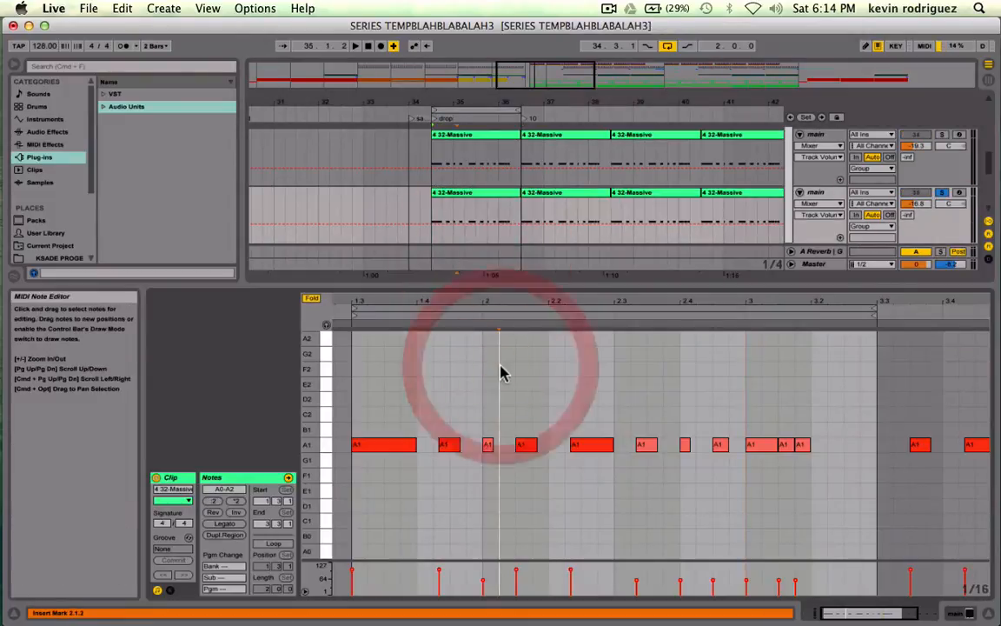
Try shortening all the notes in the clip and lengthen them again.
key(super+a)
key(shift+Left)
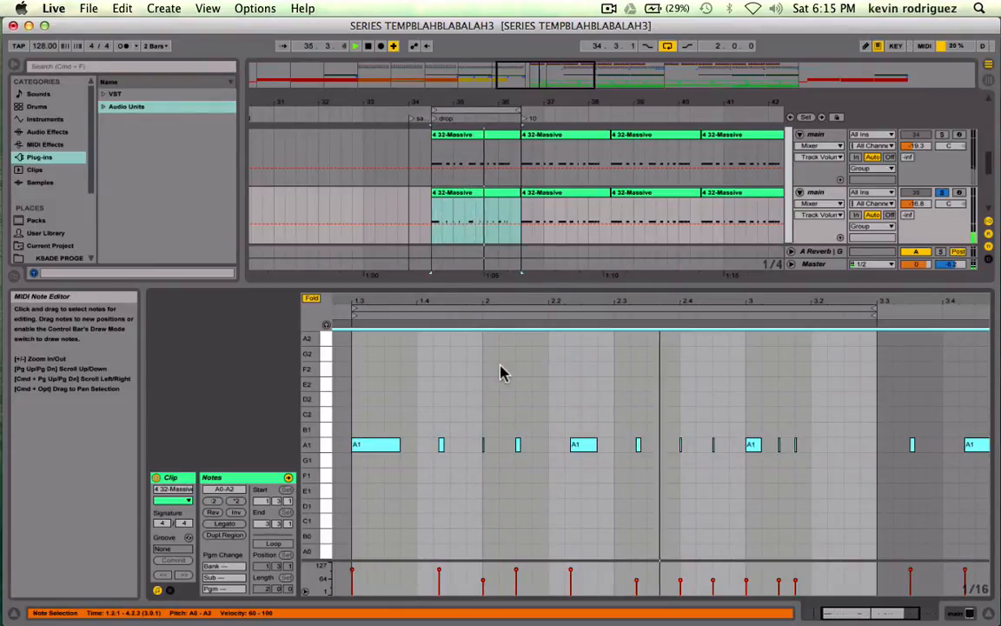
key(shift+Right)
Shorten the three longer A1 notes at 1.3.1, 2.2.2 and 3.1.1 in the track 35 clip.
click(370, 565)
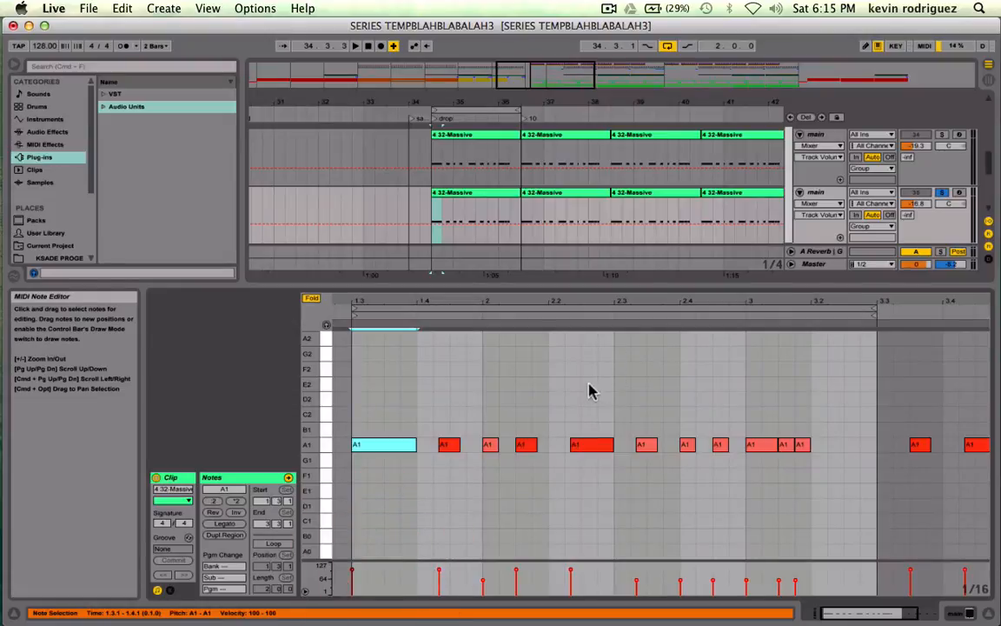
shift+click(574, 572)
drag(759, 403, 760, 547)
key(shift+Left)
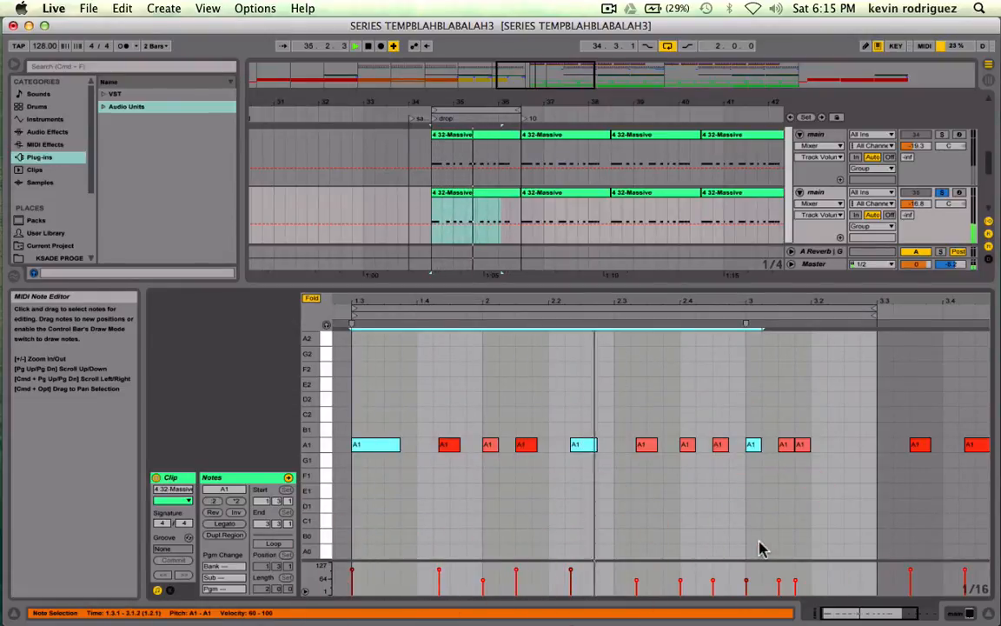
Shorten the notes at 1.3.1 and 2.2.2 further, bringing the first note down to one sixteenth.
click(600, 417)
click(581, 445)
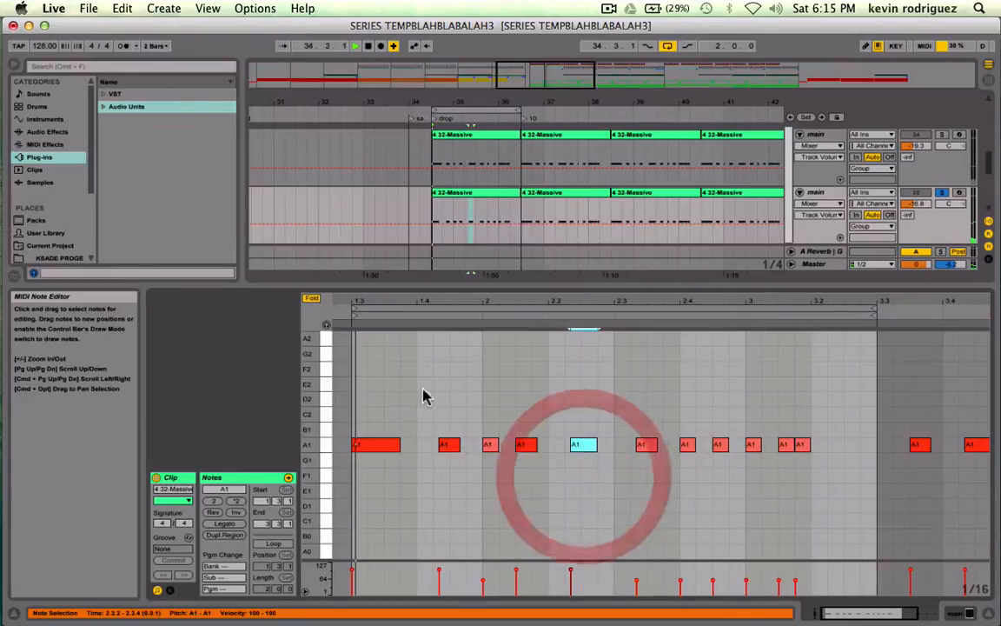
shift+click(374, 445)
key(shift+Left)
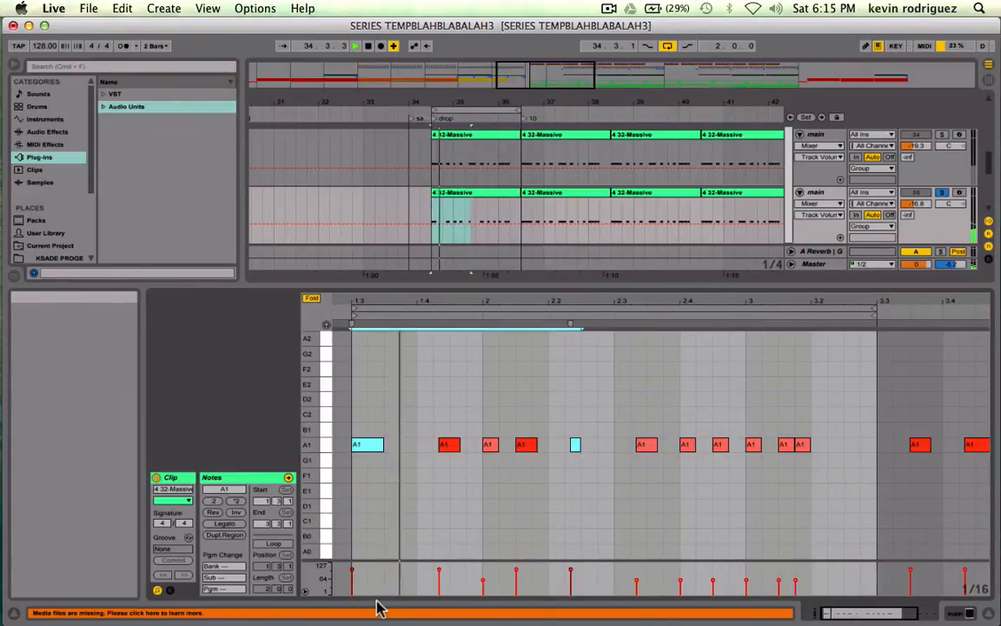
click(362, 445)
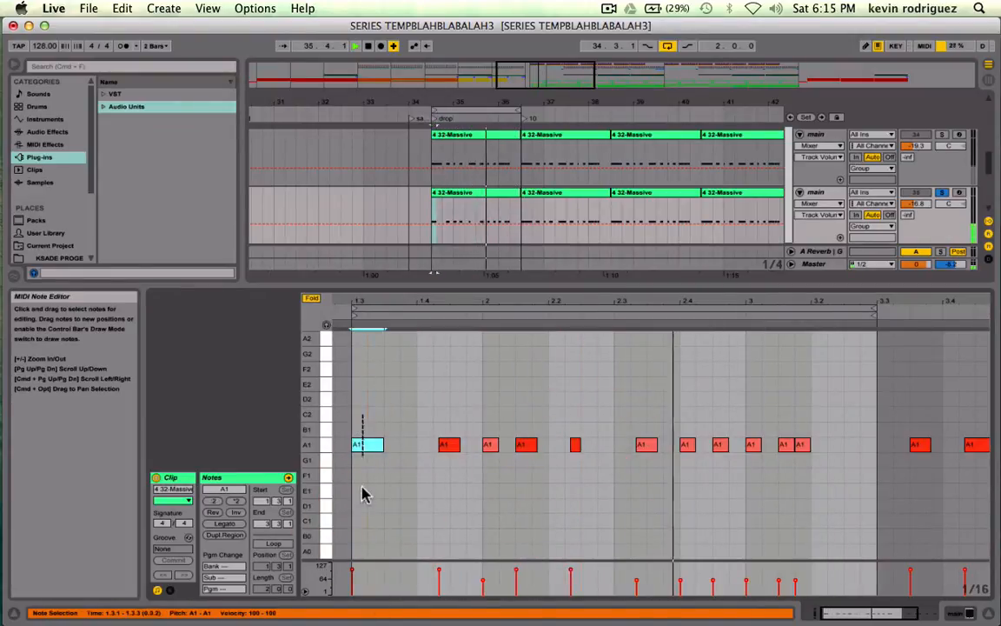
key(shift+Left)
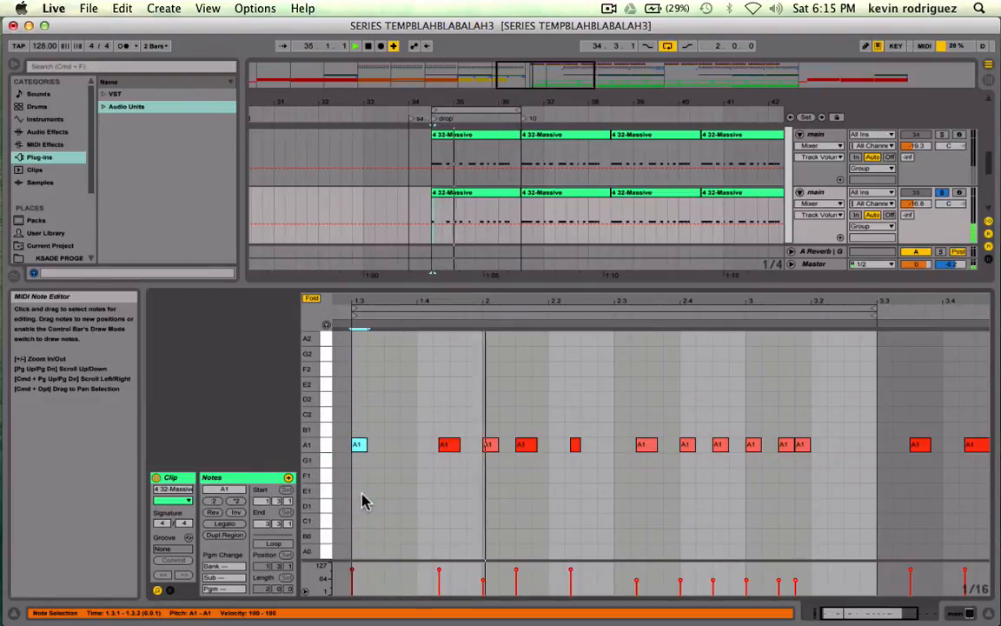
Unsolo main track 35 and duplicate its edited first clip through the whole drop up to marker 12.
key(shift+Tab)
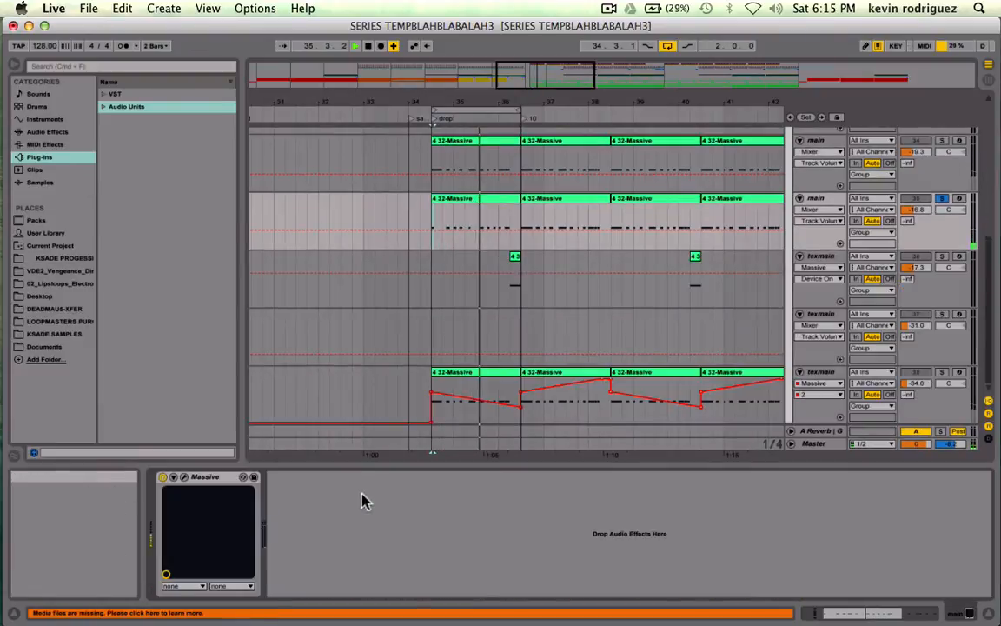
click(944, 200)
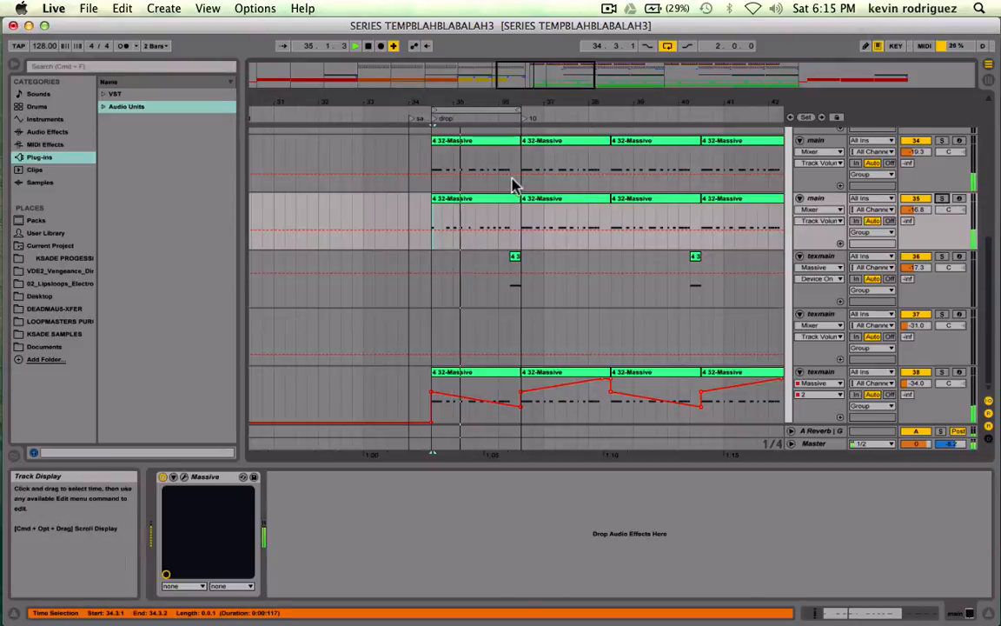
click(493, 200)
key(super+d)
key(super+d)
key(super+d)
key(super+d)
key(super+d)
key(super+d)
key(super+d)
key(super+d)
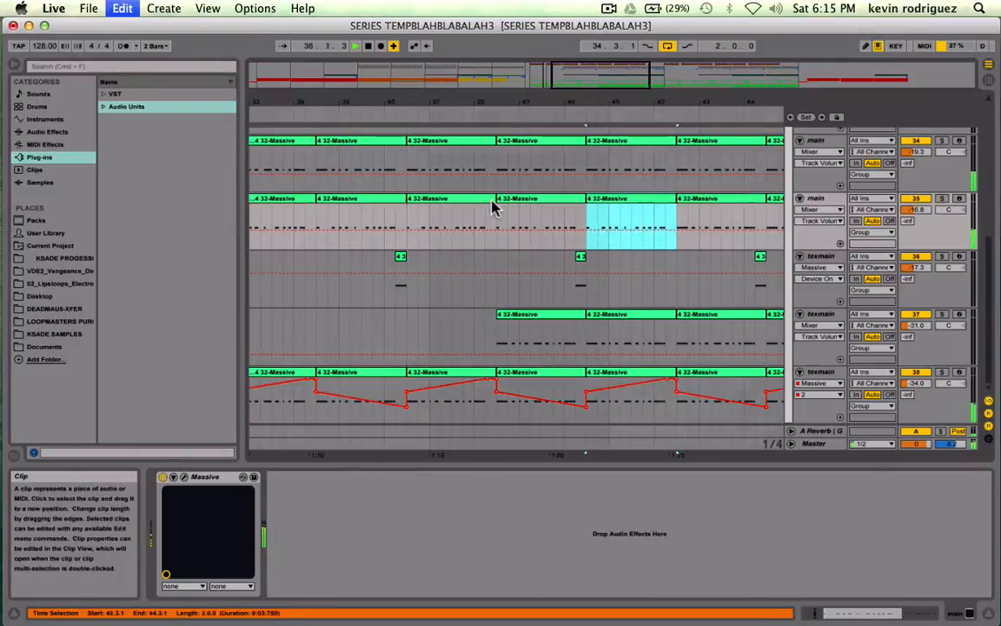
key(super+d)
key(super+d)
key(super+d)
key(super+d)
key(super+d)
key(super+d)
key(super+d)
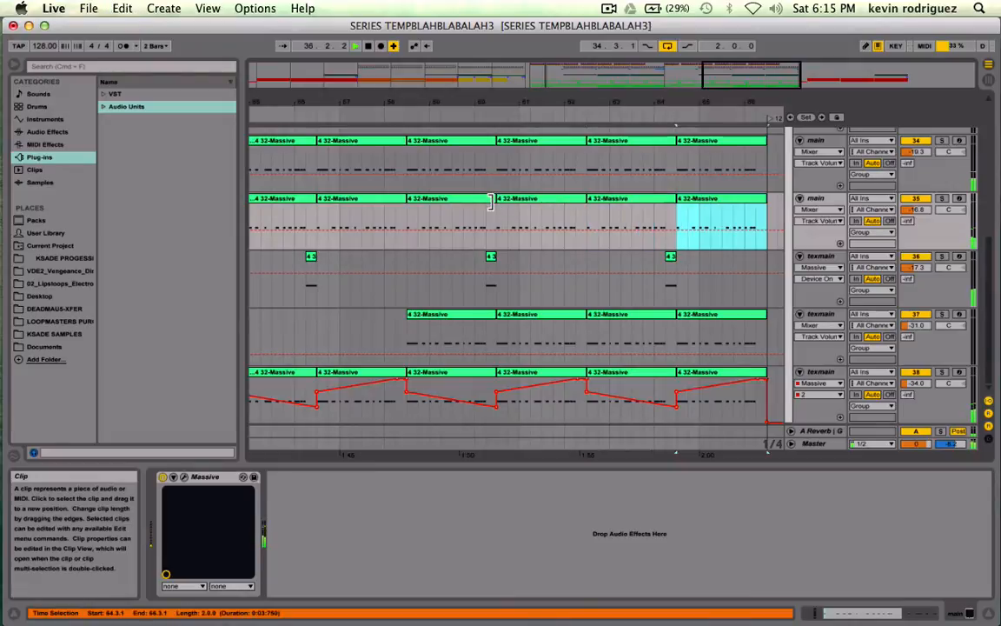
Solo texmain track 38 and play its last Massive clip from 64.3.1 to hear how it ends at marker 12.
scroll(489, 200, left, 15)
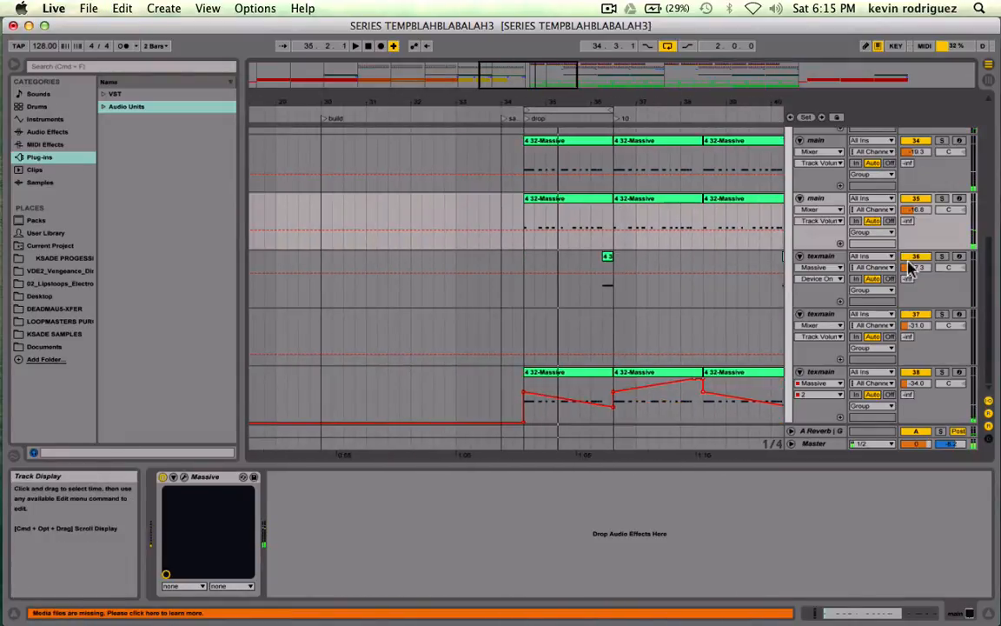
click(941, 373)
key(space)
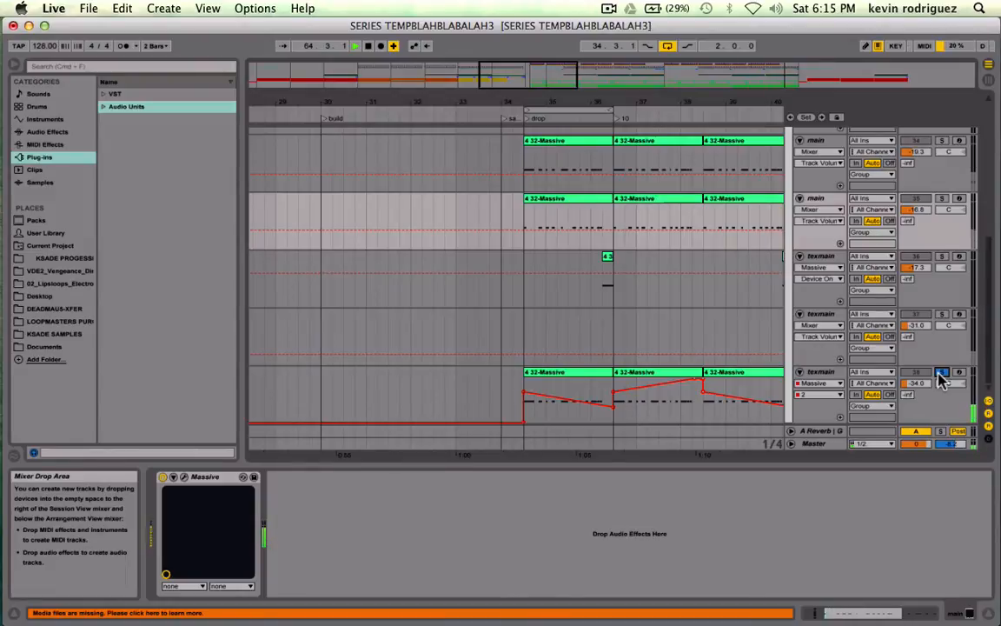
scroll(596, 402, right, 15)
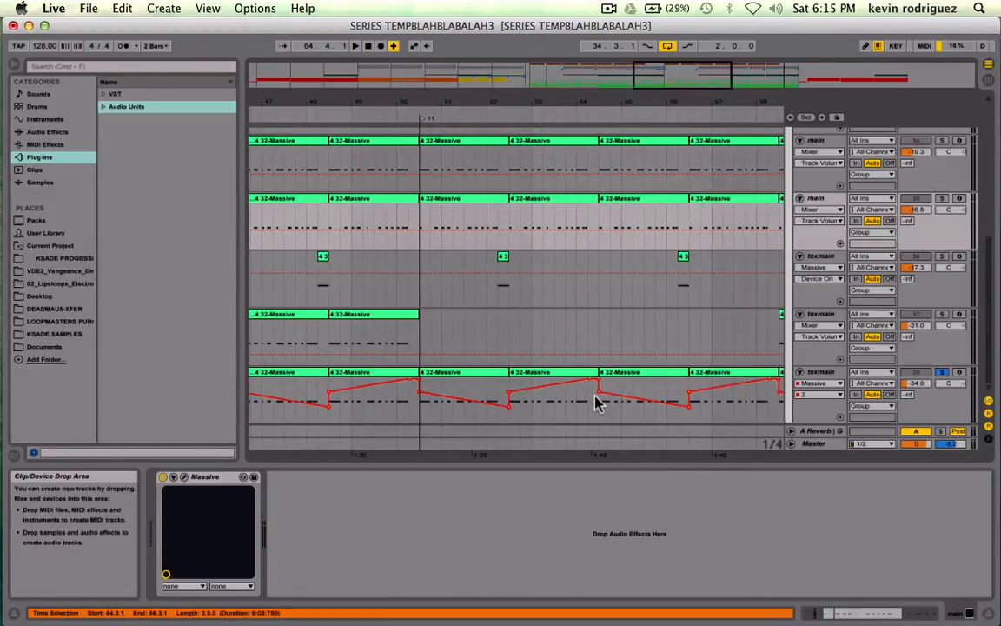
click(561, 402)
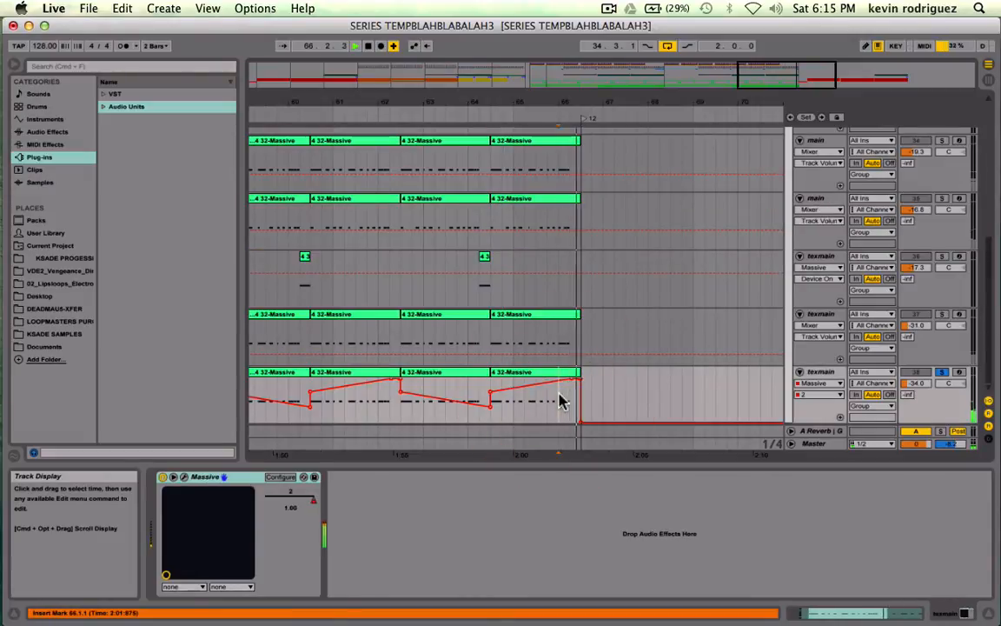
click(522, 372)
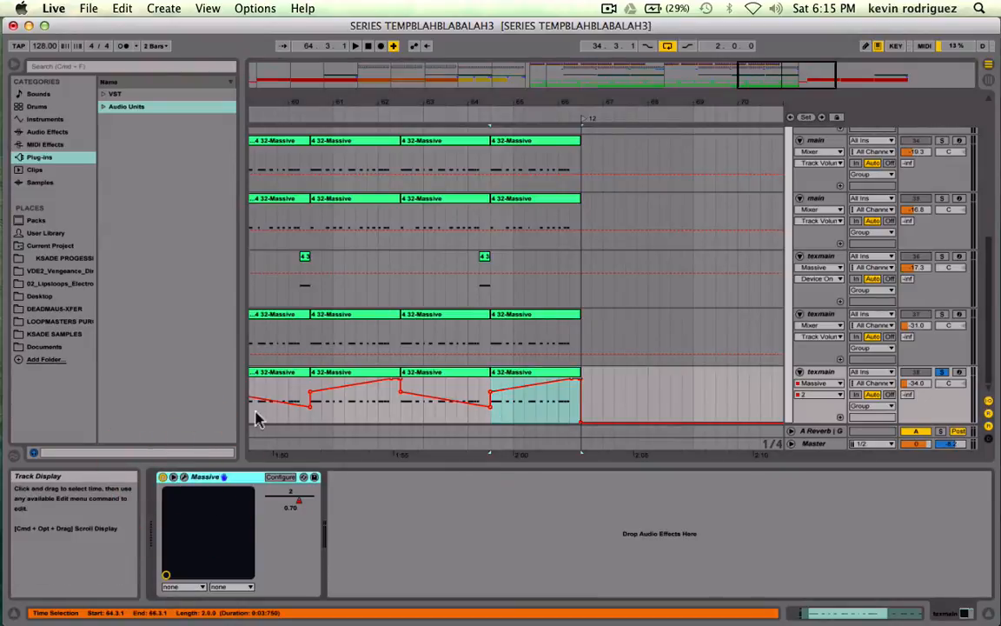
Lower the Dry/Wet of the FX1 reverb in track 38's Massive while the clip plays, and close the synth window.
click(180, 476)
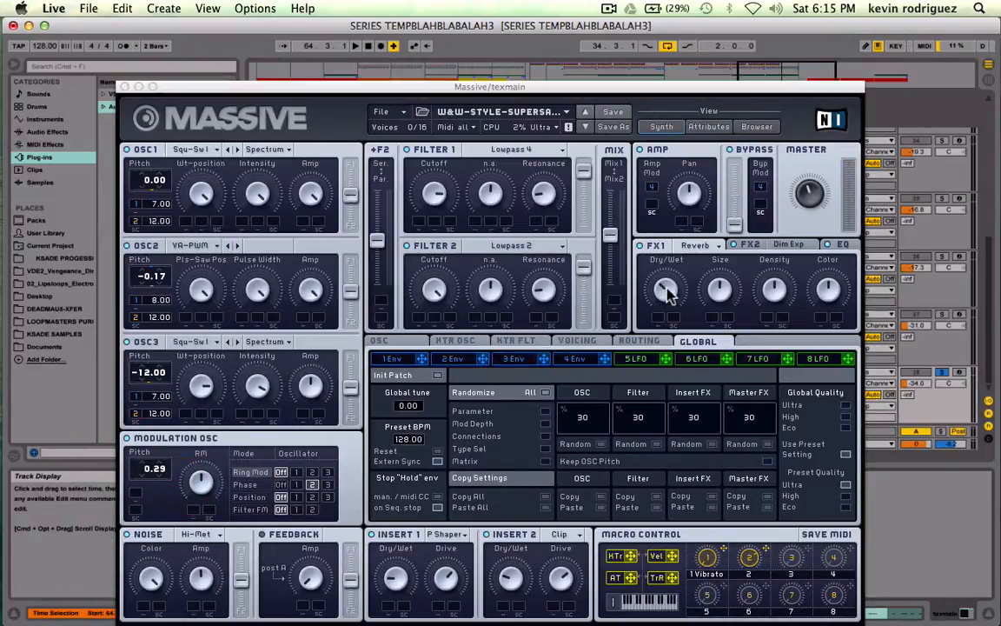
drag(669, 294, 667, 317)
key(space)
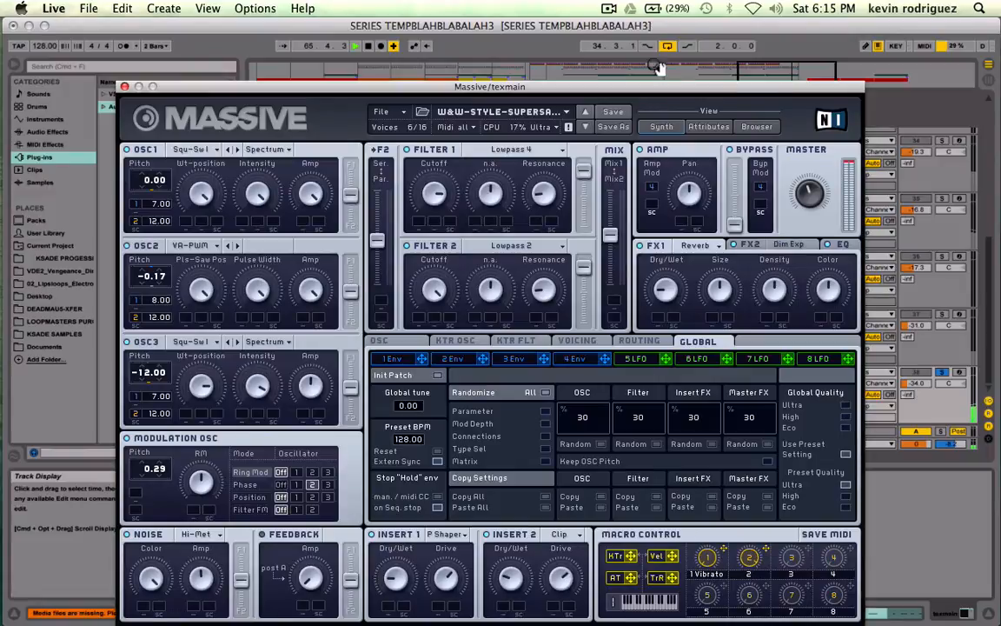
drag(641, 85, 589, 148)
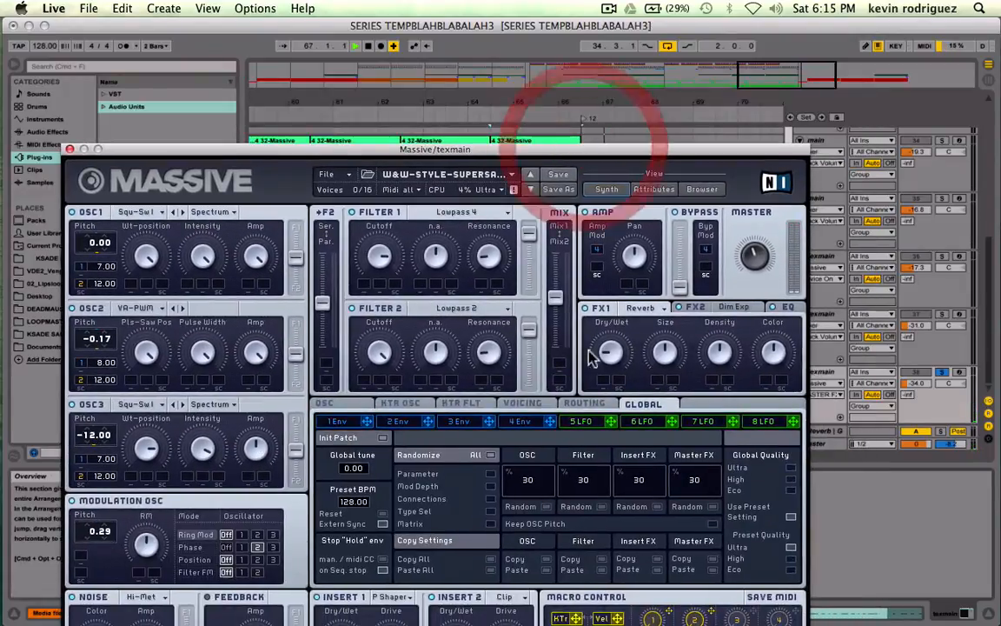
drag(611, 351, 615, 365)
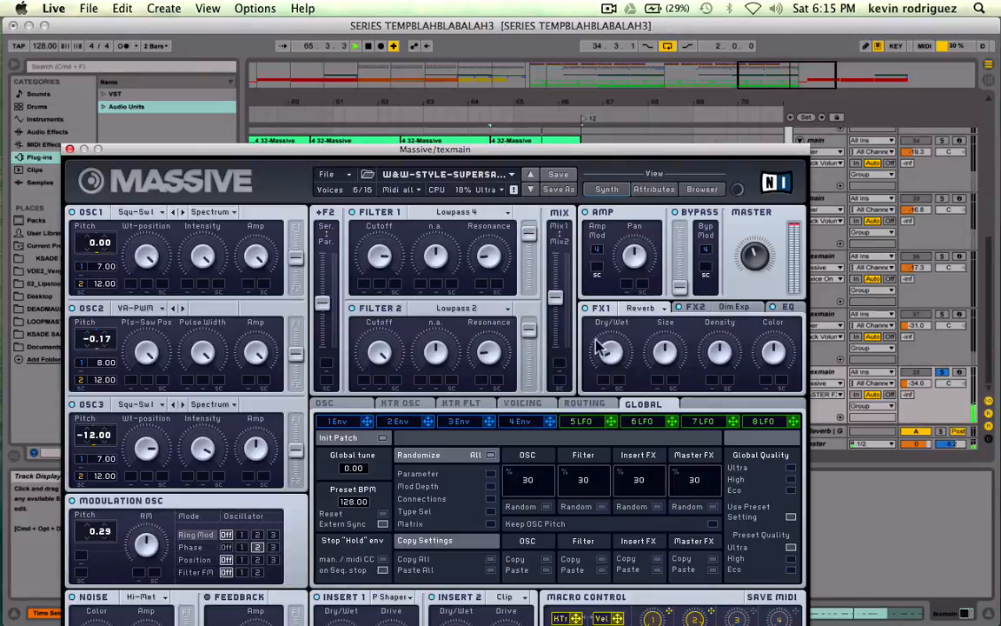
drag(602, 345, 606, 341)
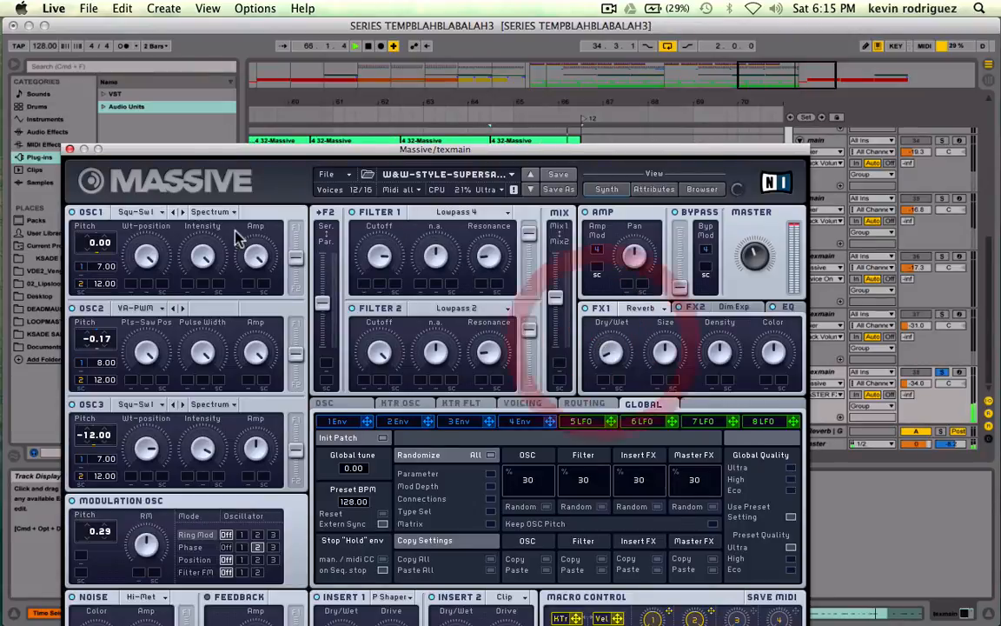
click(70, 150)
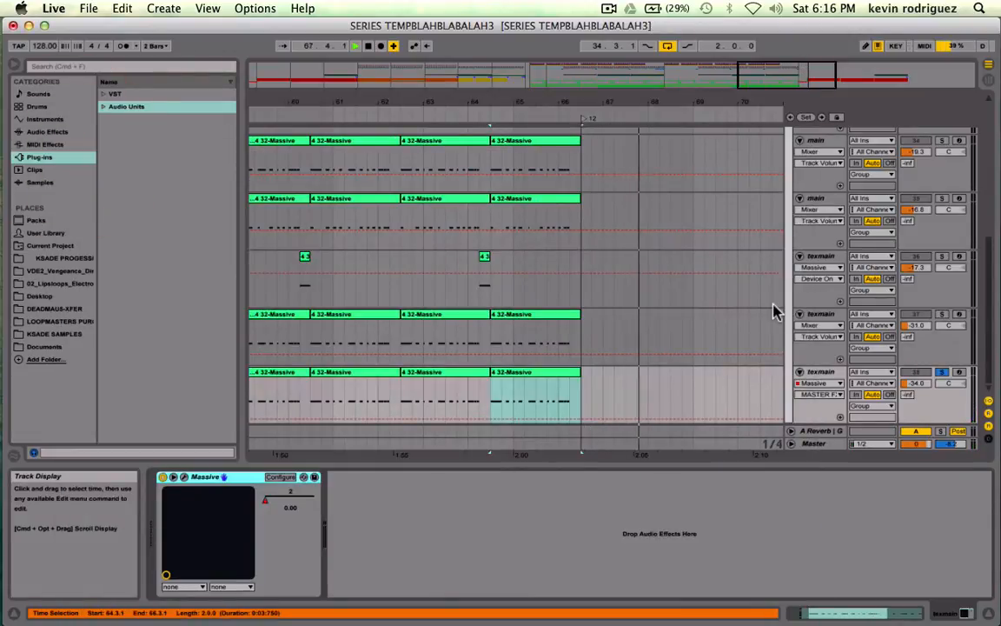
Solo texmain track 37 and main track 34 in turn to hear how each layer ends, then unsolo main track 34.
scroll(776, 313, up, 1)
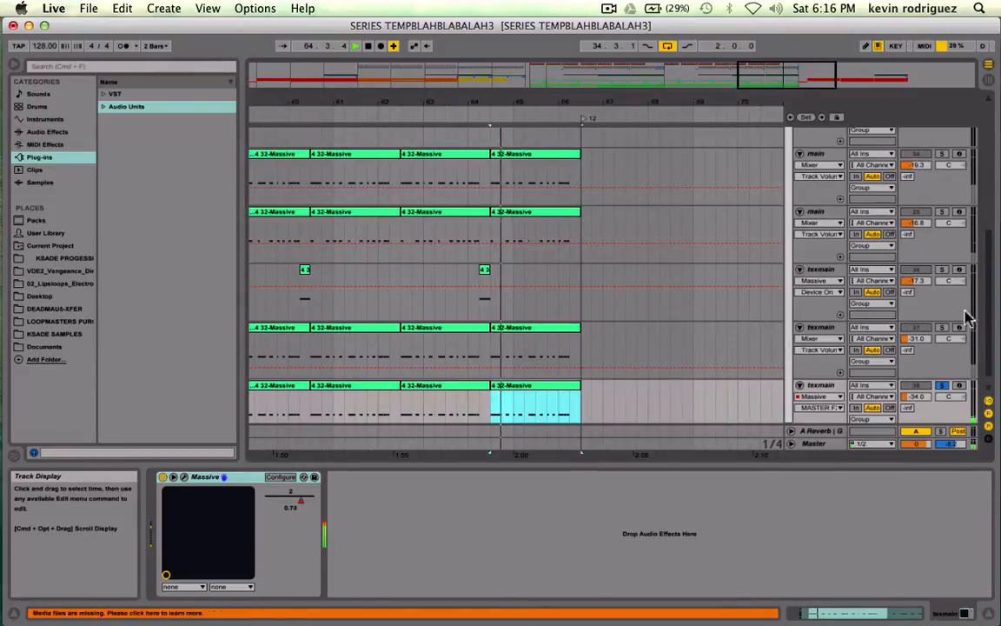
click(942, 328)
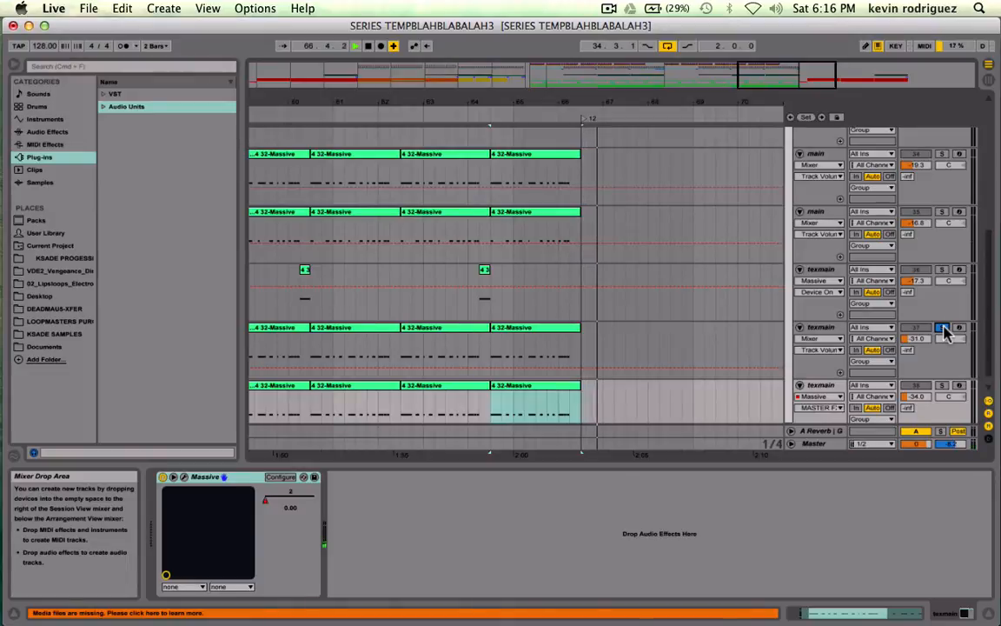
scroll(945, 331, up, 3)
scroll(945, 331, up, 3)
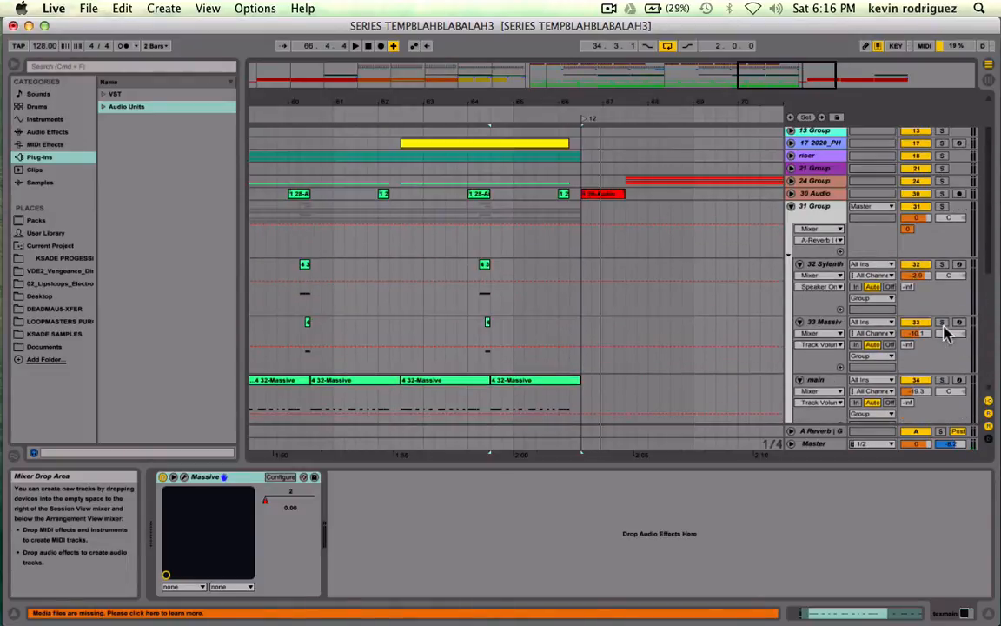
click(942, 380)
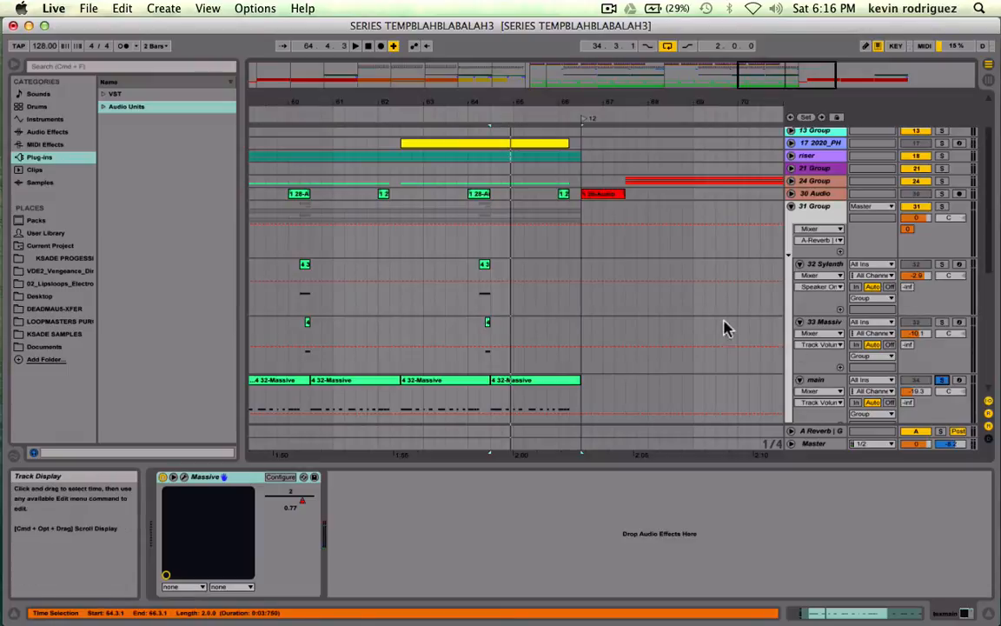
click(943, 383)
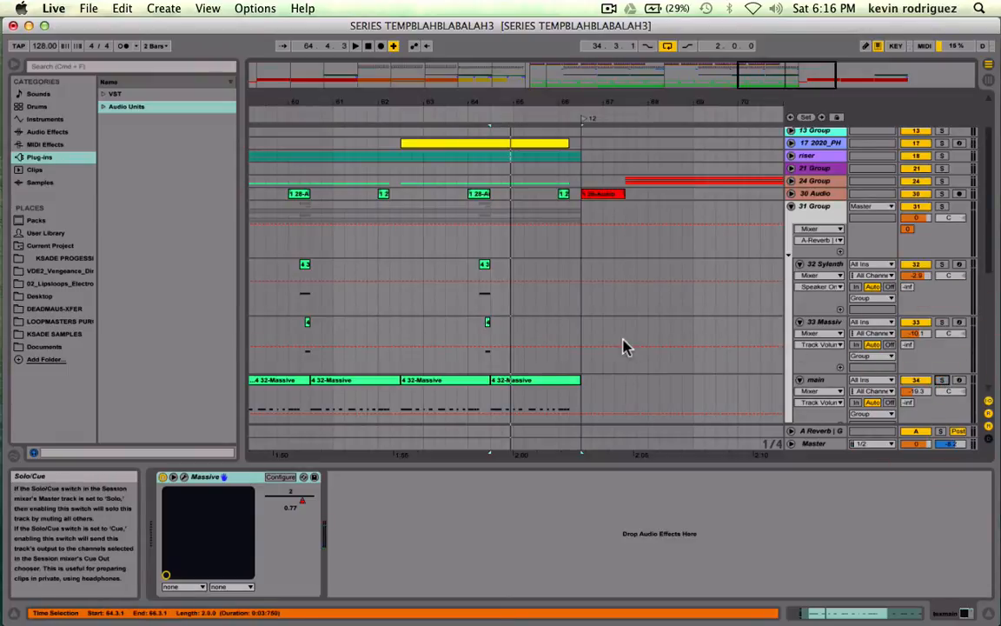
Expand the 24 Group and solo track 28 Massive to hear its tail at the end of the drop near marker 12.
click(791, 181)
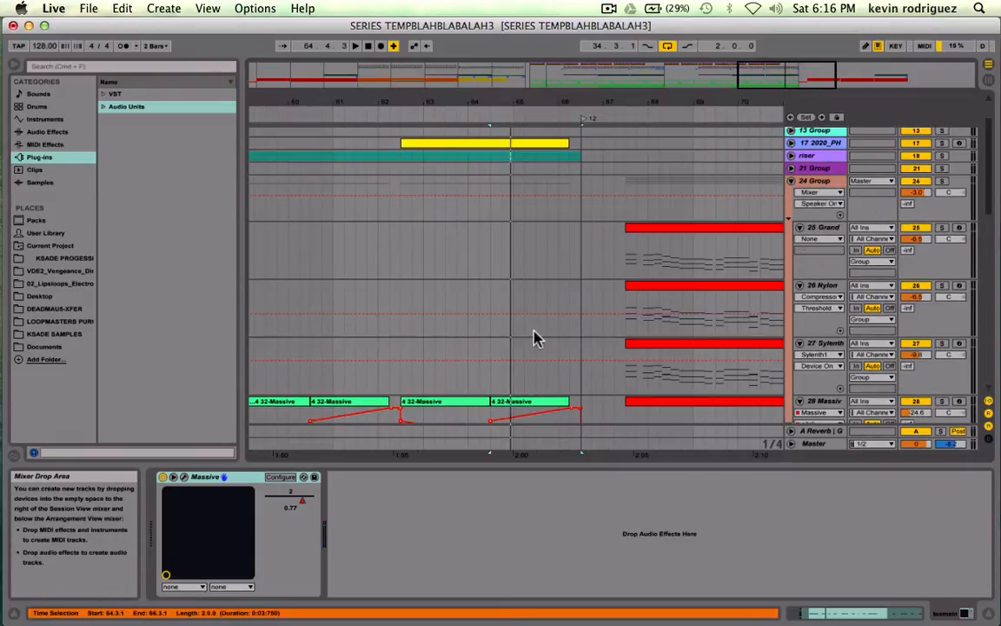
scroll(532, 339, down, 3)
click(554, 353)
key(space)
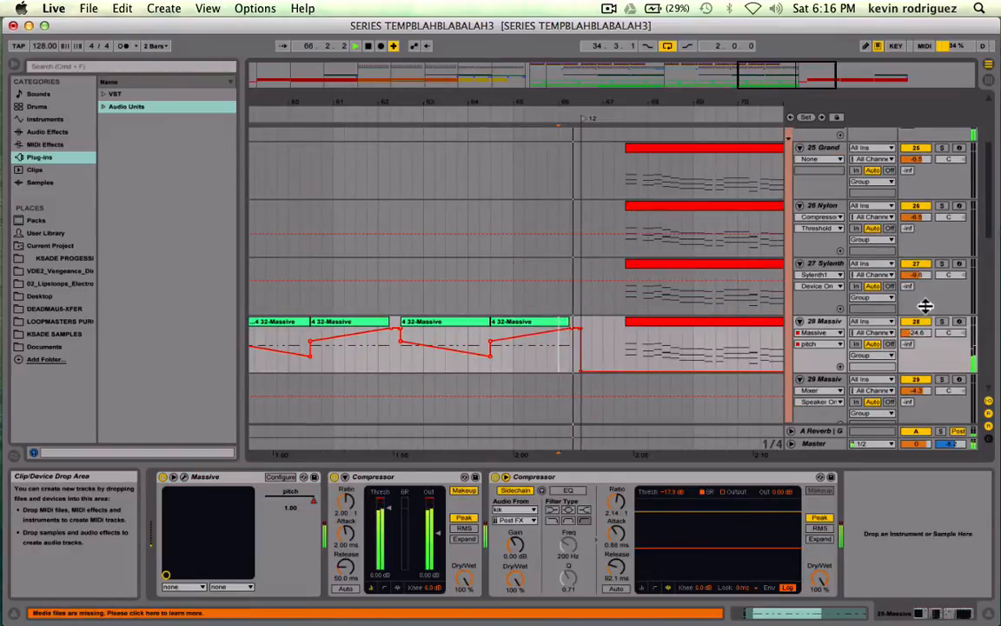
click(943, 322)
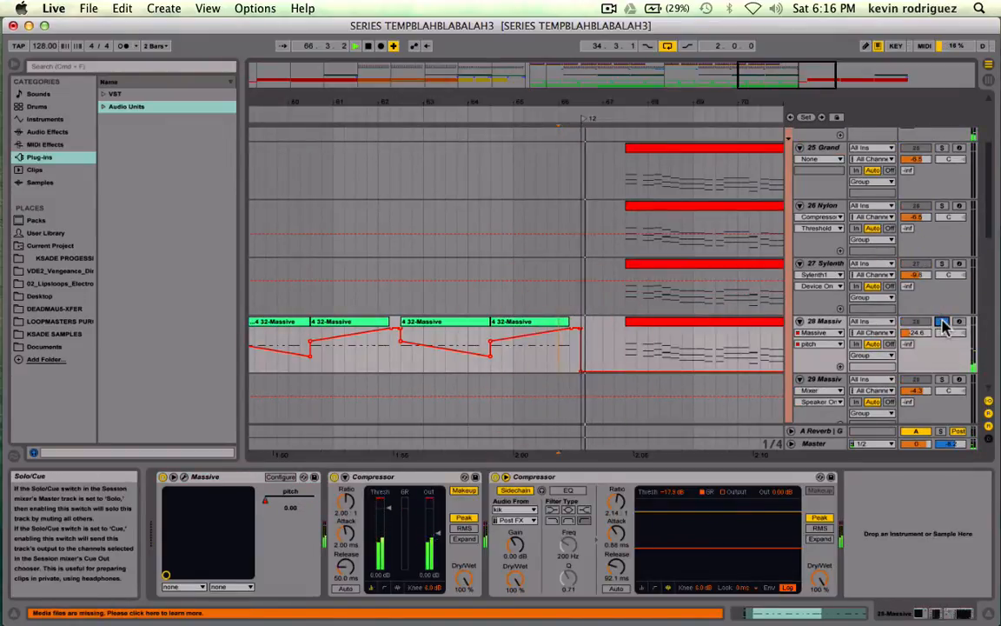
key(space)
Try copying the Gate from the A Reverb return track to the end of track 28's device chain and play the drop's ending.
click(817, 322)
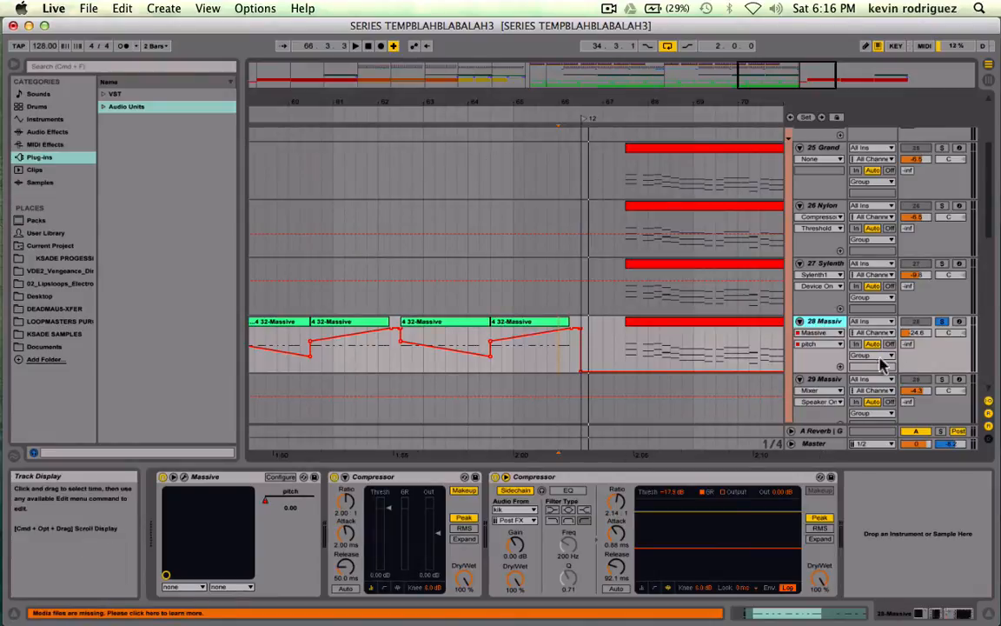
click(824, 432)
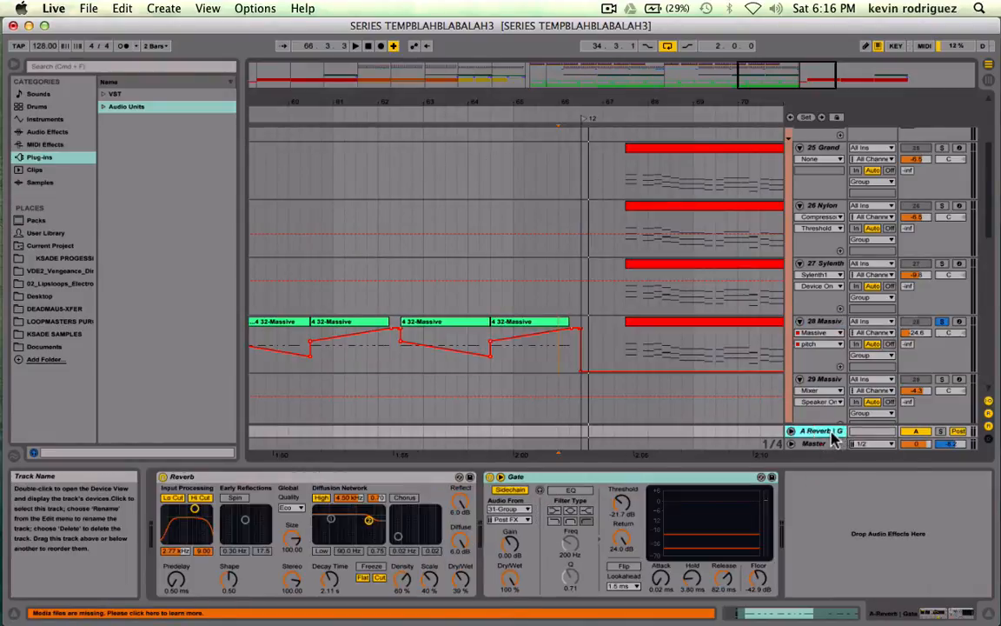
click(570, 476)
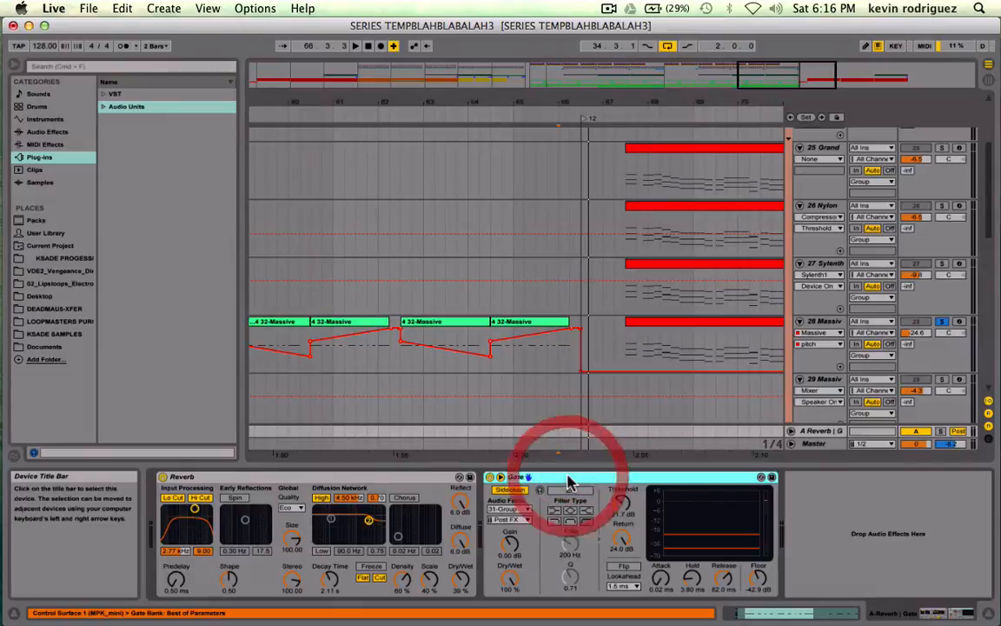
click(886, 321)
click(886, 517)
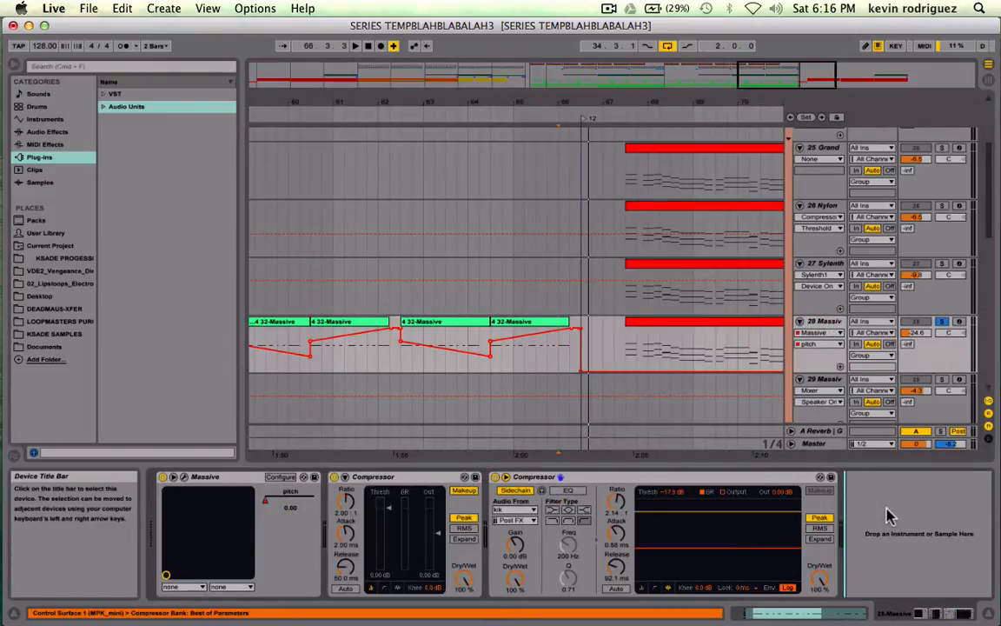
key(super+v)
key(space)
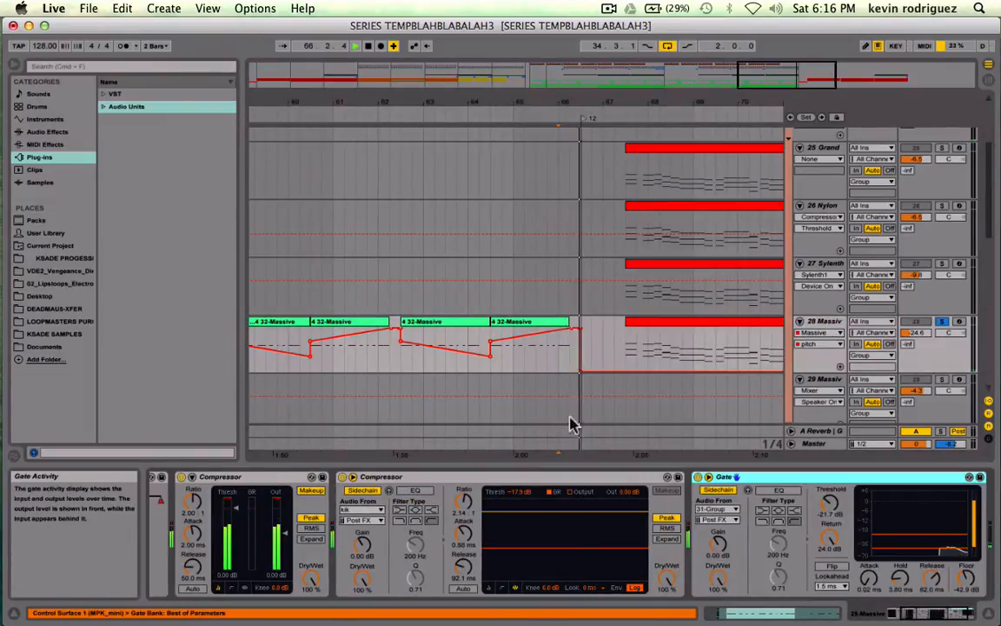
Try the Gate with its sidechain source set to 28-Massive, playing from 65.2.1, and delete the Gate from track 28.
click(520, 373)
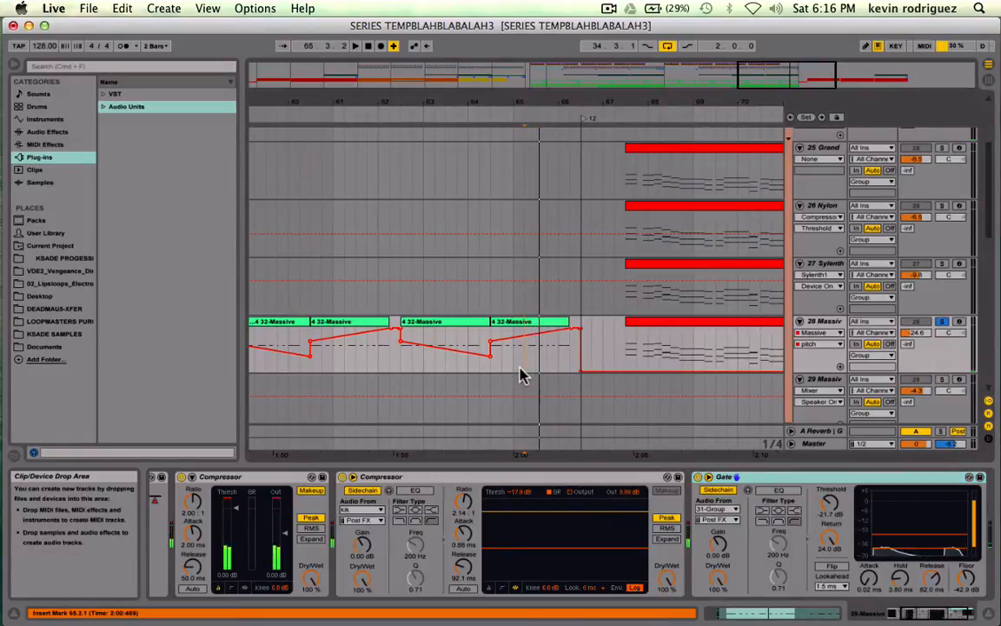
click(718, 509)
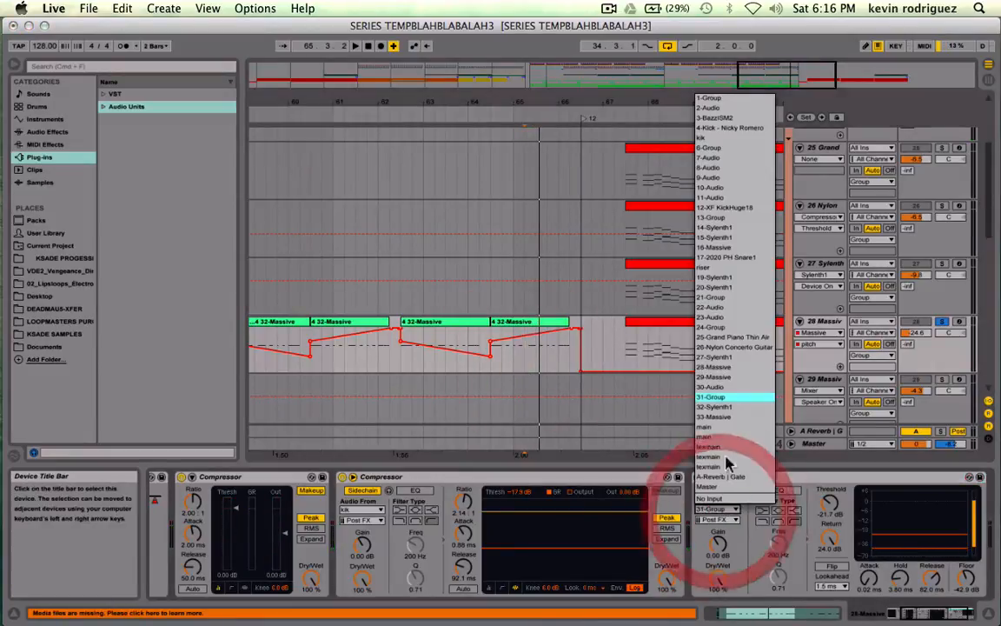
click(736, 368)
key(space)
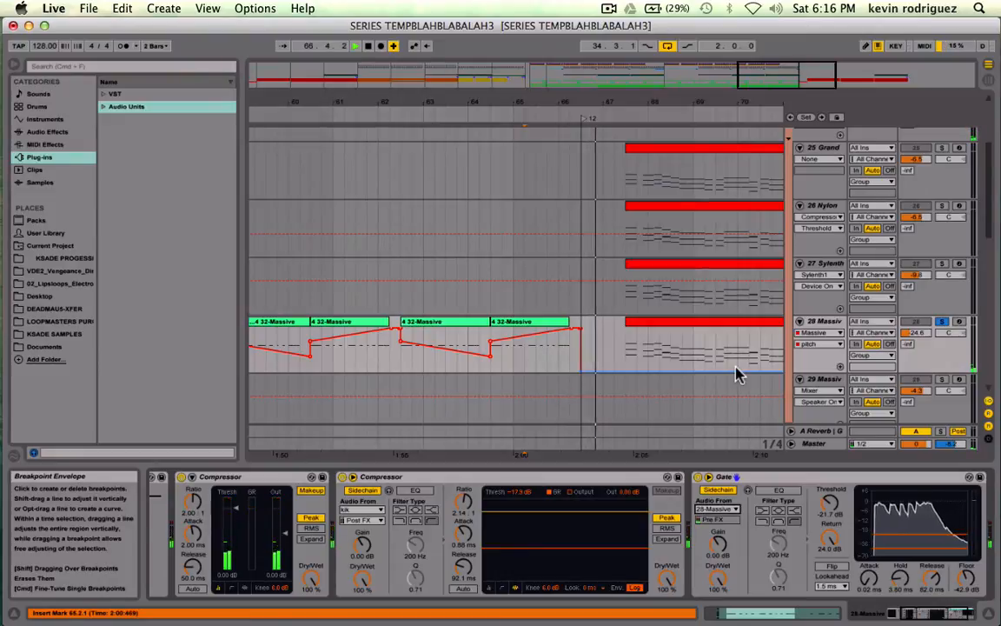
click(811, 481)
key(Delete)
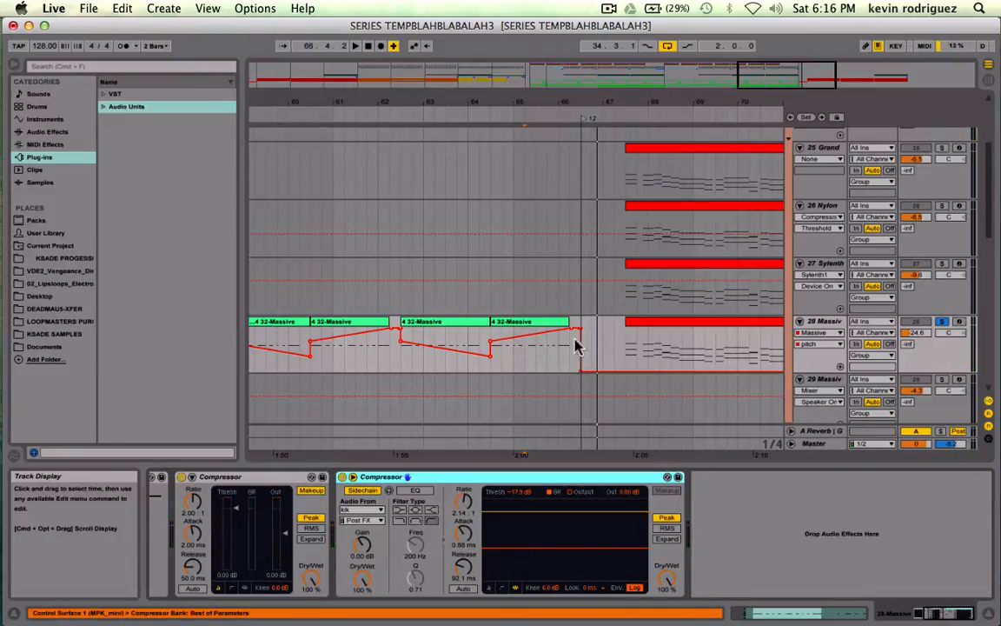
Adjust the Dry/Wet and lower the Size of the FX2 reverb in track 28's Massive, and close the synth window.
click(827, 323)
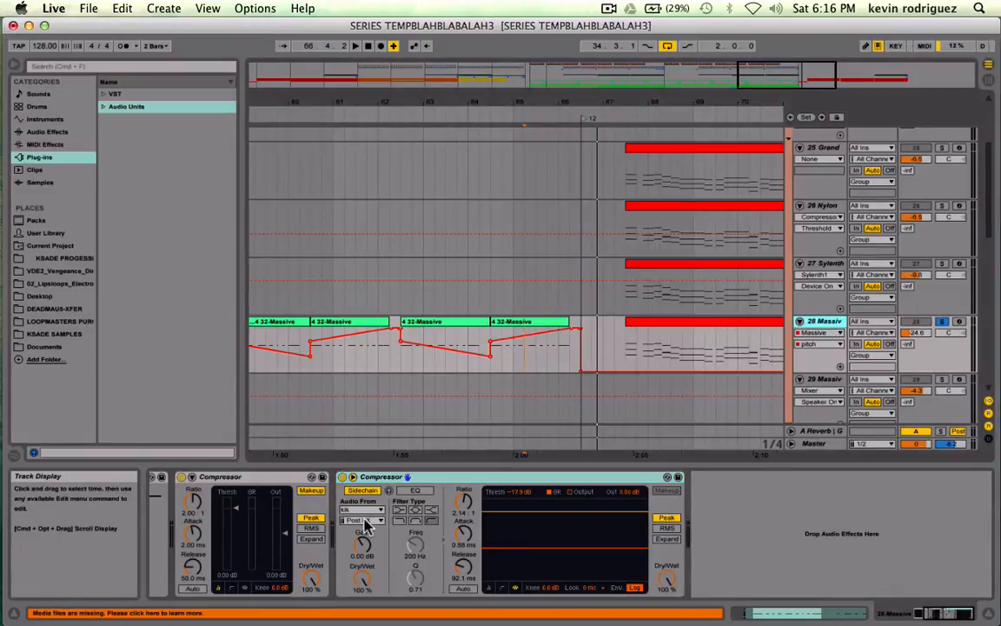
click(184, 477)
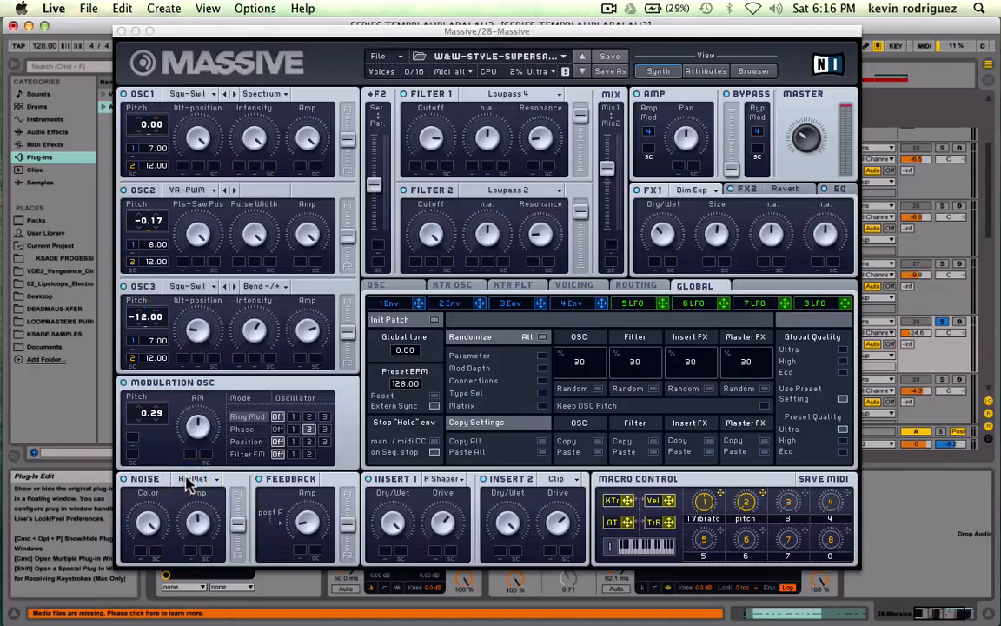
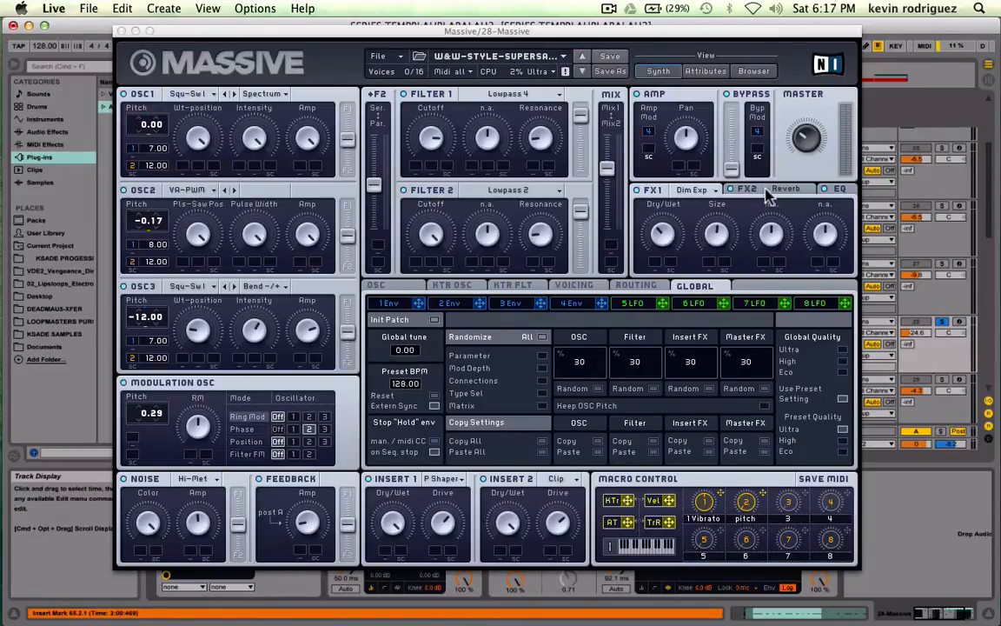
click(748, 190)
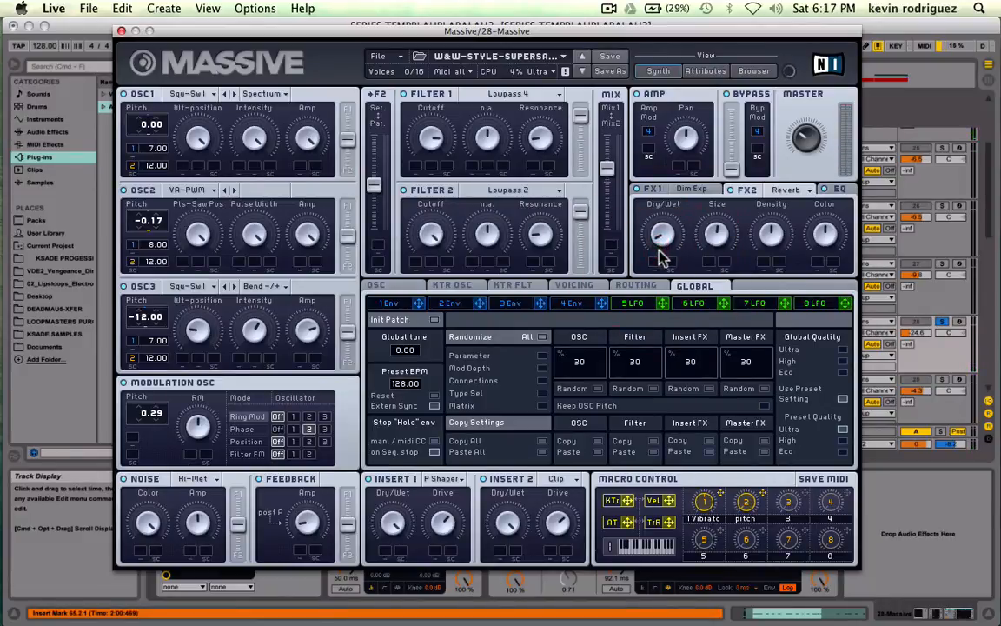
click(665, 237)
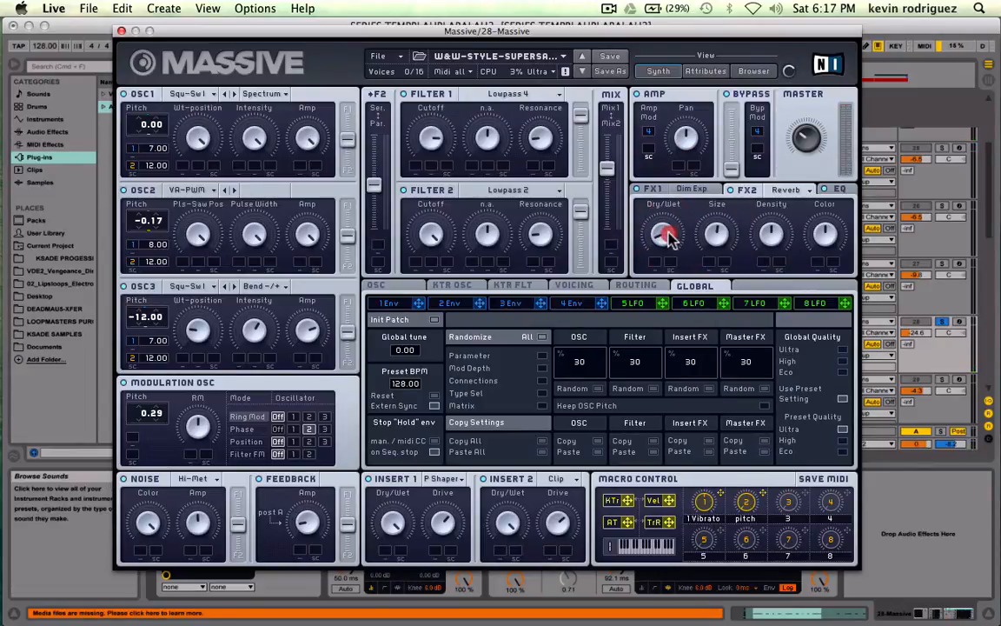
click(674, 224)
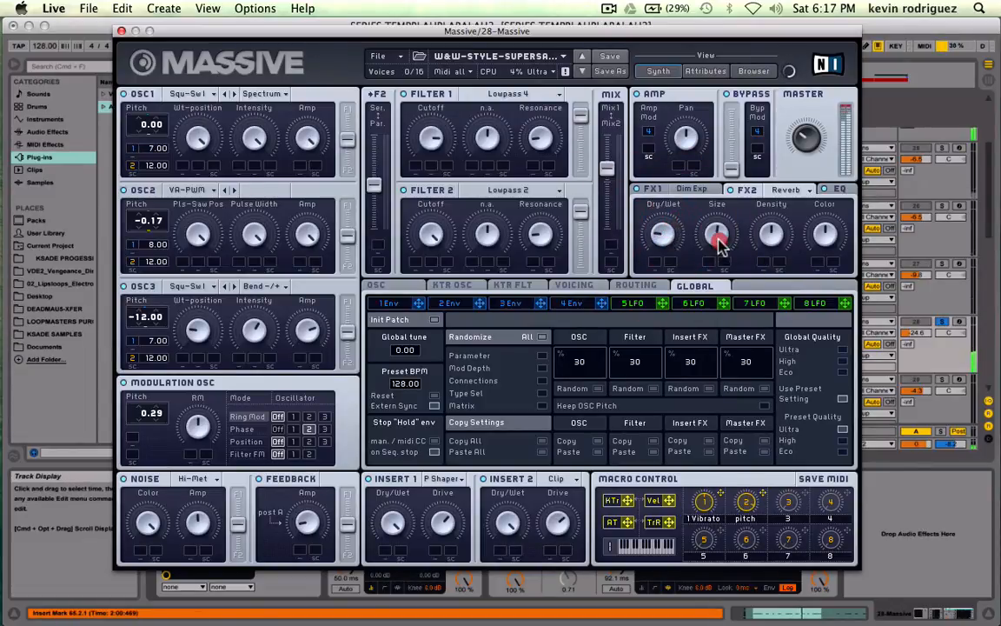
click(713, 263)
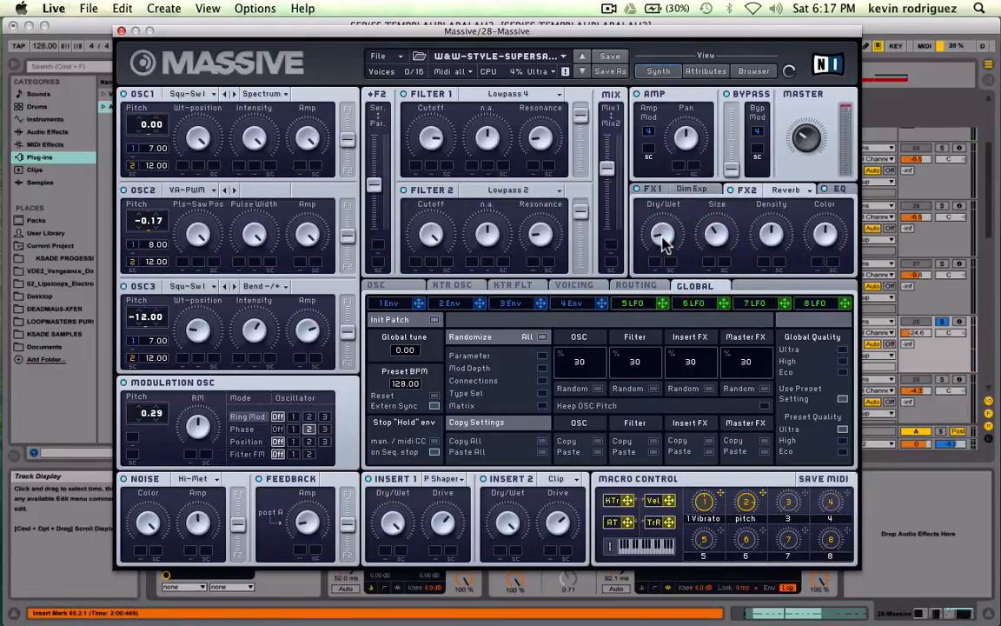
click(121, 31)
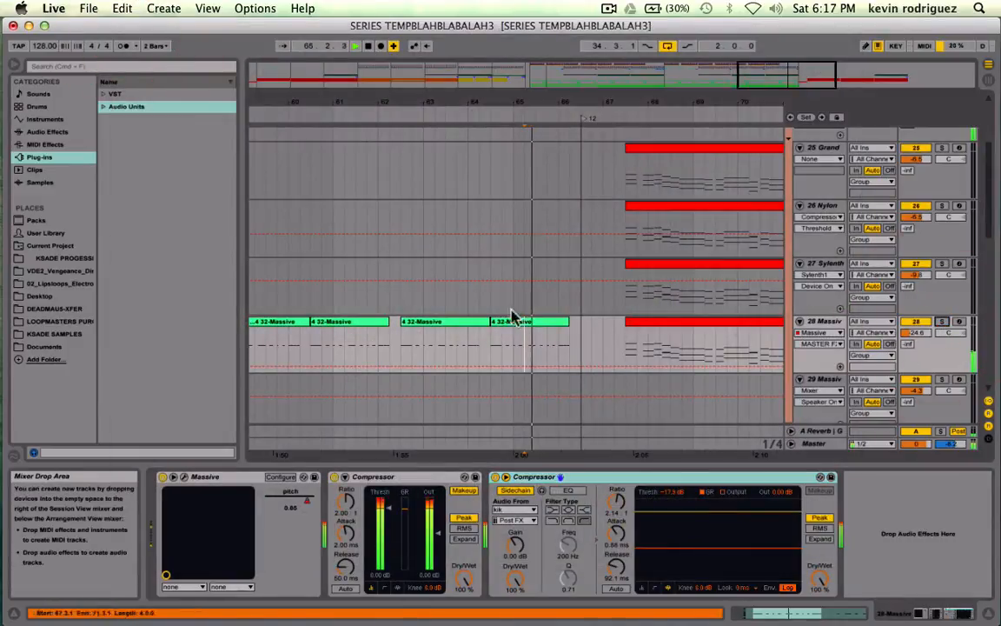
Play the sections before the drop from 30.1.1, 27.4.1 and 21.2.1, briefly soloing track 28, to check its adjusted reverb.
scroll(397, 317, left, 10)
scroll(397, 317, down, 3)
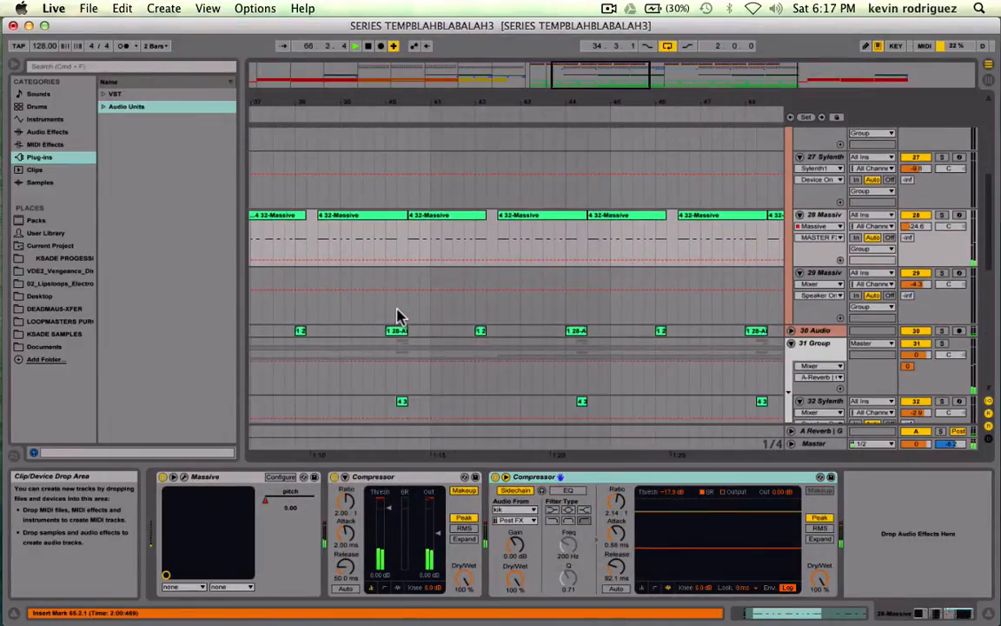
scroll(397, 317, left, 6)
scroll(397, 314, up, 1)
click(395, 265)
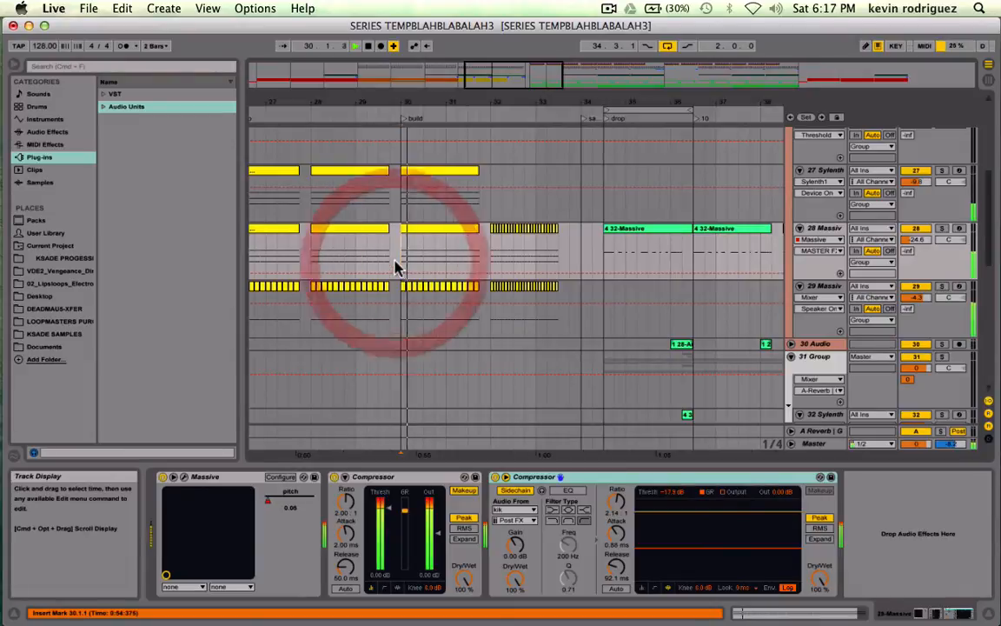
click(297, 254)
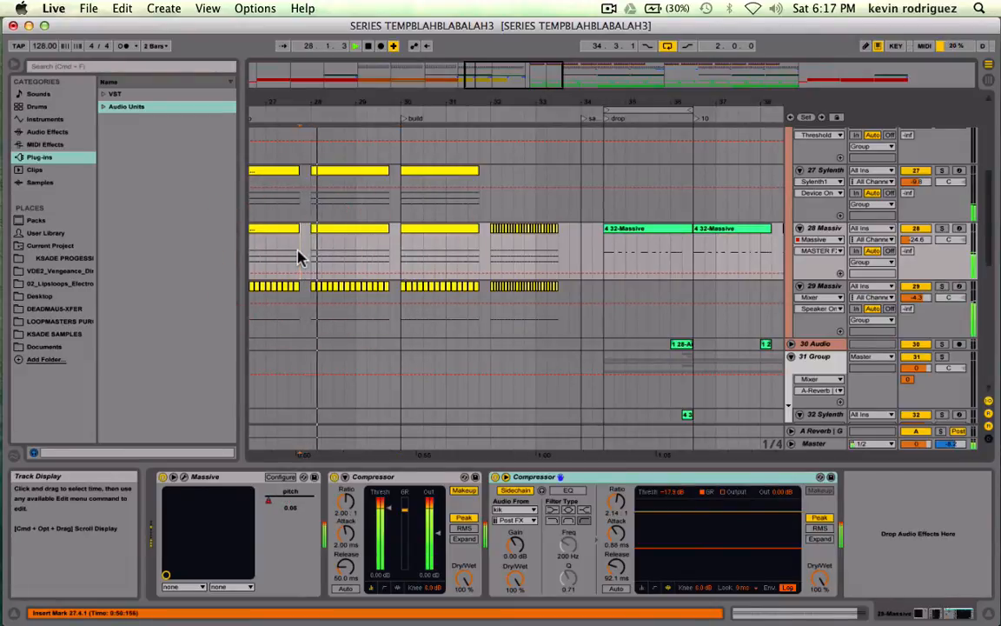
scroll(591, 261, left, 6)
click(507, 257)
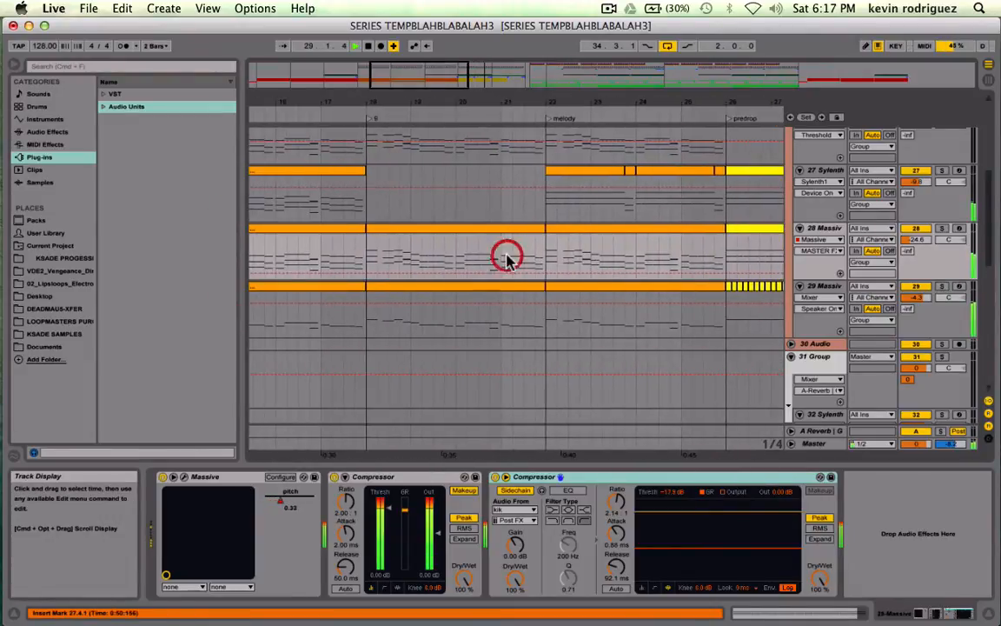
click(942, 229)
click(941, 228)
Play into the drop from 34.2.1, turn off the arrangement loop, and show the whole arrangement.
scroll(674, 232, right, 6)
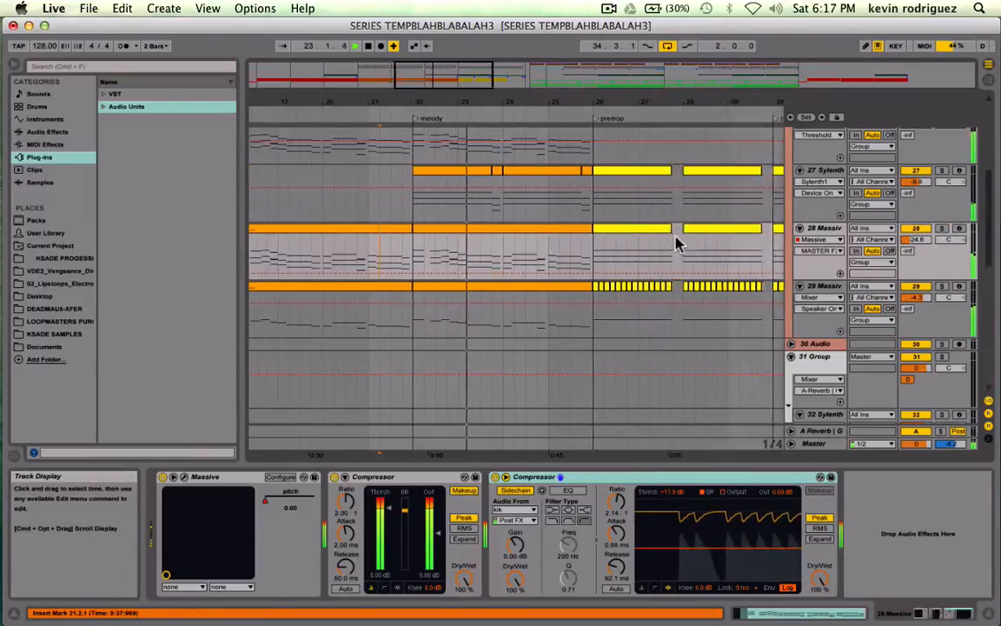
click(543, 251)
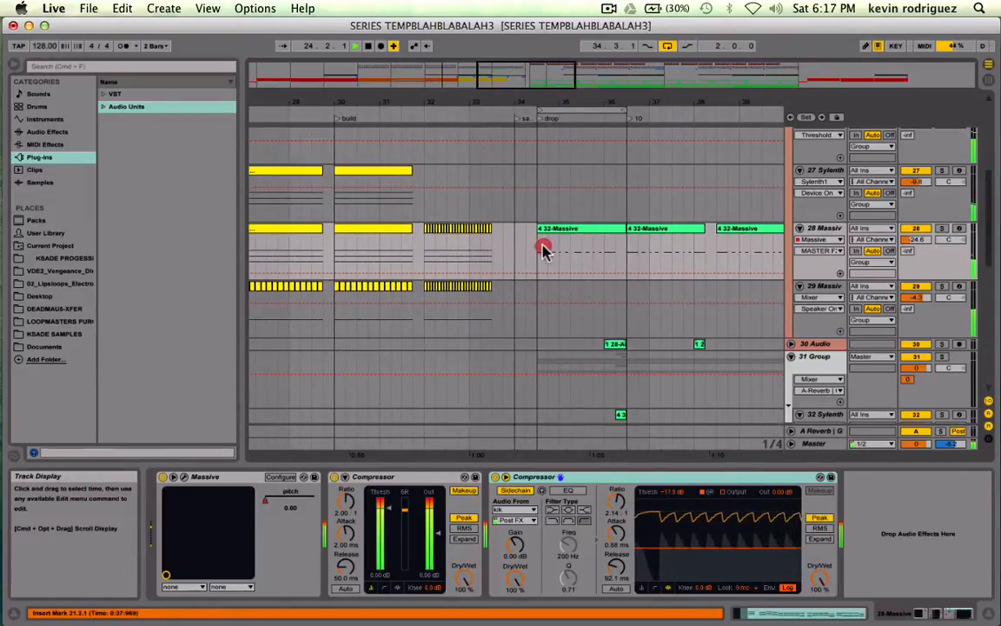
click(532, 251)
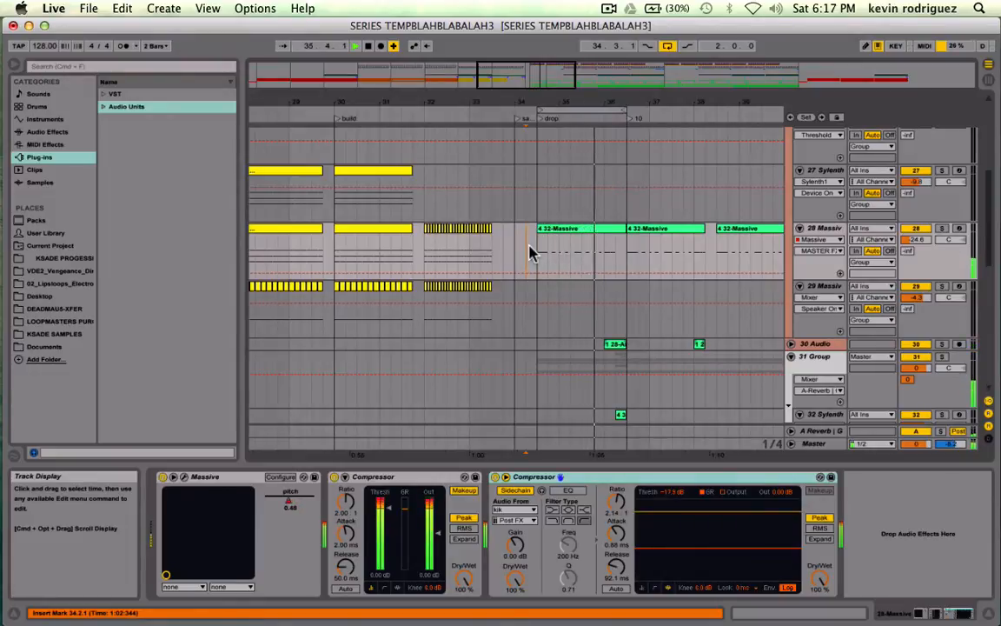
click(666, 45)
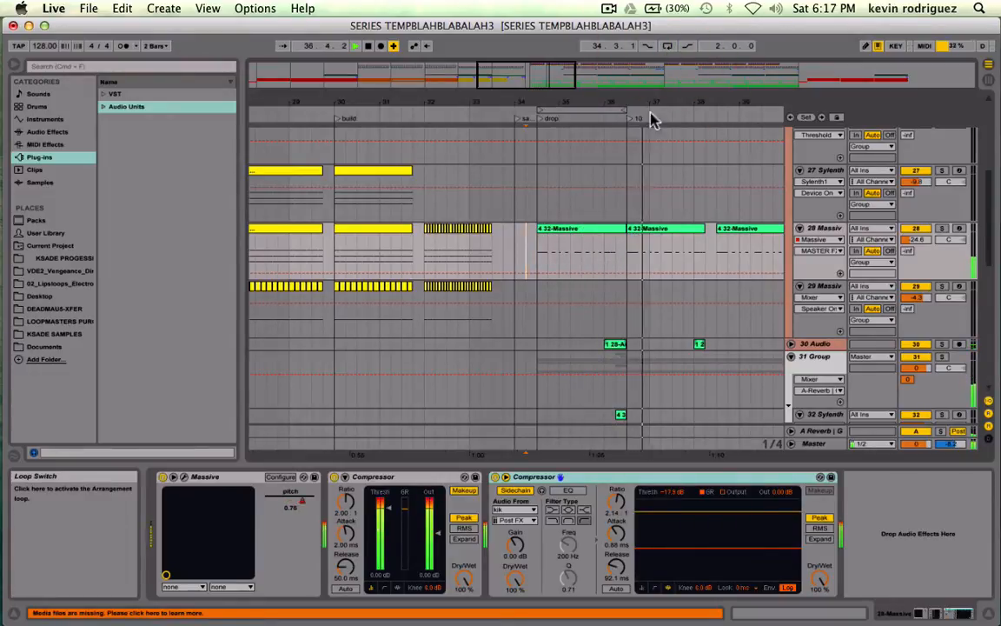
scroll(641, 253, up, 3)
scroll(641, 253, right, 3)
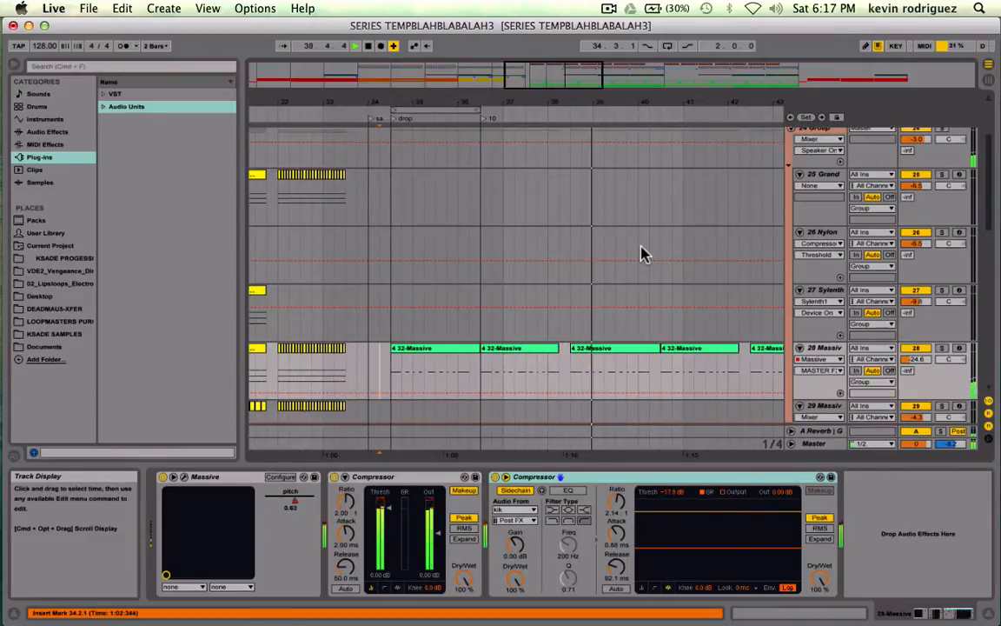
drag(572, 94, 688, 82)
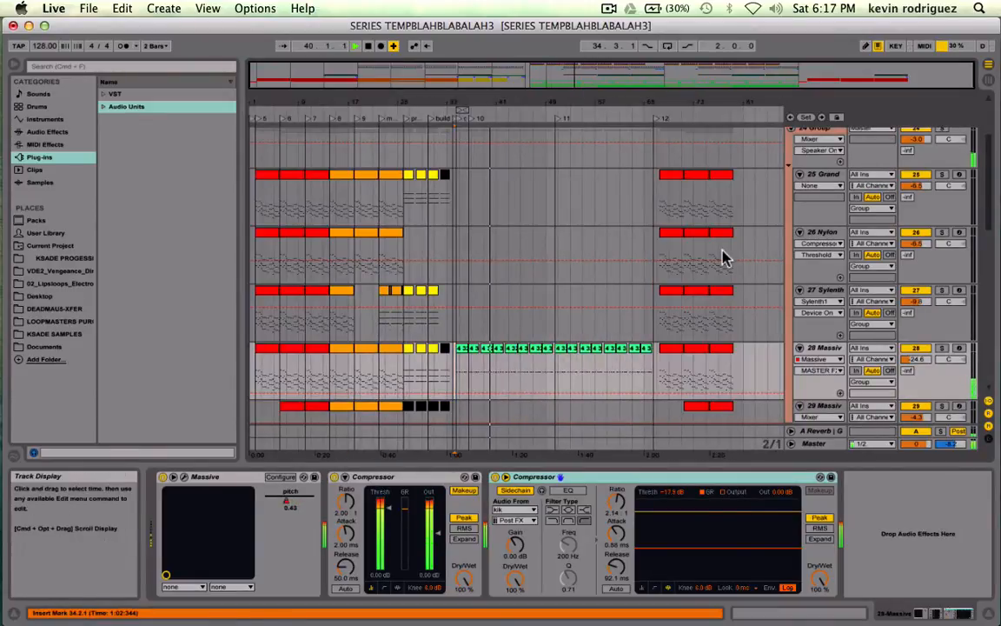
Fold 24 Group and 31 Group in the arrangement and save the set.
scroll(723, 257, up, 4)
click(789, 235)
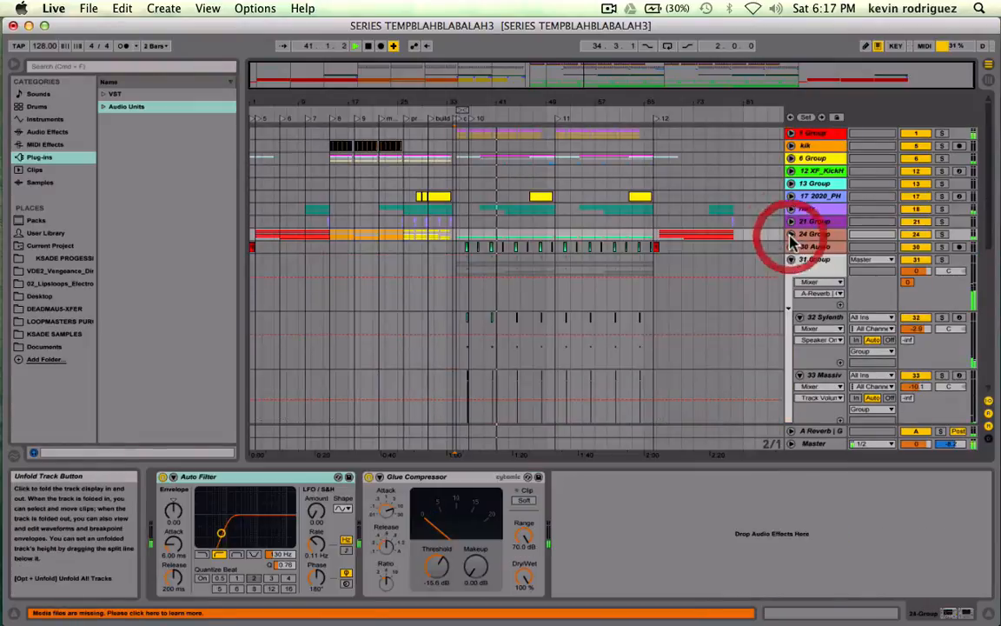
click(790, 260)
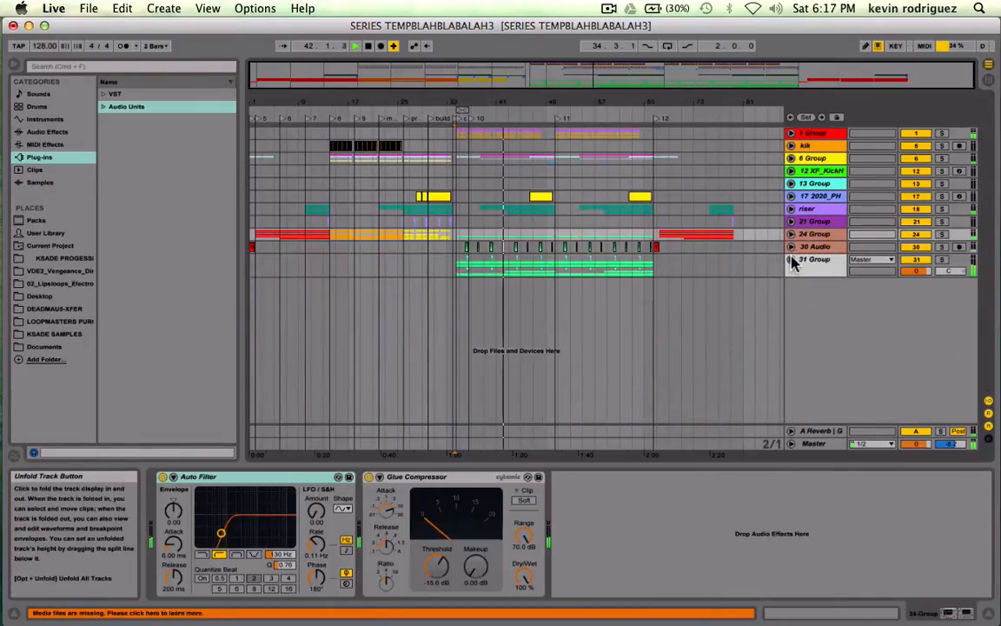
key(super+s)
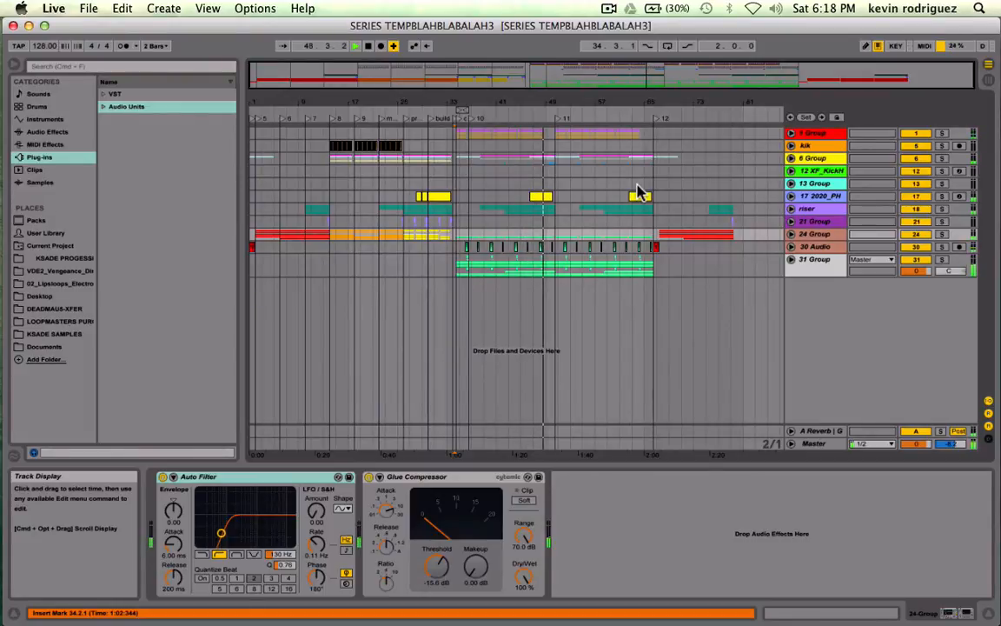
Set a new locator at 49.3.1, just before locator 11 in the arrangement.
drag(559, 71, 639, 187)
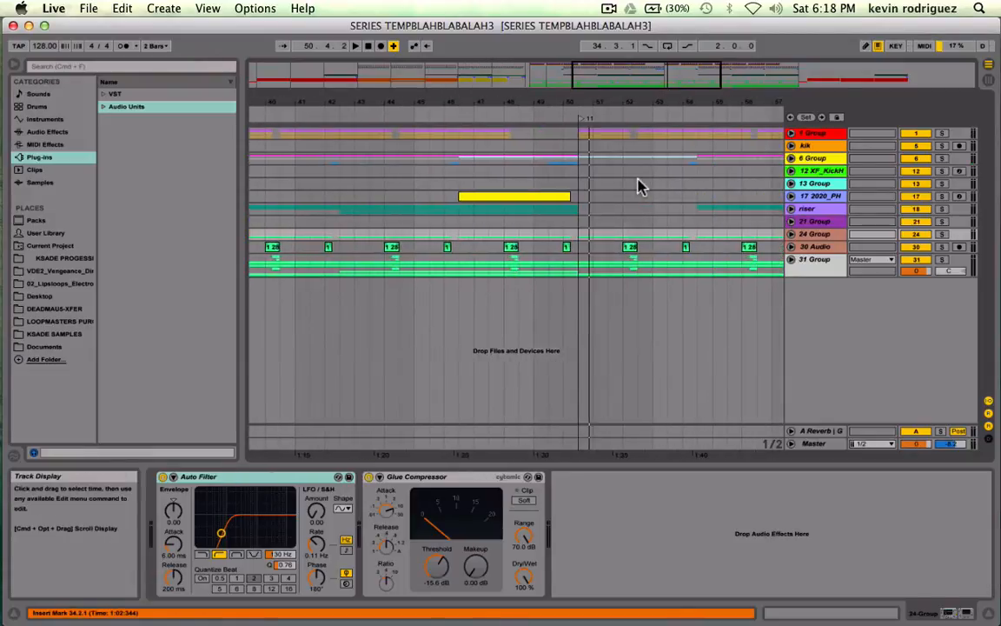
click(550, 132)
click(806, 118)
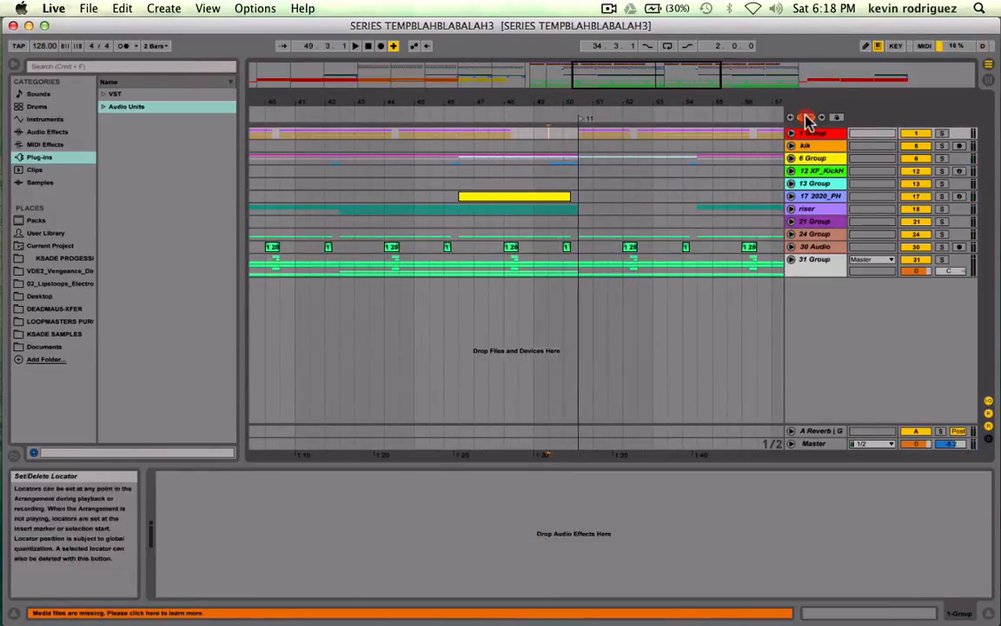
Check the gap from 34.1.1 to 34.3.1 before the drop by selecting it and playing from 33.1.1.
scroll(560, 200, left, 2)
scroll(560, 201, left, 10)
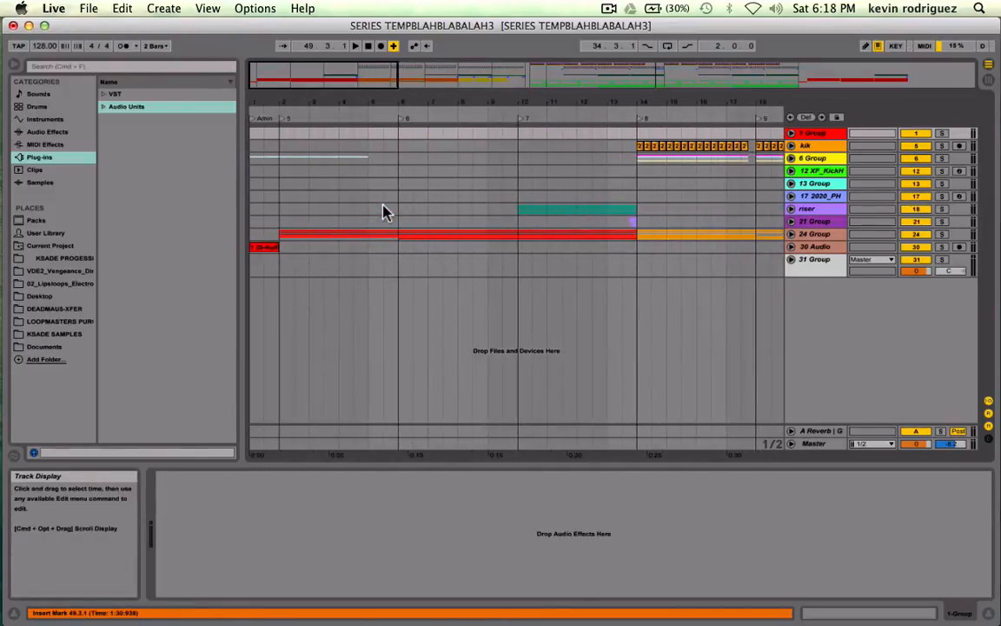
scroll(384, 212, right, 8)
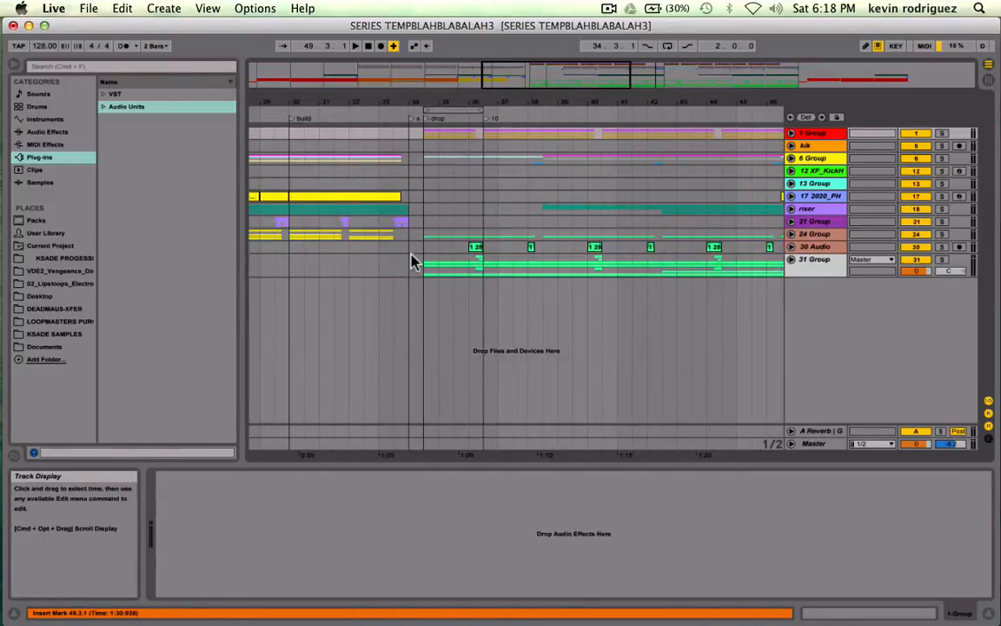
mouse_move(435, 176)
mouse_down()
mouse_move(435, 94)
mouse_move(421, 183)
mouse_up()
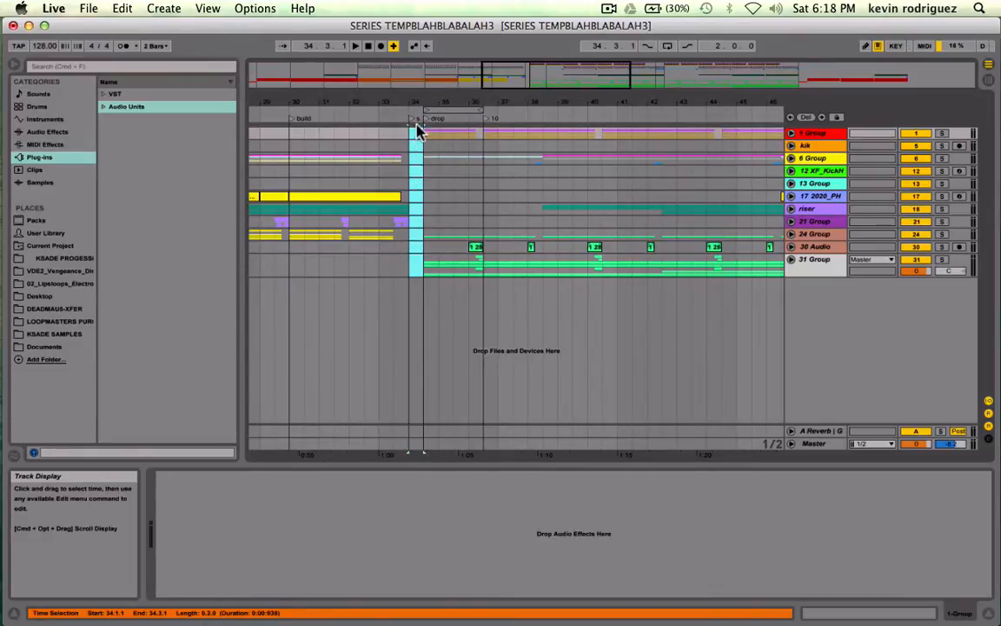
click(379, 111)
click(385, 279)
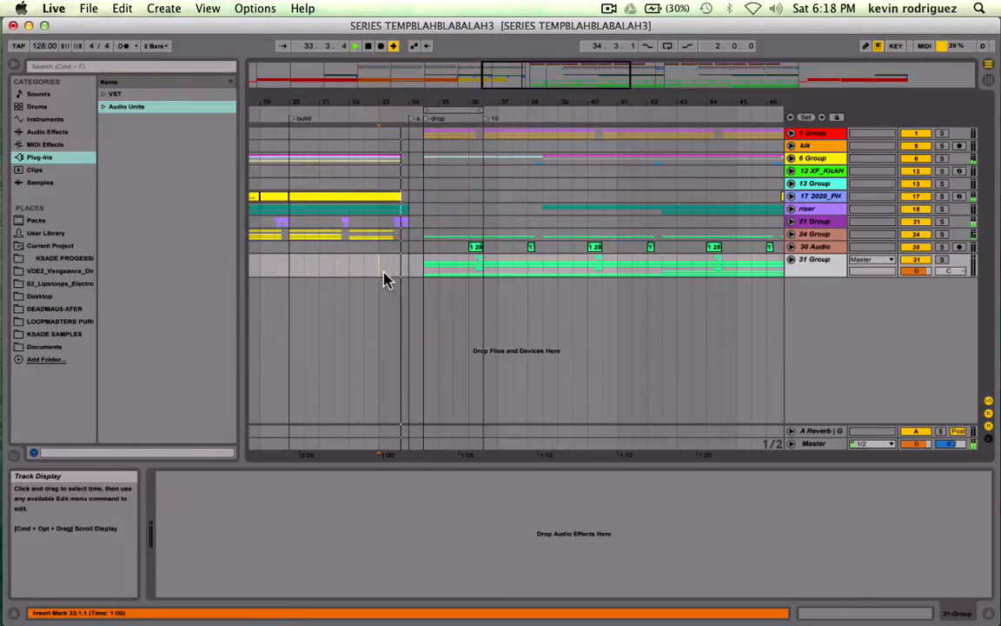
key(space)
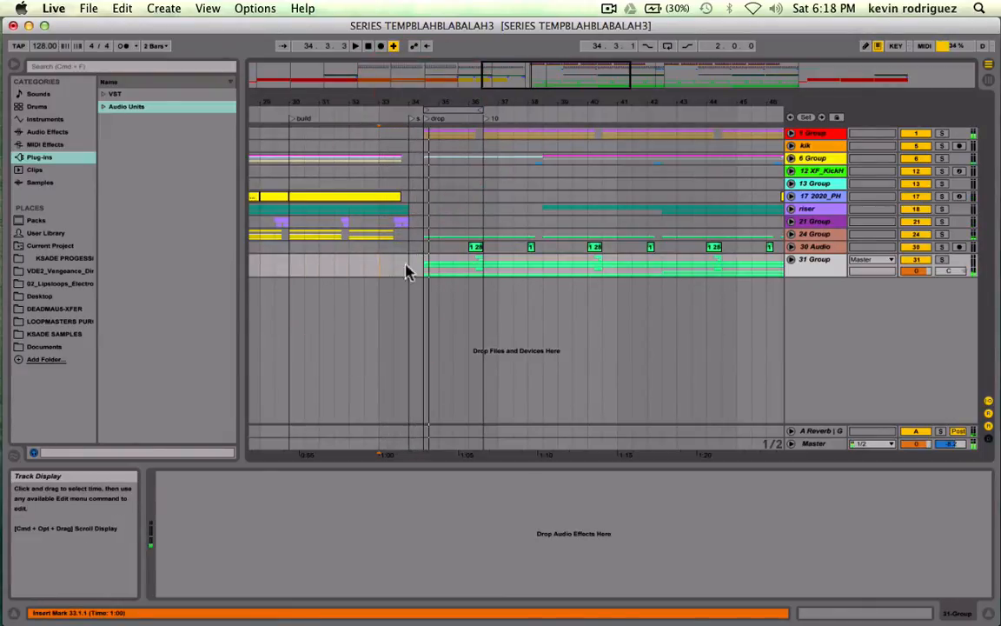
Move the new locator to 50.1.1, half a bar before locator 11, and play the transition from 49.3.1.
scroll(614, 232, right, 10)
scroll(614, 232, left, 5)
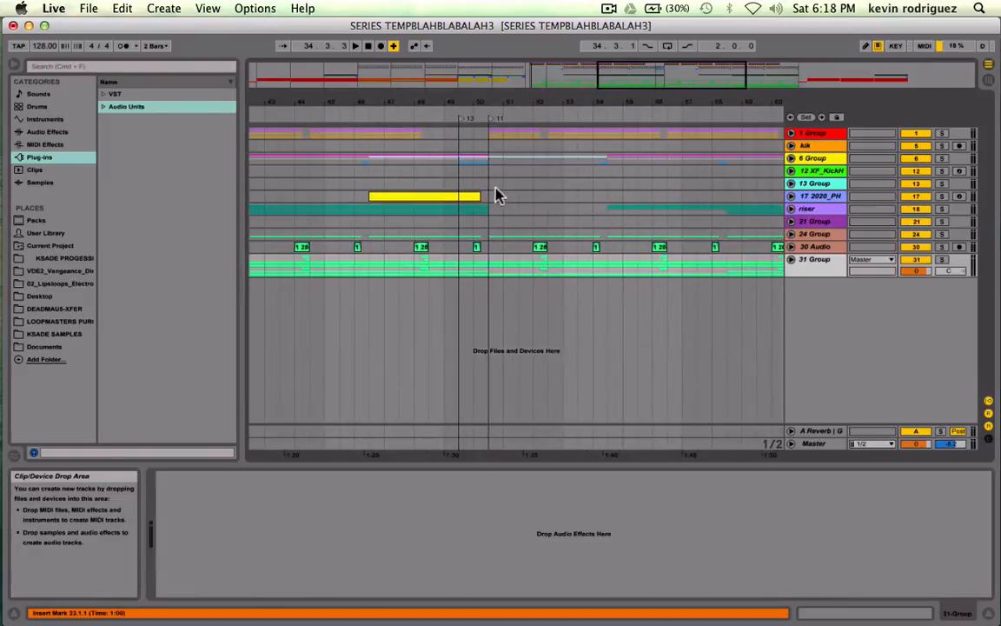
drag(462, 121, 479, 122)
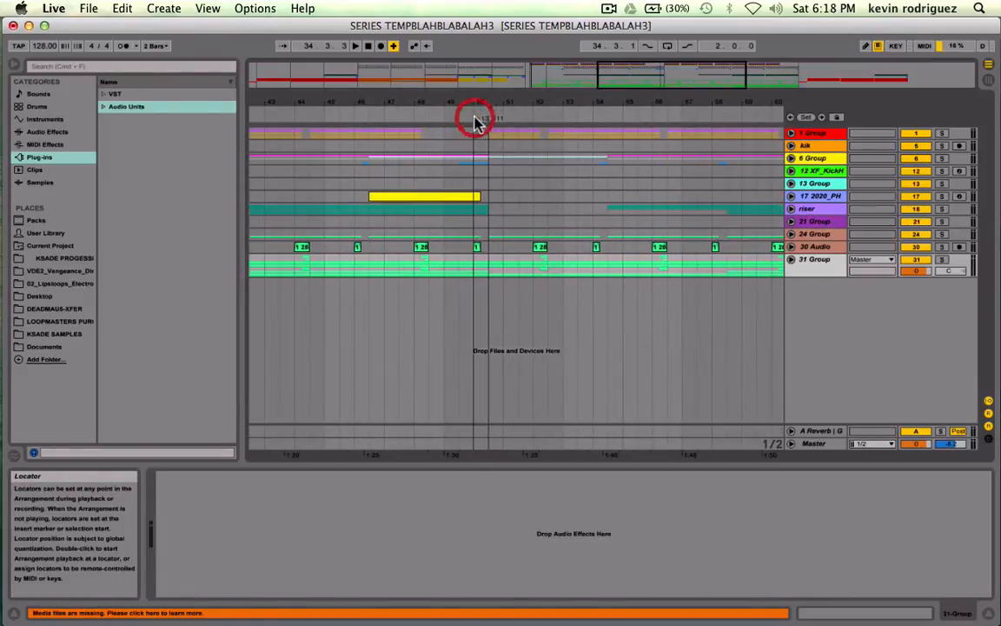
click(461, 229)
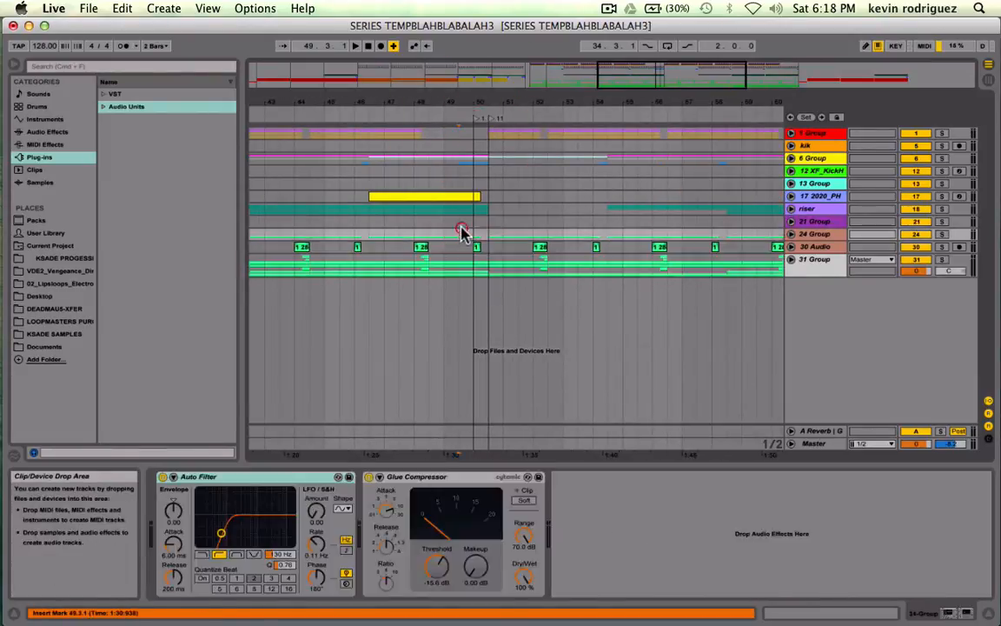
key(space)
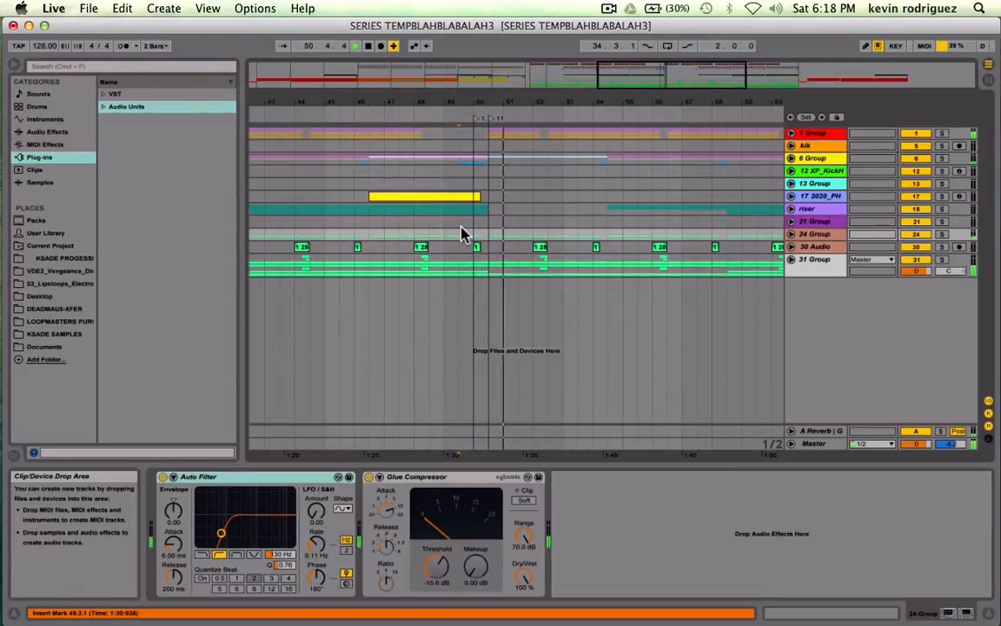
Insert a new audio track, place it below 31 Group, and leave it unfolded.
scroll(463, 235, left, 9)
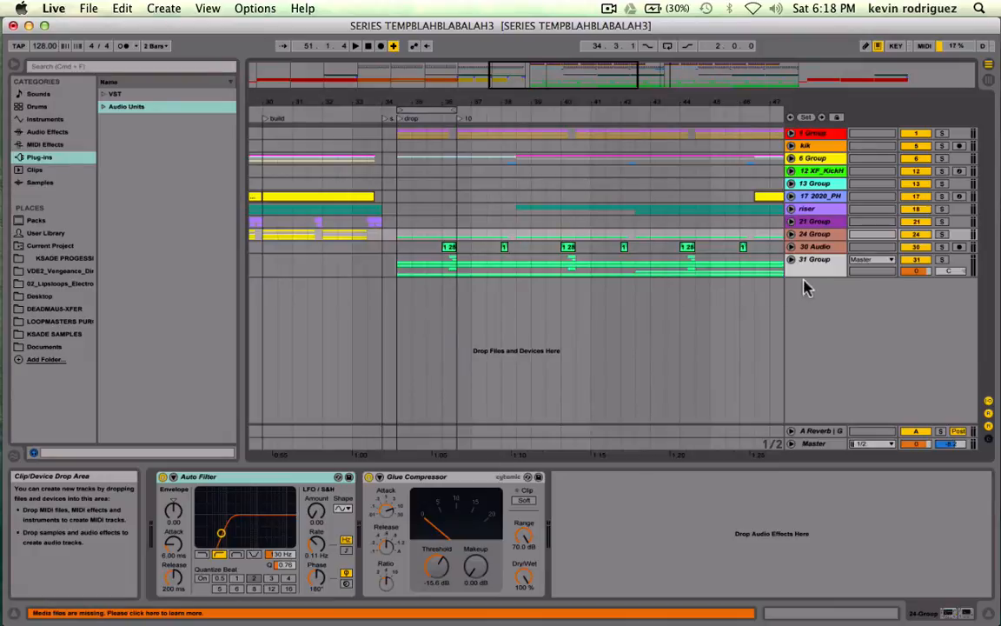
click(824, 303)
key(super+t)
click(813, 304)
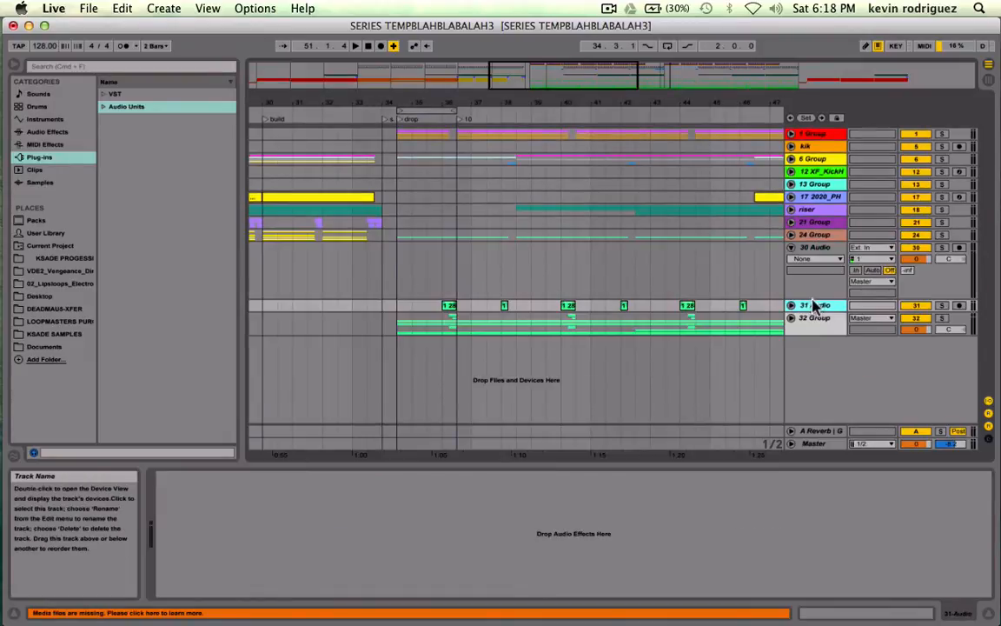
drag(813, 248, 814, 389)
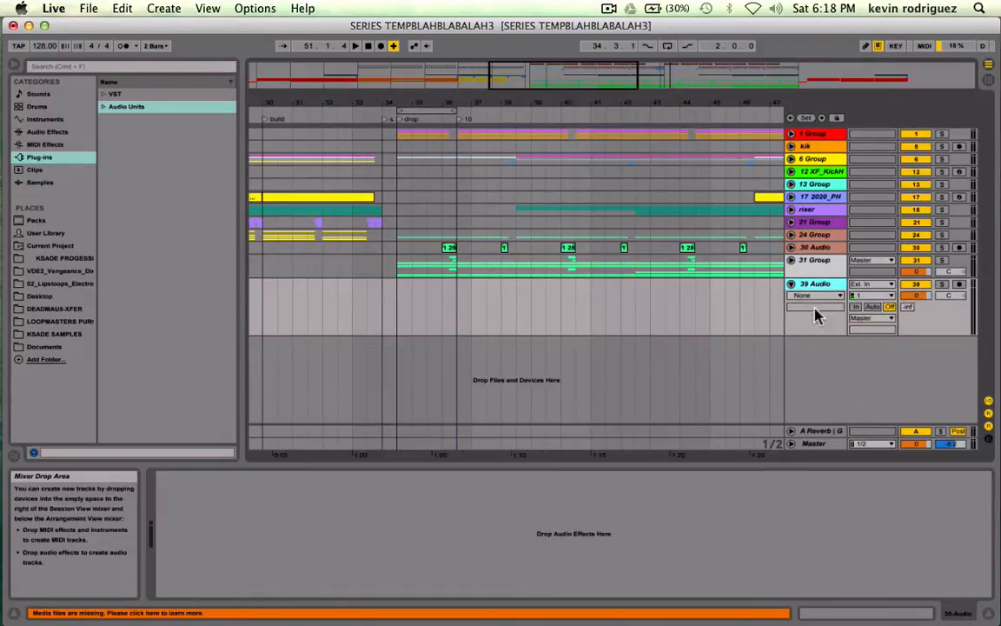
click(812, 284)
click(793, 284)
click(807, 266)
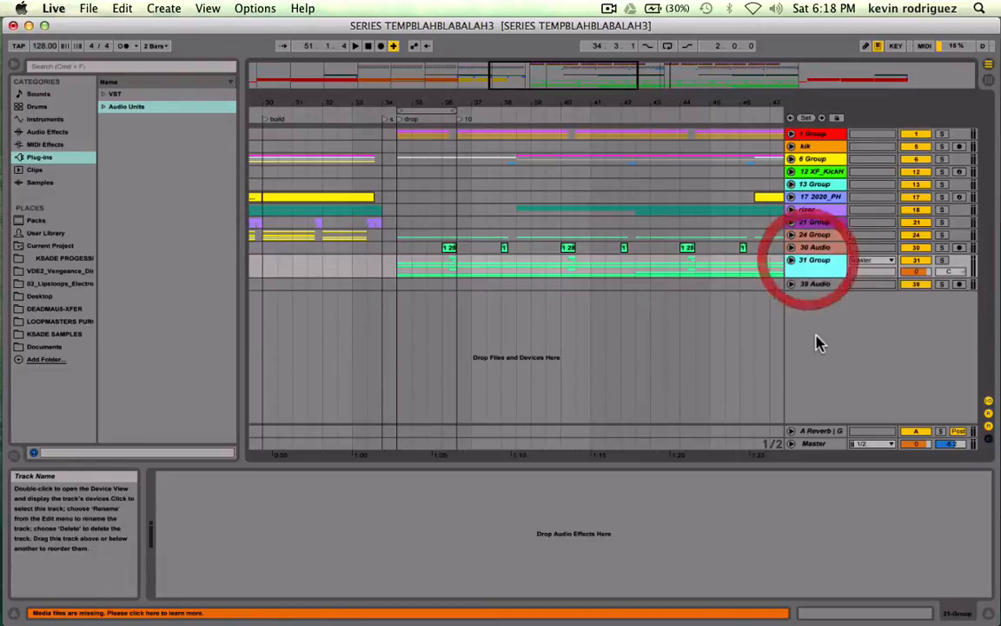
click(820, 356)
click(816, 284)
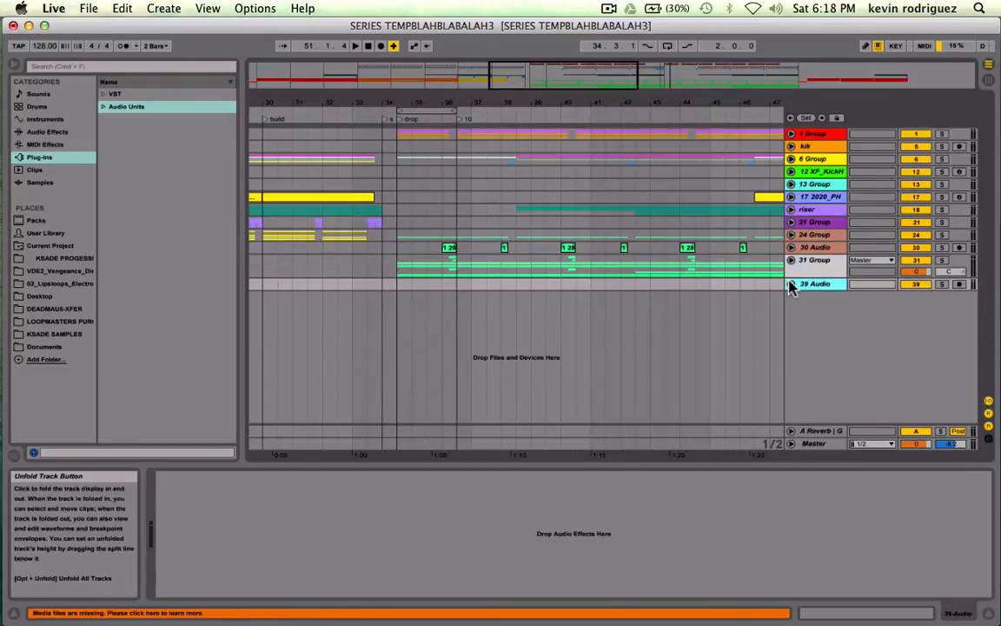
click(815, 296)
Arm the 39 Audio track with external input channel 1 and record a take from 31.3.1 into the drop.
click(380, 314)
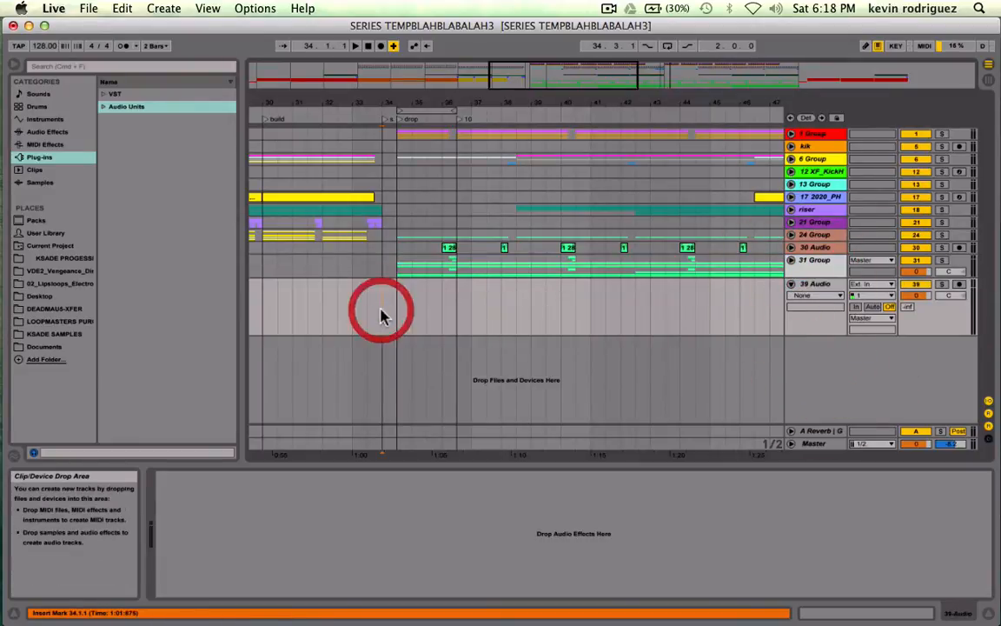
click(870, 297)
click(864, 314)
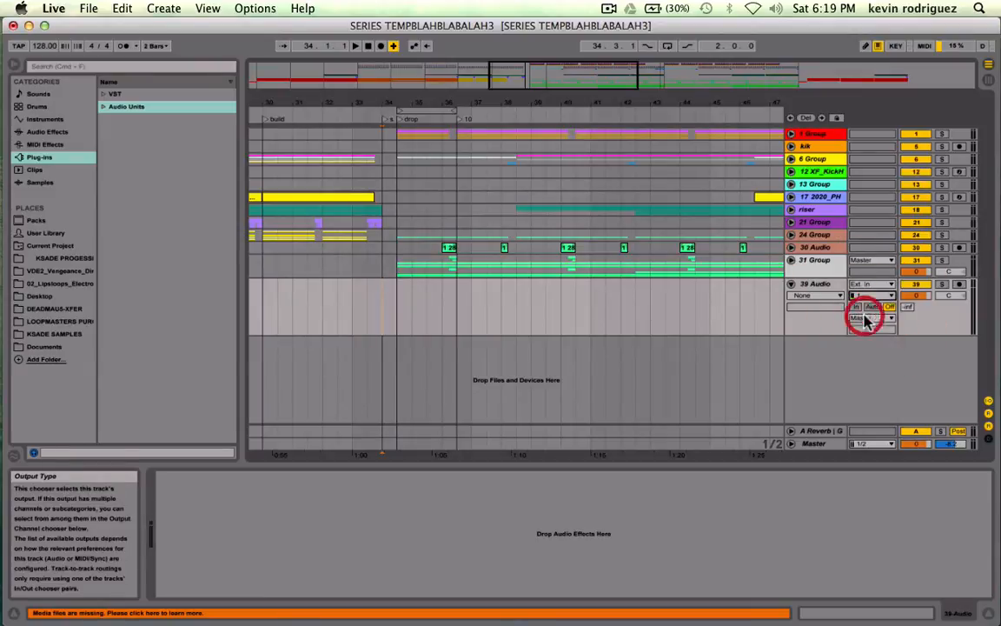
click(380, 318)
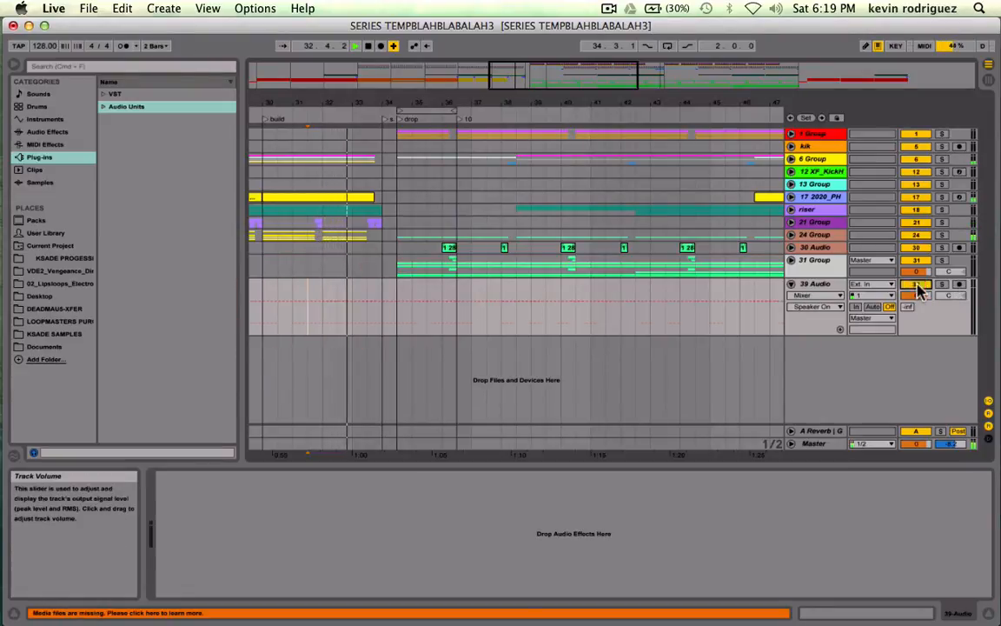
click(960, 285)
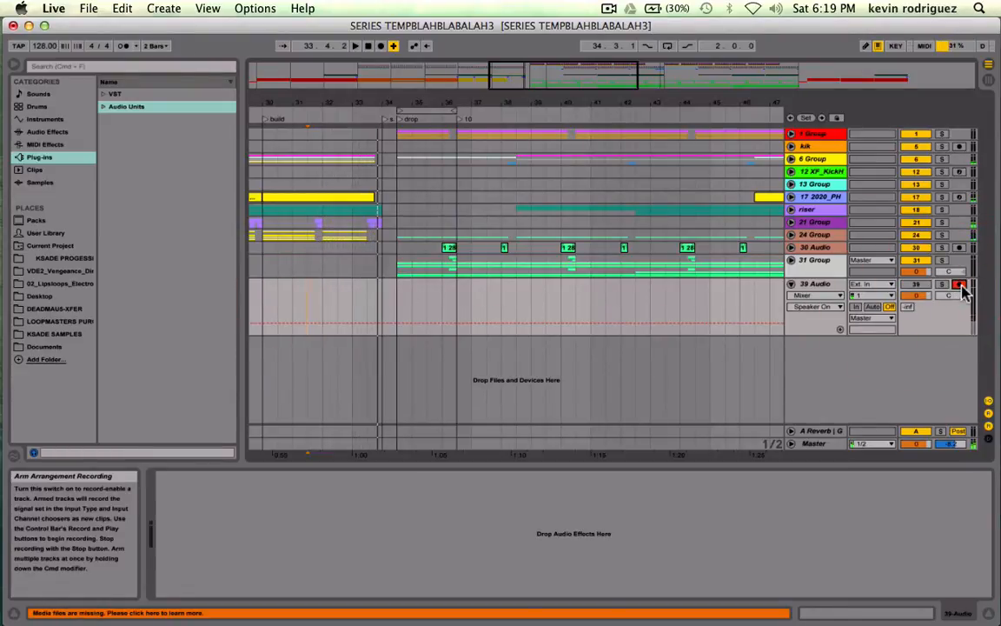
click(380, 45)
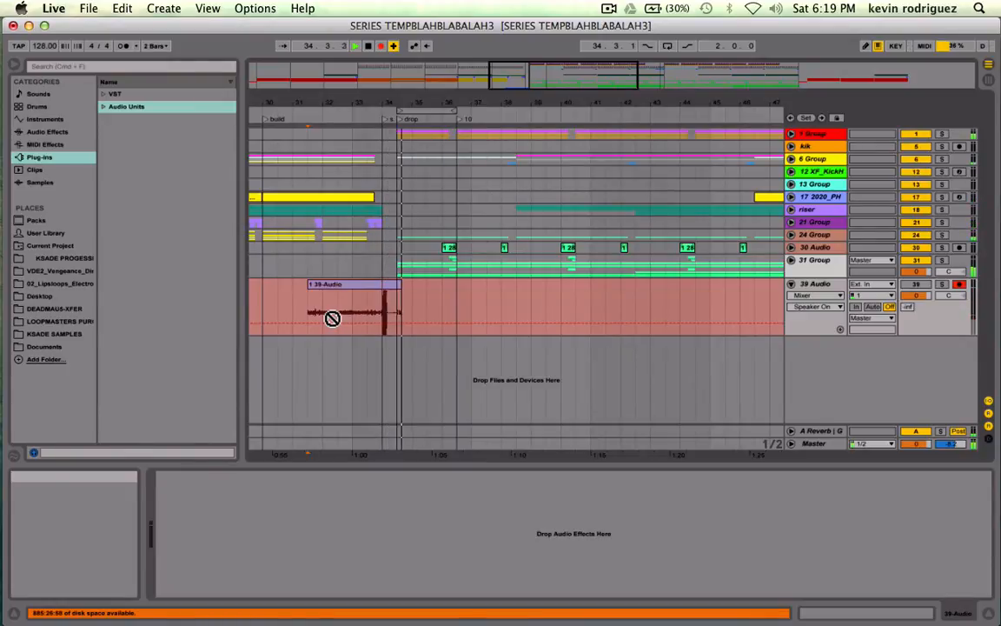
key(space)
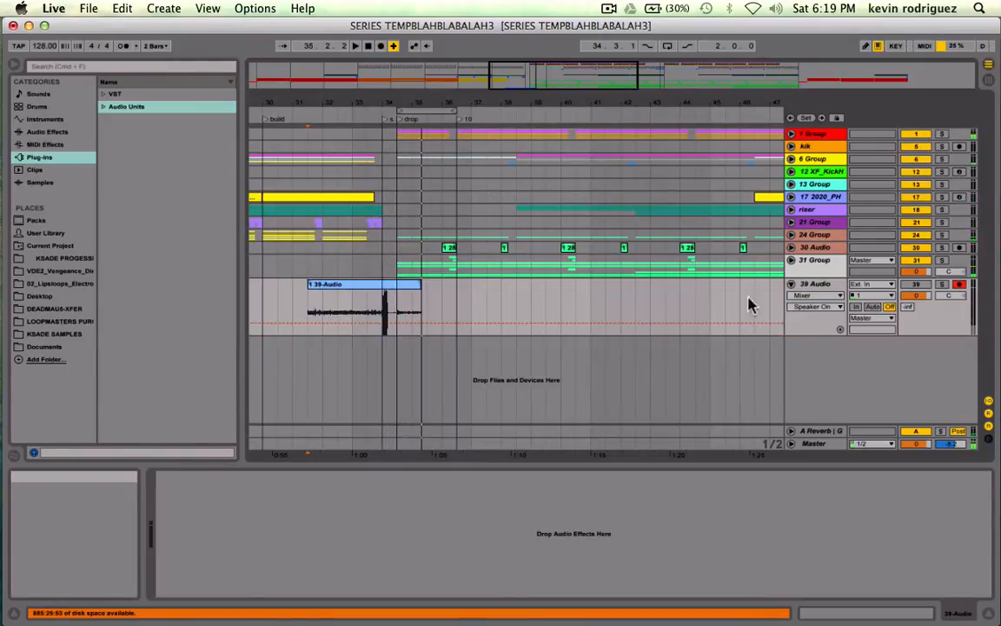
Disarm the 39 Audio track and trim its recording to the sample drop gap from 34.1.1 to 34.3.1.
click(958, 284)
drag(384, 297, 290, 307)
drag(426, 304, 397, 311)
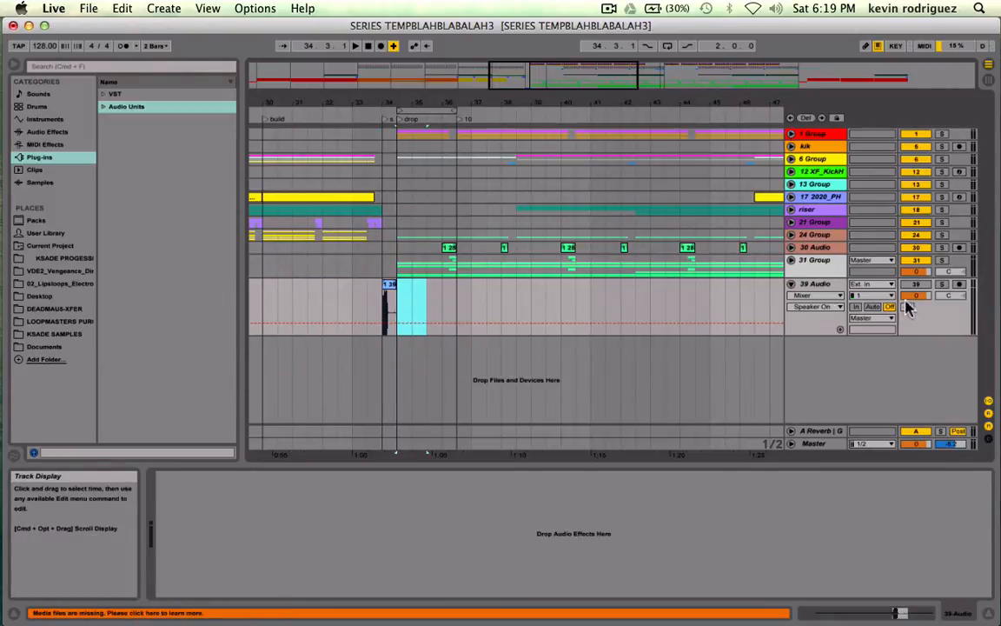
Set the 39 Audio track's volume to -15.7 dB and play its clip from 34.1.1.
drag(917, 295, 916, 323)
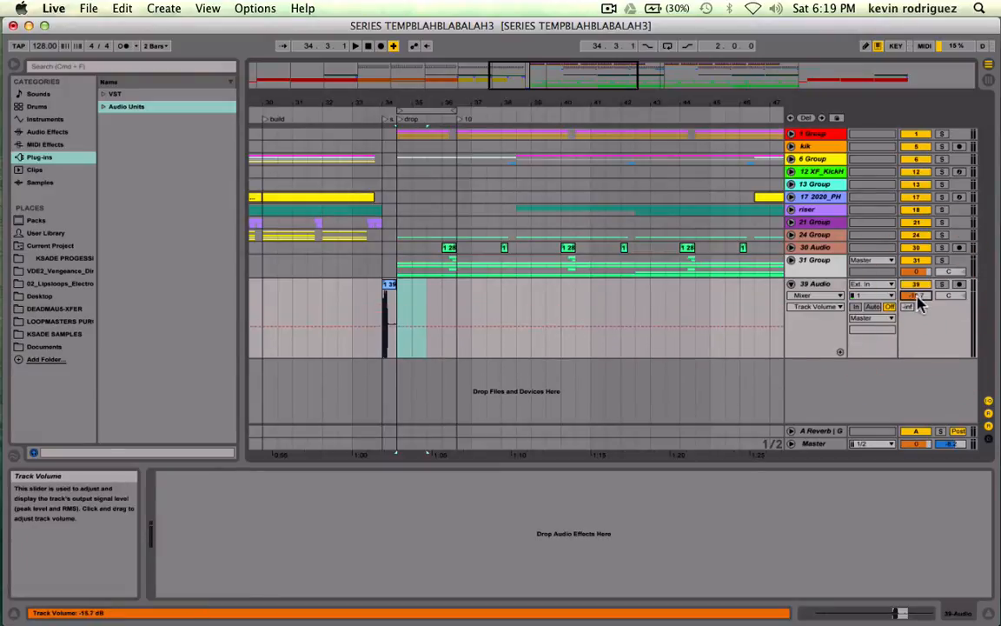
click(380, 306)
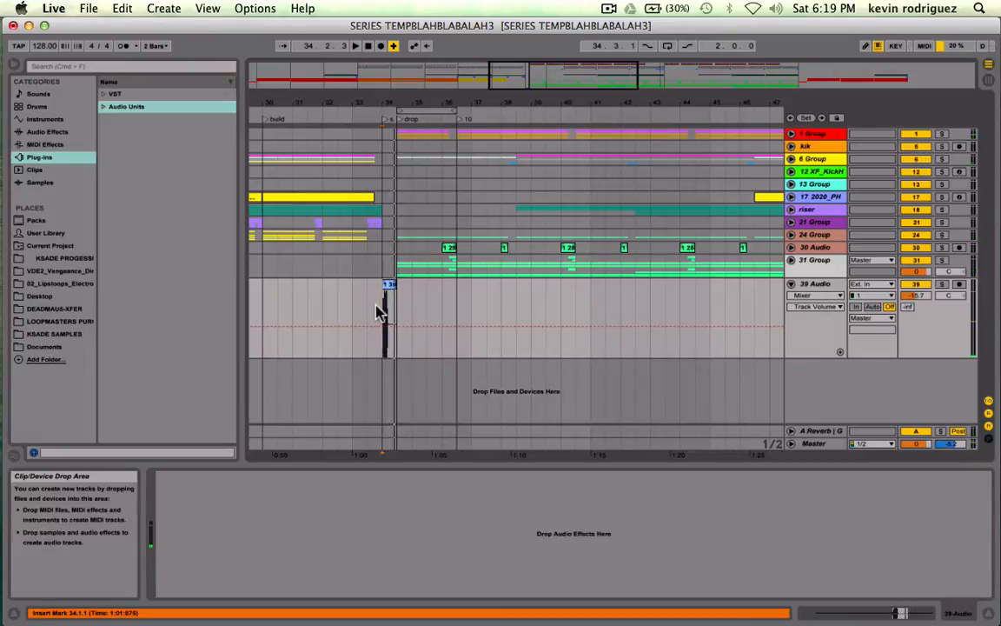
key(space)
Fold the 39 Audio track and play into its clip from 33.4.1 in a close-up view.
click(370, 310)
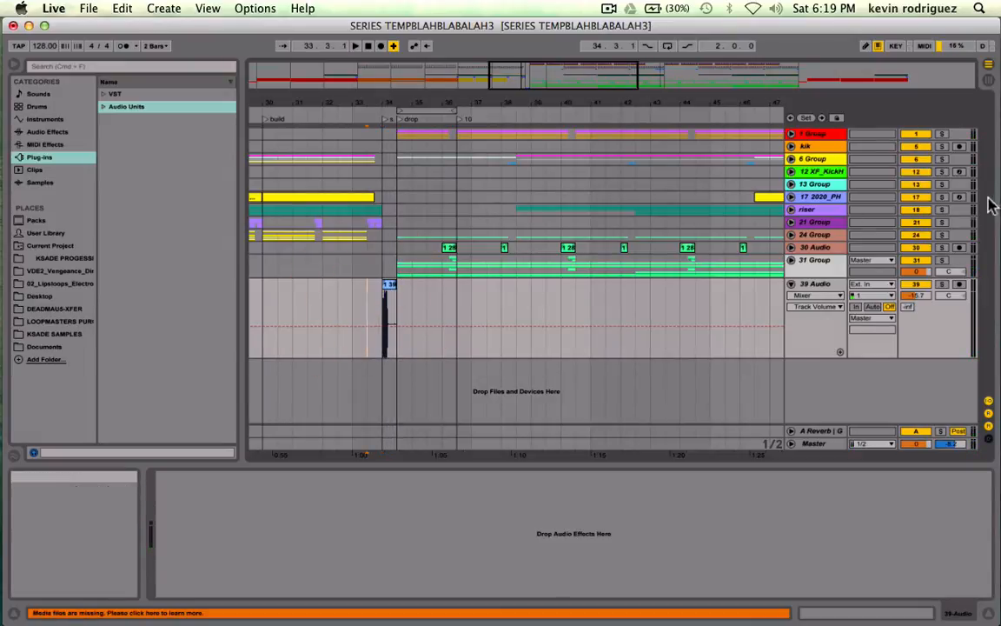
click(791, 284)
drag(534, 75, 537, 132)
scroll(511, 330, left, 5)
click(396, 286)
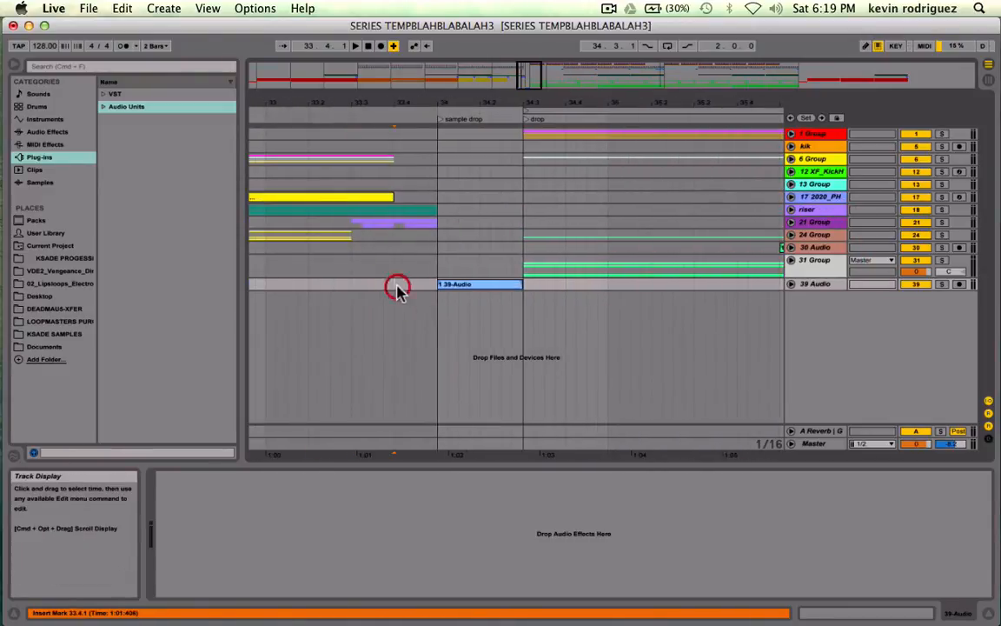
key(space)
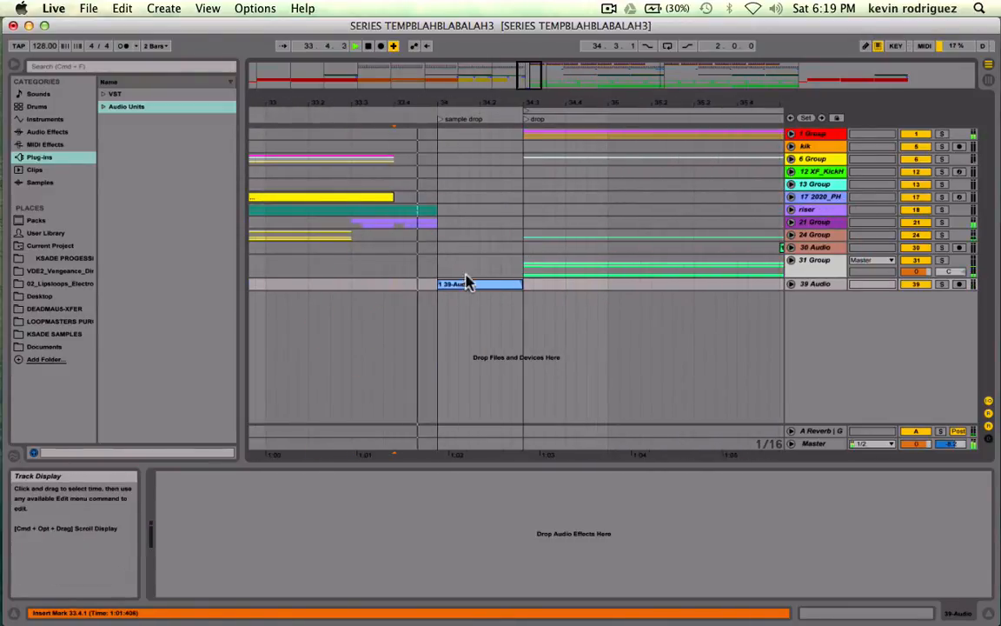
click(817, 286)
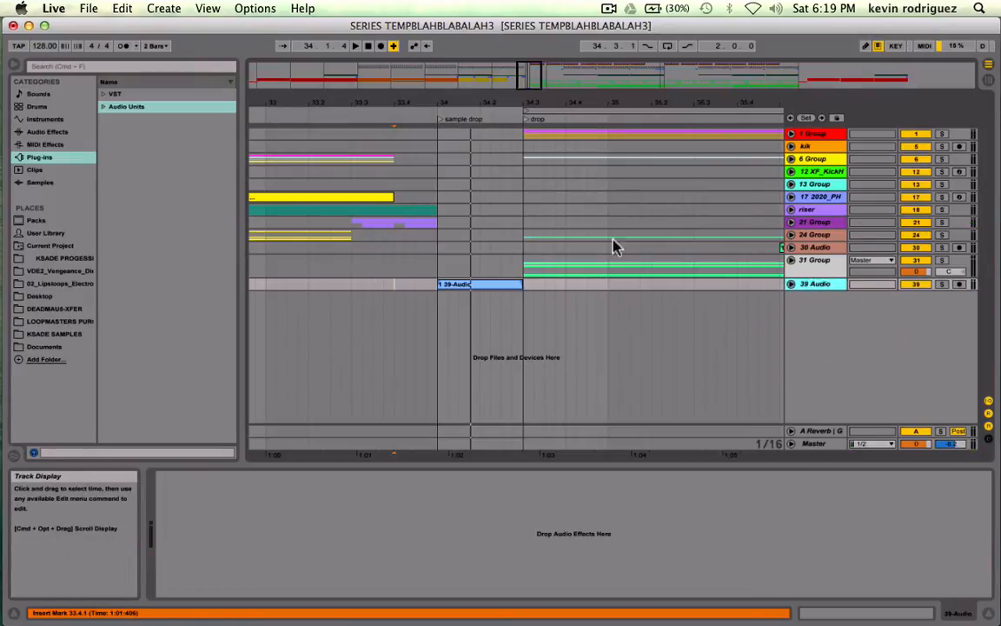
click(790, 260)
scroll(791, 264, down, 3)
scroll(792, 264, up, 3)
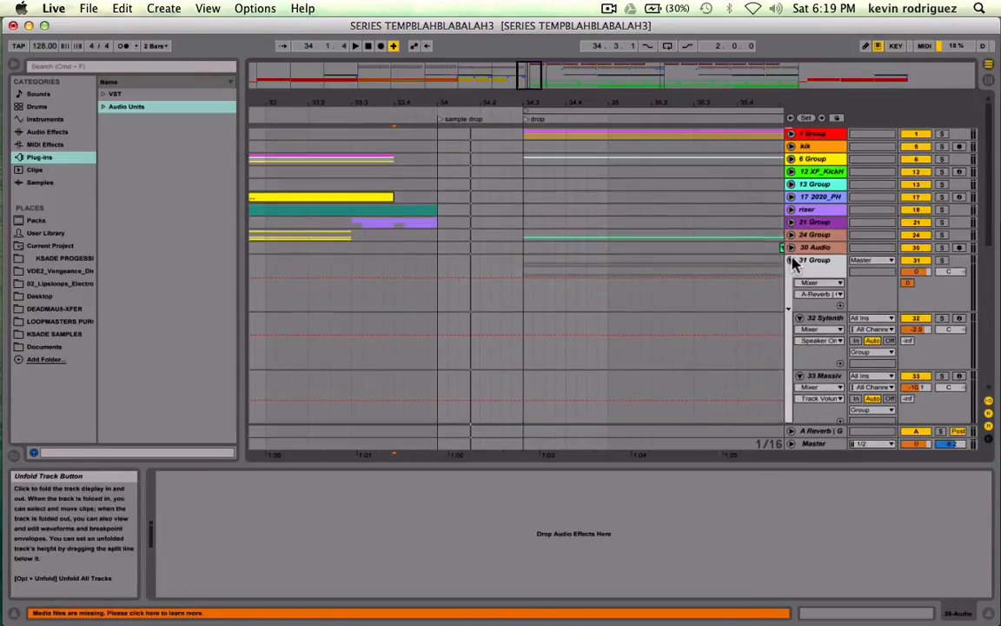
click(791, 260)
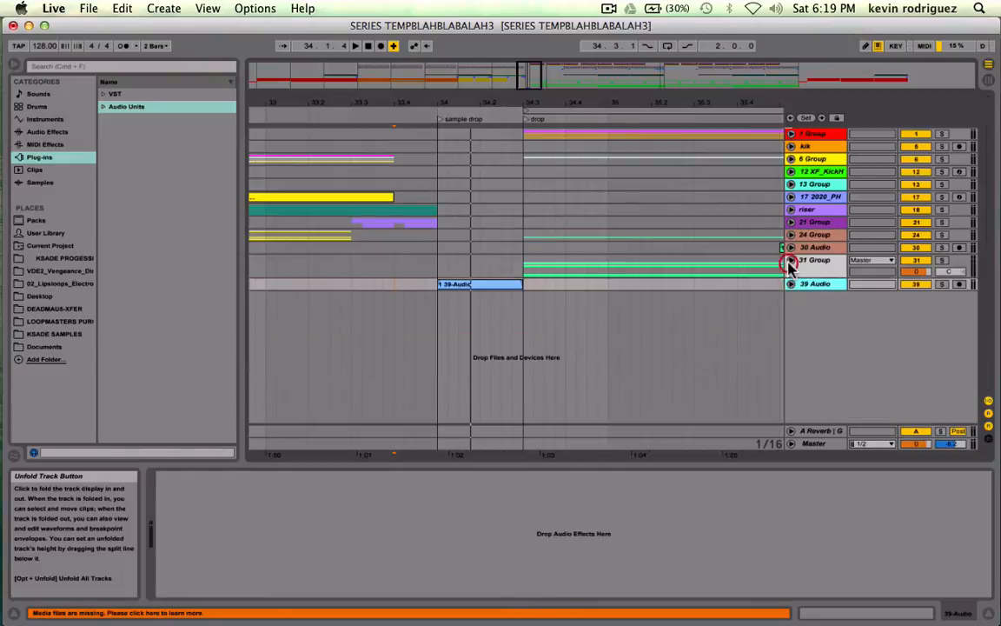
Add a Vocoder effect to the 39 Audio track and play its clip looped from 34.1.1 to 34.3.1.
click(48, 131)
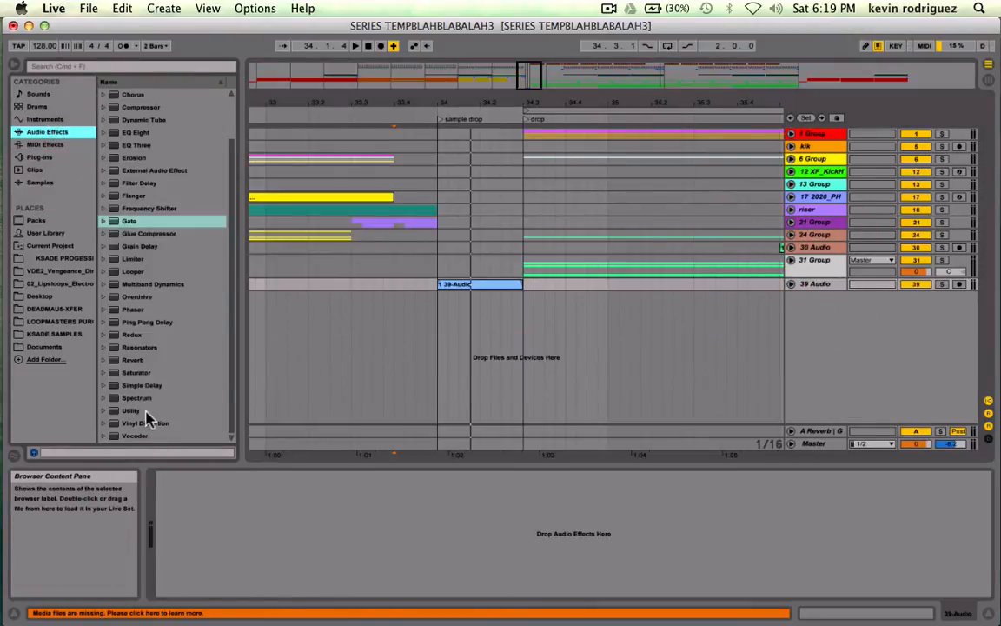
drag(127, 437, 299, 581)
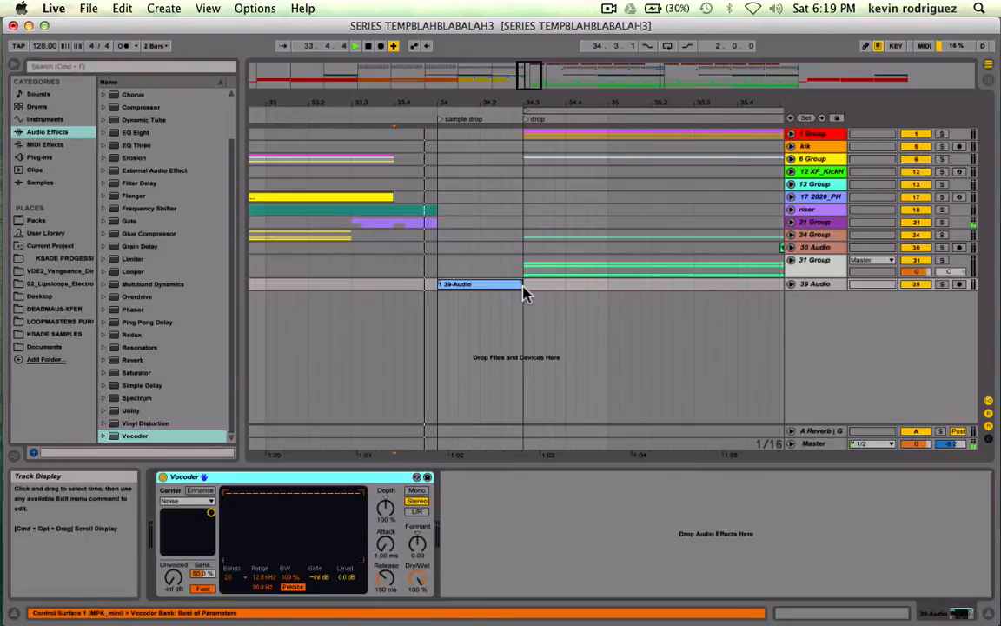
click(473, 285)
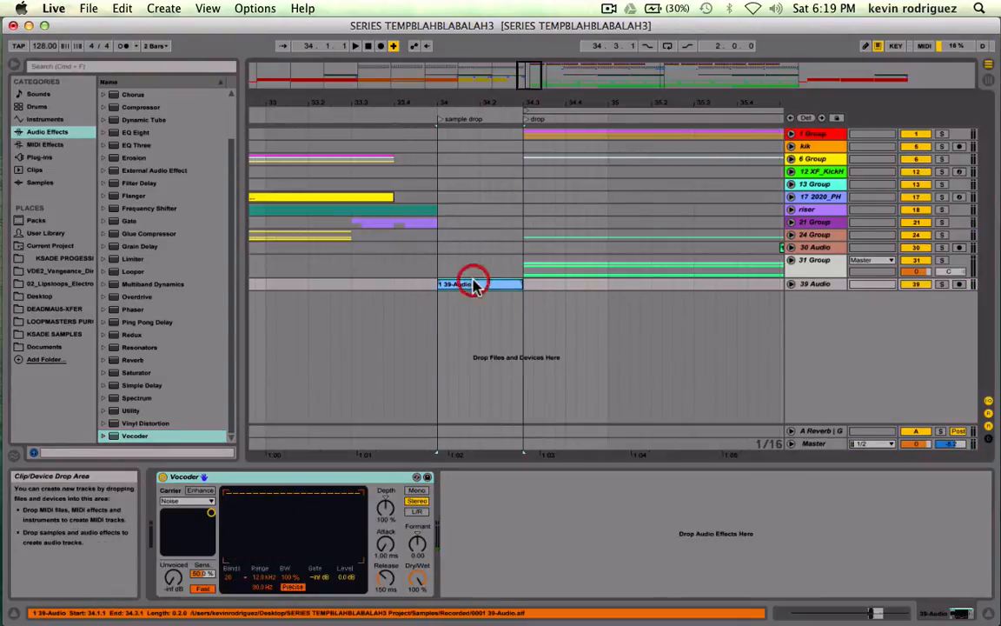
key(space)
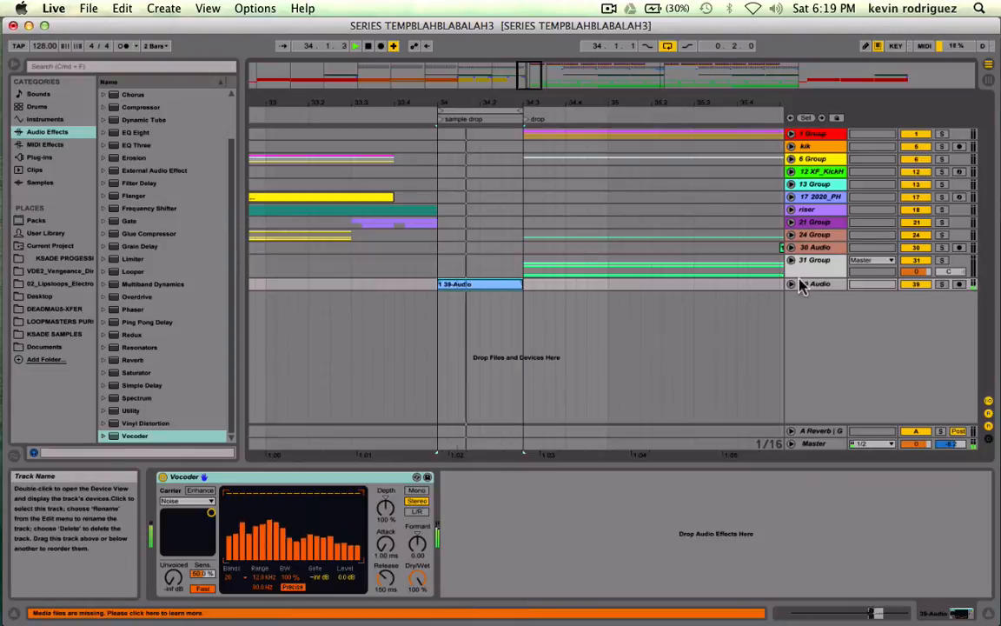
Set the Vocoder's carrier to External and stop playback.
click(185, 502)
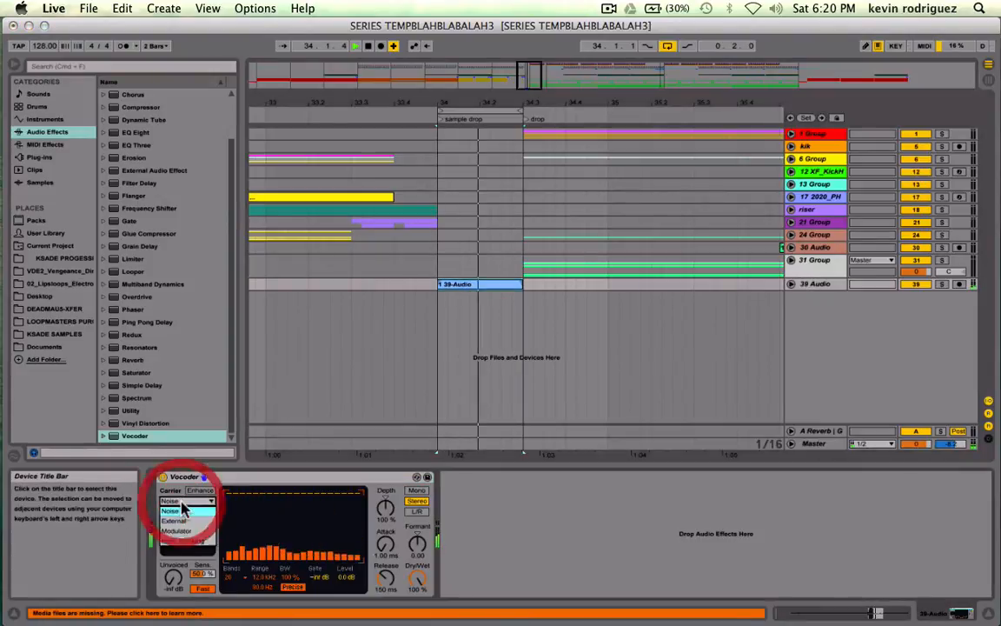
click(180, 521)
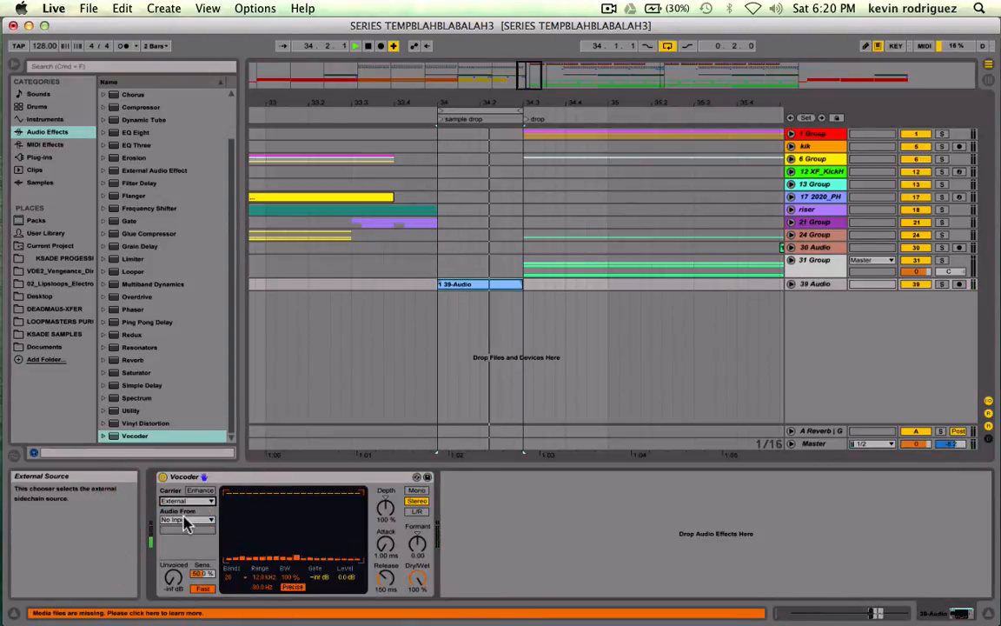
key(space)
Unfold 31 Group, copy the opening half bar of main track 34's 32-Massive clip to 34.1.1 before the drop, and play it.
click(791, 260)
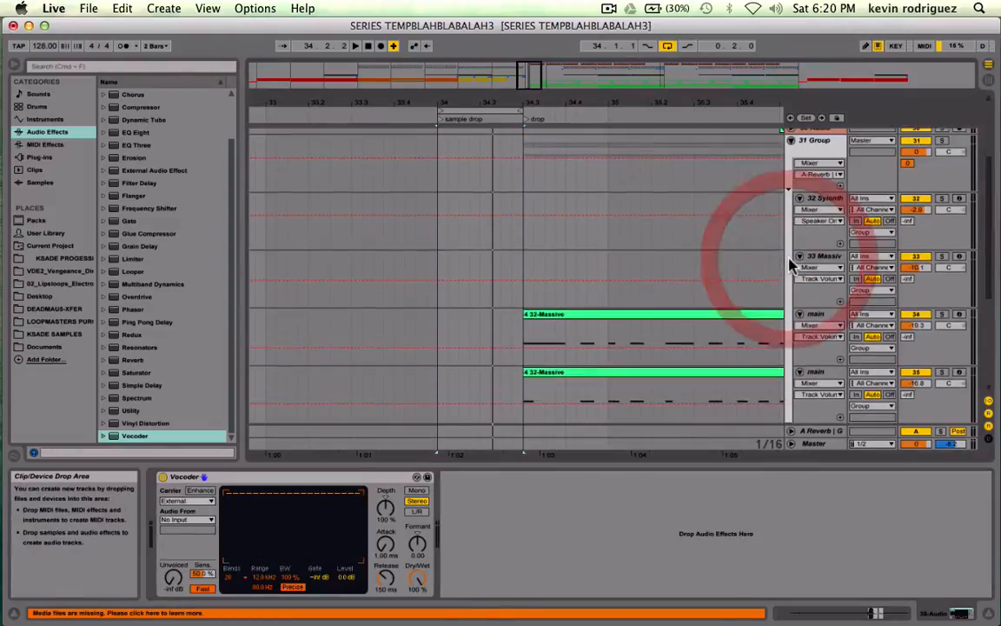
scroll(791, 263, down, 3)
drag(519, 226, 565, 215)
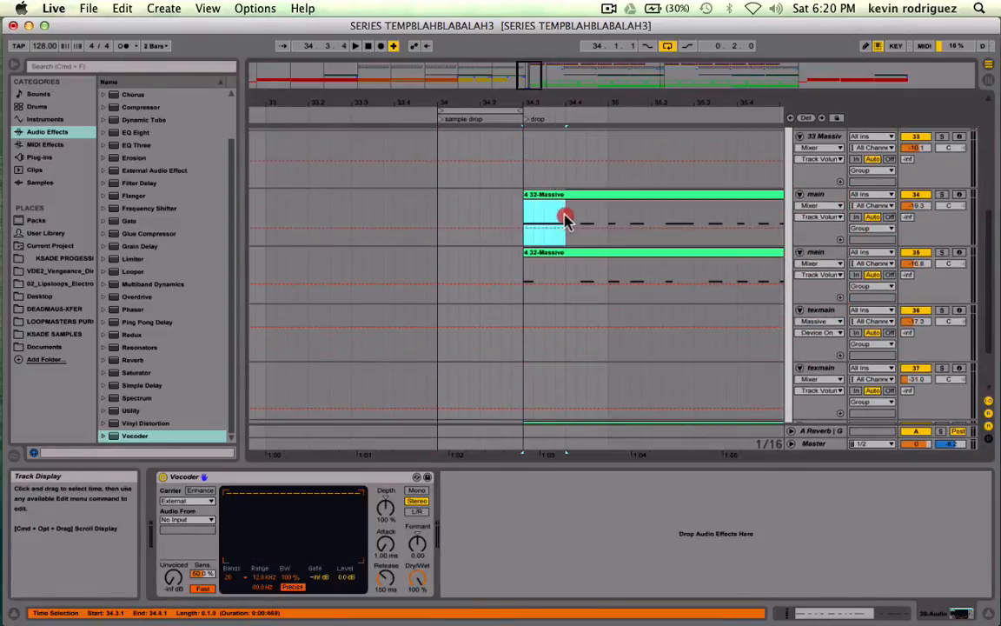
drag(556, 198, 523, 193)
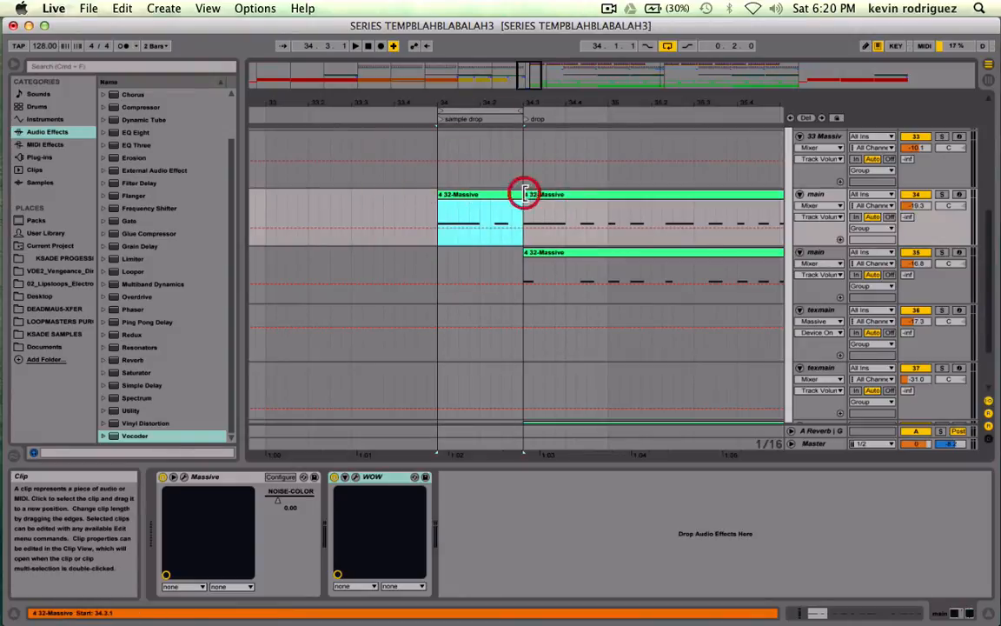
key(space)
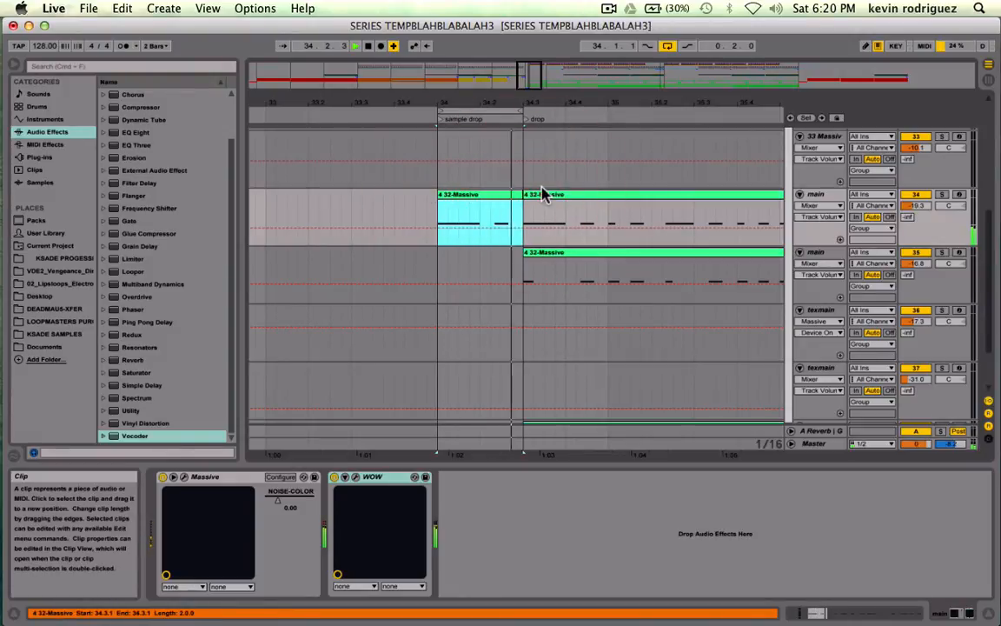
key(space)
Draw Speaker On automation on main track 34 that switches the track off from 34.1.1 to 34.3.1.
click(916, 194)
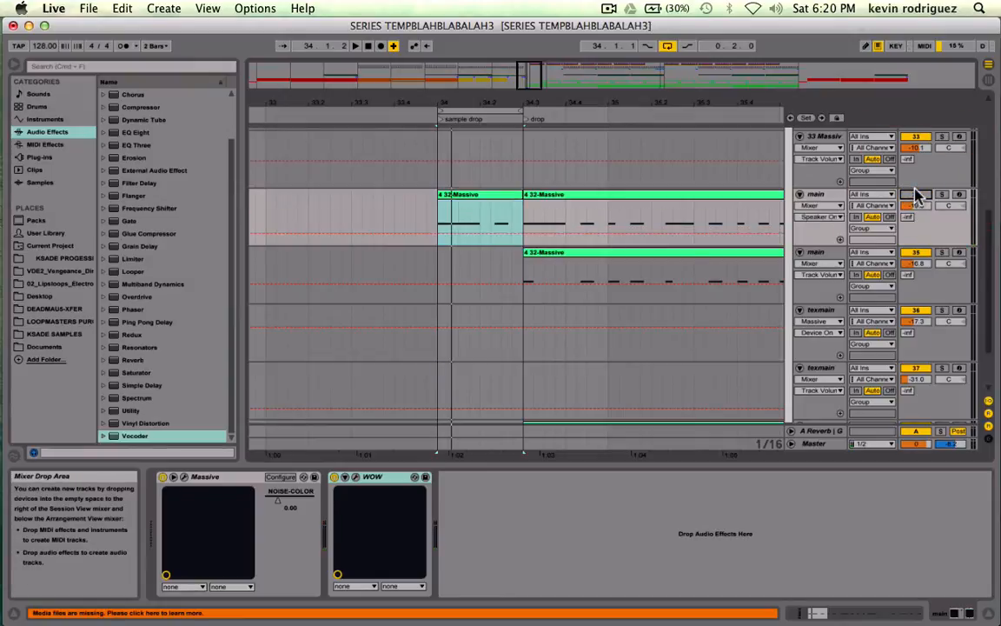
click(916, 194)
key(b)
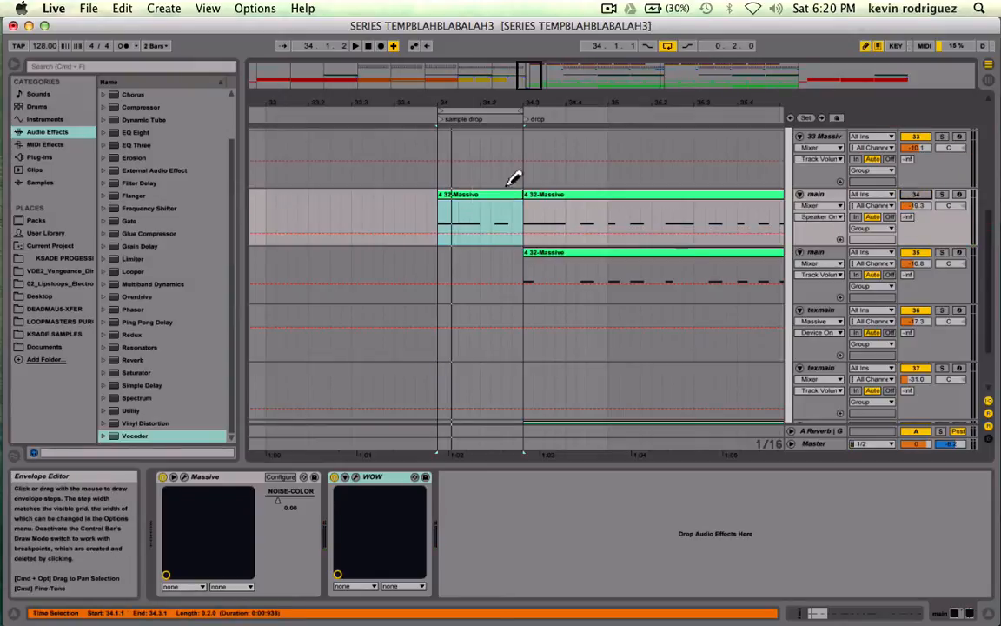
click(448, 217)
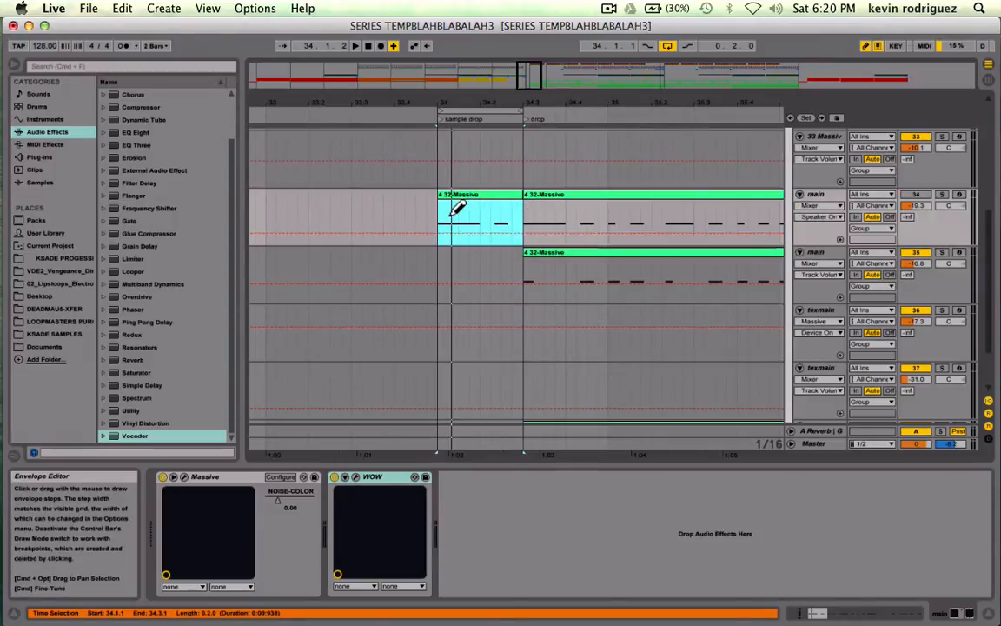
click(912, 192)
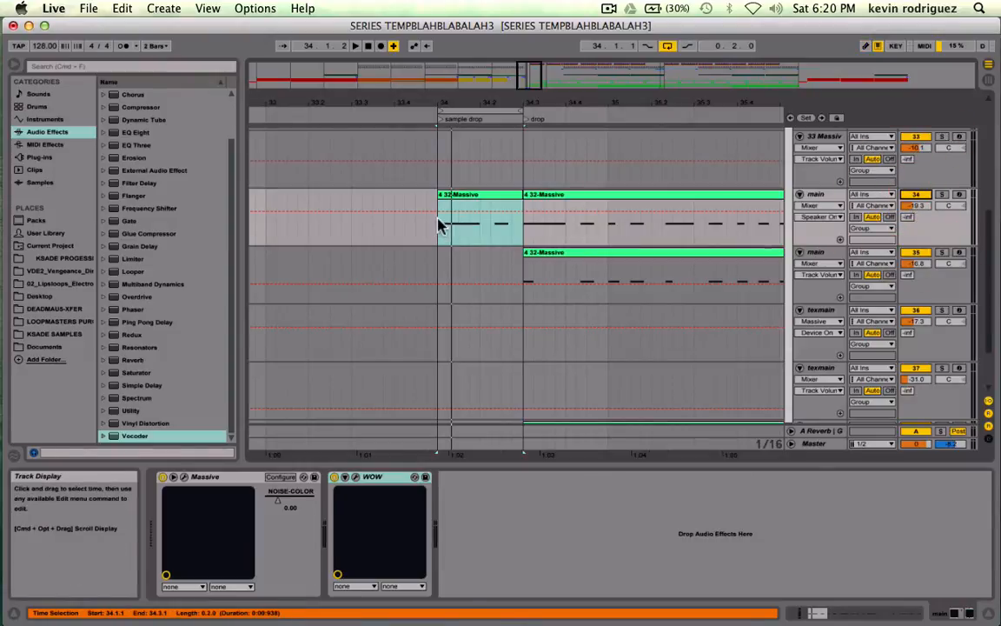
key(b)
mouse_move(451, 223)
mouse_down()
mouse_move(520, 230)
mouse_move(449, 231)
mouse_up()
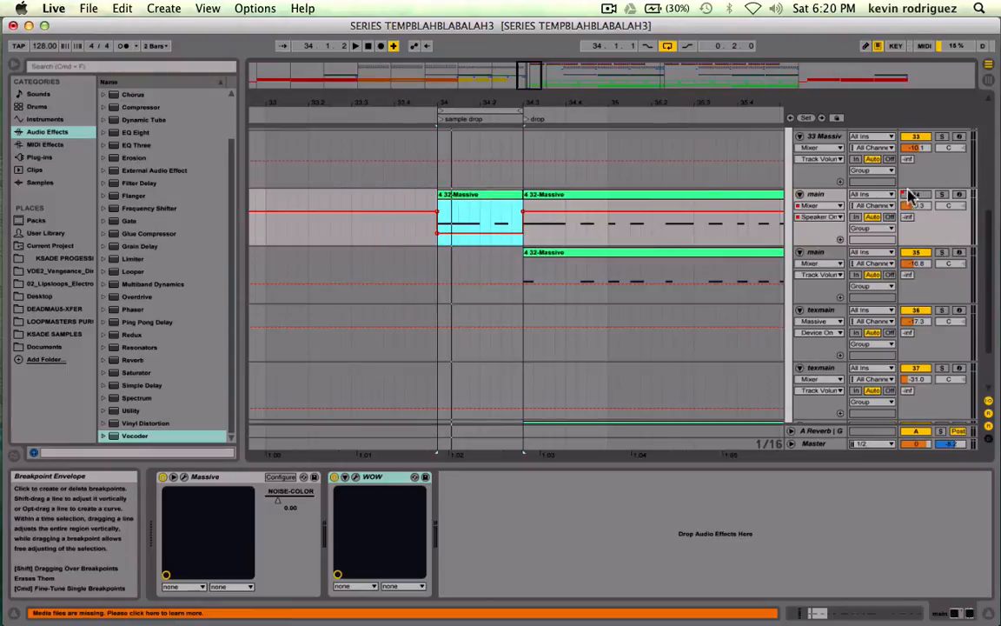
Play the looped sample drop gap and examine the Vocoder's response on the unfolded 39 Audio track alongside the copied Massive clip.
key(space)
scroll(834, 196, up, 3)
scroll(834, 195, down, 5)
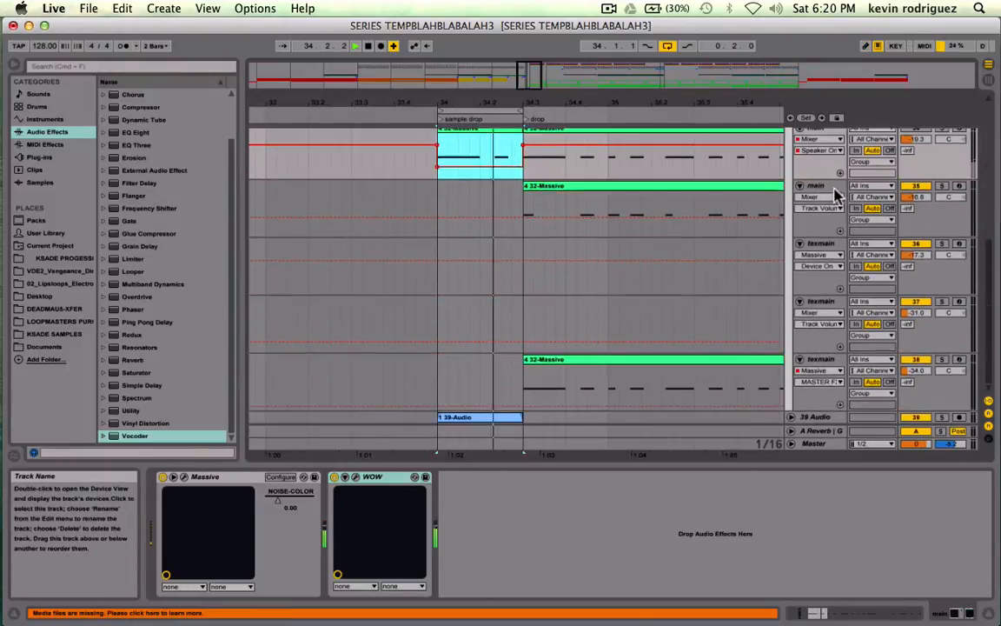
click(817, 417)
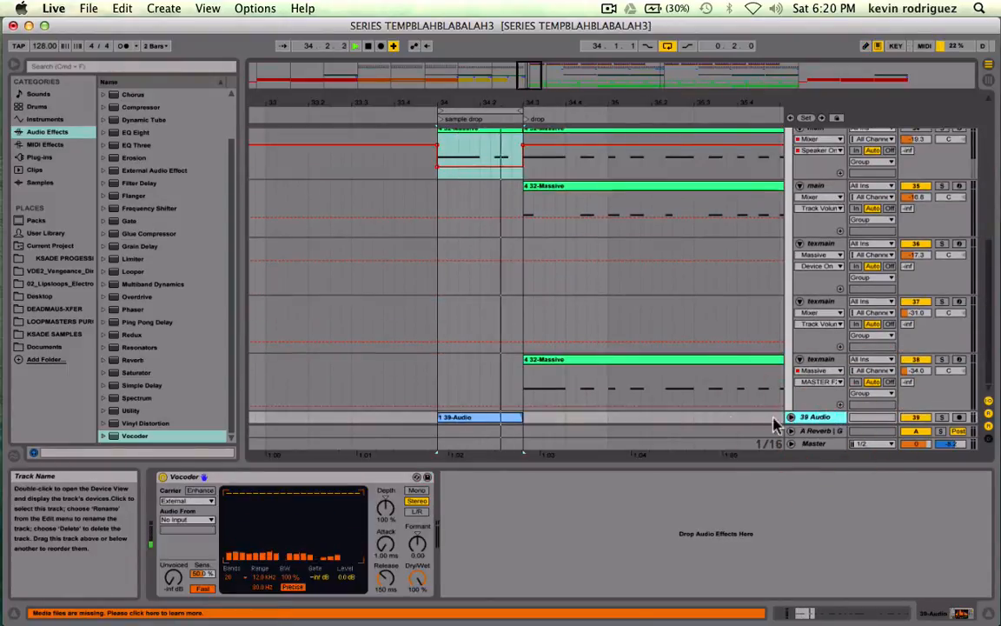
scroll(702, 420, up, 2)
scroll(702, 420, up, 5)
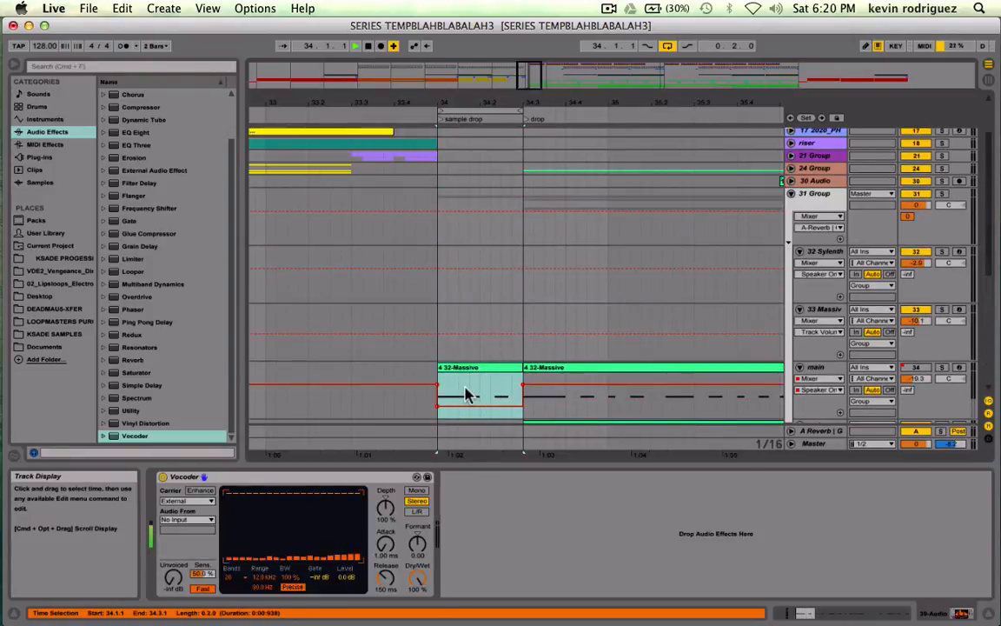
scroll(465, 394, down, 7)
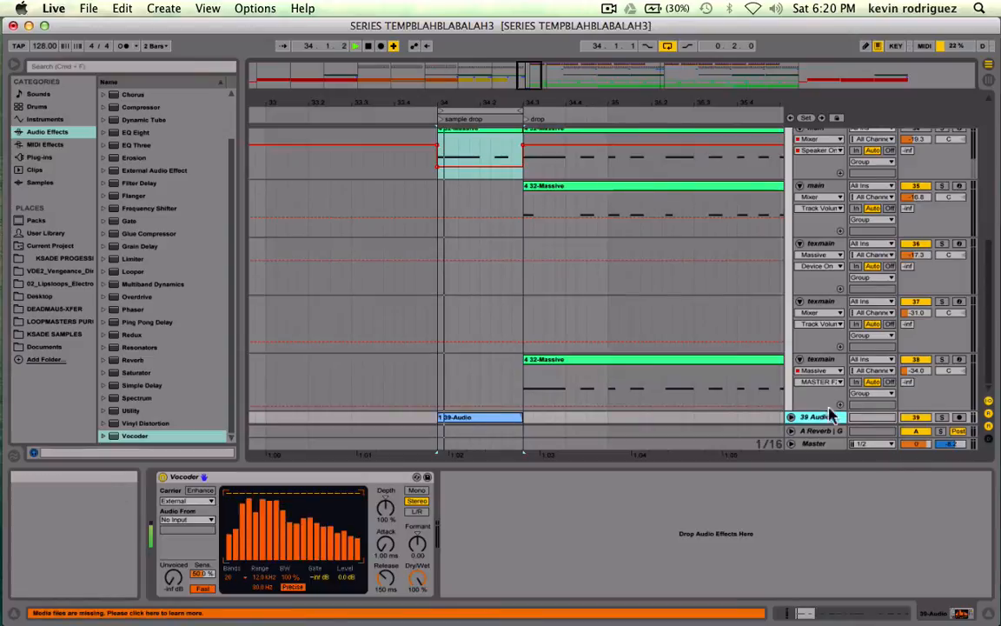
click(791, 417)
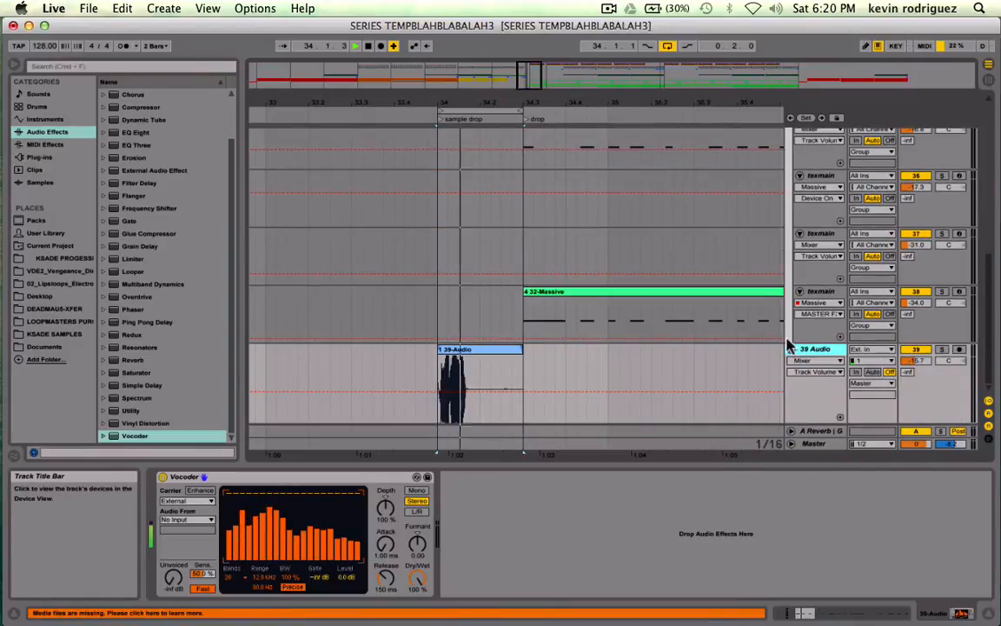
scroll(786, 340, up, 5)
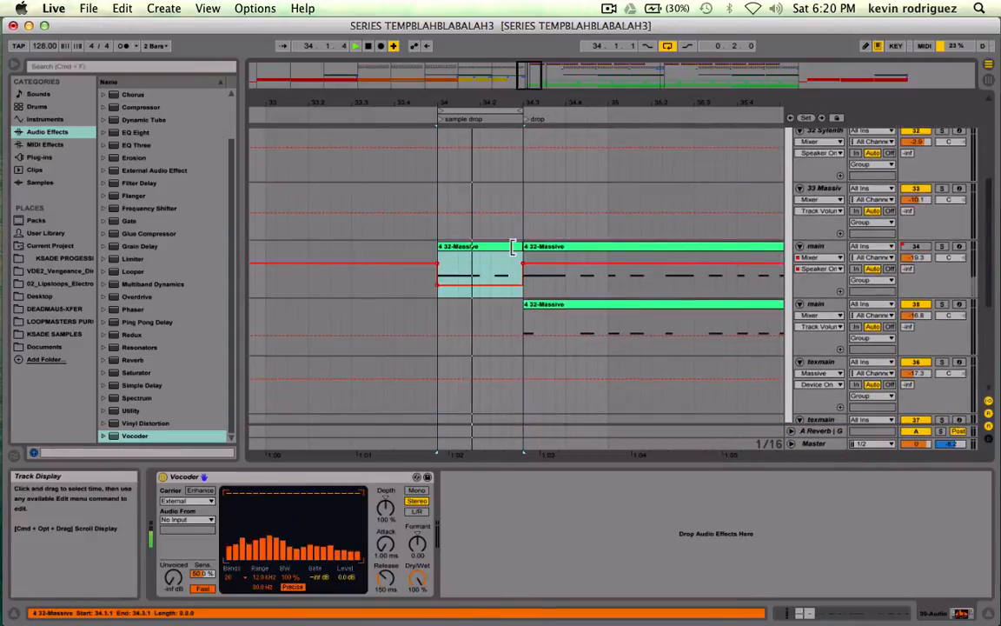
Try switching main track 34's speaker on at 34.1.1, and set the 39 Audio Vocoder's Depth to 122%.
click(454, 261)
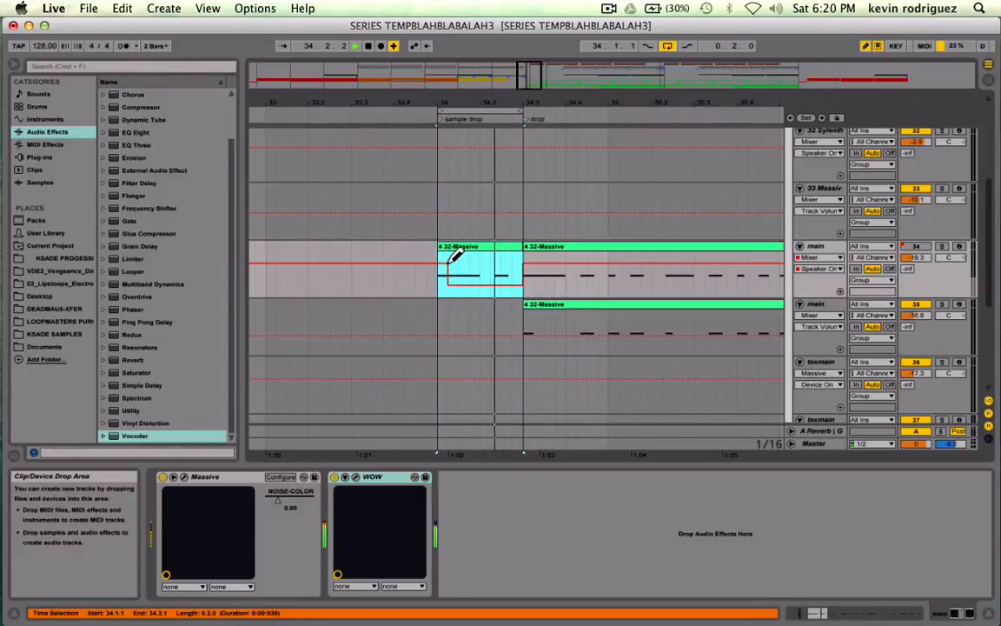
click(452, 276)
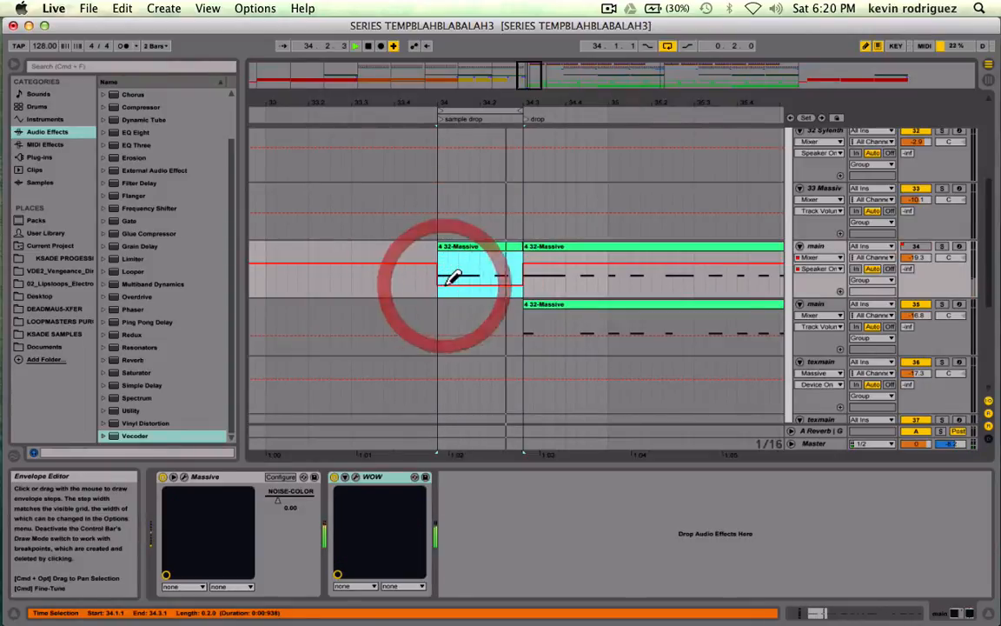
scroll(453, 277, down, 5)
click(817, 350)
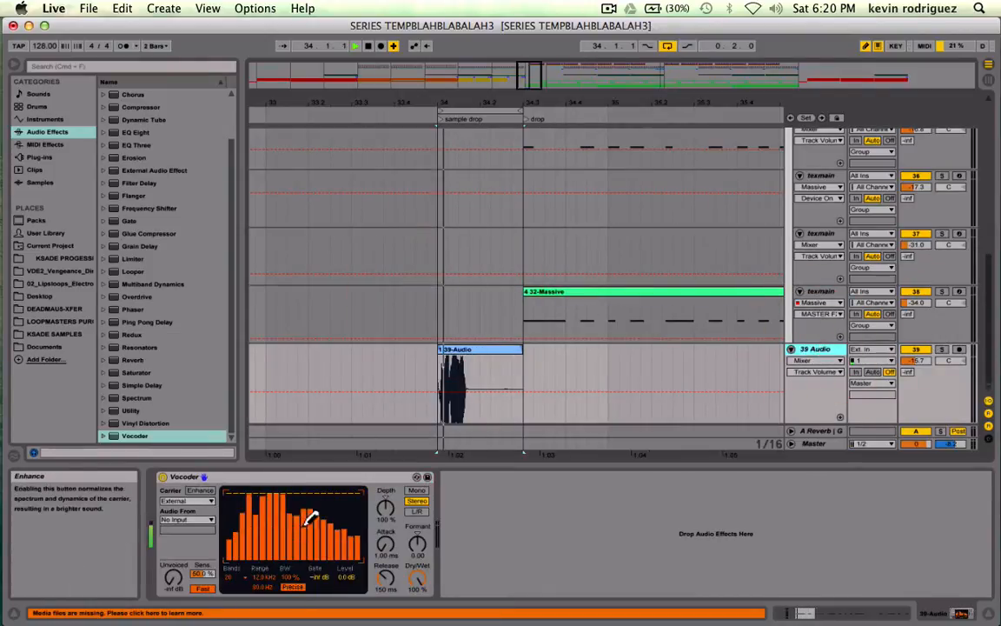
click(385, 513)
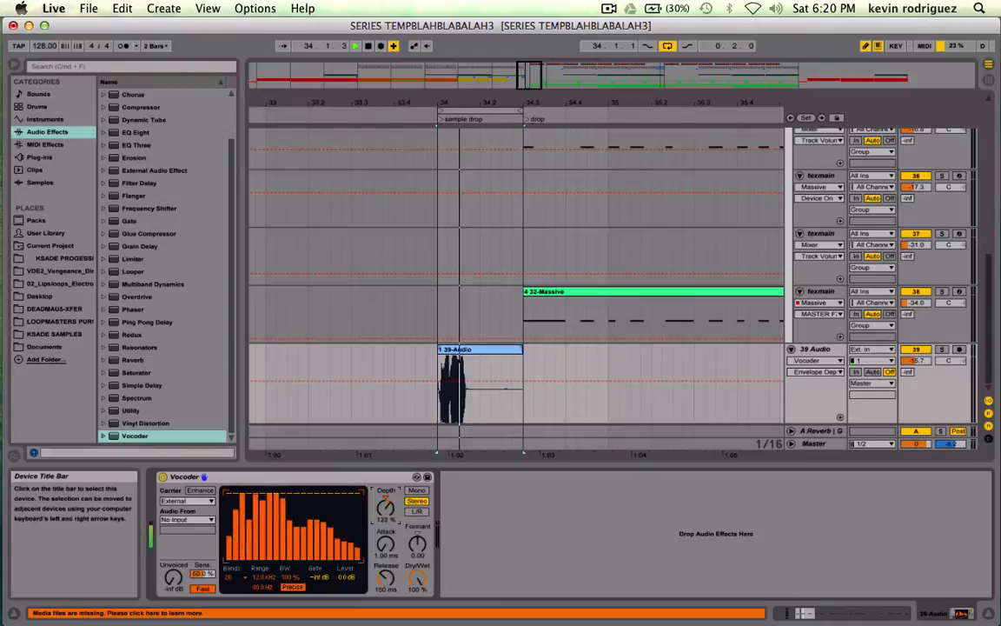
Set the Vocoder's external audio source to 31-Group.
click(193, 522)
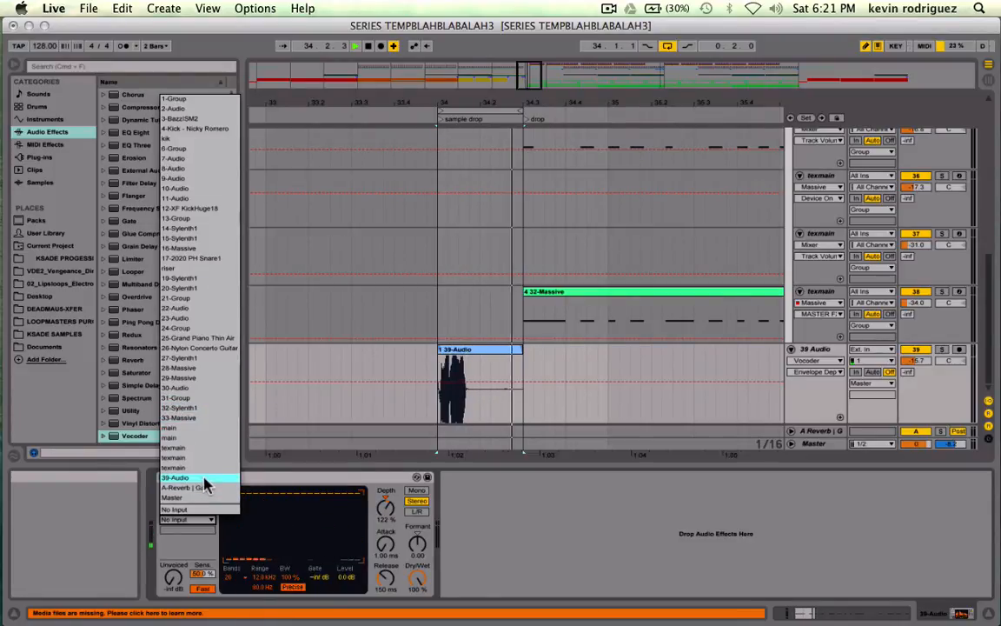
click(205, 400)
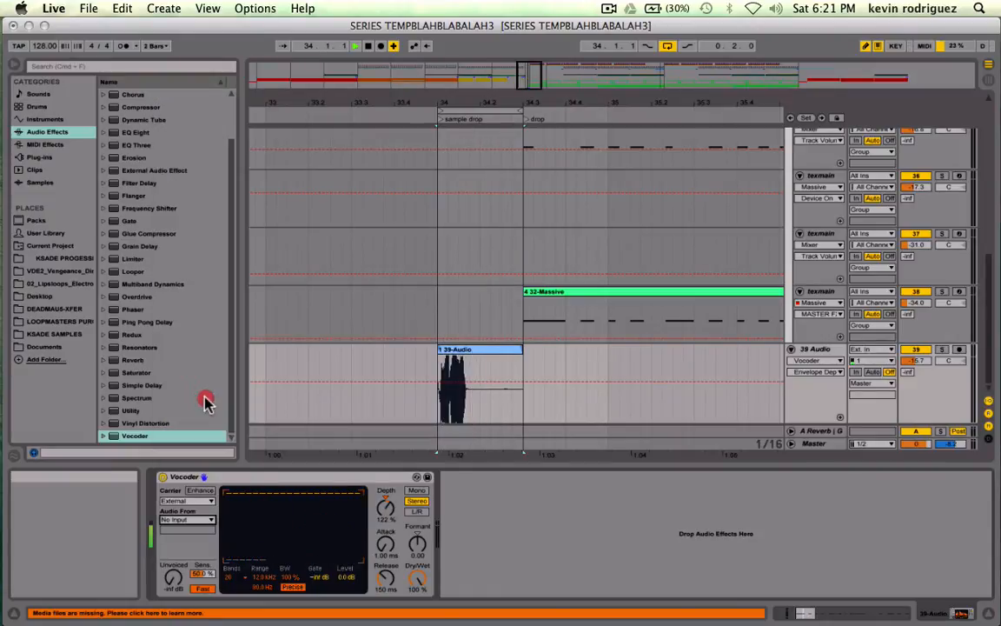
key(Up)
key(Up)
key(Up)
key(Up)
key(Up)
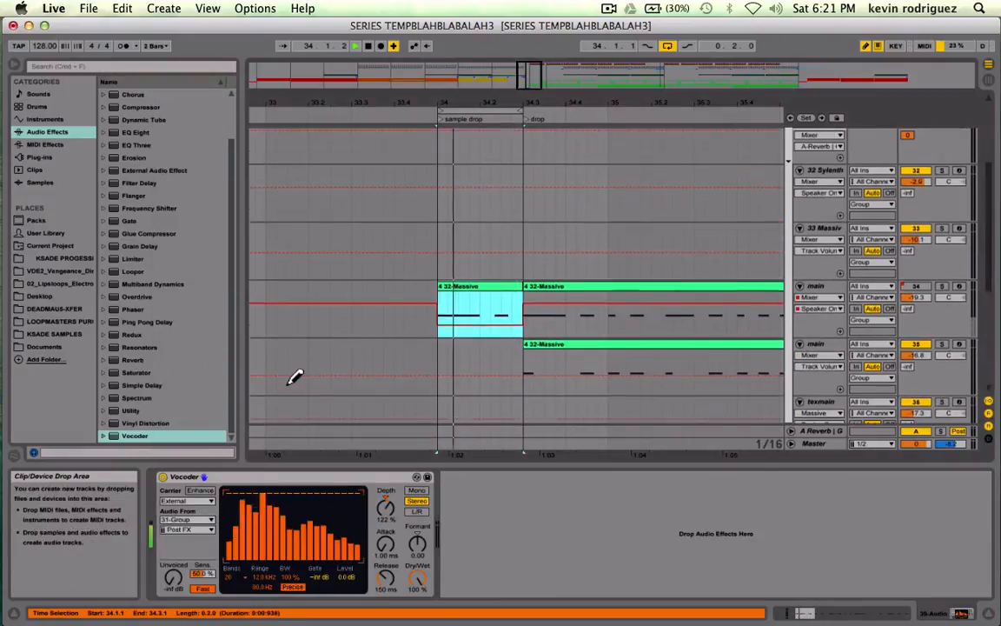
Draw main track 34's speaker automation on from 34.1.1 to 34.1.3 and solo that track.
click(452, 265)
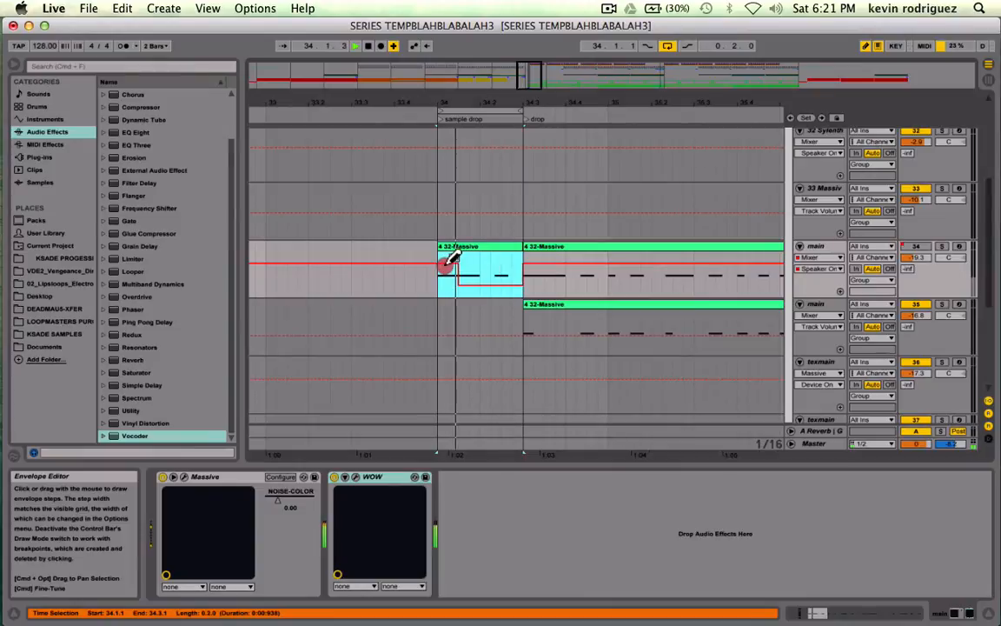
scroll(779, 326, down, 3)
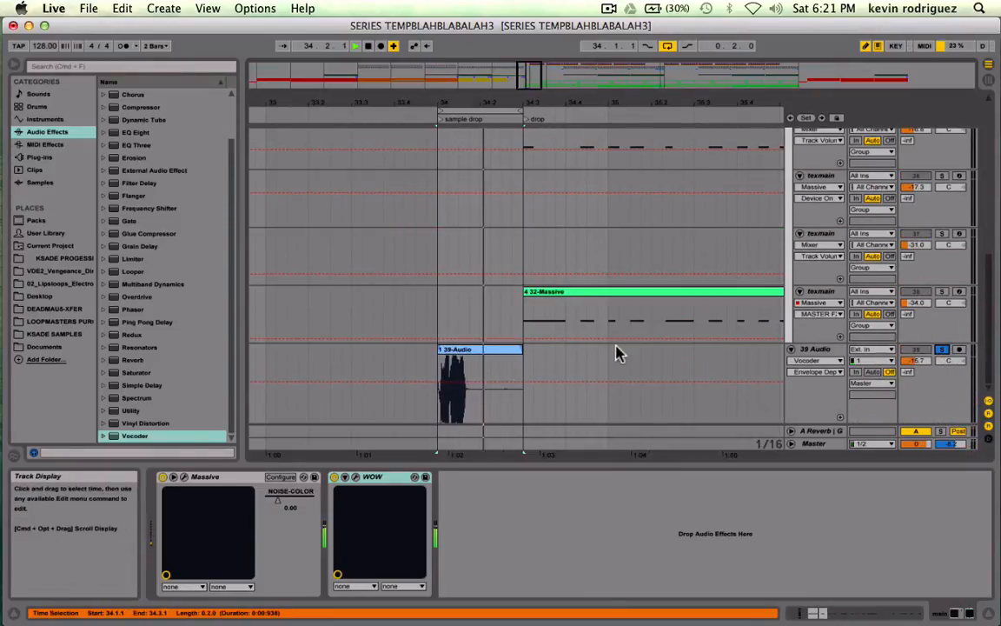
scroll(617, 353, up, 5)
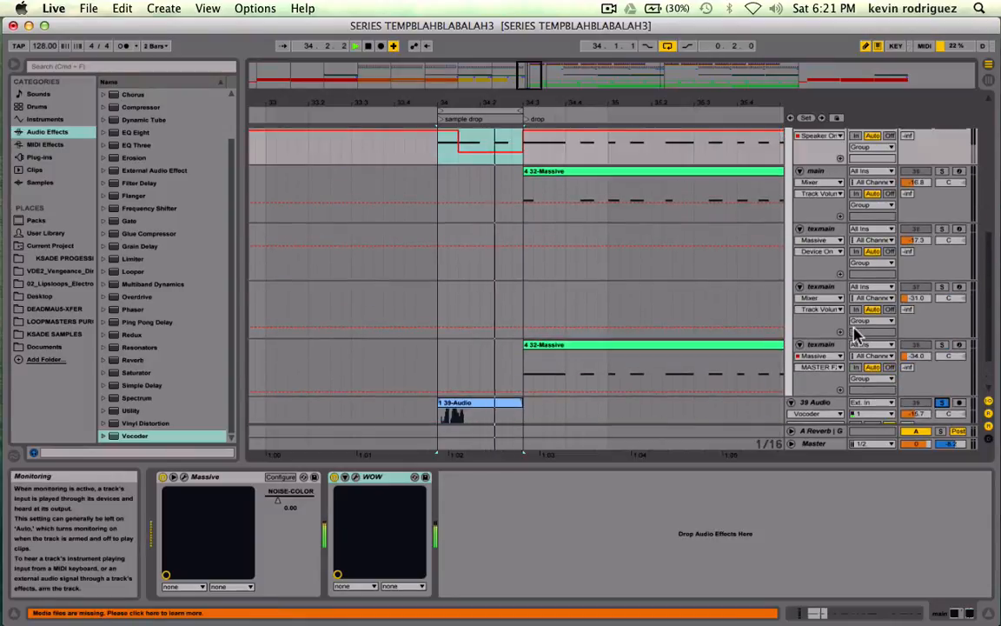
click(940, 153)
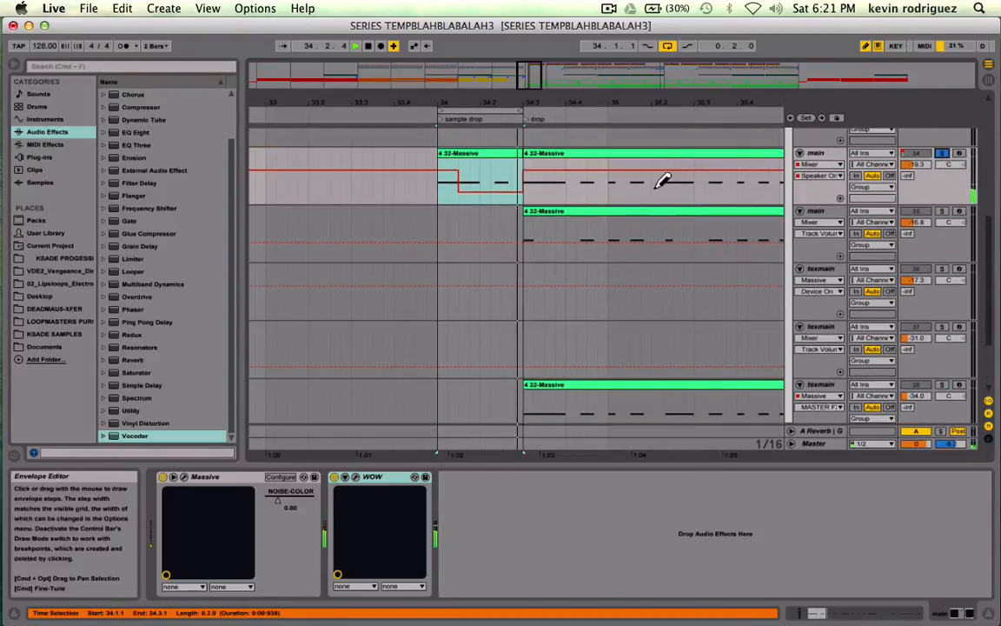
Set the tap point of the 31-Group source in the 39 Audio track's Vocoder to Post Mixer.
scroll(663, 181, down, 3)
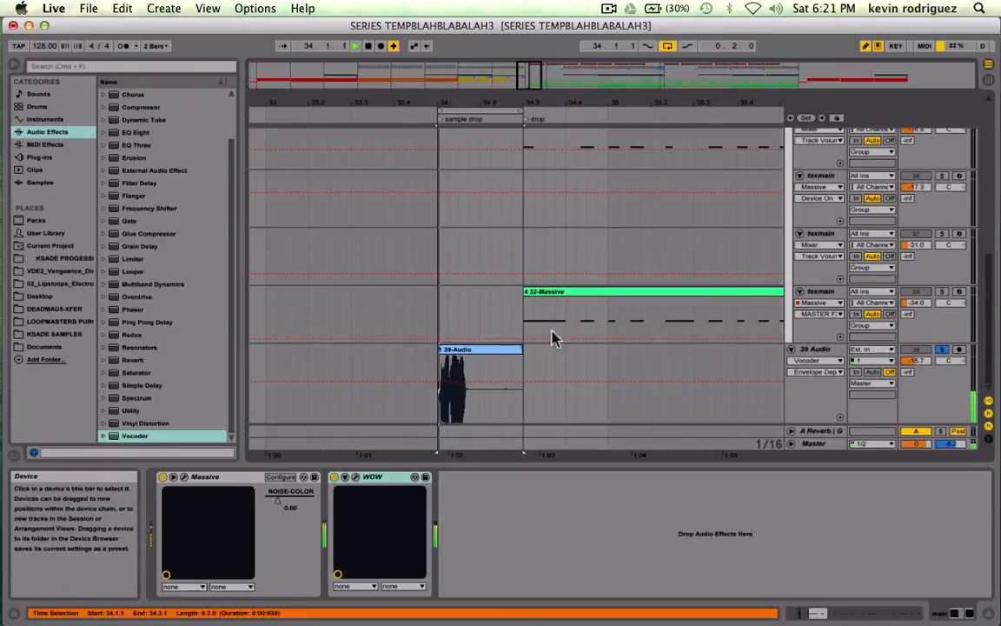
click(821, 349)
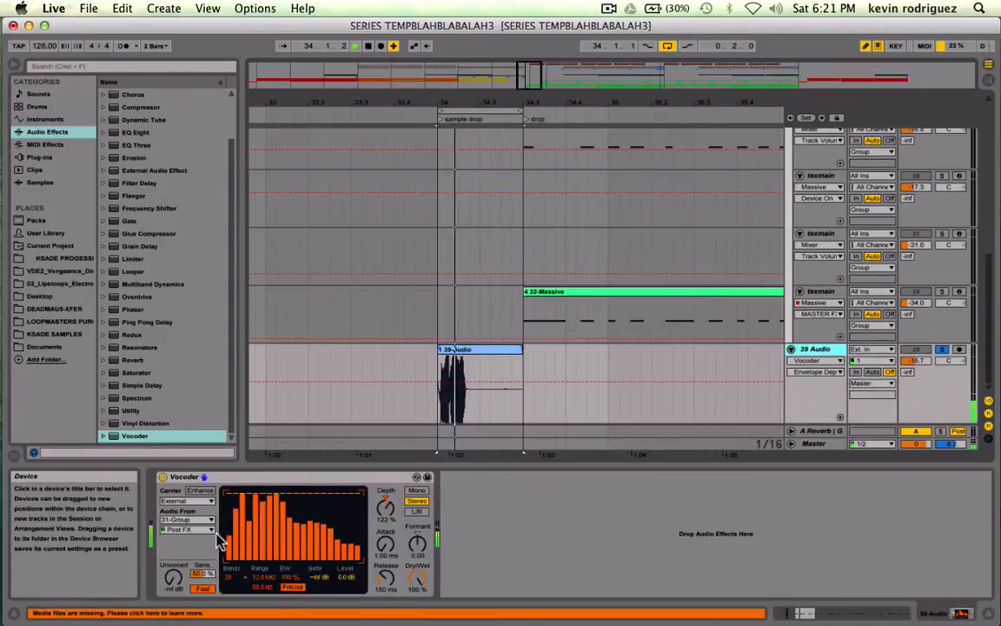
click(185, 534)
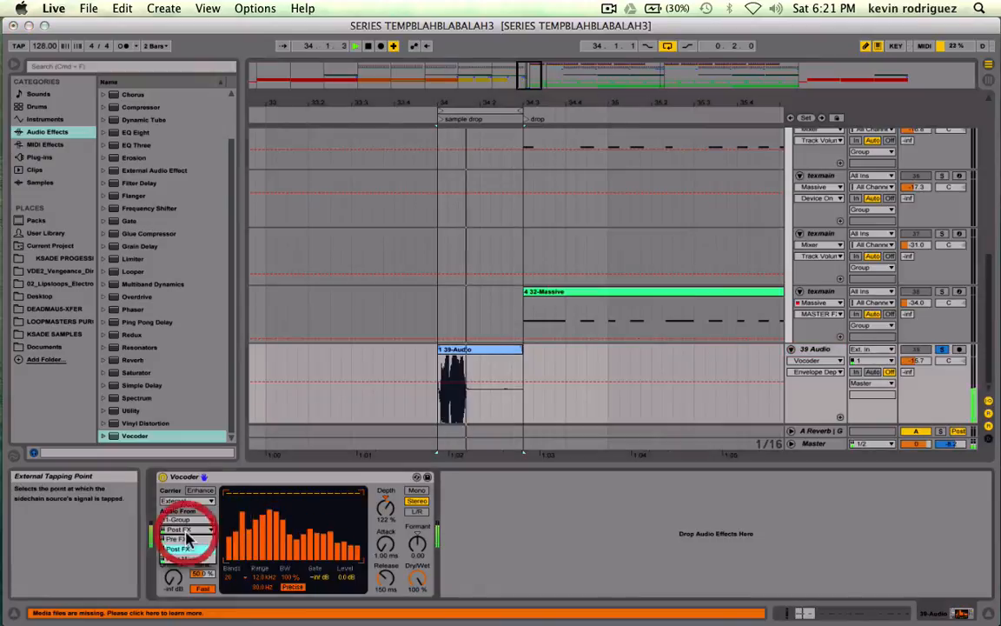
click(193, 557)
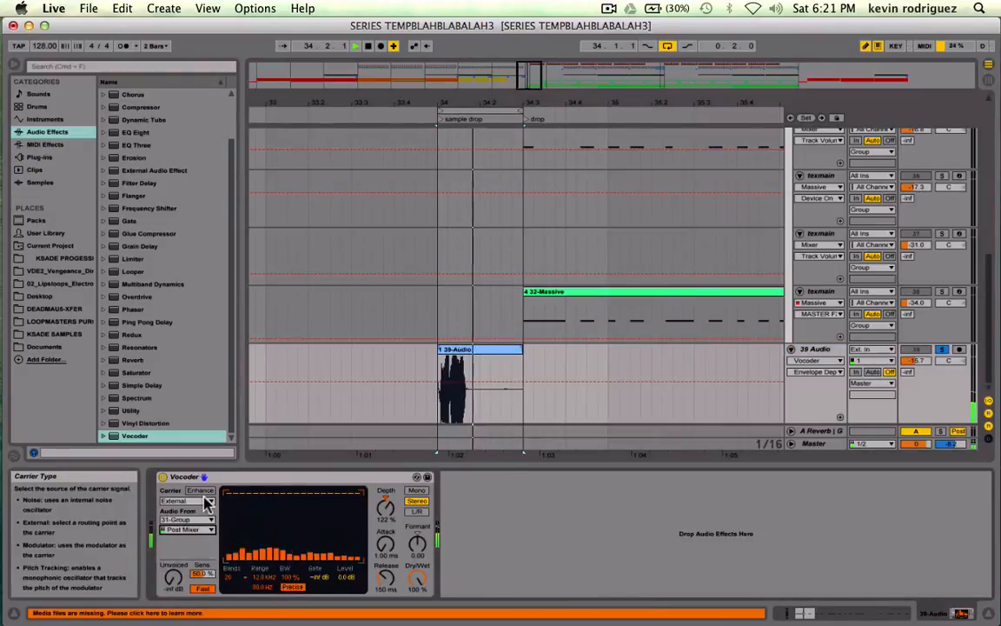
Draw main track 34's speaker automation off from 34.1.1 to 34.1.3, and clear the solo on that track and 39 Audio.
scroll(636, 396, up, 5)
click(445, 375)
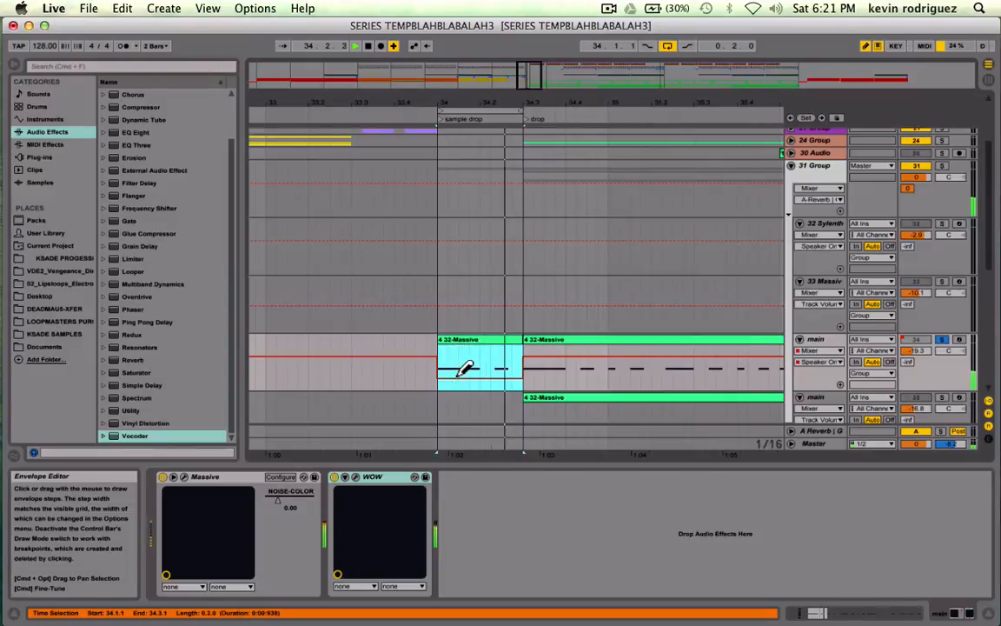
scroll(466, 369, down, 5)
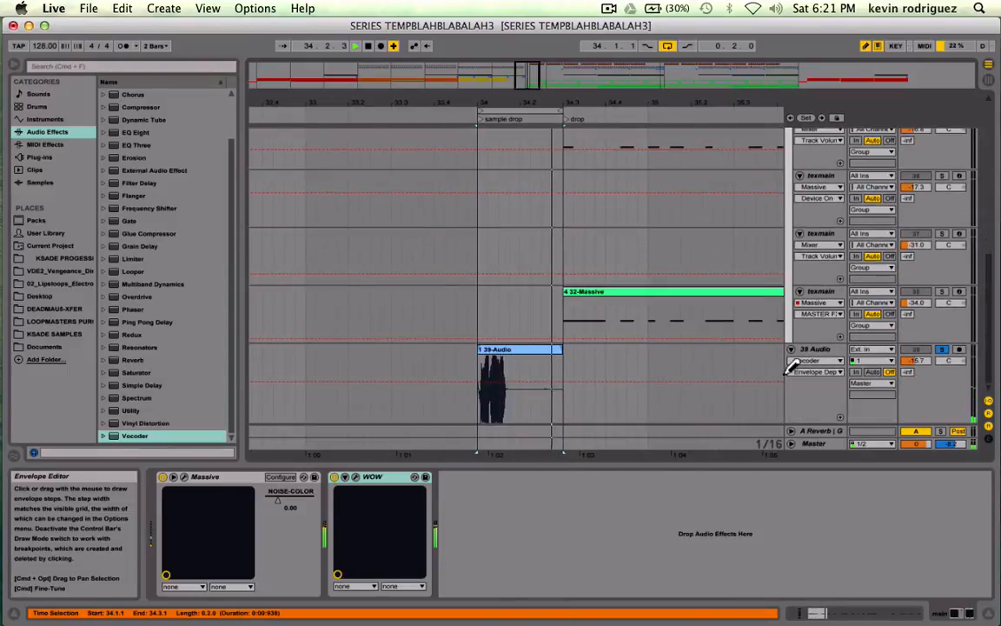
click(824, 351)
scroll(869, 321, up, 5)
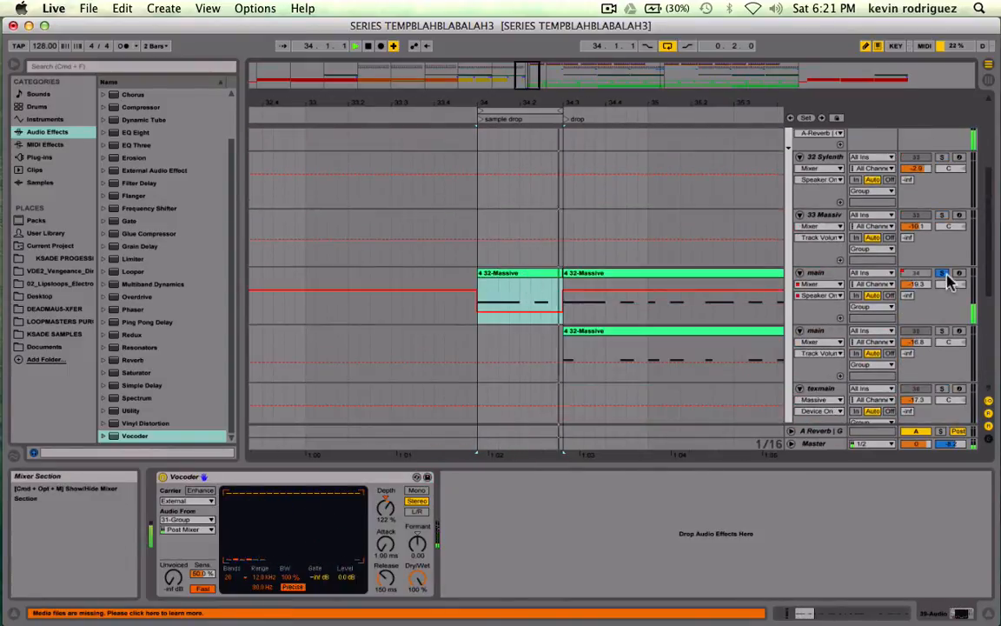
scroll(879, 363, down, 5)
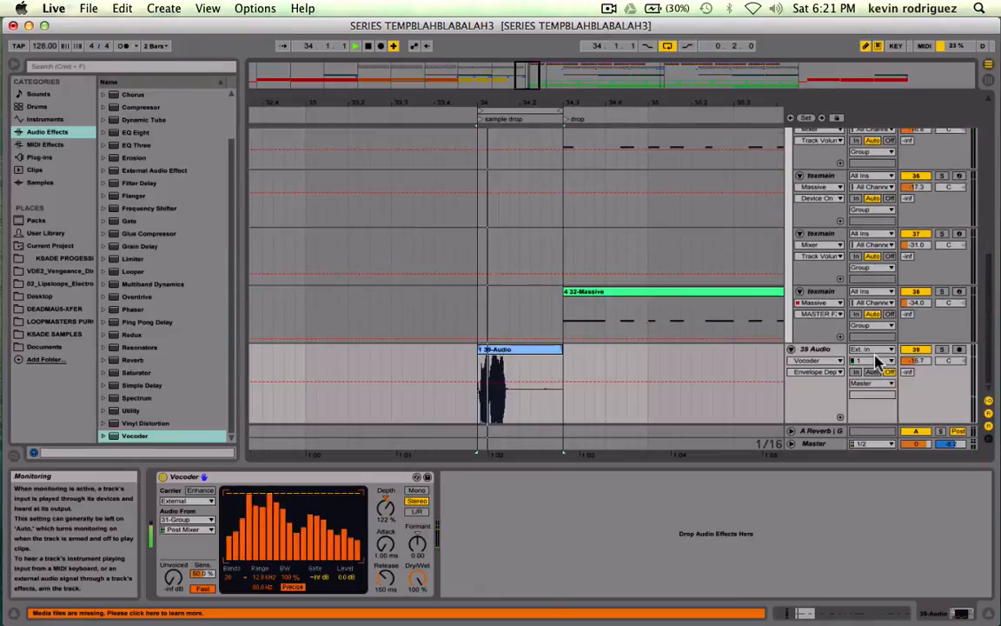
click(829, 351)
key(space)
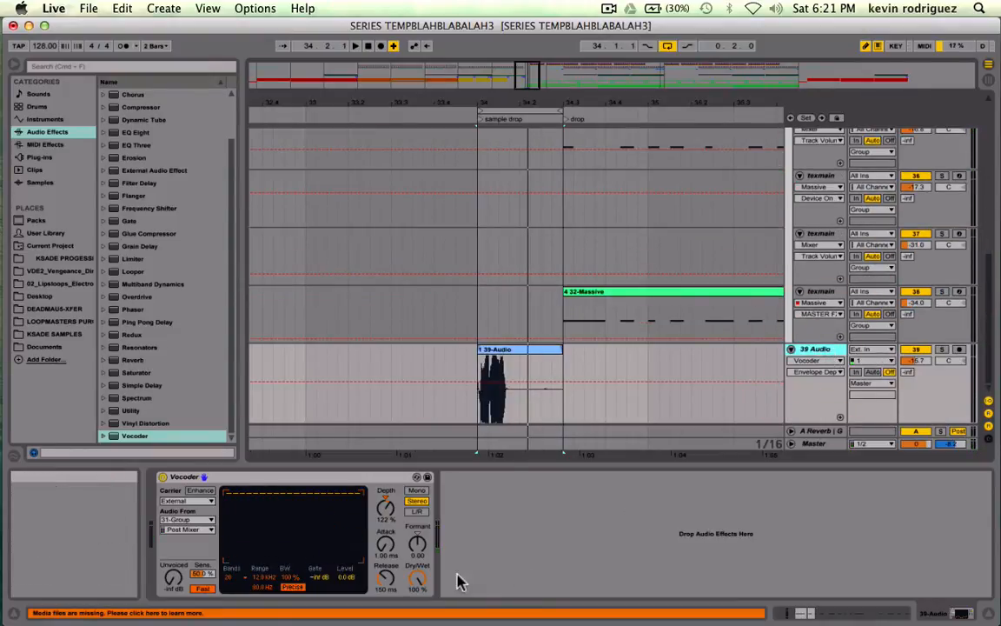
Set the 39 Audio Vocoder's Dry/Wet to 49%, Depth to 193% and Formant to -8.80 while the loop plays.
drag(417, 578, 421, 609)
key(space)
drag(385, 508, 386, 478)
drag(417, 543, 417, 557)
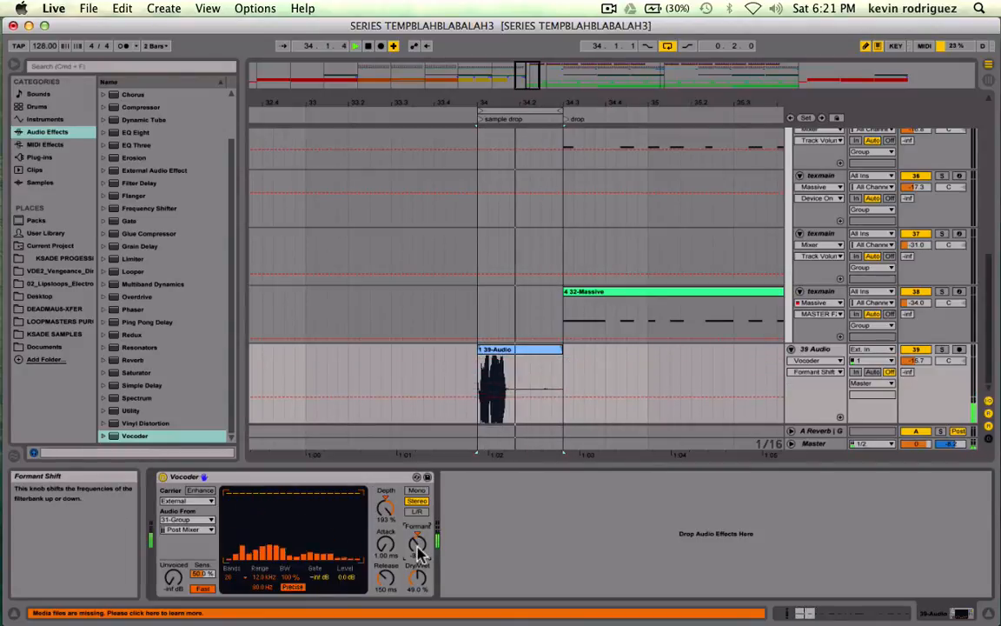
Lower all bands of the 39 Audio Vocoder's filter bank to roughly mid height and play the loop.
click(818, 348)
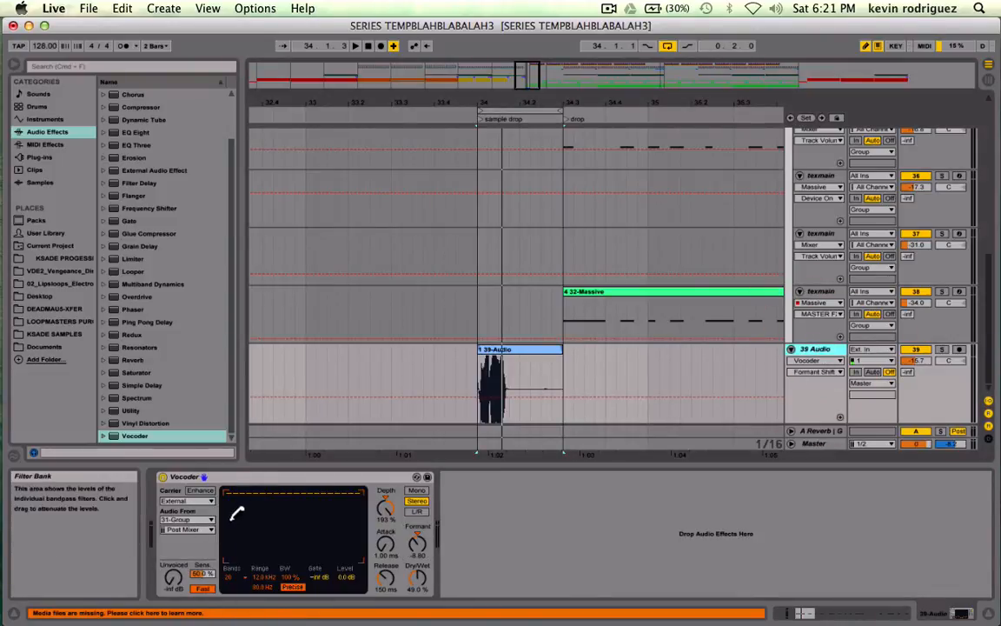
drag(239, 517, 384, 520)
key(space)
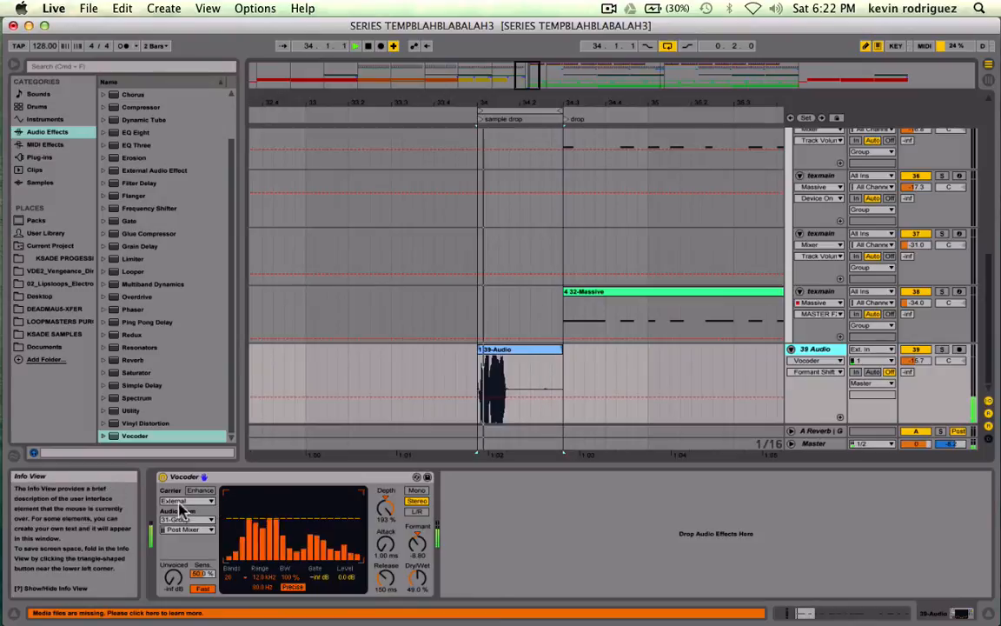
Try the Vocoder's Pre FX tap point, return it to Post FX, and enable Enhance on the carrier.
click(184, 530)
click(183, 548)
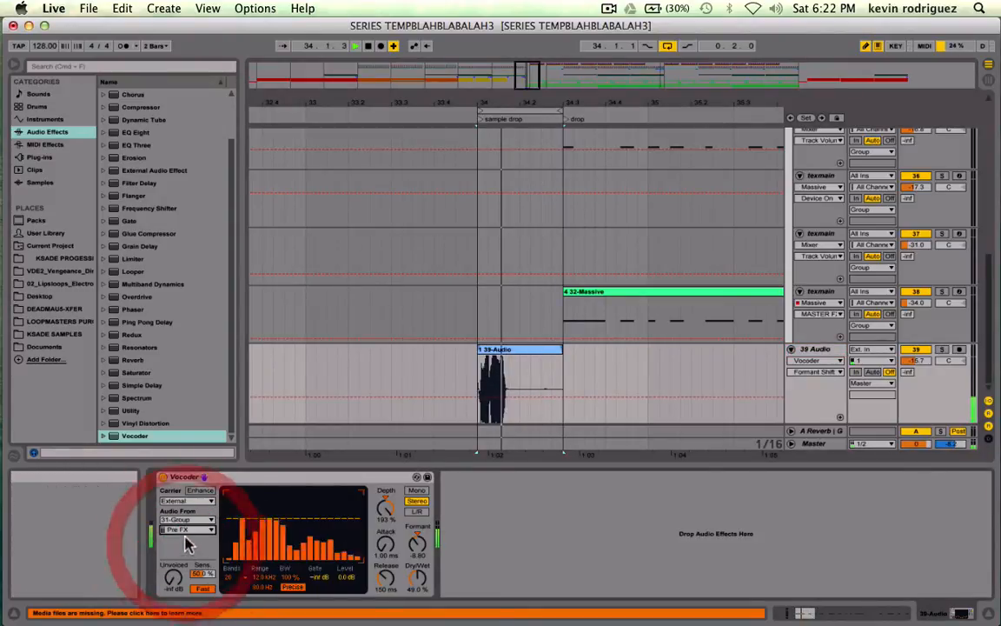
click(185, 530)
click(188, 538)
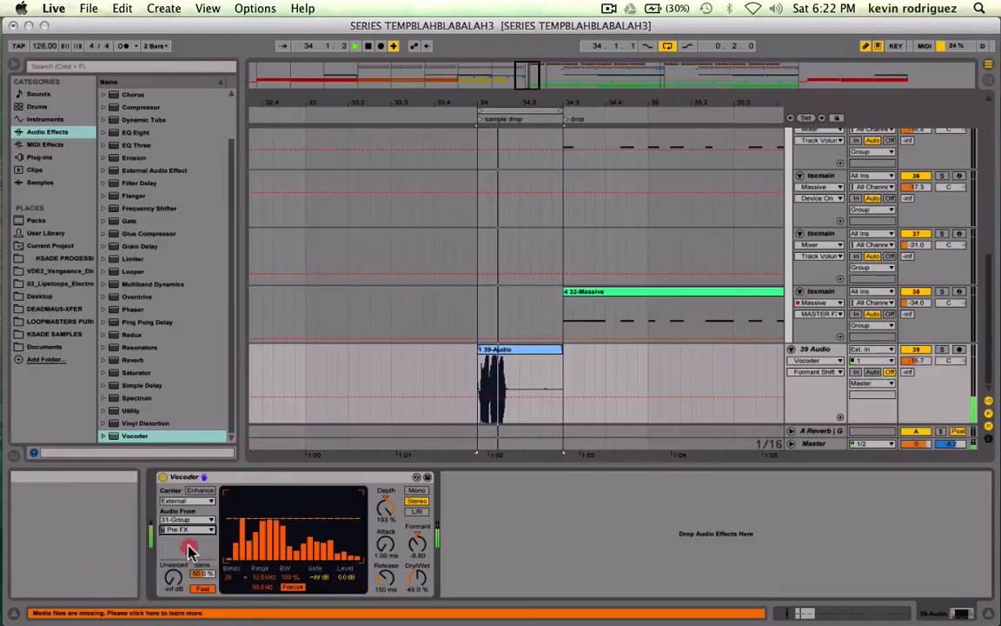
click(201, 492)
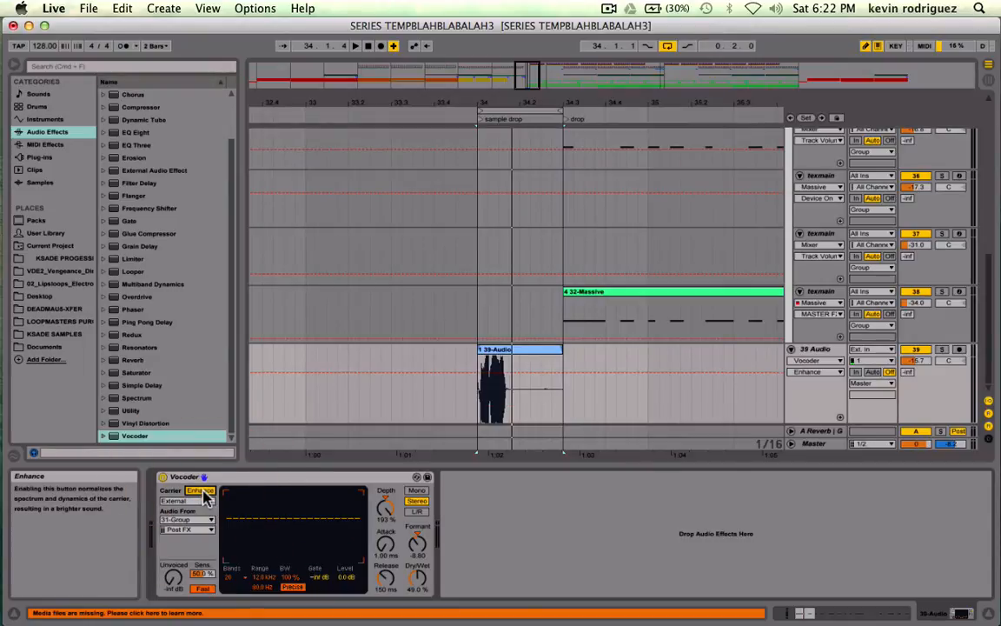
key(space)
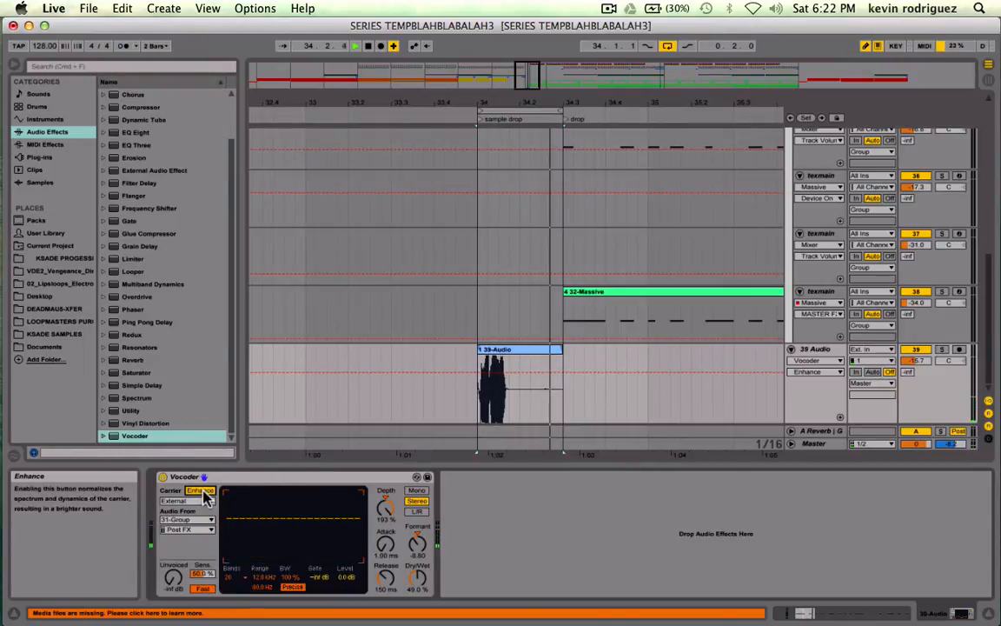
Draw main track 34's speaker automation on across the gap from 34.1.1 to 34.3.1, and solo 39 Audio.
scroll(360, 350, up, 5)
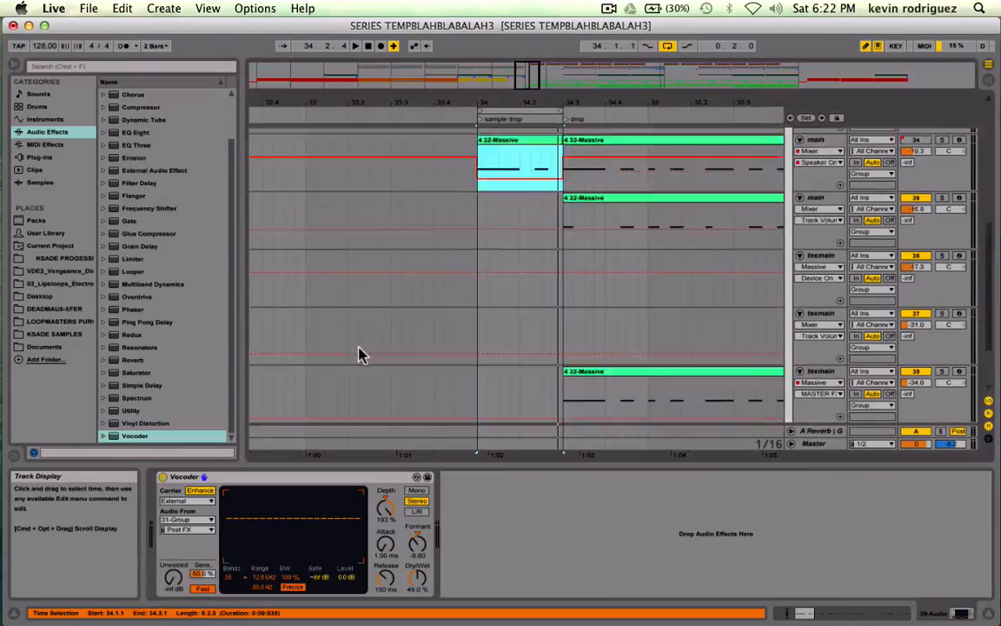
click(481, 210)
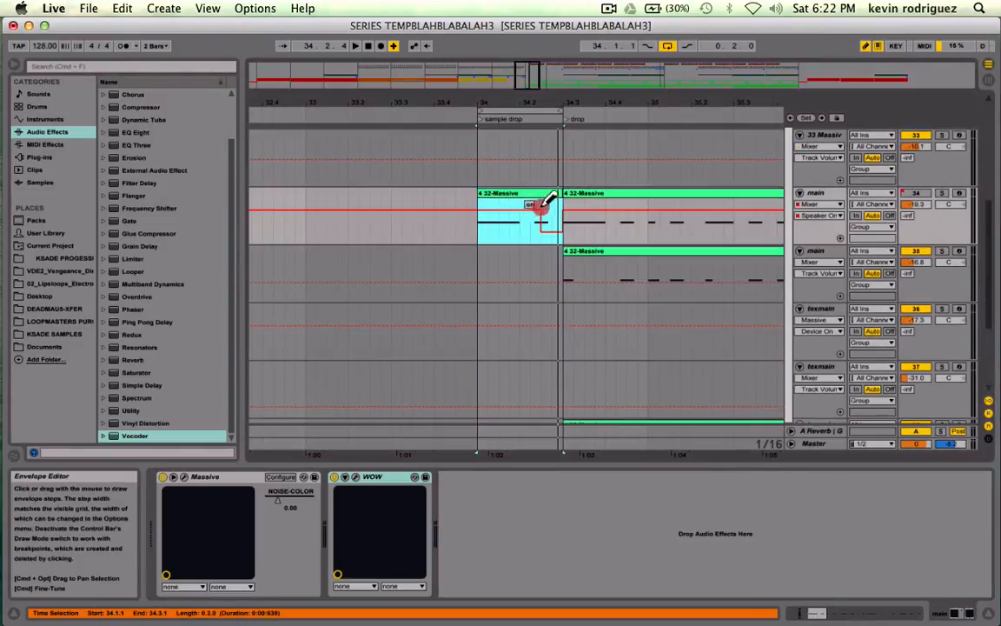
key(space)
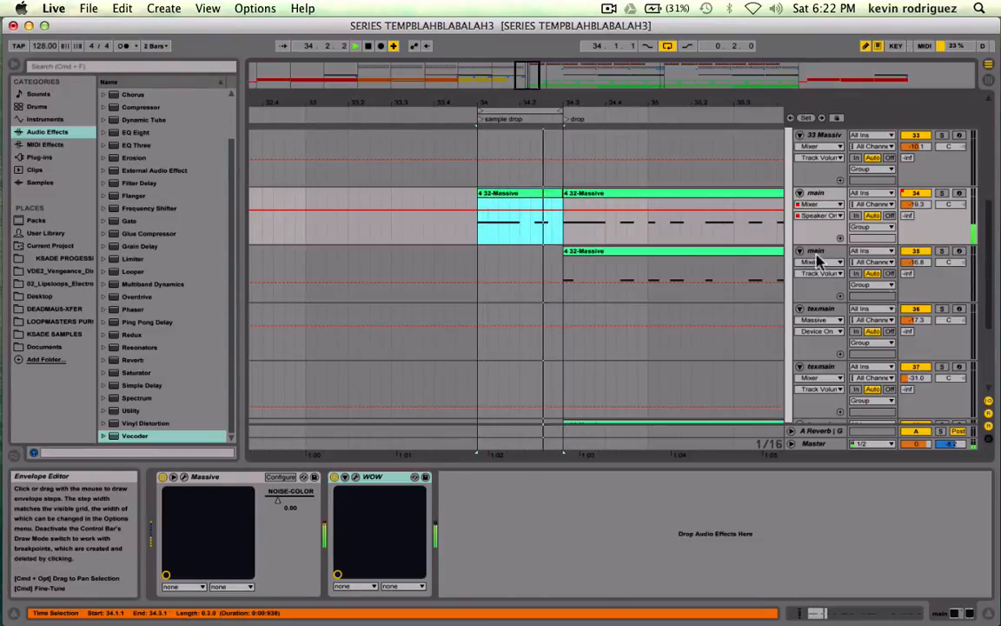
scroll(817, 261, down, 3)
click(943, 350)
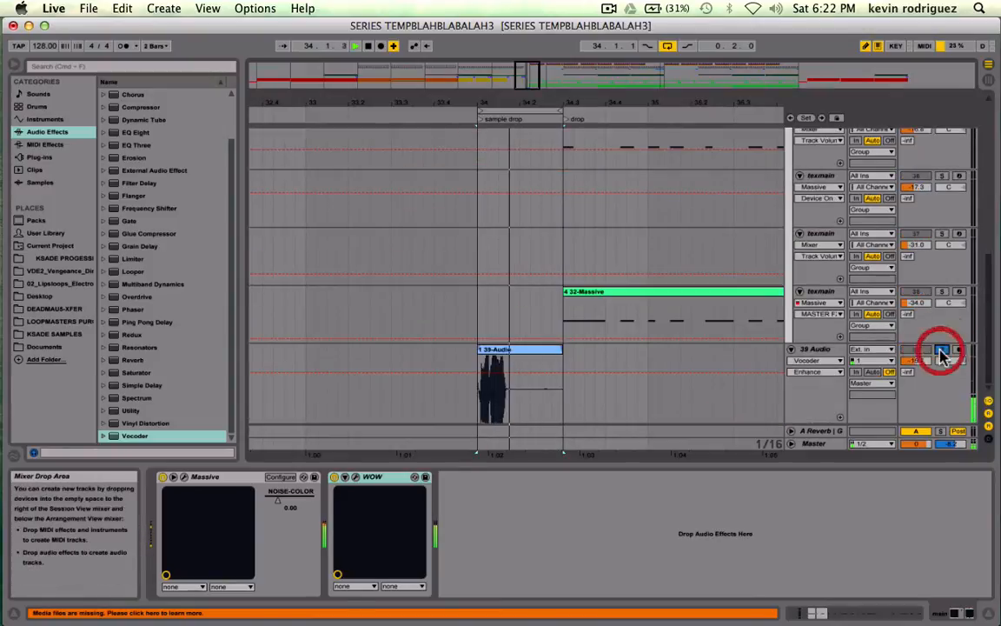
Redraw the 39 Audio Vocoder's filter bank bands up to full level and set its Depth to 21%.
click(826, 357)
click(235, 532)
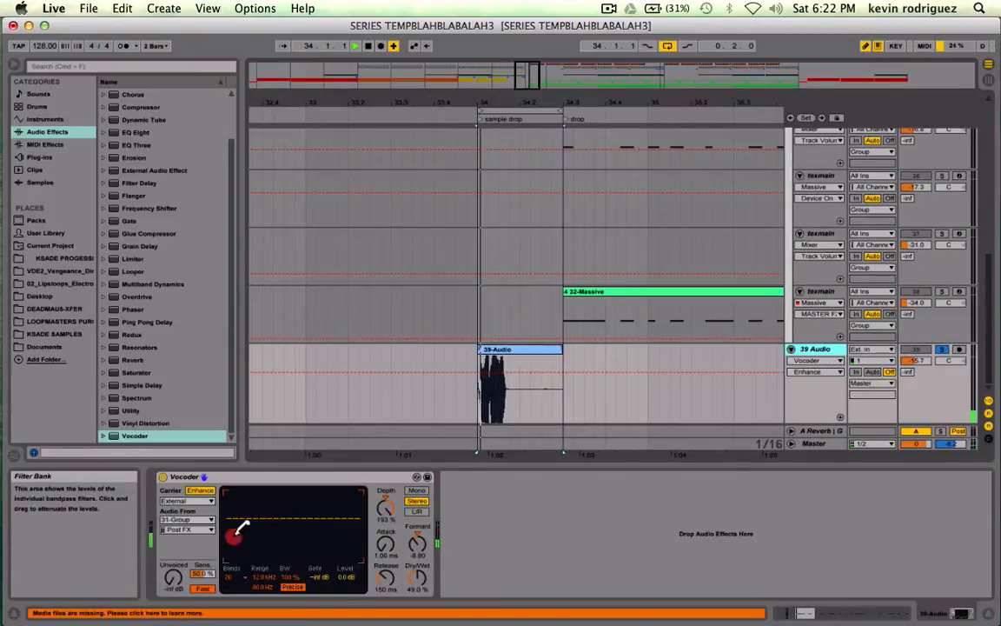
drag(236, 532, 281, 533)
mouse_move(230, 484)
mouse_down()
mouse_move(372, 481)
mouse_move(392, 595)
mouse_move(392, 584)
mouse_up()
click(385, 507)
key(space)
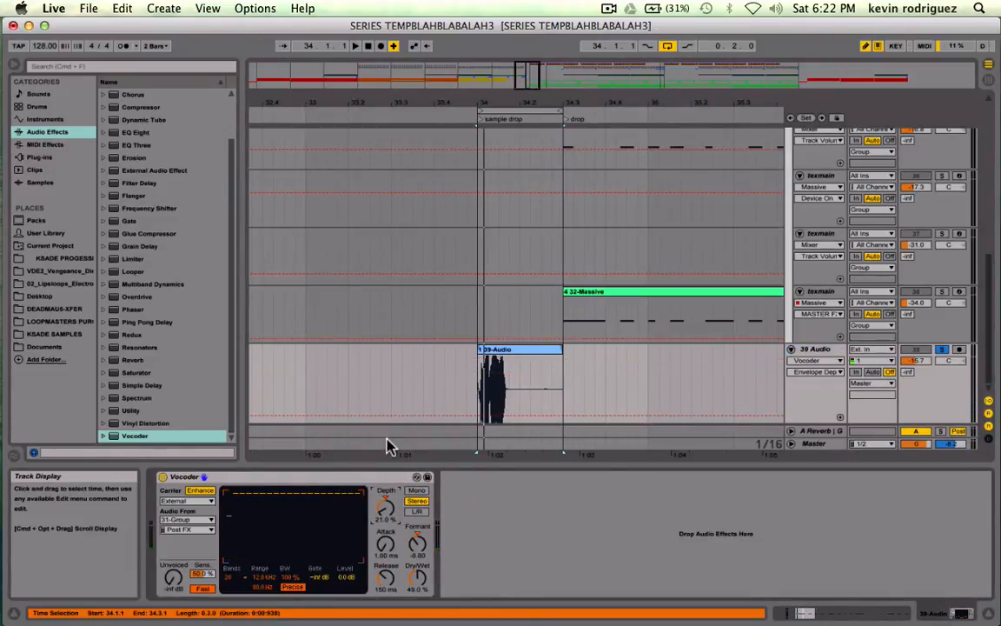
Set the 39 Audio Vocoder's external source to the second main track and its Depth to 131% during playback.
key(super+z)
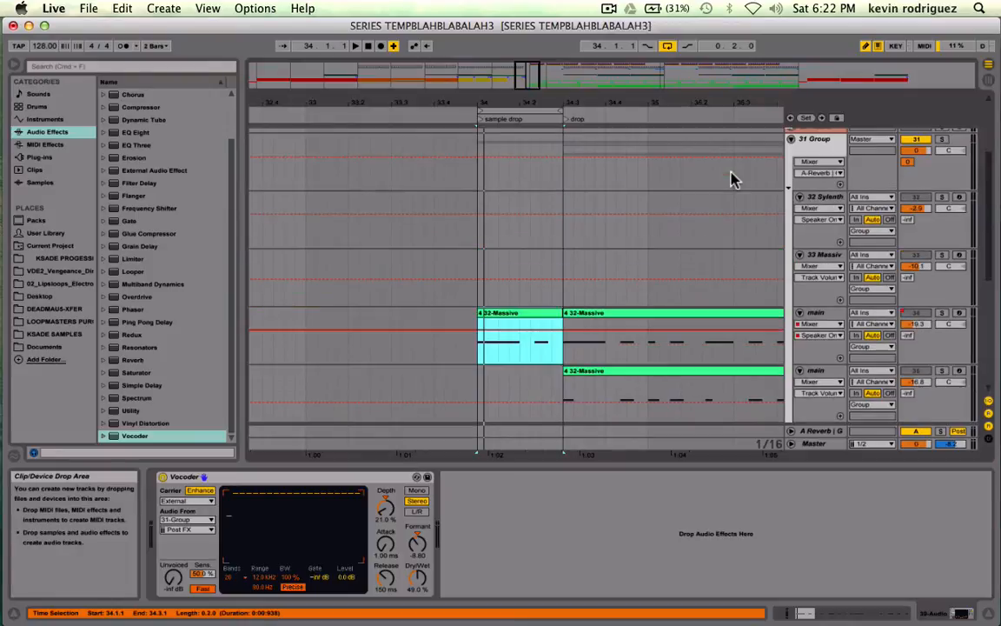
click(820, 313)
key(super+shift+z)
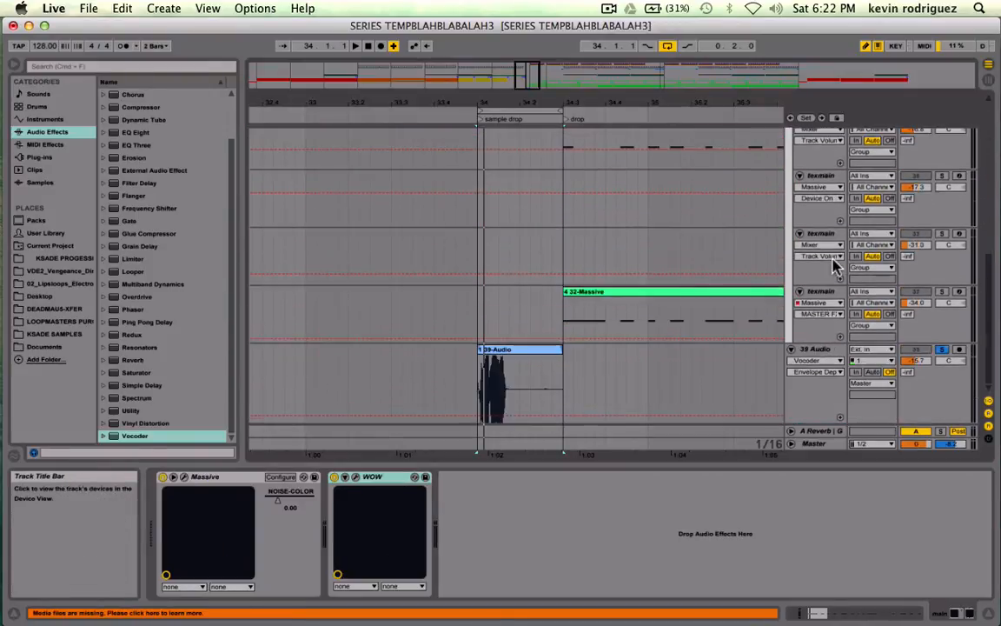
click(820, 350)
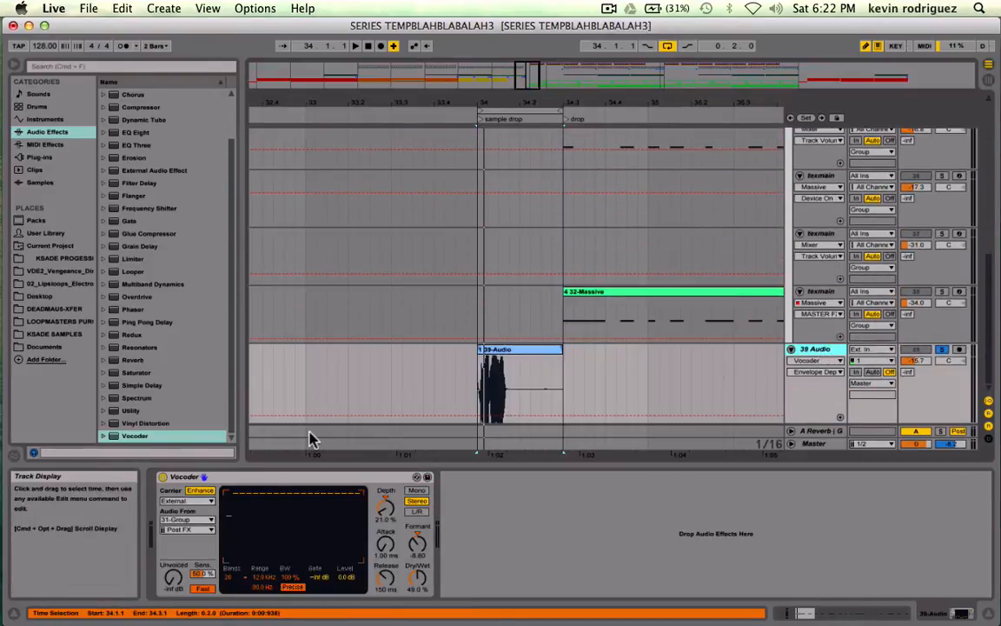
click(187, 522)
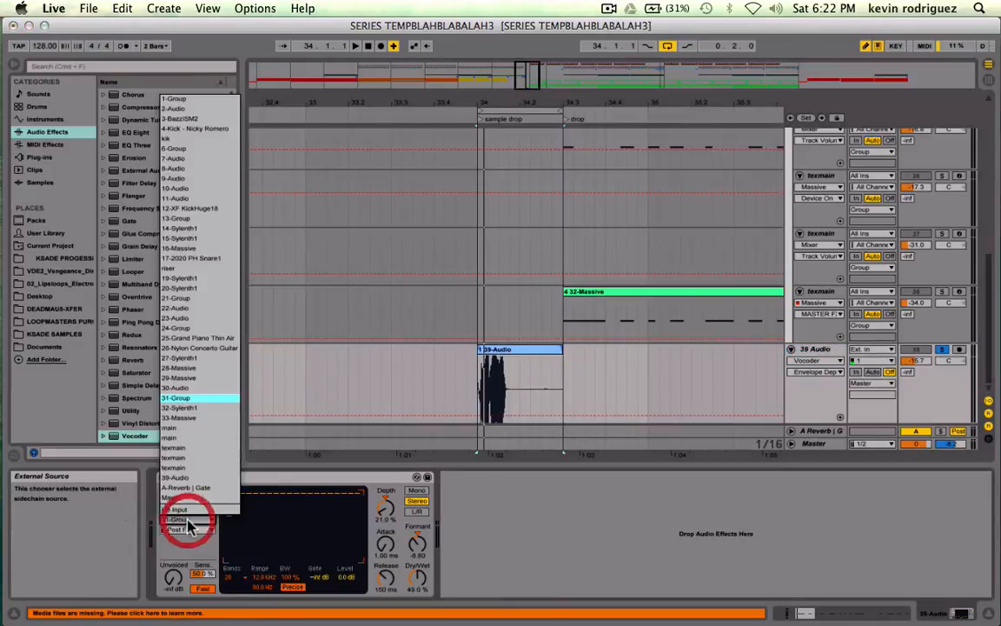
click(189, 438)
key(space)
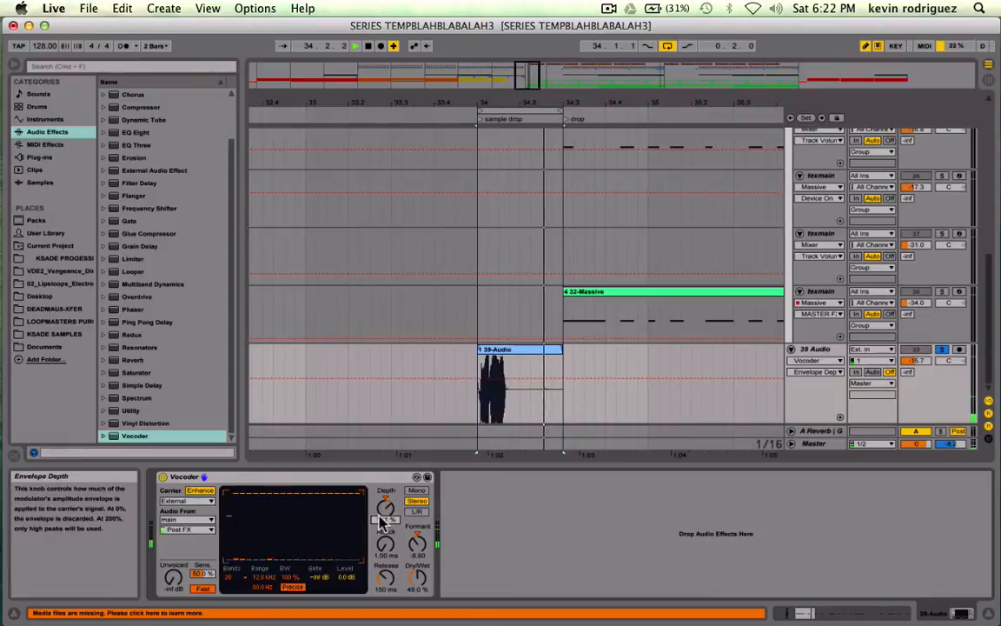
Delete the Vocoder from the 39 Audio track and add a fresh Vocoder with default settings in its place.
click(223, 477)
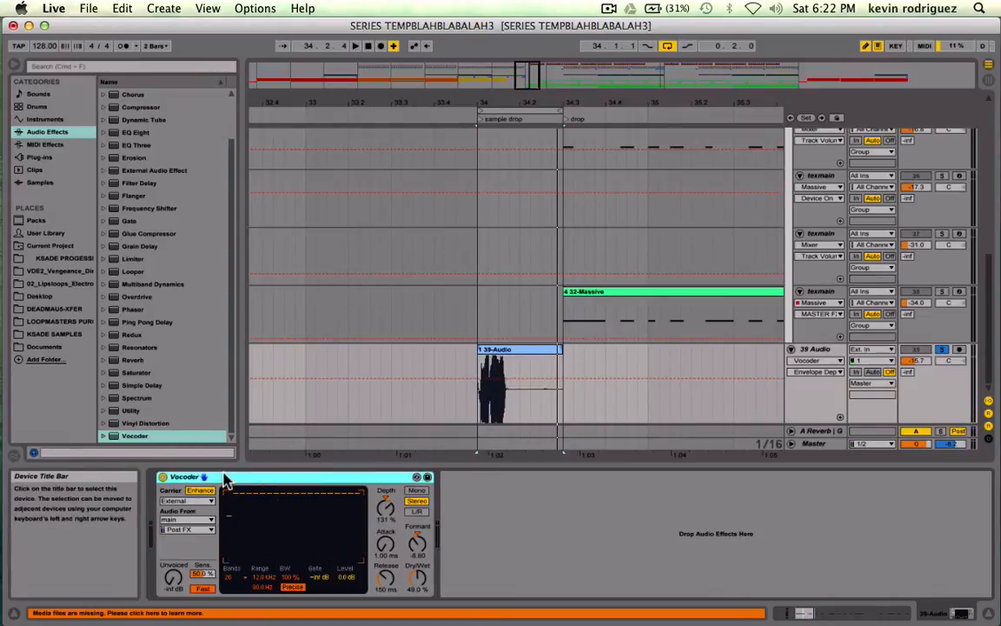
key(Delete)
drag(123, 436, 351, 563)
scroll(551, 396, up, 6)
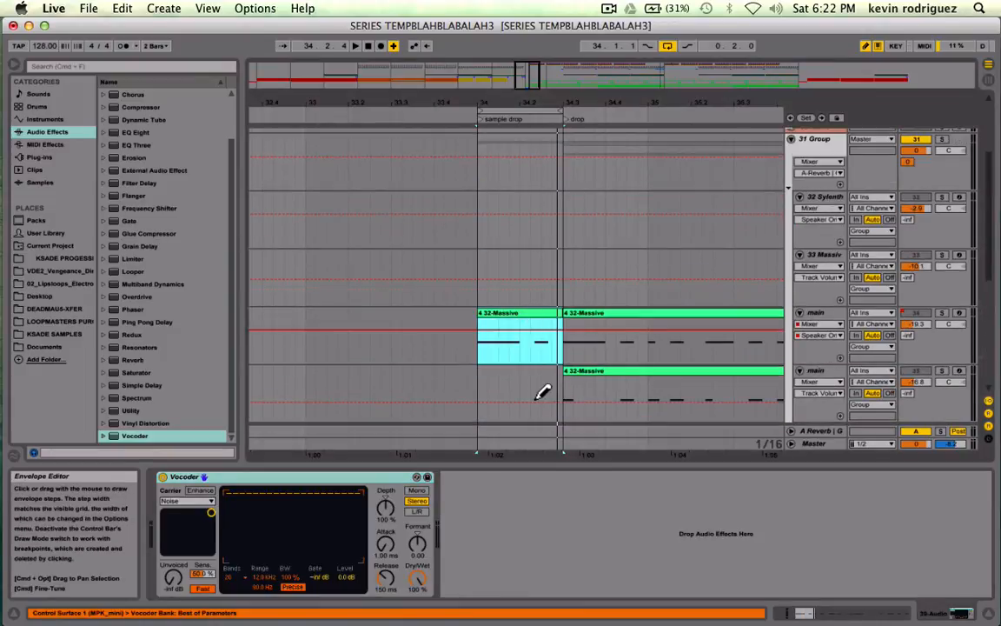
scroll(539, 394, down, 5)
Enable Enhance on the new Vocoder, set its carrier to External, and choose the first main track as the audio source.
click(191, 502)
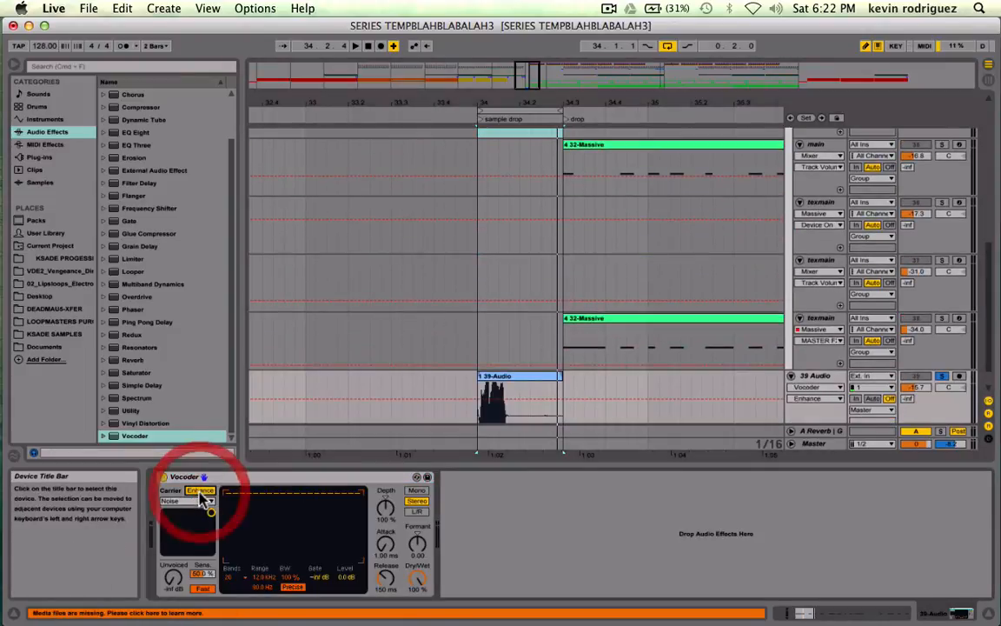
click(191, 521)
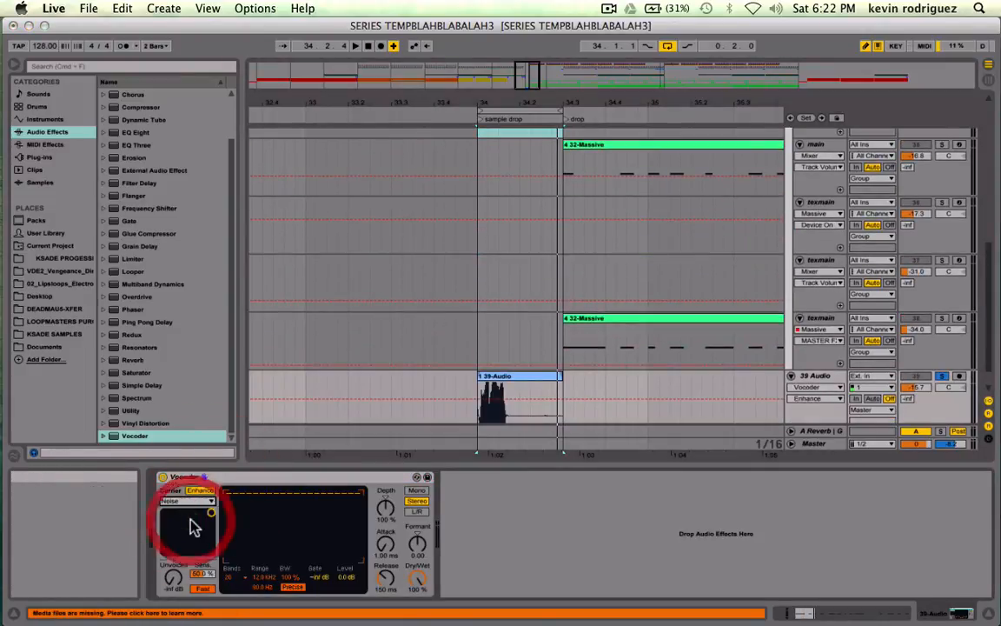
click(189, 520)
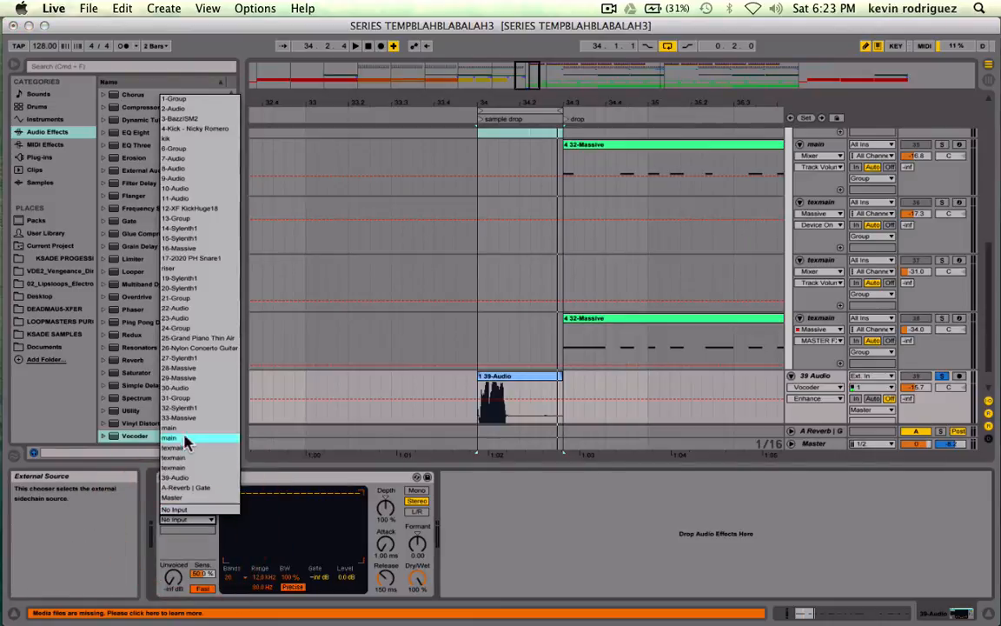
click(205, 427)
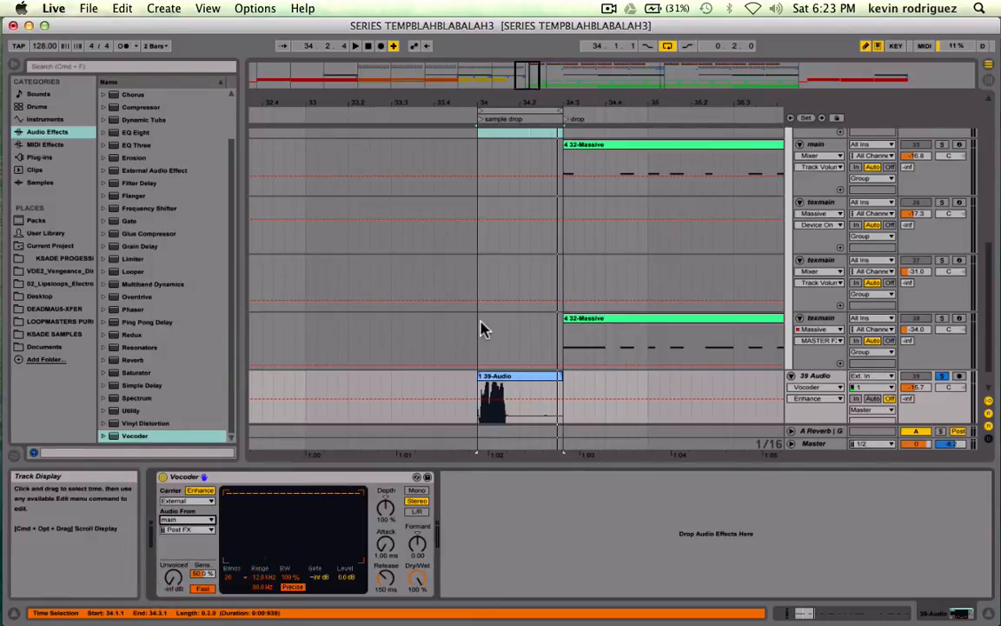
scroll(480, 329, up, 3)
scroll(480, 322, up, 2)
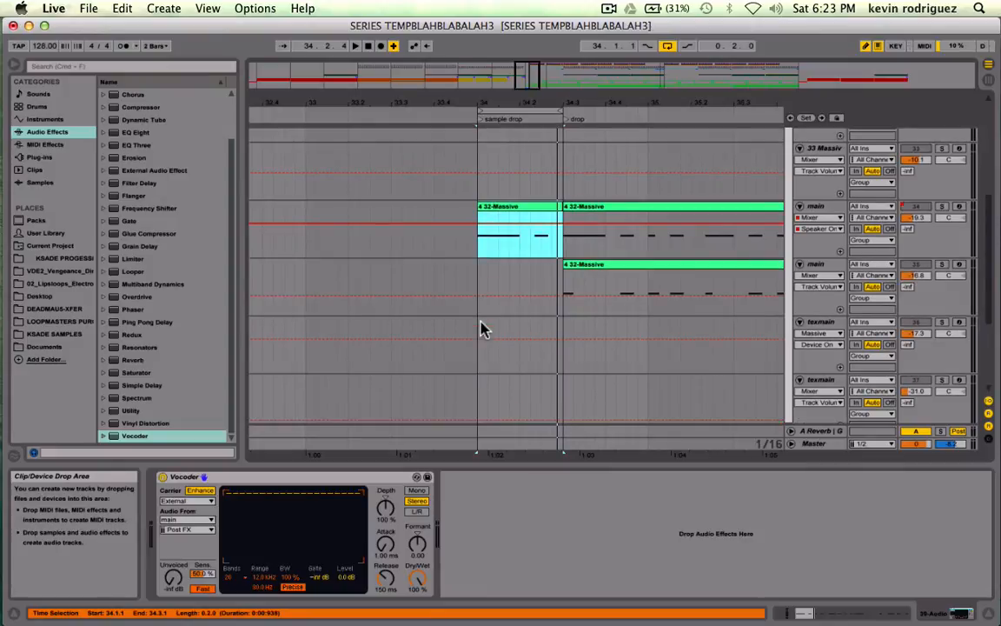
scroll(480, 323, down, 5)
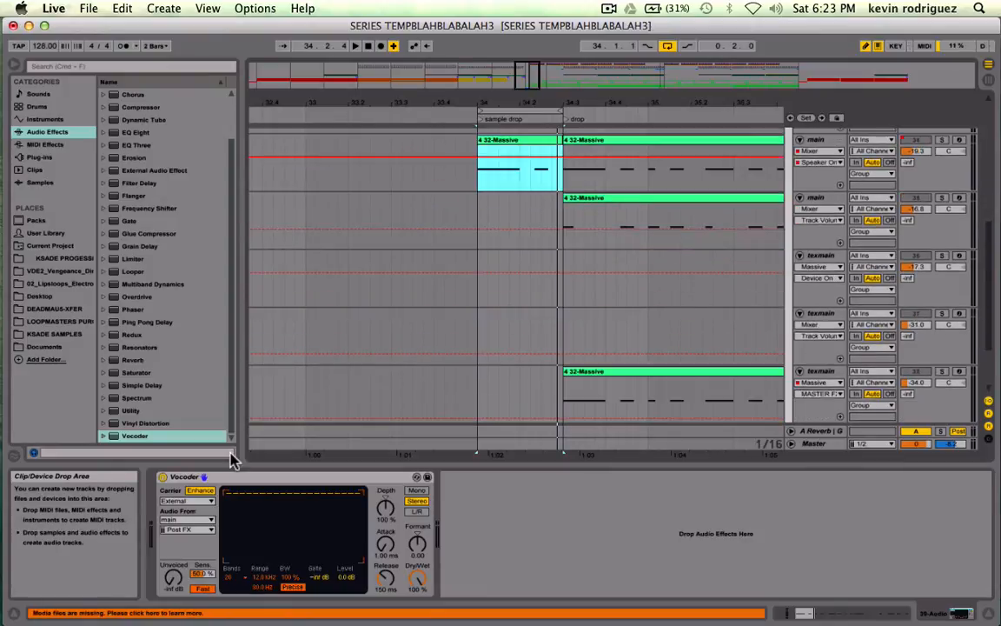
Reselect a main track as the Vocoder's external source and try Depth at 200% with Formant at -6.00 during playback.
click(192, 520)
click(200, 430)
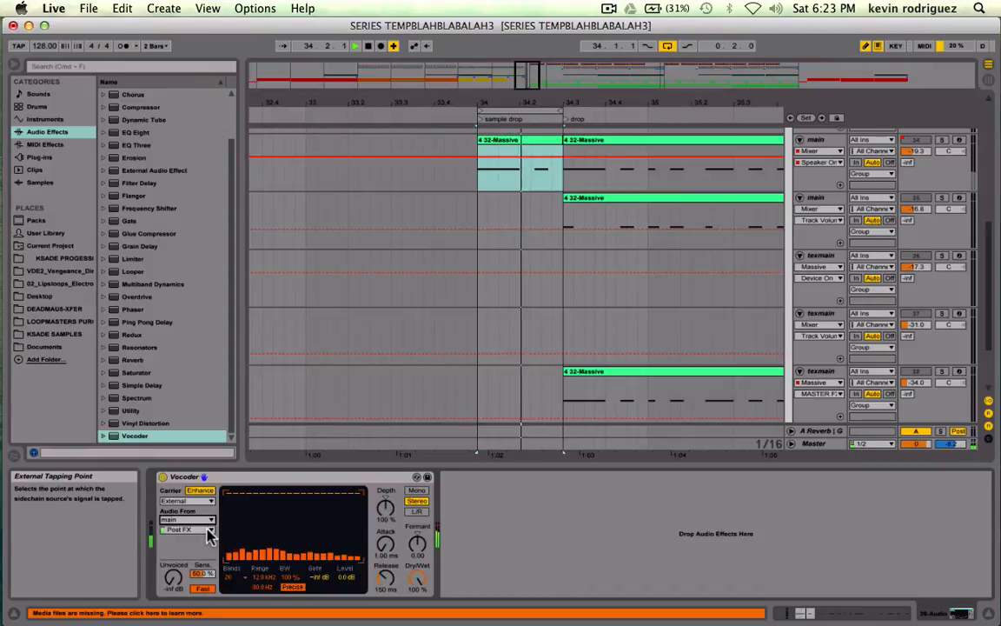
key(space)
drag(418, 545, 388, 545)
key(space)
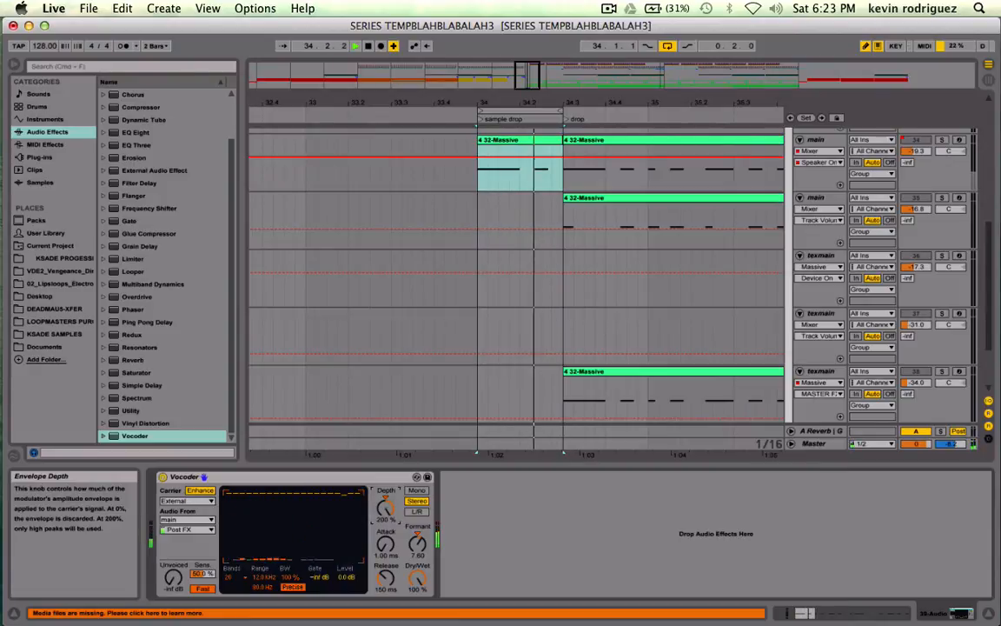
drag(416, 545, 416, 565)
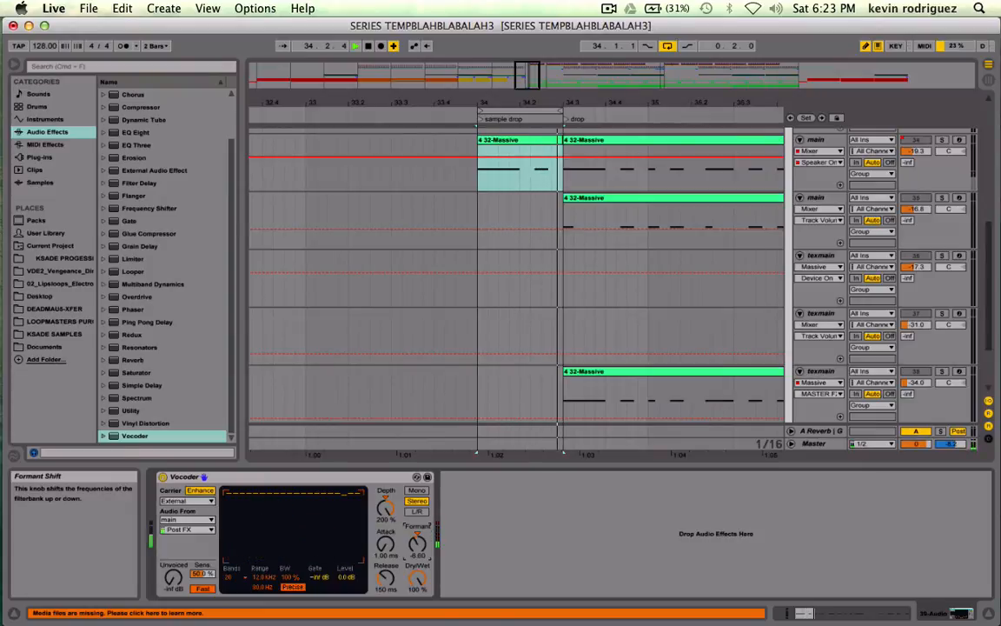
Compare the Vocoder's Mono and Stereo modes, ending on Stereo with Depth 98%, Formant -9.80, Release 1.83 s and Dry/Wet 100%.
click(417, 491)
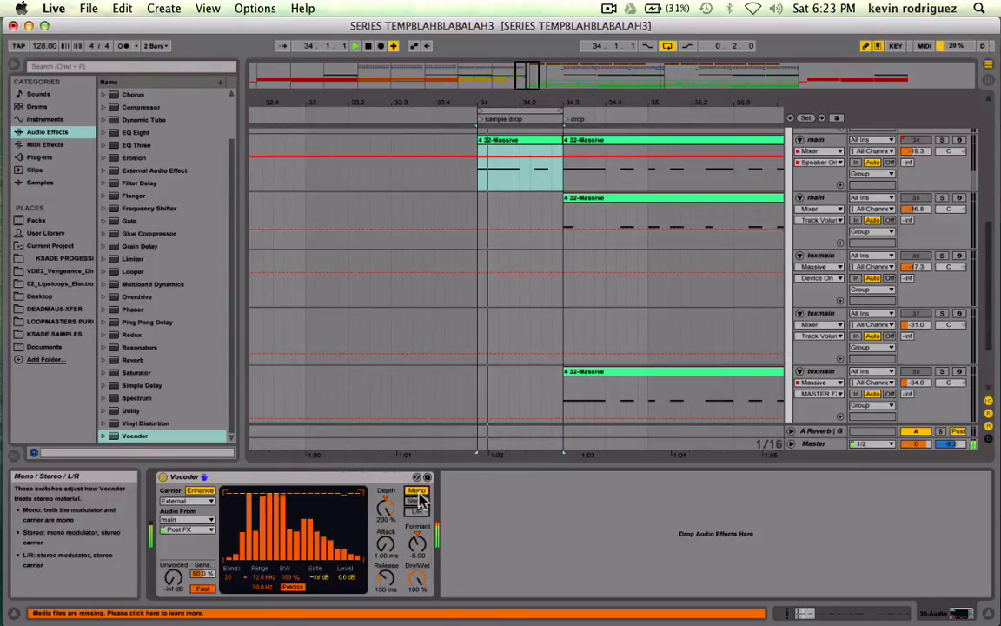
click(418, 502)
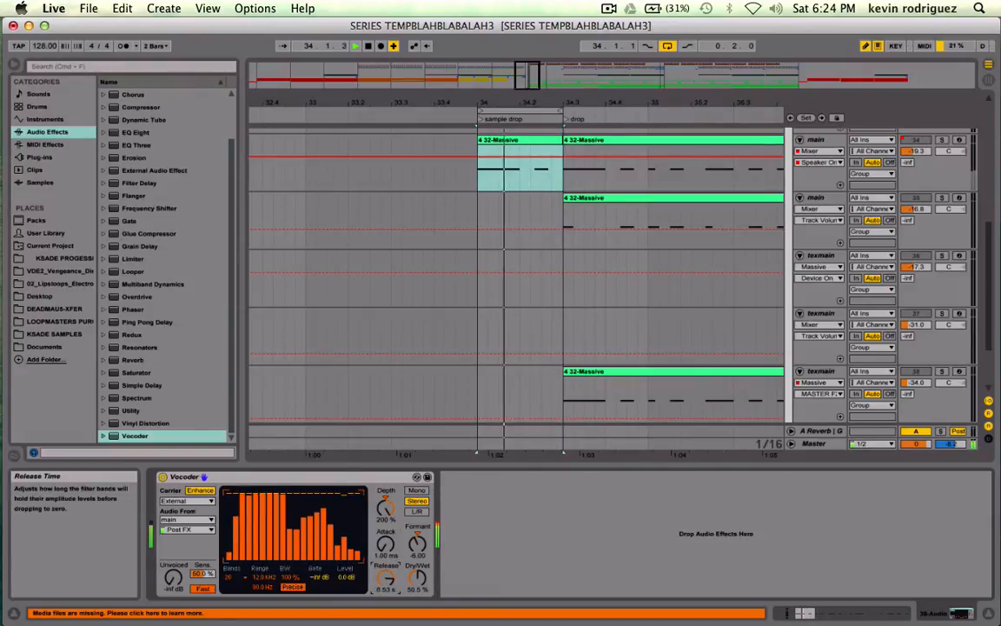
drag(416, 573, 415, 621)
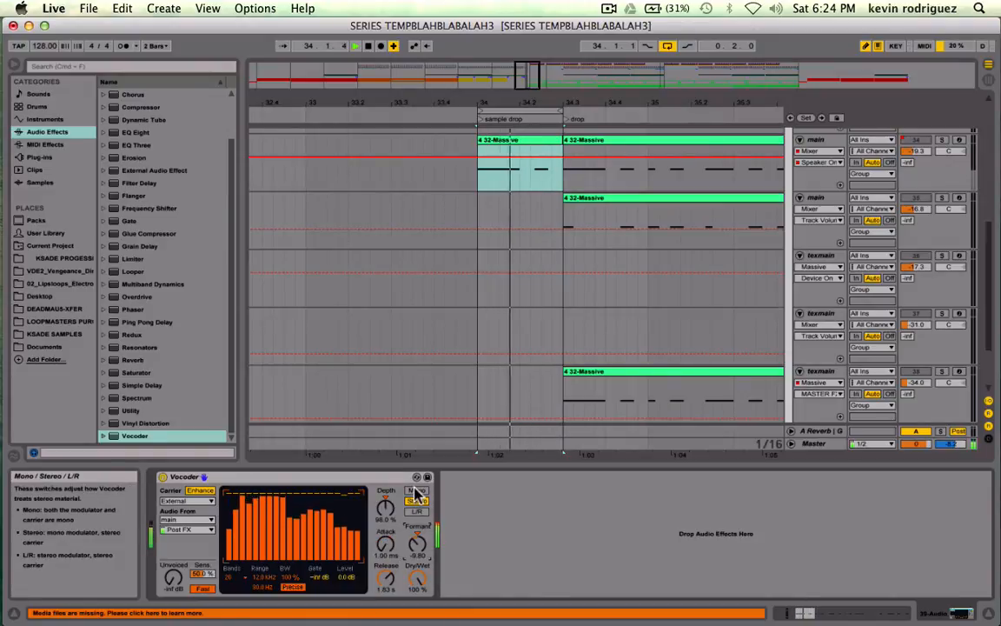
key(space)
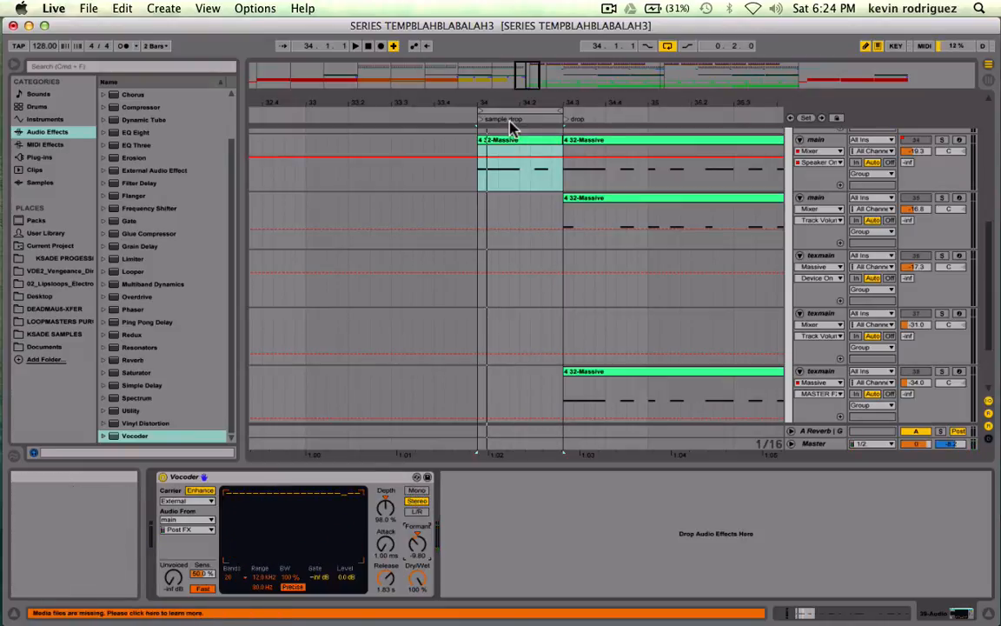
key(space)
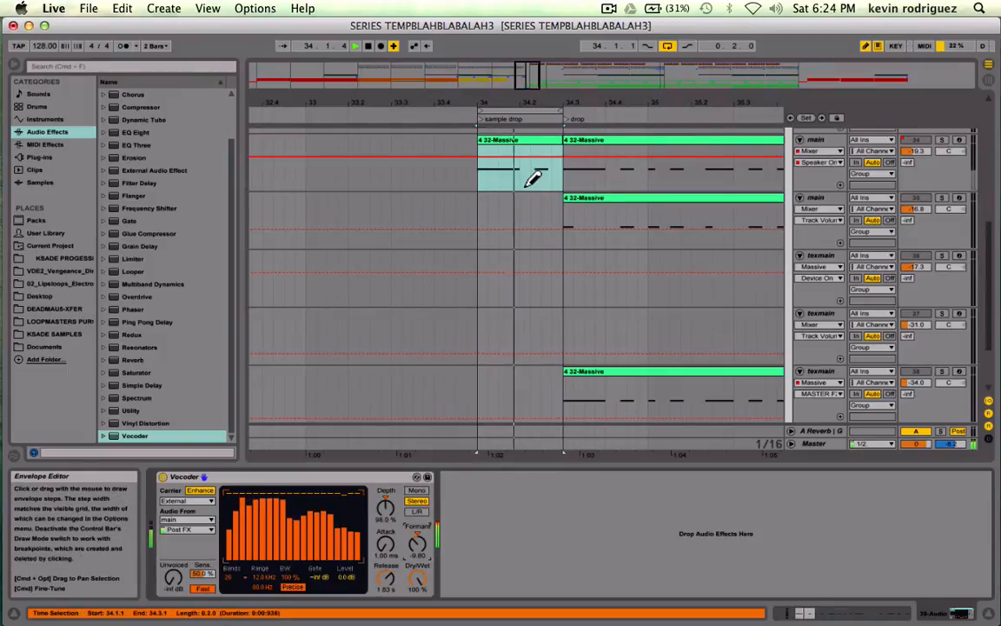
Delete the 34.2.1 to 34.3.1 portion of the first main track's Massive clip and play back from 34.1.1.
scroll(533, 179, down, 3)
scroll(532, 179, up, 5)
key(b)
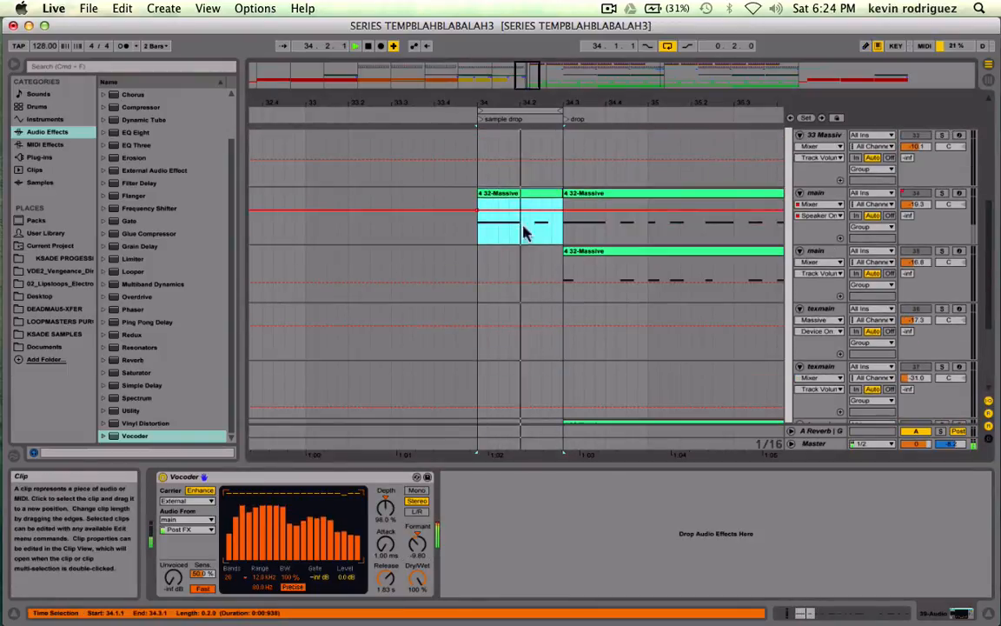
drag(521, 235, 564, 243)
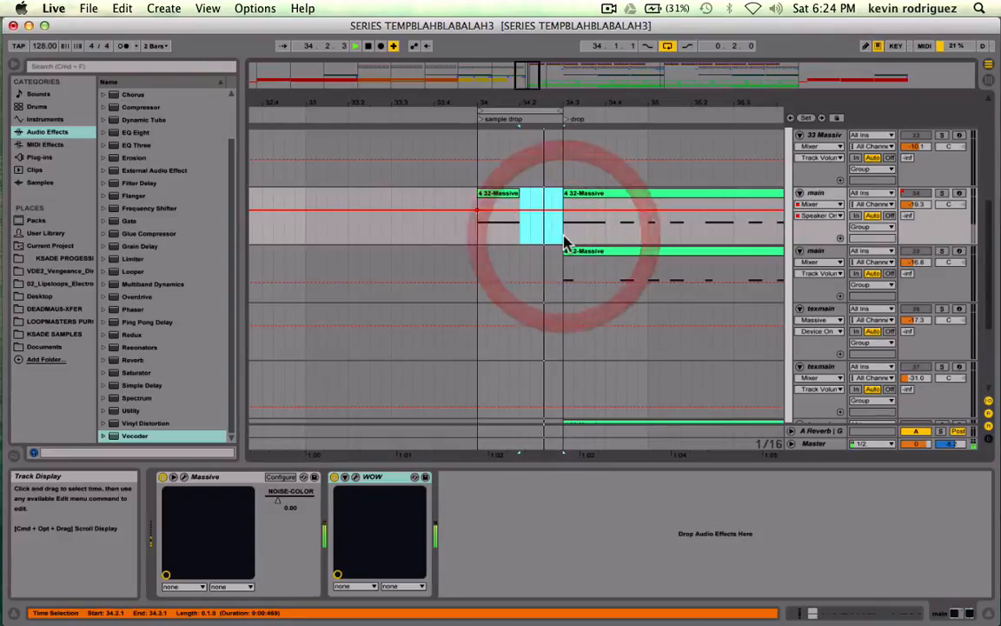
key(space)
click(479, 237)
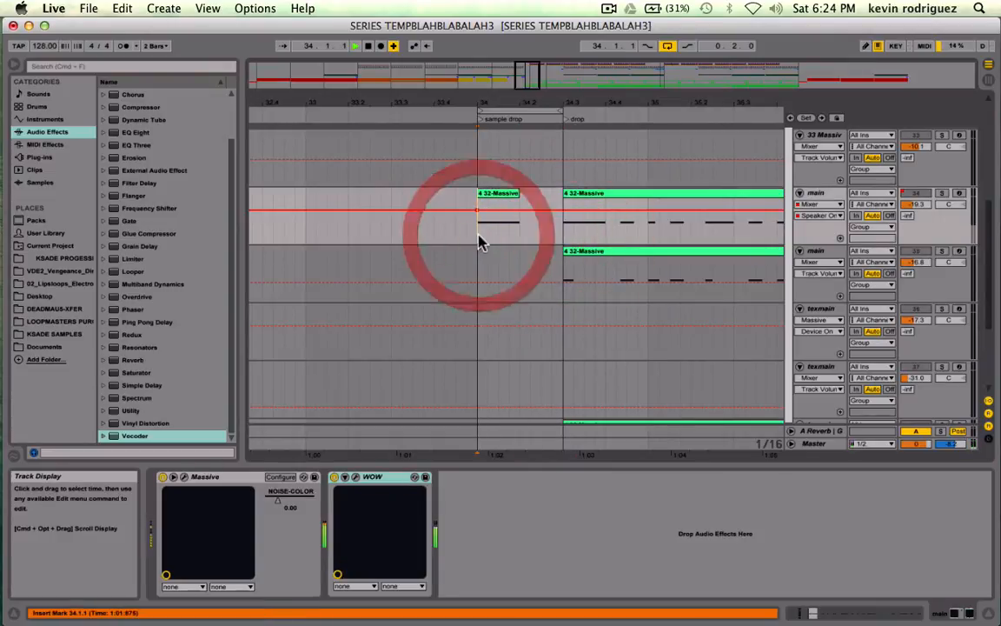
key(space)
scroll(478, 237, down, 4)
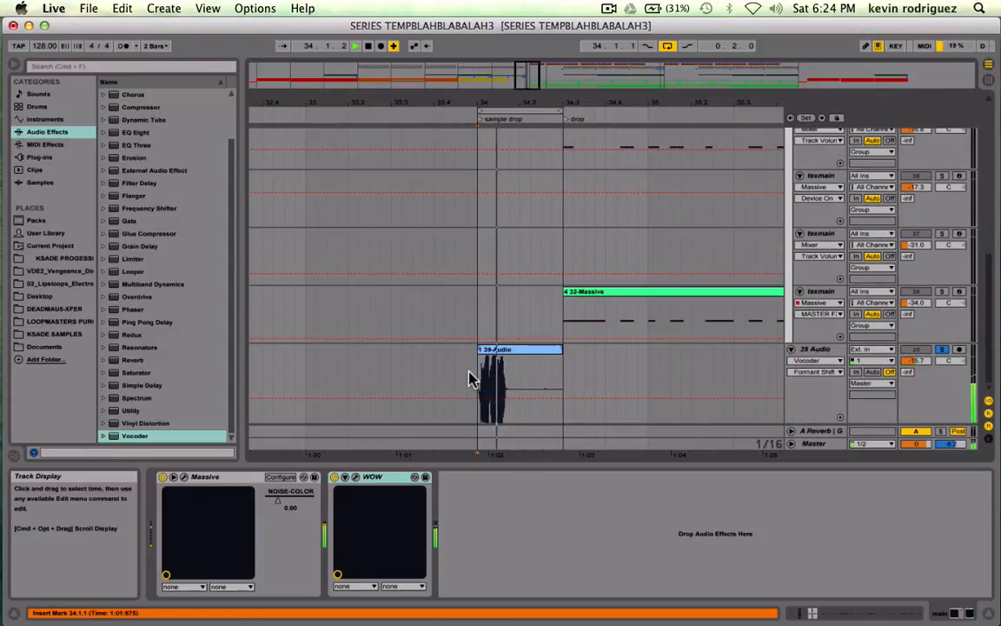
key(space)
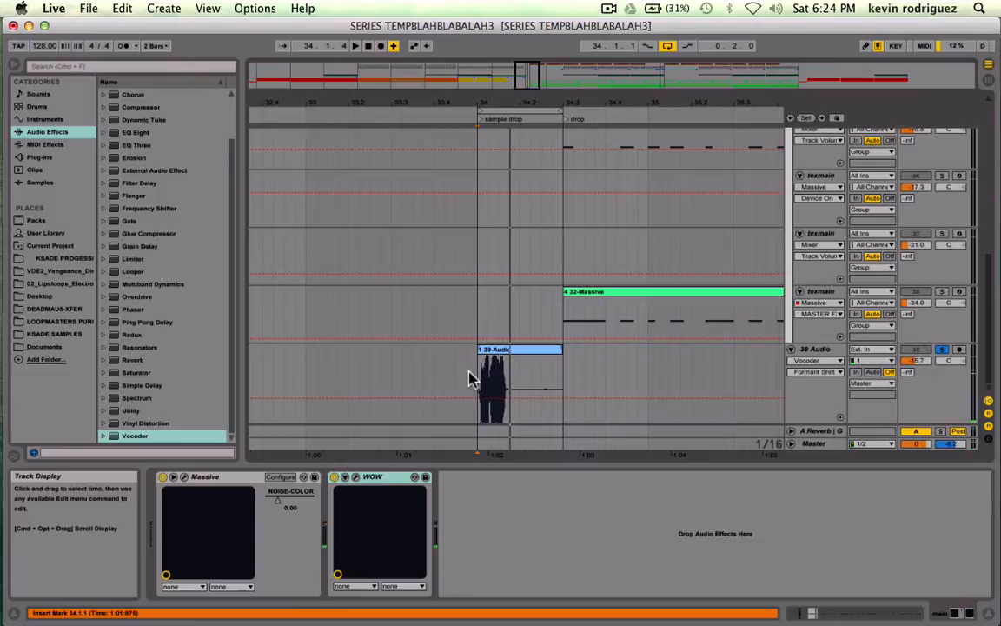
Delete the remaining Massive clip in the sample drop section of the first main track and play the section back.
scroll(469, 377, up, 6)
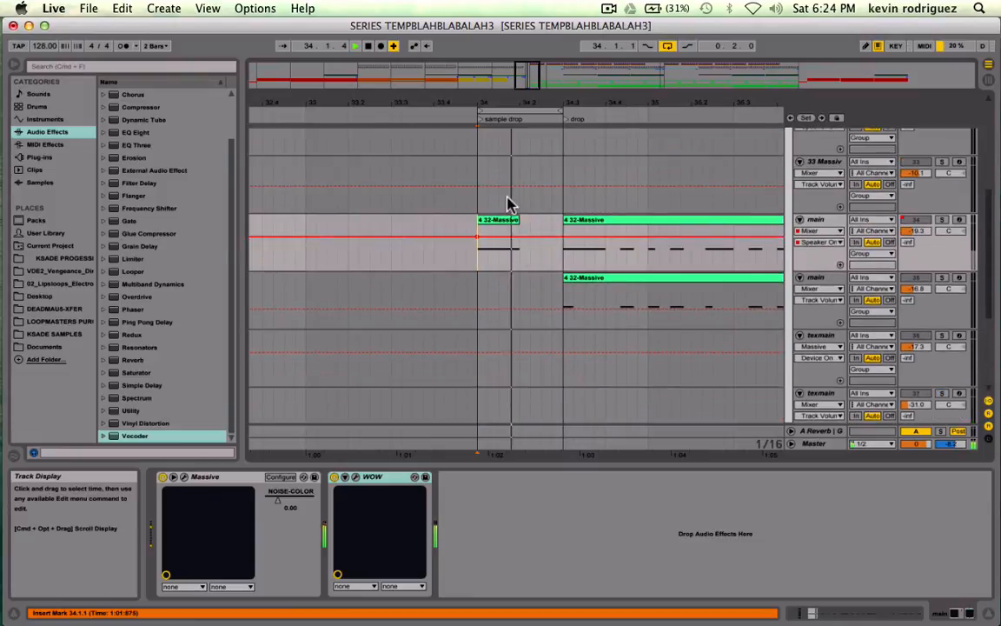
click(502, 224)
key(Delete)
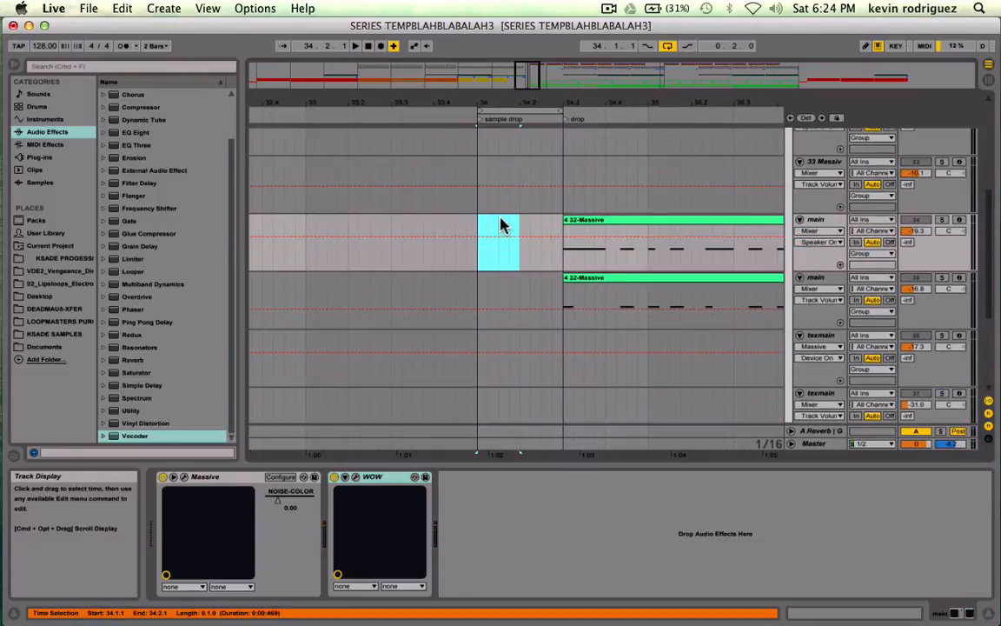
key(space)
scroll(501, 224, down, 6)
key(space)
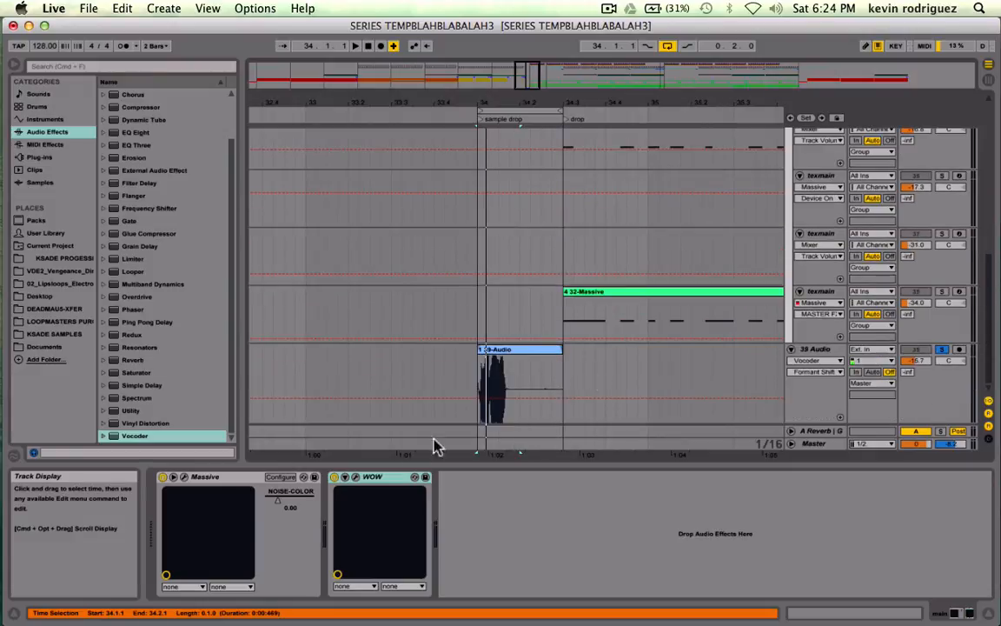
Remove the Vocoder from the 39 Audio track and set the track's volume to -16.0 dB.
click(817, 349)
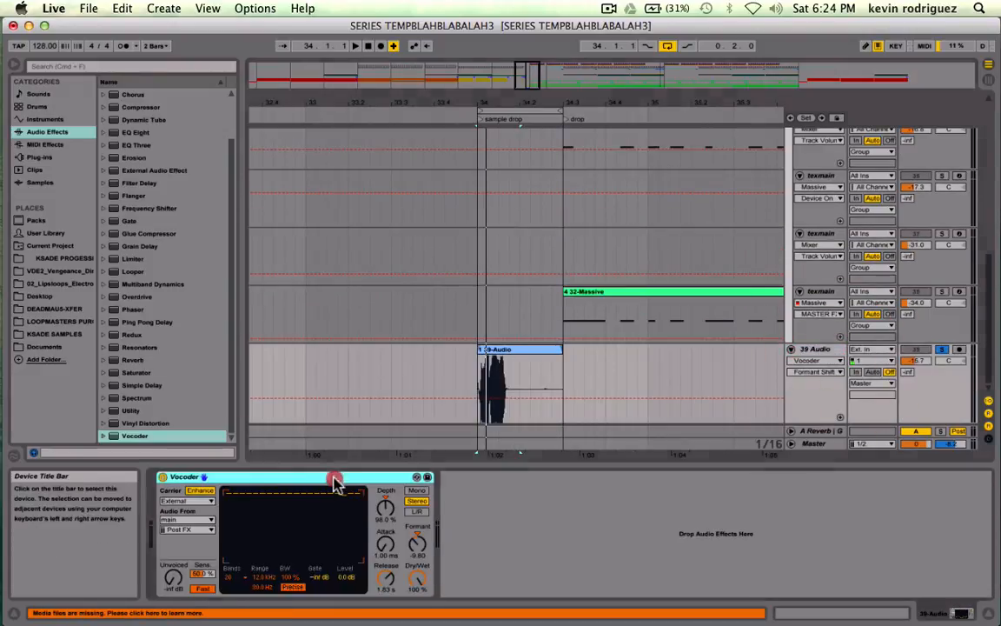
click(336, 480)
key(Delete)
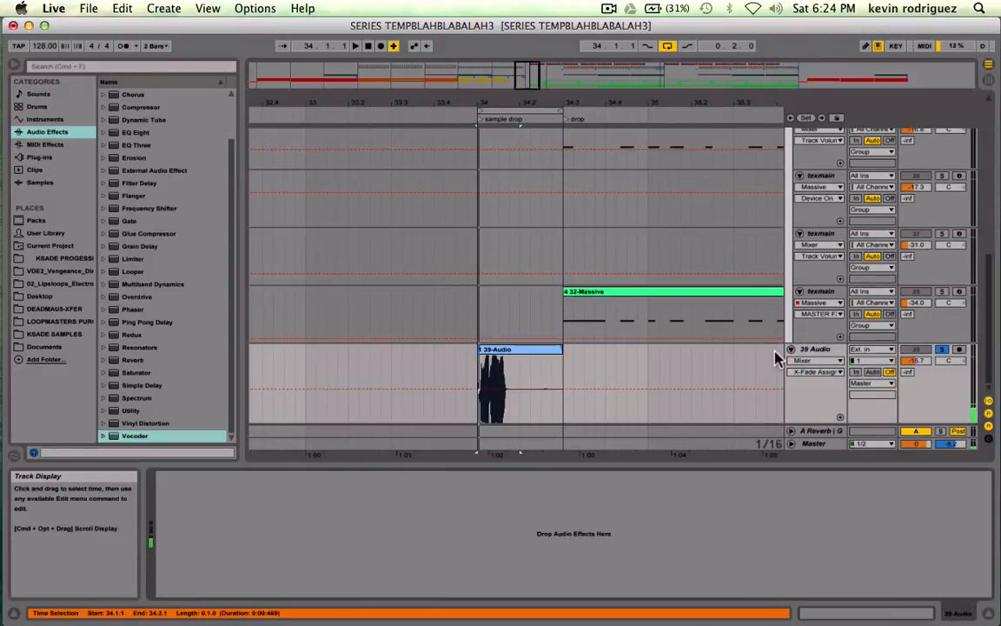
drag(919, 359, 918, 361)
key(space)
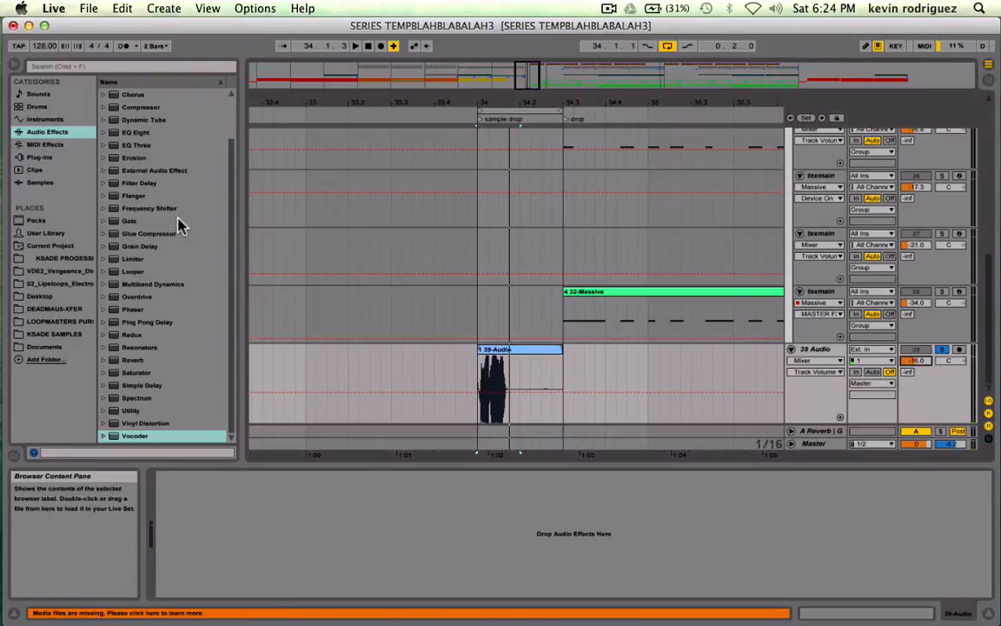
Add Vinyl Distortion to 39 Audio with Pinch at 770 Hz, Crackle Volume 0.00, Density 50.0 and Drive 0.37.
drag(145, 423, 214, 501)
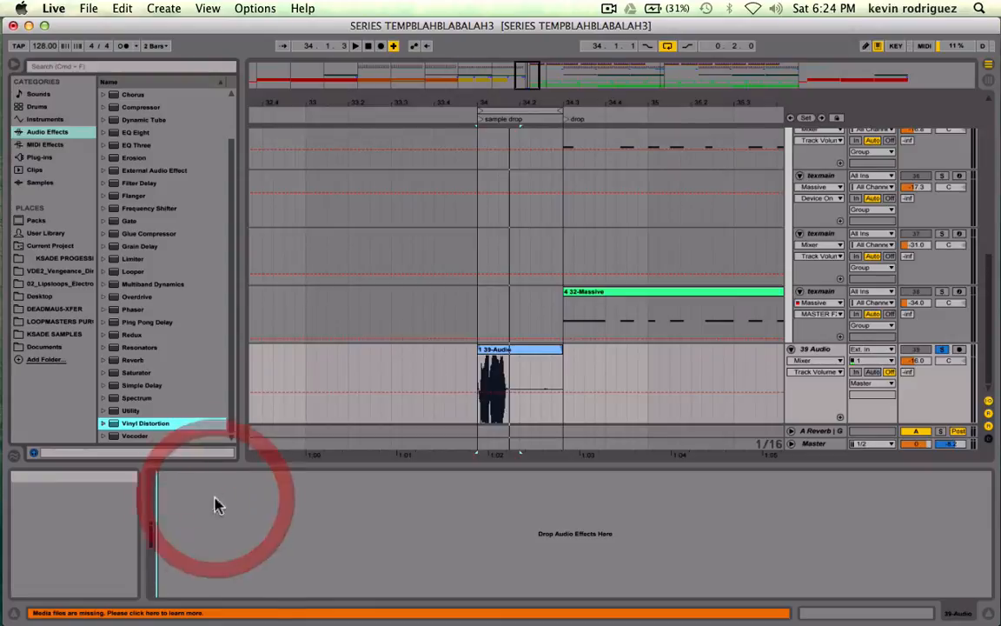
drag(249, 571, 212, 571)
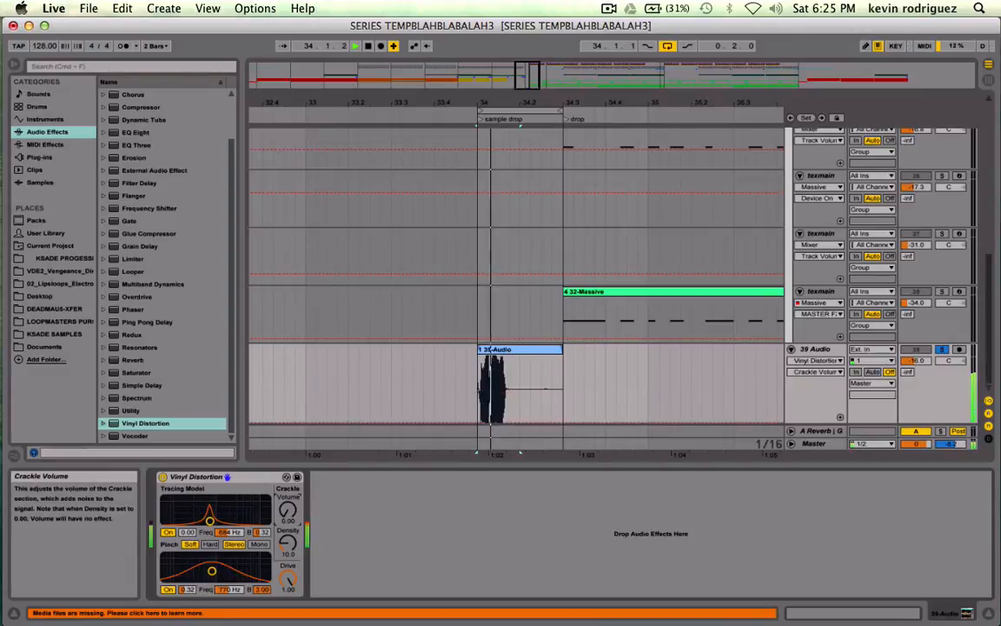
drag(288, 542, 288, 515)
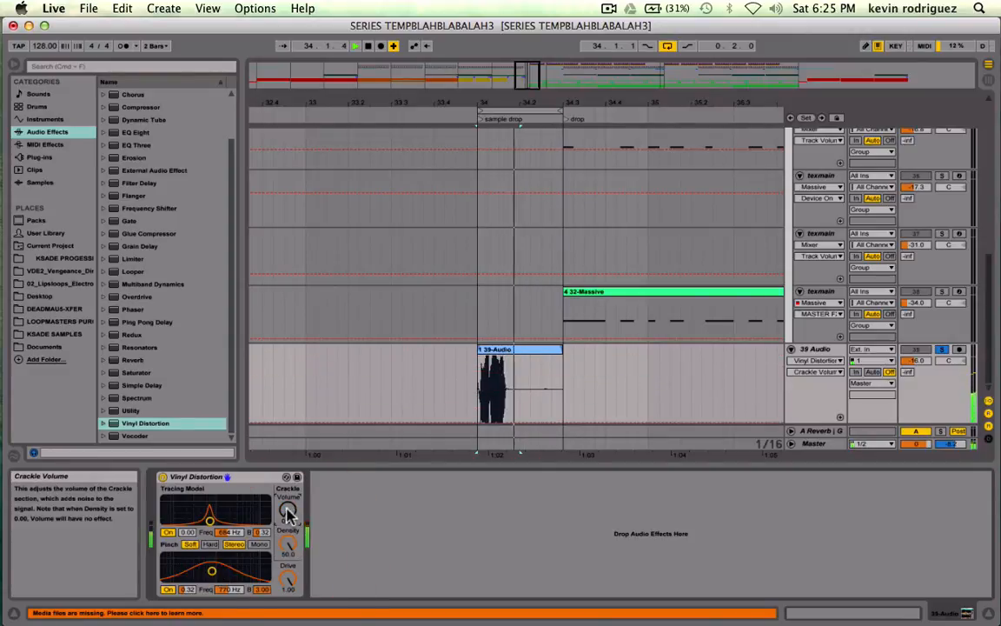
drag(288, 577, 288, 600)
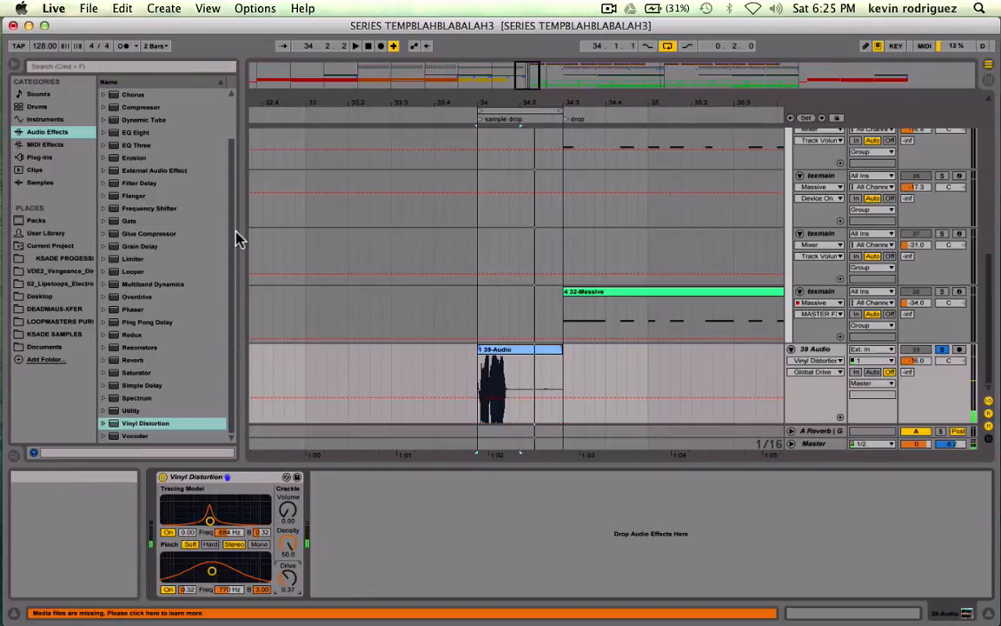
Add an EQ Eight after the Vinyl Distortion on the 39 Audio track.
scroll(170, 252, up, 4)
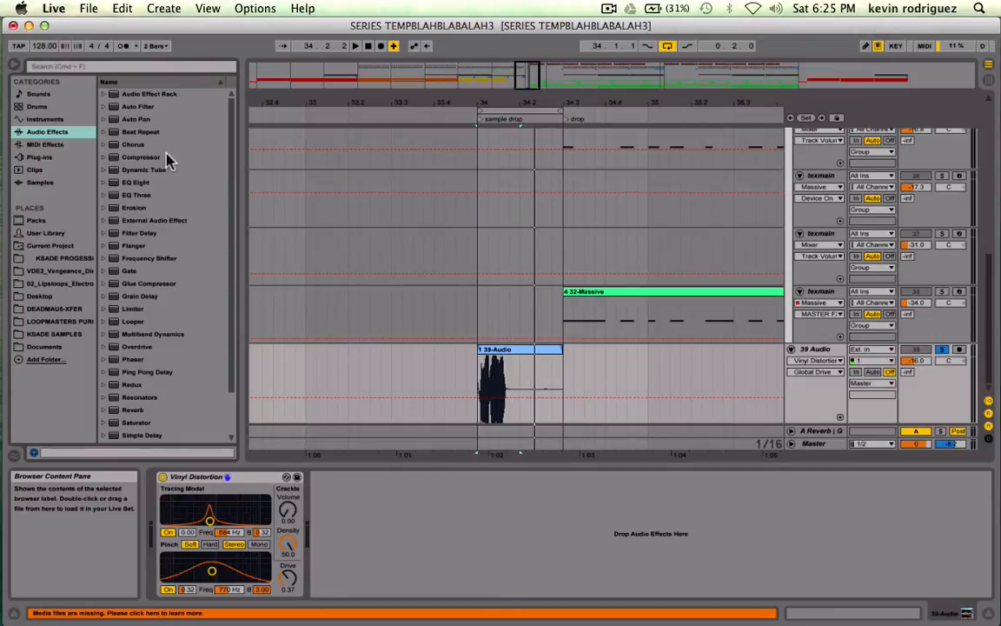
drag(132, 183, 286, 356)
drag(317, 430, 334, 487)
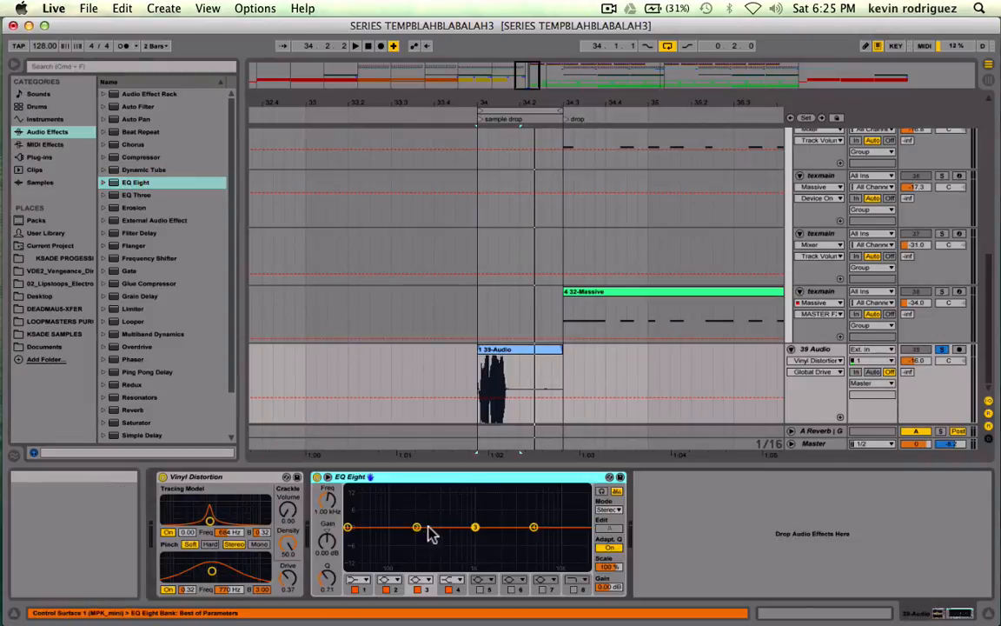
Set EQ Eight band 1 to a low cut at about 285 Hz and enable band 8 as a high cut at 4.41 kHz.
click(358, 580)
click(358, 517)
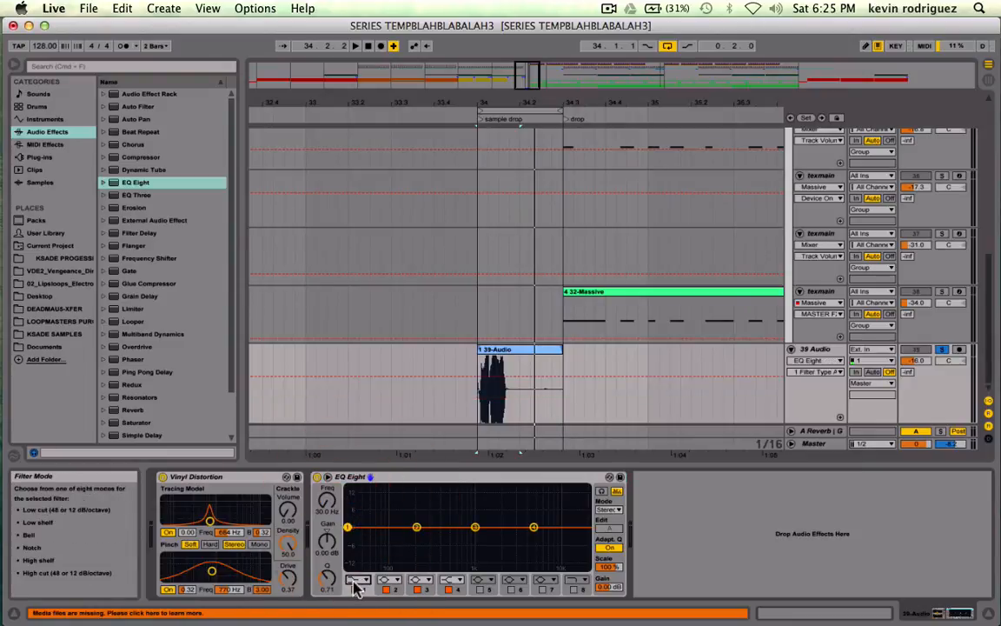
click(358, 580)
click(357, 507)
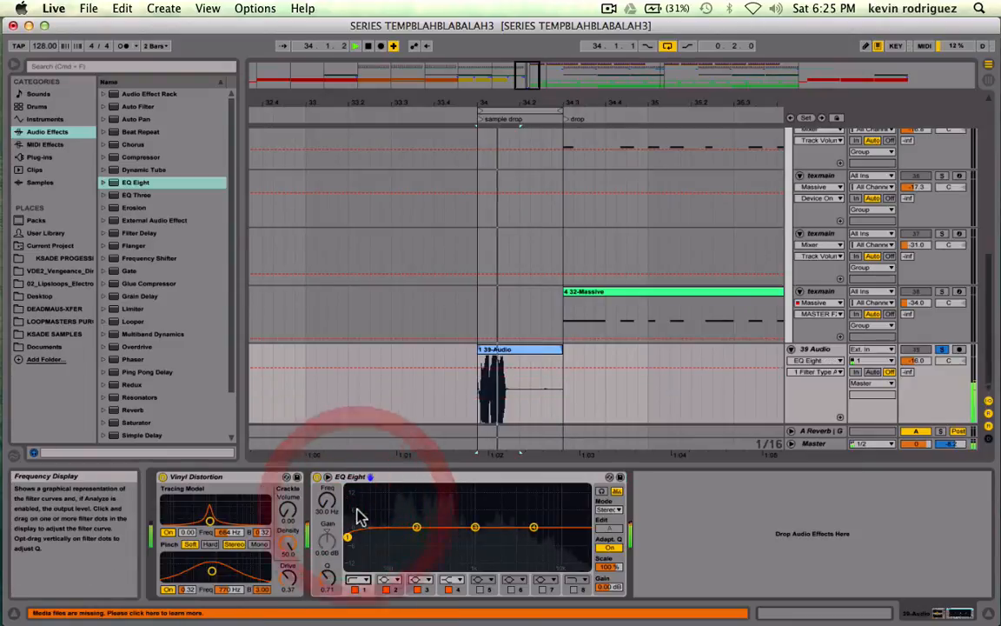
drag(346, 536, 430, 533)
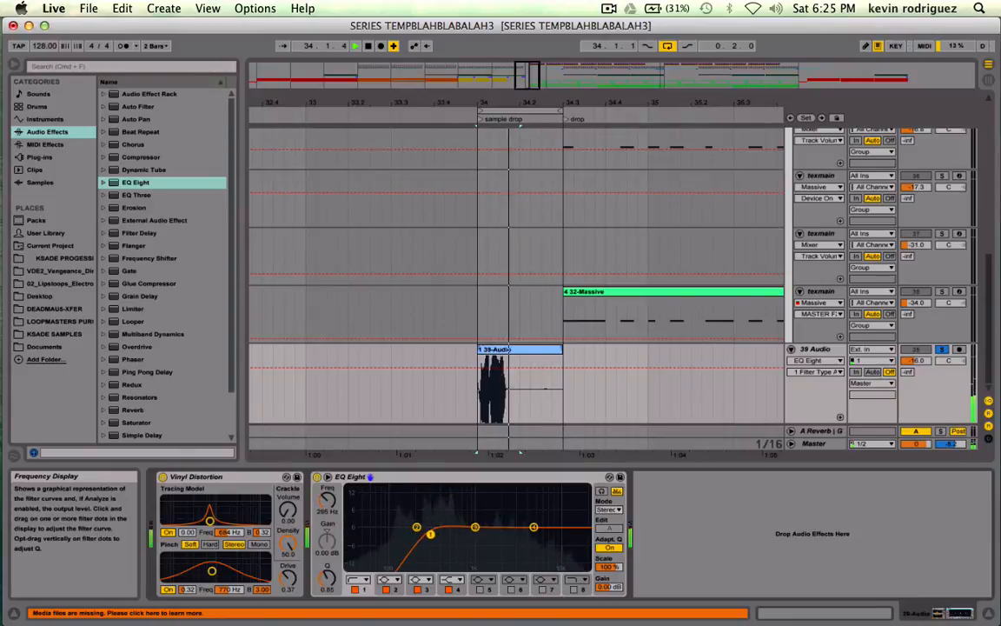
click(573, 590)
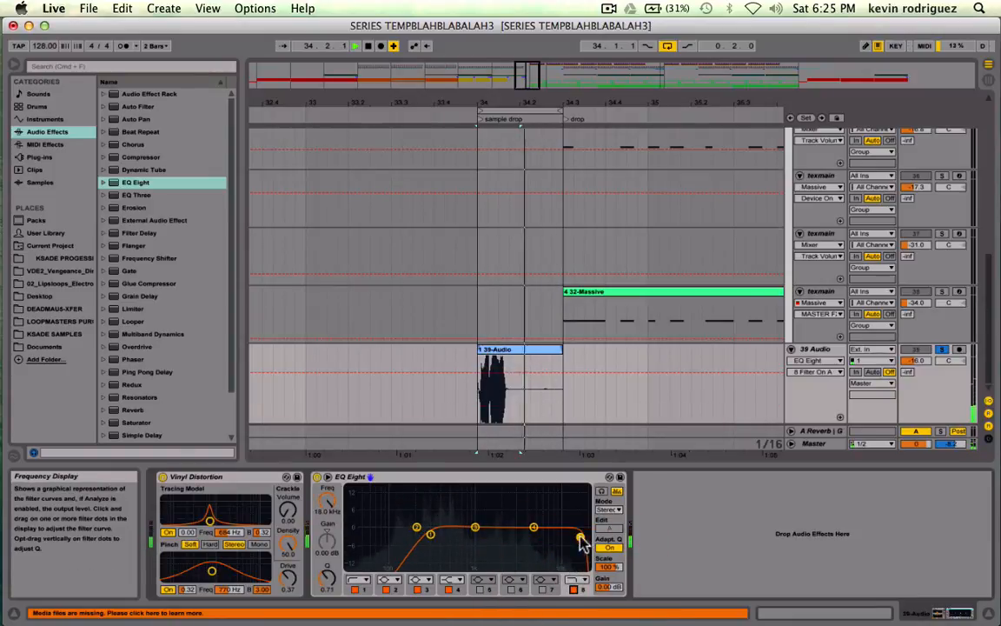
drag(580, 536, 529, 532)
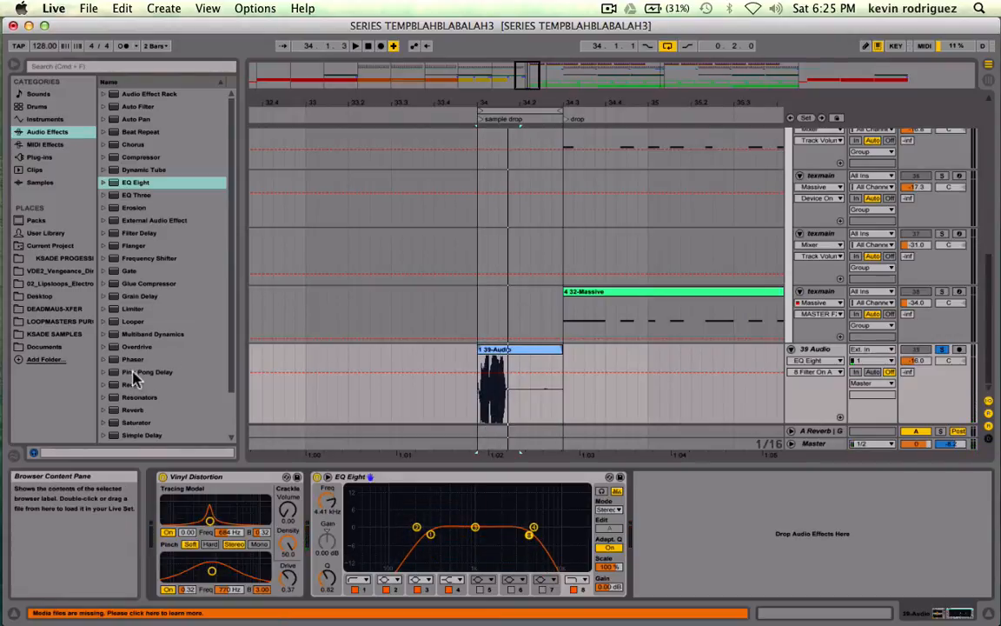
Add a Reverb after the EQ Eight, enable Lo Cut, and set Predelay to 0.50 ms and Decay Time to 932 ms.
drag(130, 410, 658, 531)
click(650, 498)
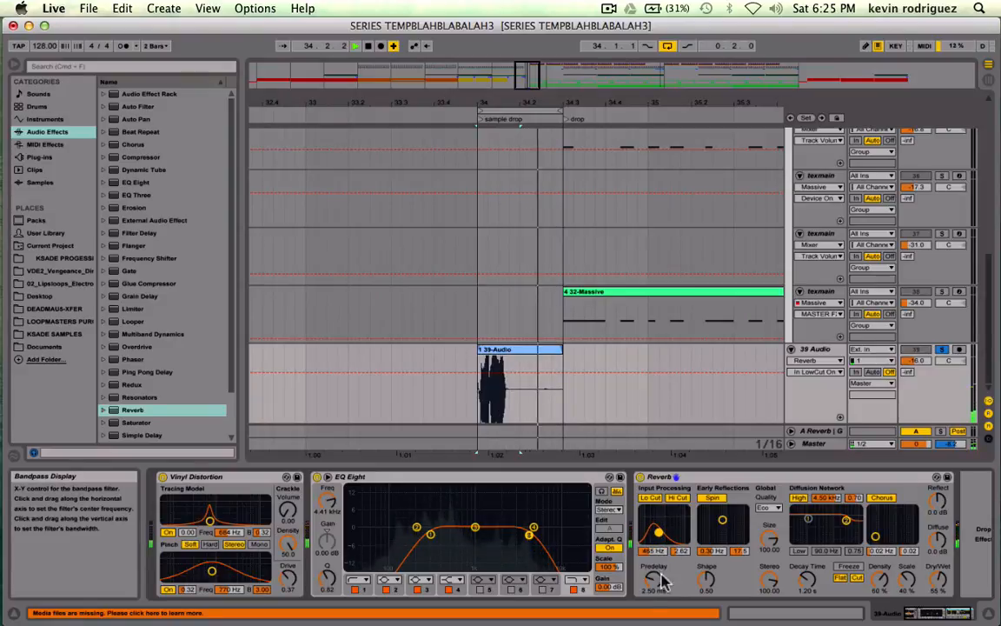
drag(653, 580, 650, 595)
drag(806, 578, 805, 586)
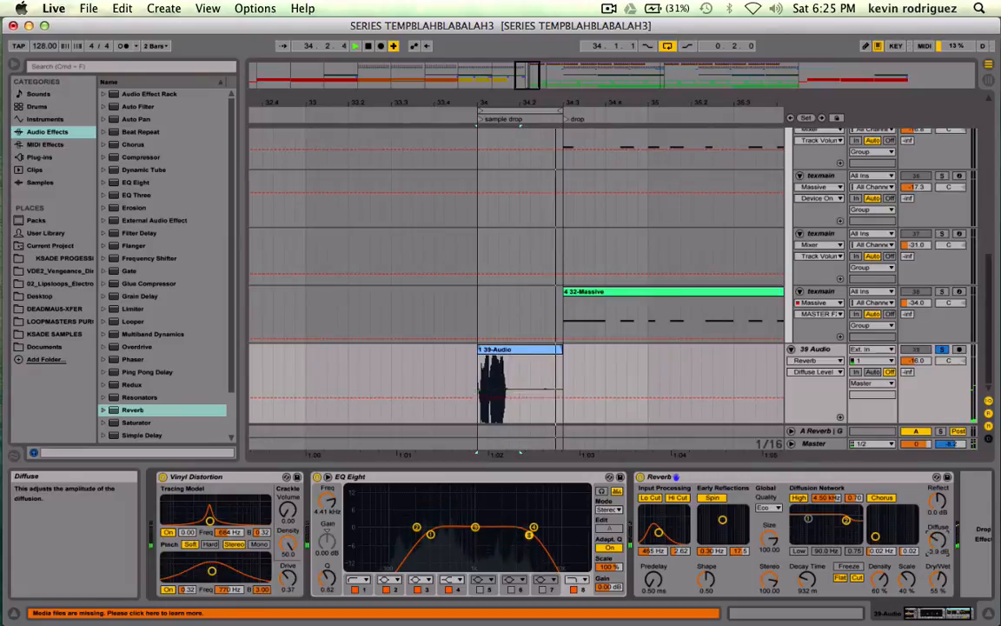
Turn off the Reverb's Spin and Chorus, set its Dry/Wet to 33%, and unsolo the 39 Audio track.
click(717, 498)
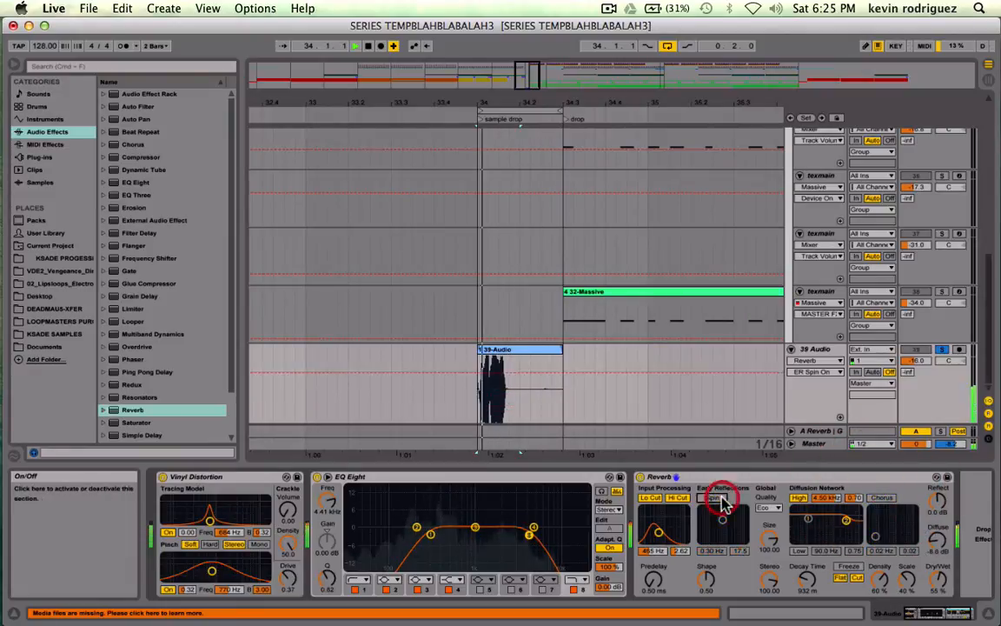
drag(937, 578, 937, 591)
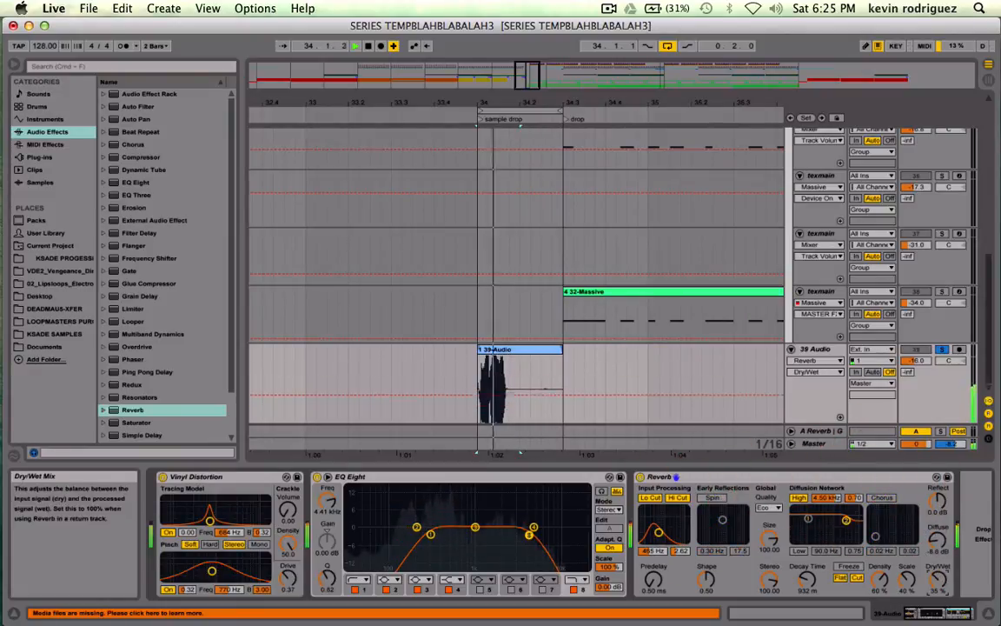
click(941, 348)
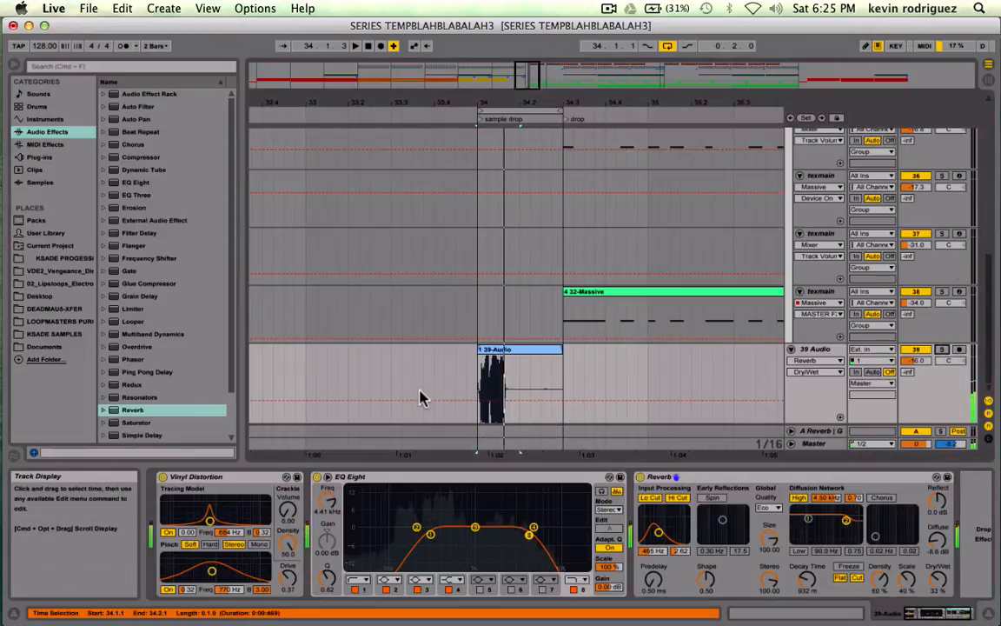
Turn off the arrangement loop and play the transition into the drop from 33.2.4.
click(381, 373)
click(669, 47)
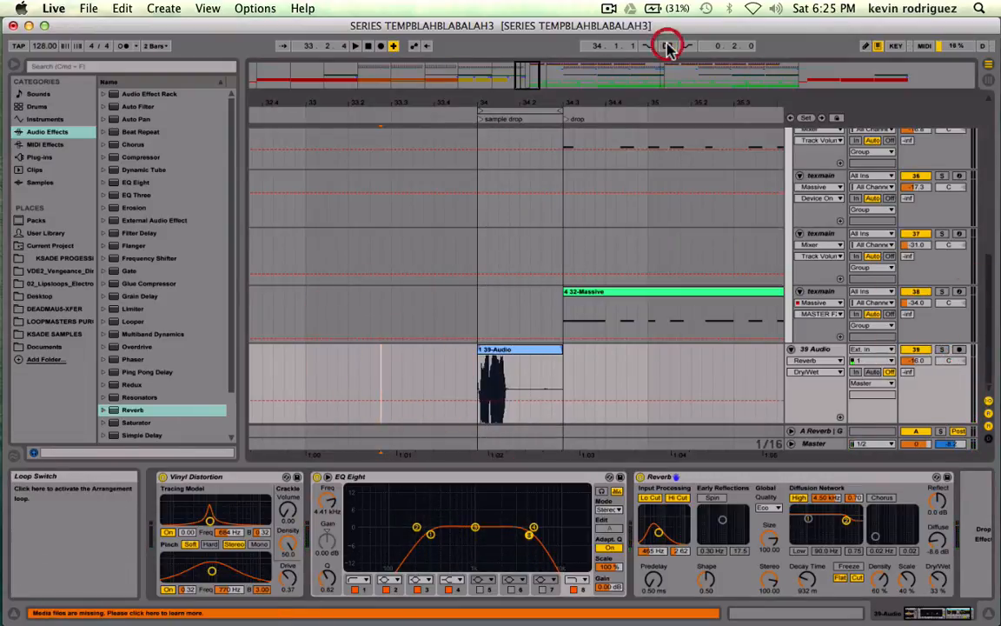
key(space)
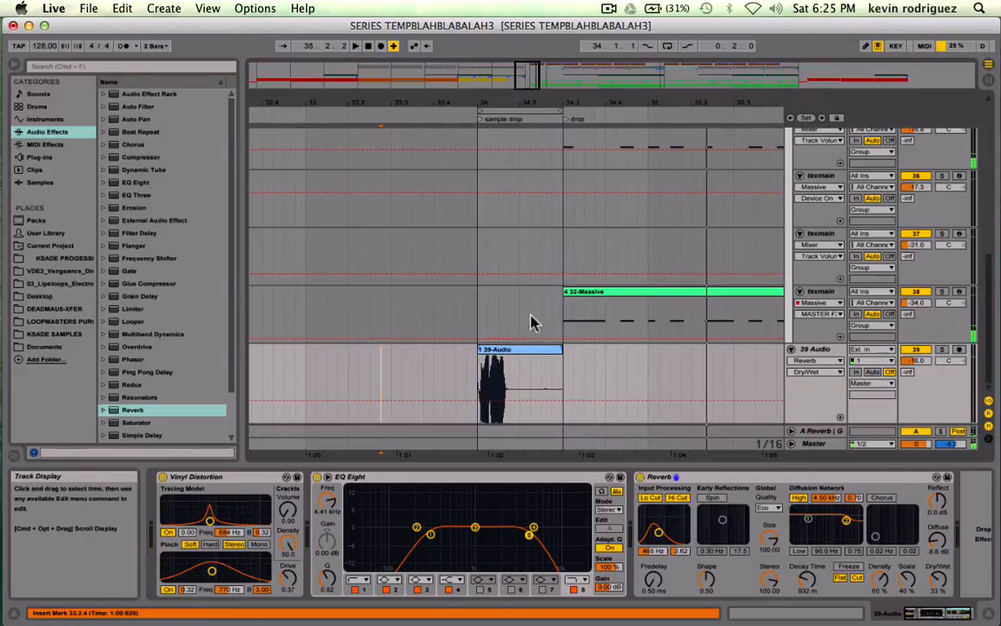
Move the 39-Audio clip to start at 34.2.1 and play the transition into the drop from 33.2.2.
drag(509, 351, 552, 356)
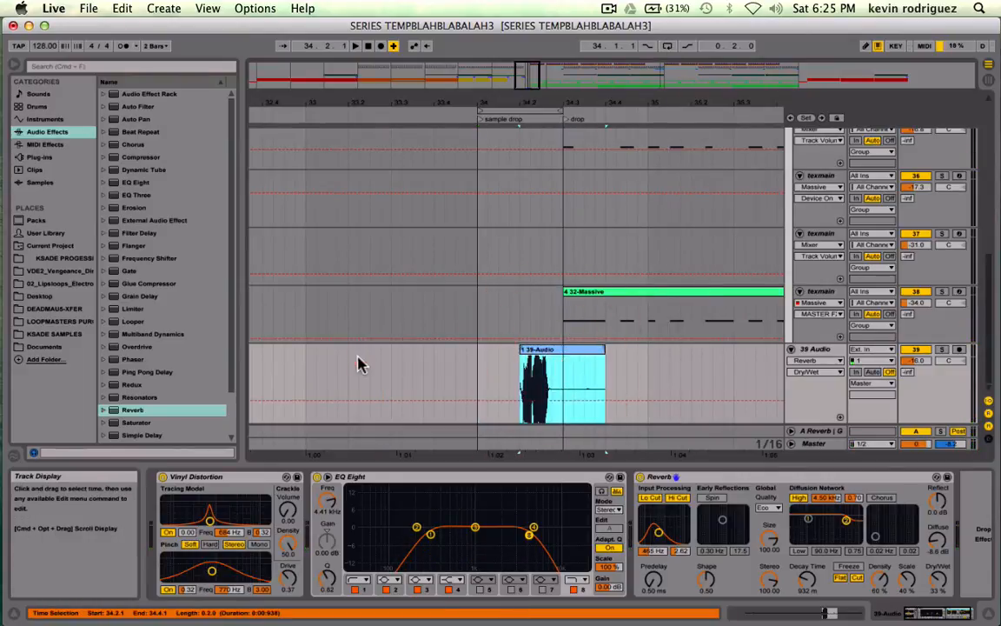
click(357, 363)
scroll(357, 364, up, 10)
key(space)
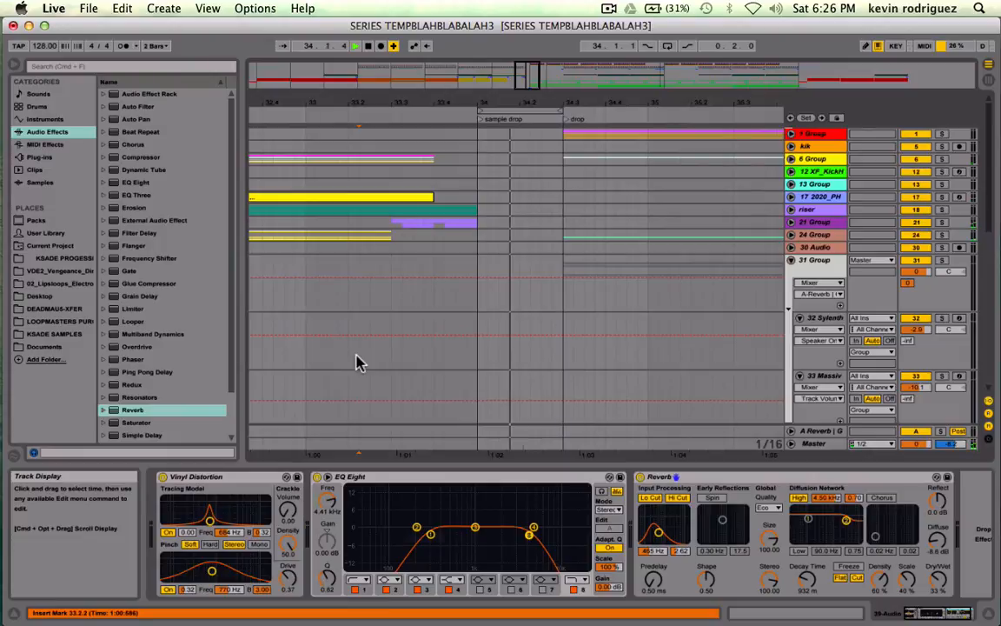
scroll(357, 363, down, 10)
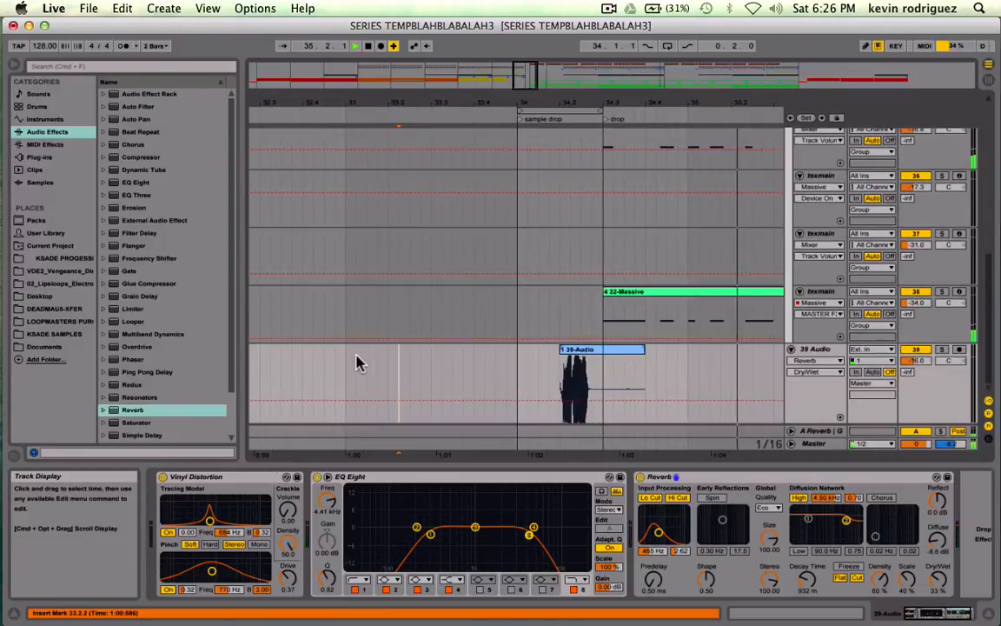
key(space)
Collapse the 31 Group and 39 Audio tracks and deactivate the 39 Audio track.
scroll(835, 305, up, 10)
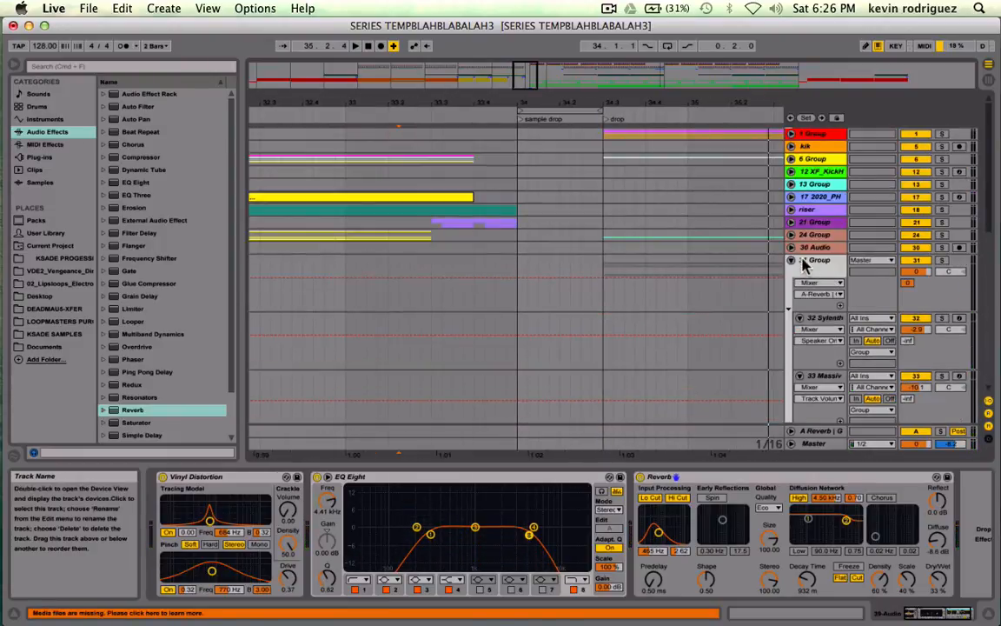
click(792, 262)
drag(525, 85, 532, 44)
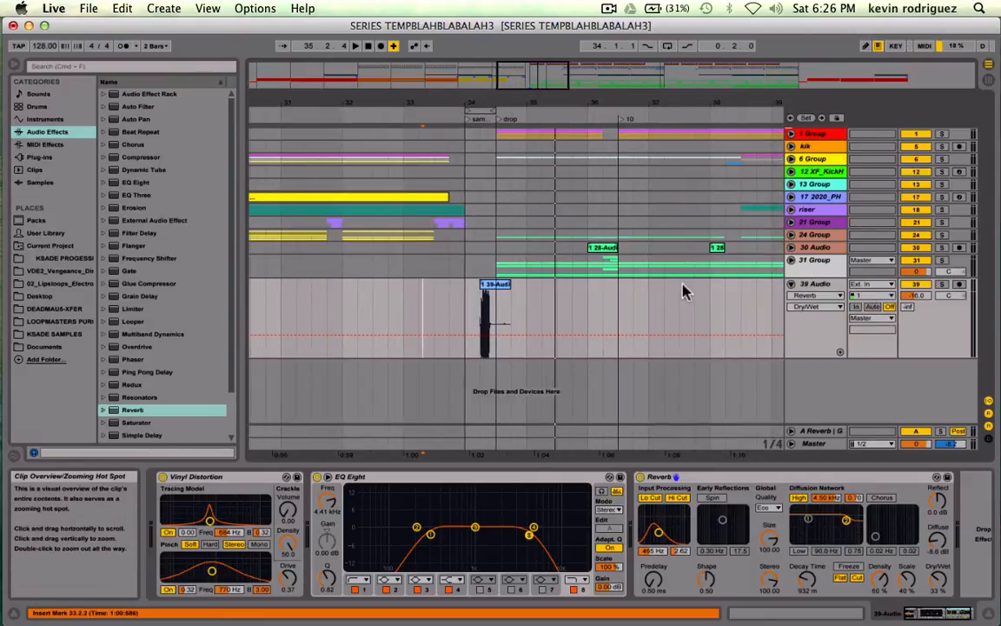
click(791, 284)
click(918, 285)
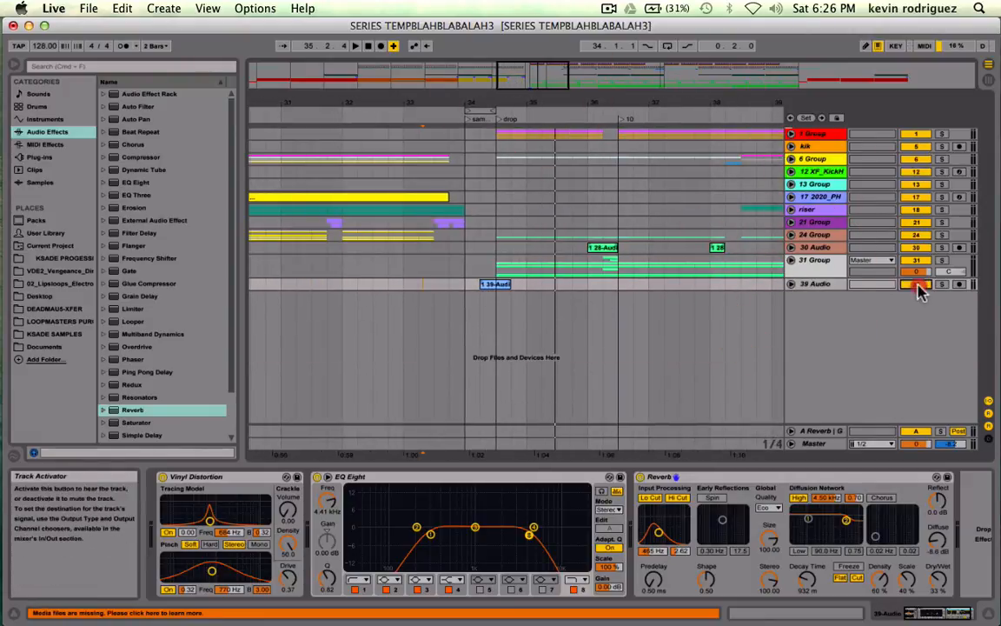
Select 50.1.1 to 50.3.1 on the 39 Audio track, play the break before marker 11, and review the whole arrangement.
scroll(500, 291, right, 3)
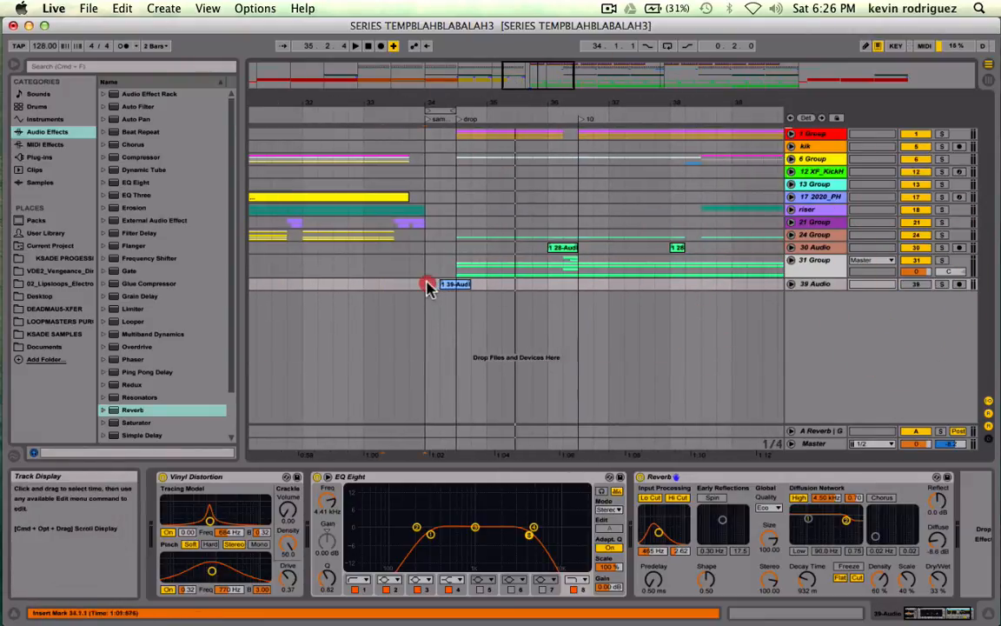
click(461, 285)
scroll(463, 292, right, 5)
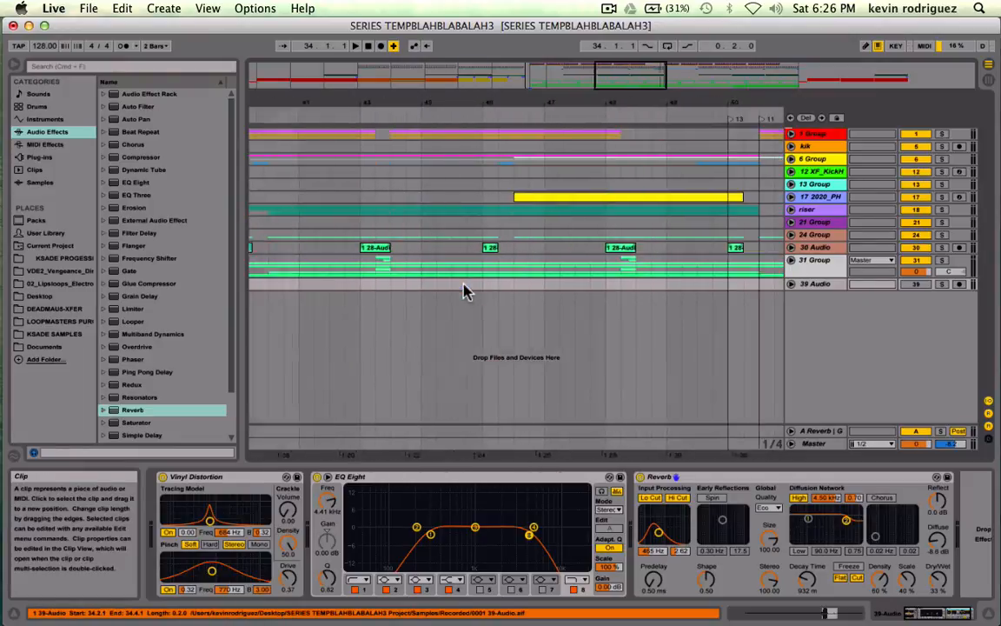
drag(637, 285, 662, 292)
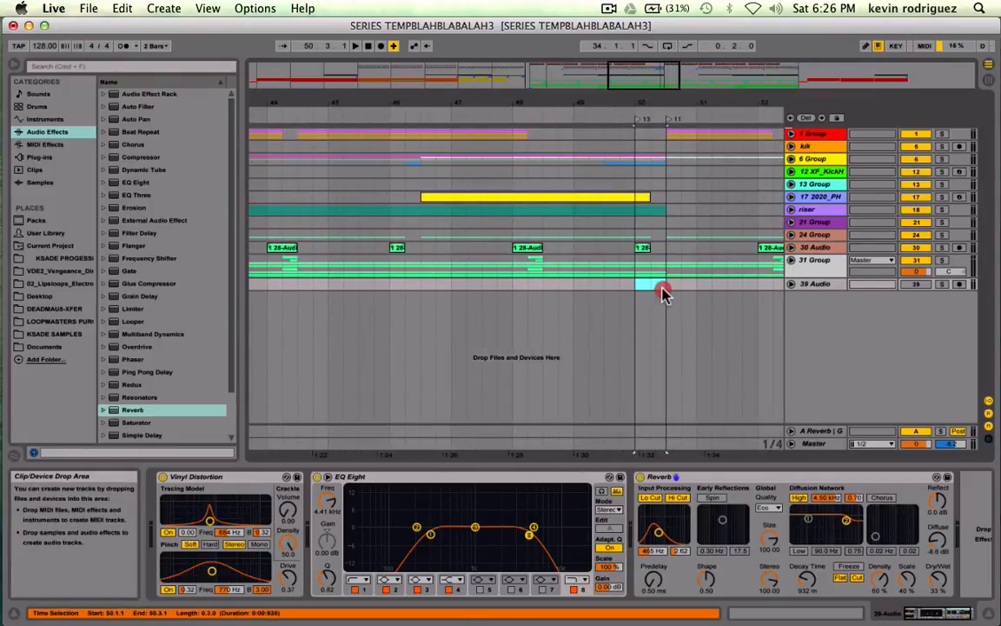
key(space)
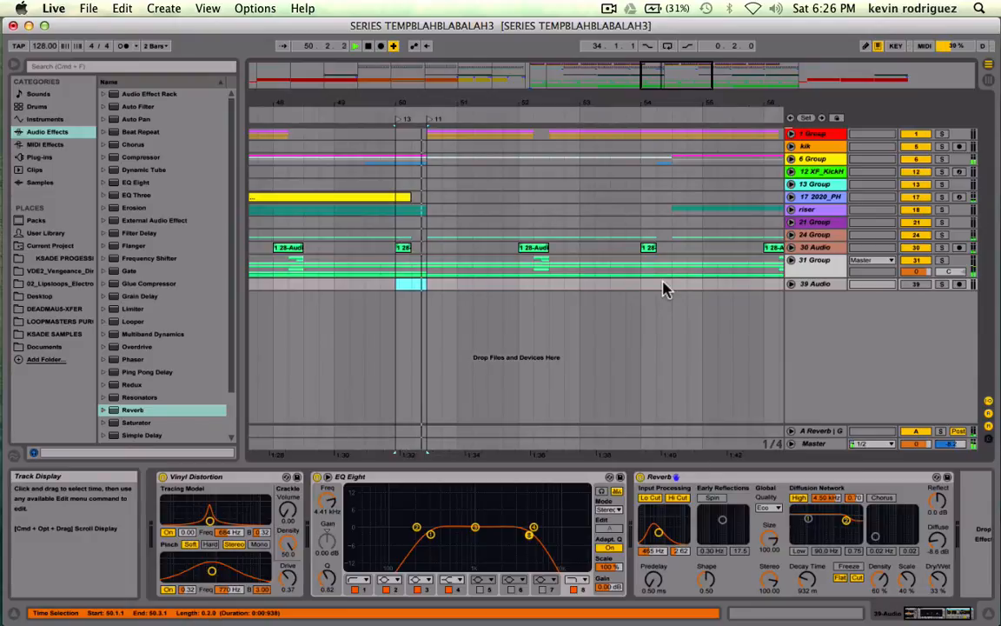
drag(645, 88, 648, 89)
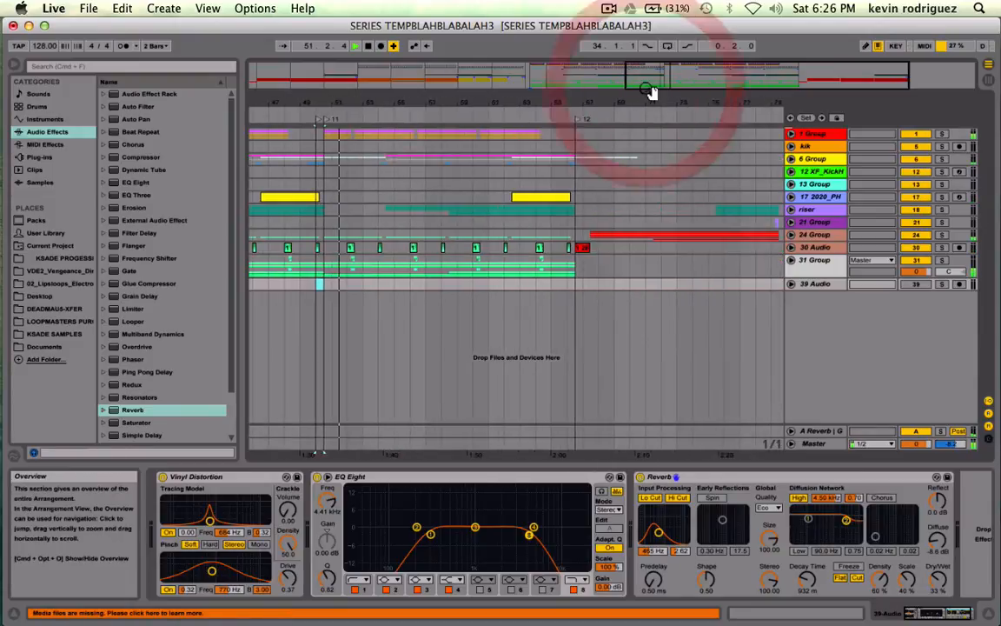
click(608, 12)
click(606, 12)
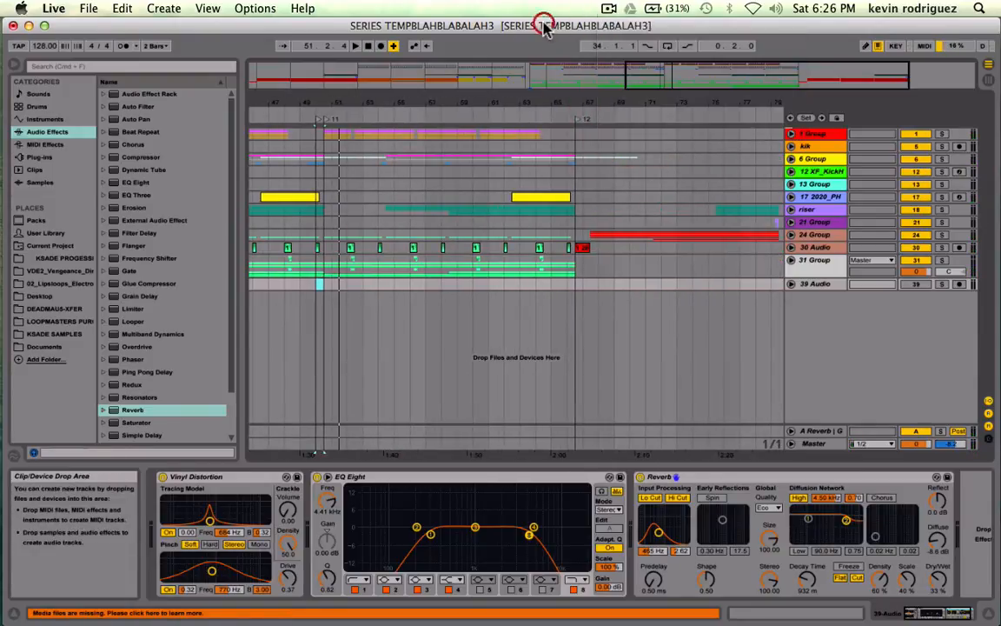
drag(443, 80, 440, 83)
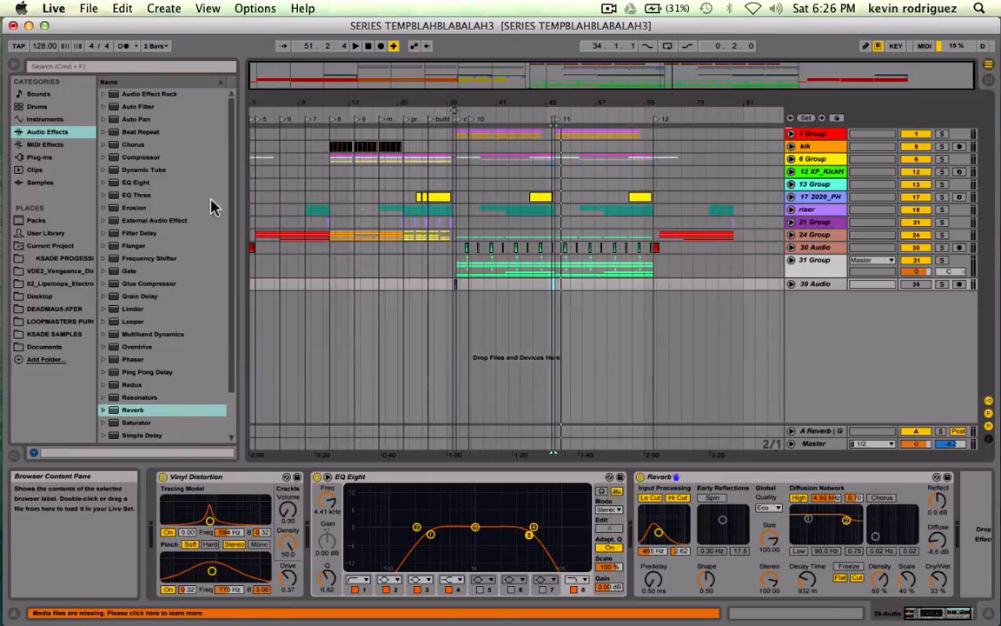